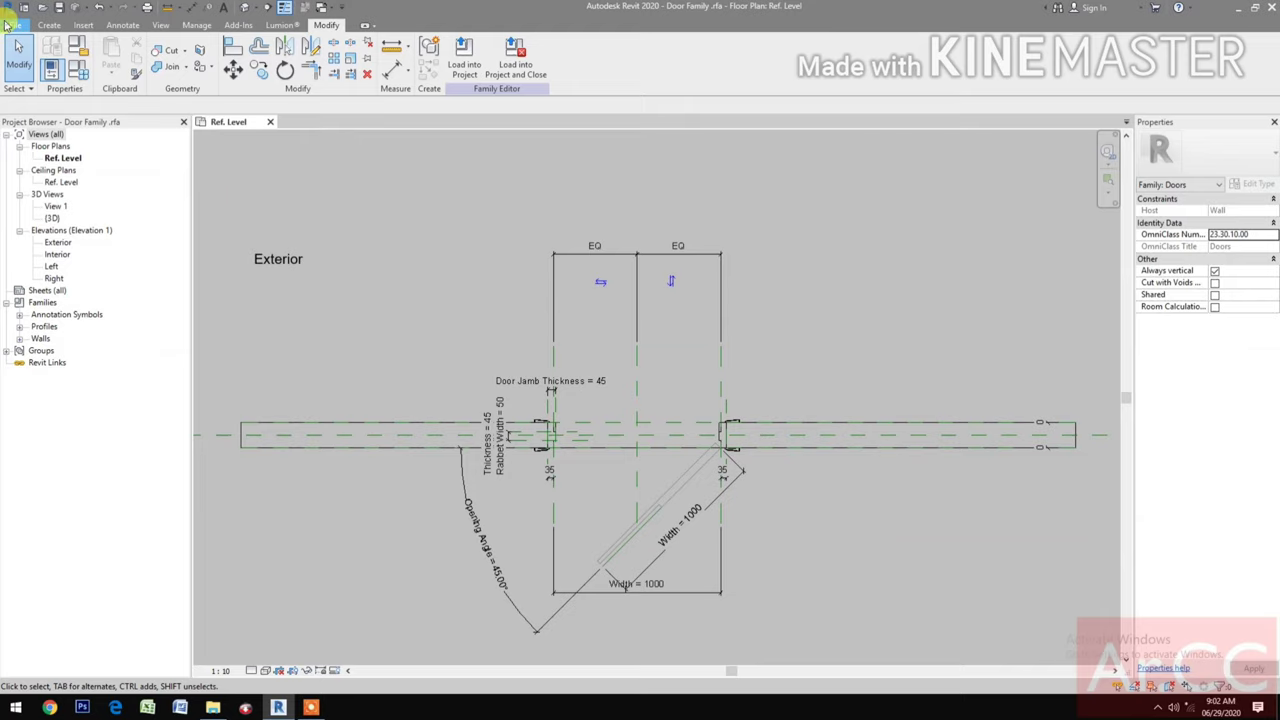
# - Create a new family, Family1, from the Metric Generic Model.rft template
pyautogui.click(10, 24)
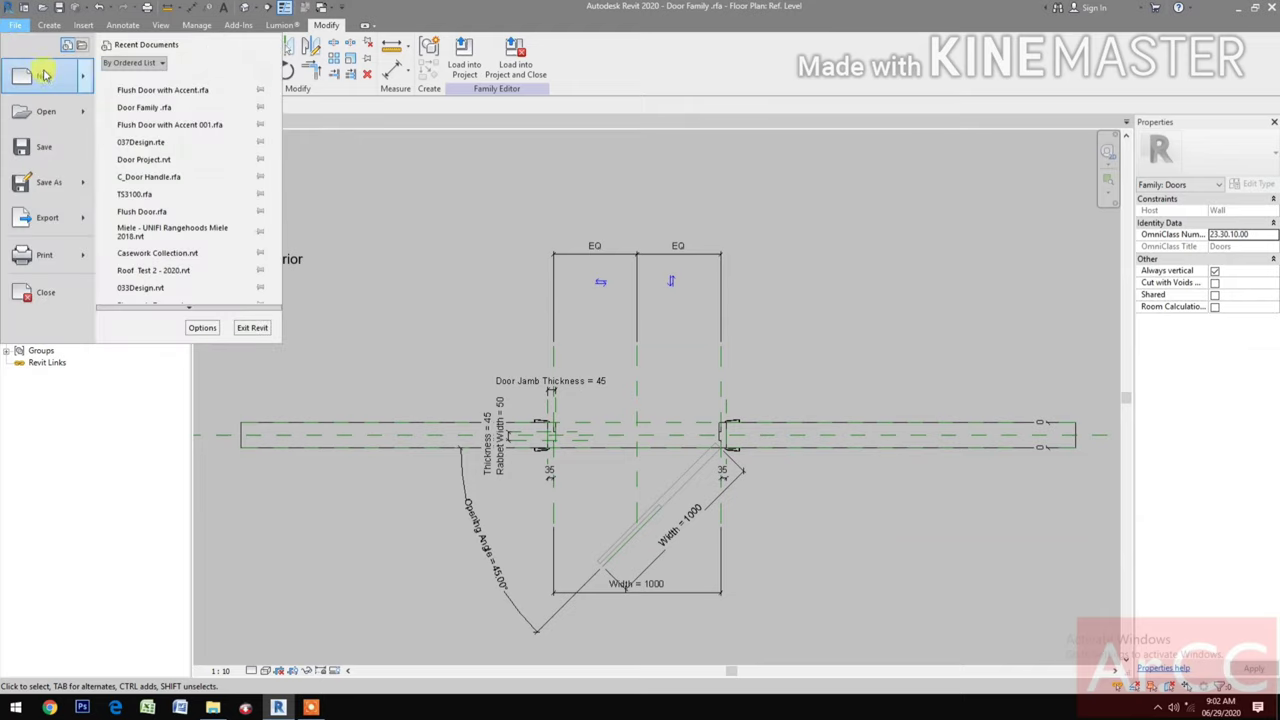
pyautogui.moveTo(44, 77)
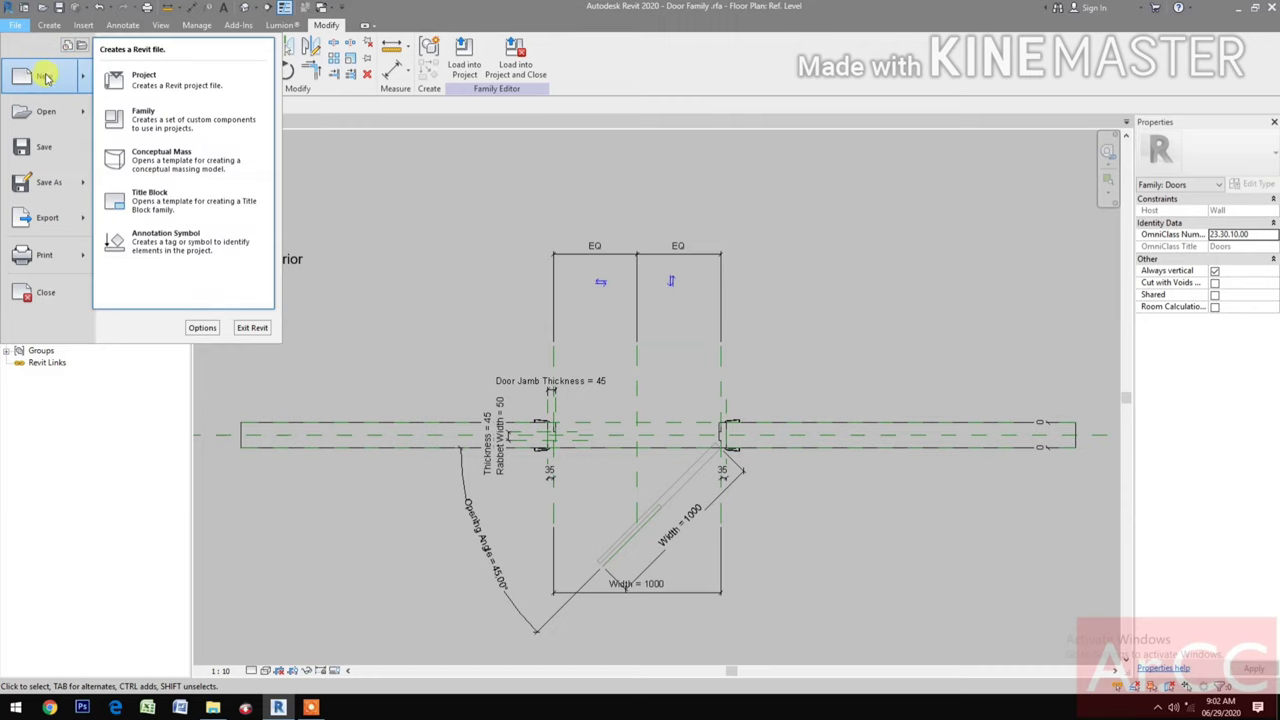
pyautogui.click(210, 130)
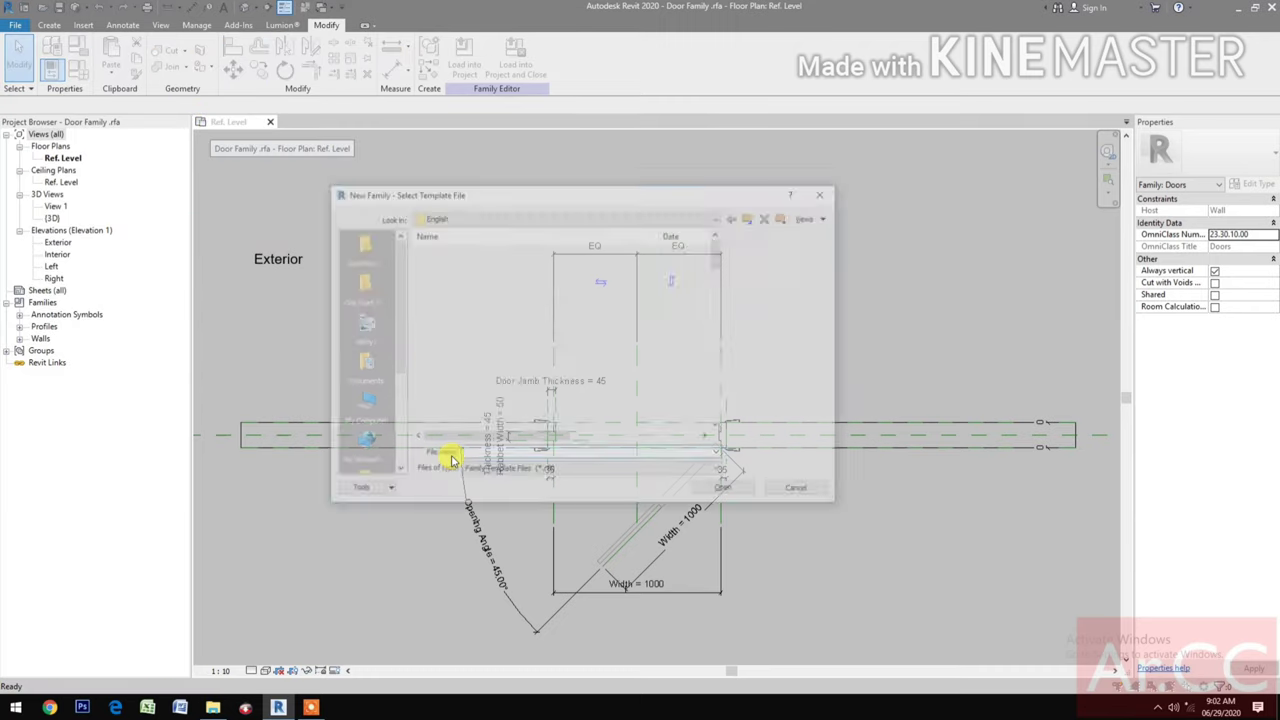
pyautogui.scroll(-12, 478, 410)
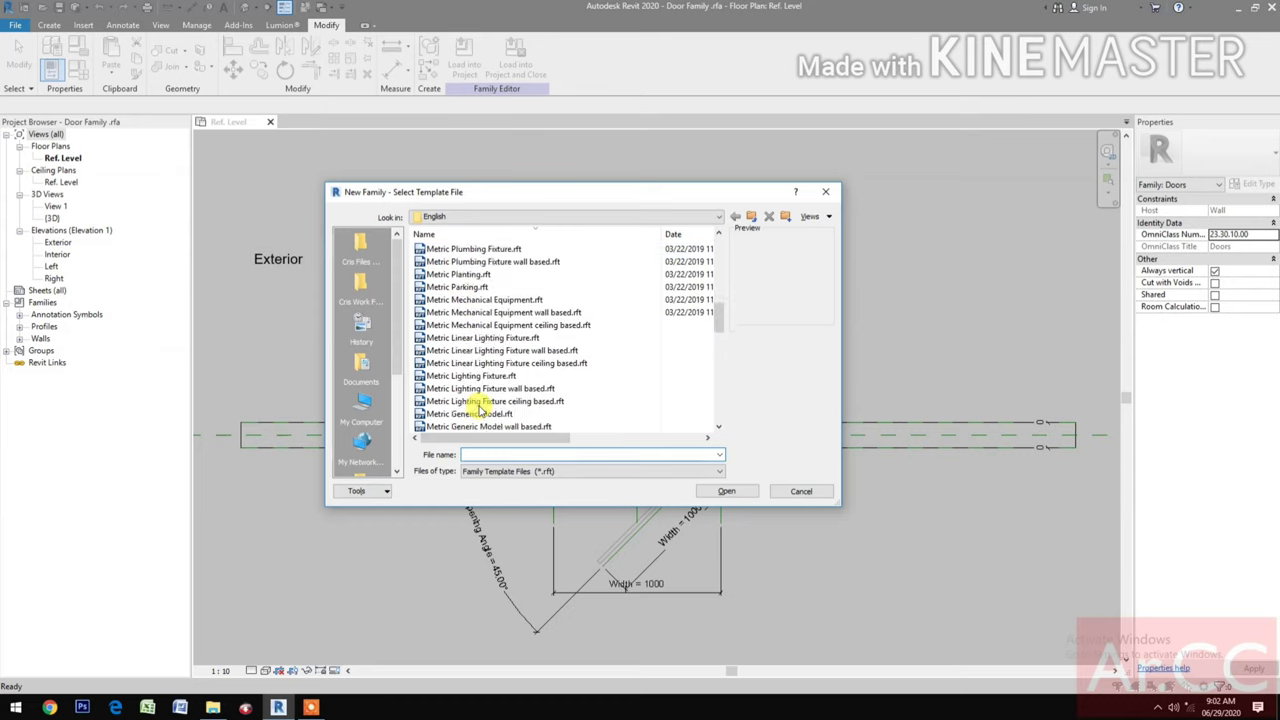
pyautogui.scroll(-7, 478, 410)
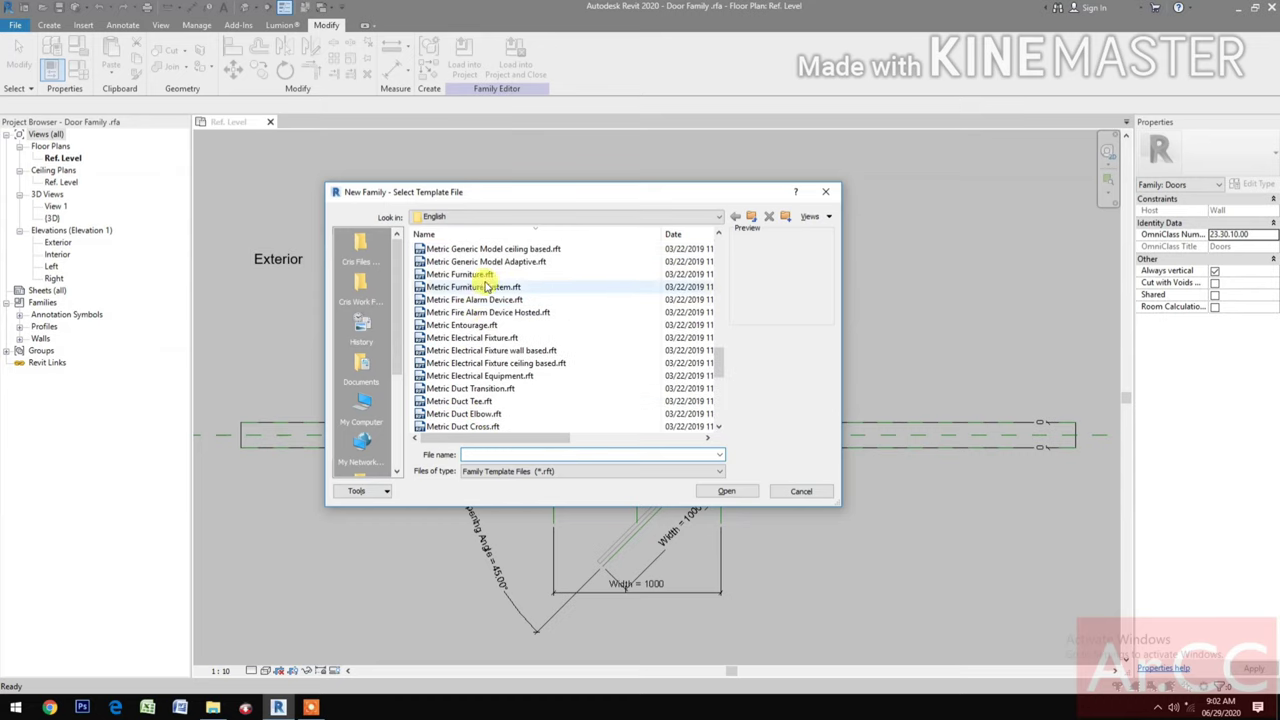
pyautogui.scroll(3, 490, 300)
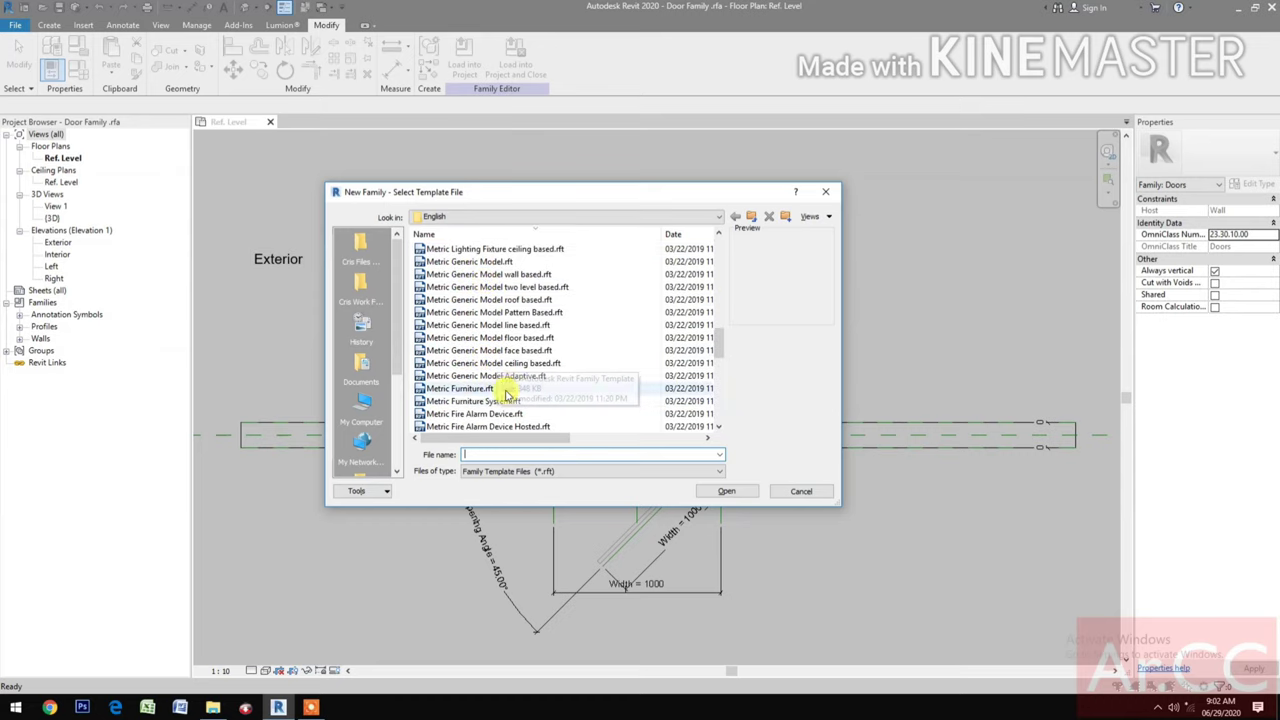
pyautogui.click(482, 261)
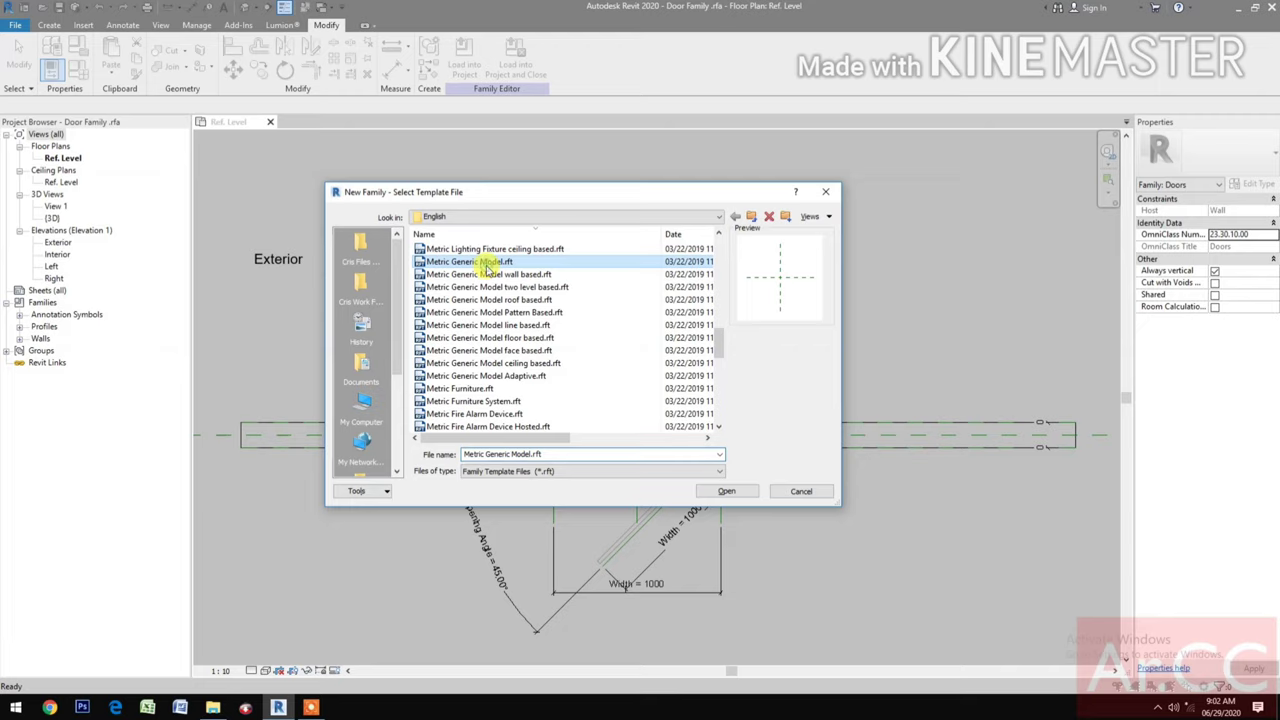
pyautogui.click(729, 493)
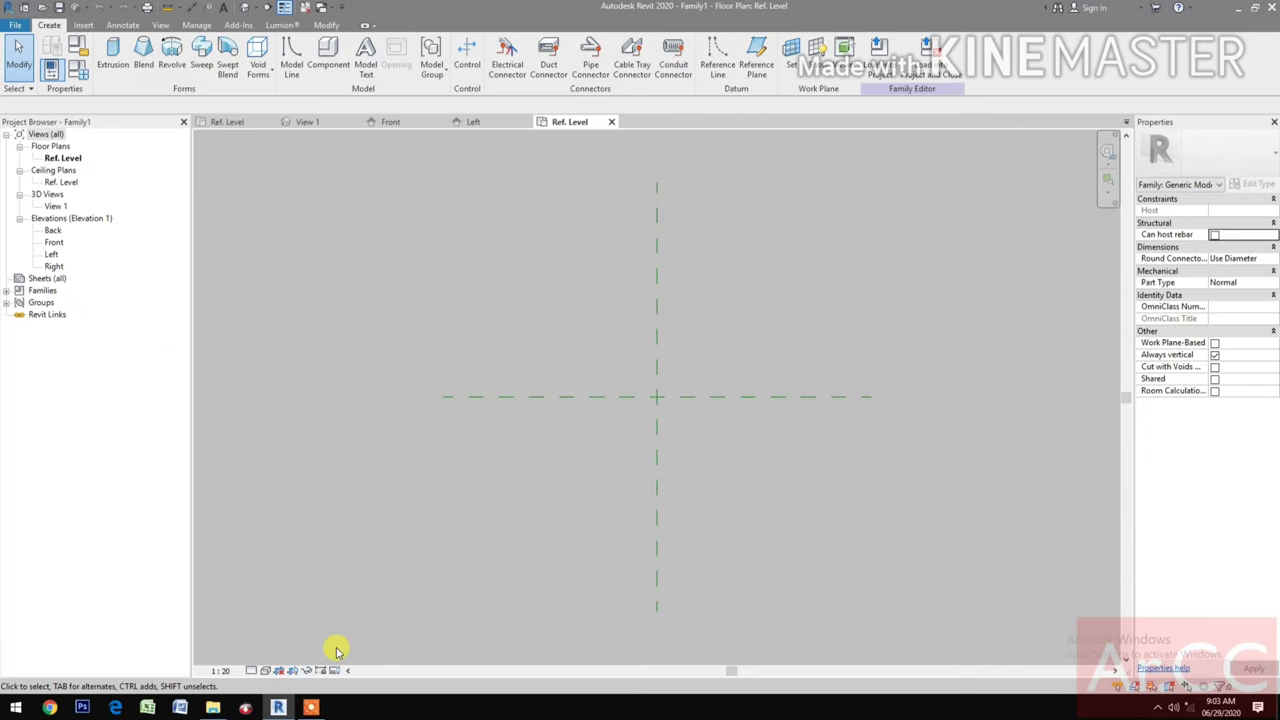
# - Set the Ref. Level plan view scale to 1:10
pyautogui.click(224, 671)
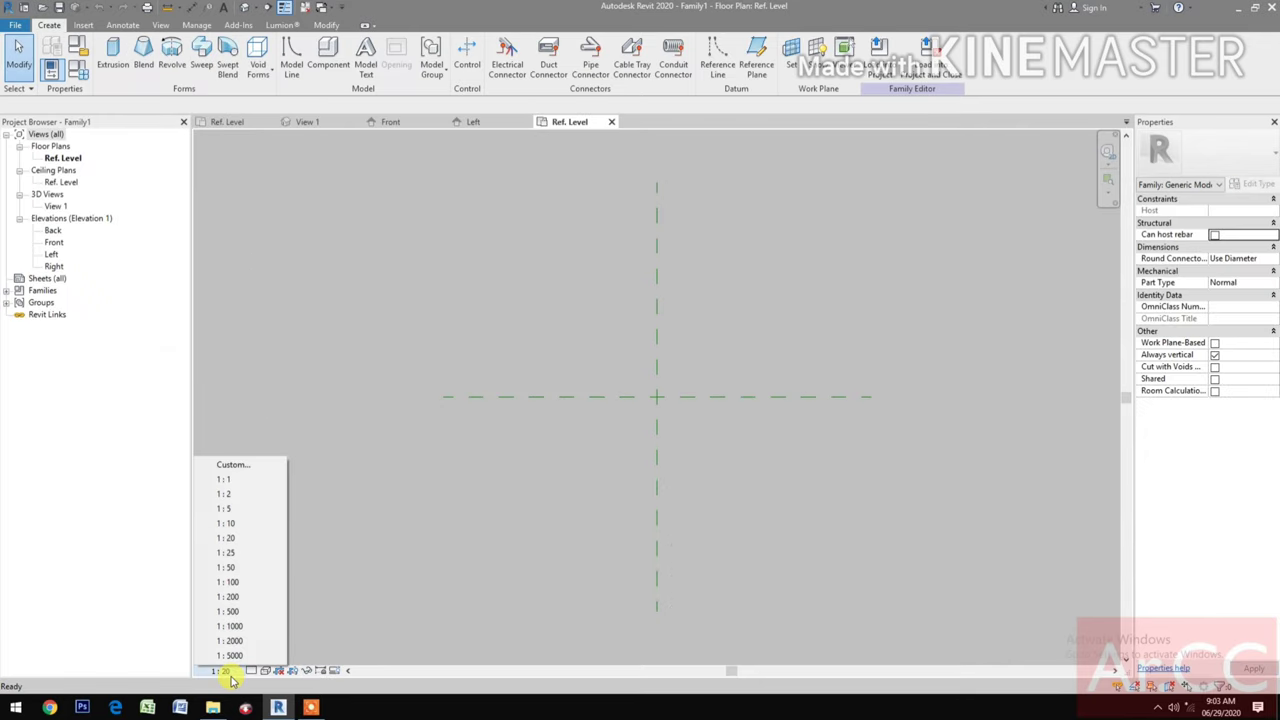
pyautogui.click(243, 524)
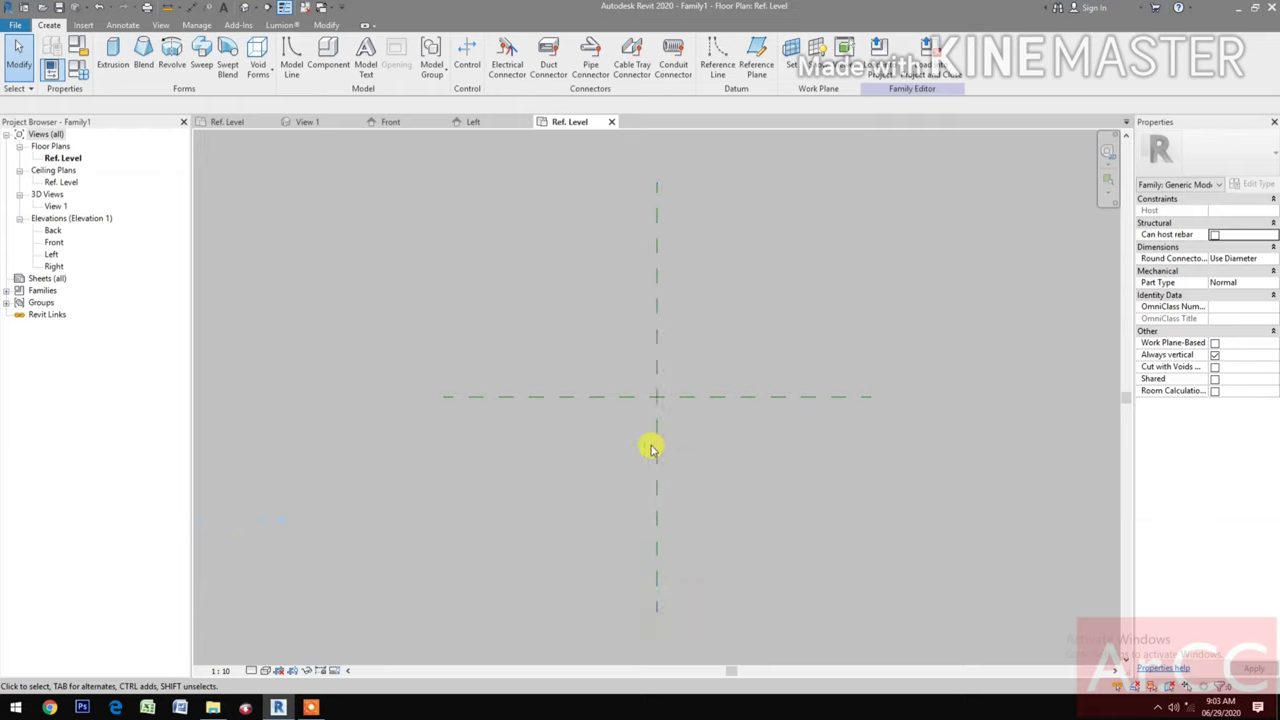
pyautogui.moveTo(673, 440); pyautogui.dragTo(634, 506, button='middle')
# - Change the family category from Generic Models to Doors
pyautogui.click(79, 50)
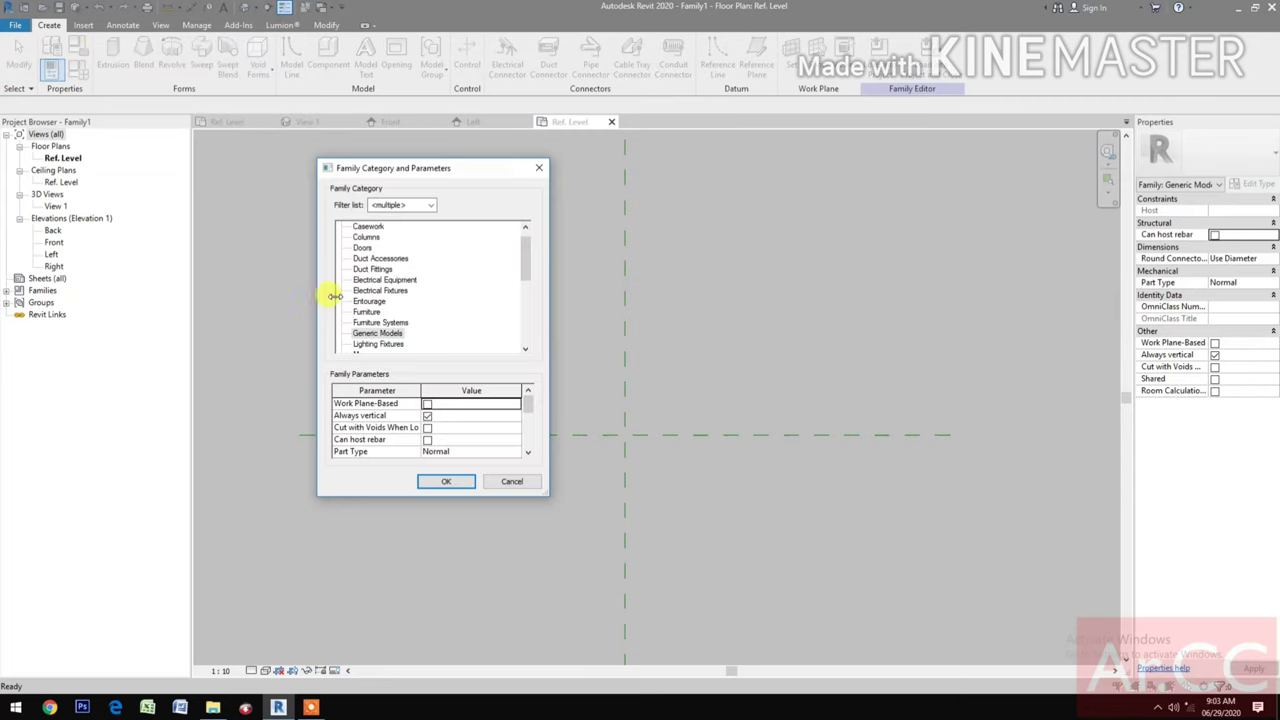
pyautogui.click(362, 248)
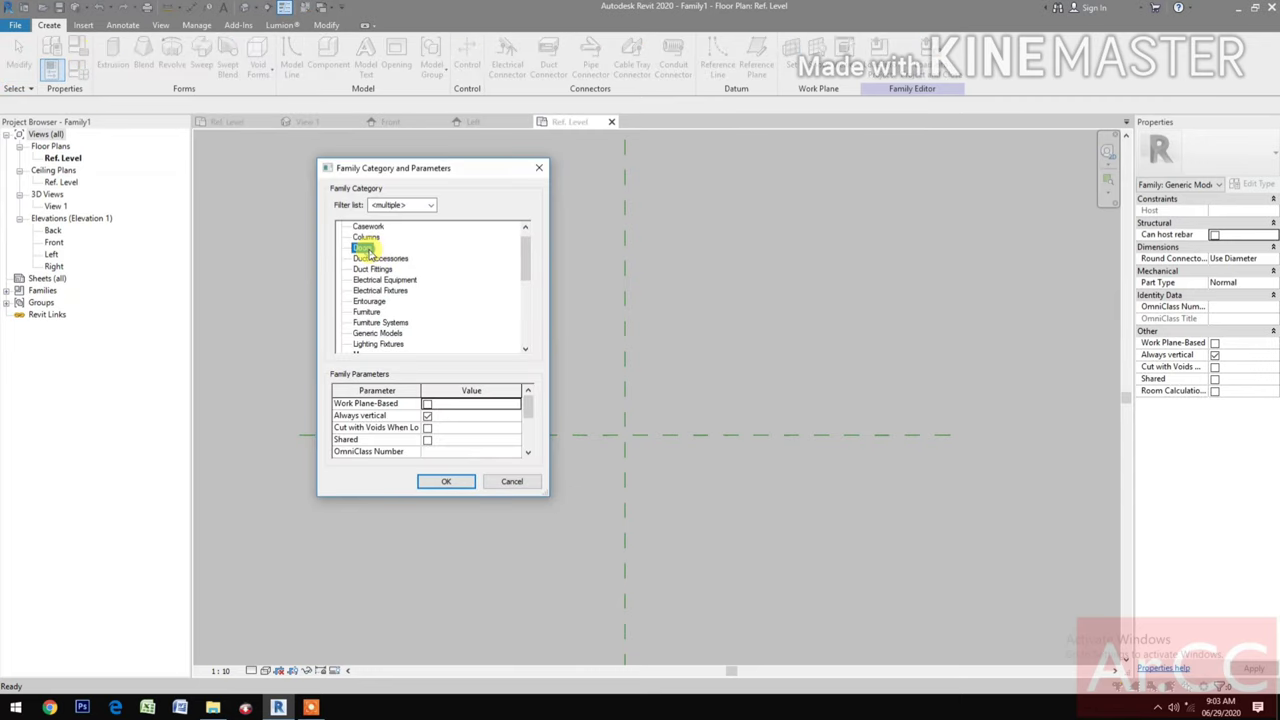
pyautogui.click(445, 482)
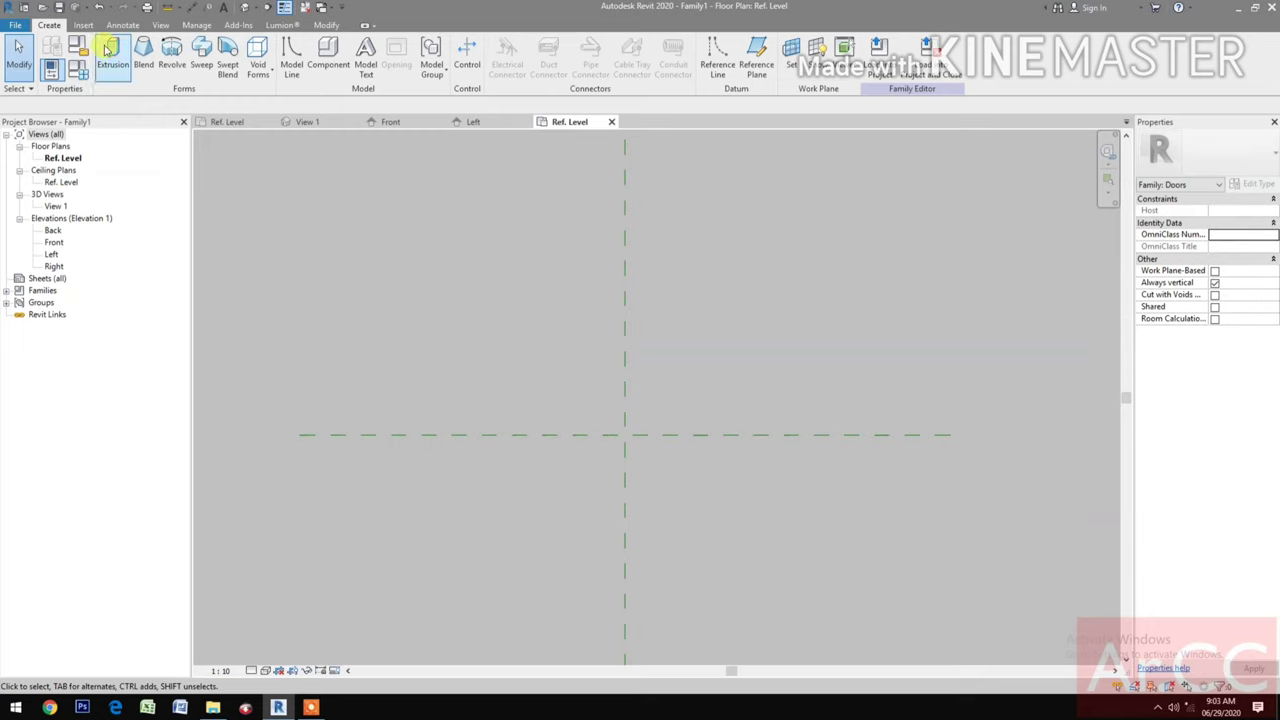
# - Draw a vertical reference plane left of centre and mirror it about the centre plane
pyautogui.click(756, 62)
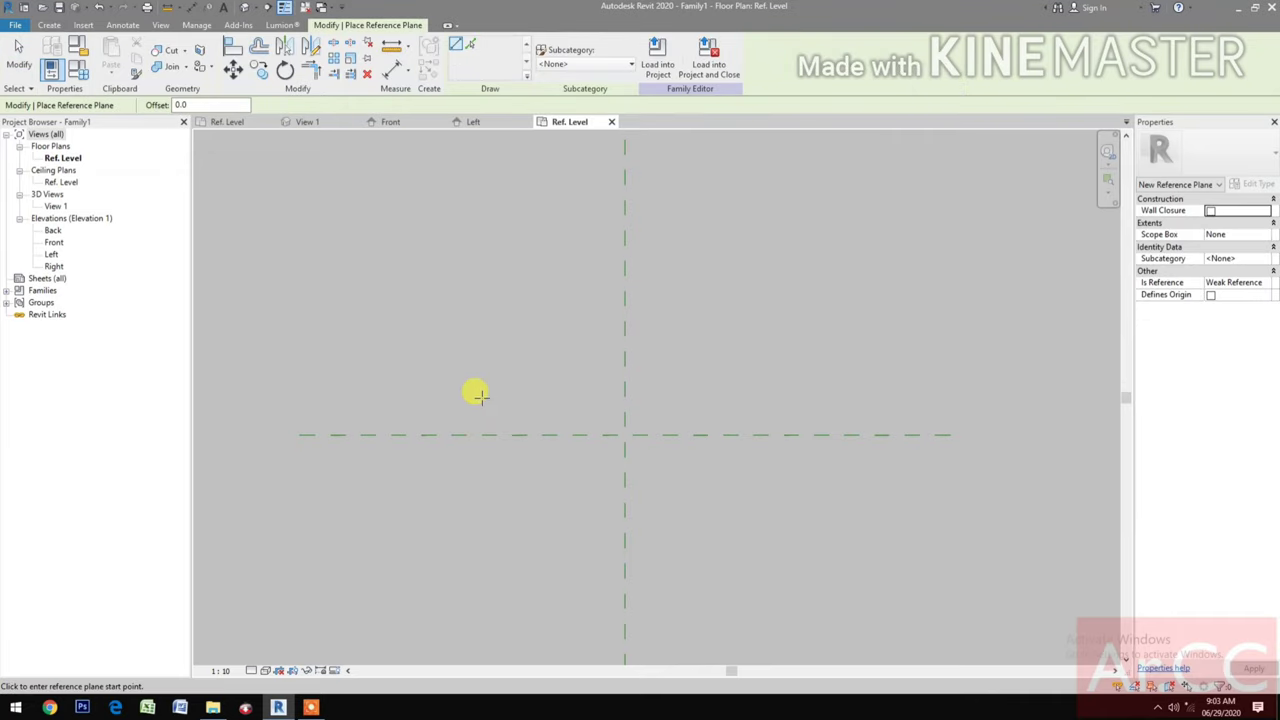
pyautogui.click(482, 377)
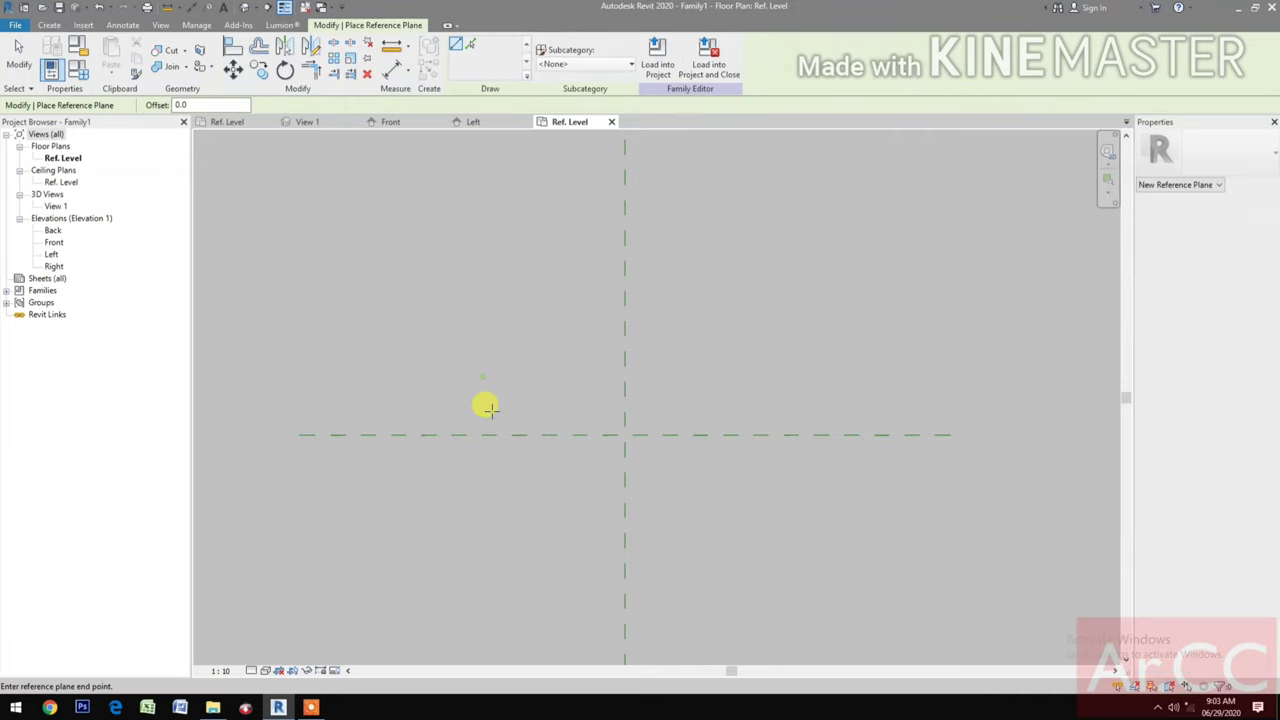
pyautogui.click(482, 484)
pyautogui.press('Escape')
pyautogui.press('Escape')
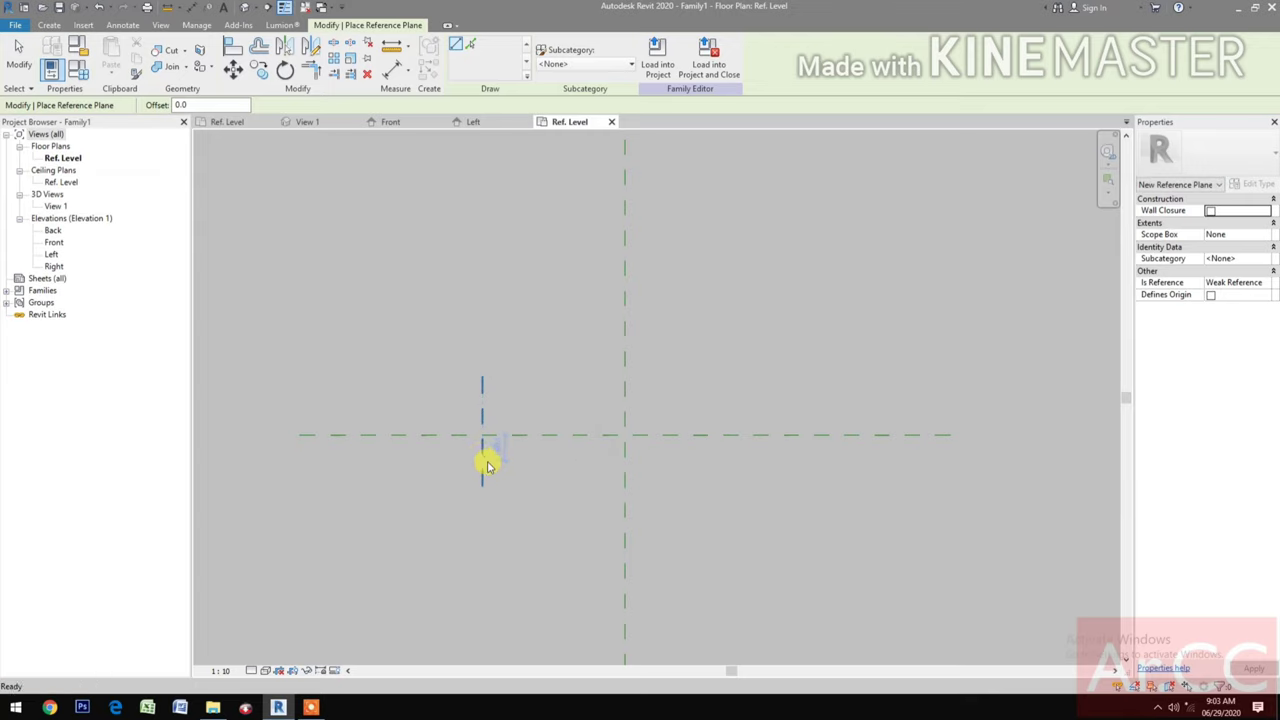
pyautogui.click(483, 458)
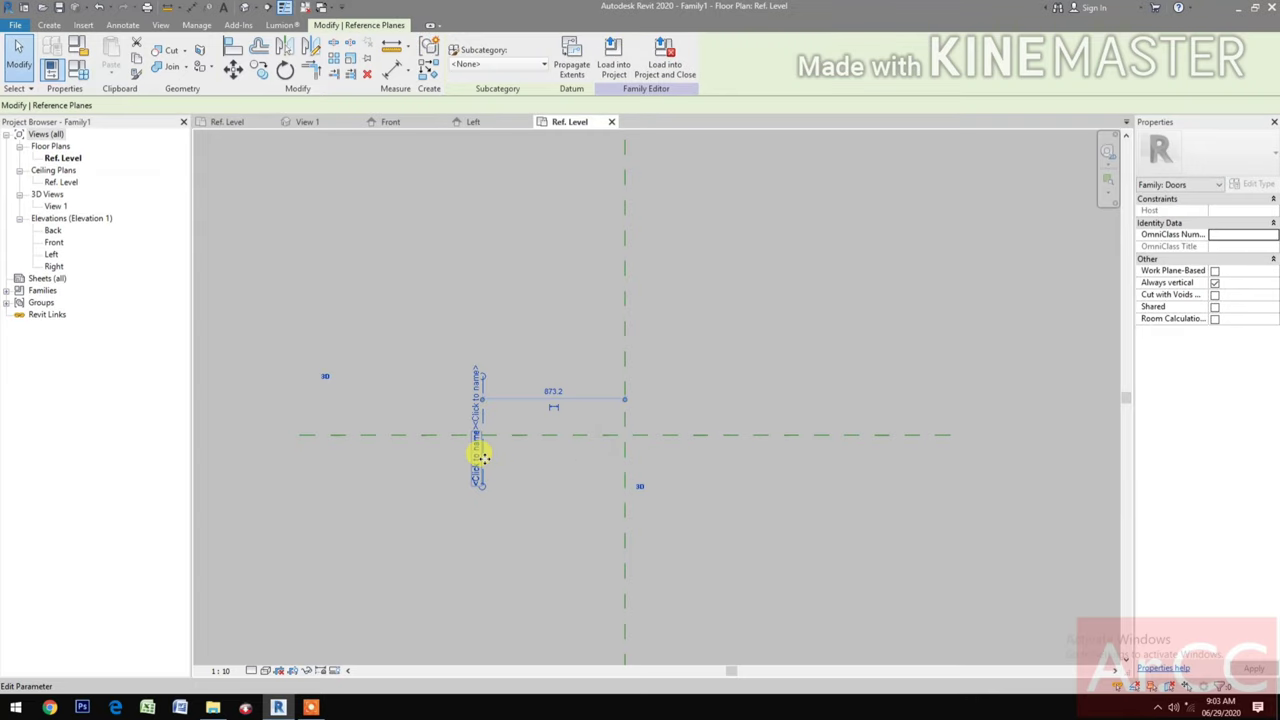
pyautogui.click(626, 384)
pyautogui.click(625, 380)
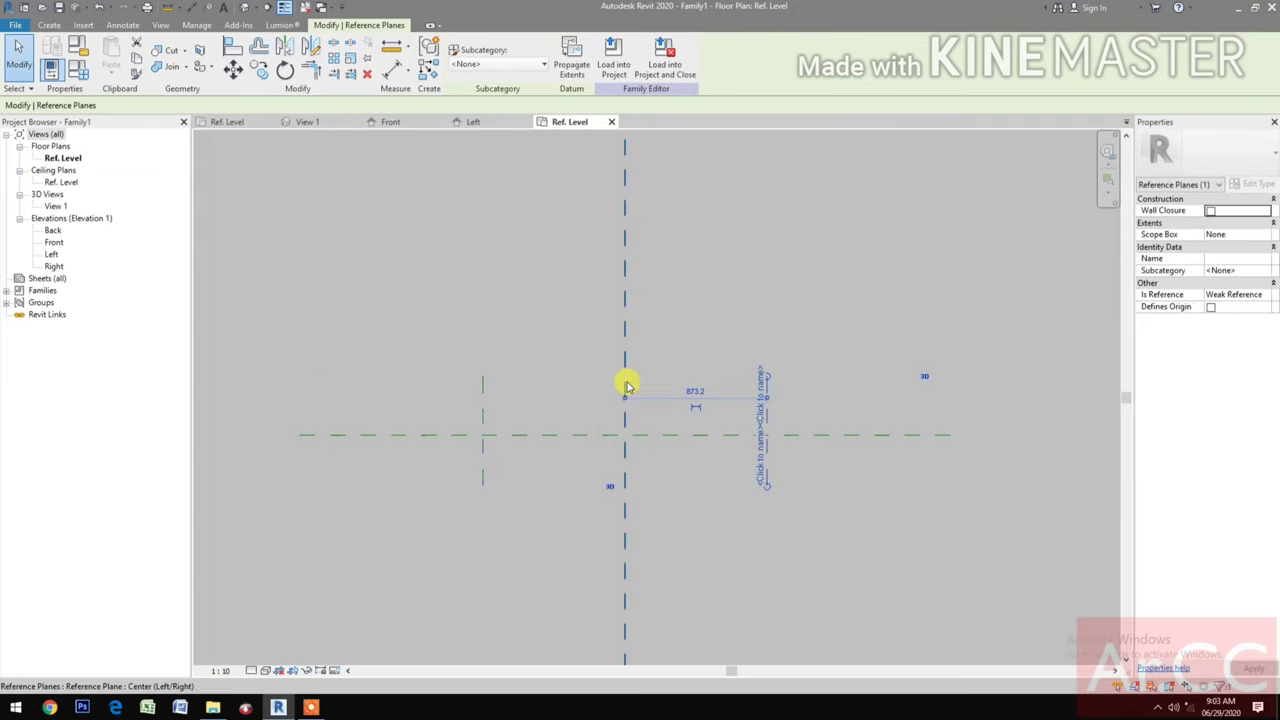
# - Add an aligned dimension across the left, centre and right planes and set it to EQ
pyautogui.press('i')
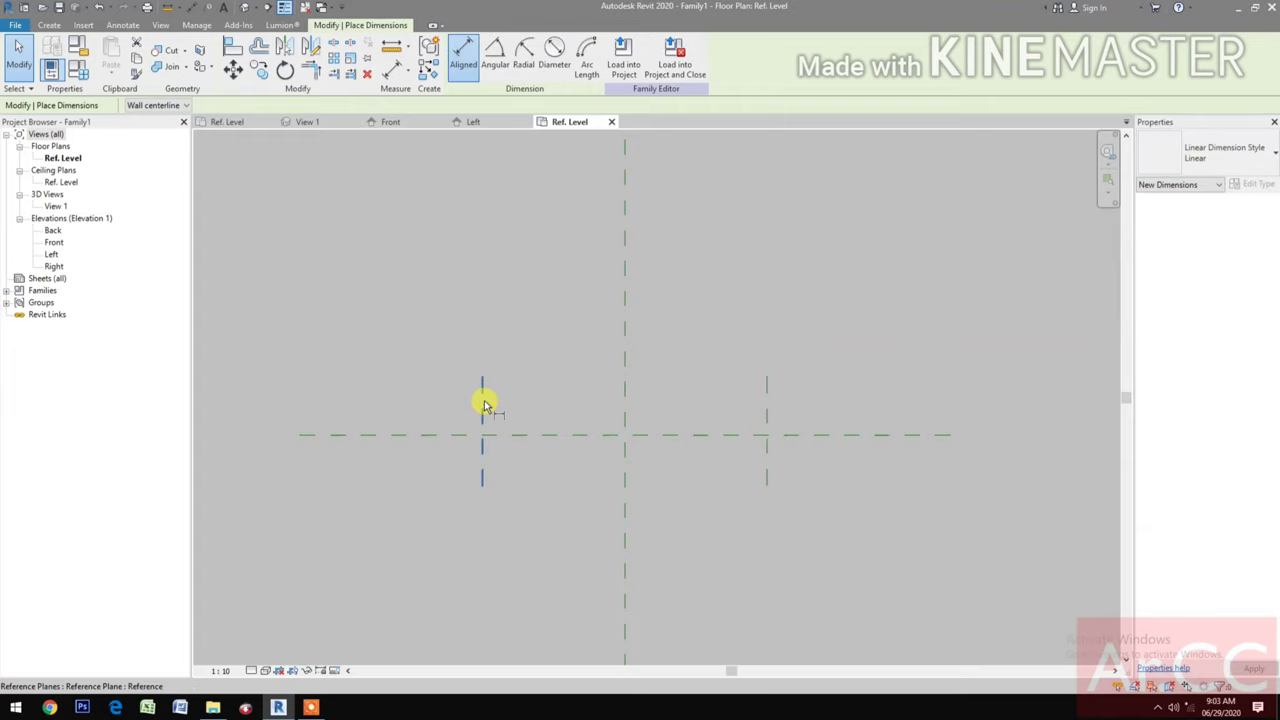
pyautogui.click(484, 396)
pyautogui.click(626, 392)
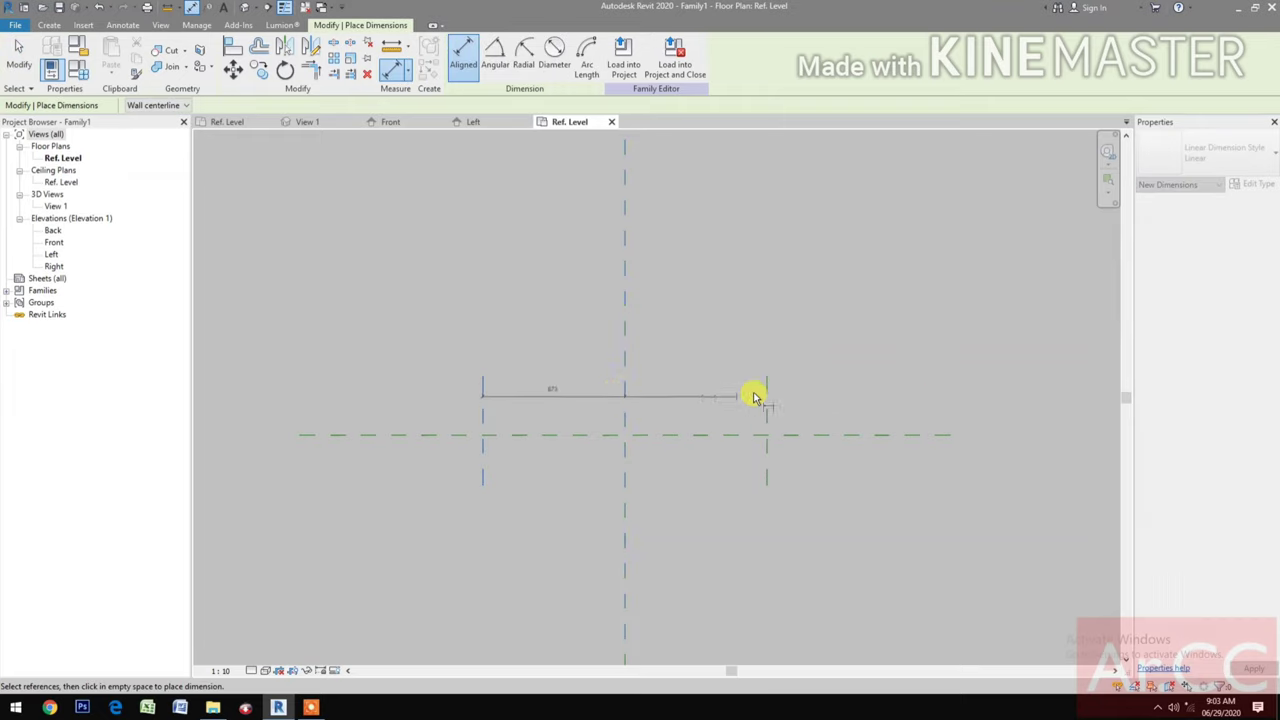
pyautogui.click(767, 392)
pyautogui.click(744, 343)
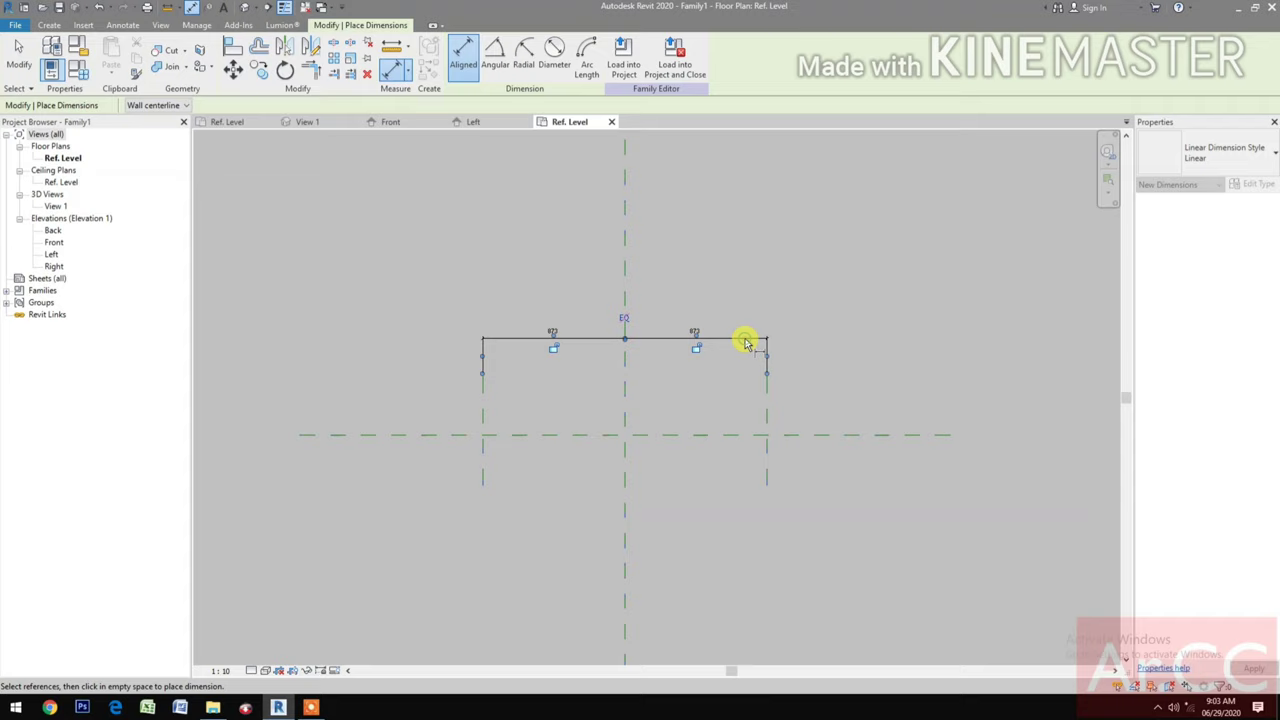
pyautogui.click(627, 321)
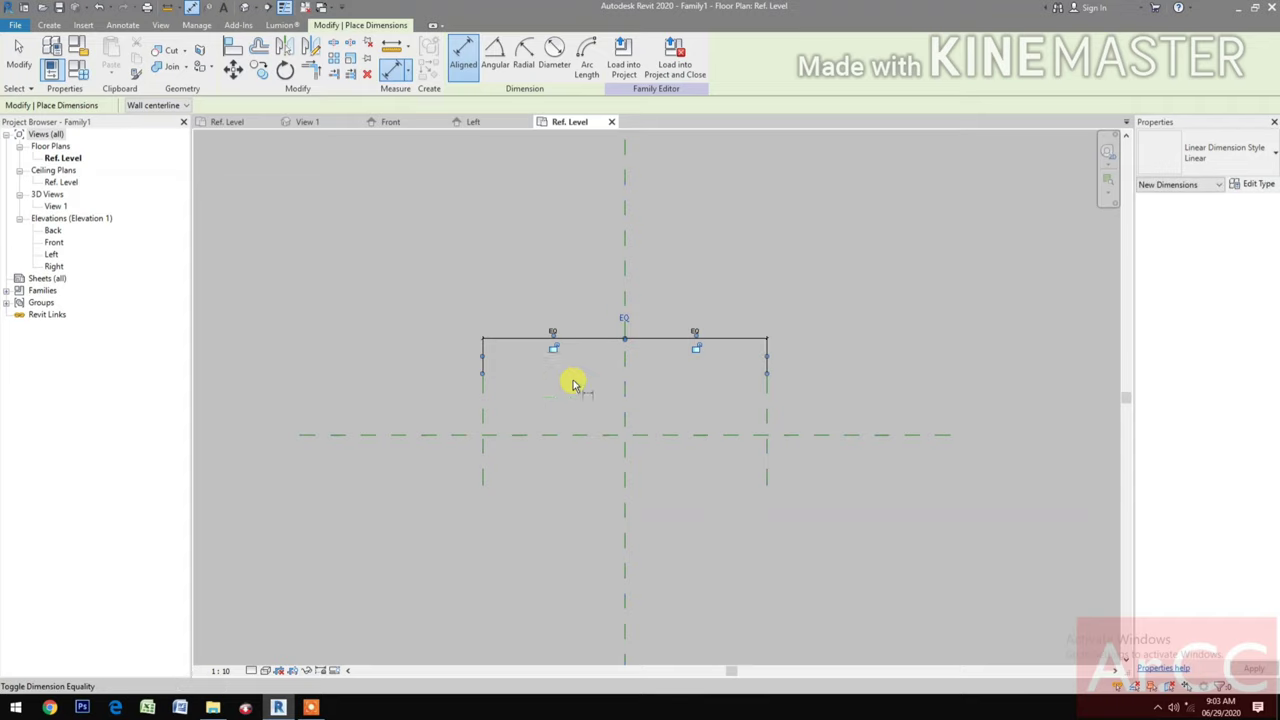
# - Dimension the two outer planes overall and label it Width (1746)
pyautogui.click(483, 405)
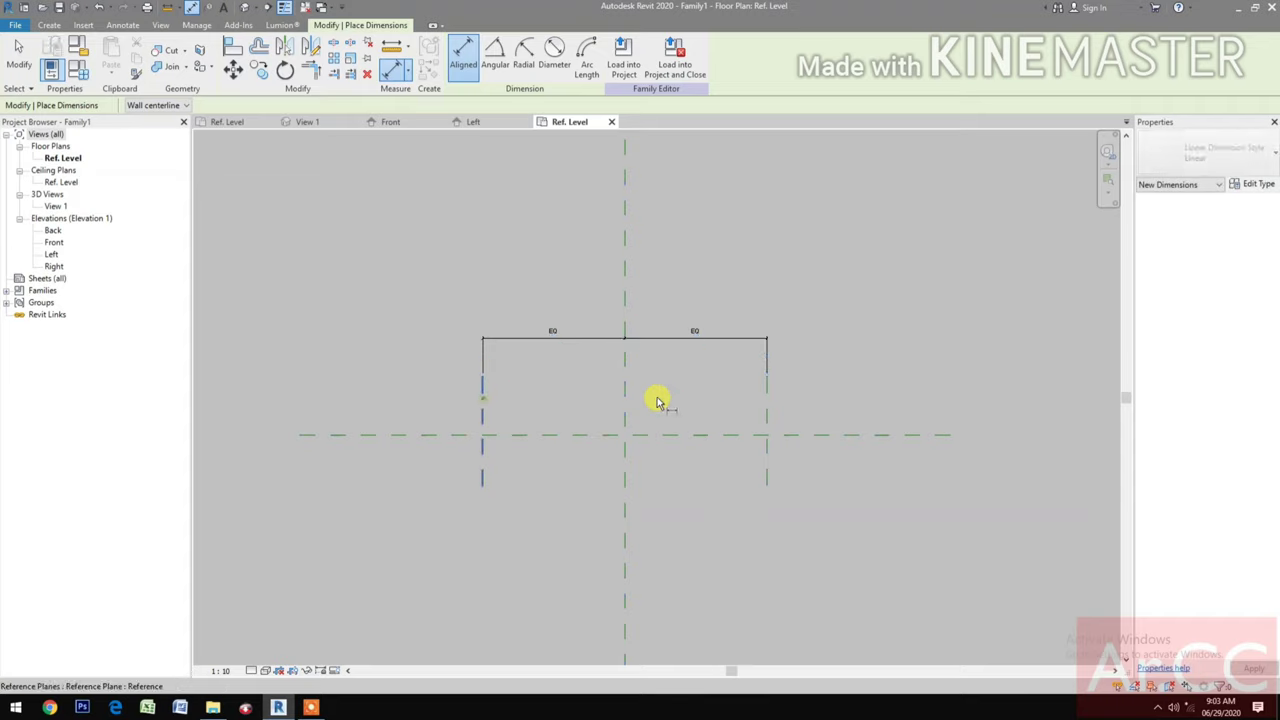
pyautogui.click(767, 405)
pyautogui.click(716, 321)
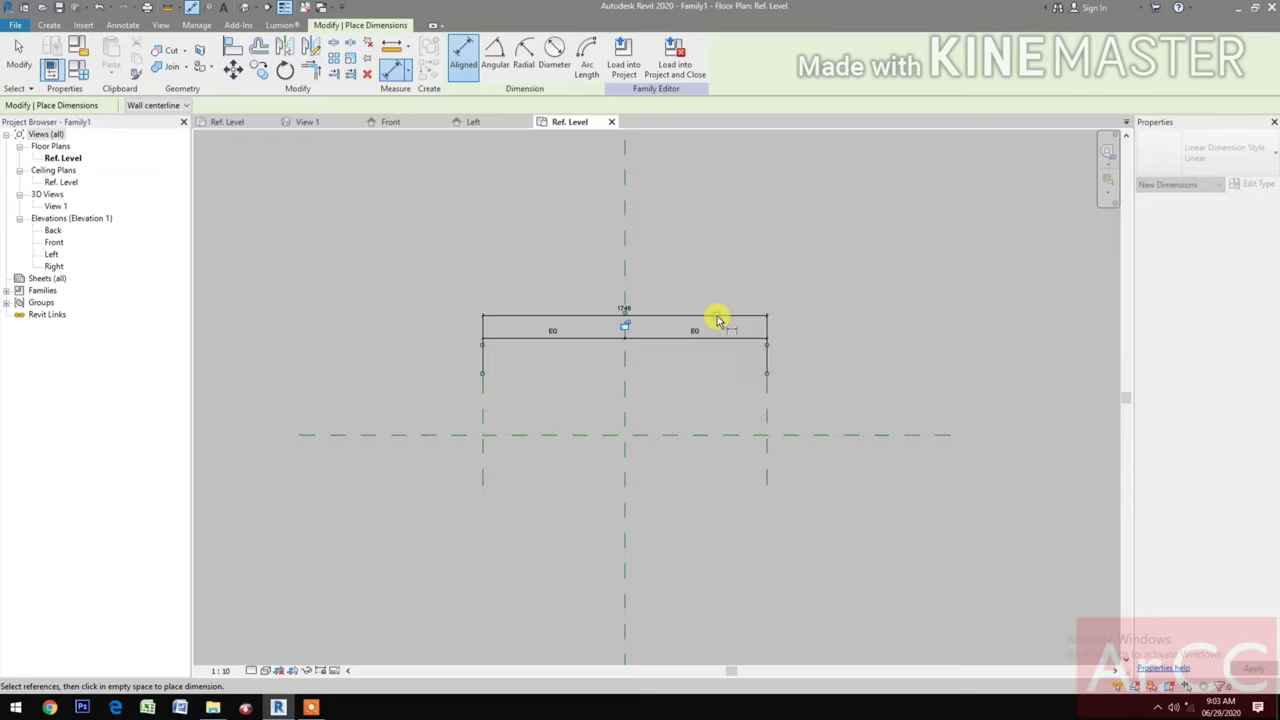
pyautogui.press('Escape')
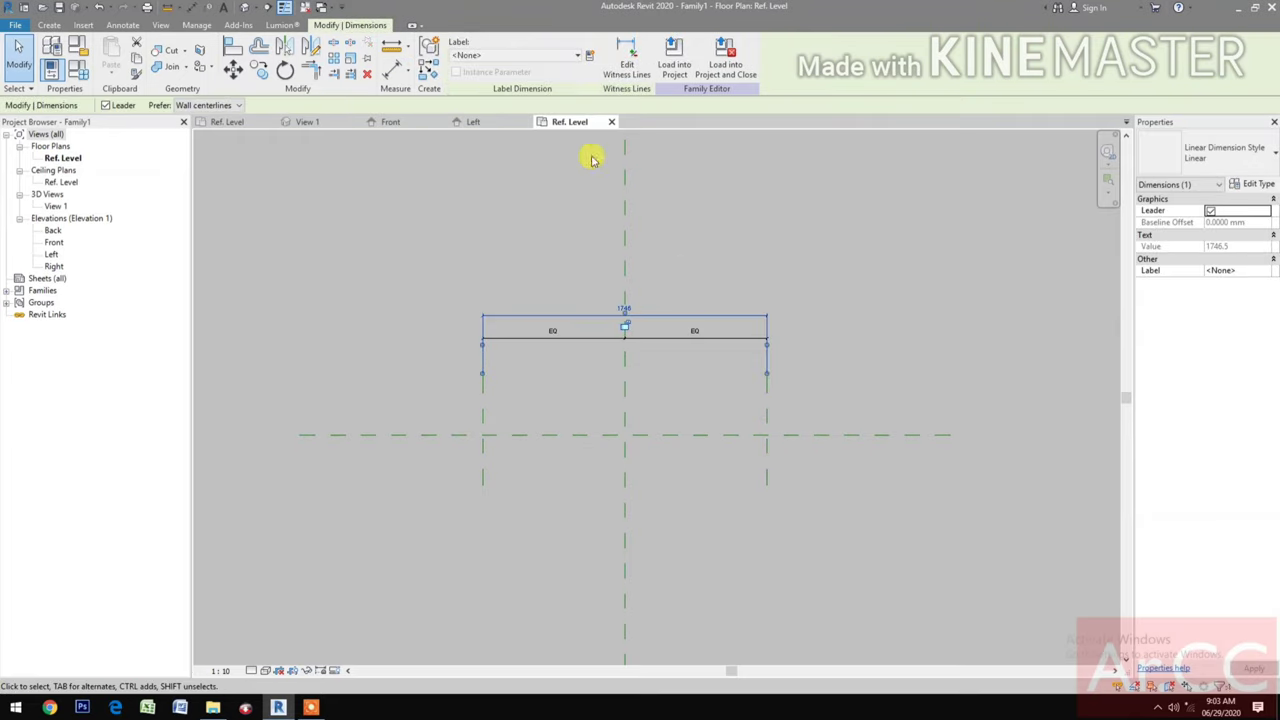
pyautogui.click(530, 56)
pyautogui.click(495, 180)
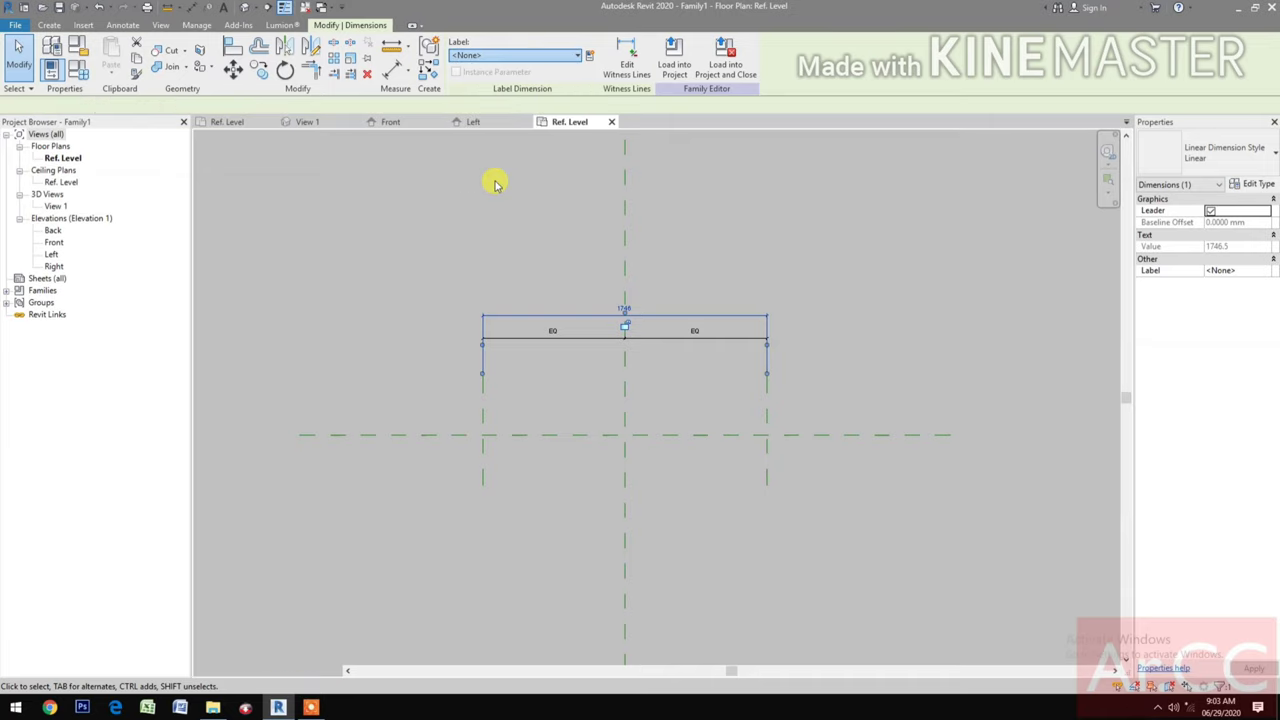
pyautogui.click(558, 557)
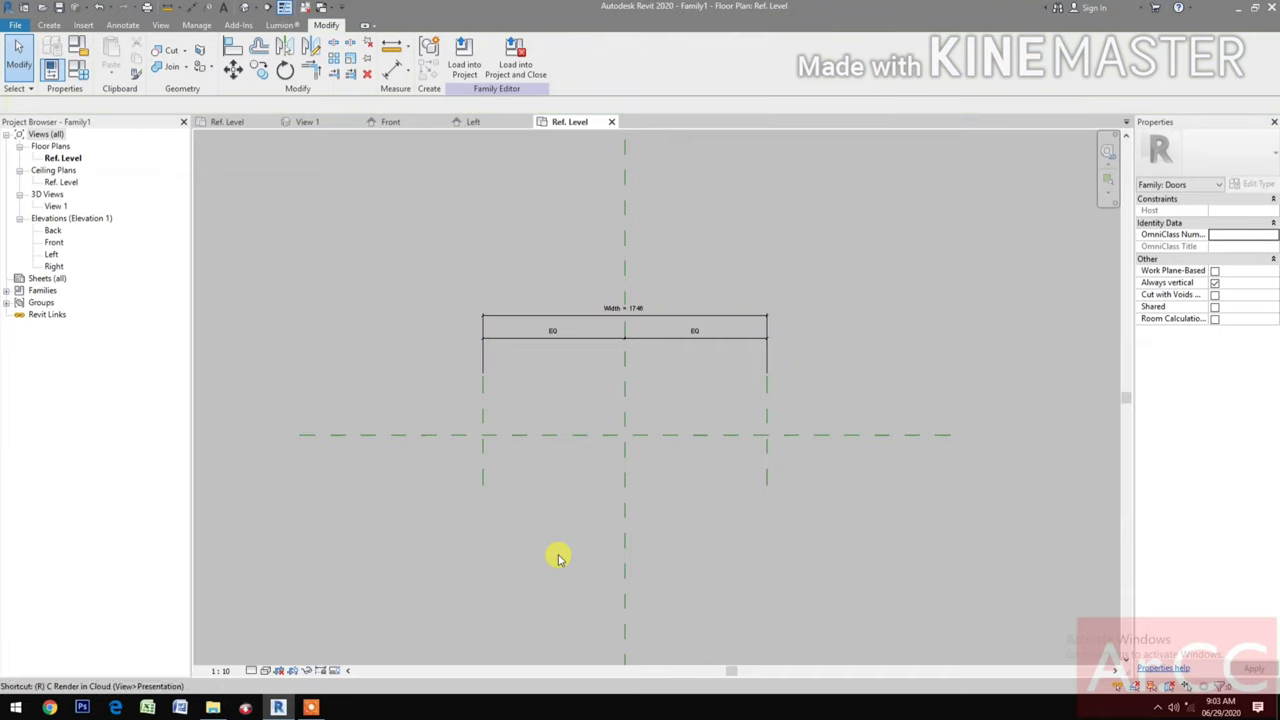
# - Draw a horizontal reference plane above the centre line and mirror it across Center (Front/Back)
pyautogui.press('r')
pyautogui.press('p')
pyautogui.click(467, 418)
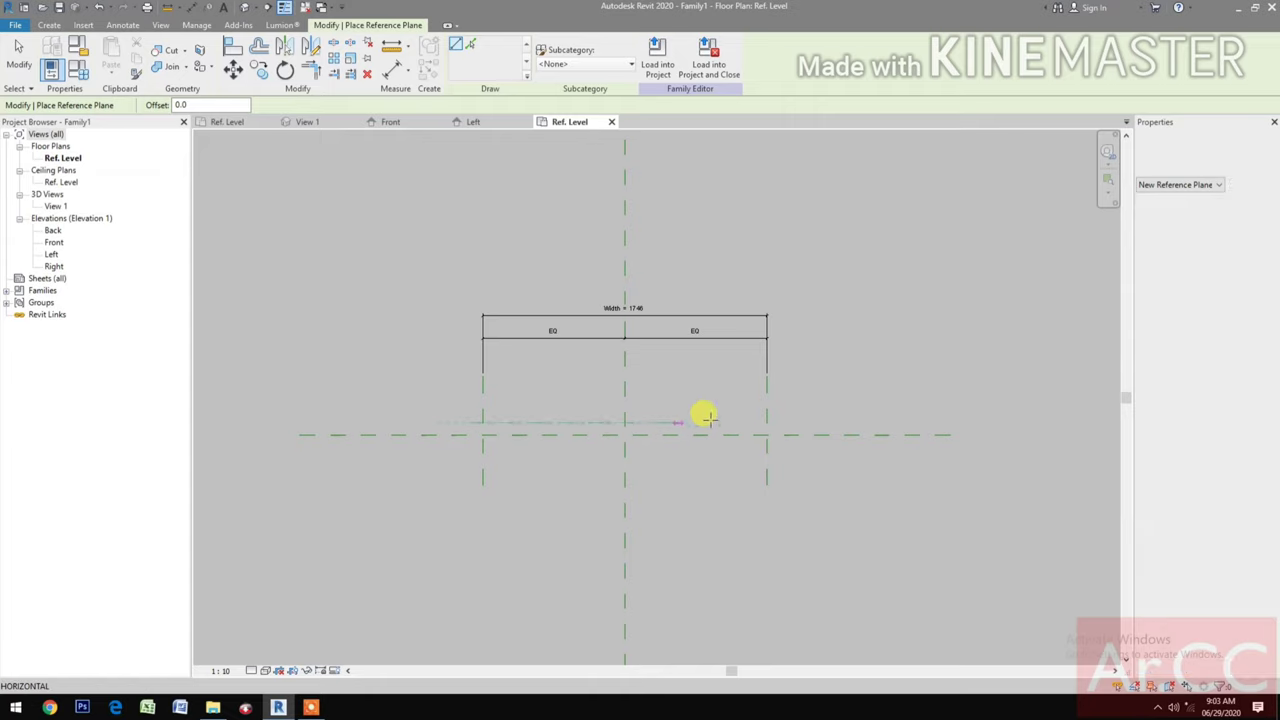
pyautogui.click(785, 418)
pyautogui.press('Escape')
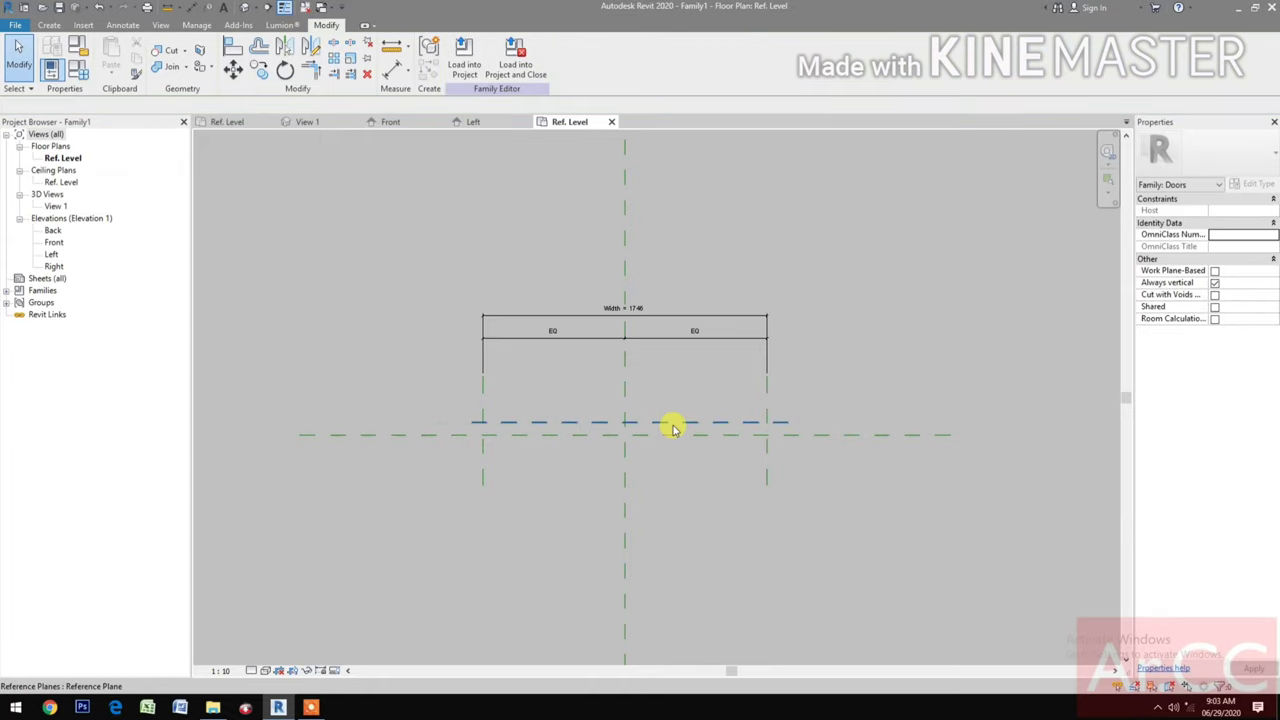
pyautogui.click(670, 423)
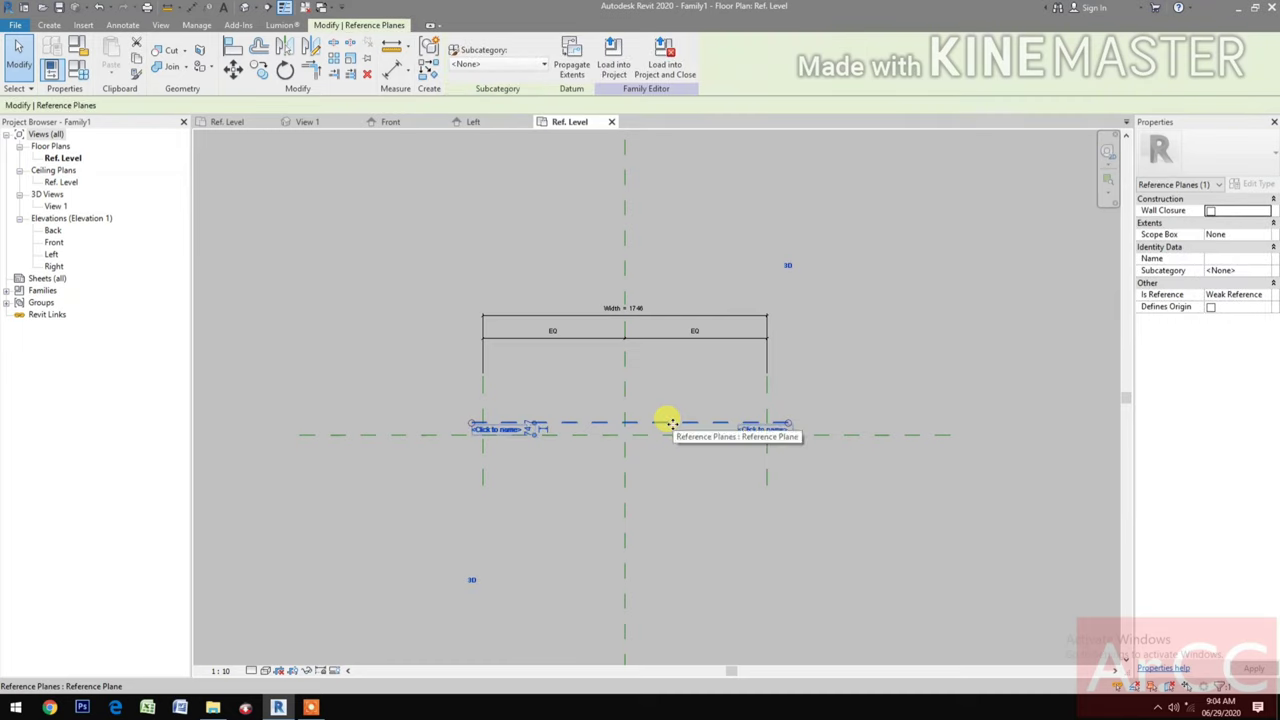
pyautogui.press('m')
pyautogui.press('m')
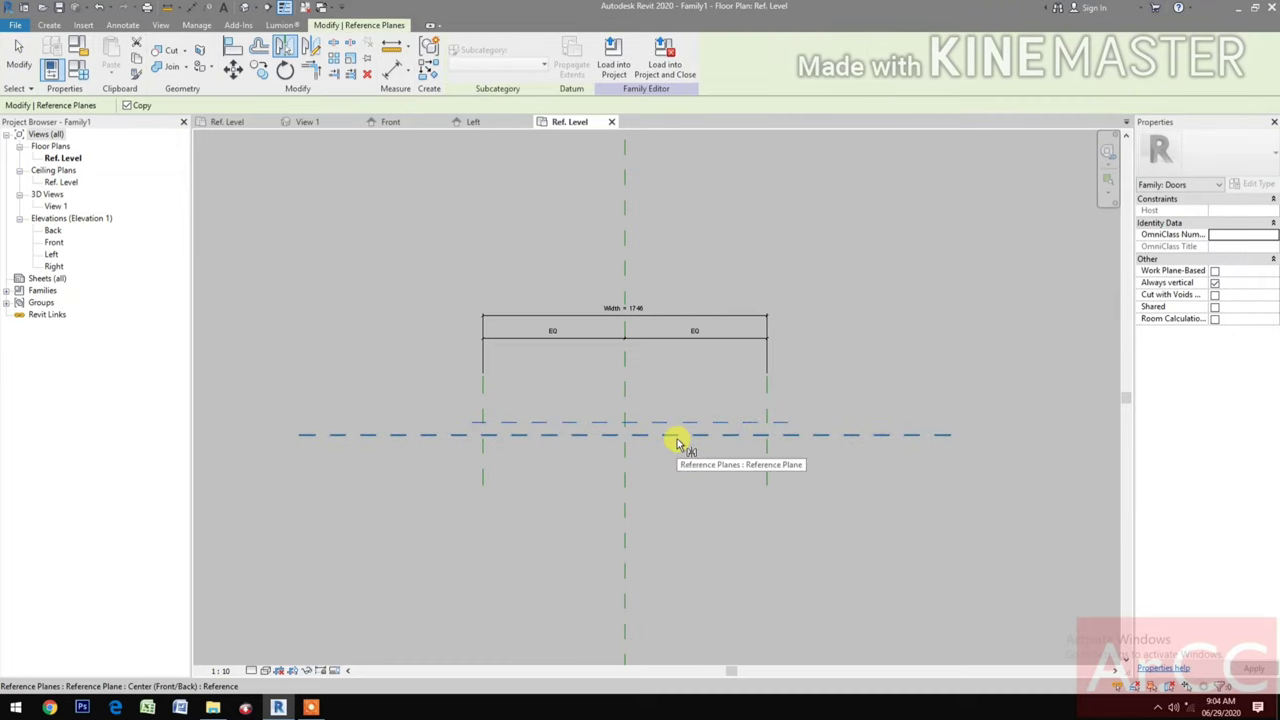
pyautogui.click(677, 436)
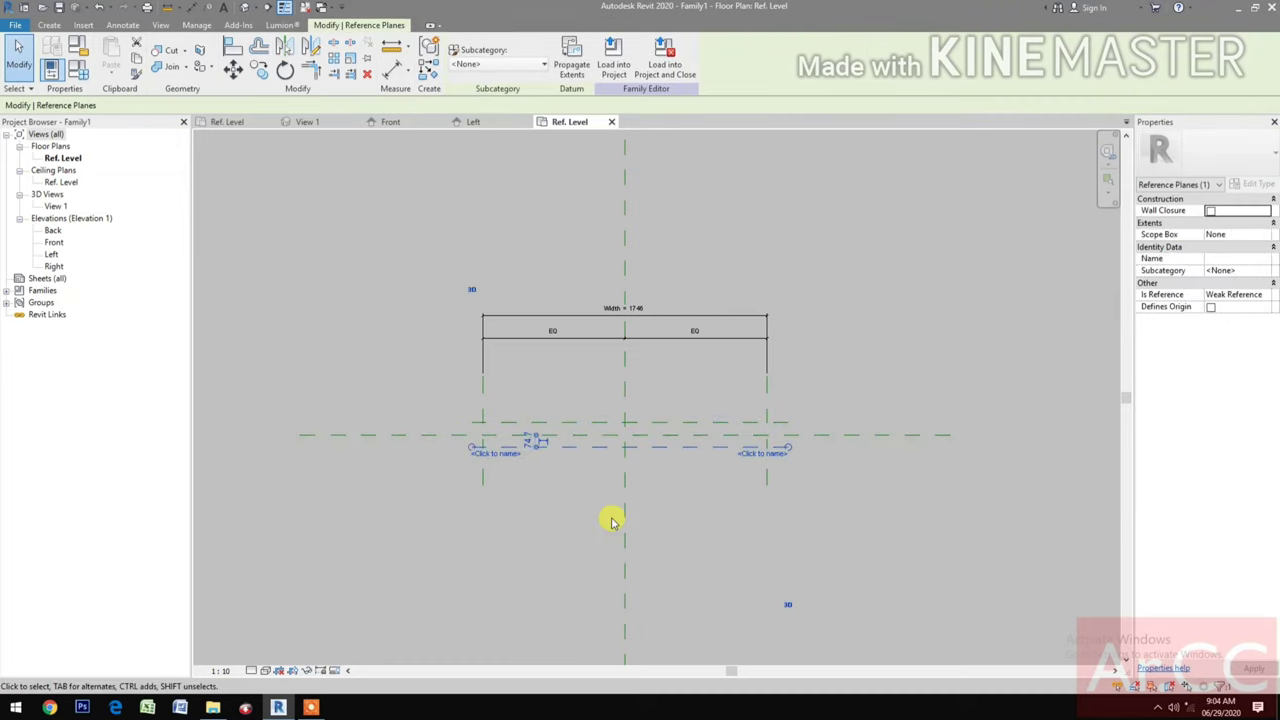
# - Place an EQ aligned dimension across the three horizontal planes
pyautogui.press('d')
pyautogui.press('i')
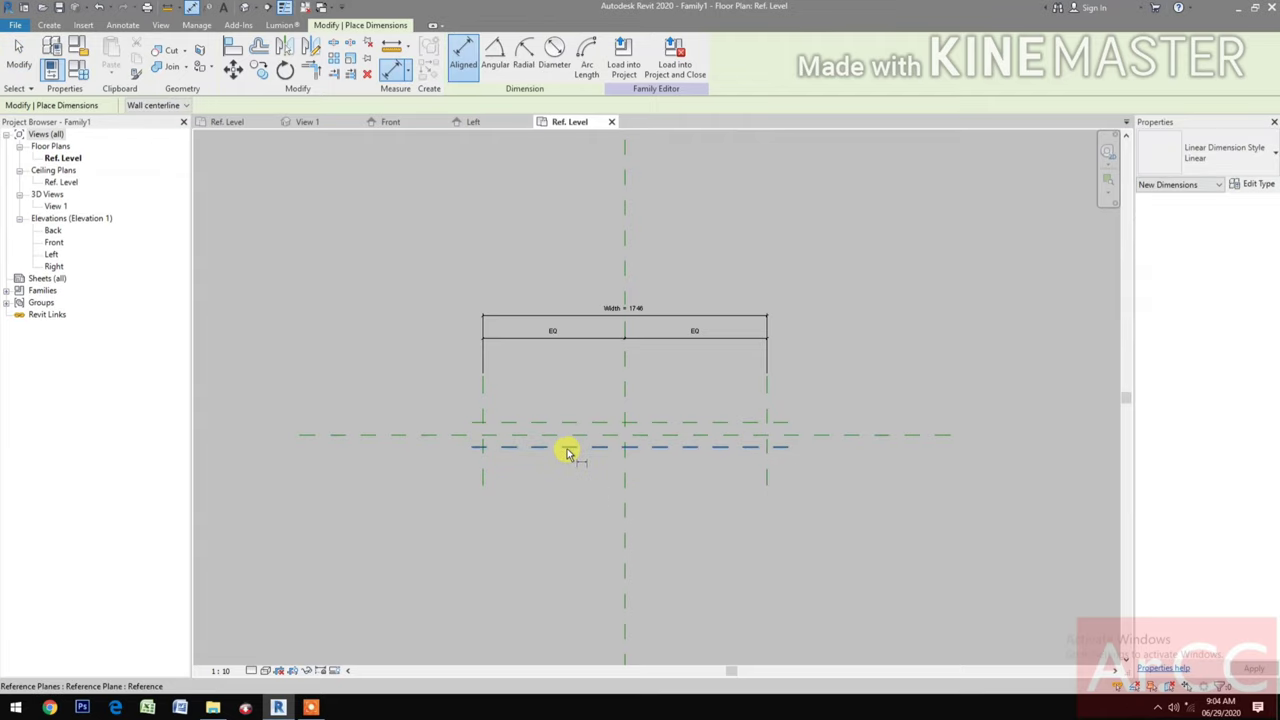
pyautogui.click(565, 446)
pyautogui.click(568, 435)
pyautogui.click(570, 423)
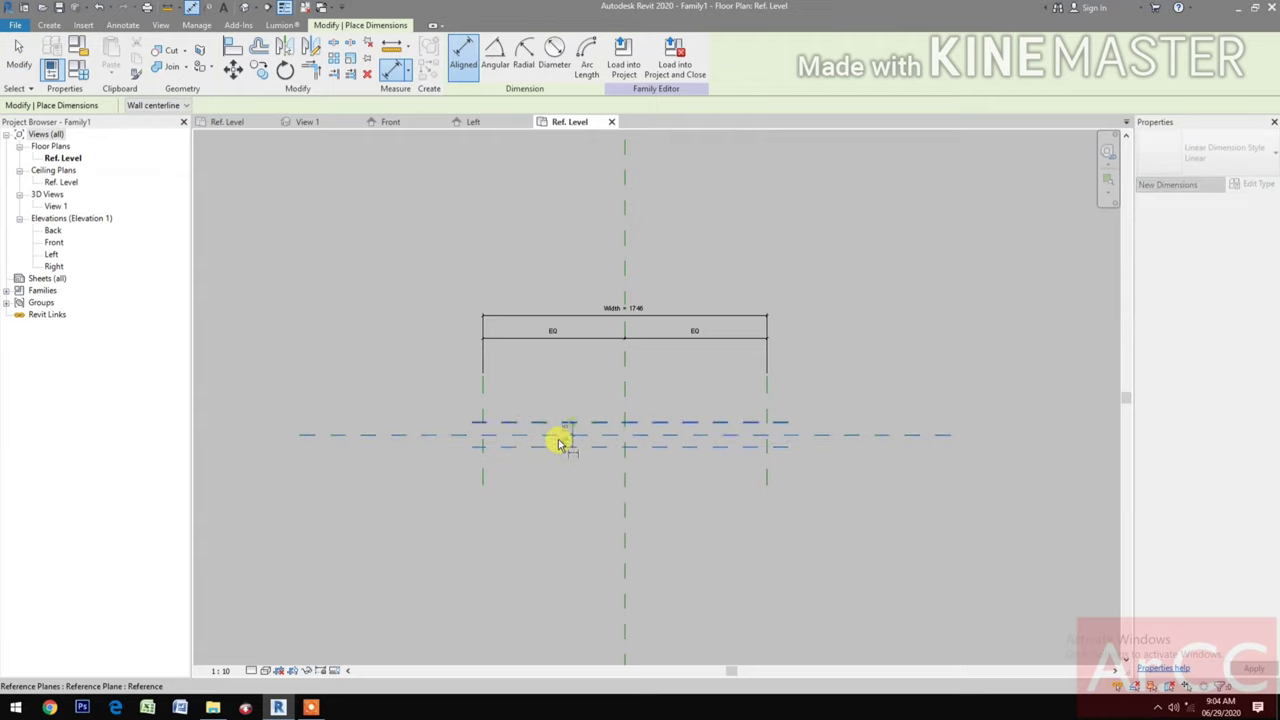
pyautogui.click(414, 437)
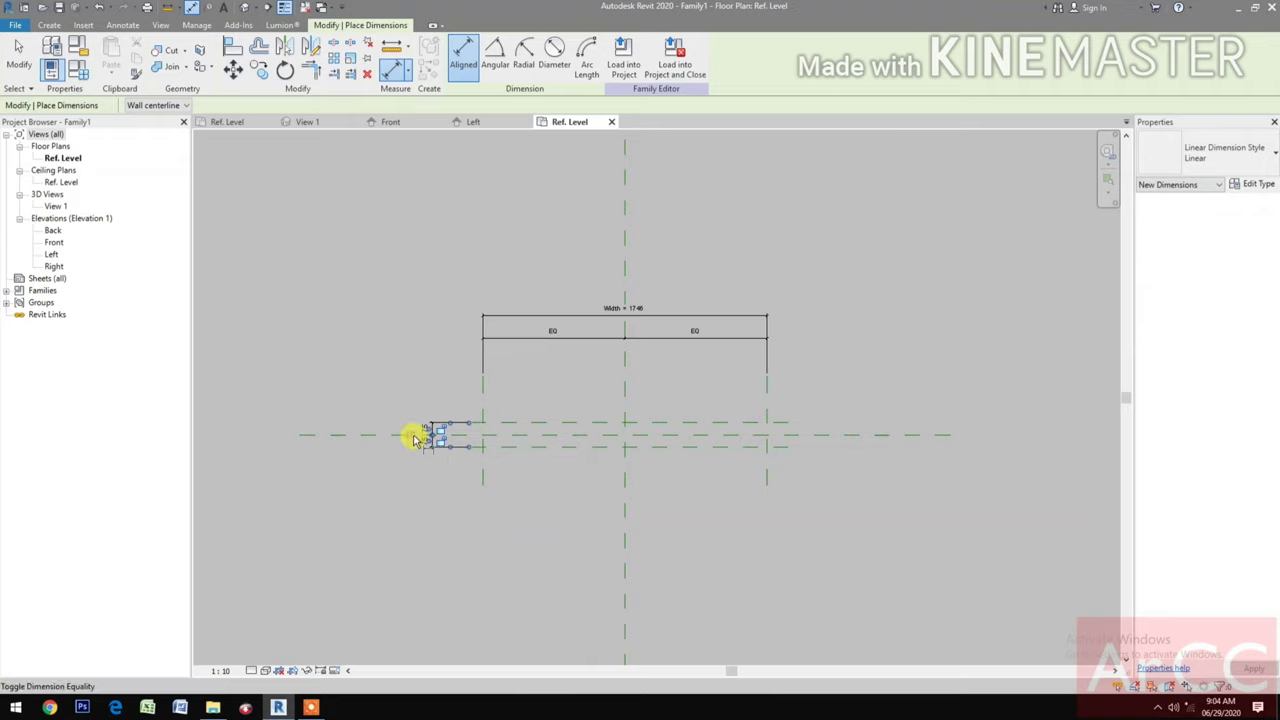
# - Dimension the outer horizontal planes and label the dimension Thickness (149)
pyautogui.click(523, 446)
pyautogui.click(528, 423)
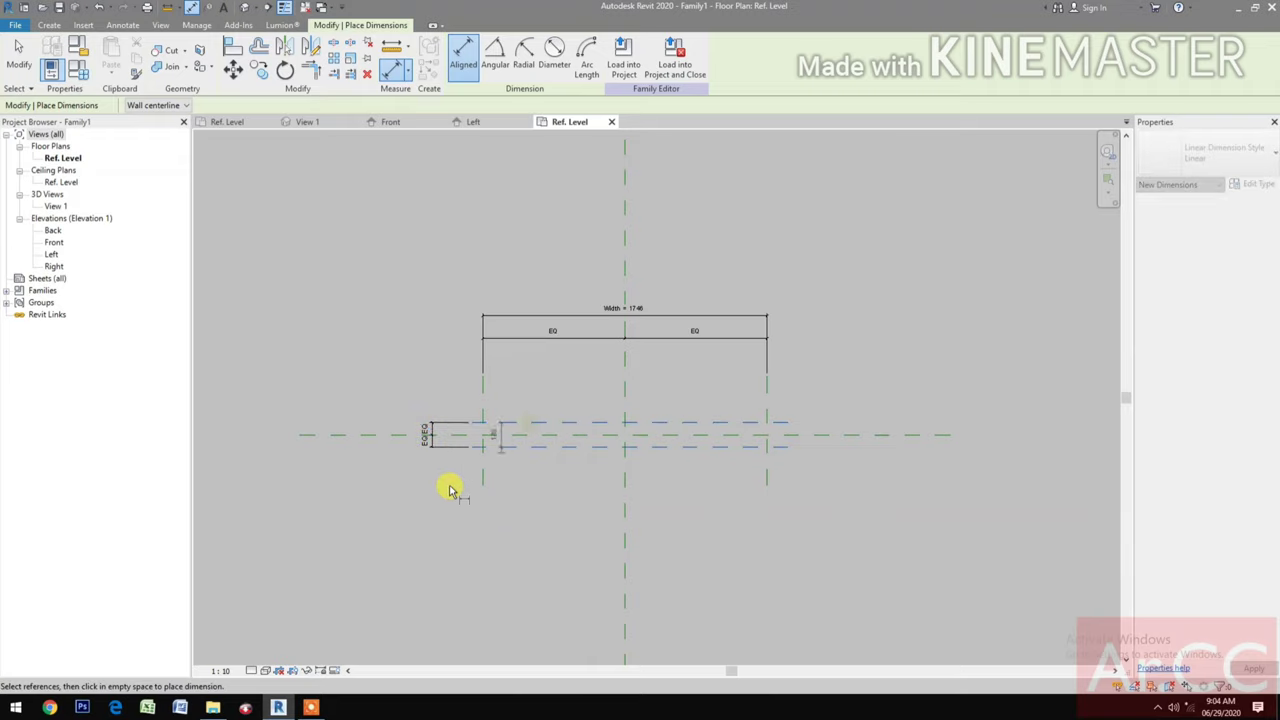
pyautogui.click(408, 475)
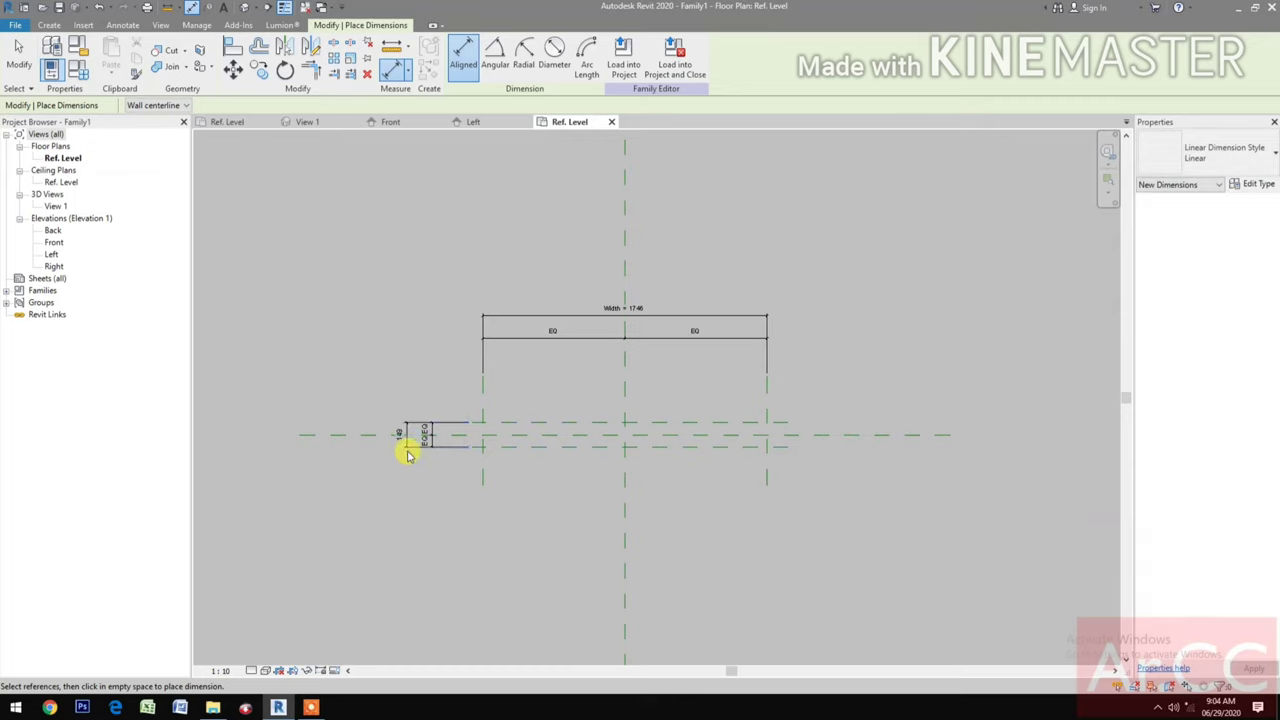
pyautogui.press('Escape')
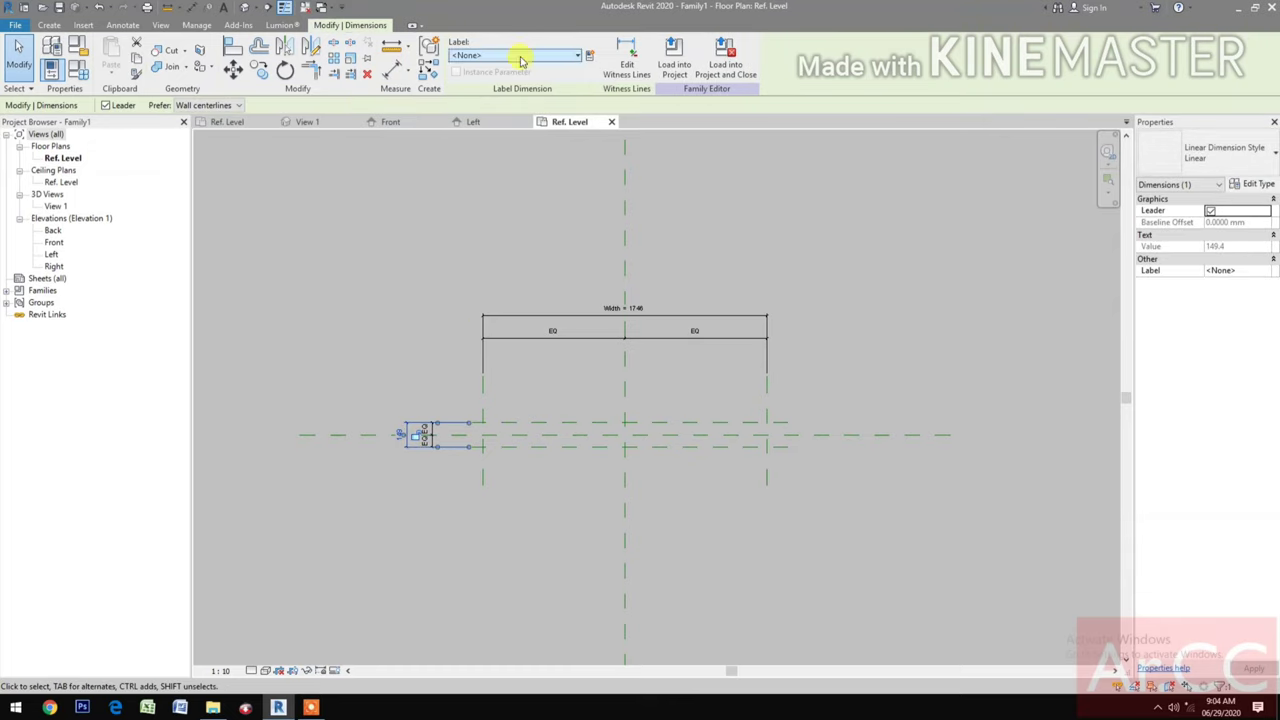
pyautogui.click(520, 56)
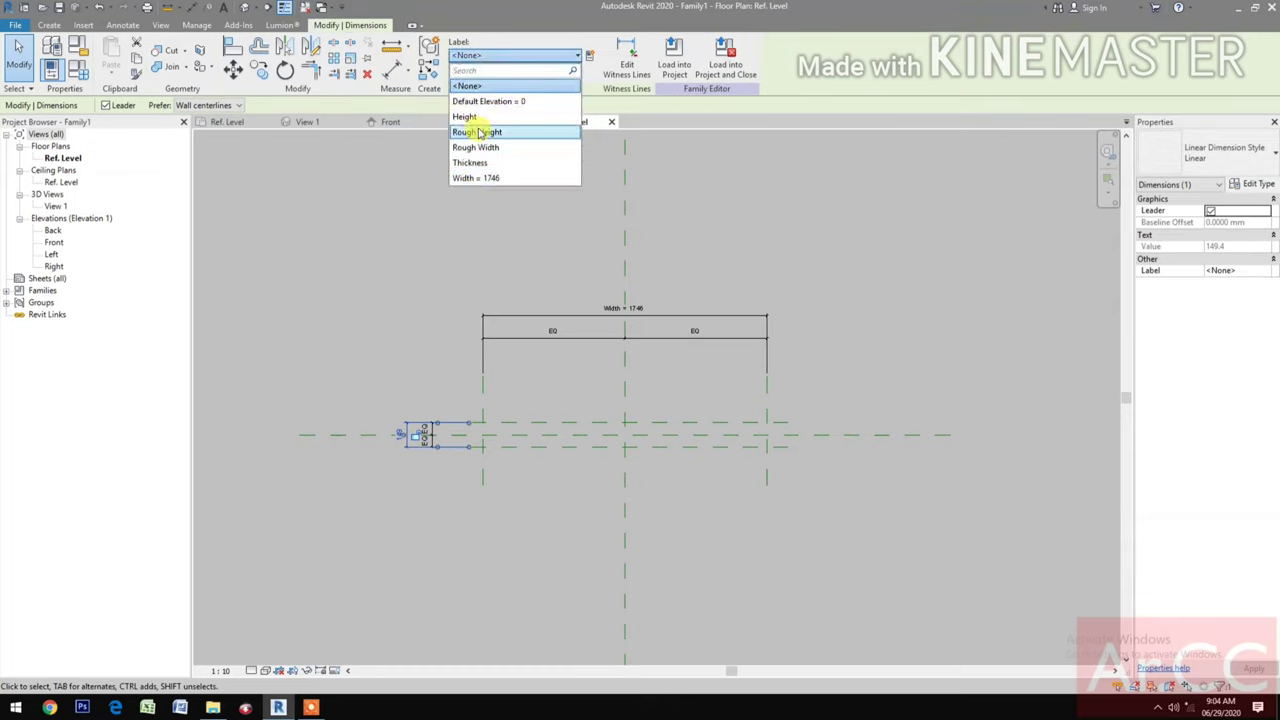
pyautogui.click(479, 163)
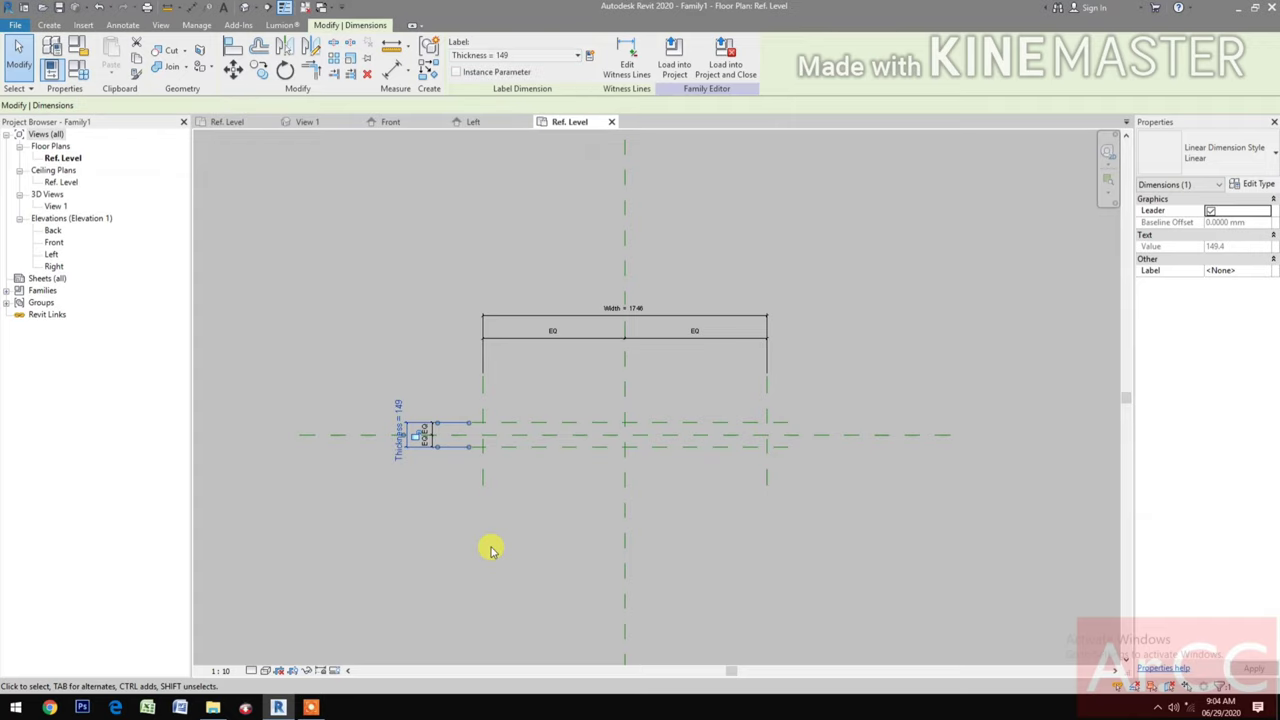
pyautogui.click(497, 540)
pyautogui.moveTo(566, 573); pyautogui.dragTo(549, 579, button='middle')
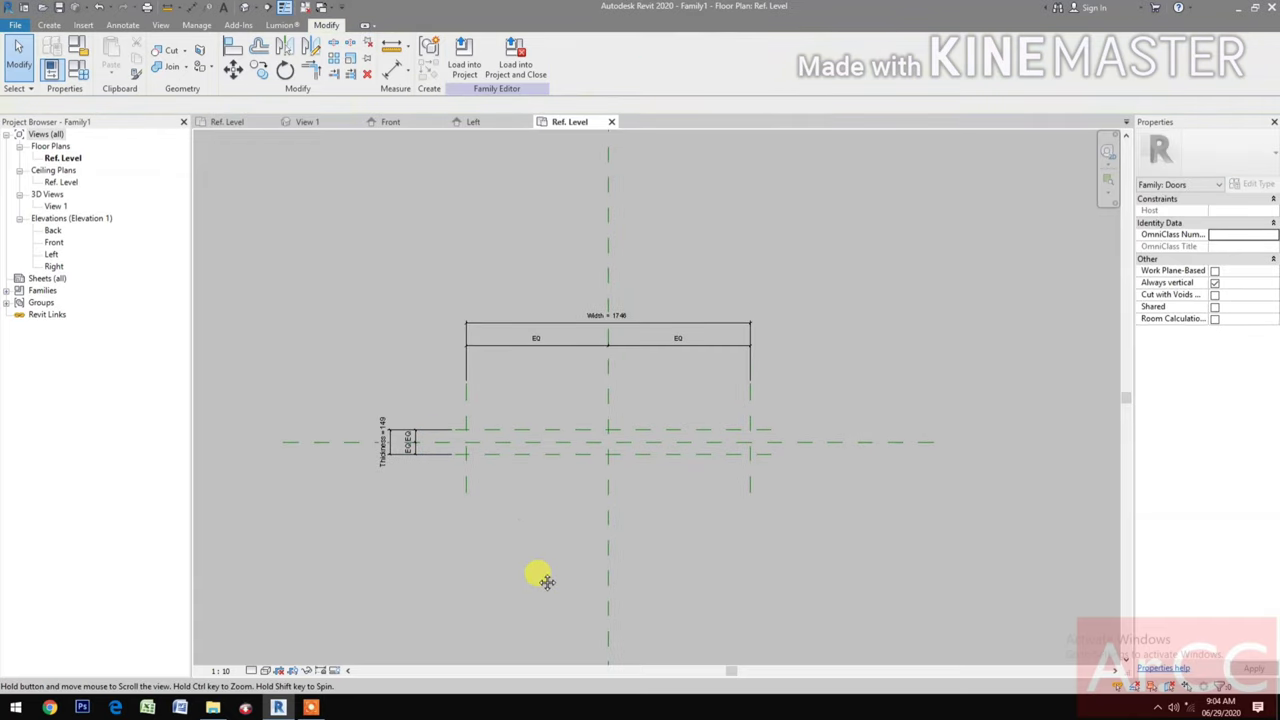
pyautogui.scroll(1, 540, 570)
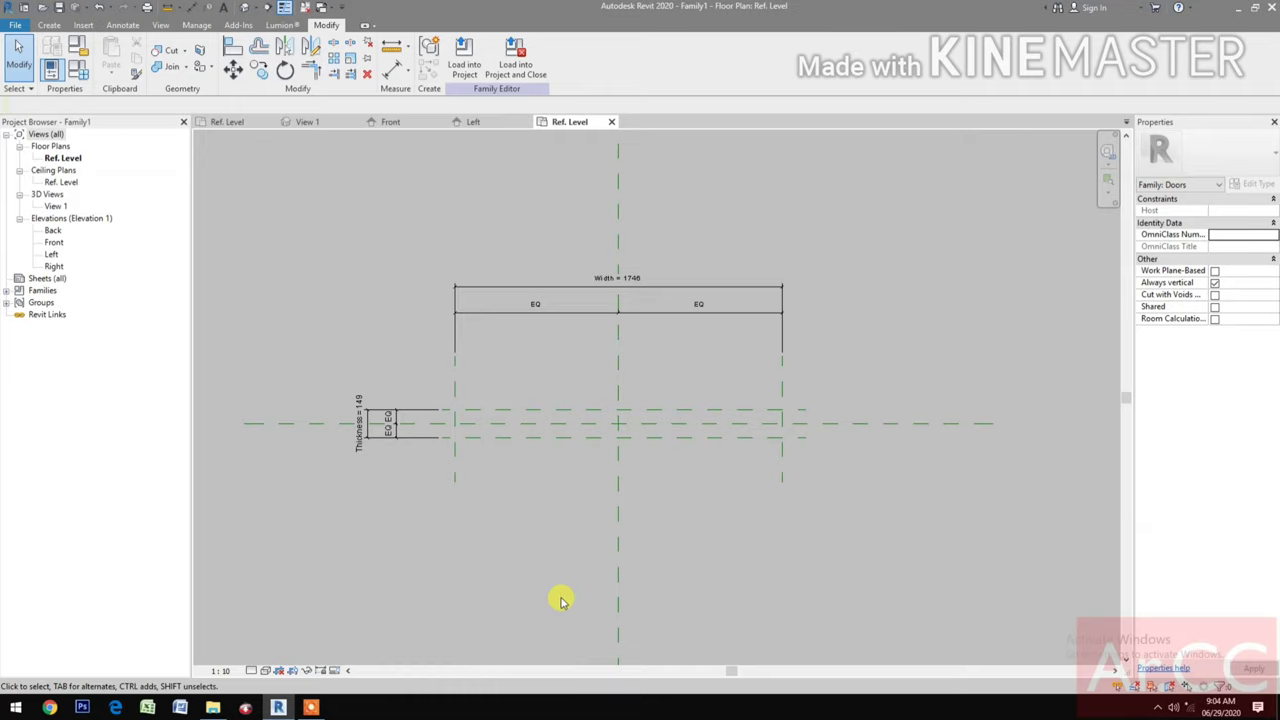
# - In the Front elevation, draw a horizontal reference plane above Ref. Level
pyautogui.moveTo(563, 600); pyautogui.dragTo(577, 591, button='middle')
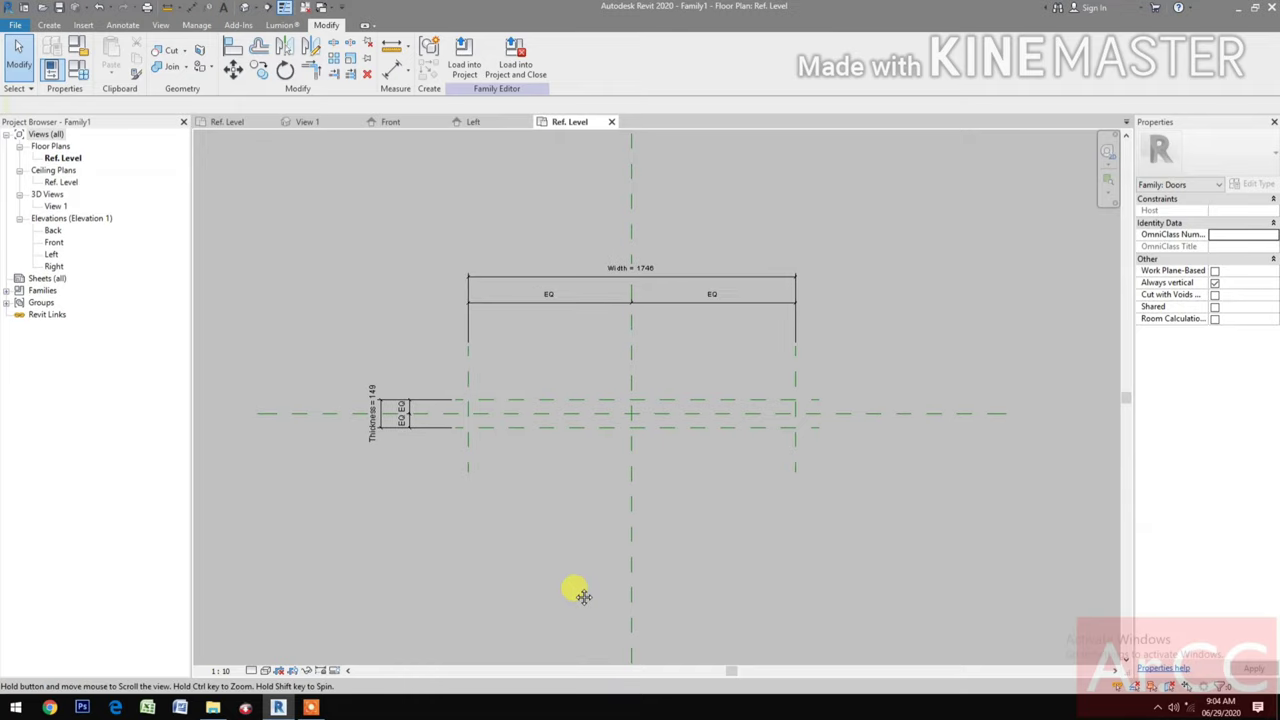
pyautogui.doubleClick(53, 243)
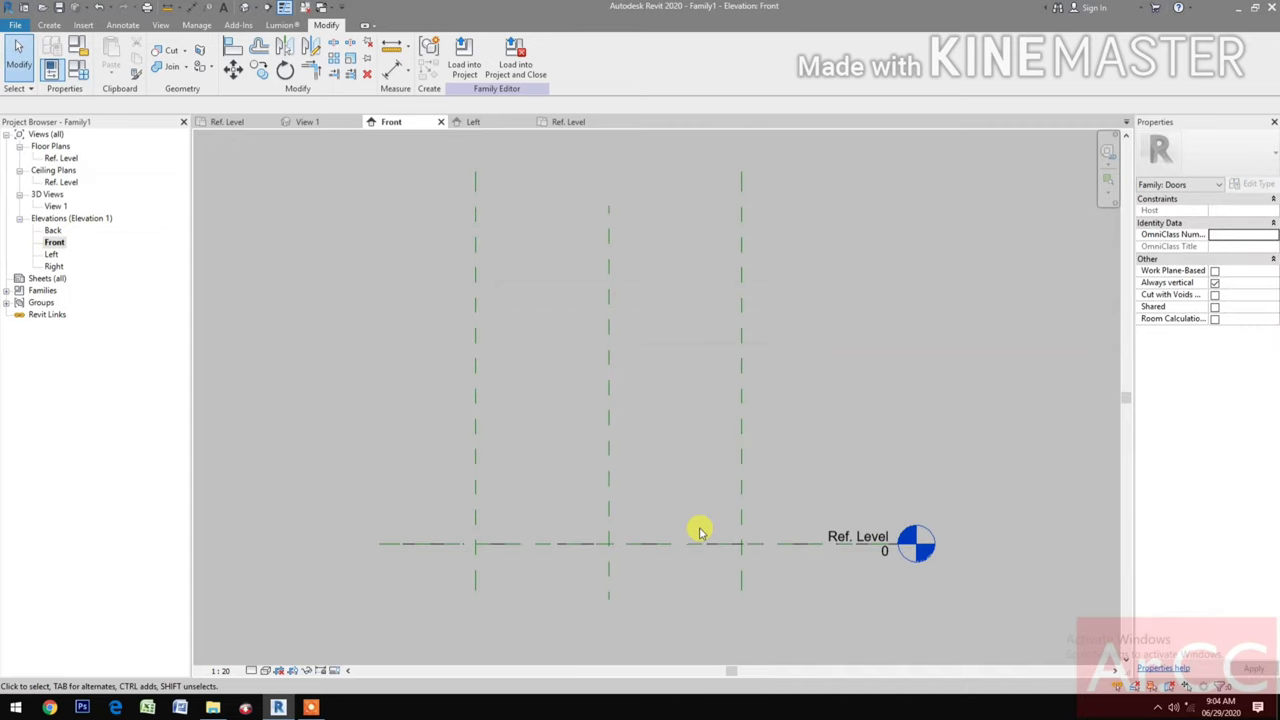
pyautogui.press('r')
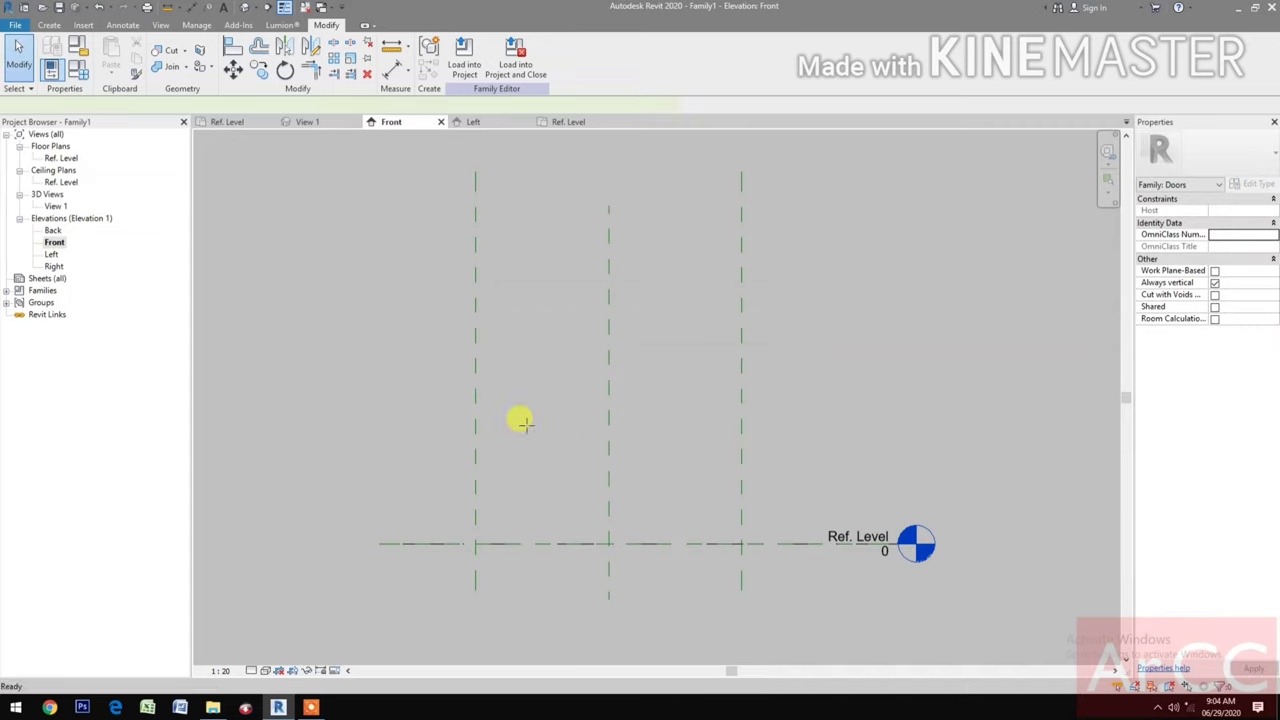
pyautogui.press('p')
pyautogui.click(427, 281)
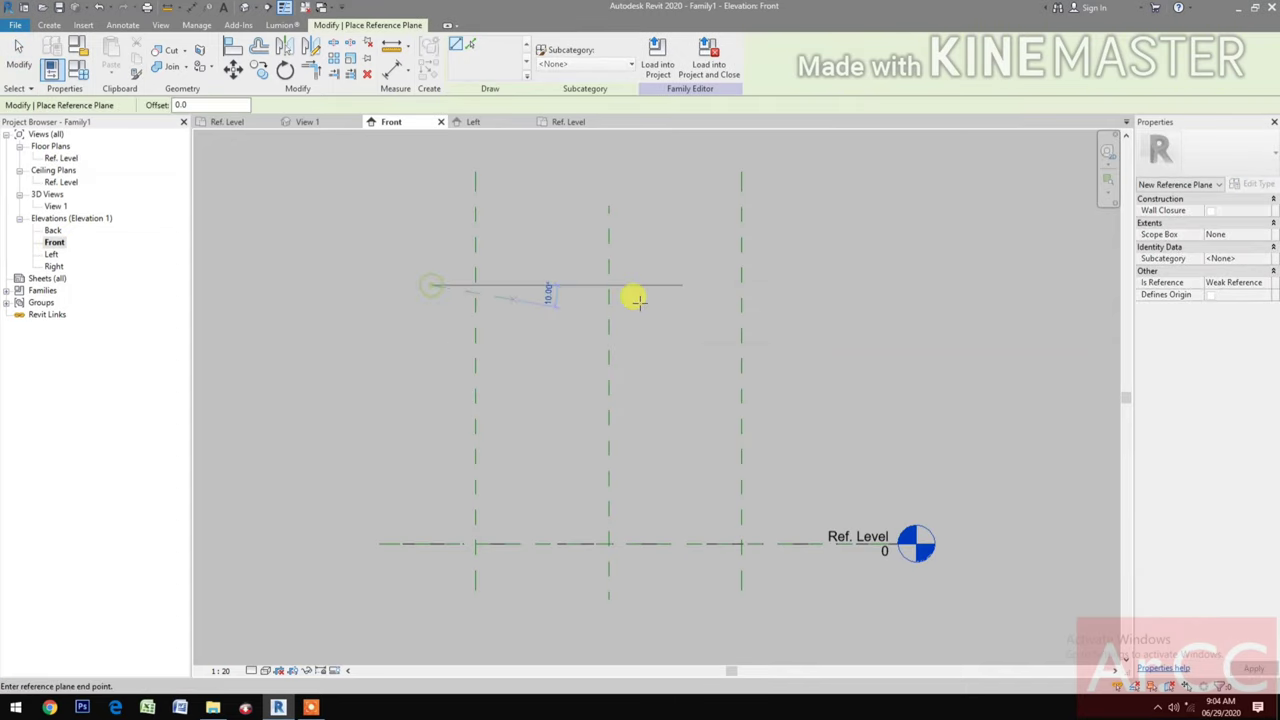
pyautogui.click(770, 284)
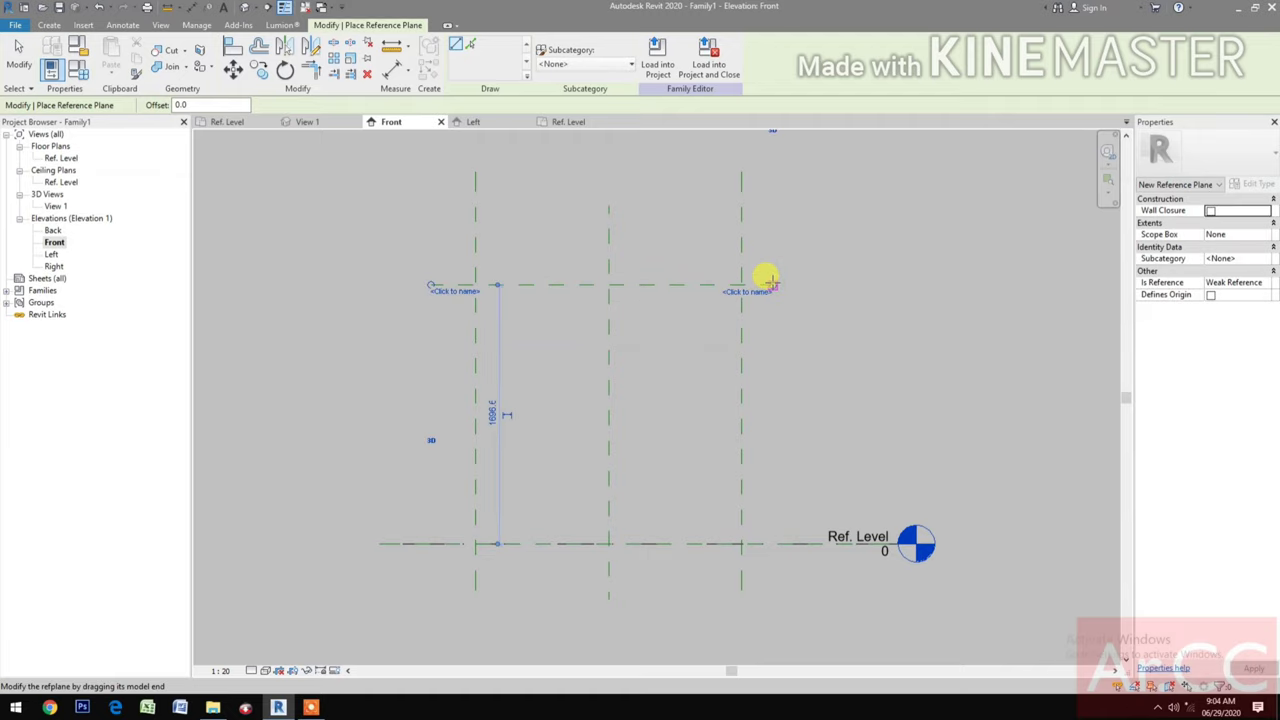
# - Dimension the new plane from Ref. Level, giving 1697
pyautogui.press('d')
pyautogui.press('i')
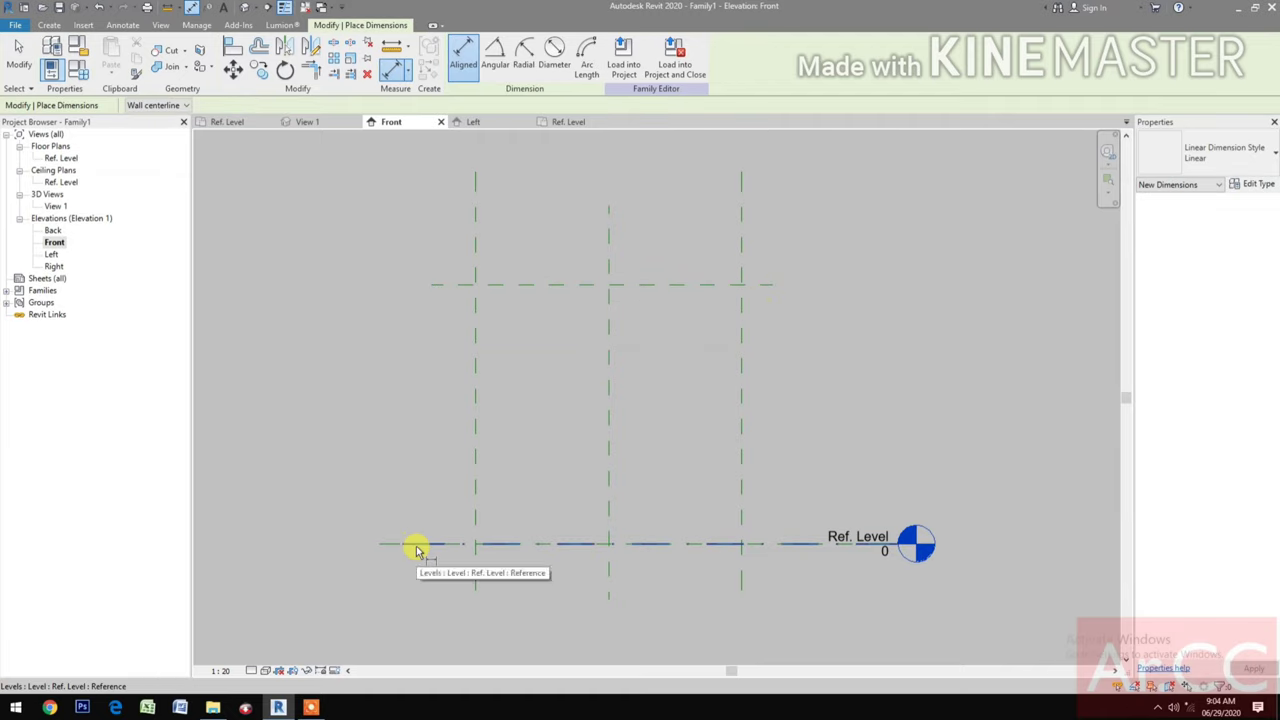
pyautogui.click(418, 547)
pyautogui.click(453, 288)
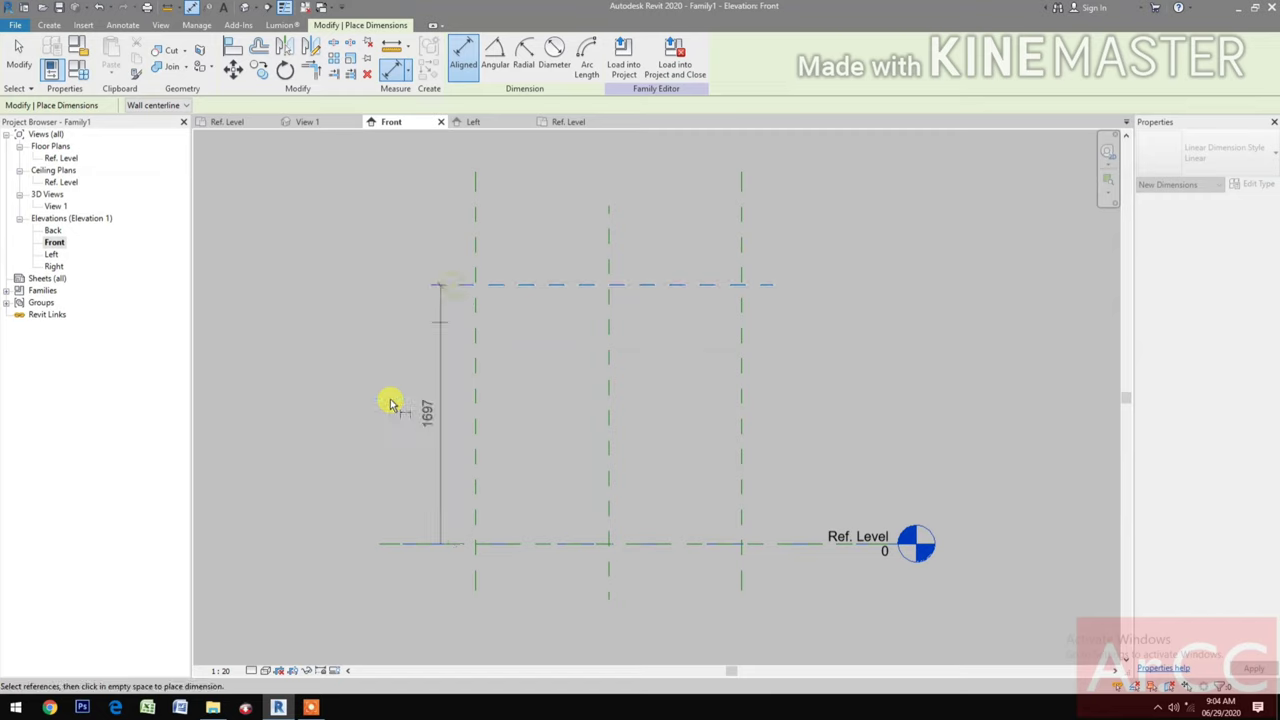
pyautogui.click(389, 385)
pyautogui.press('Escape')
pyautogui.press('Escape')
pyautogui.click(390, 362)
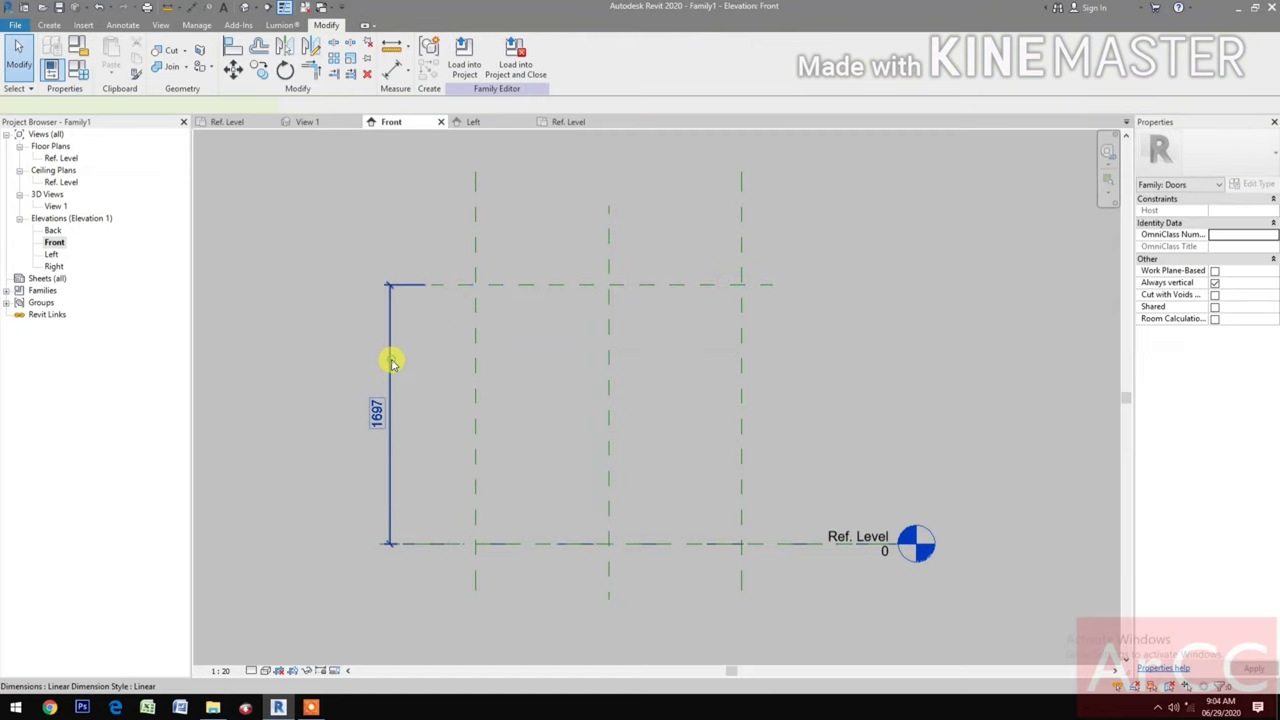
# - Label the 1697 dimension with the Height parameter
pyautogui.click(521, 56)
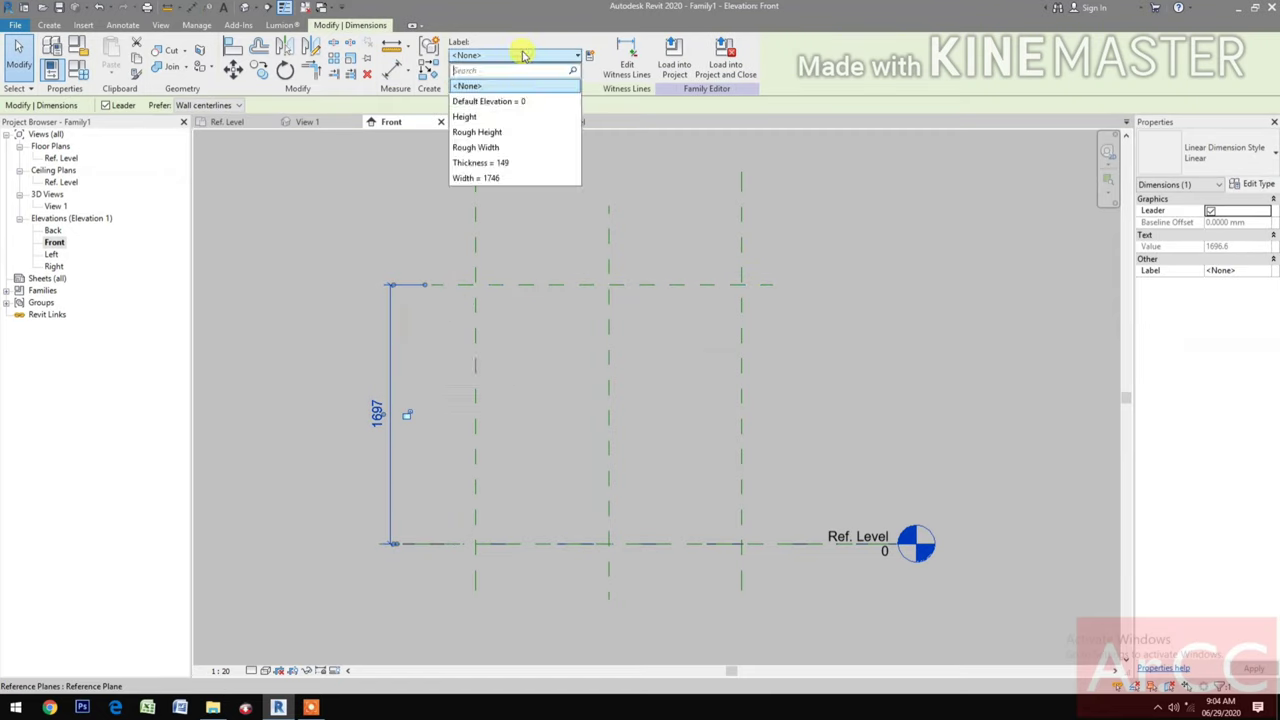
pyautogui.click(488, 117)
pyautogui.scroll(-2, 614, 486)
pyautogui.moveTo(614, 486); pyautogui.dragTo(651, 480, button='middle')
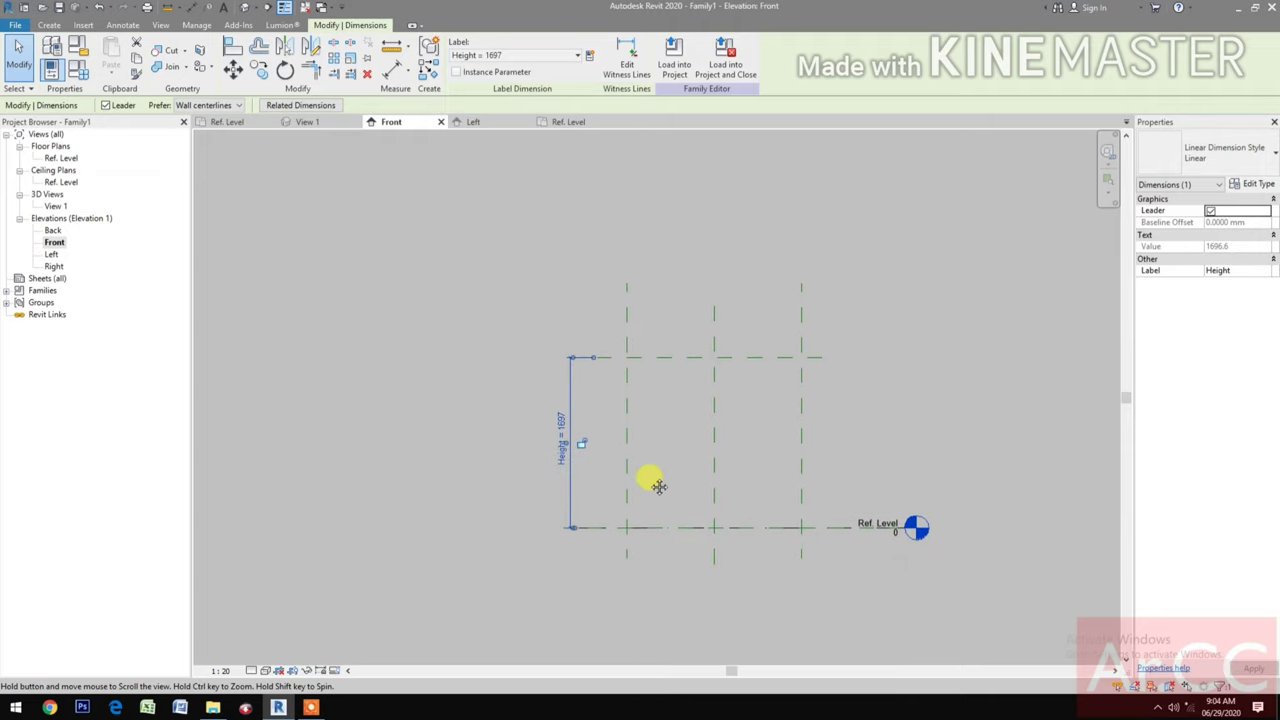
pyautogui.click(360, 548)
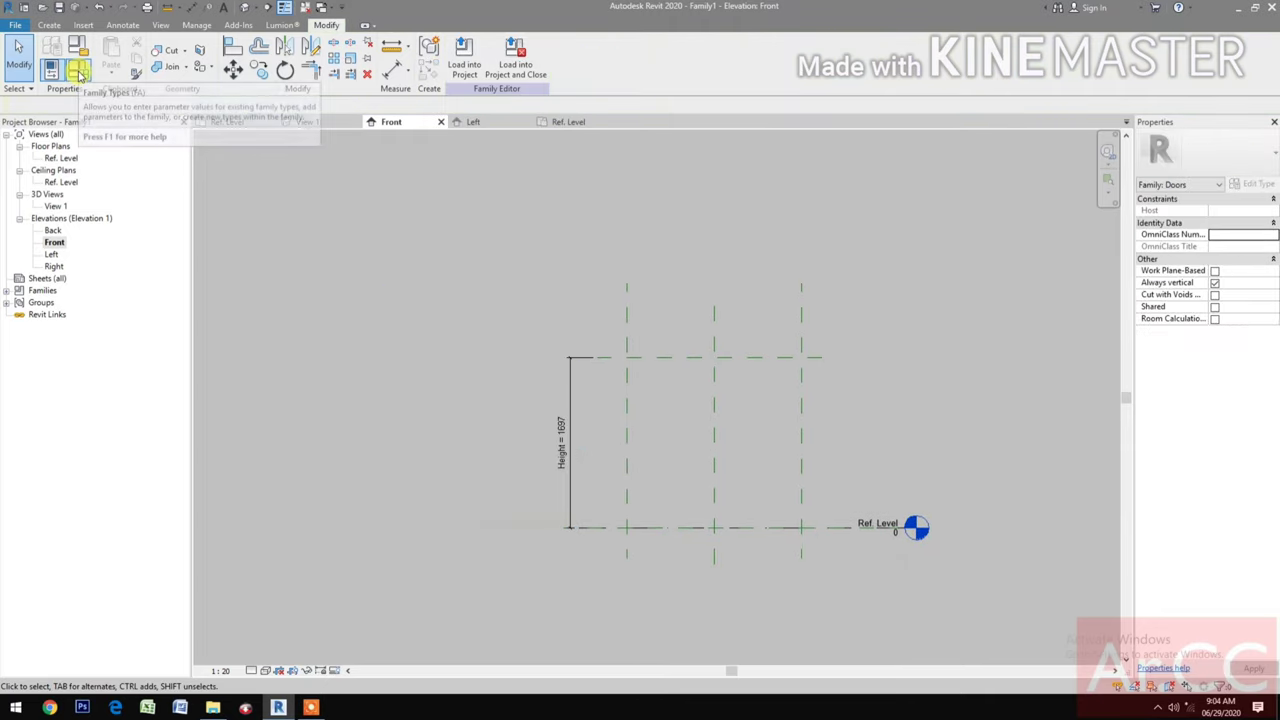
# - In Family Types, enter Thickness 45, Width 1000 and Height 2100 and apply them
pyautogui.click(78, 70)
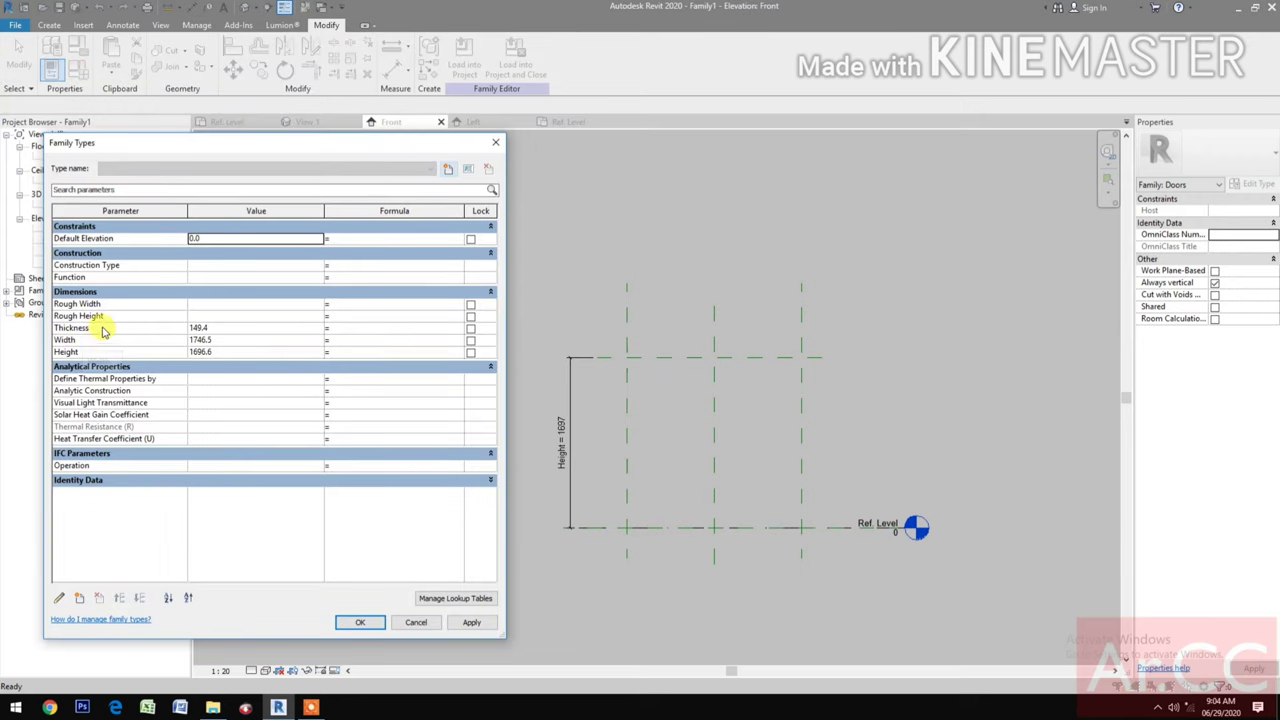
pyautogui.click(233, 327)
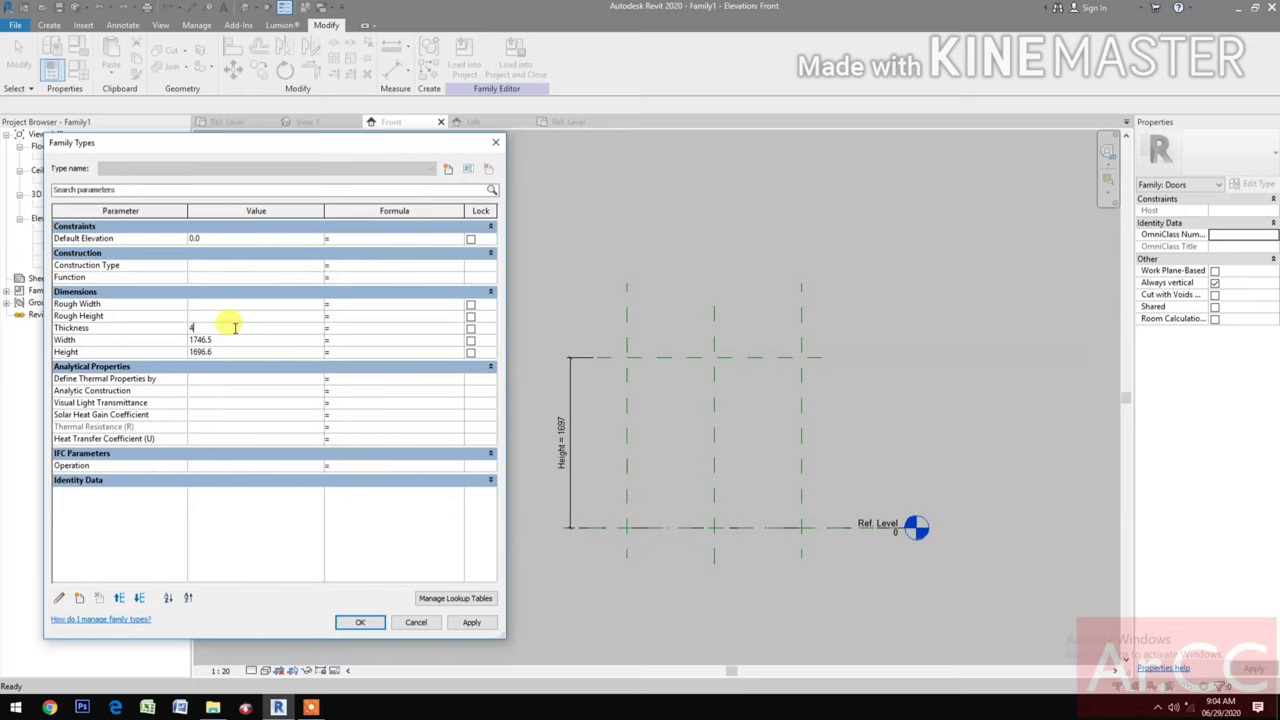
pyautogui.click(256, 339)
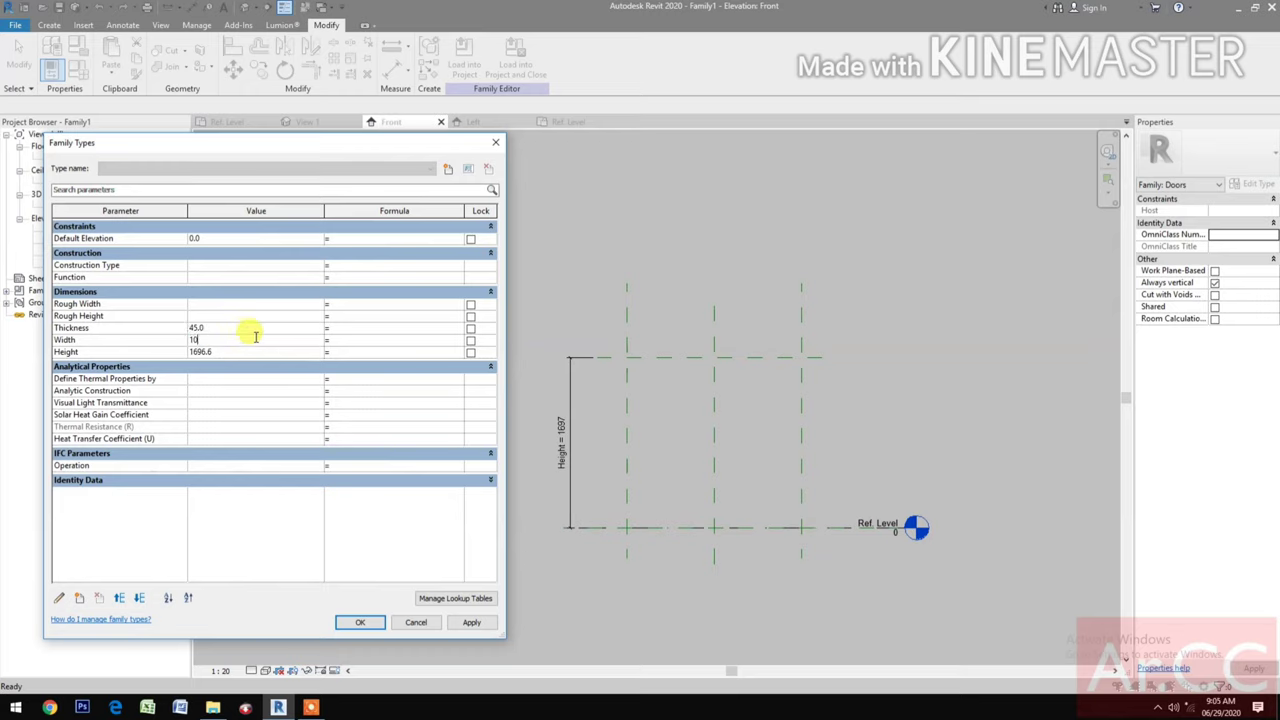
pyautogui.click(258, 352)
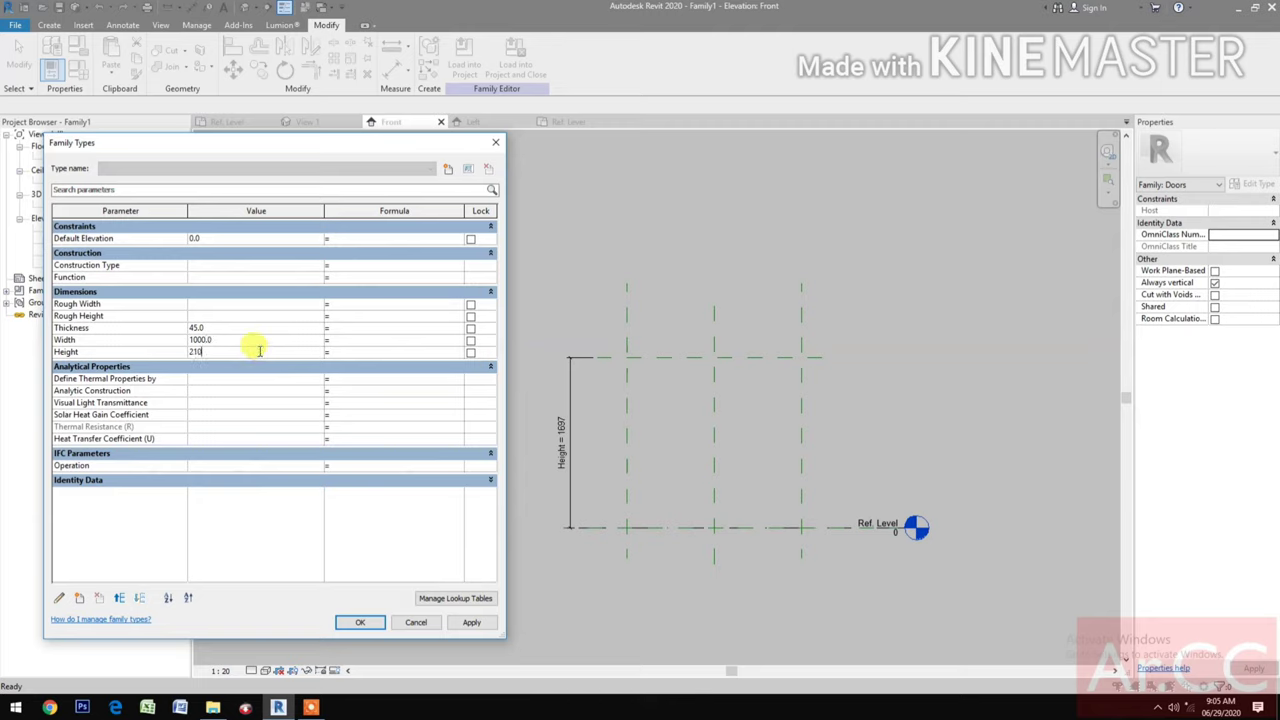
pyautogui.click(470, 623)
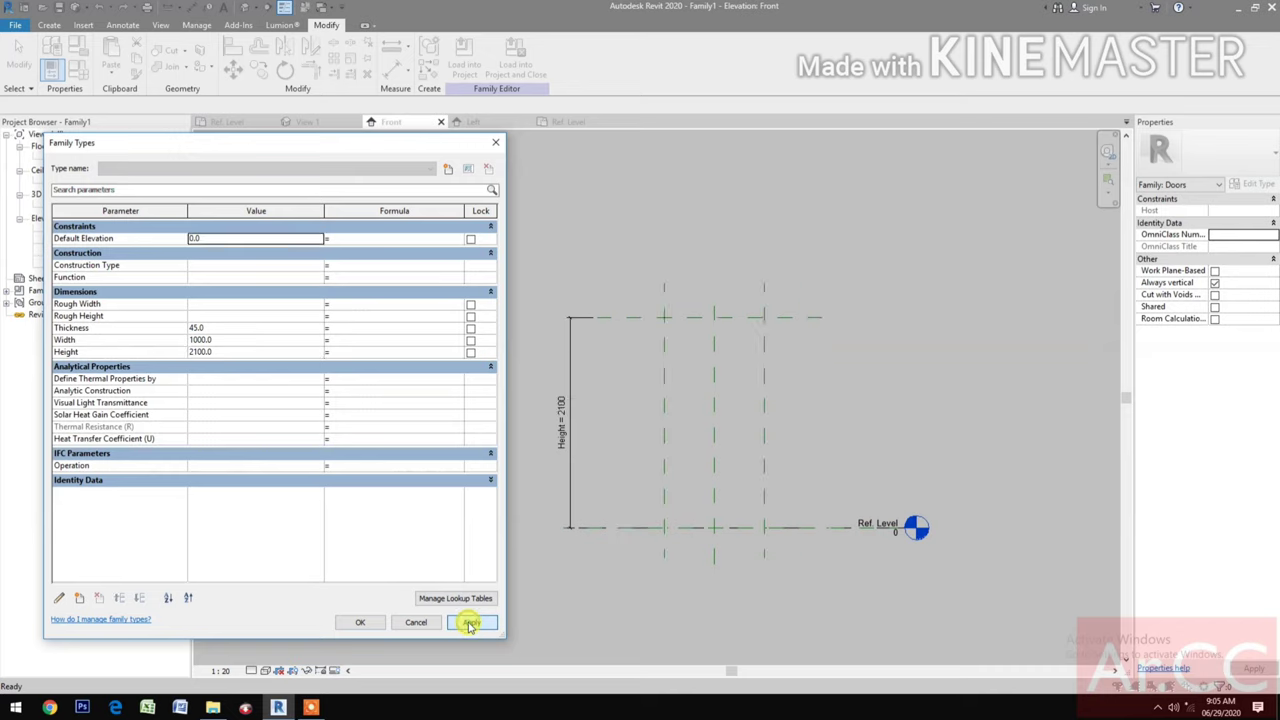
pyautogui.click(360, 623)
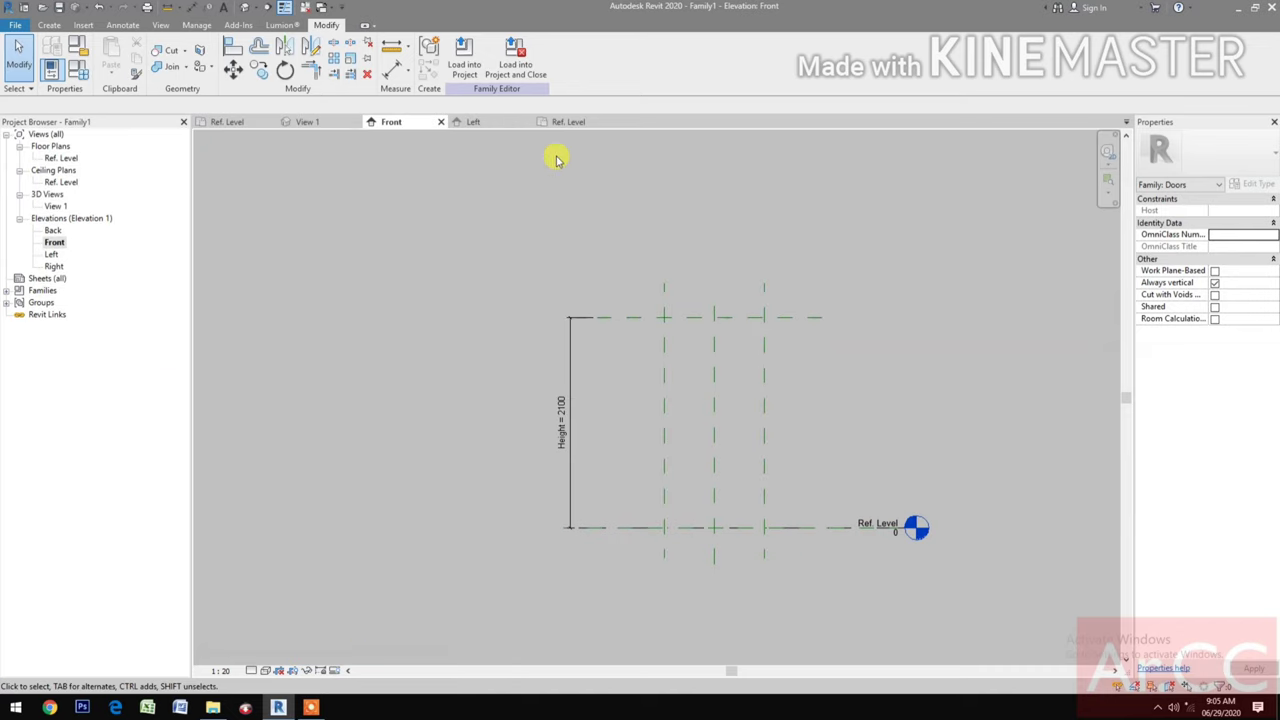
# - Switch from the Ref. Level plan to the Front elevation and zoom in on the Height = 2100 planes
pyautogui.click(566, 122)
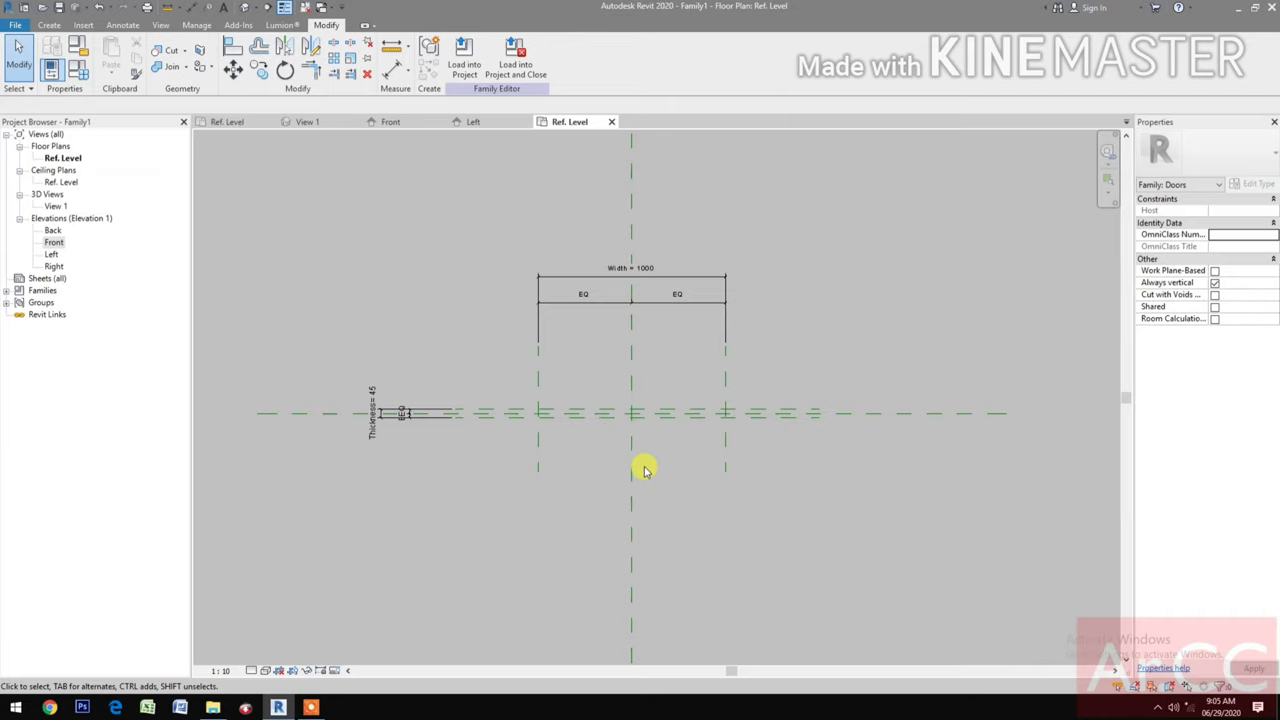
pyautogui.scroll(3, 645, 470)
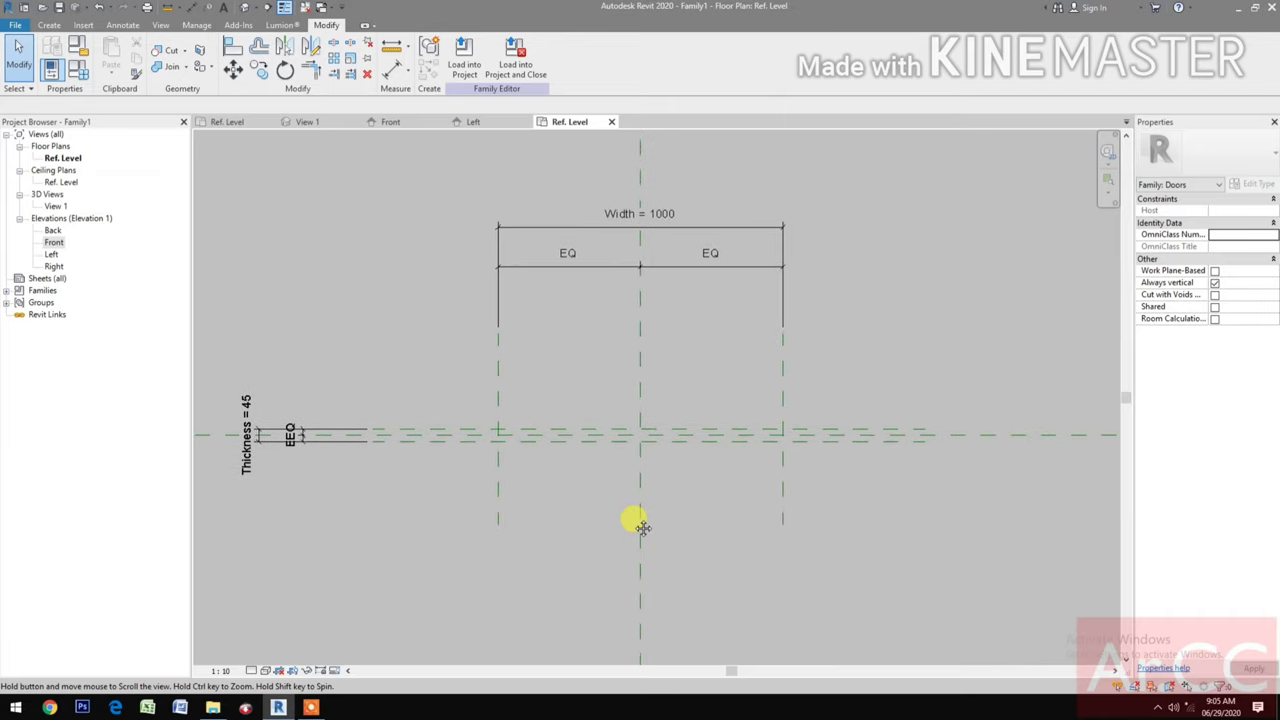
pyautogui.moveTo(642, 528); pyautogui.dragTo(668, 519, button='middle')
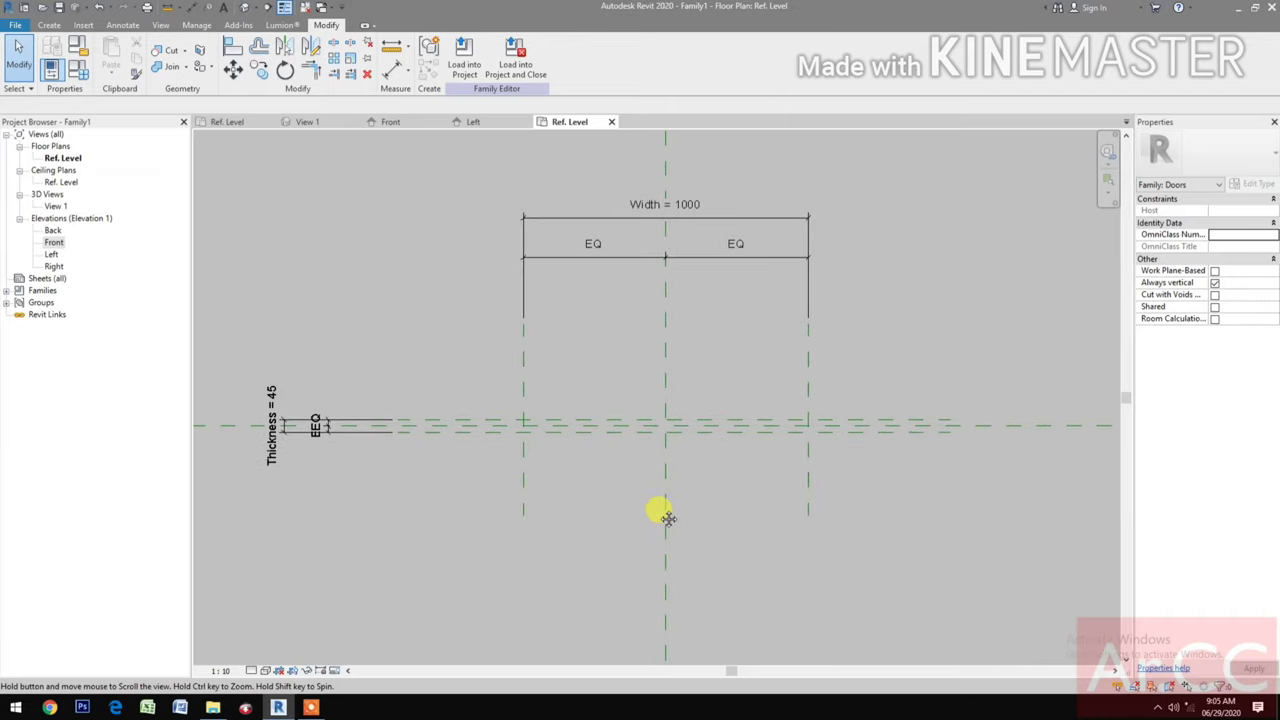
pyautogui.moveTo(668, 519); pyautogui.dragTo(669, 519, button='middle')
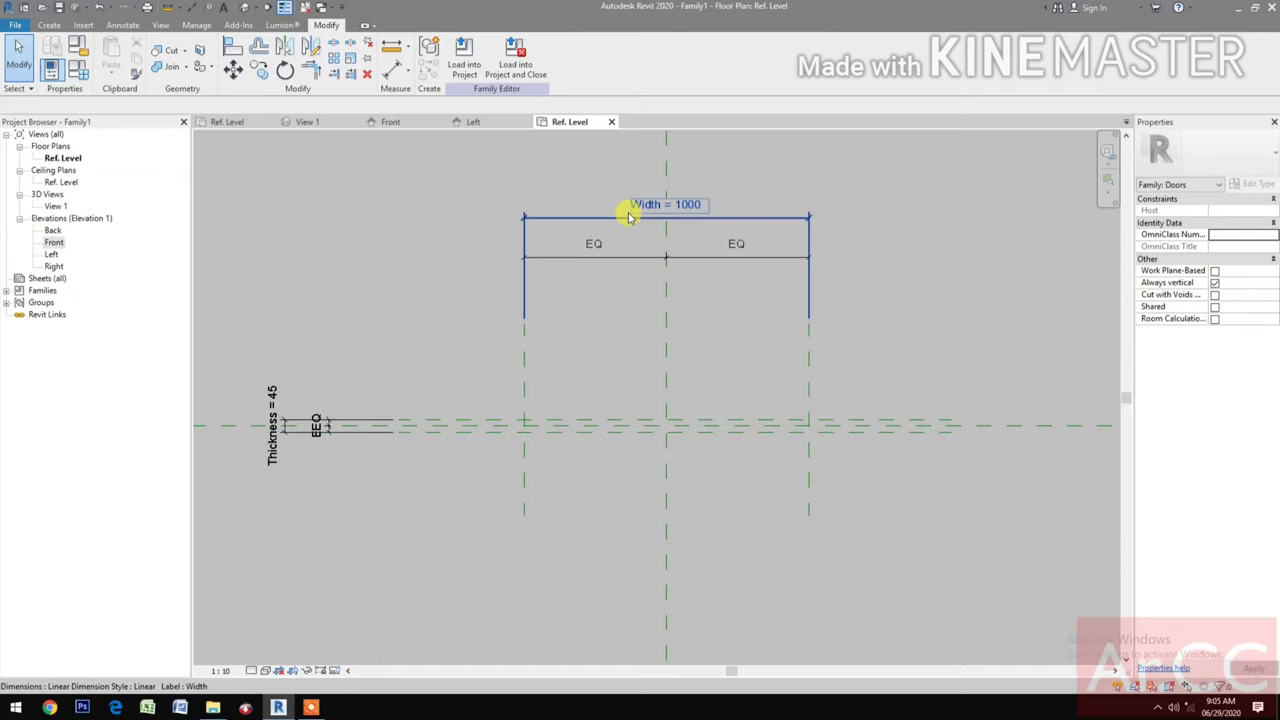
pyautogui.click(393, 123)
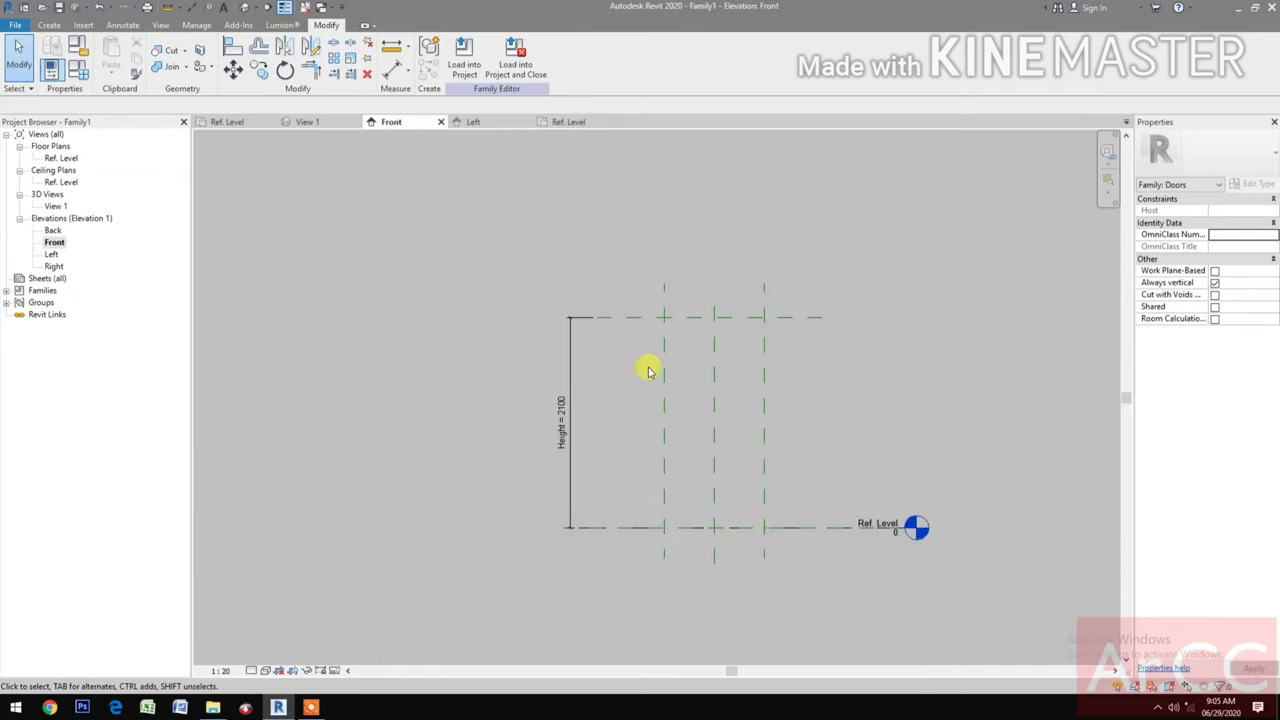
pyautogui.scroll(3, 783, 543)
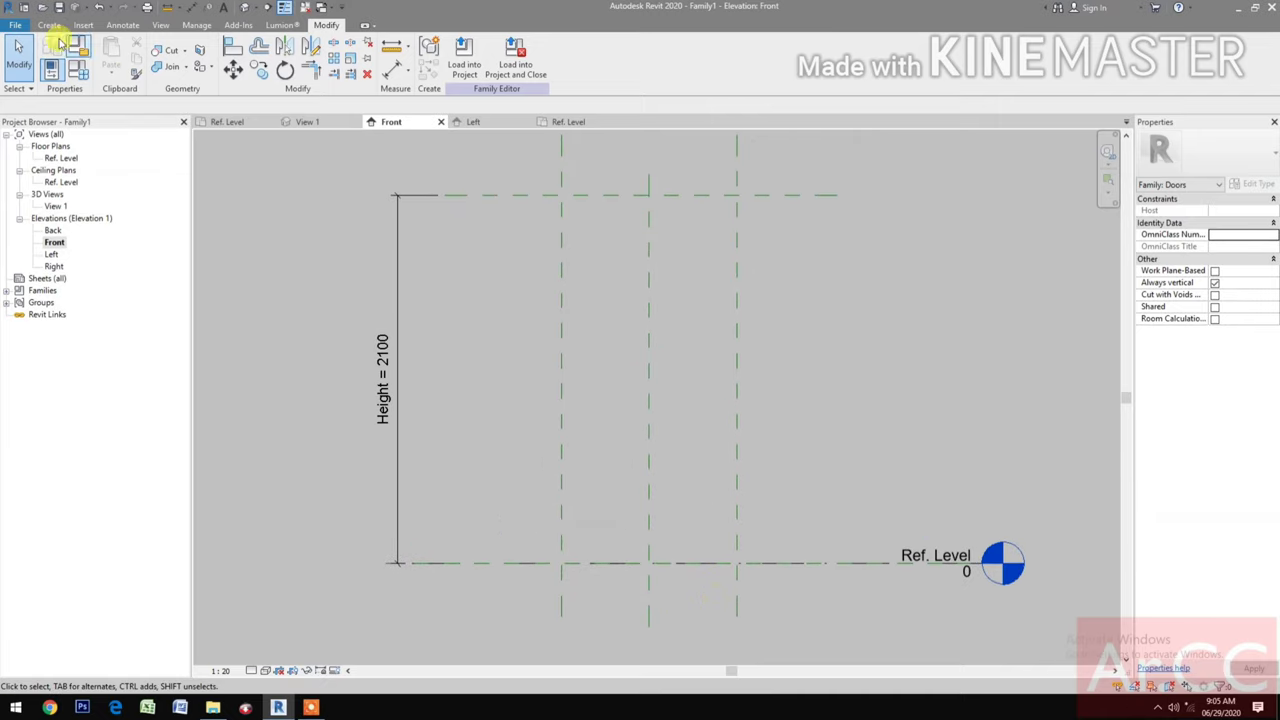
# - Draw two short horizontal reference planes in the door's upper half
pyautogui.click(48, 33)
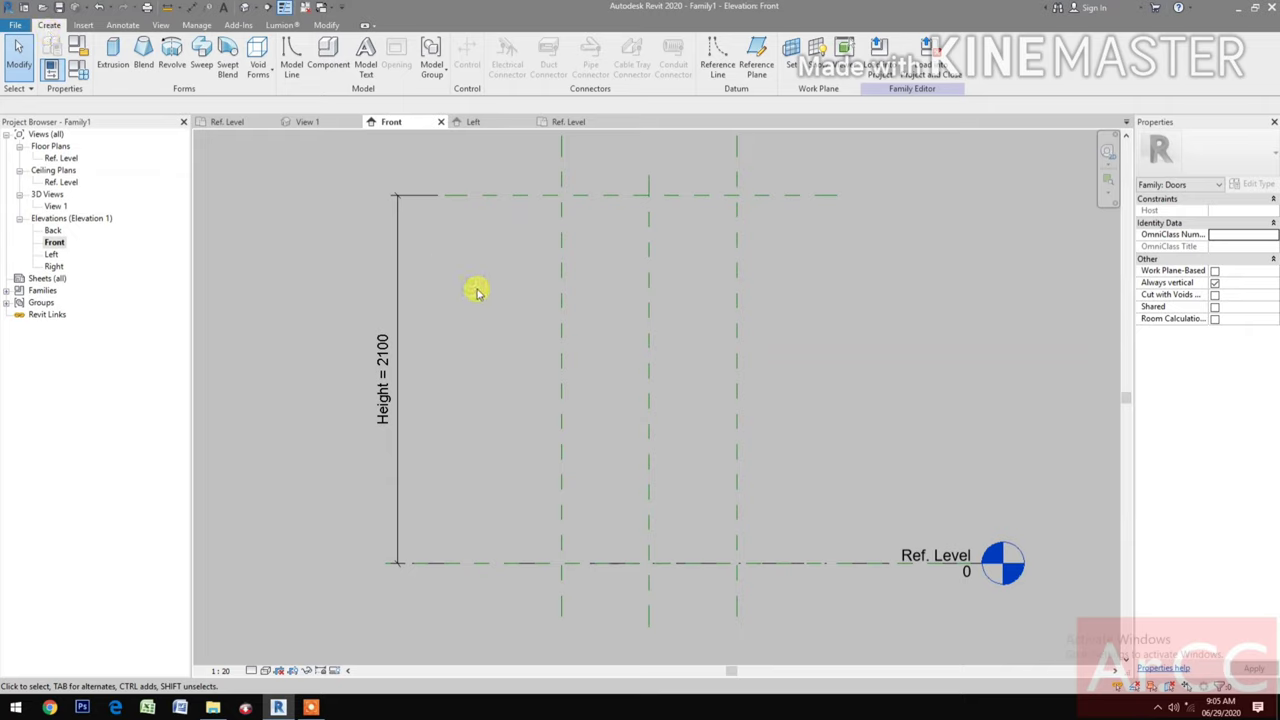
pyautogui.click(760, 68)
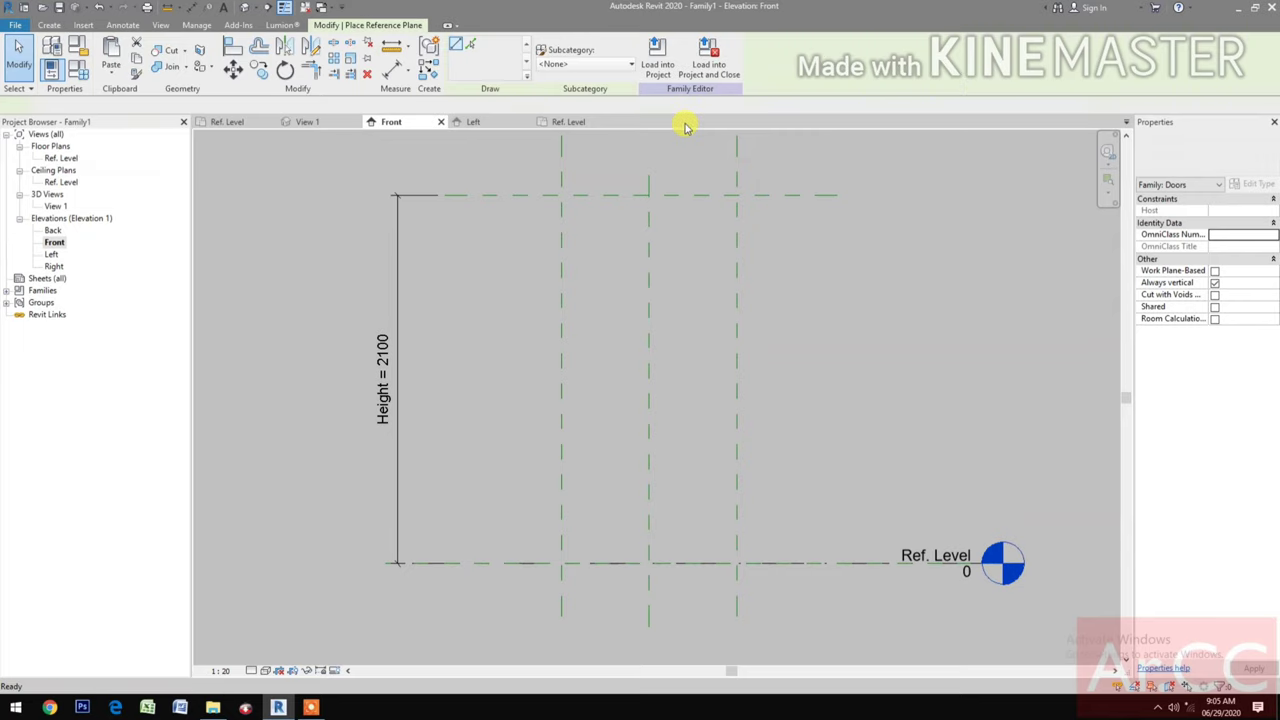
pyautogui.click(472, 231)
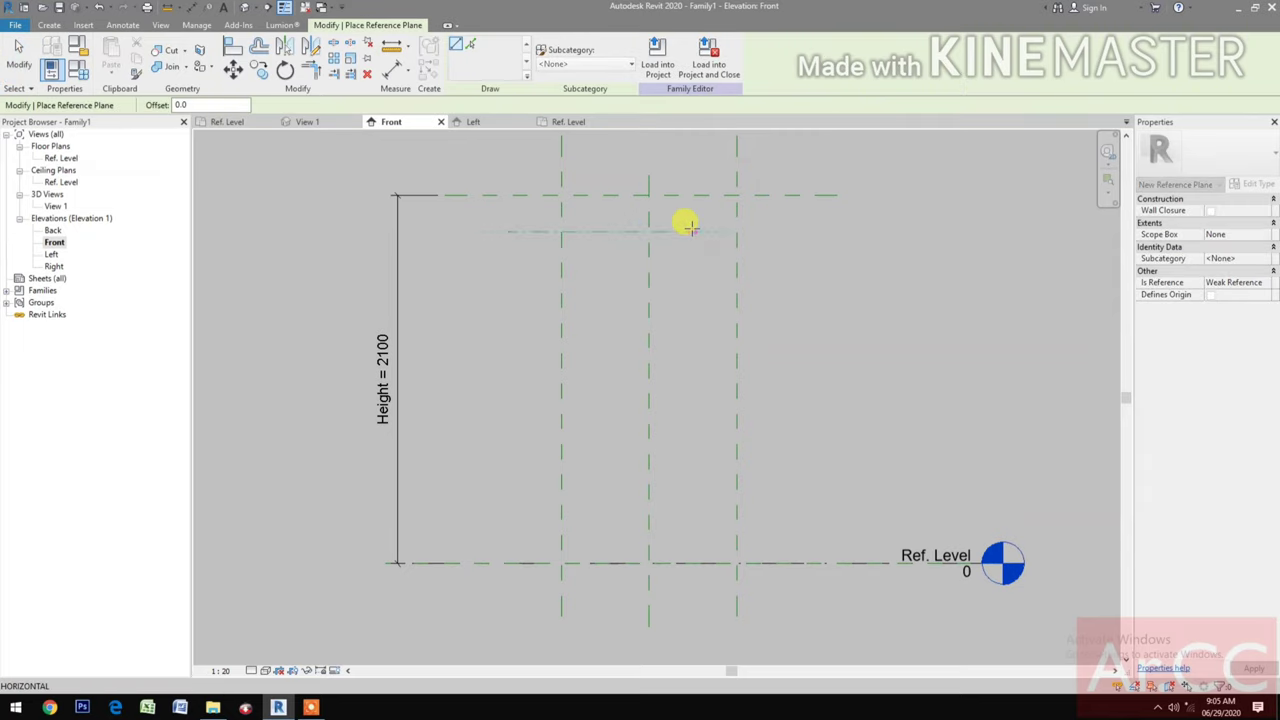
pyautogui.click(690, 231)
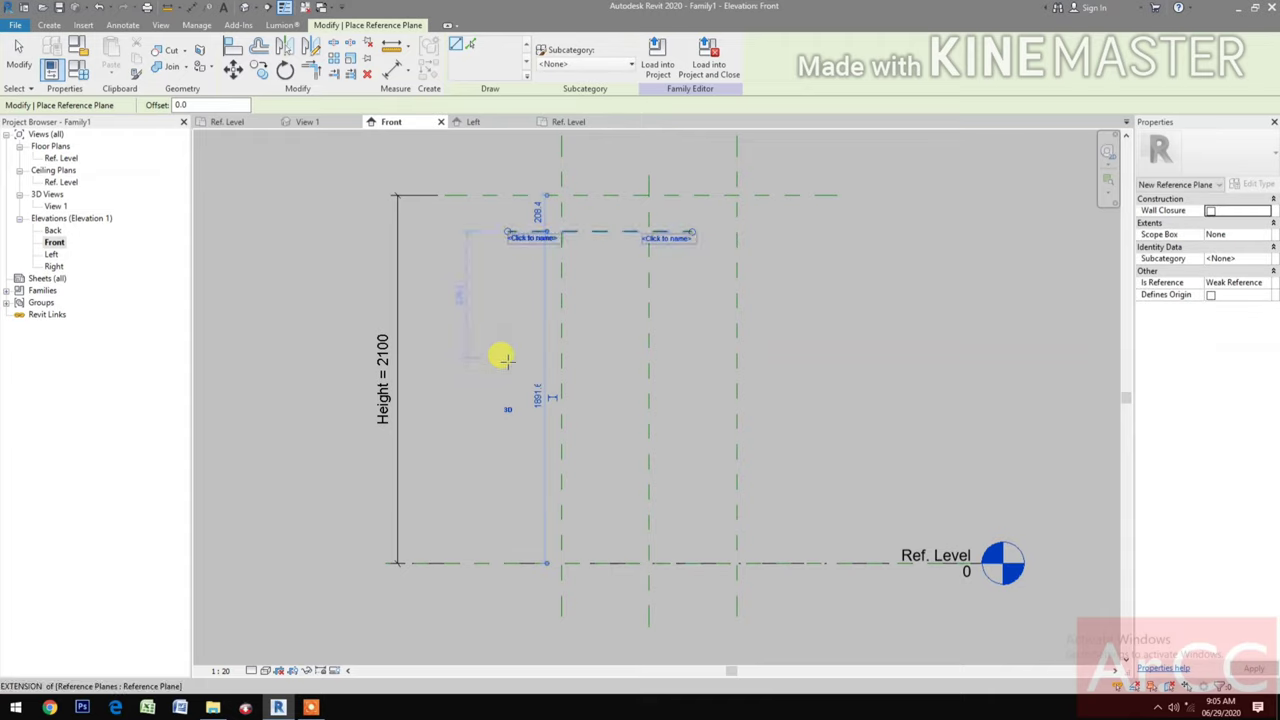
pyautogui.click(502, 369)
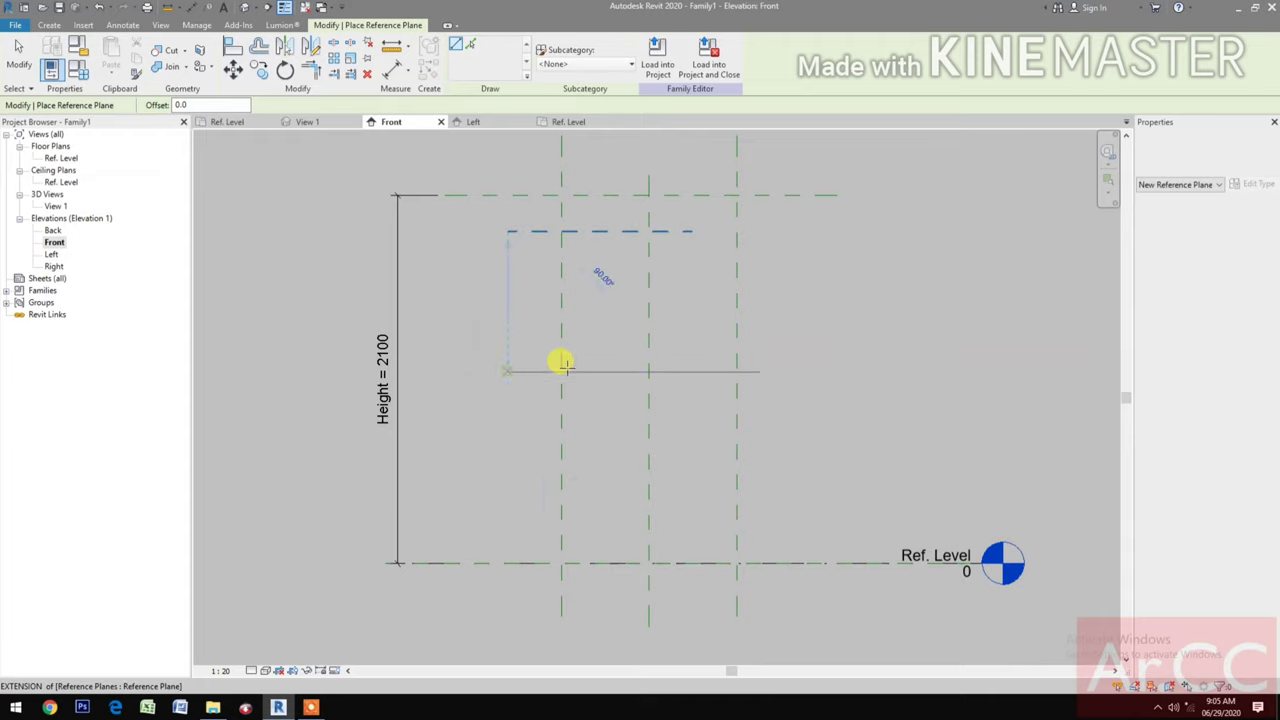
pyautogui.click(680, 368)
# - Start an aligned dimension (DI) from the door top plane
pyautogui.moveTo(514, 414); pyautogui.dragTo(528, 426, button='middle')
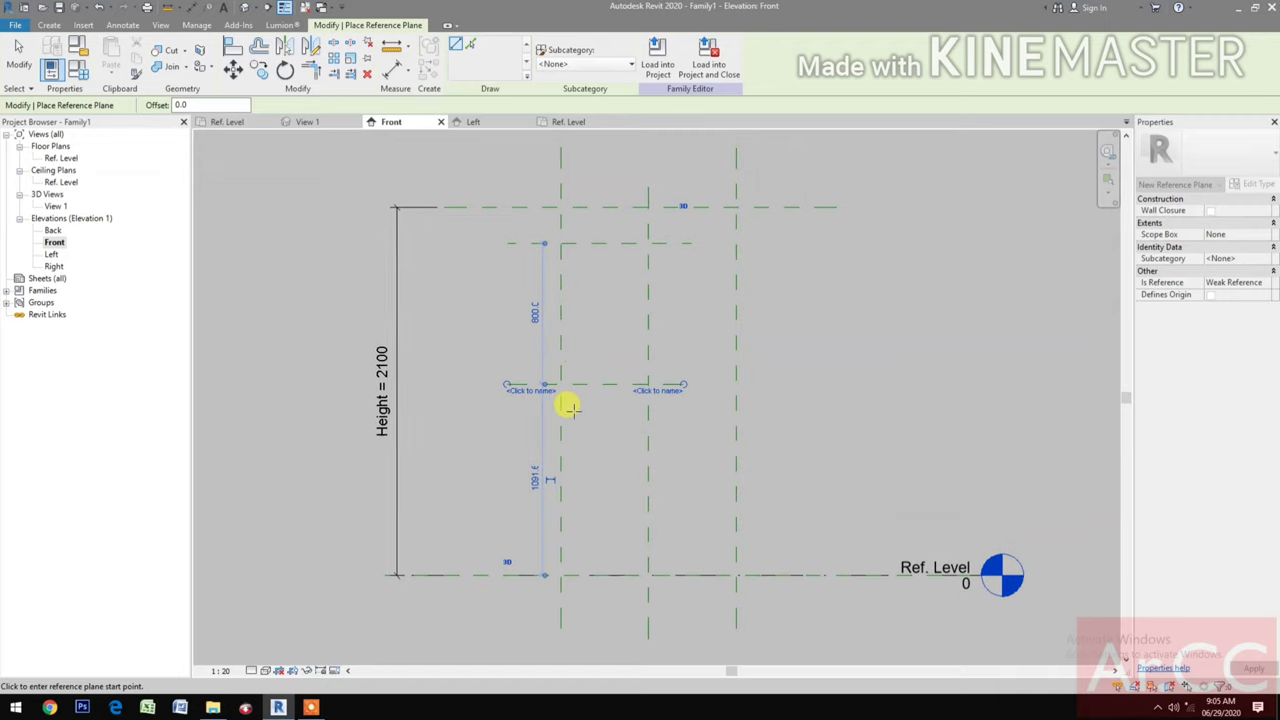
pyautogui.press('Escape')
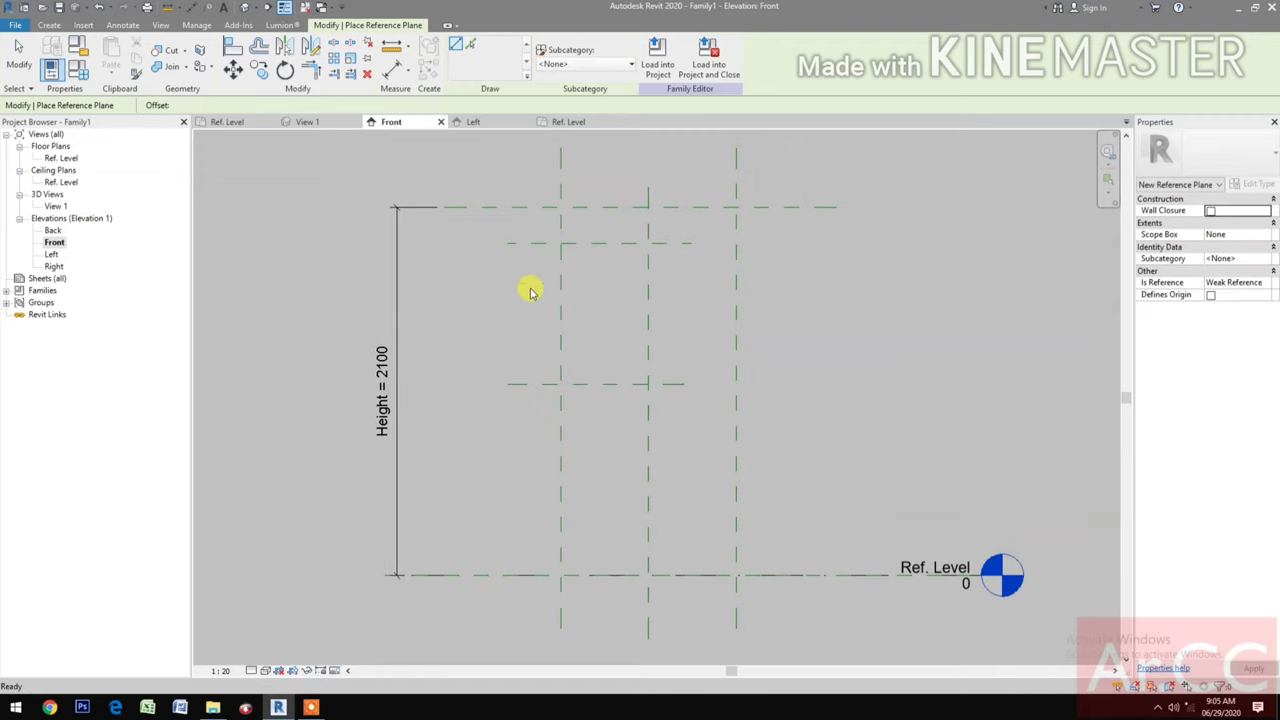
pyautogui.press('d')
pyautogui.press('i')
pyautogui.click(519, 207)
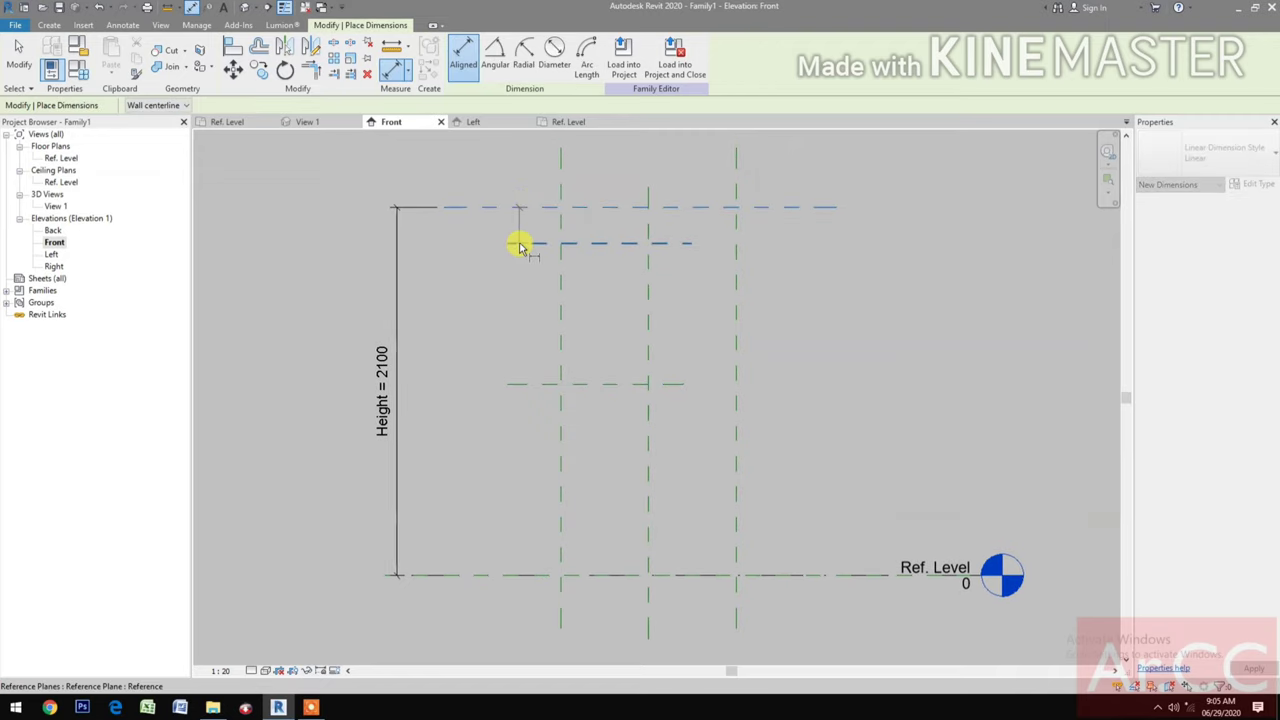
# - Dimension the upper pane plane from the door top and set the distance to 125
pyautogui.click(519, 243)
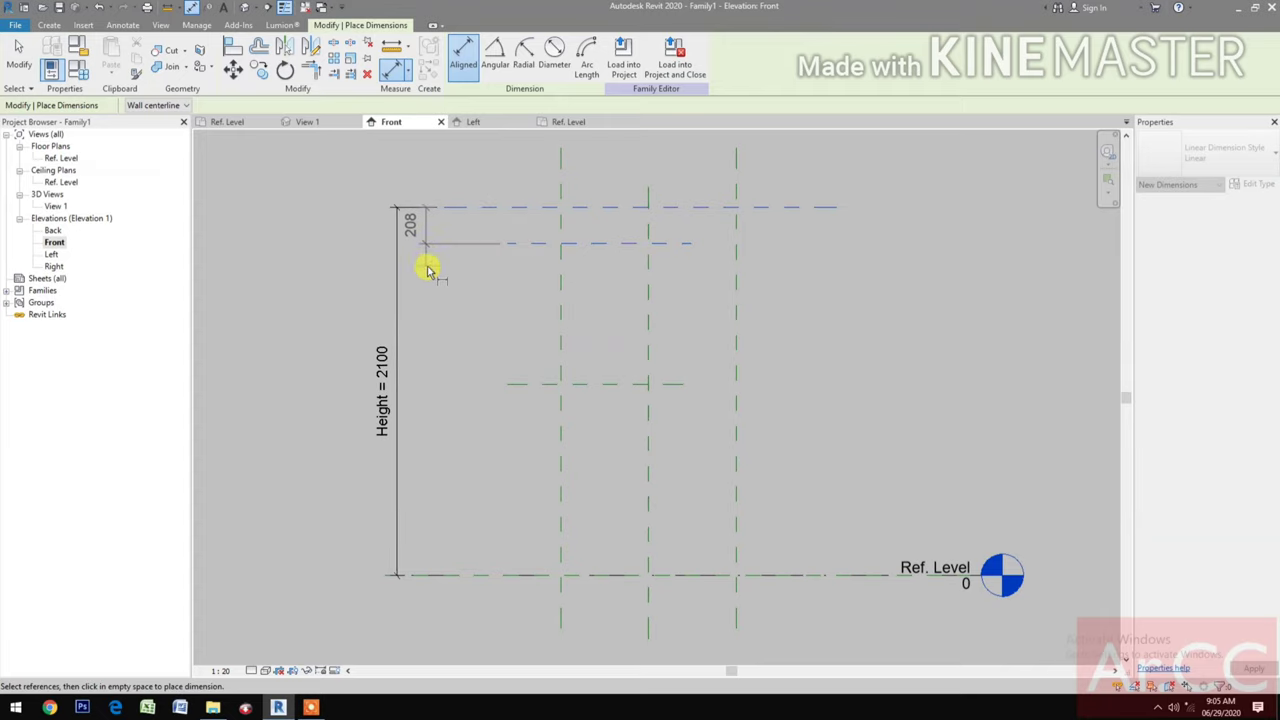
pyautogui.press('Escape')
pyautogui.press('Escape')
pyautogui.click(531, 243)
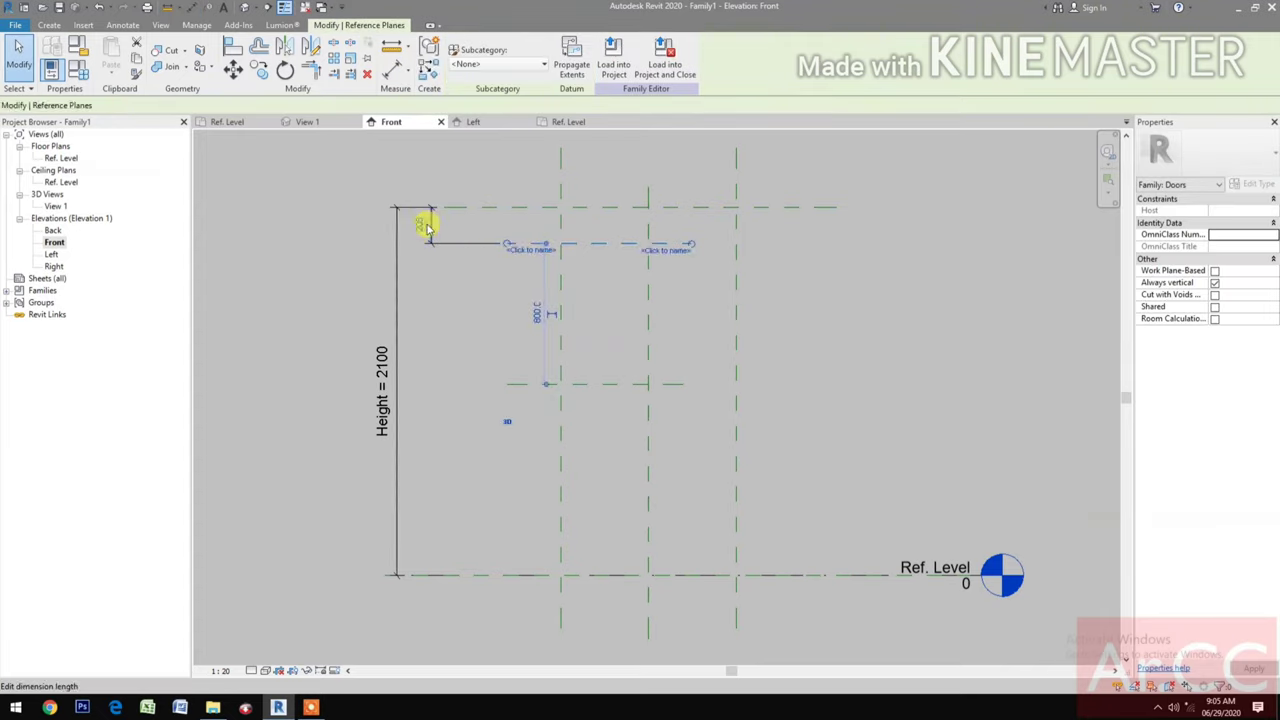
pyautogui.click(420, 222)
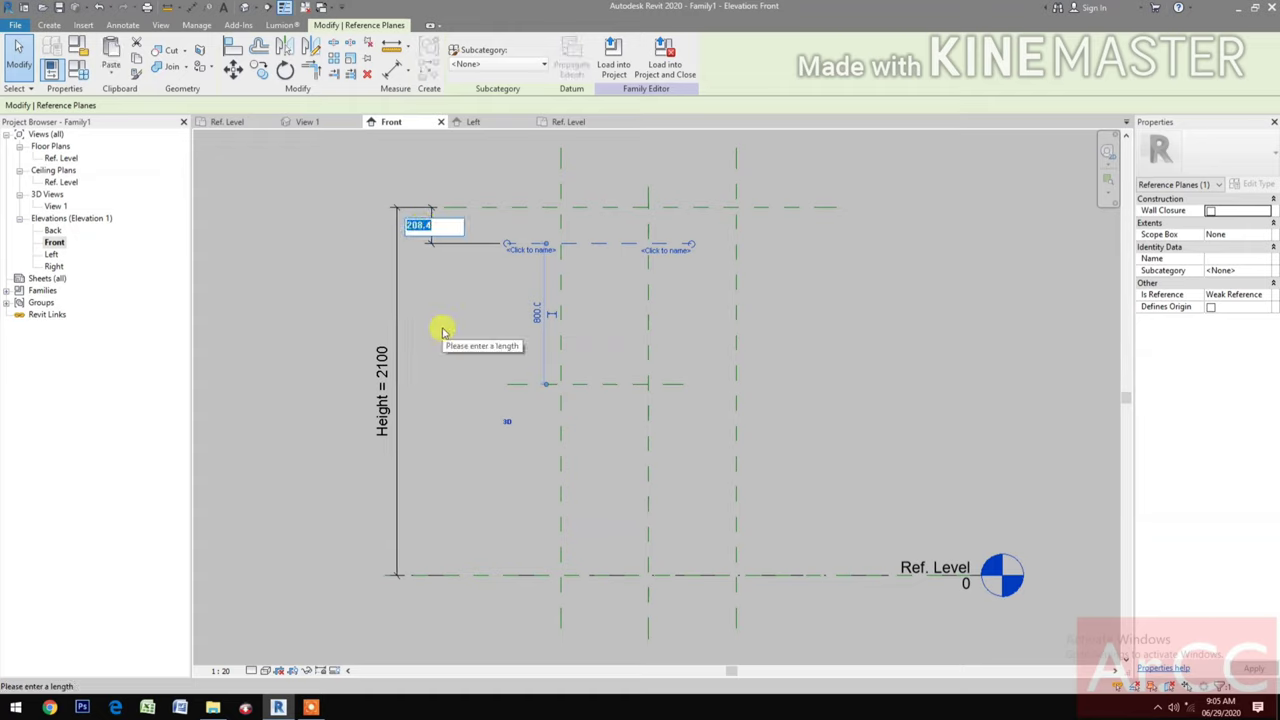
pyautogui.write('125')
pyautogui.press('Return')
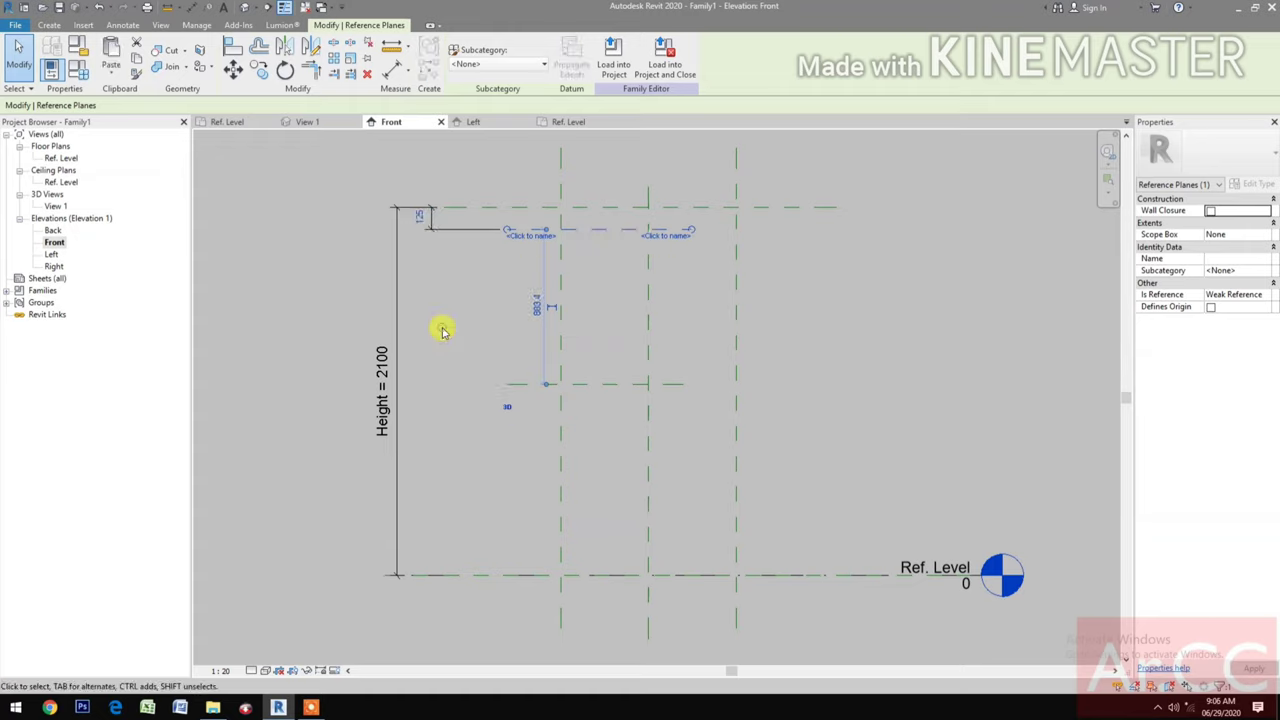
pyautogui.click(443, 331)
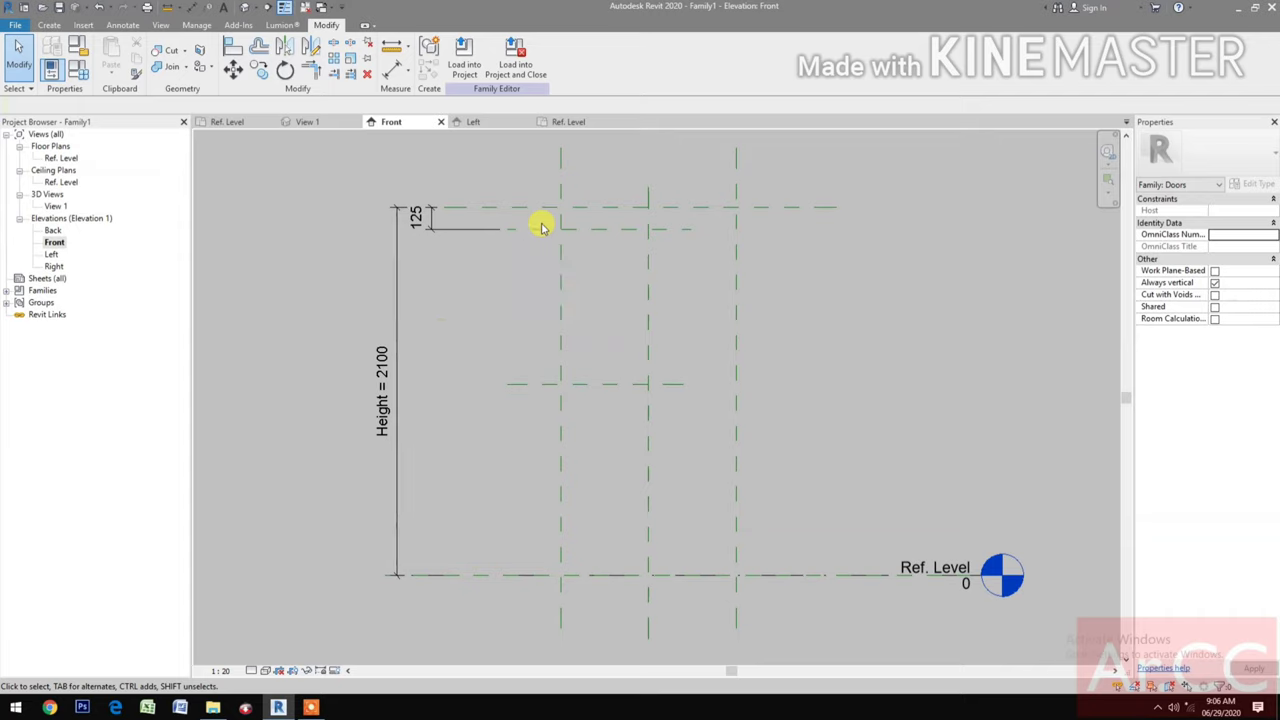
pyautogui.click(537, 229)
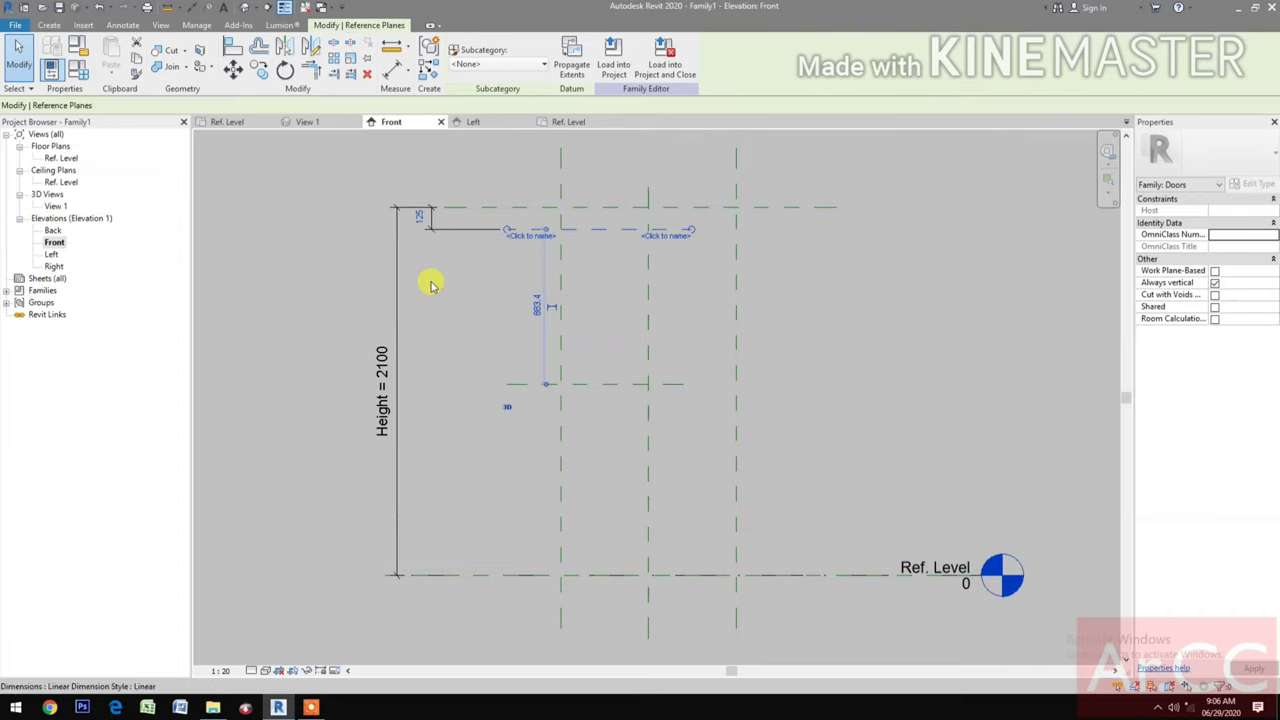
pyautogui.press('Escape')
pyautogui.click(457, 224)
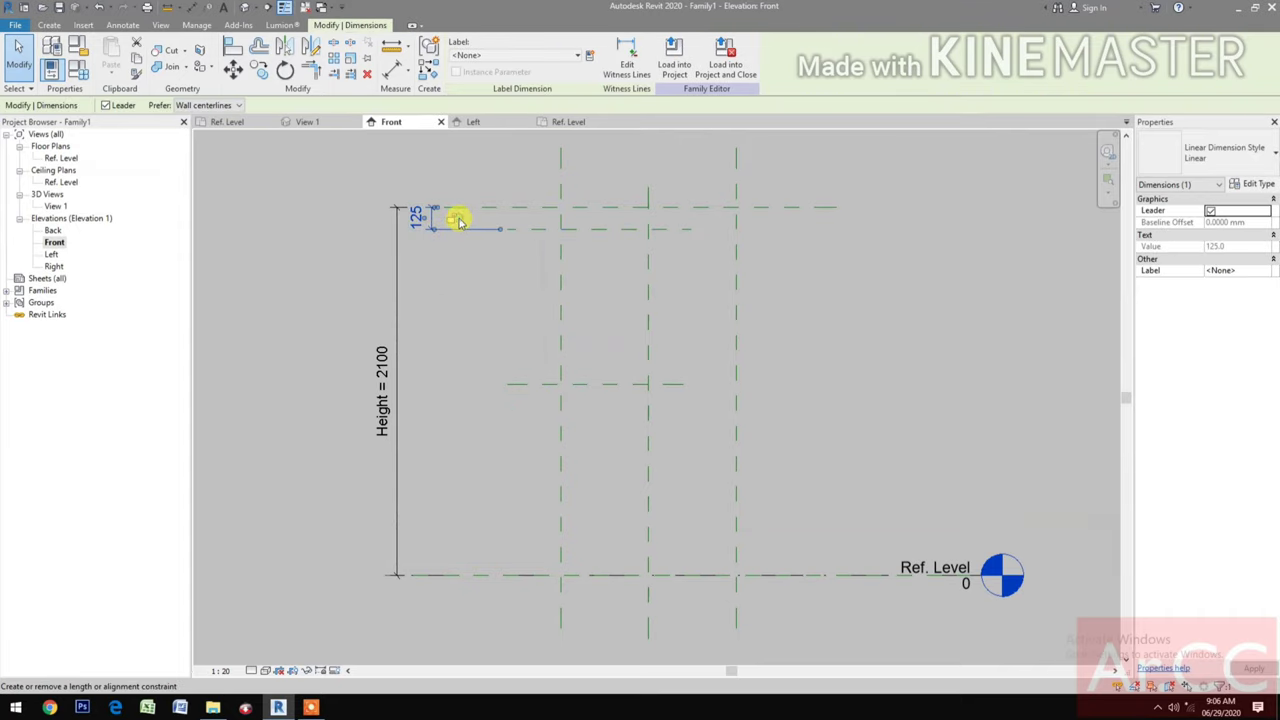
pyautogui.click(480, 336)
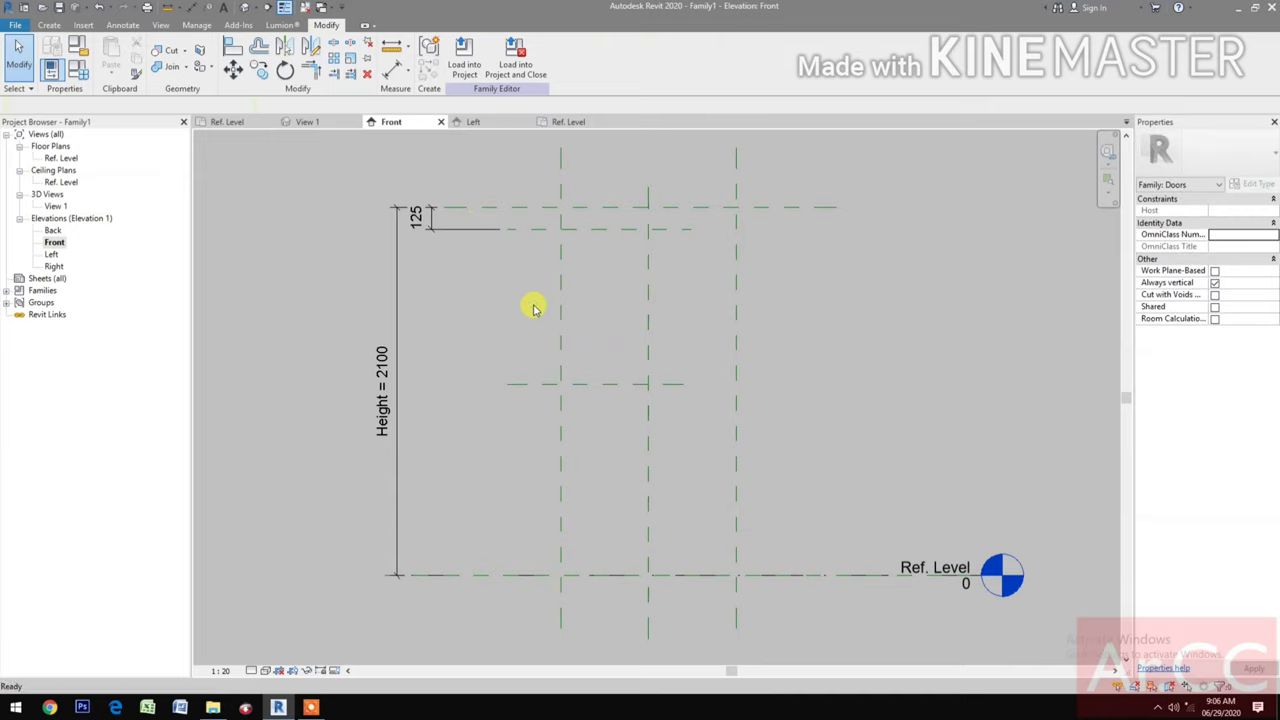
# - Add the 883 aligned dimension between the two pane planes and select it
pyautogui.press('d')
pyautogui.press('i')
pyautogui.click(525, 229)
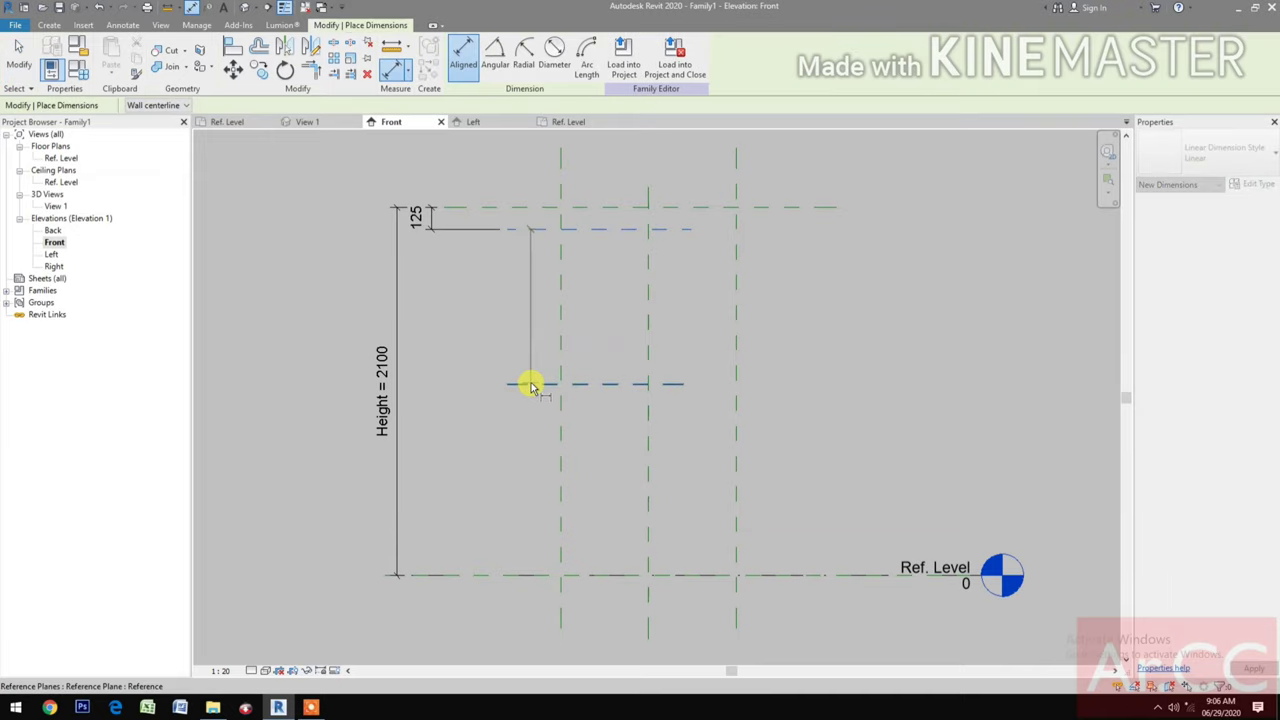
pyautogui.click(527, 385)
pyautogui.click(434, 402)
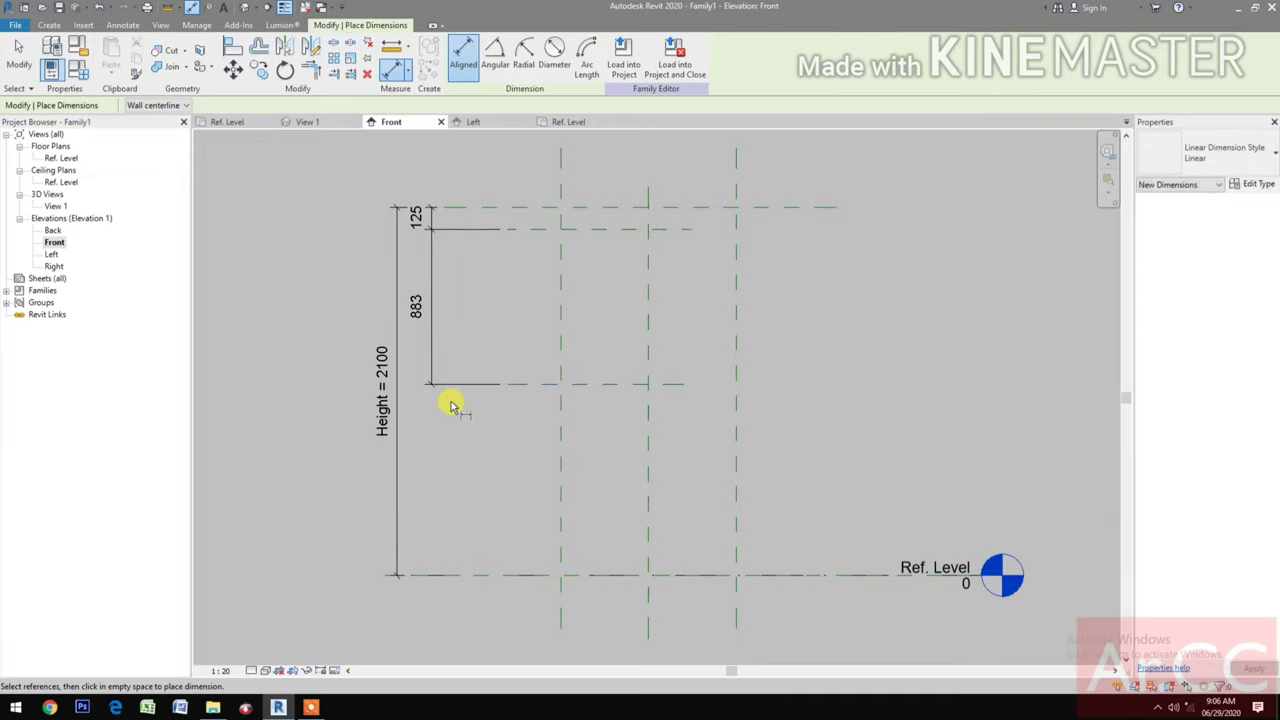
pyautogui.press('Escape')
pyautogui.press('Escape')
pyautogui.click(433, 364)
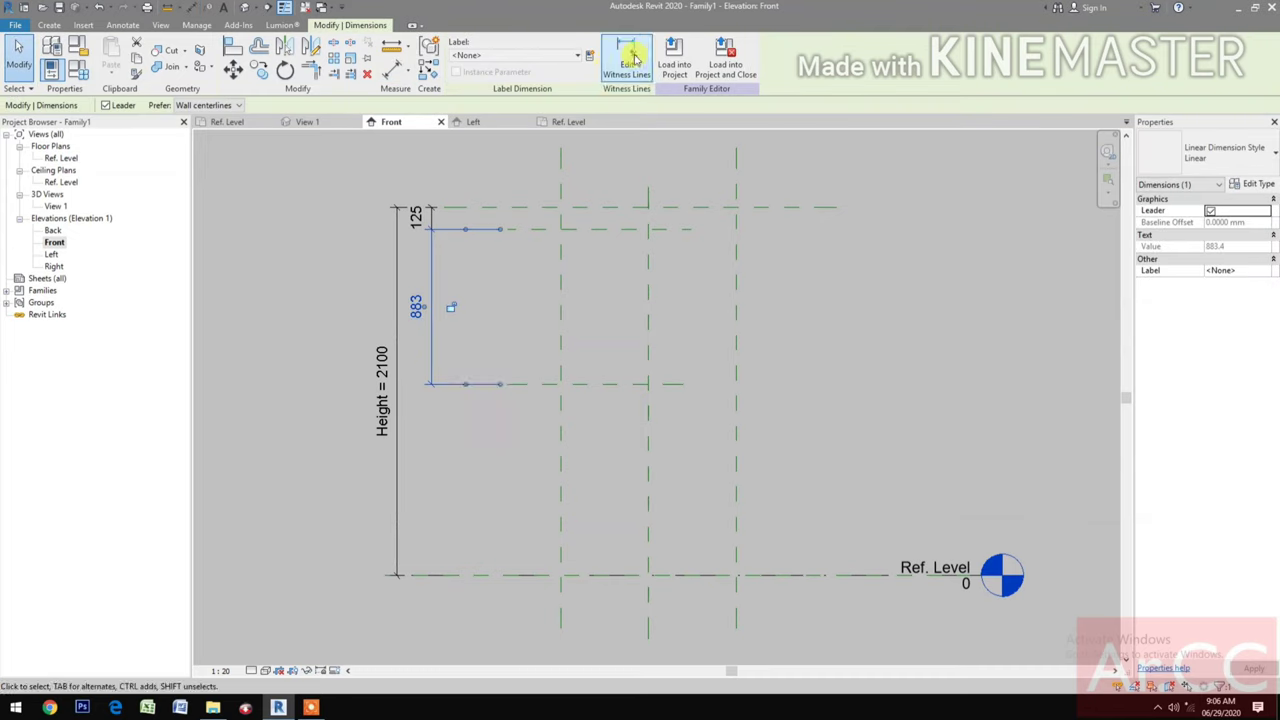
# - Label the 883 dimension with a new type parameter named View Pane Height
pyautogui.click(589, 58)
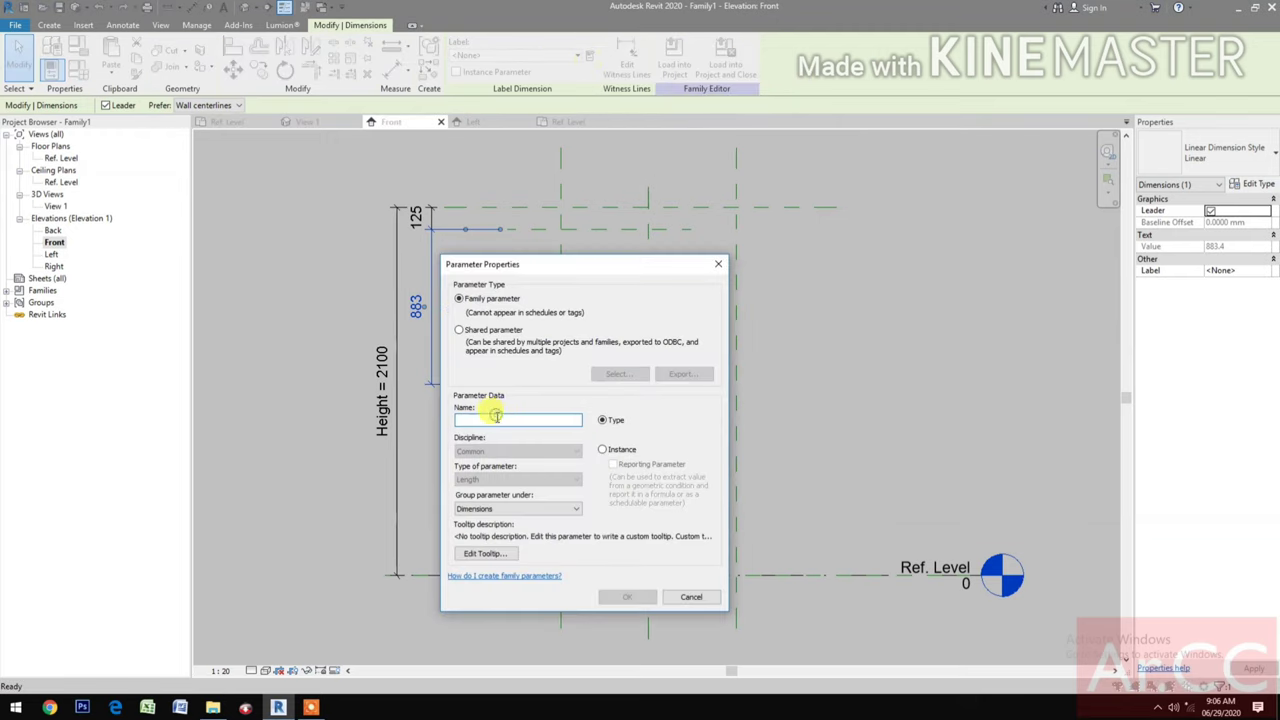
pyautogui.write('View Pane Height')
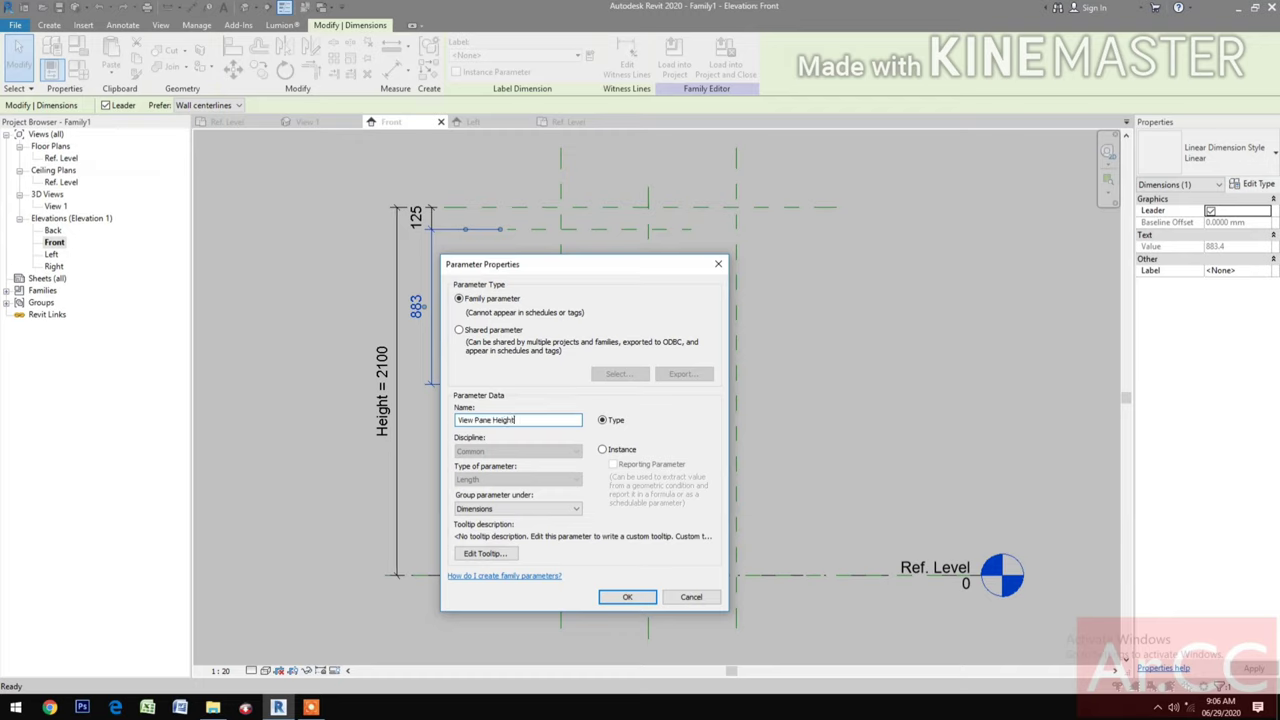
pyautogui.click(627, 597)
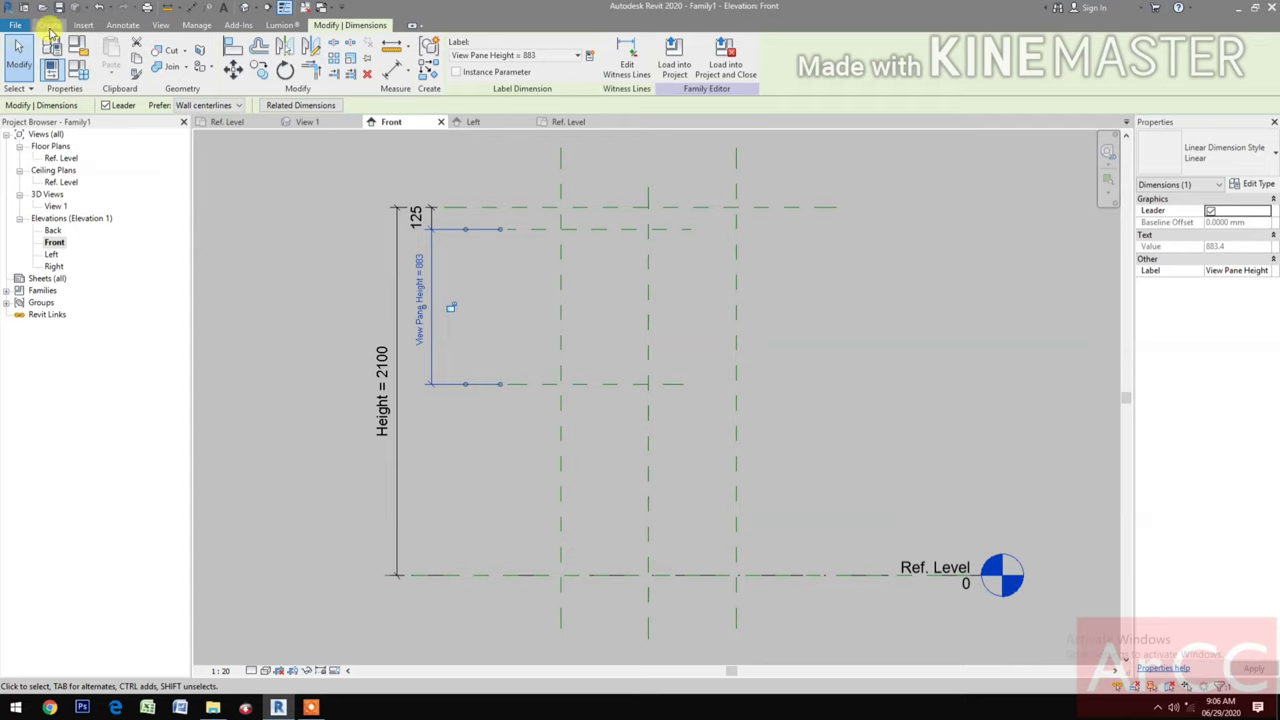
pyautogui.click(50, 27)
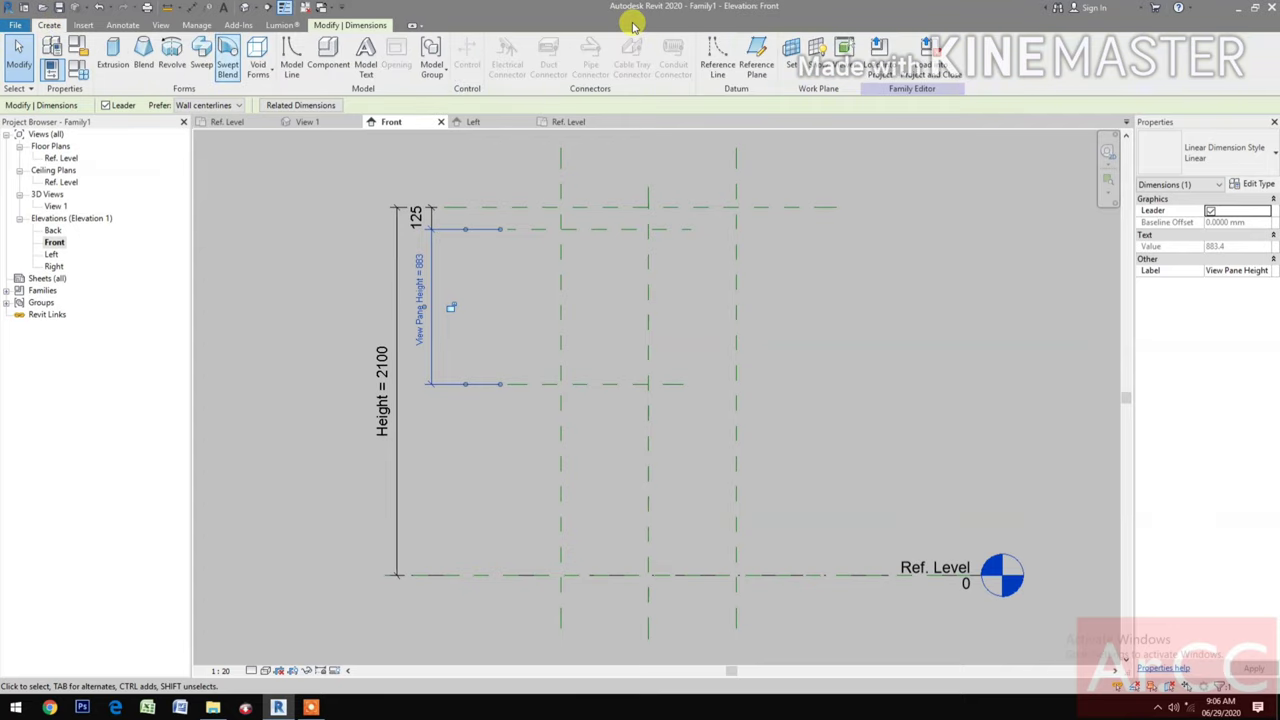
# - Draw a vertical reference plane just inside the door's left edge, running past the vision pane
pyautogui.click(760, 57)
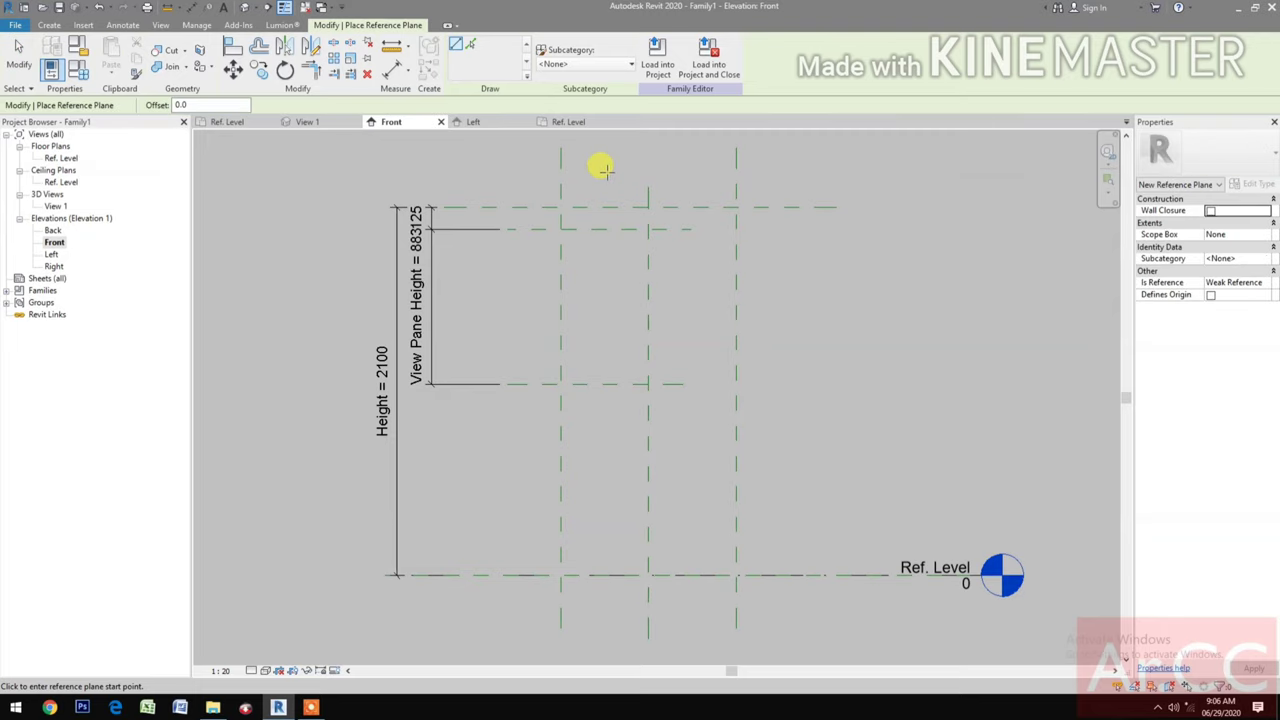
pyautogui.click(605, 170)
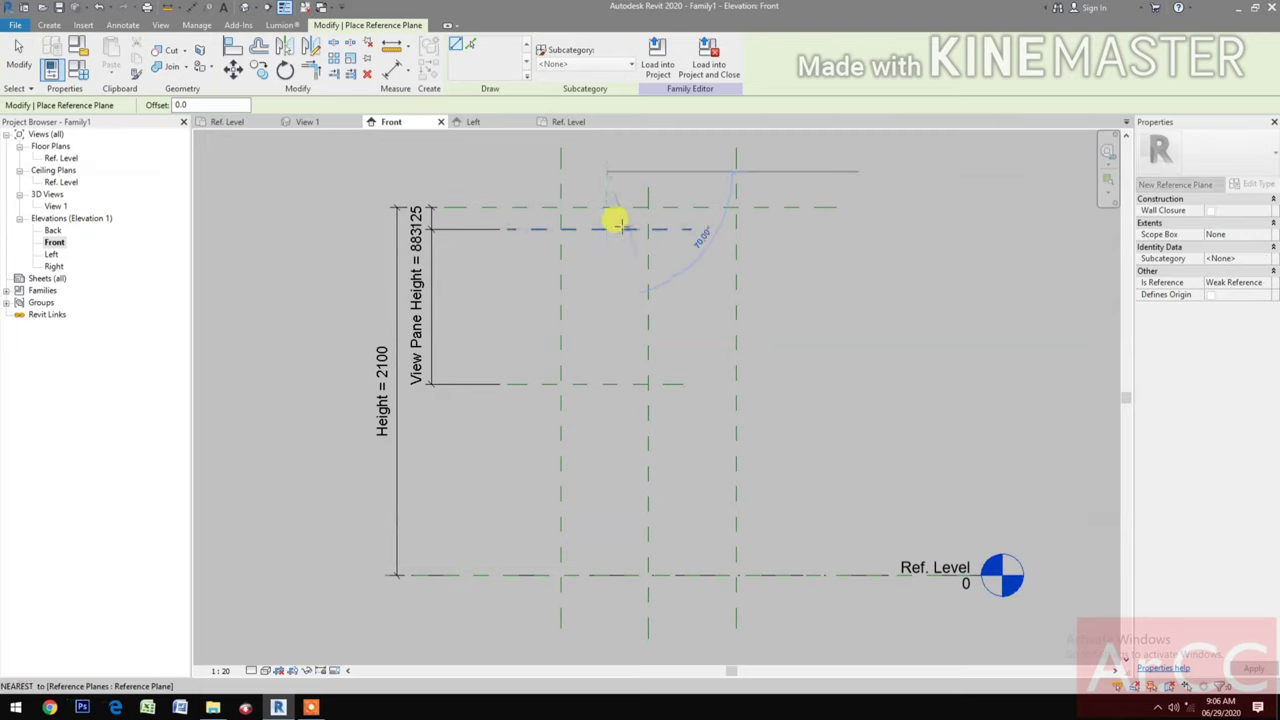
pyautogui.click(601, 413)
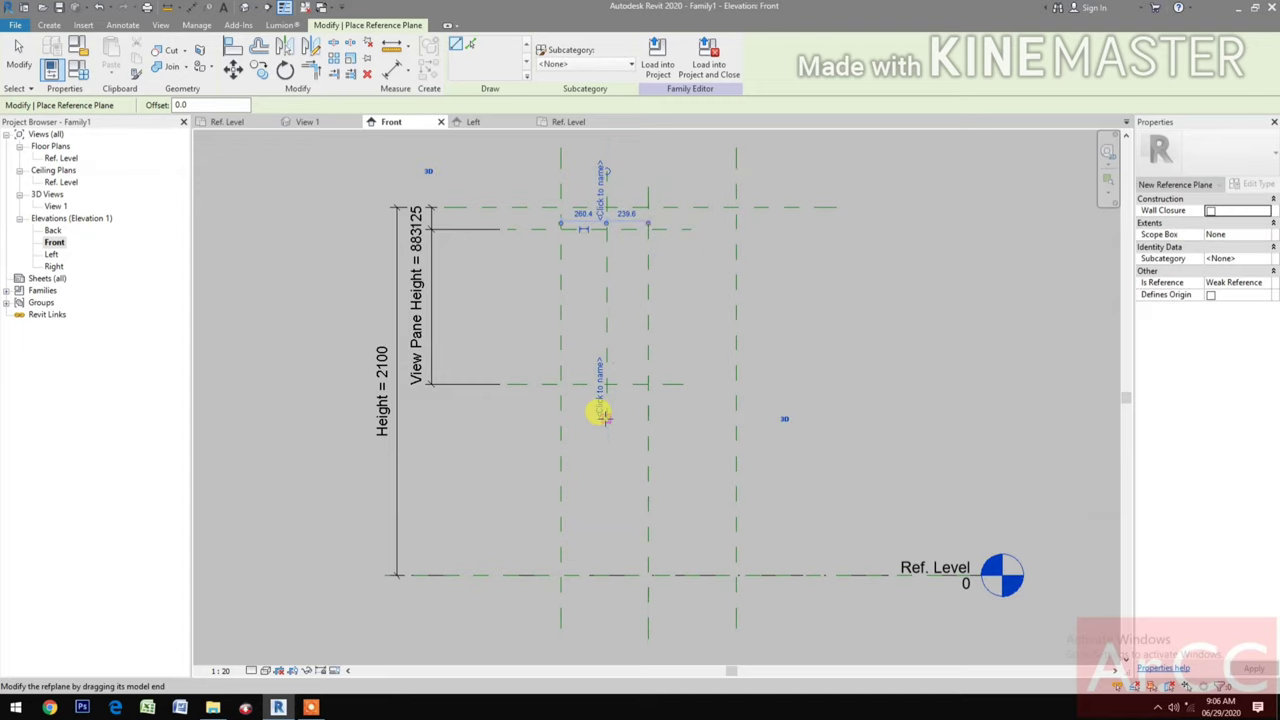
pyautogui.scroll(-1, 600, 448)
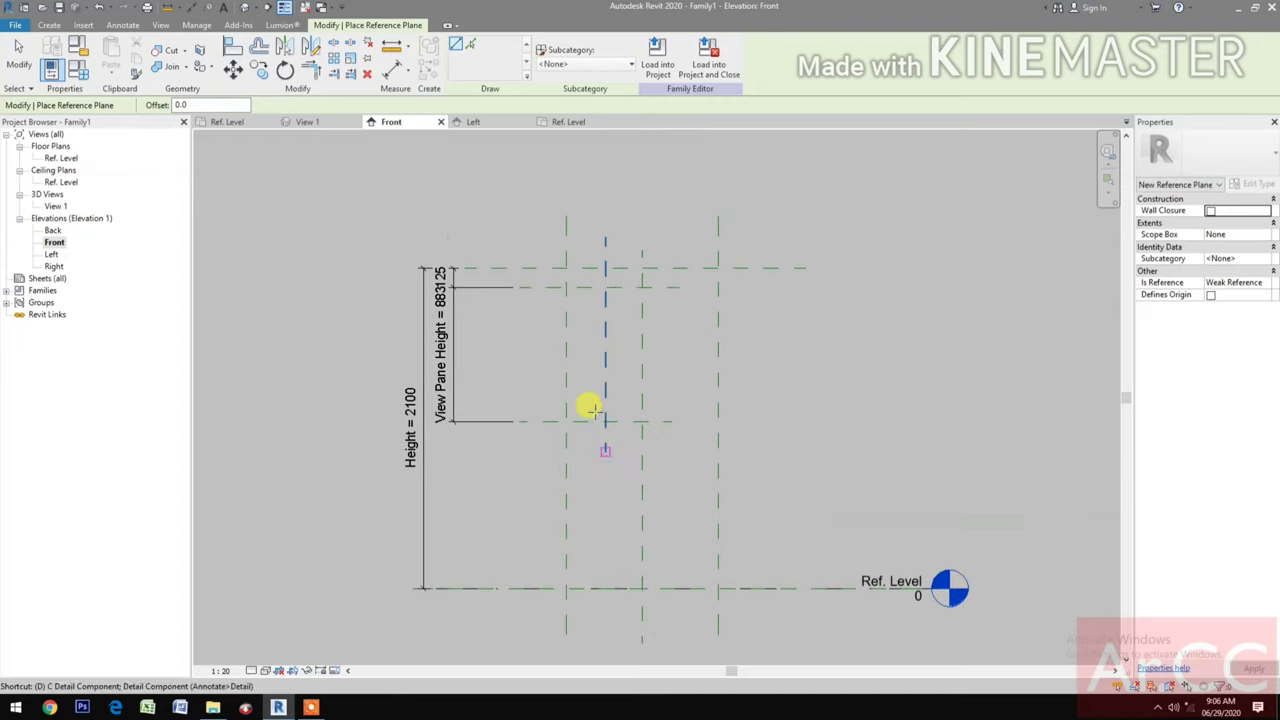
# - Dimension the new plane from the door's left plane with an aligned dimension above the door
pyautogui.press('d')
pyautogui.press('i')
pyautogui.click(566, 310)
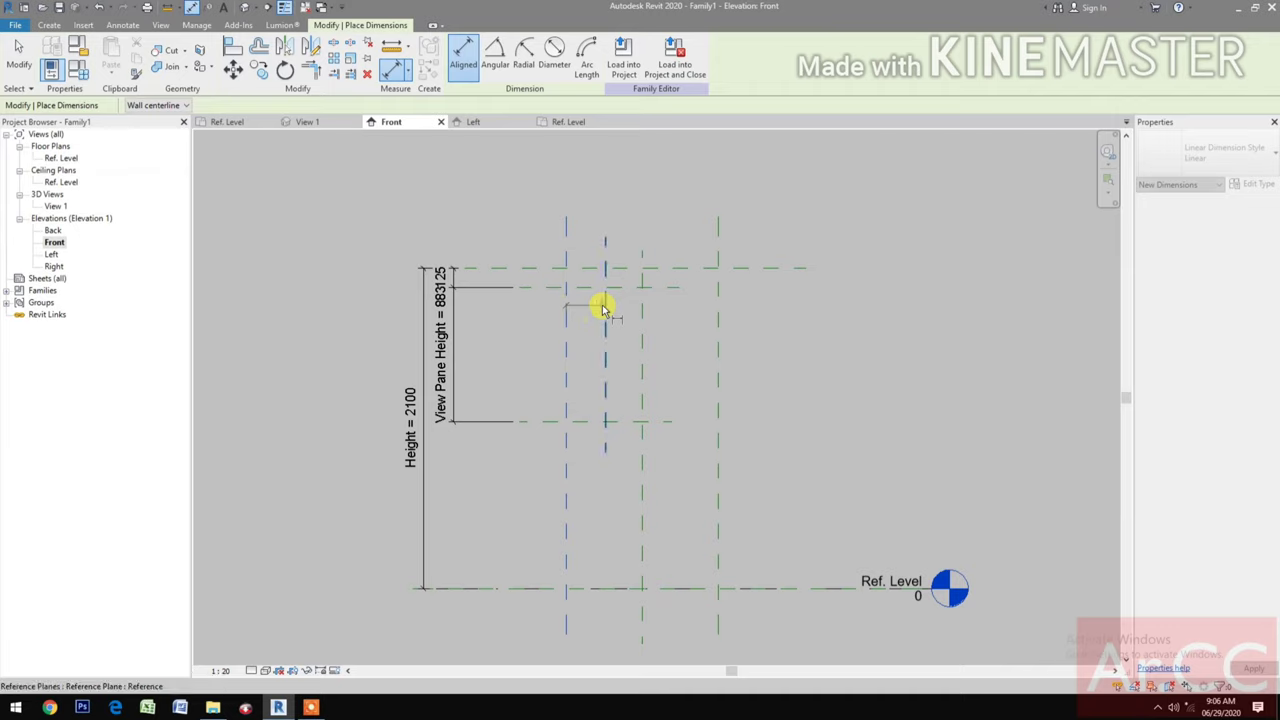
pyautogui.click(604, 300)
pyautogui.click(622, 213)
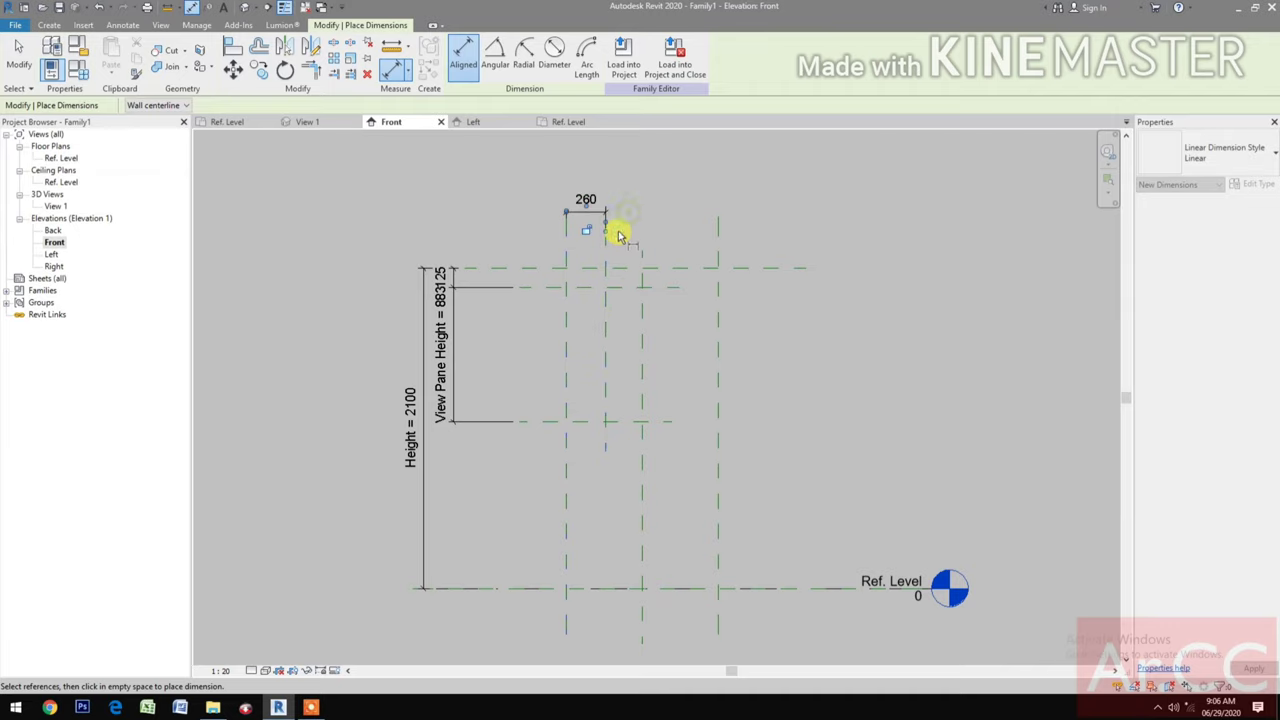
pyautogui.press('Escape')
pyautogui.press('Escape')
# - Move the plane so it sits 125 from the door edge
pyautogui.click(604, 302)
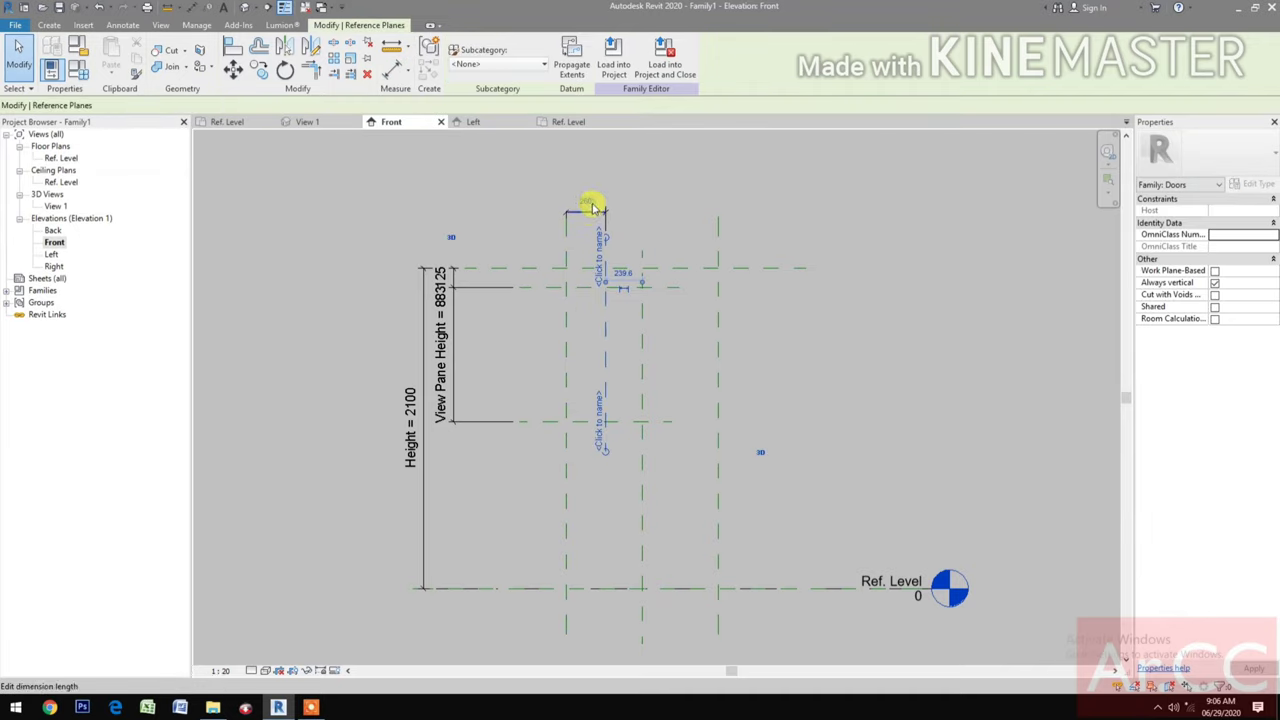
pyautogui.click(591, 209)
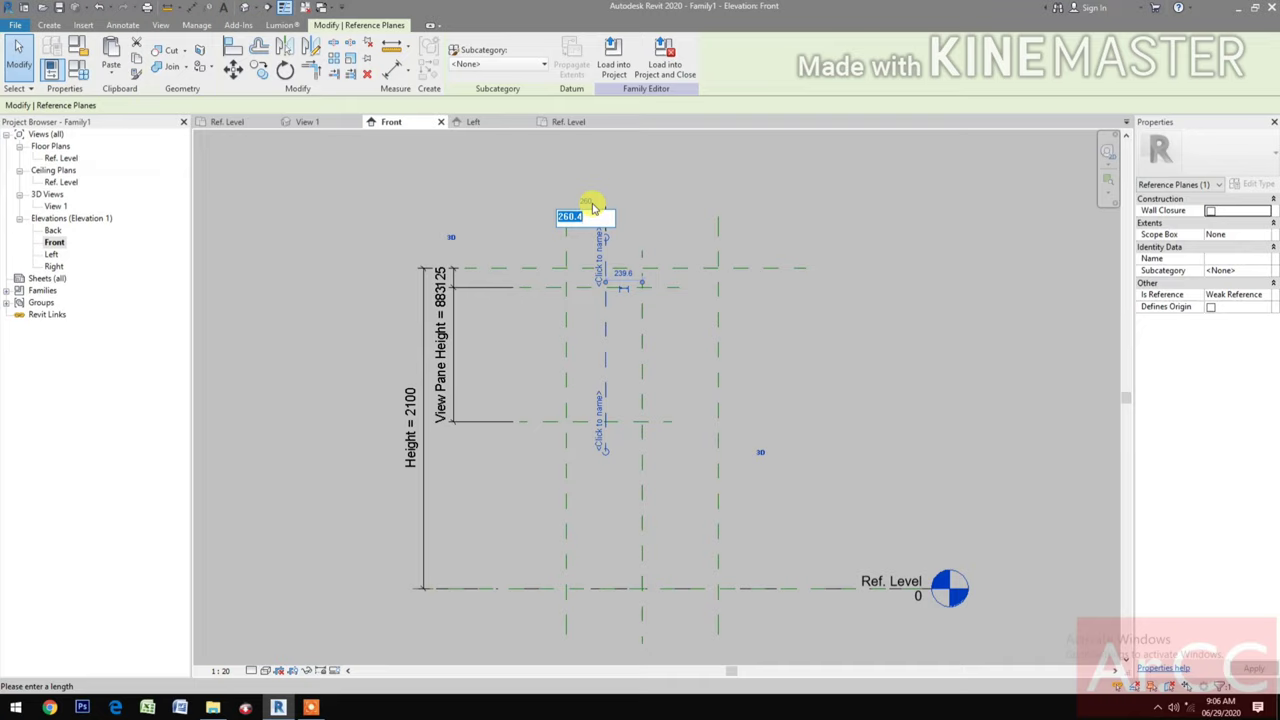
pyautogui.write('125')
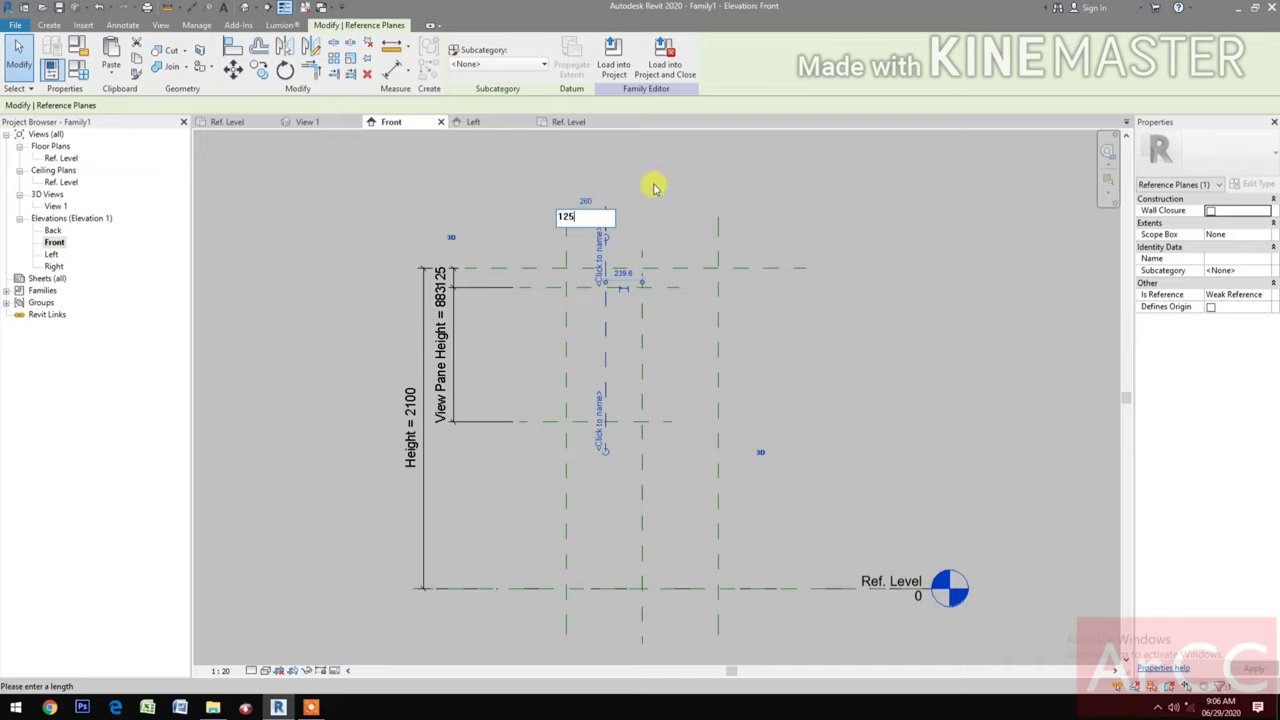
pyautogui.press('Return')
pyautogui.press('Escape')
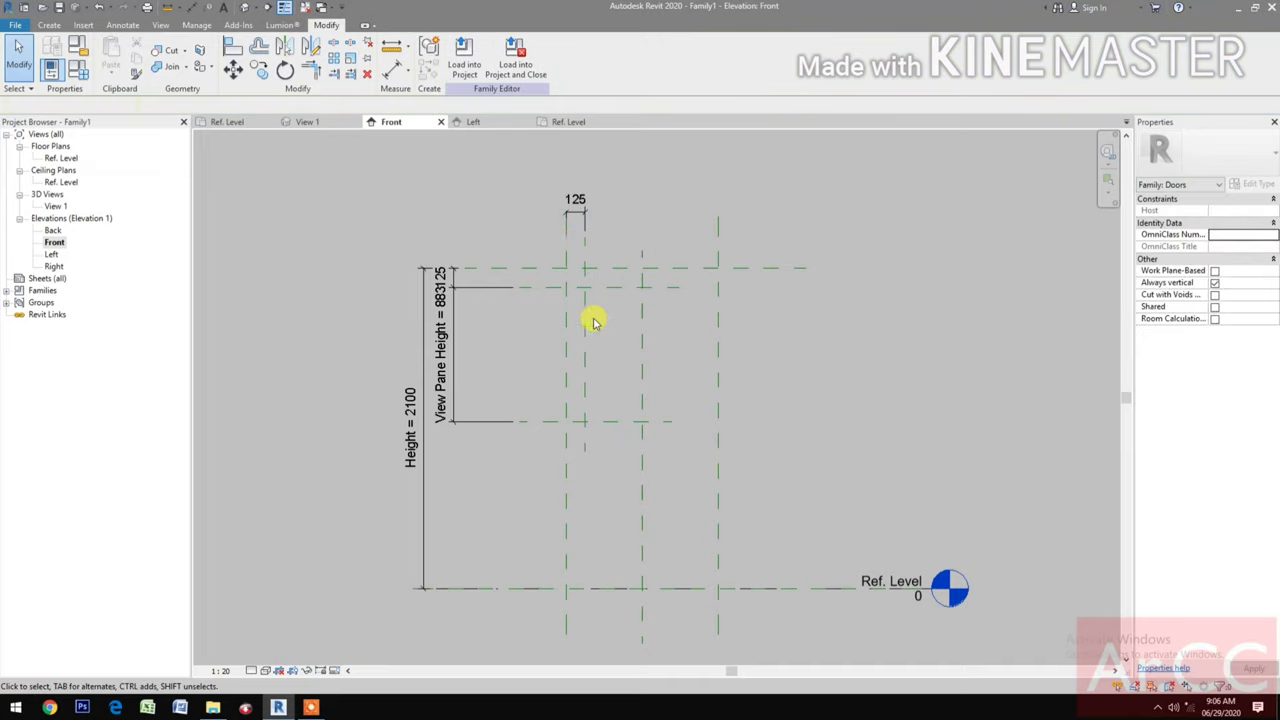
# - Lock the 125 dimension between the door edge and the pane plane
pyautogui.click(576, 210)
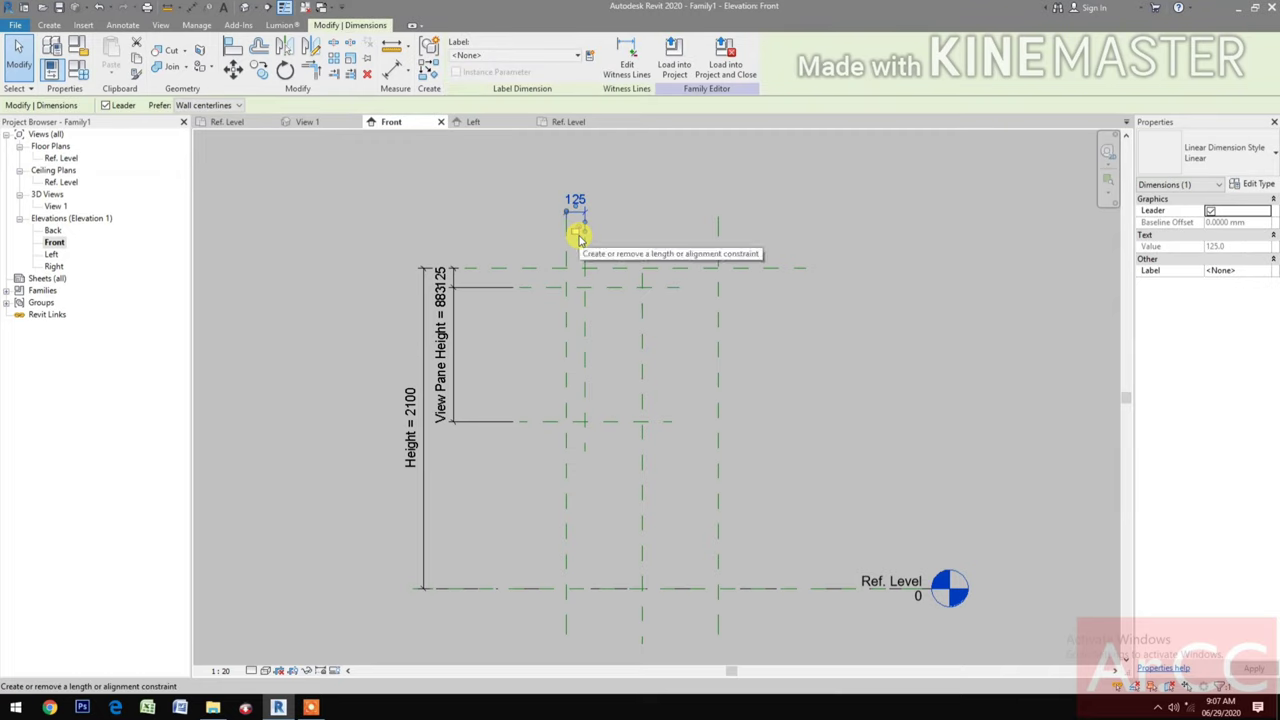
pyautogui.click(577, 234)
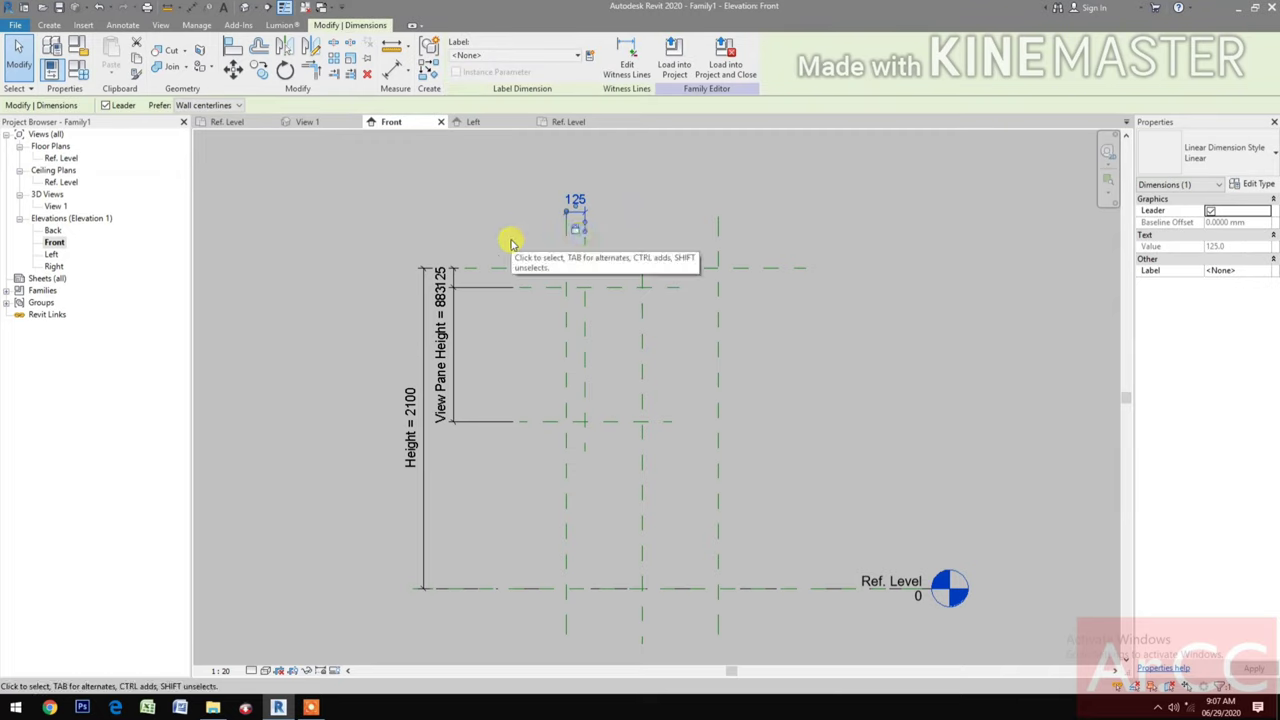
pyautogui.click(510, 243)
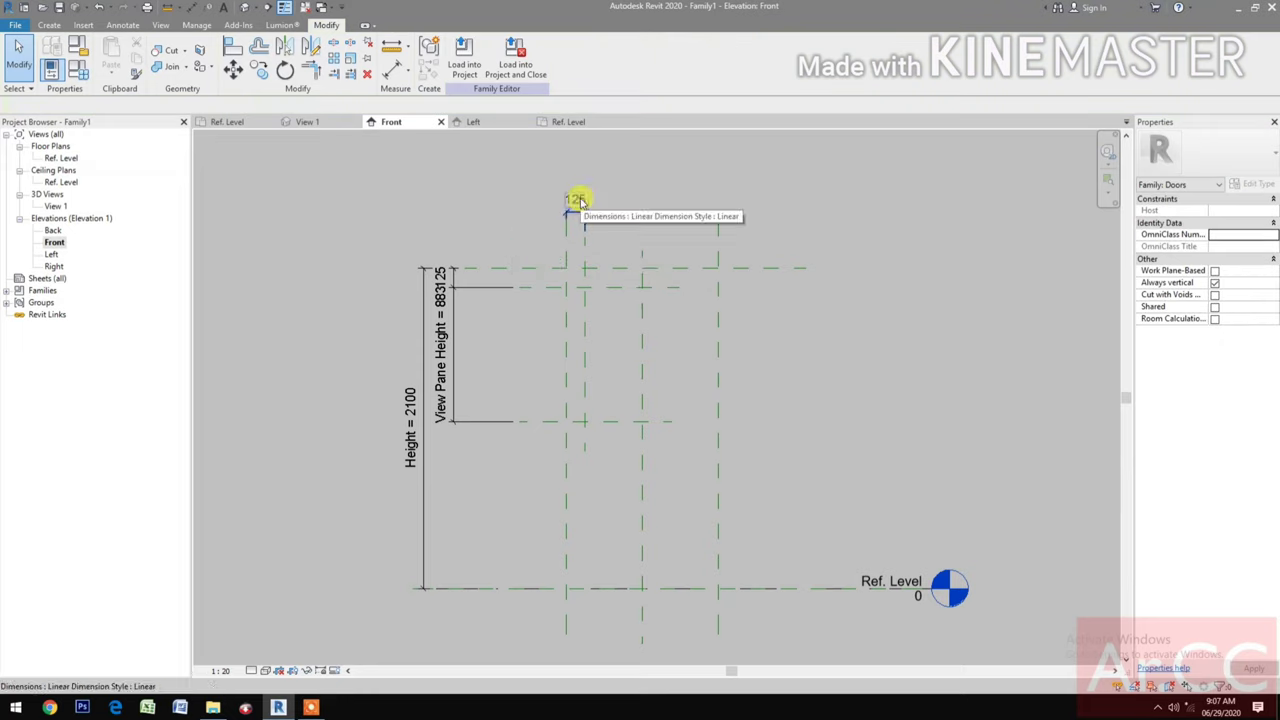
pyautogui.press('r')
pyautogui.press('p')
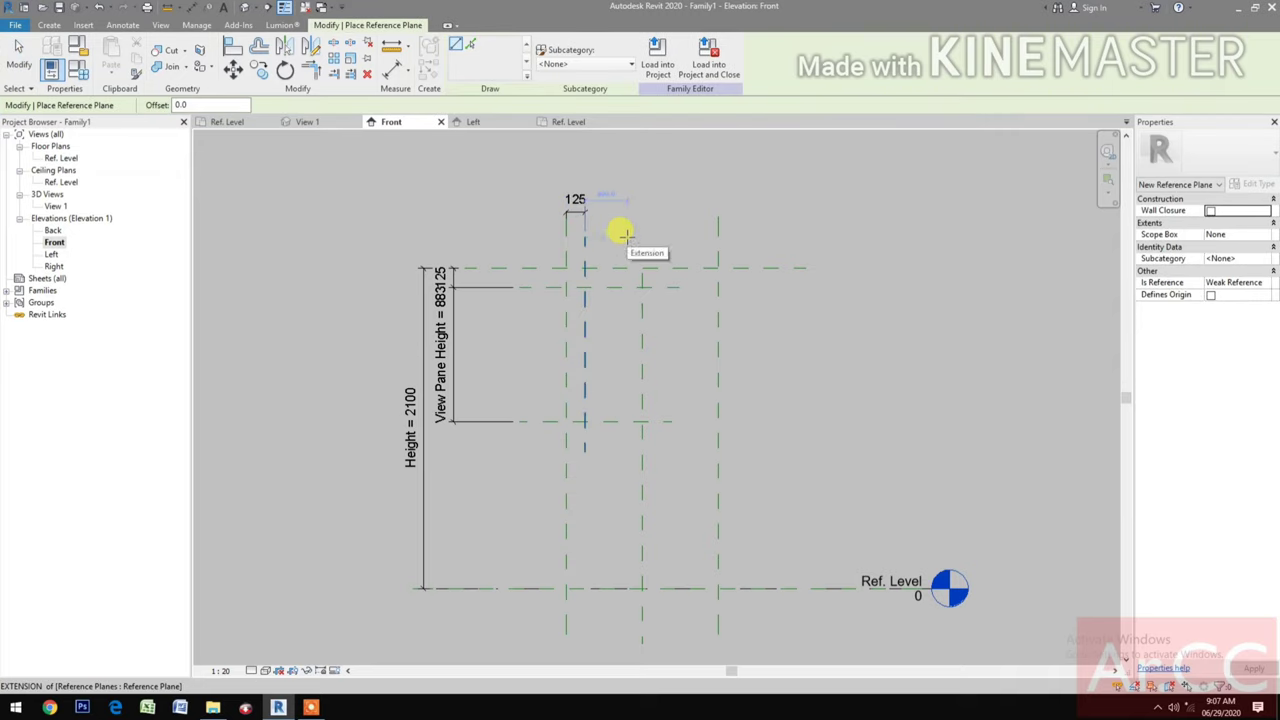
# - Draw a second vertical reference plane from near the top to below the vision pane
pyautogui.click(627, 236)
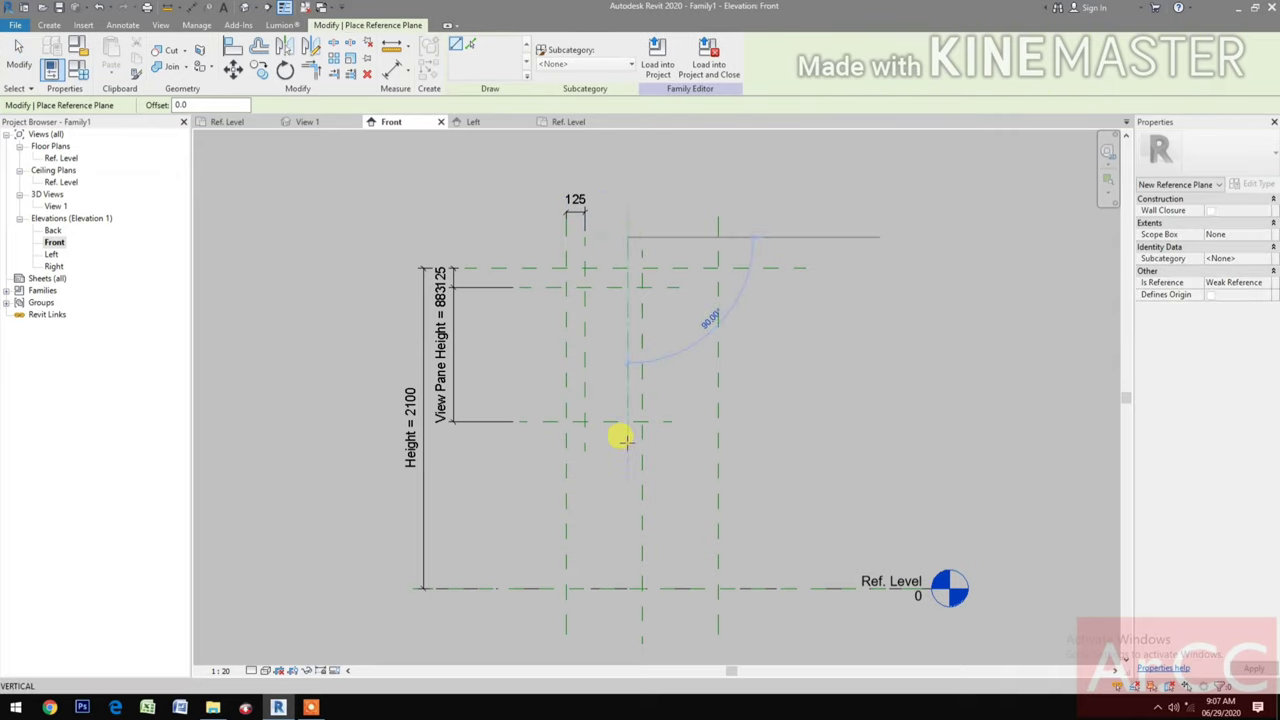
pyautogui.click(620, 441)
pyautogui.press('Escape')
pyautogui.press('Escape')
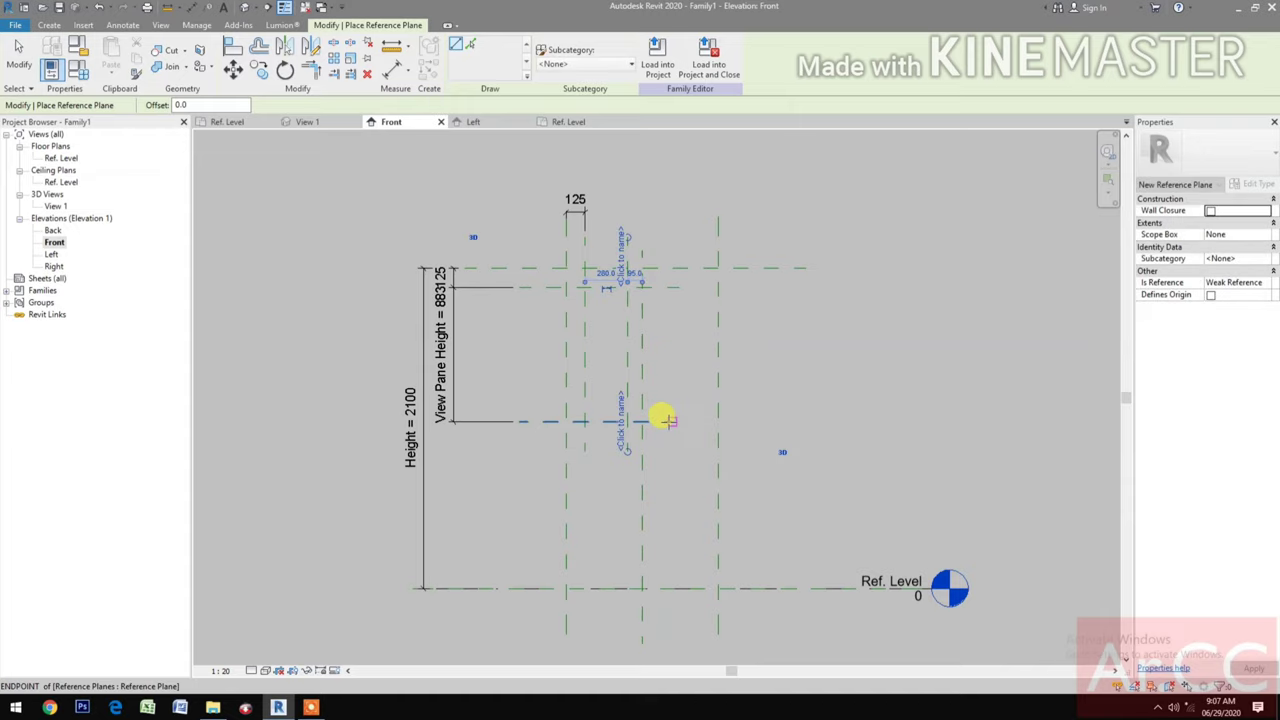
# - Add an aligned dimension showing the 280 gap between the two pane planes, next to the 125 one
pyautogui.press('d')
pyautogui.press('i')
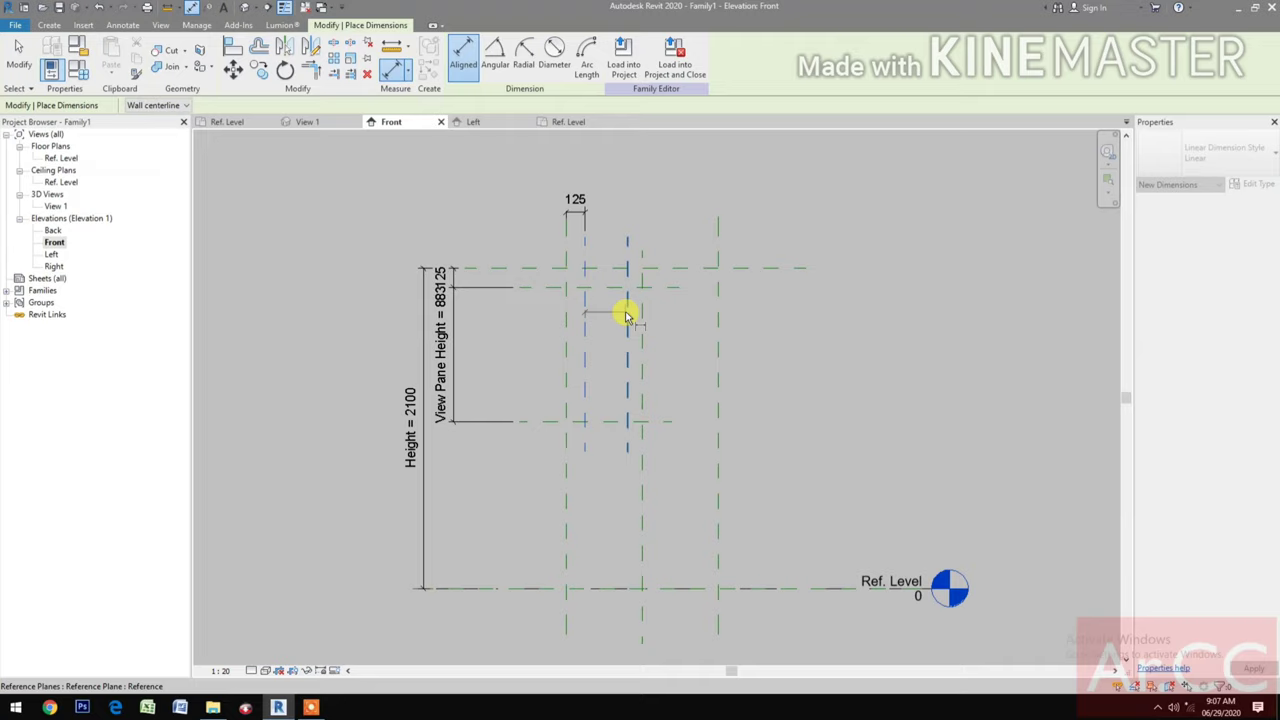
pyautogui.click(627, 317)
pyautogui.click(675, 213)
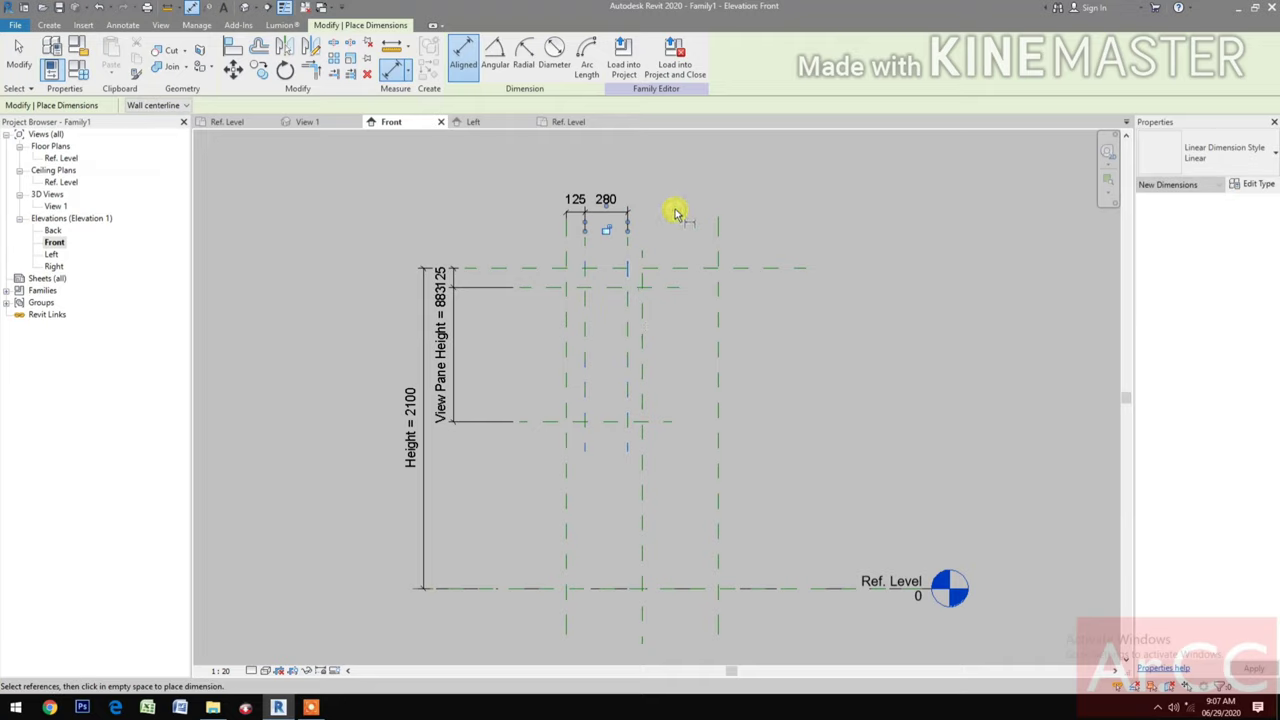
pyautogui.press('Escape')
pyautogui.press('Escape')
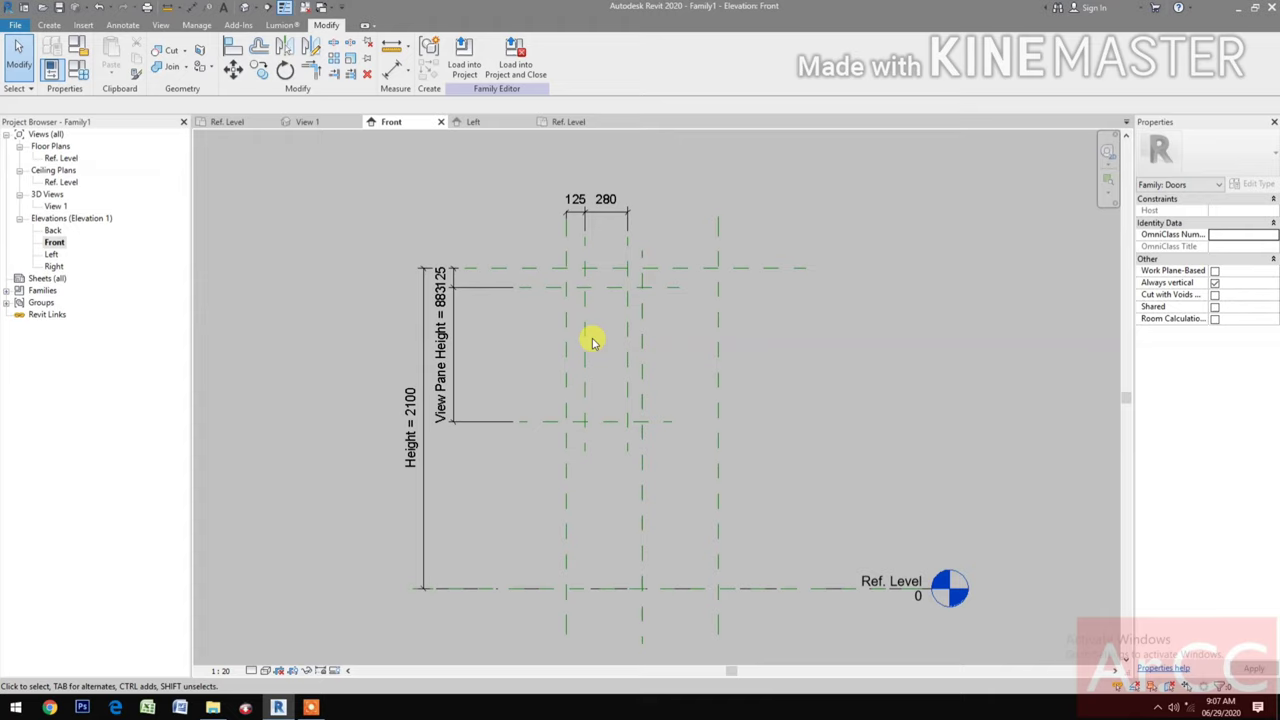
pyautogui.click(575, 200)
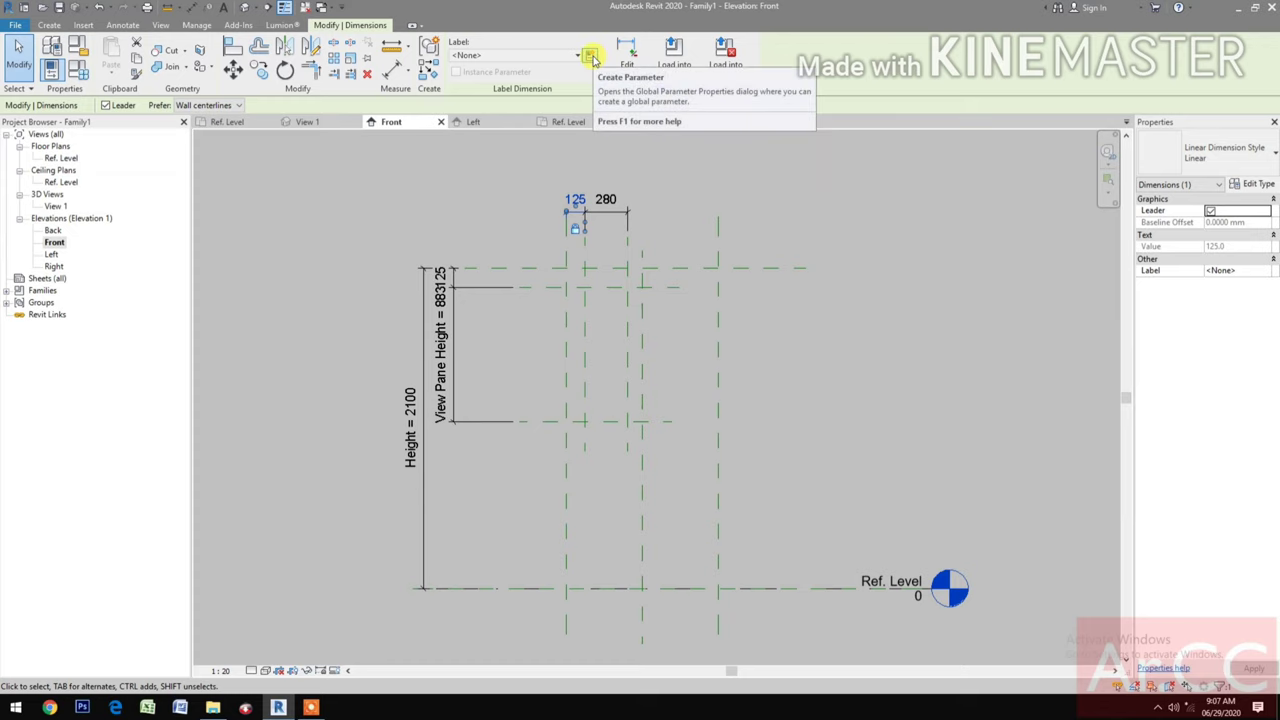
# - Create the family parameter 'View Pane Offset' and apply it as the 125 dimension's label
pyautogui.click(590, 56)
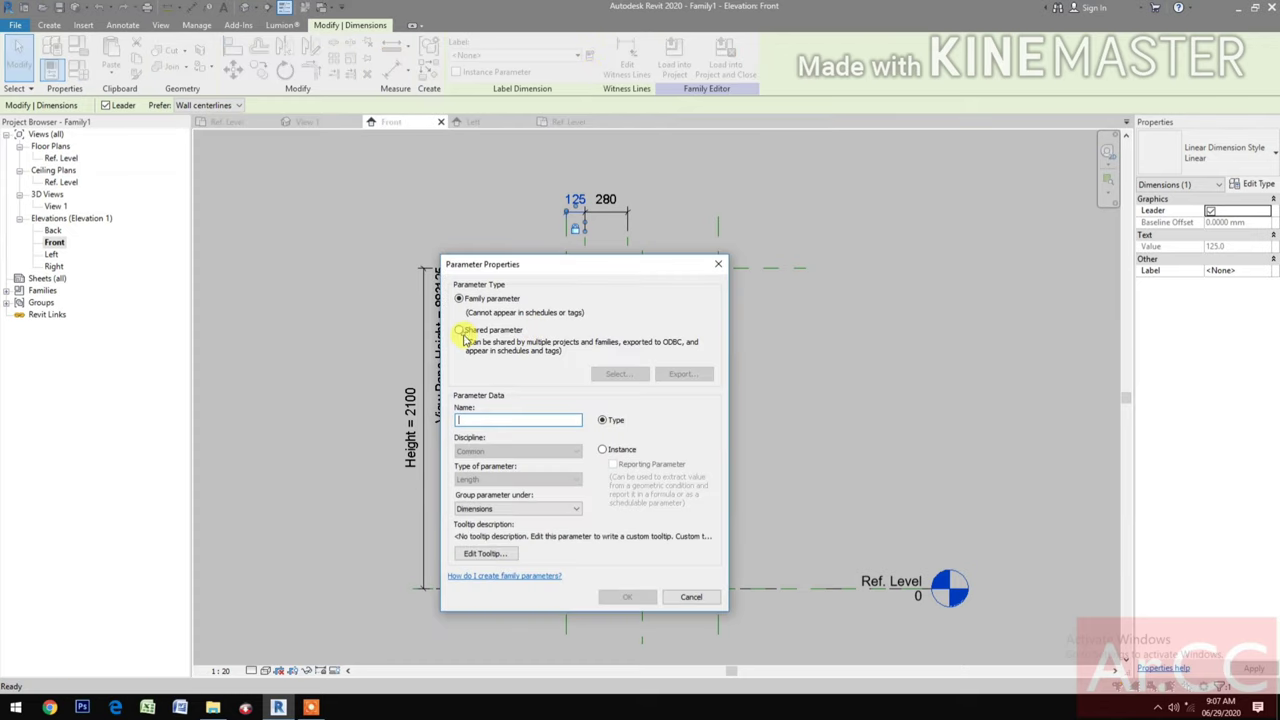
pyautogui.click(459, 331)
pyautogui.click(459, 299)
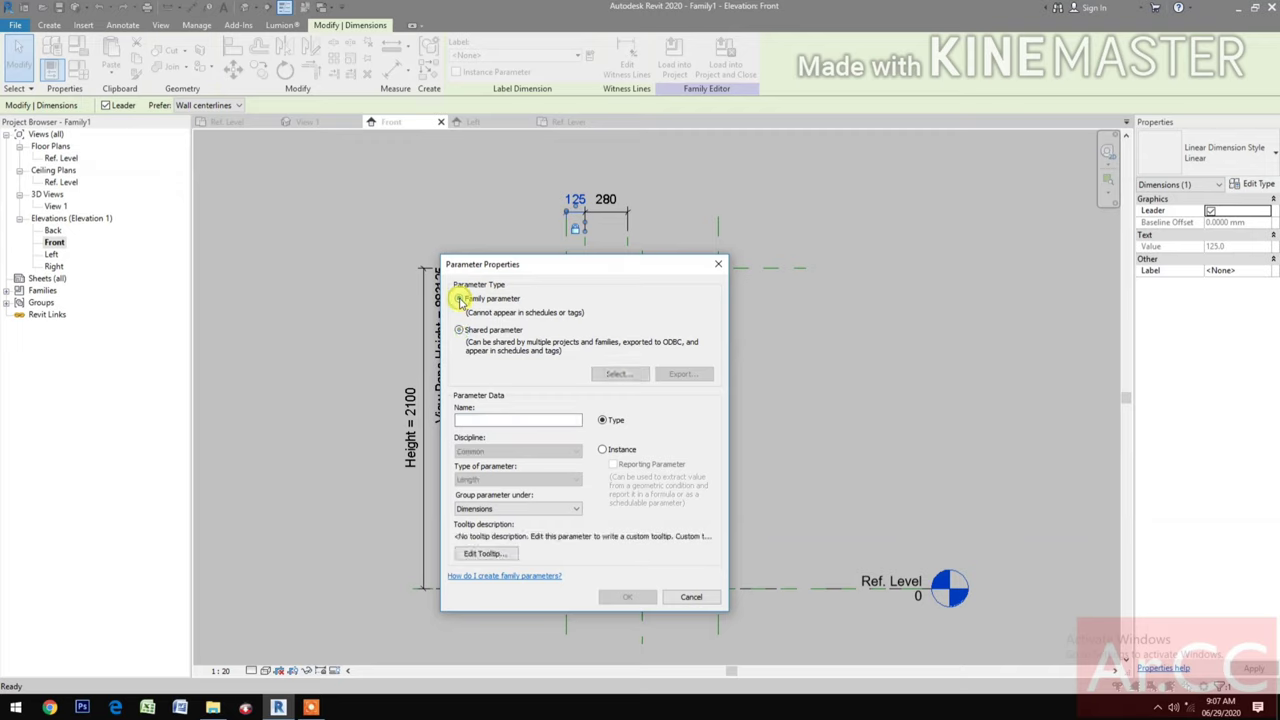
pyautogui.click(508, 420)
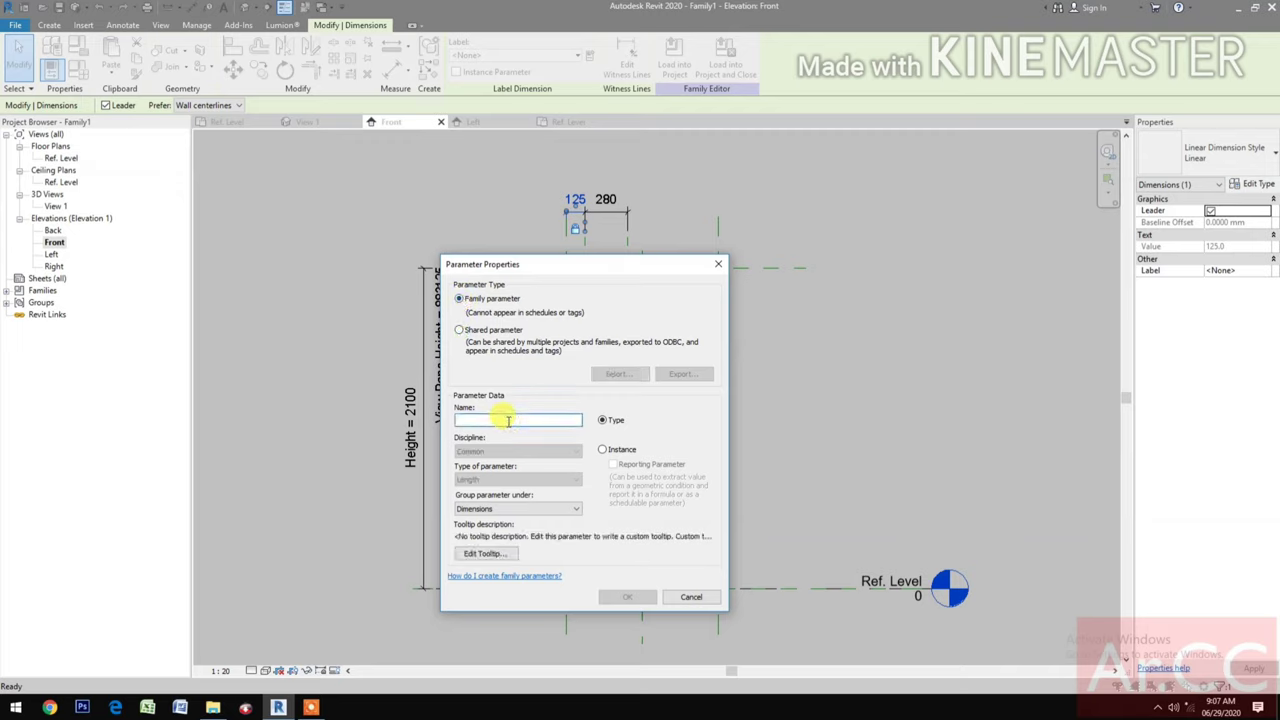
pyautogui.write('View Pane Offset')
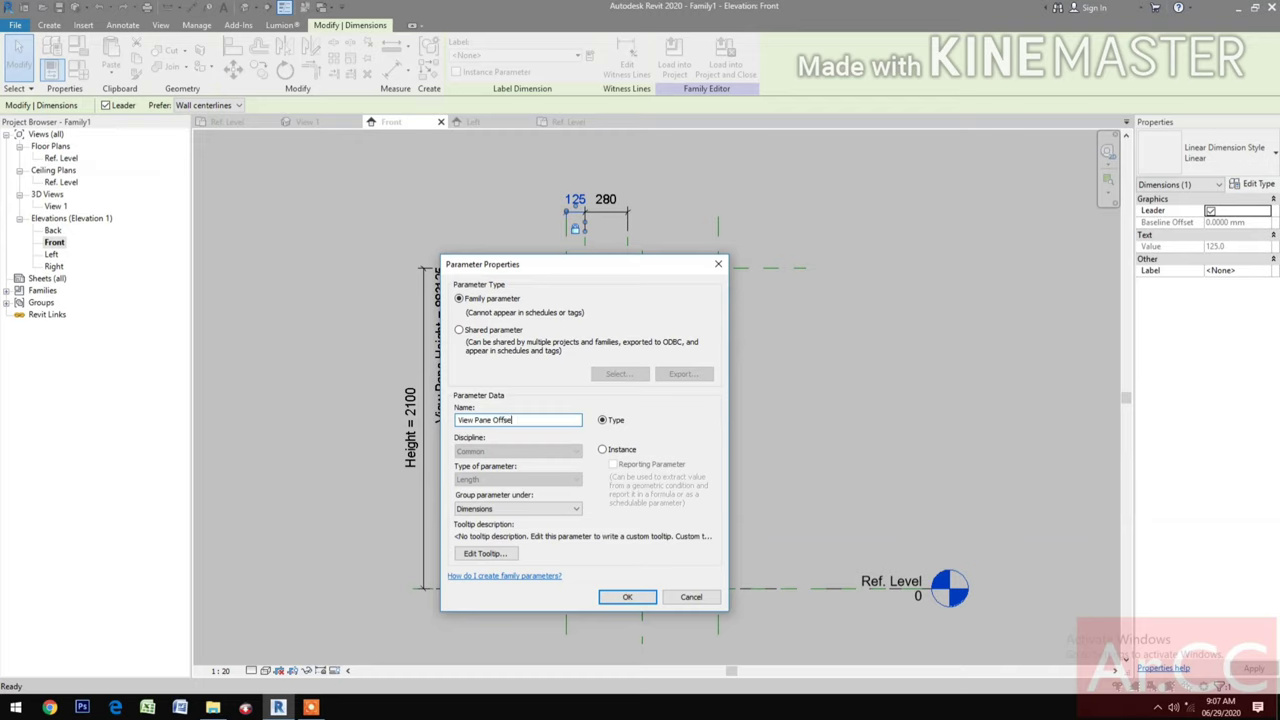
pyautogui.click(628, 597)
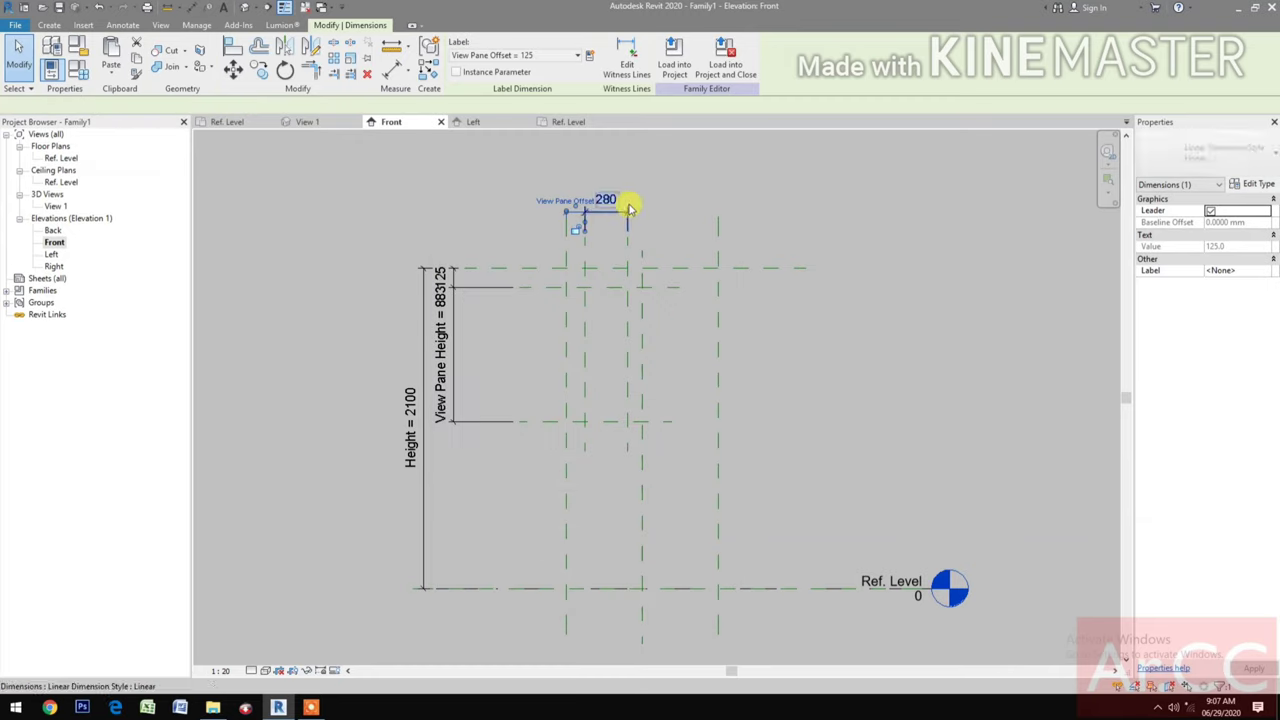
pyautogui.click(614, 188)
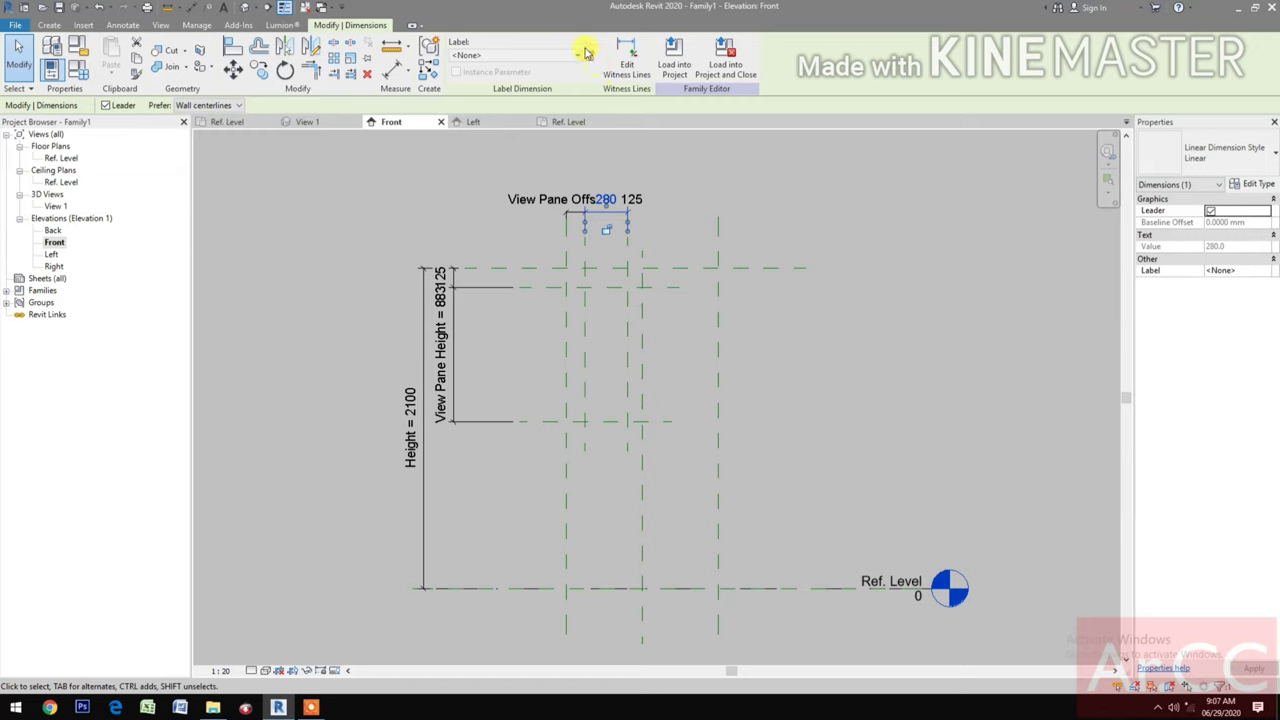
# - Create the family parameter 'View Pane Width' and apply it as the 280 dimension's label
pyautogui.click(588, 57)
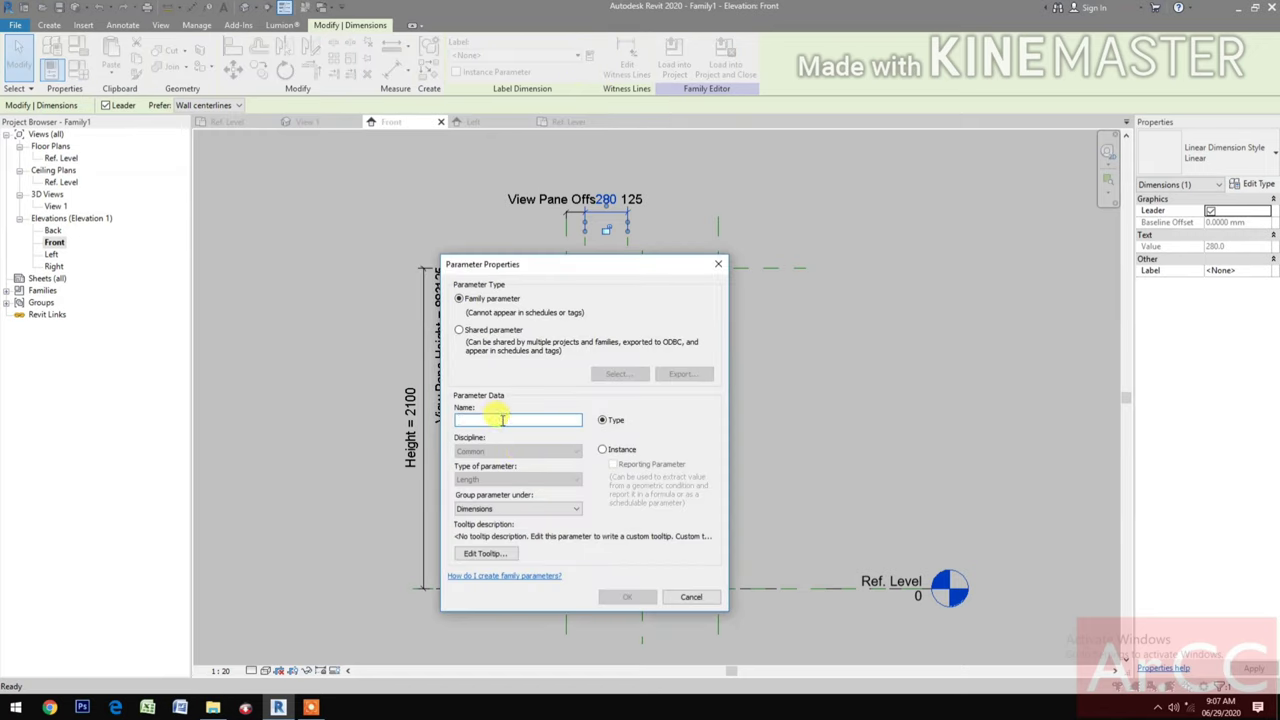
pyautogui.write('View Pane Width')
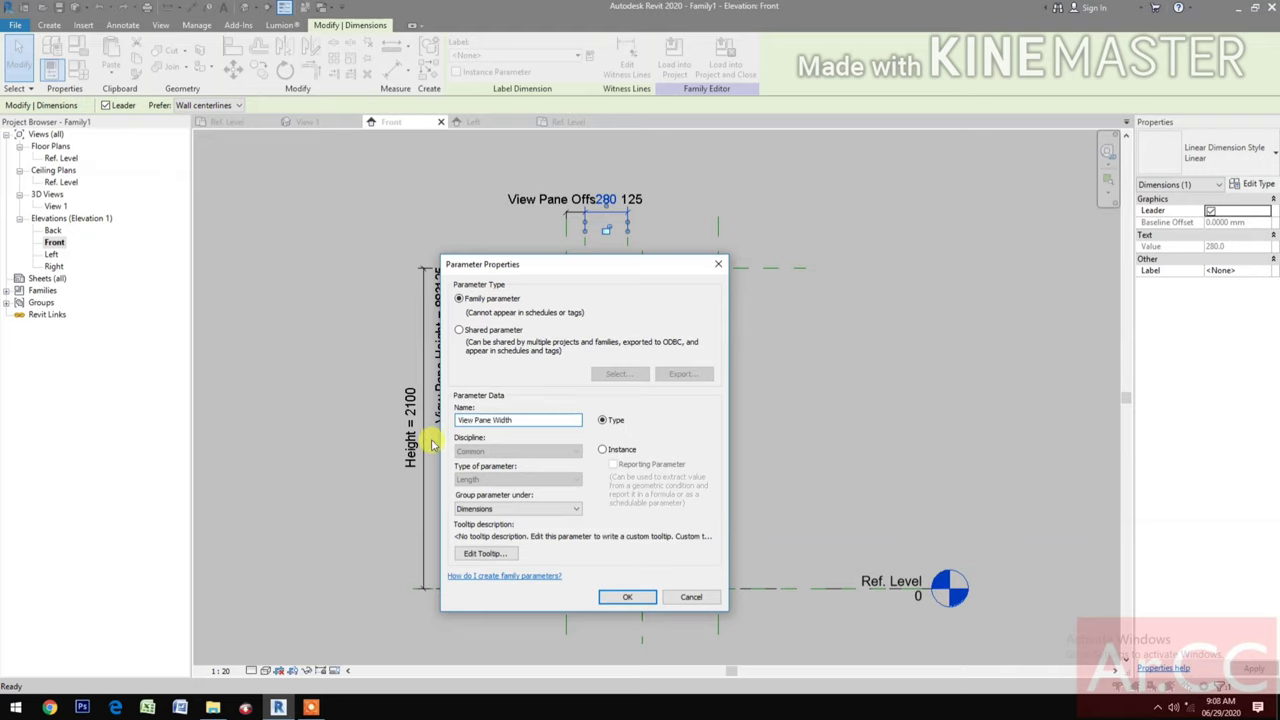
pyautogui.click(621, 597)
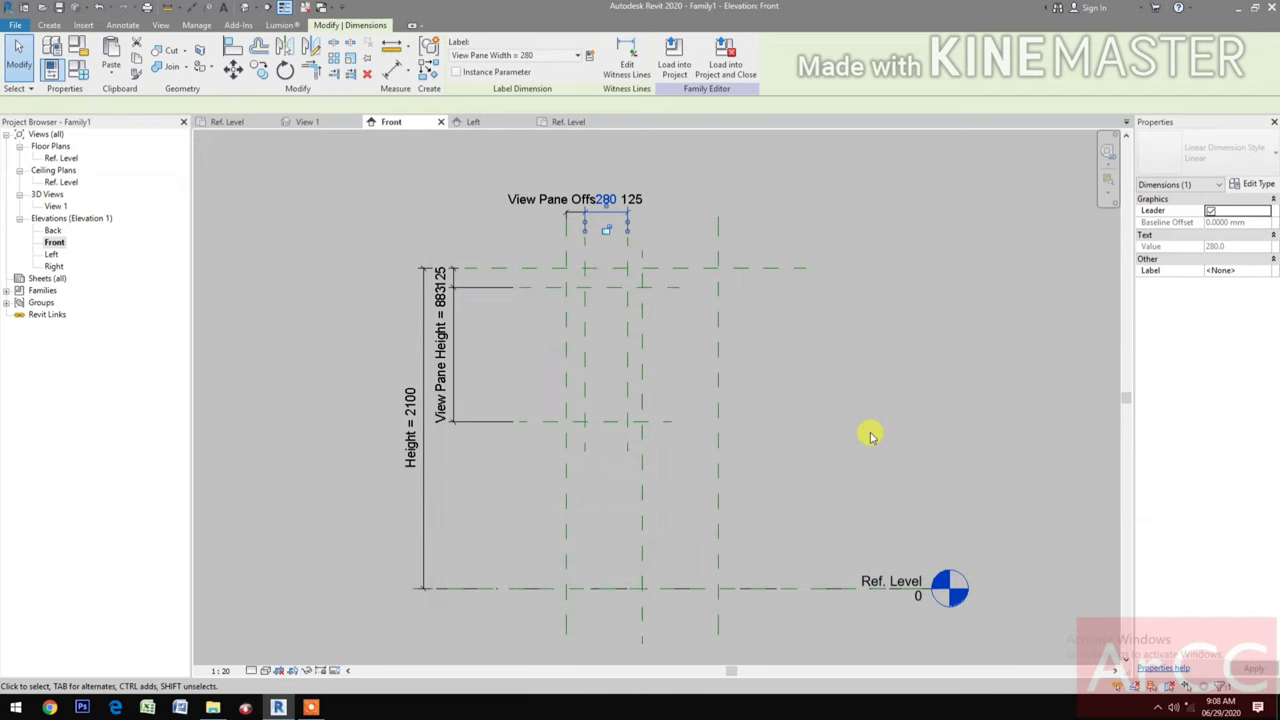
pyautogui.click(863, 431)
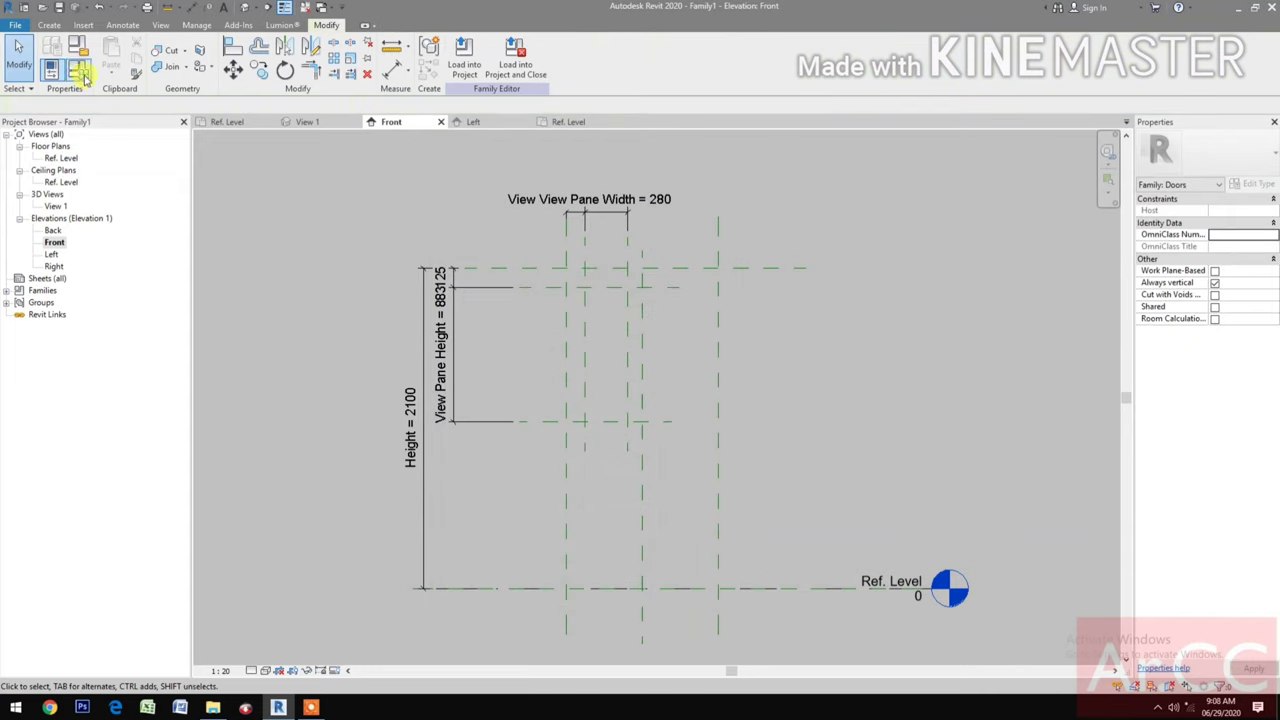
pyautogui.moveTo(276, 382); pyautogui.dragTo(343, 375, button='middle')
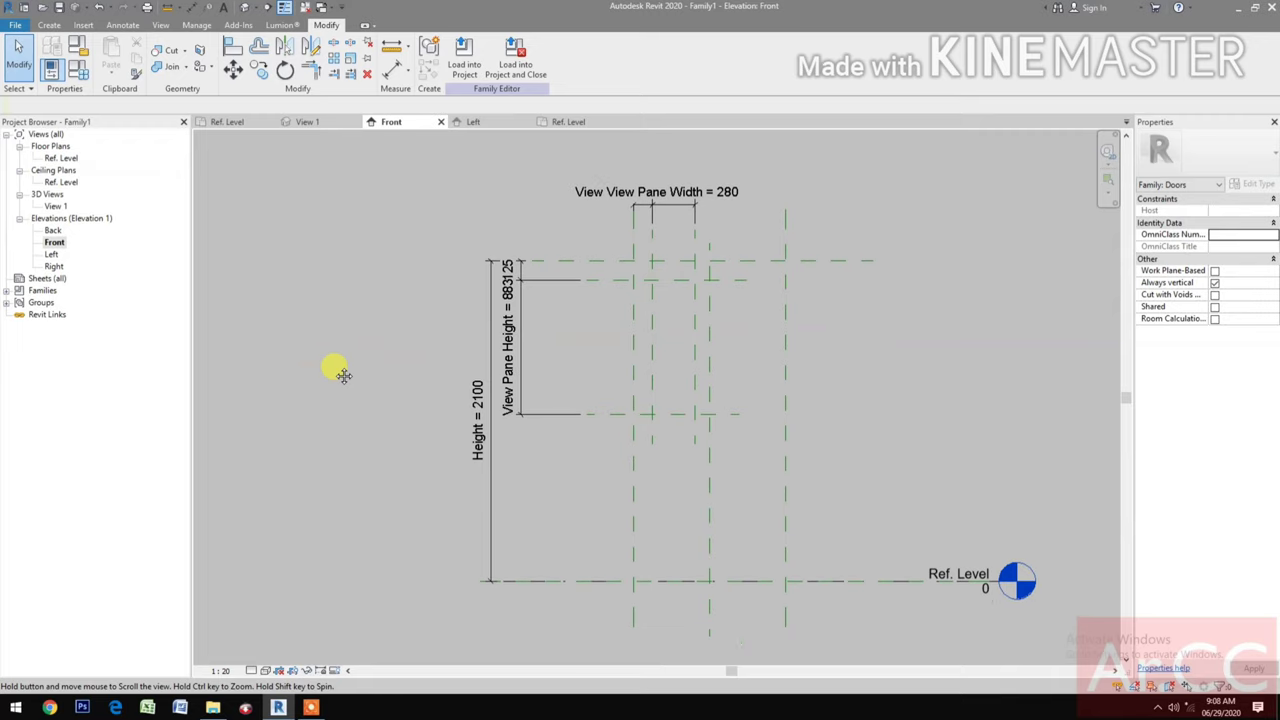
# - In Family Types, set View Pane Height to 700 and View Pane Width to 200, after testing 150
pyautogui.click(80, 84)
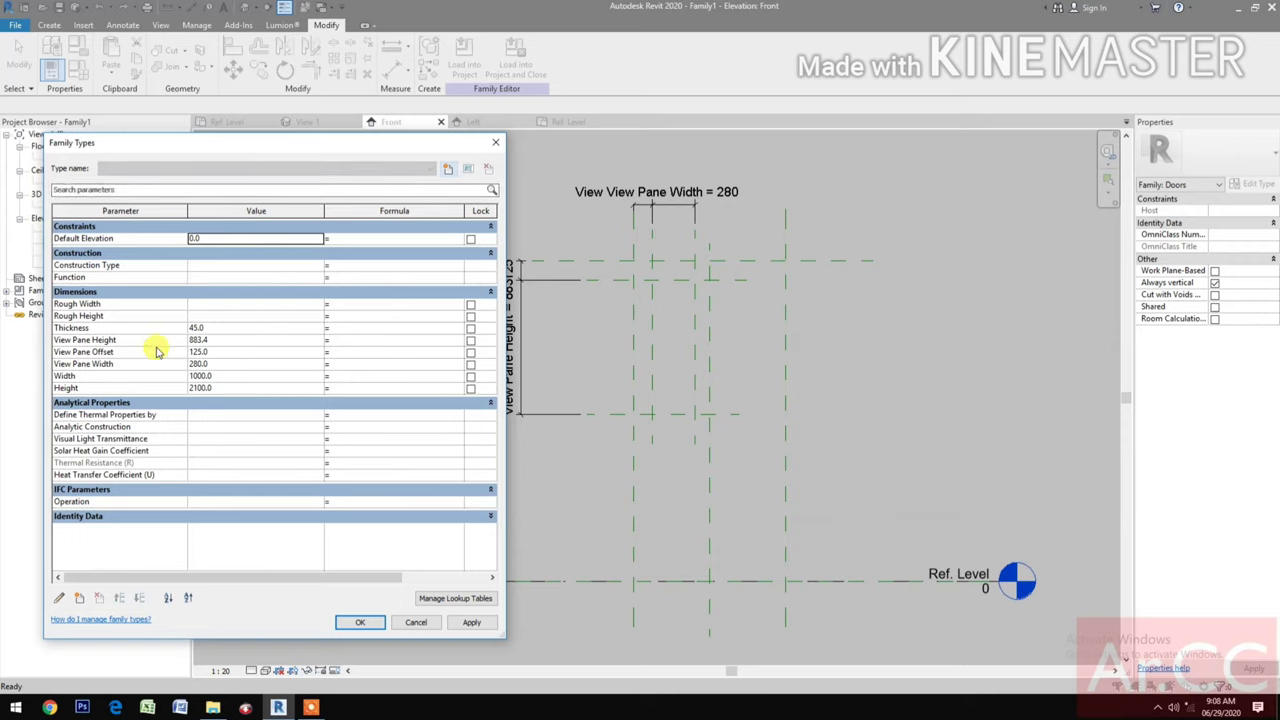
pyautogui.click(267, 339)
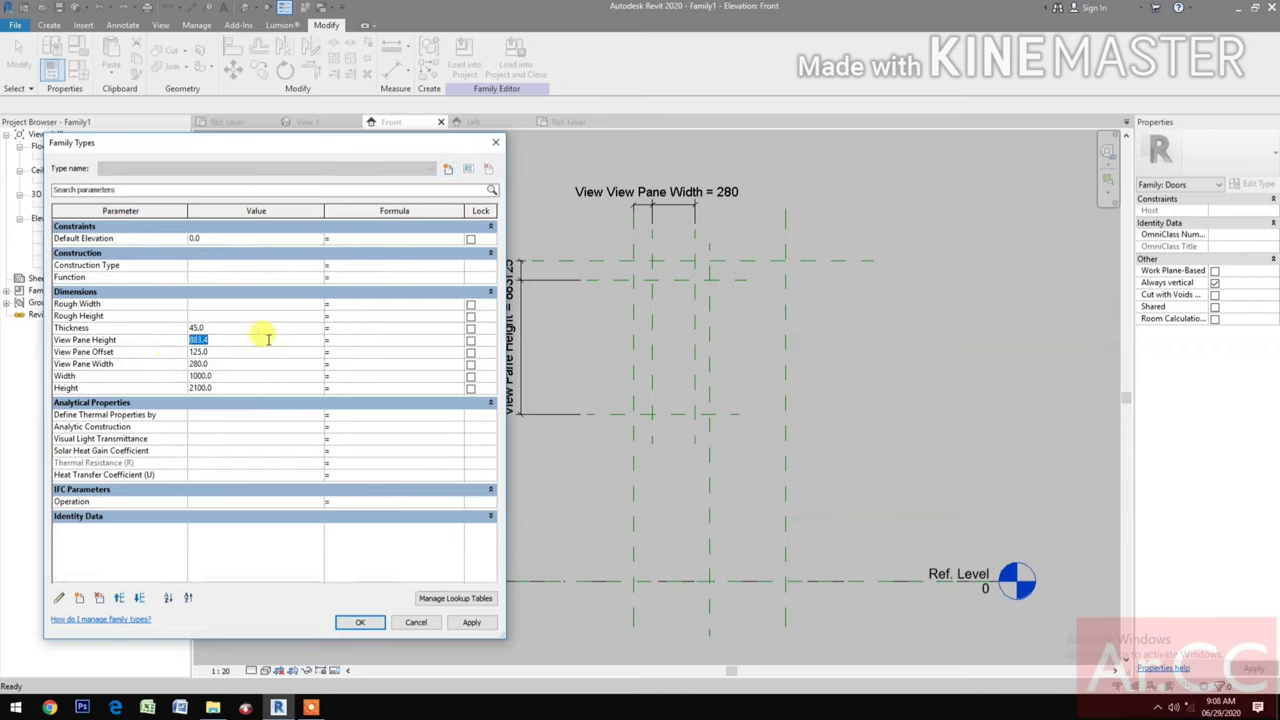
pyautogui.write('700')
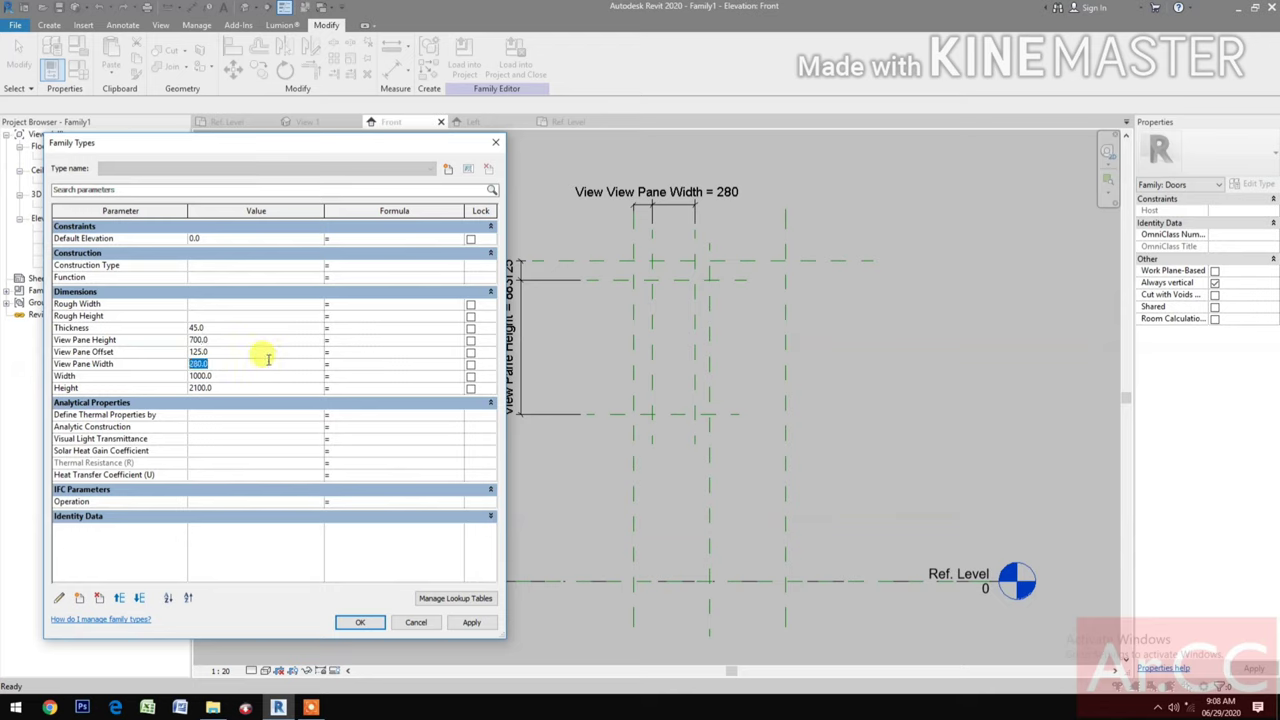
pyautogui.click(268, 358)
pyautogui.write('150')
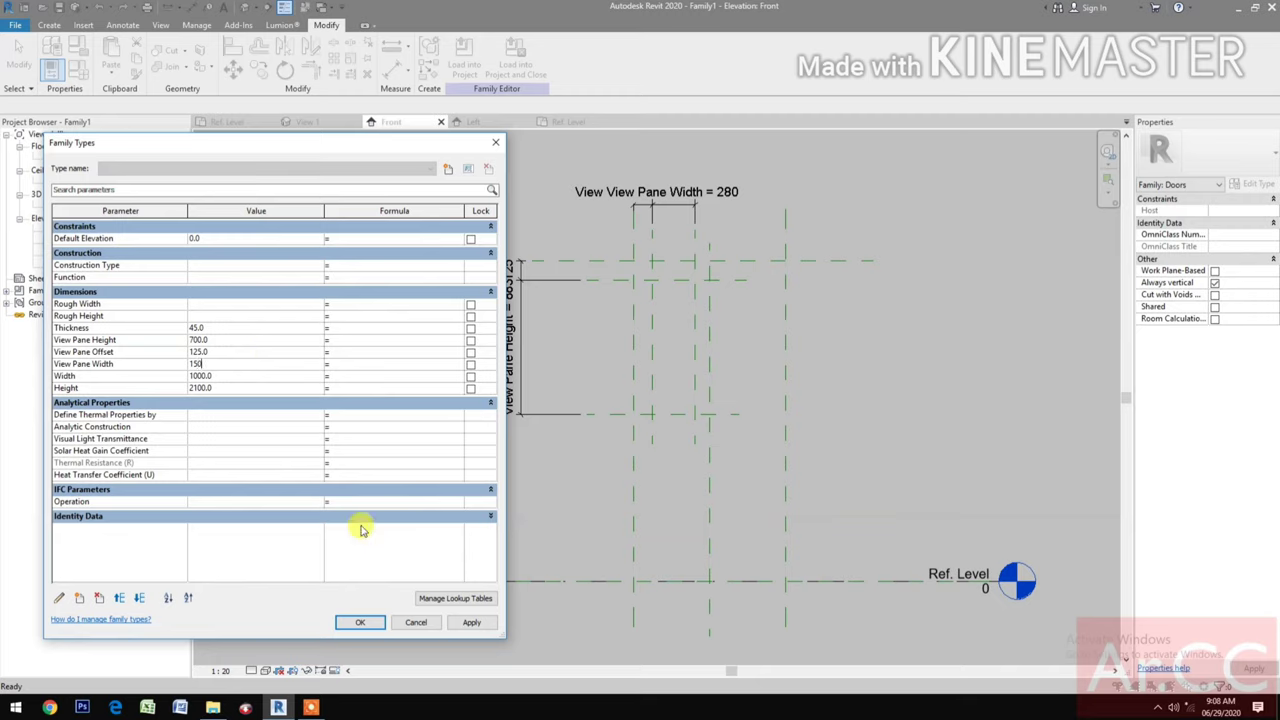
pyautogui.click(471, 622)
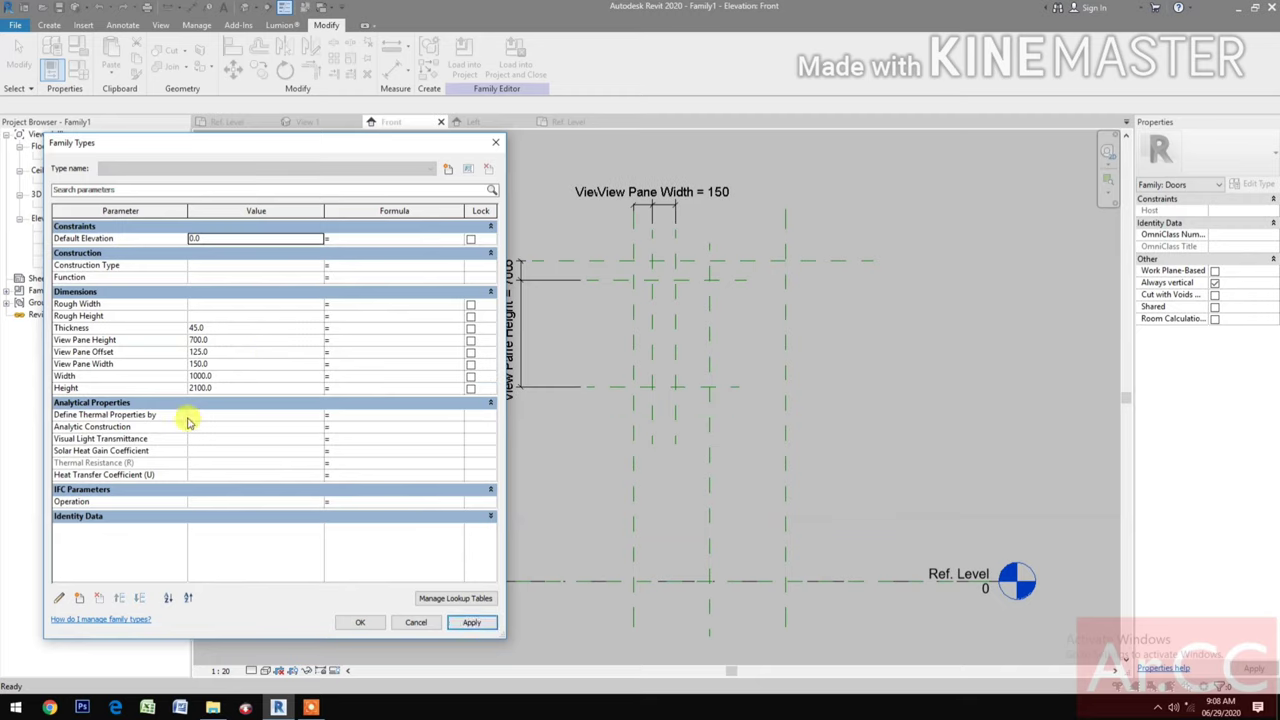
pyautogui.click(262, 366)
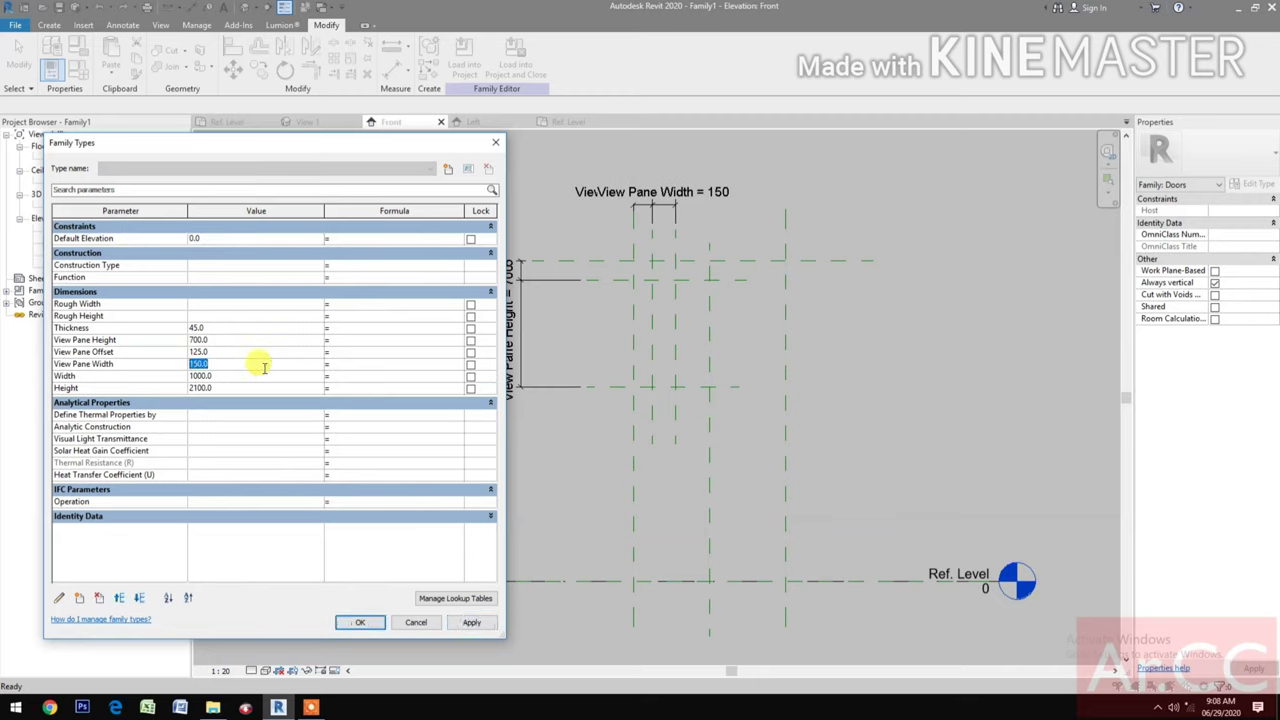
pyautogui.write('200')
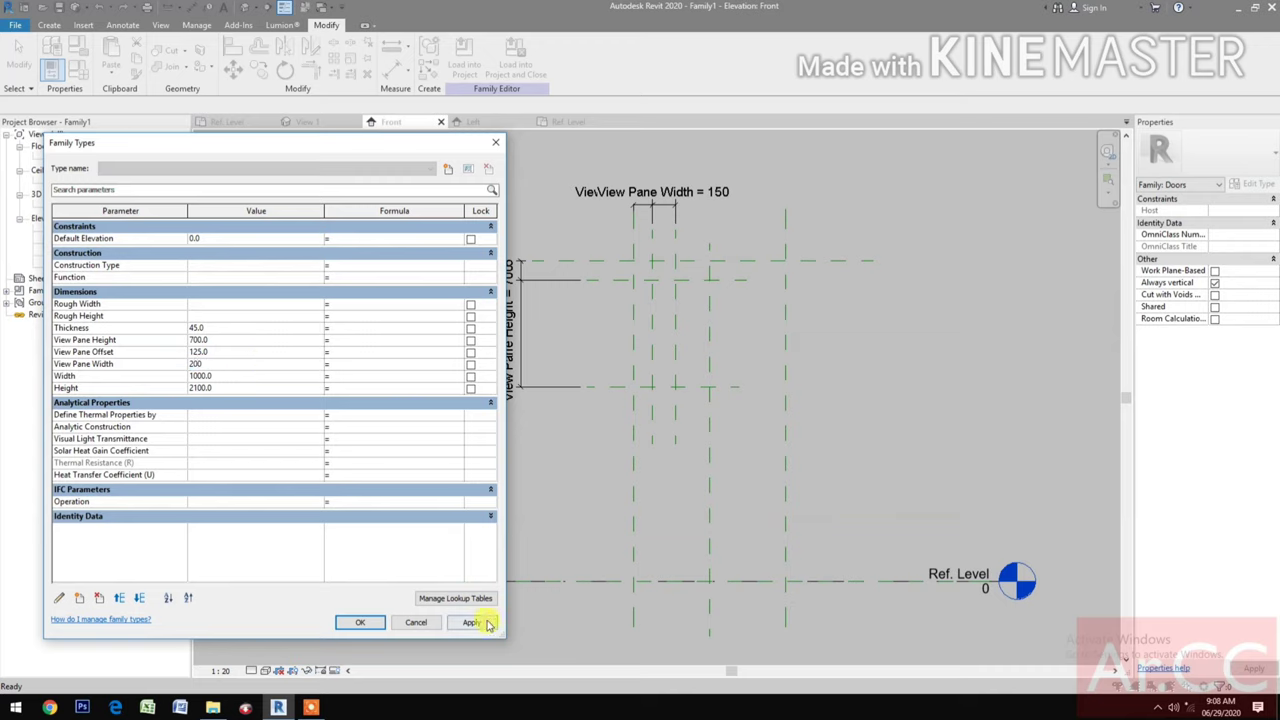
pyautogui.click(486, 623)
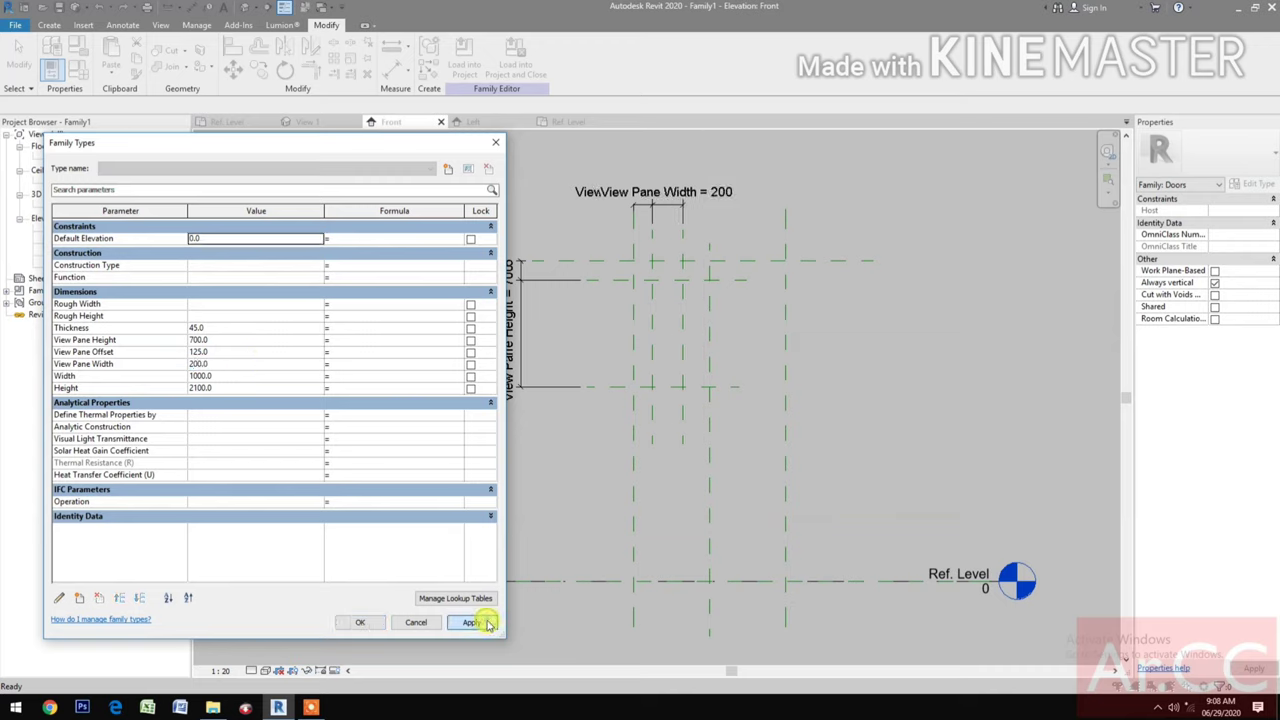
pyautogui.click(360, 622)
# - Zoom to show all reference planes and bring up the Create tab tools
pyautogui.scroll(2, 677, 509)
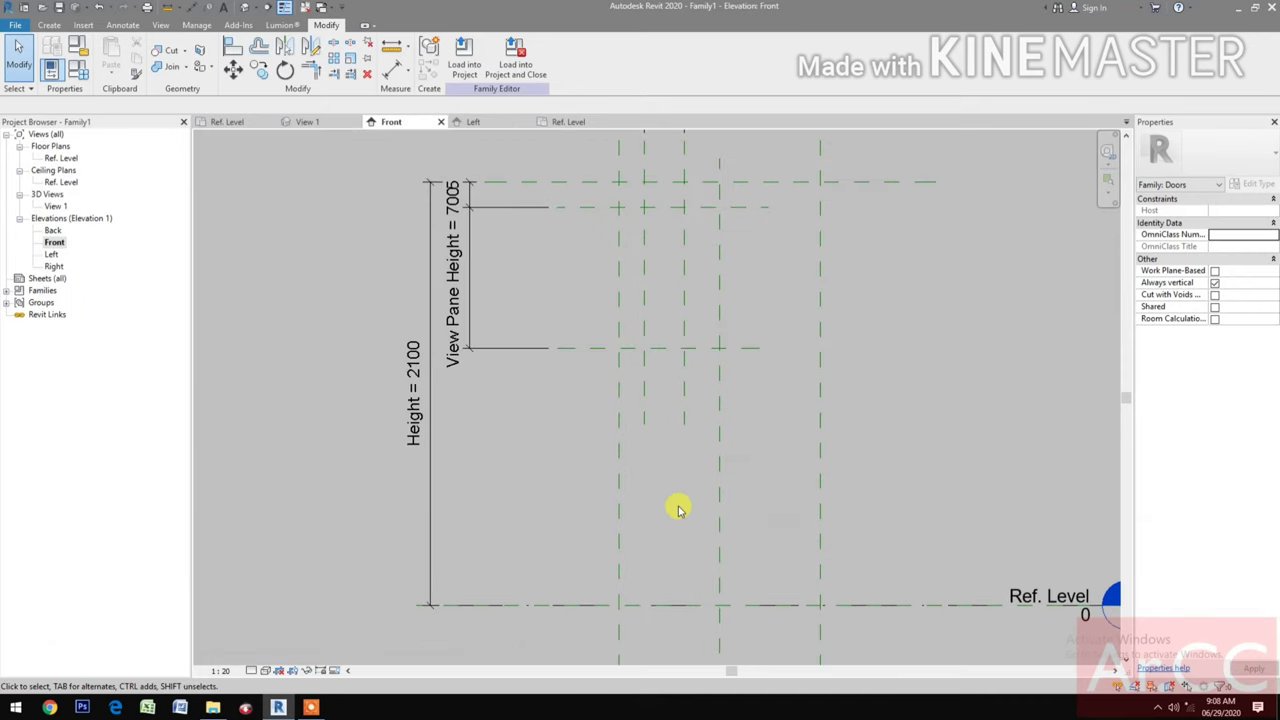
pyautogui.scroll(-3, 623, 509)
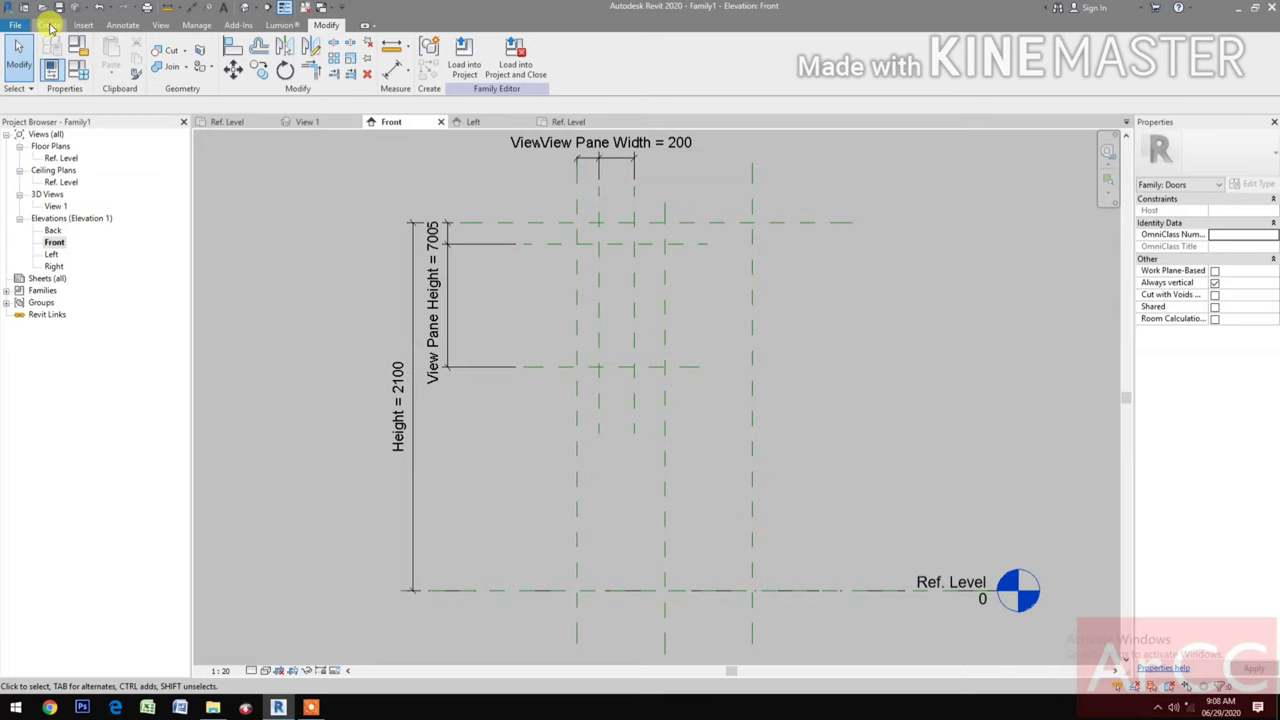
pyautogui.click(49, 25)
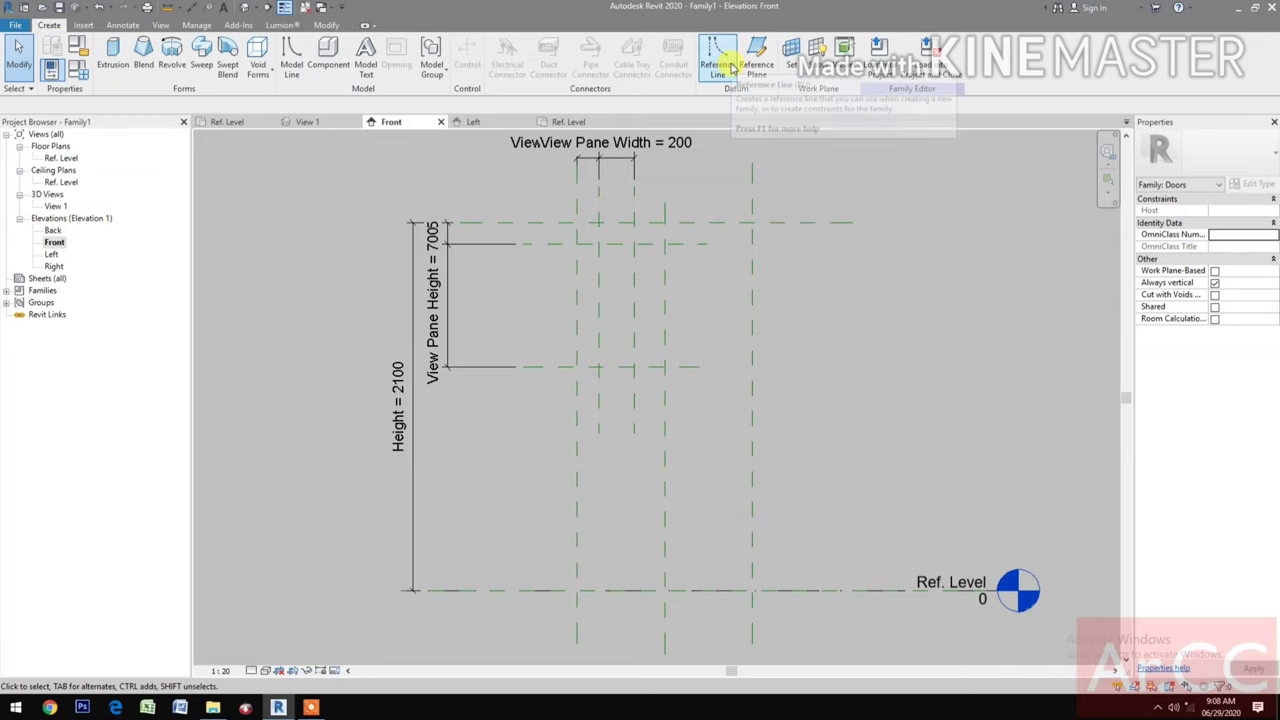
# - Start an extrusion and sketch a small vision-pane rectangle and a large door-leaf rectangle
pyautogui.click(115, 64)
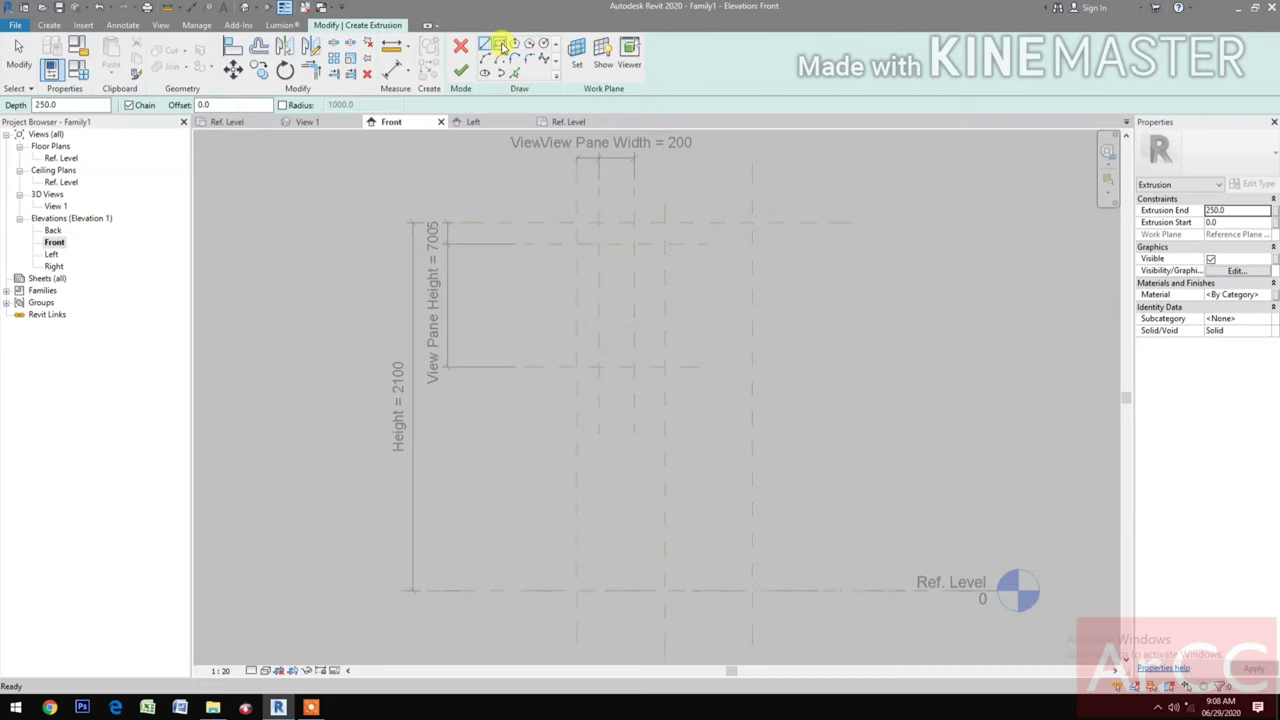
pyautogui.click(501, 46)
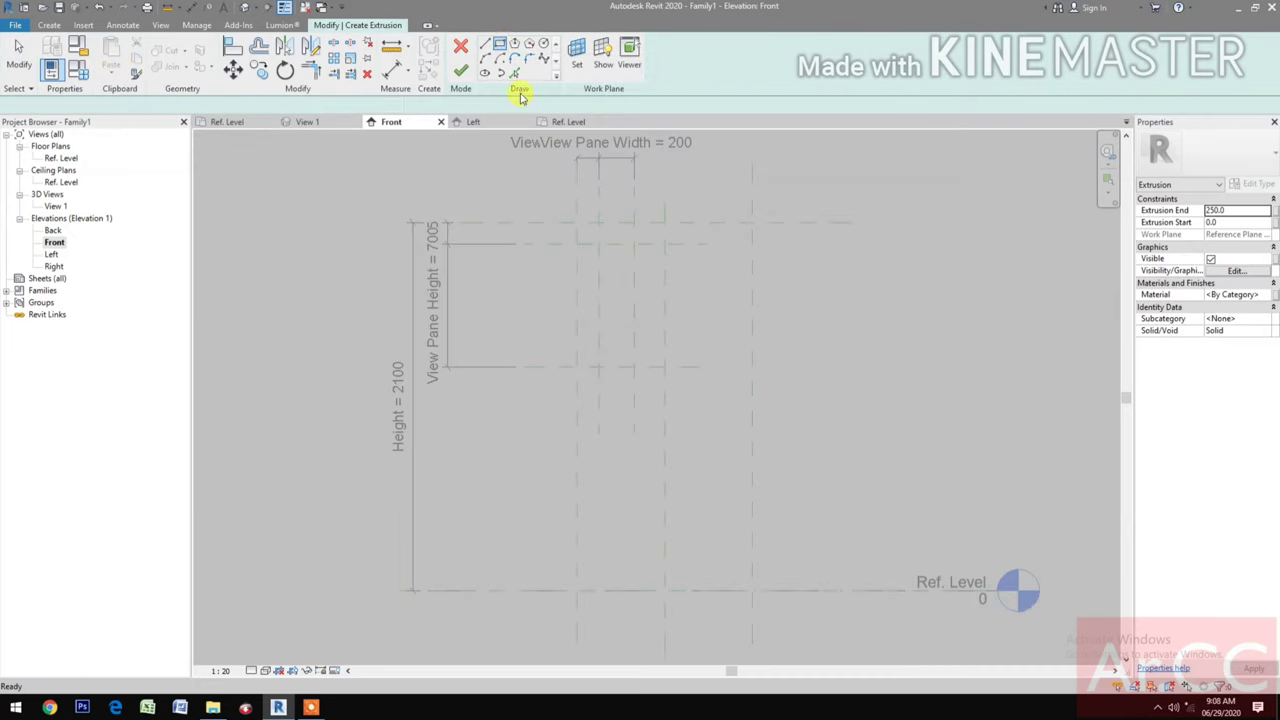
pyautogui.click(609, 353)
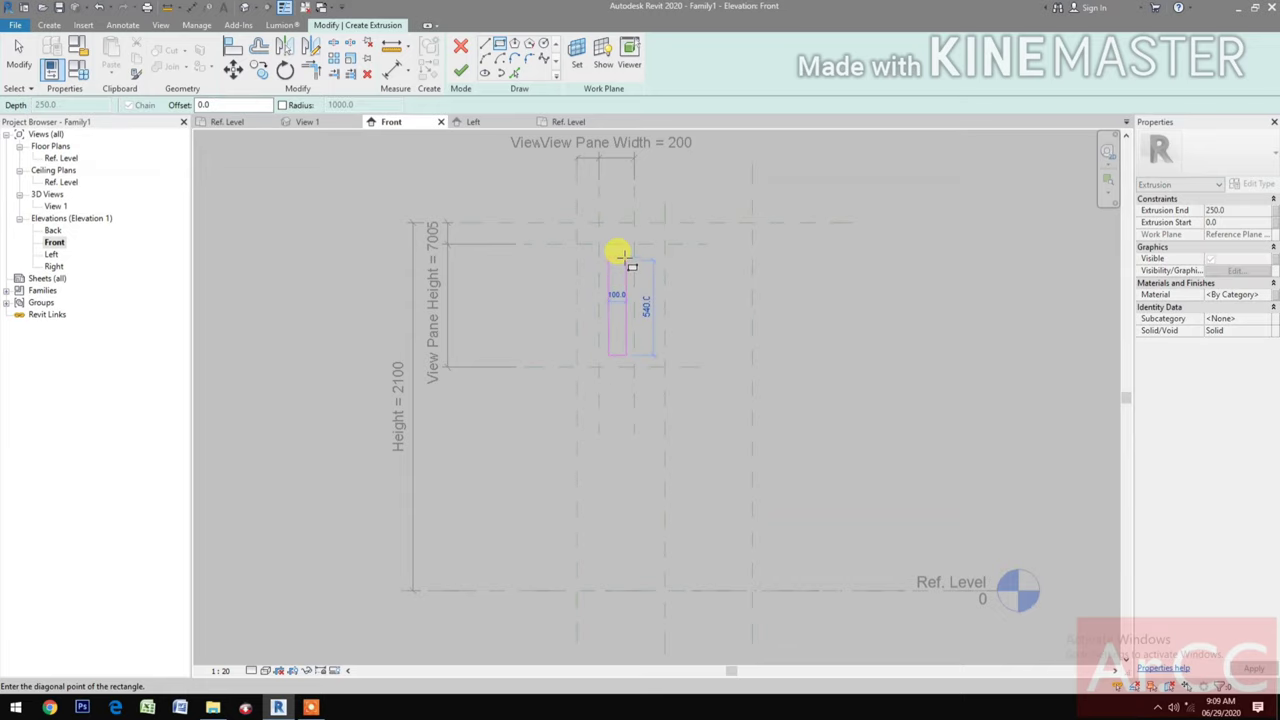
pyautogui.click(622, 257)
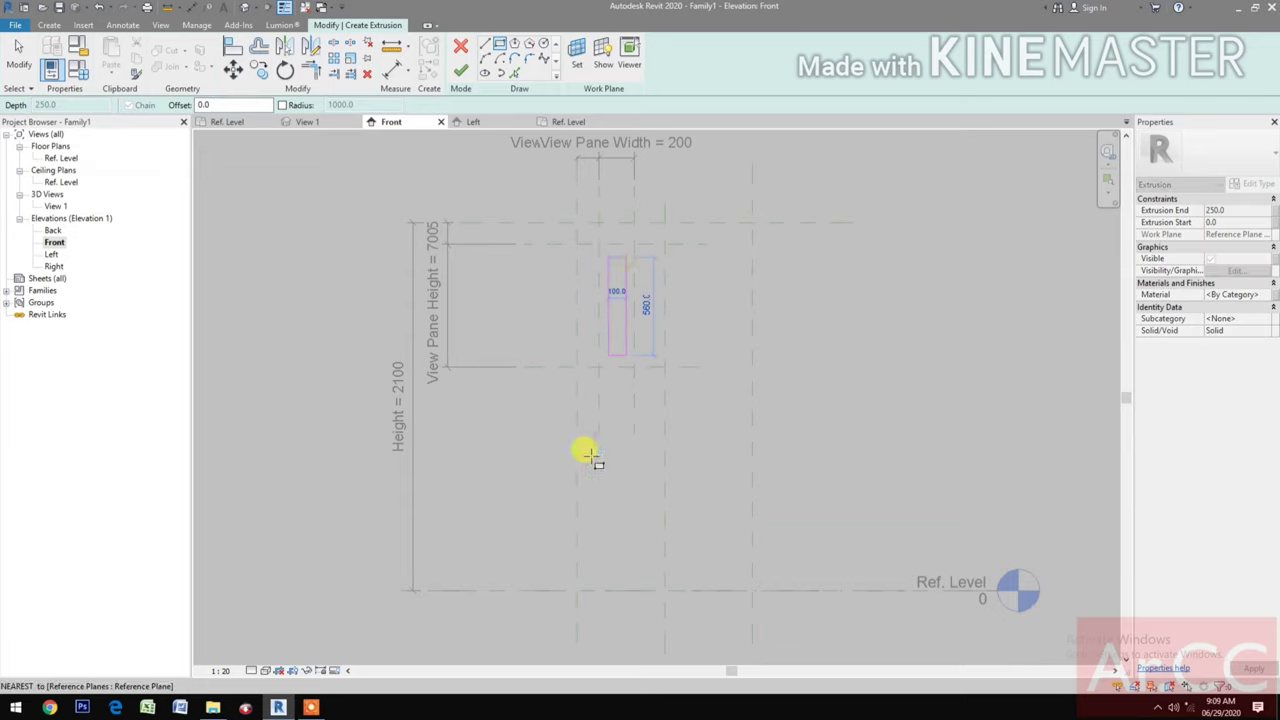
pyautogui.click(583, 581)
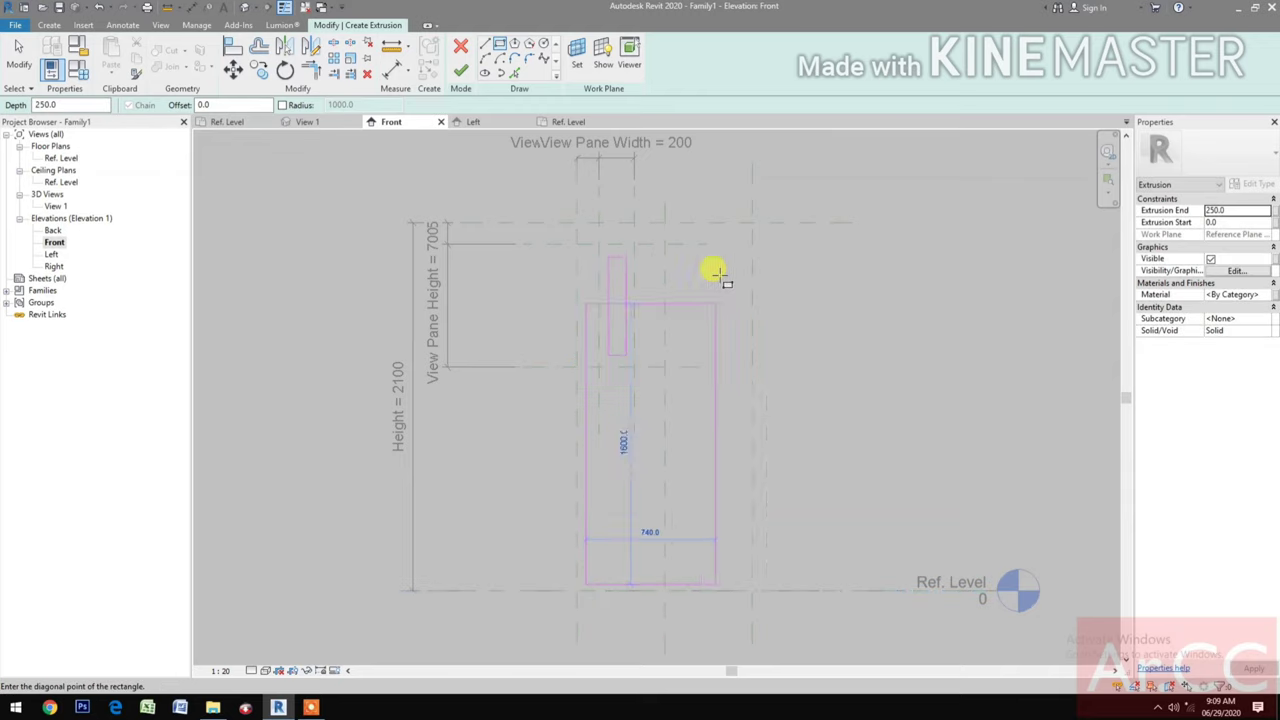
pyautogui.press('Escape')
pyautogui.press('Escape')
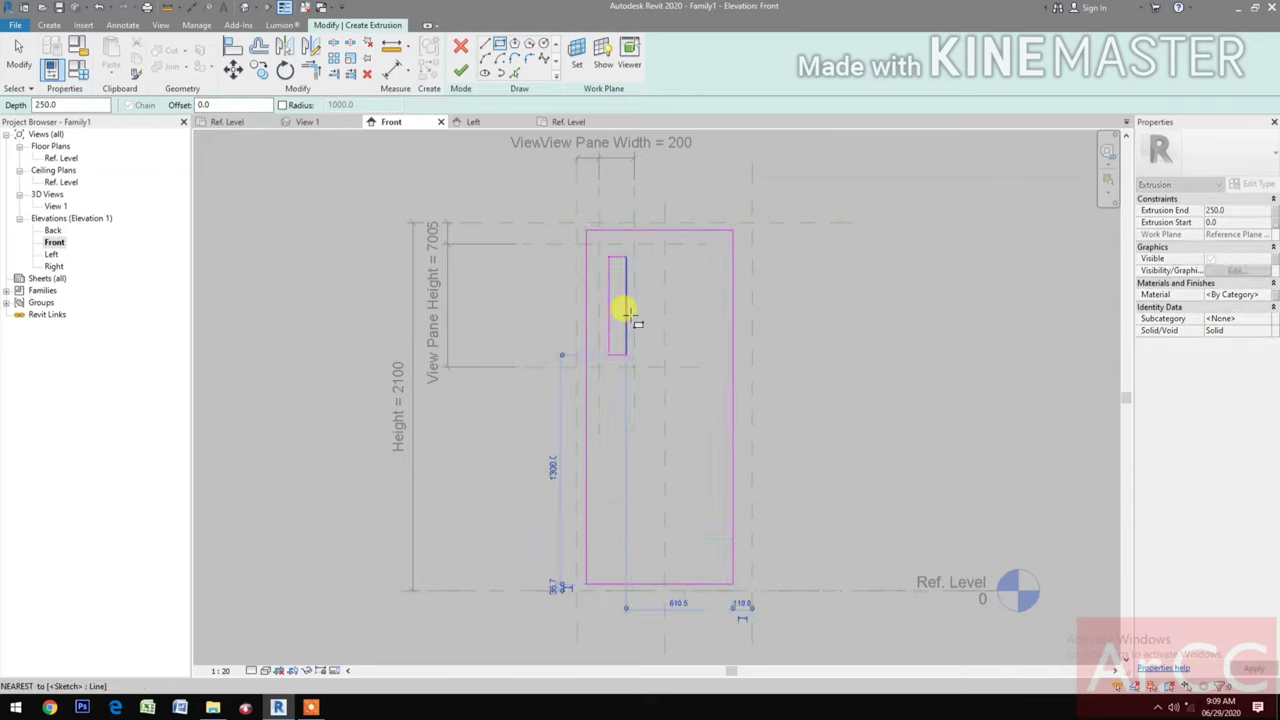
# - Align the door-leaf rectangle's bottom, left, right and top edges to the level and planes, locking the left edge
pyautogui.click(234, 47)
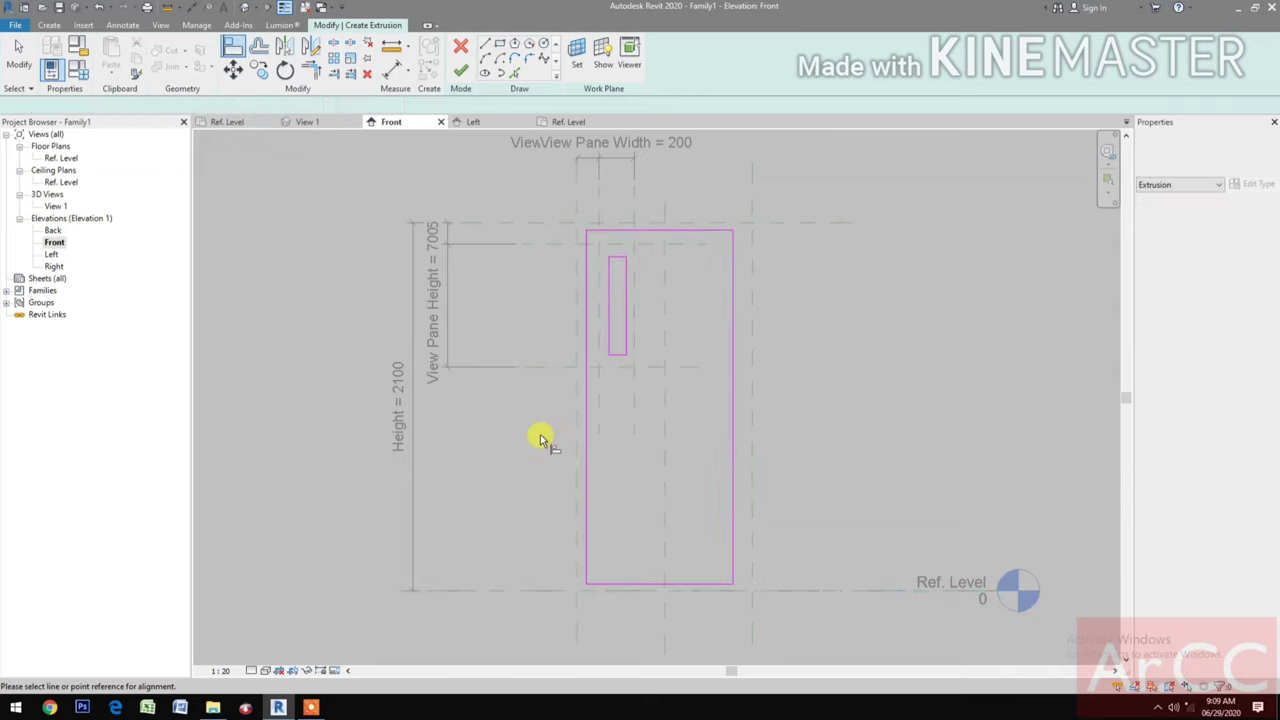
pyautogui.click(799, 592)
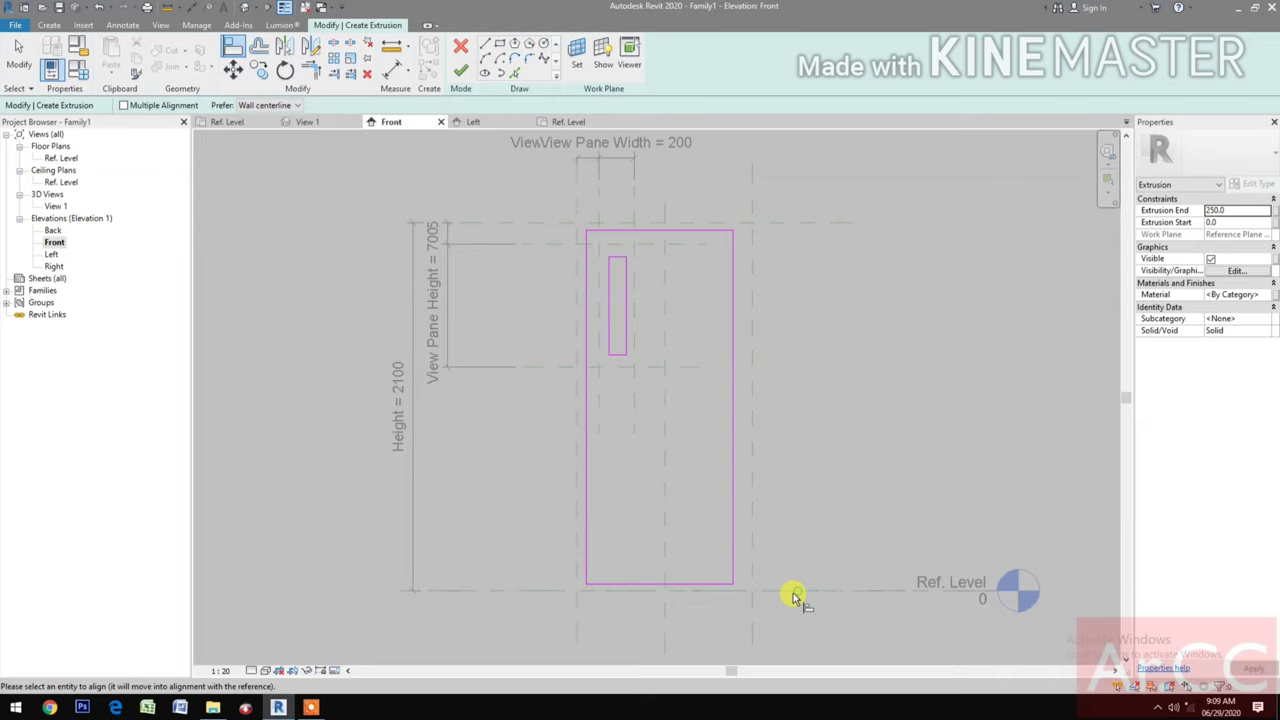
pyautogui.click(709, 585)
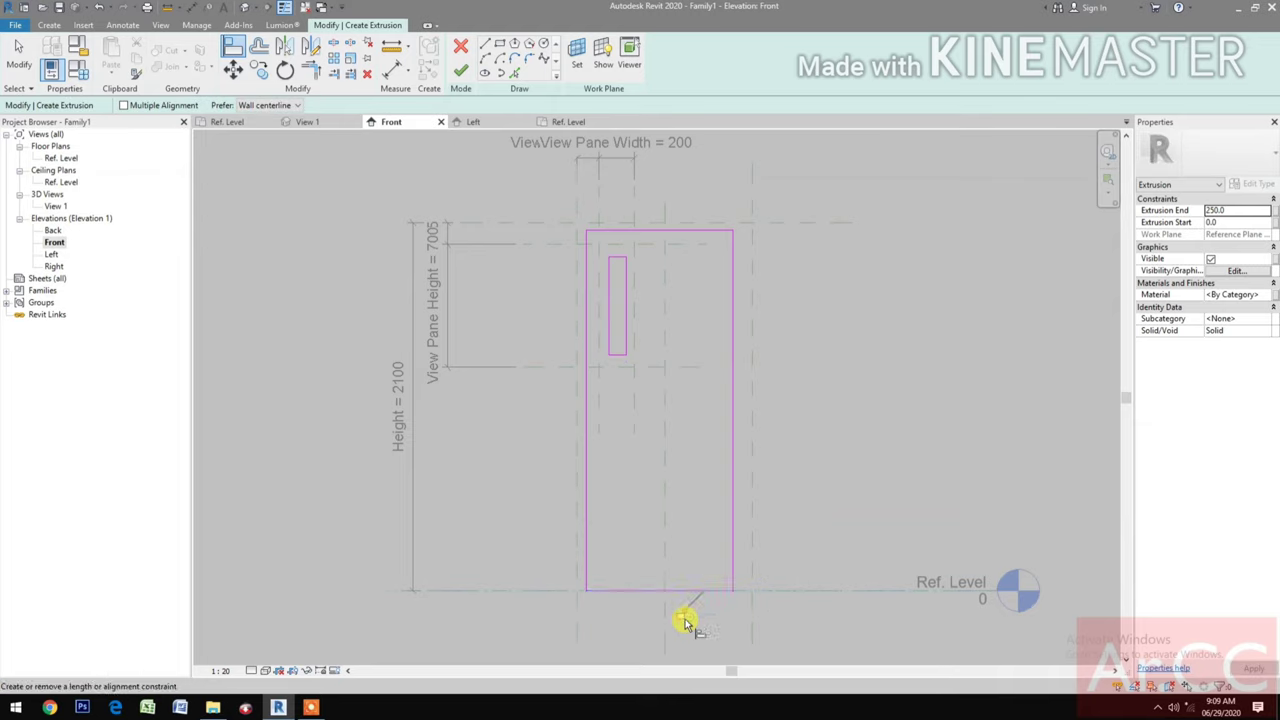
pyautogui.click(578, 627)
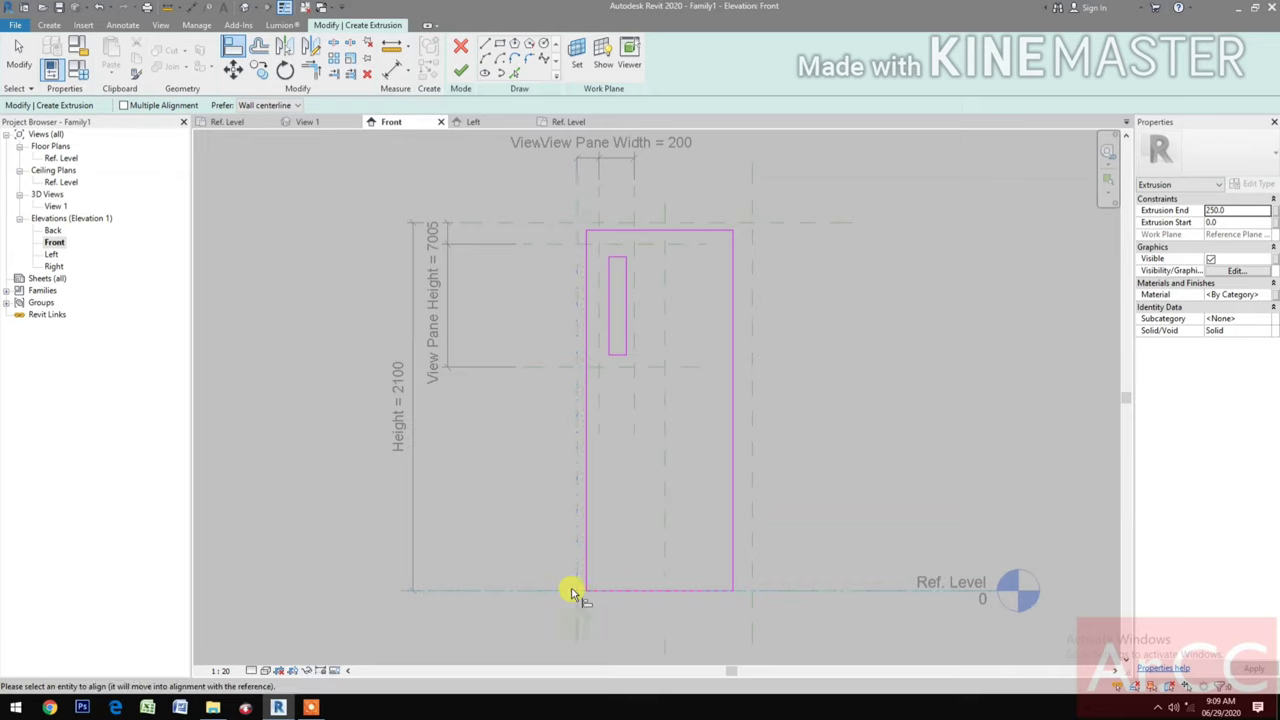
pyautogui.click(586, 537)
pyautogui.click(553, 383)
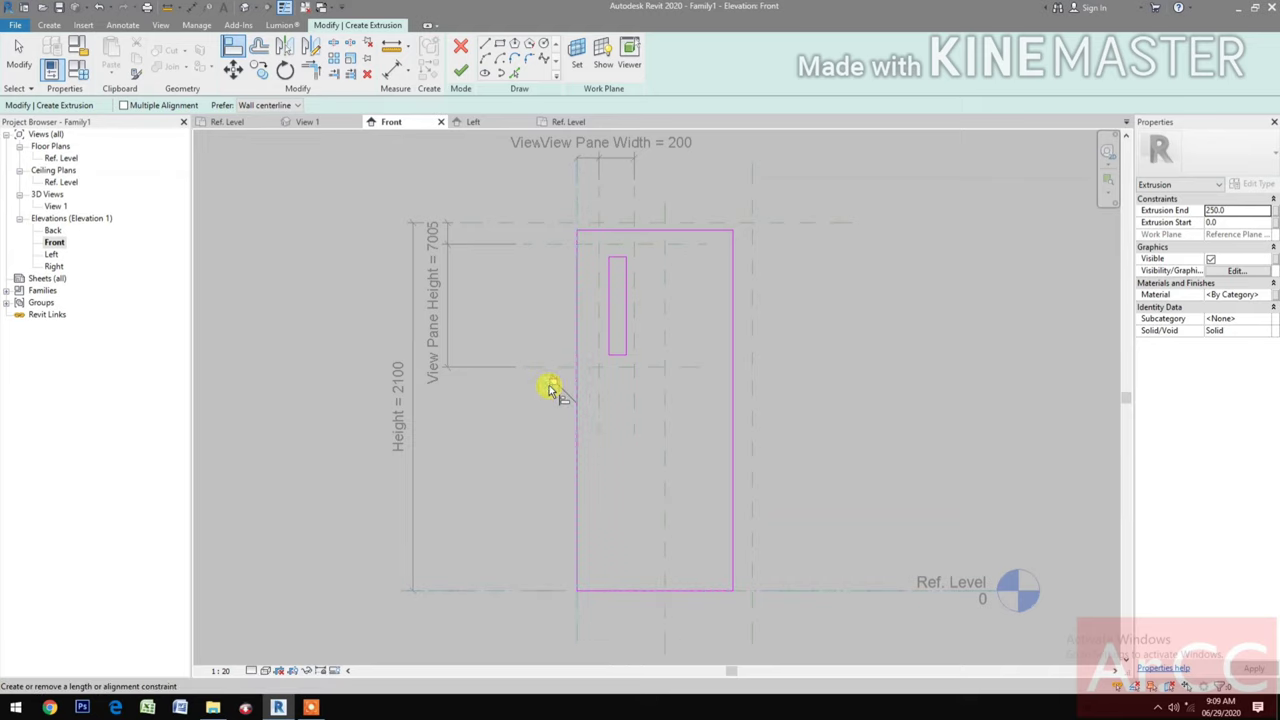
pyautogui.click(752, 424)
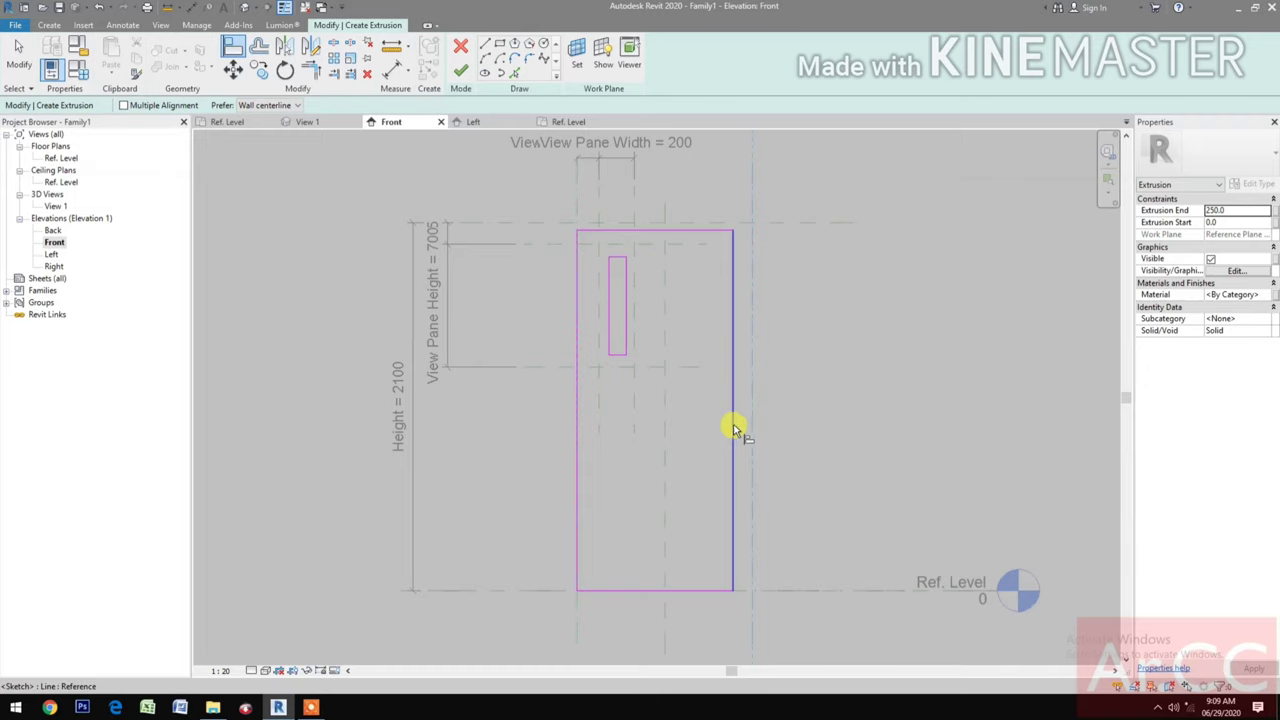
pyautogui.click(733, 428)
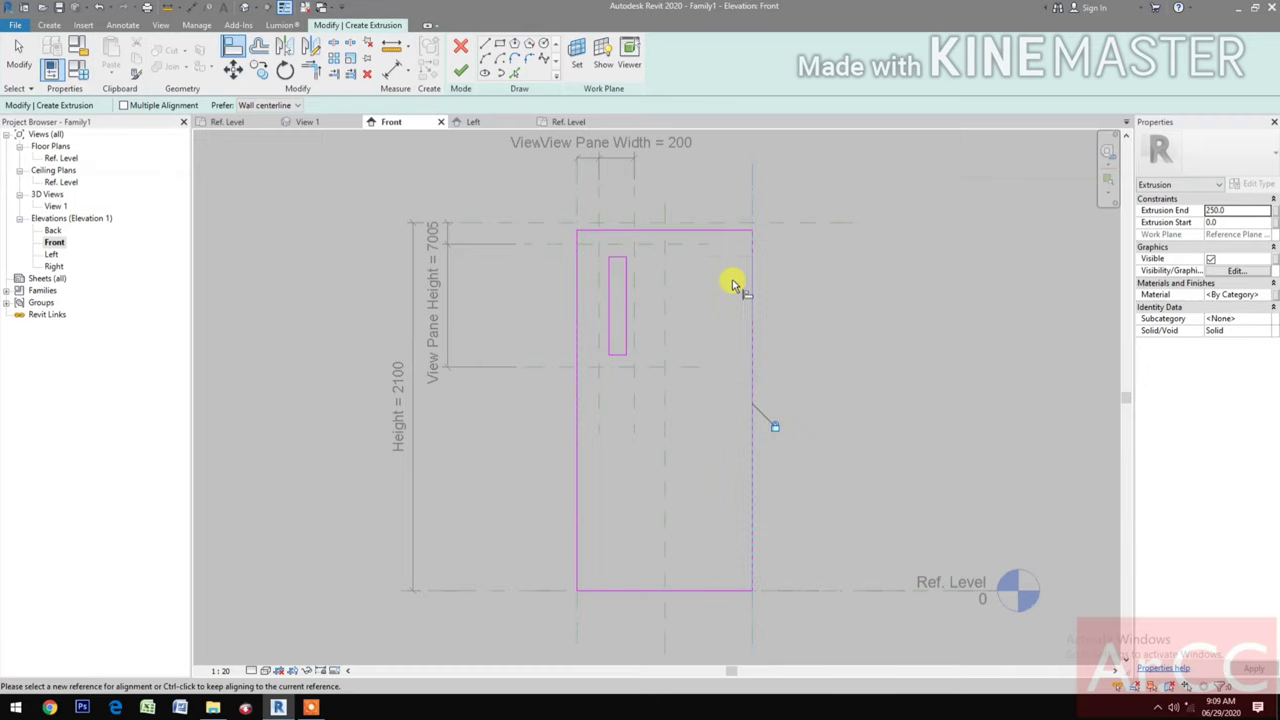
pyautogui.click(810, 223)
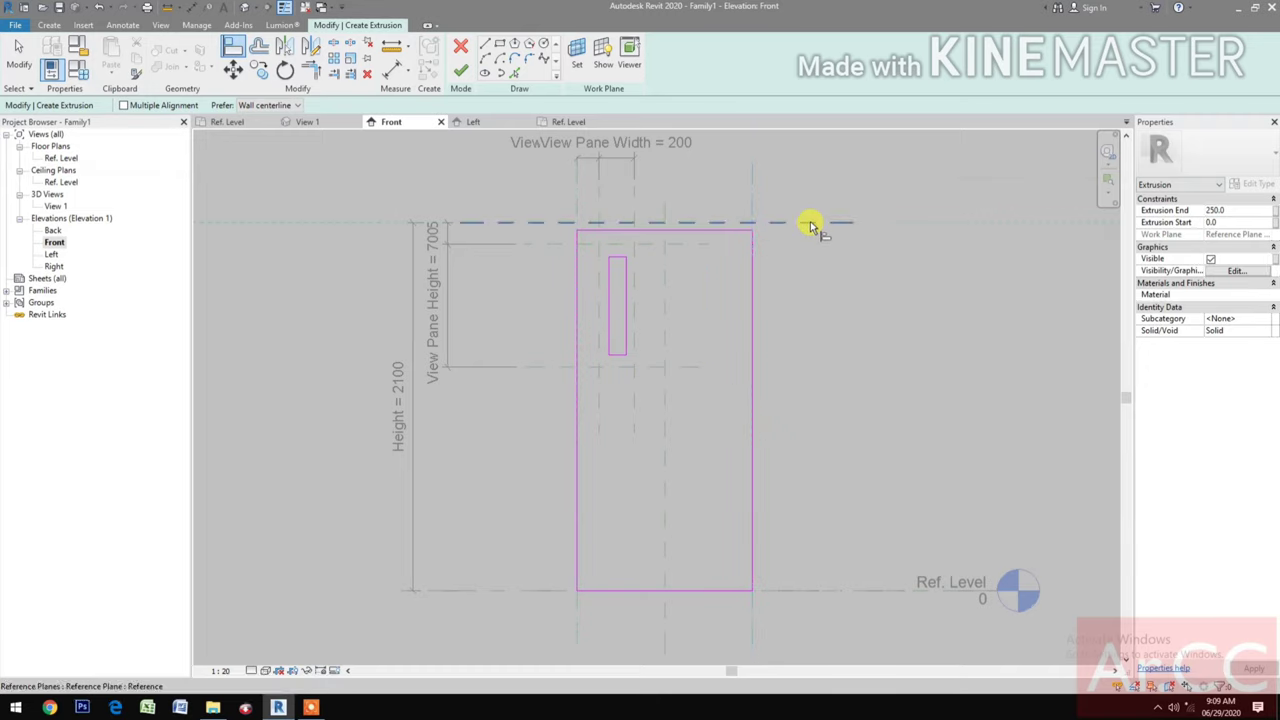
pyautogui.click(747, 231)
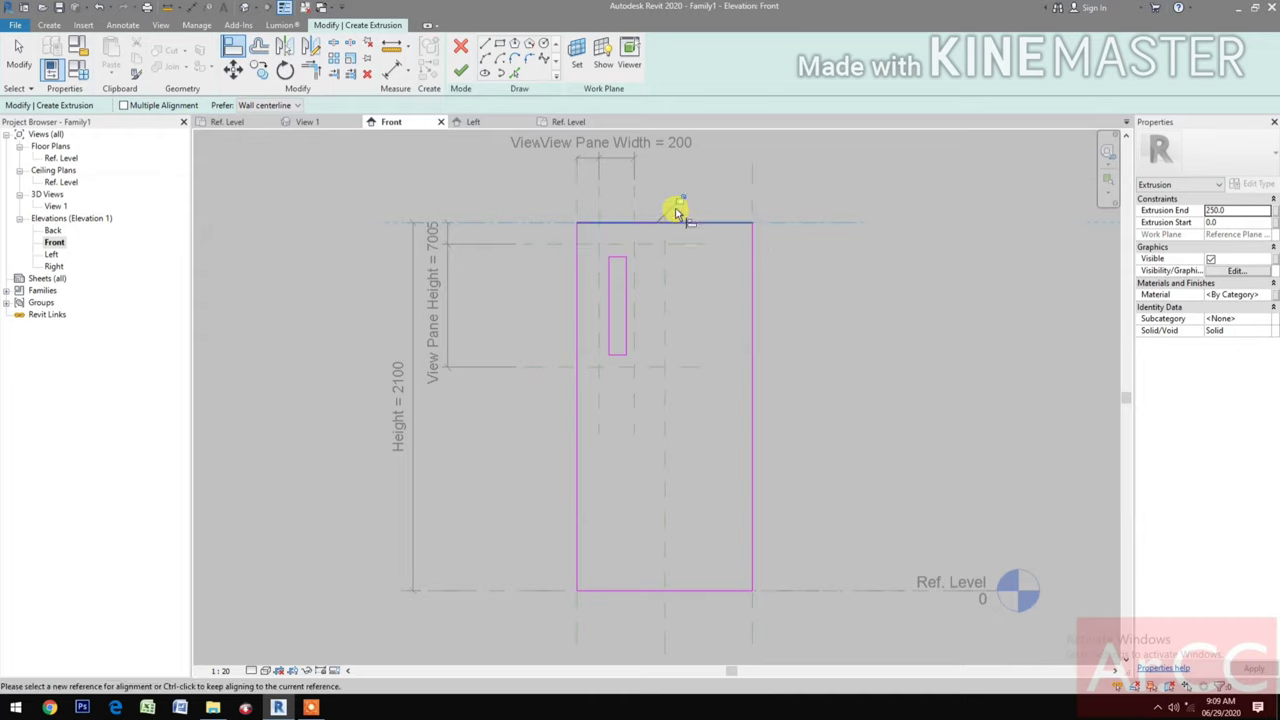
# - Align the vision-pane rectangle's four edges to its reference planes and finish the extrusion
pyautogui.click(600, 399)
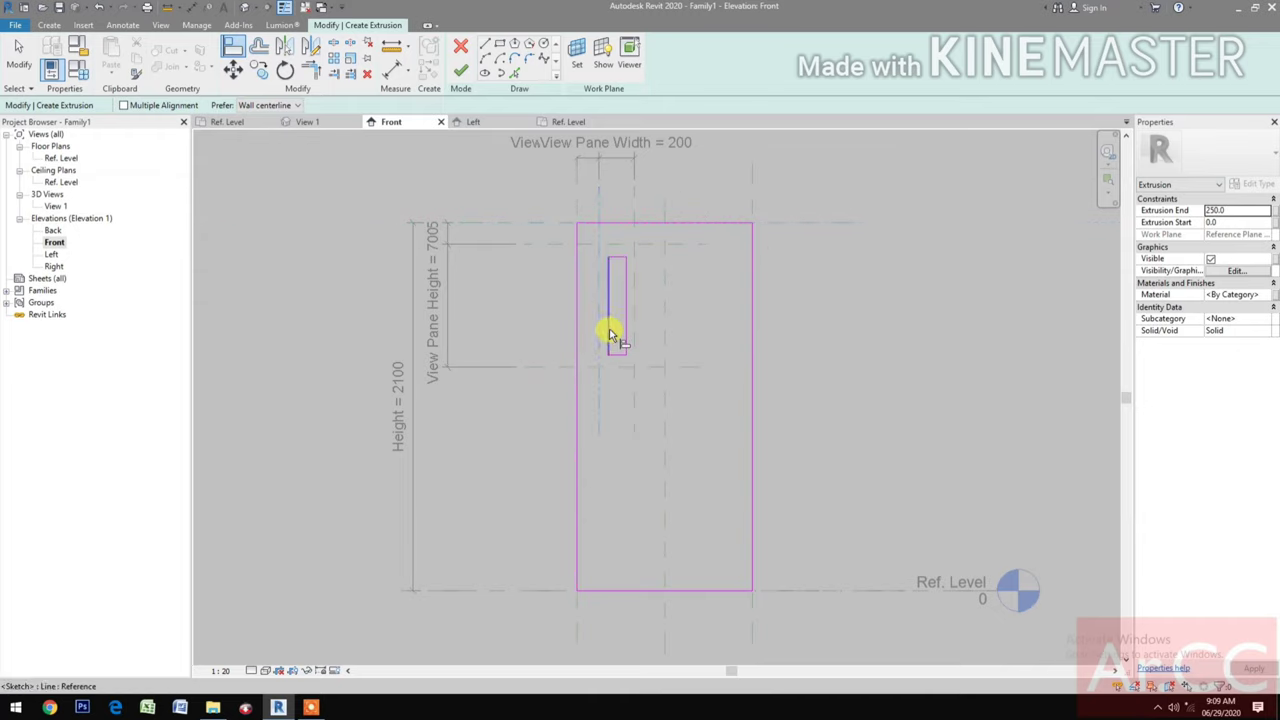
pyautogui.click(608, 330)
pyautogui.click(629, 394)
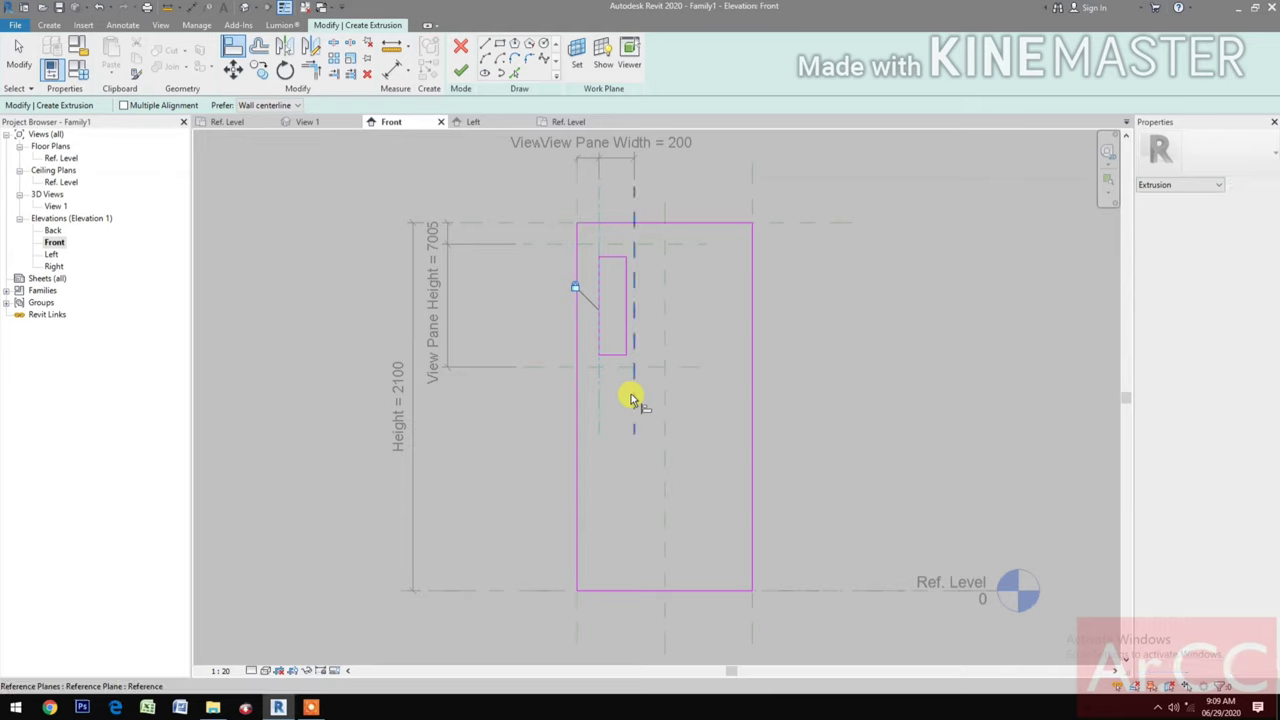
pyautogui.click(627, 330)
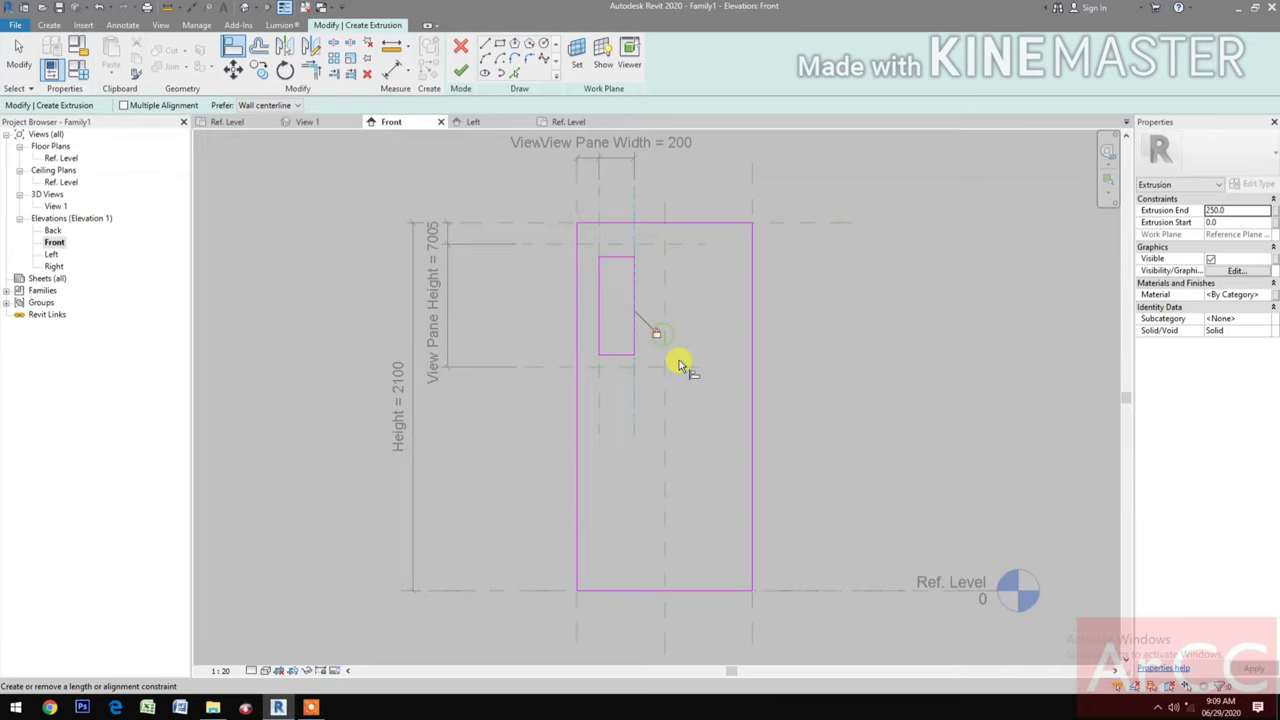
pyautogui.click(670, 366)
pyautogui.click(615, 356)
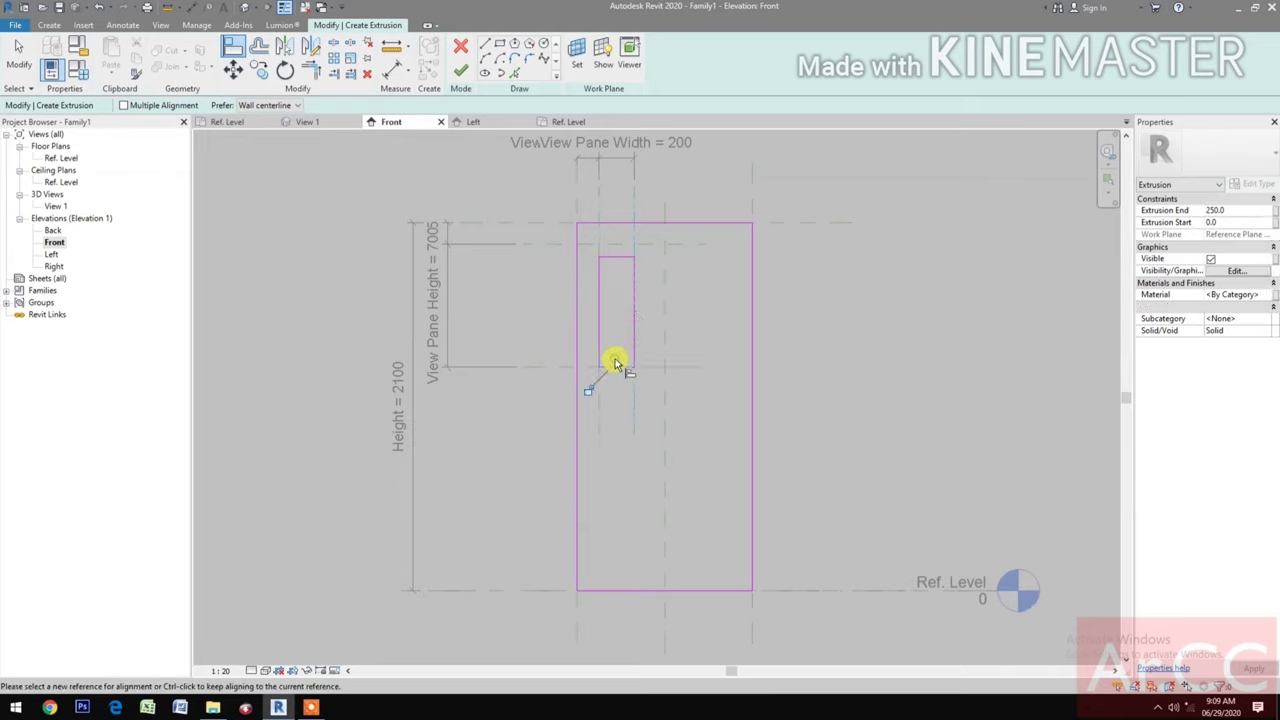
pyautogui.click(651, 243)
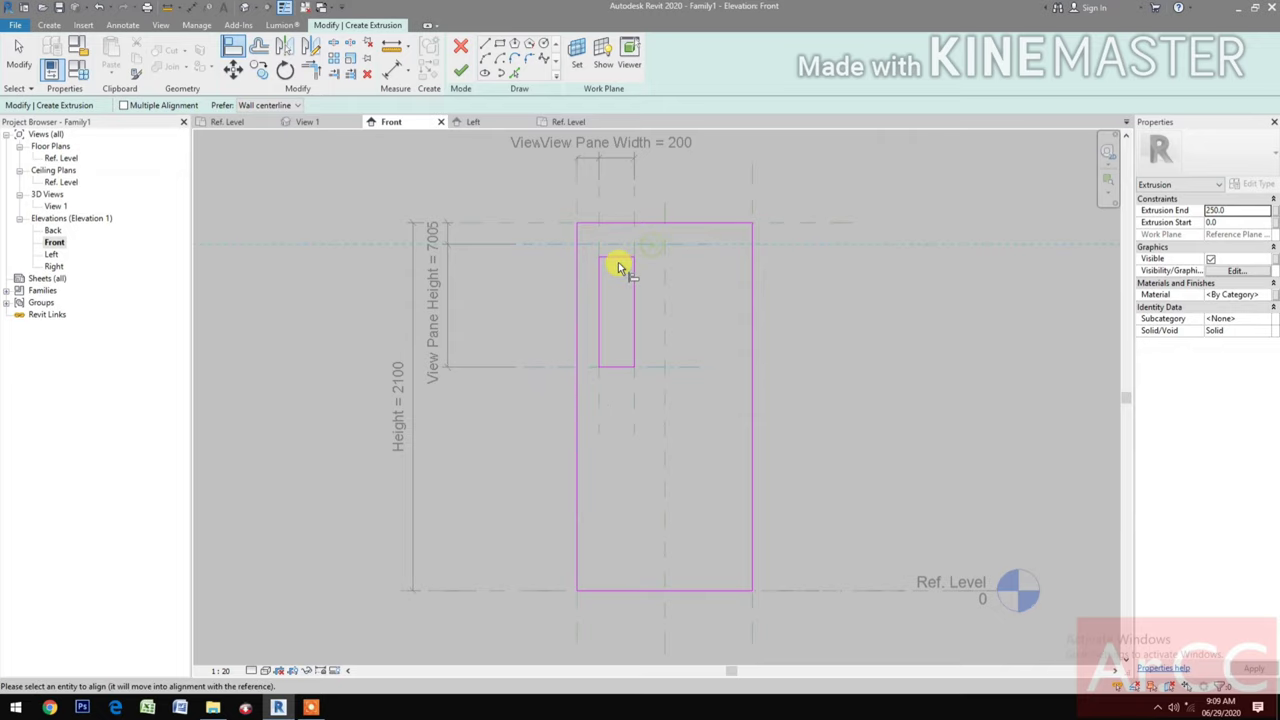
pyautogui.click(617, 258)
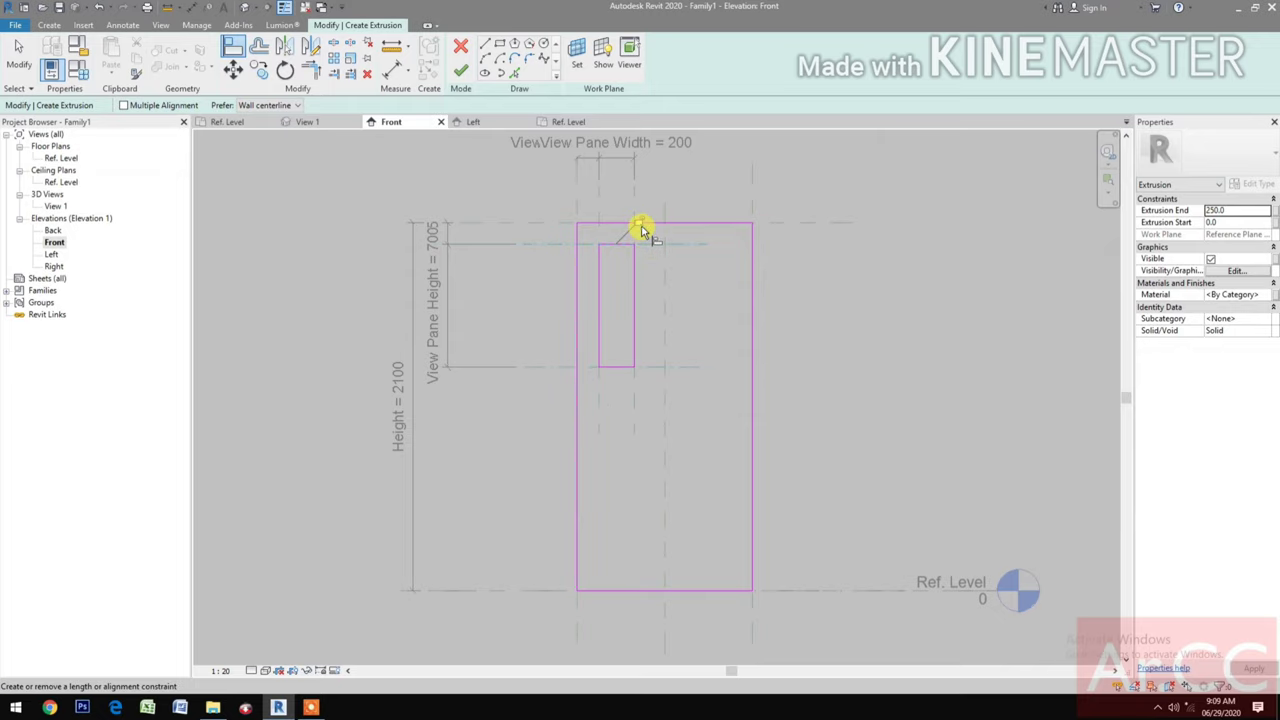
pyautogui.scroll(-1, 694, 409)
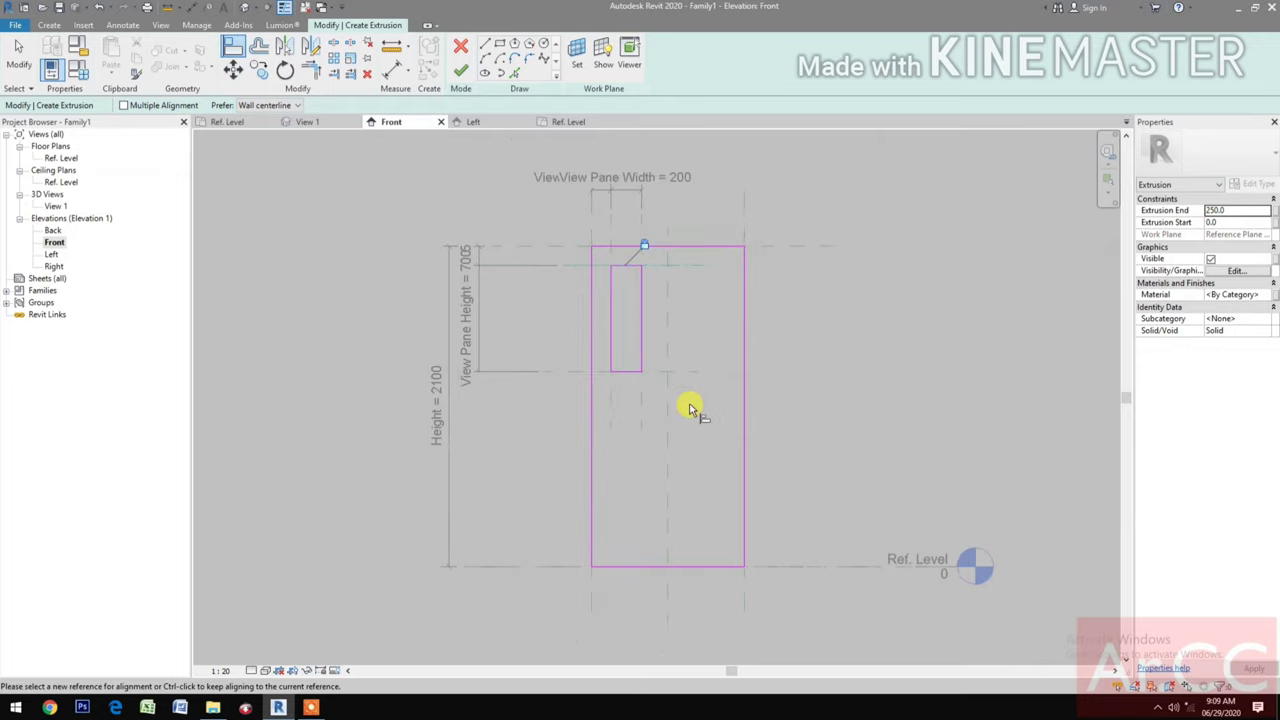
pyautogui.click(461, 74)
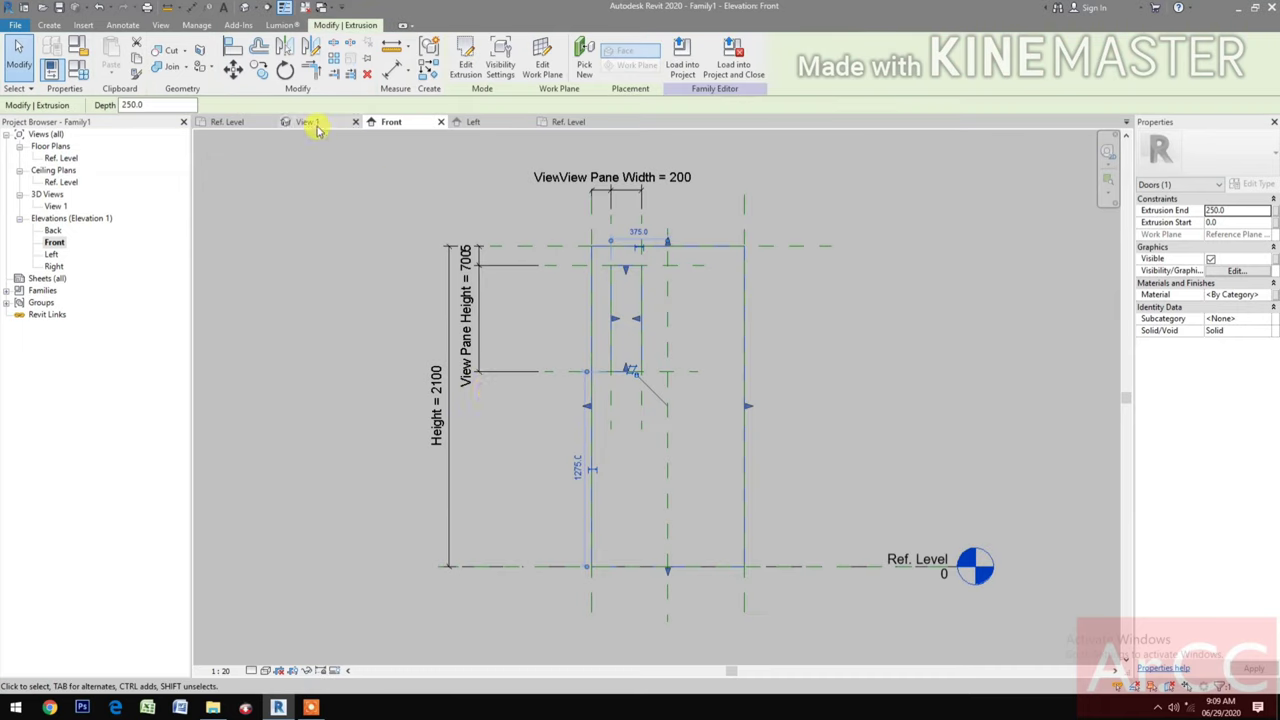
# - In the Ref. Level plan, drag the door extrusion's face to change its thickness, dismissing the constraint error
pyautogui.click(566, 122)
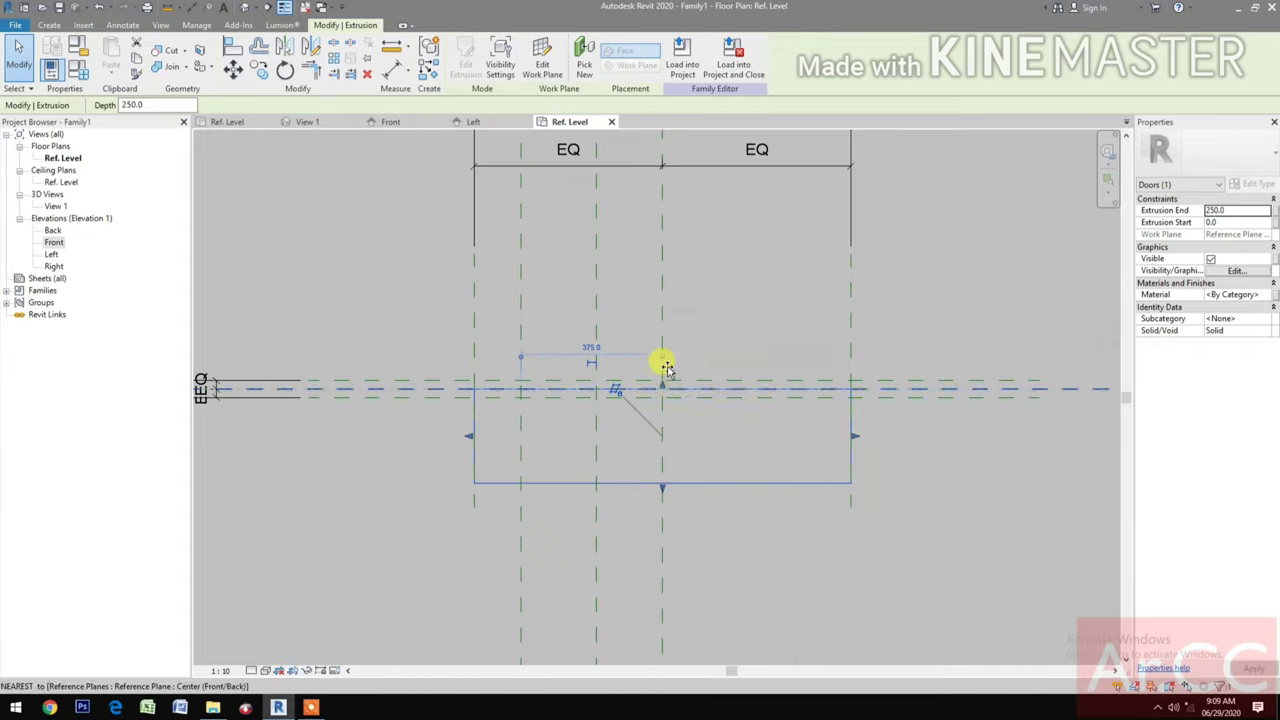
pyautogui.click(677, 306)
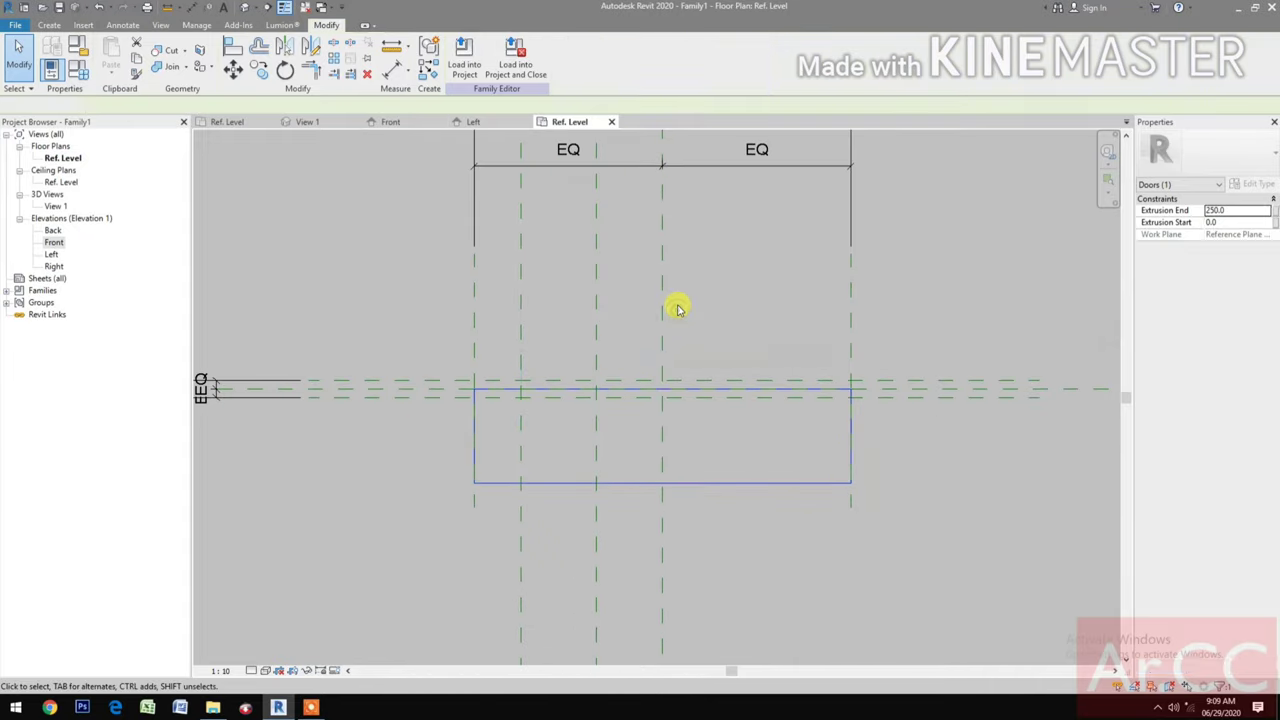
pyautogui.click(646, 483)
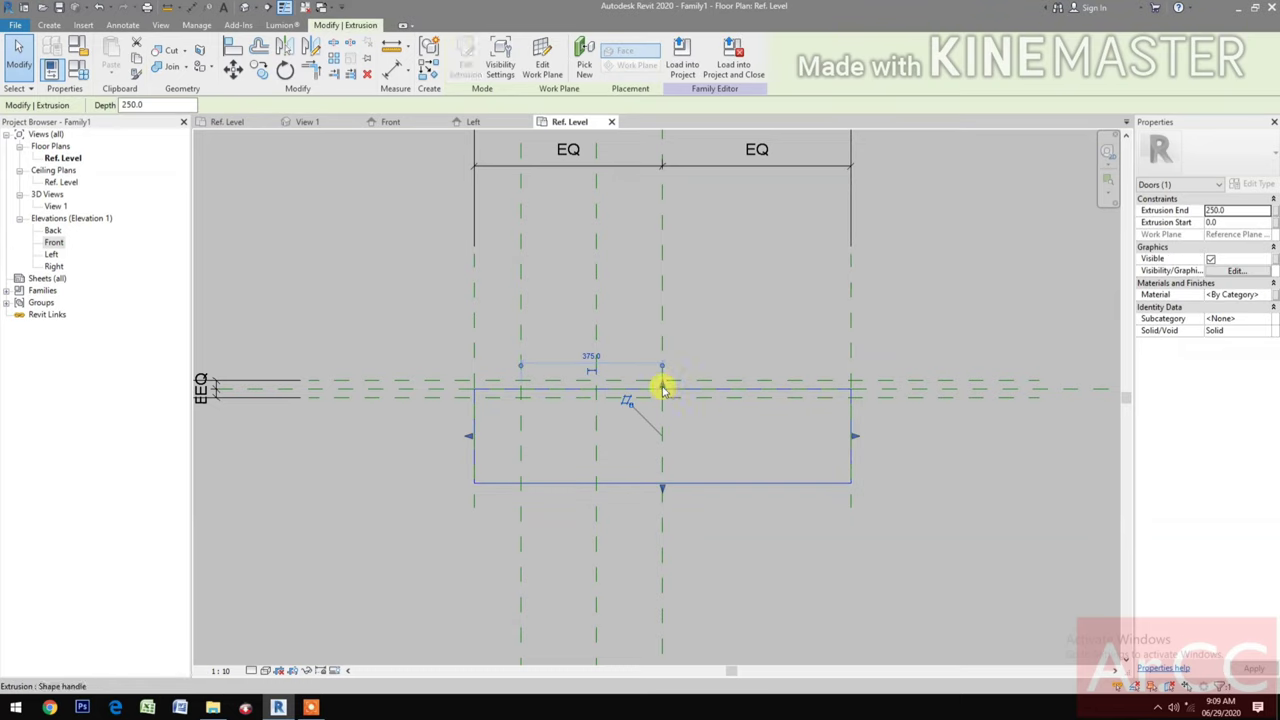
pyautogui.moveTo(663, 388); pyautogui.dragTo(663, 330)
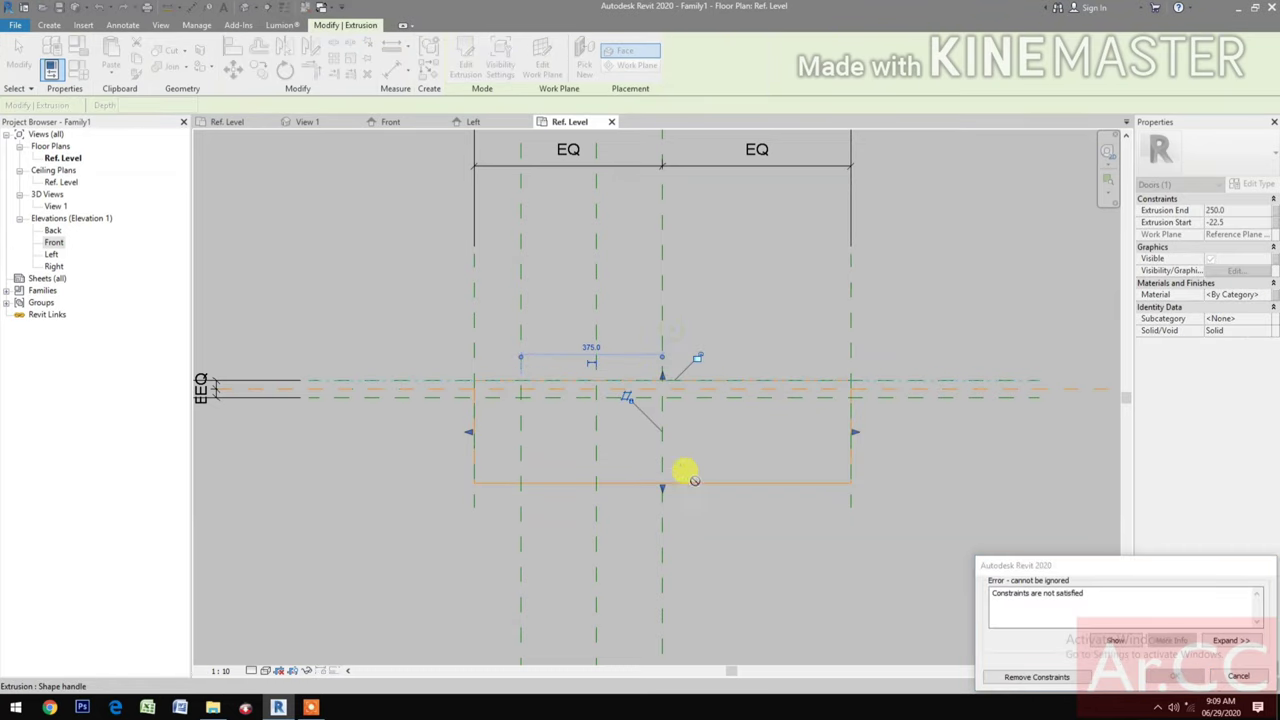
pyautogui.click(1222, 677)
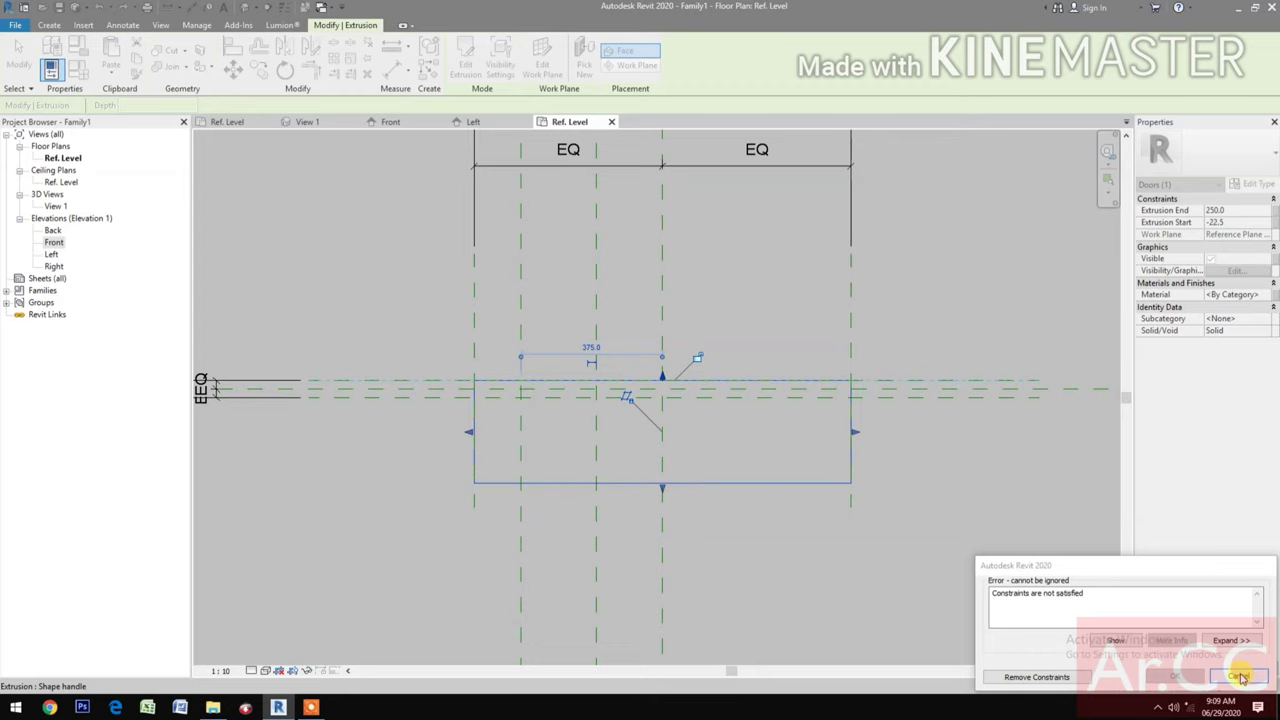
pyautogui.scroll(2, 683, 423)
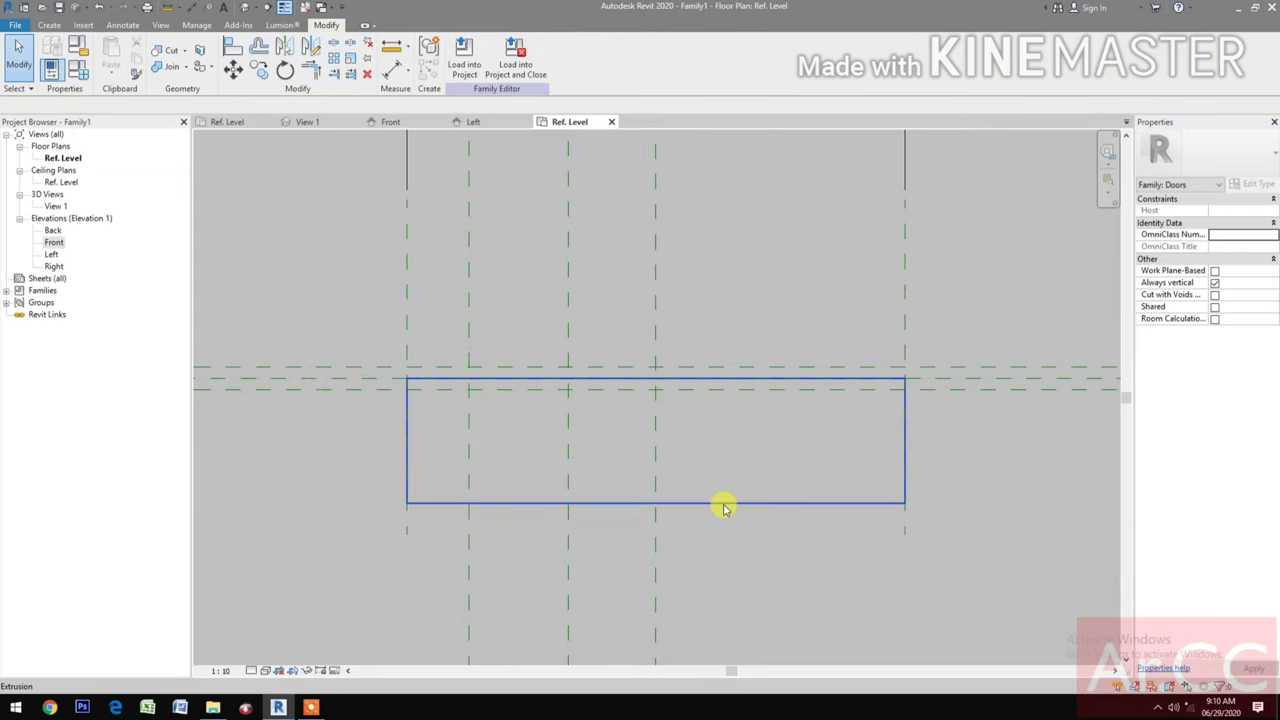
# - Stretch the panel face again, removing the blocking constraints so the extrusion starts at -7.6
pyautogui.click(724, 504)
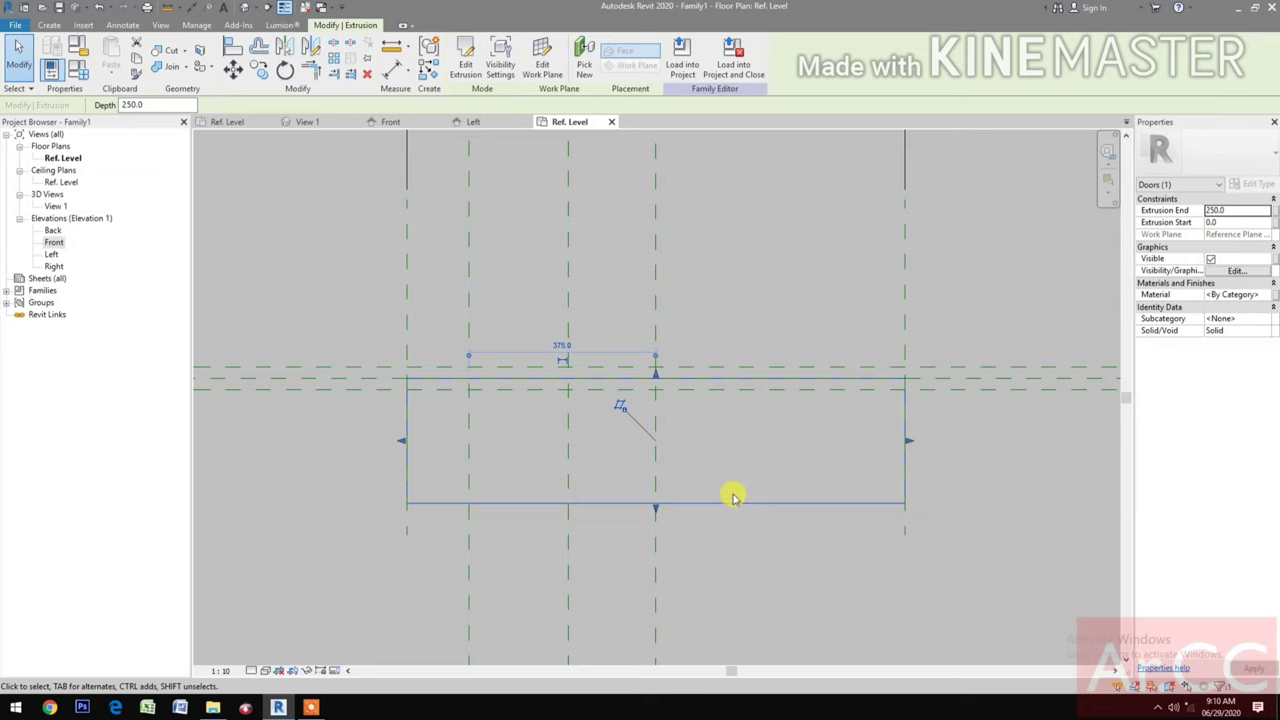
pyautogui.moveTo(657, 377); pyautogui.dragTo(650, 340)
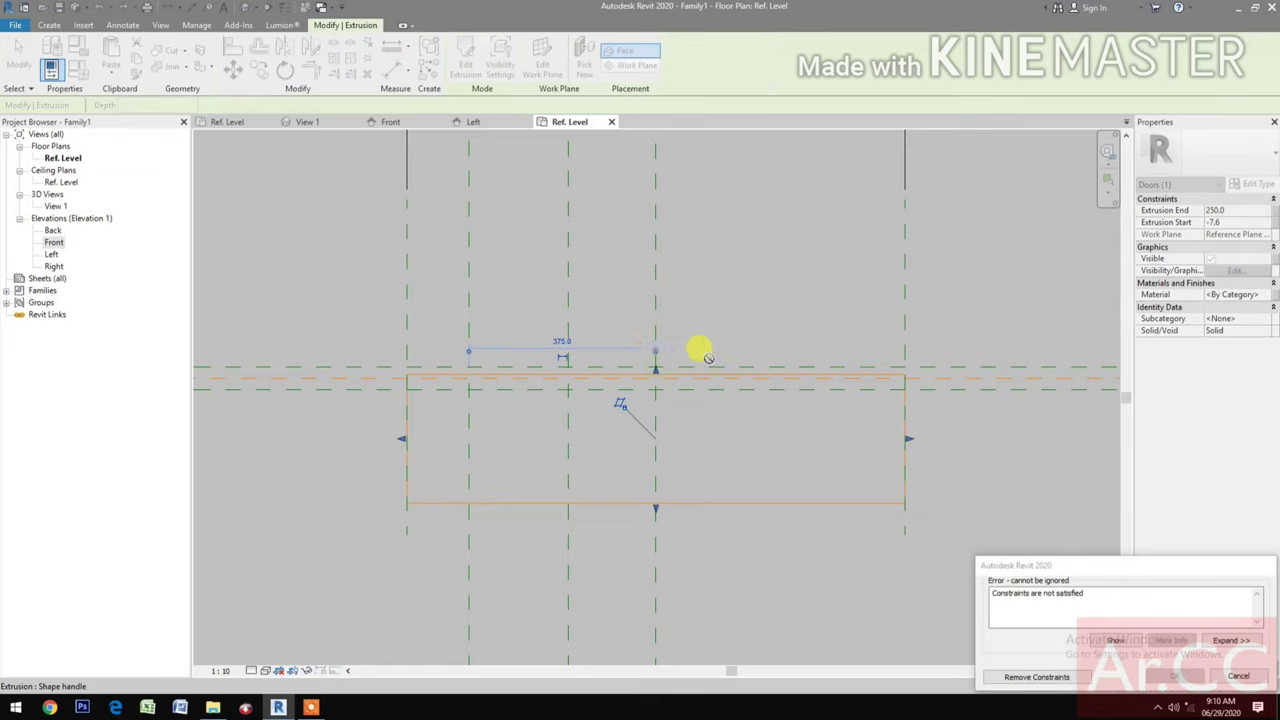
pyautogui.click(1030, 680)
pyautogui.click(700, 429)
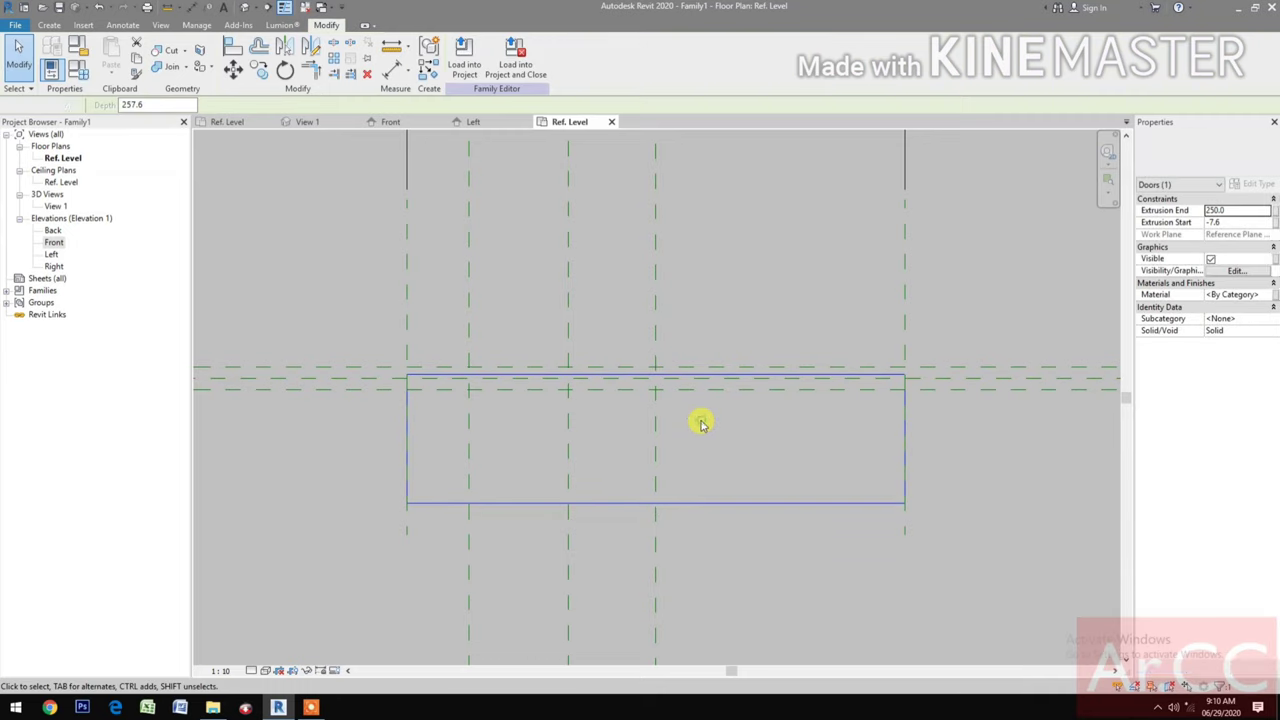
pyautogui.scroll(-1, 705, 443)
pyautogui.moveTo(707, 445); pyautogui.dragTo(699, 441, button='middle')
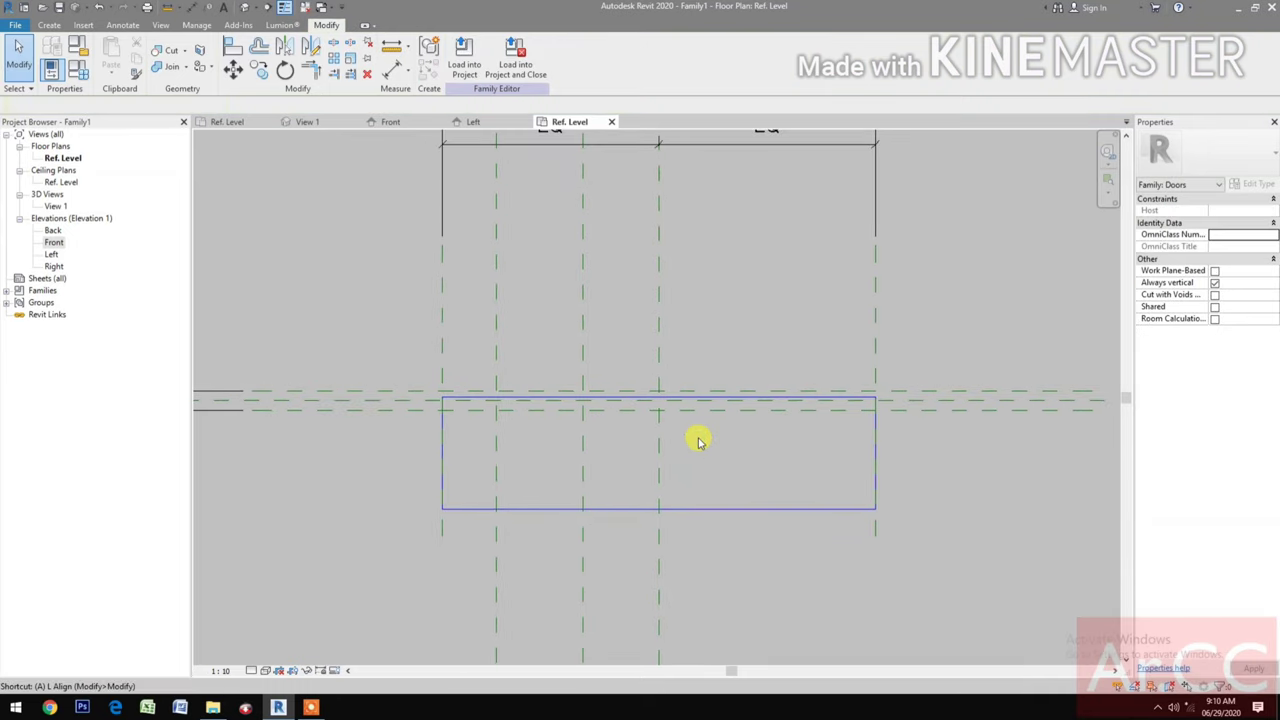
# - Align the panel's front and back edges to the upper and lower 45 thickness reference planes
pyautogui.press('a')
pyautogui.press('l')
pyautogui.scroll(-1, 731, 434)
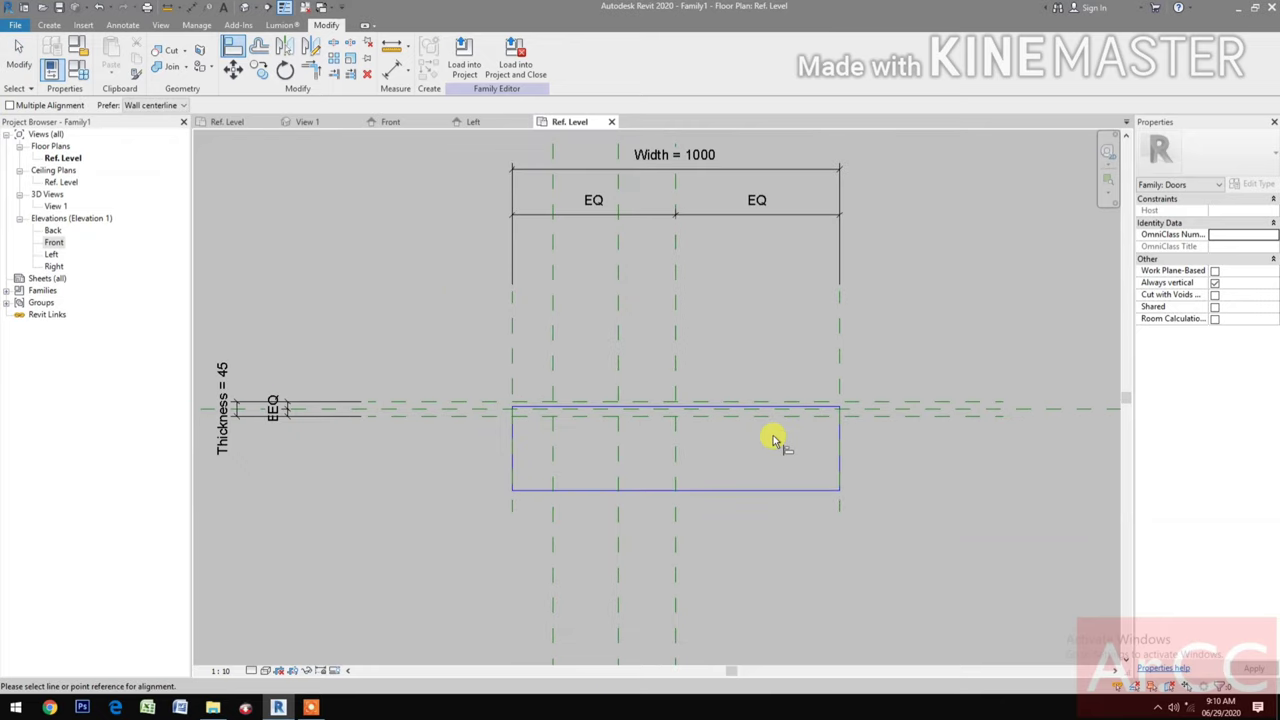
pyautogui.click(904, 403)
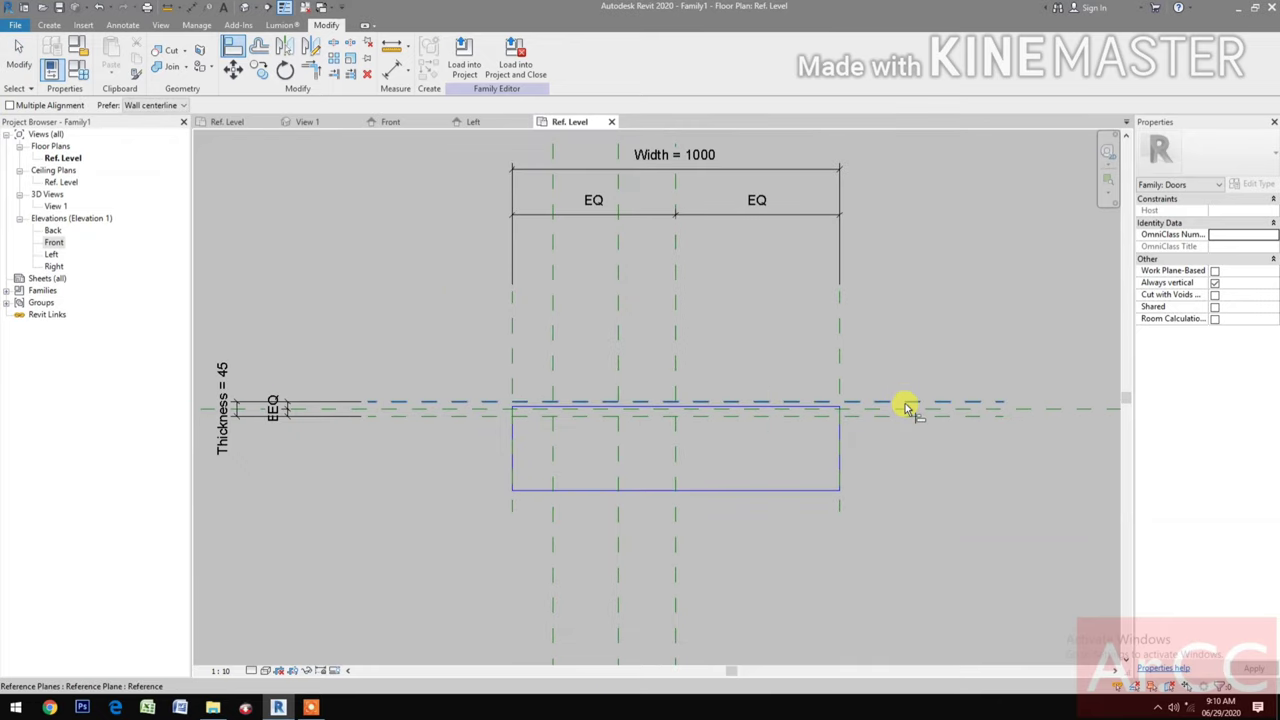
pyautogui.click(731, 408)
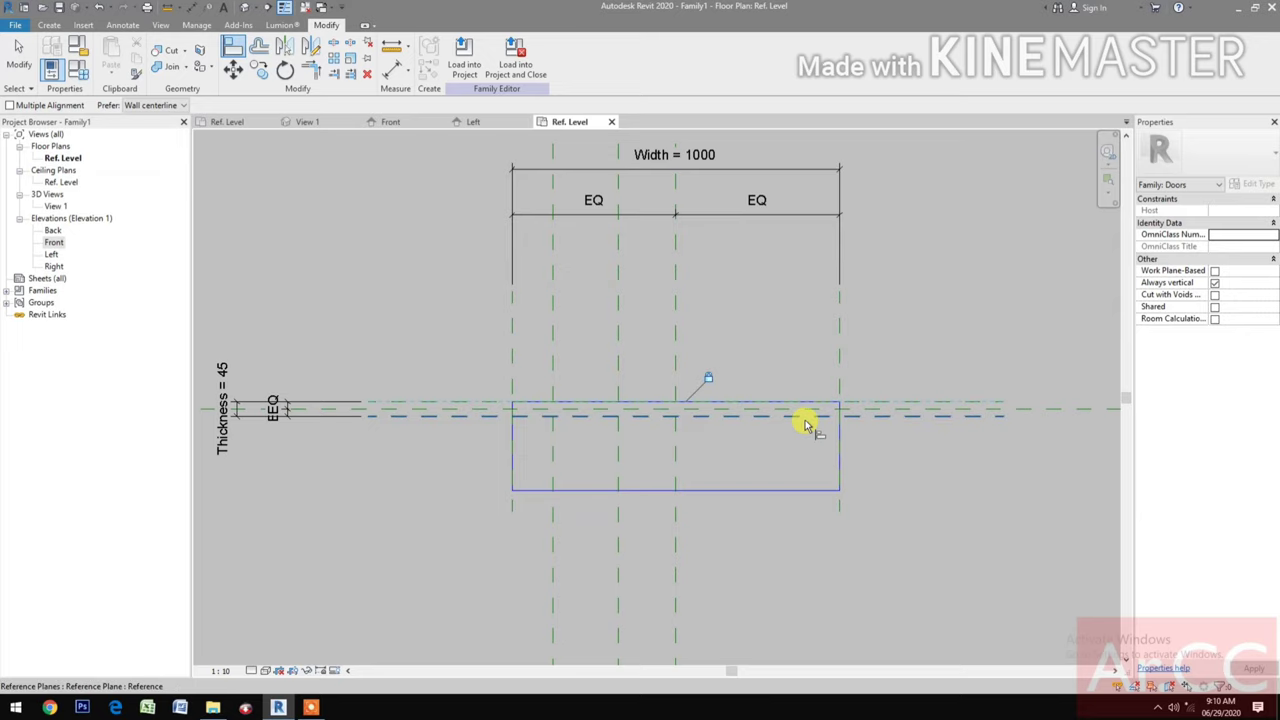
pyautogui.click(805, 421)
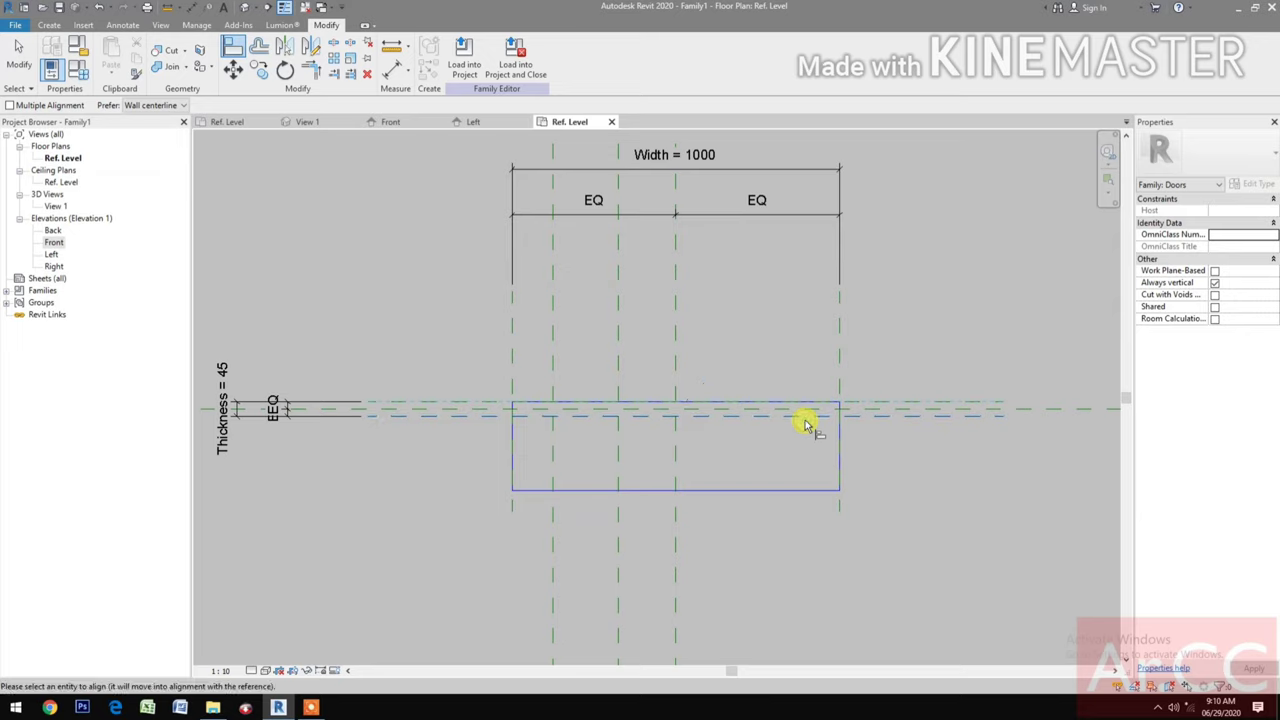
pyautogui.click(762, 491)
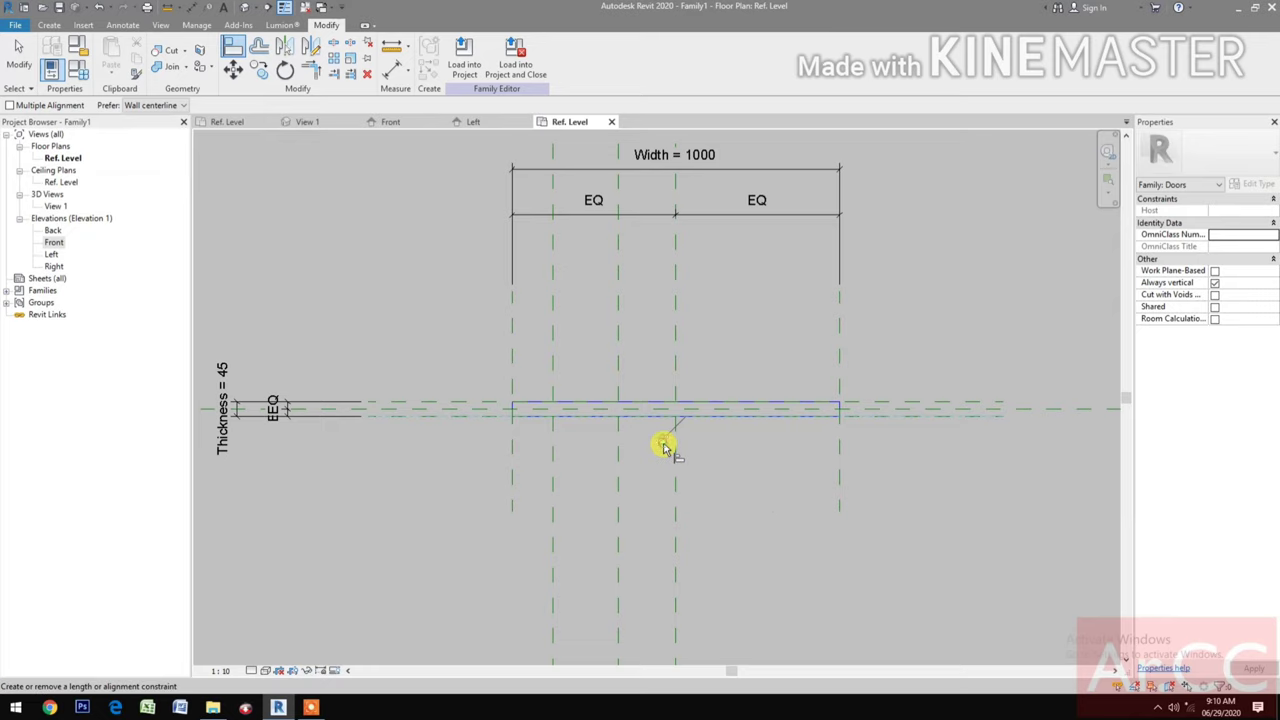
pyautogui.scroll(-1, 658, 500)
# - Show the door leaf and its vision-pane opening in the Default 3D View, orbiting slightly
pyautogui.press('Escape')
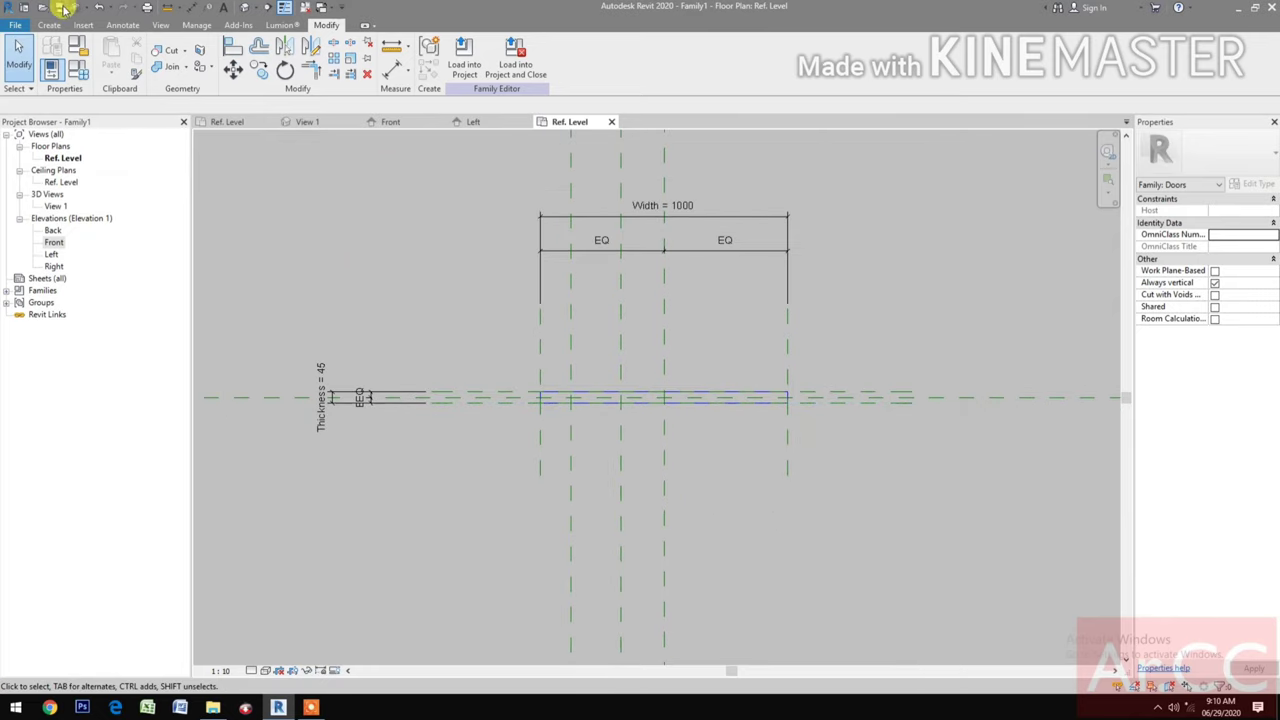
pyautogui.click(245, 10)
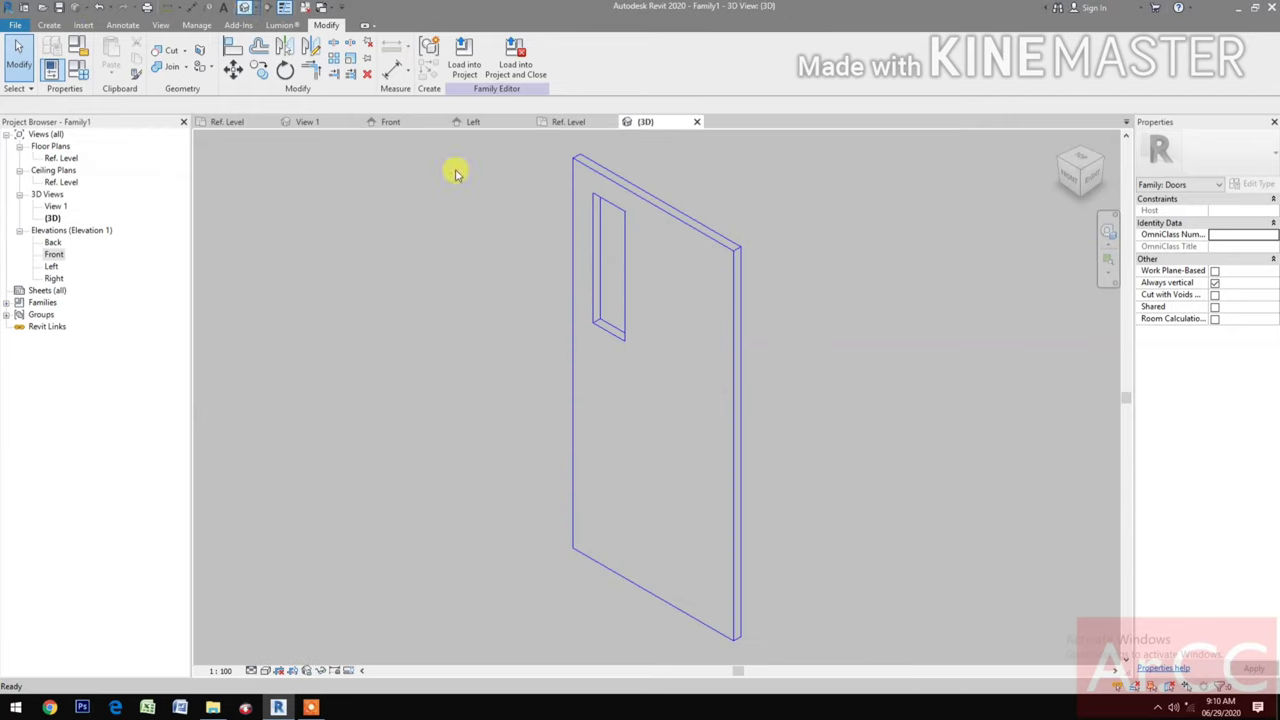
pyautogui.keyDown('shift'); pyautogui.moveTo(620, 574); pyautogui.dragTo(655, 582, button='middle'); pyautogui.keyUp('shift')
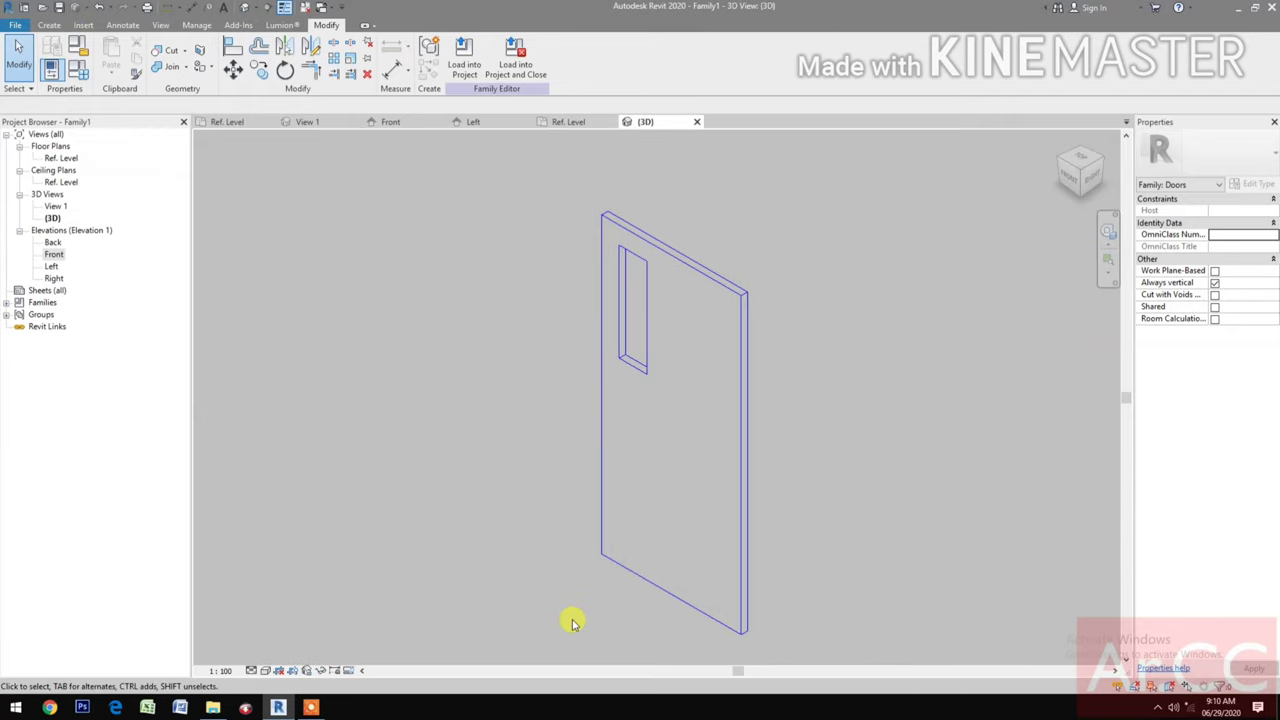
# - Change the Doors line colour in Object Styles from blue to black via VV
pyautogui.press('v')
pyautogui.press('v')
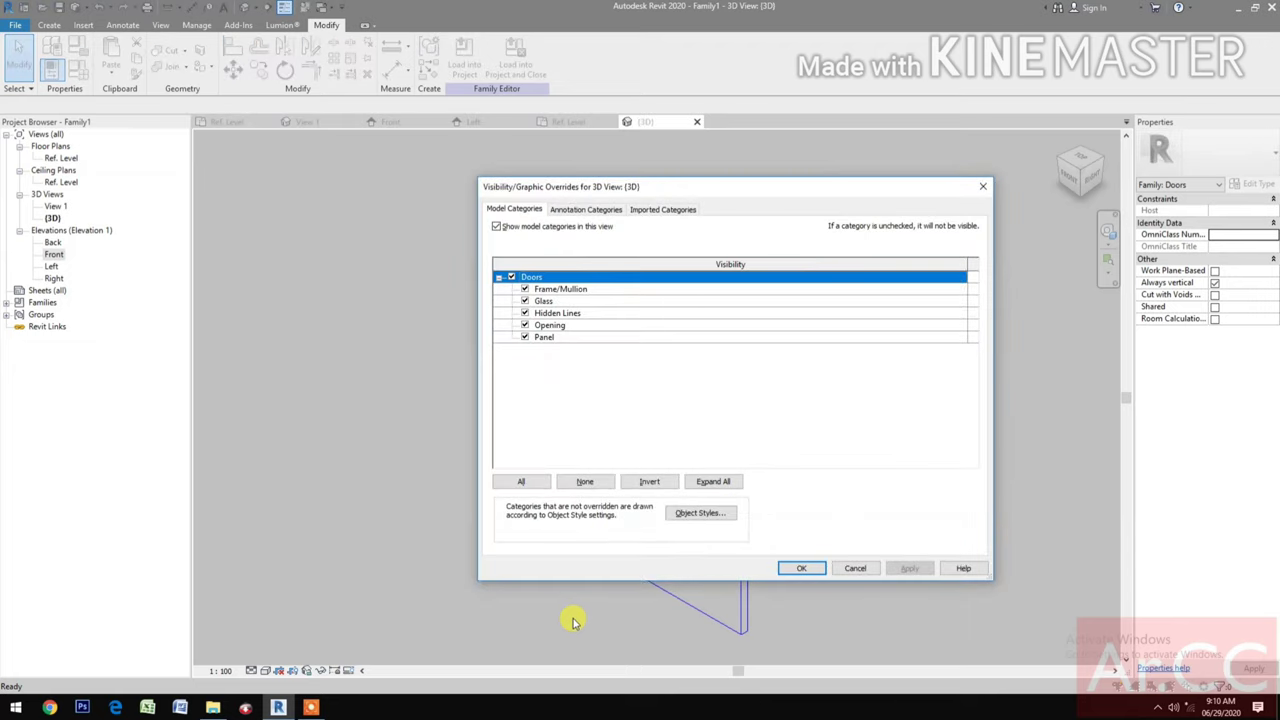
pyautogui.click(699, 514)
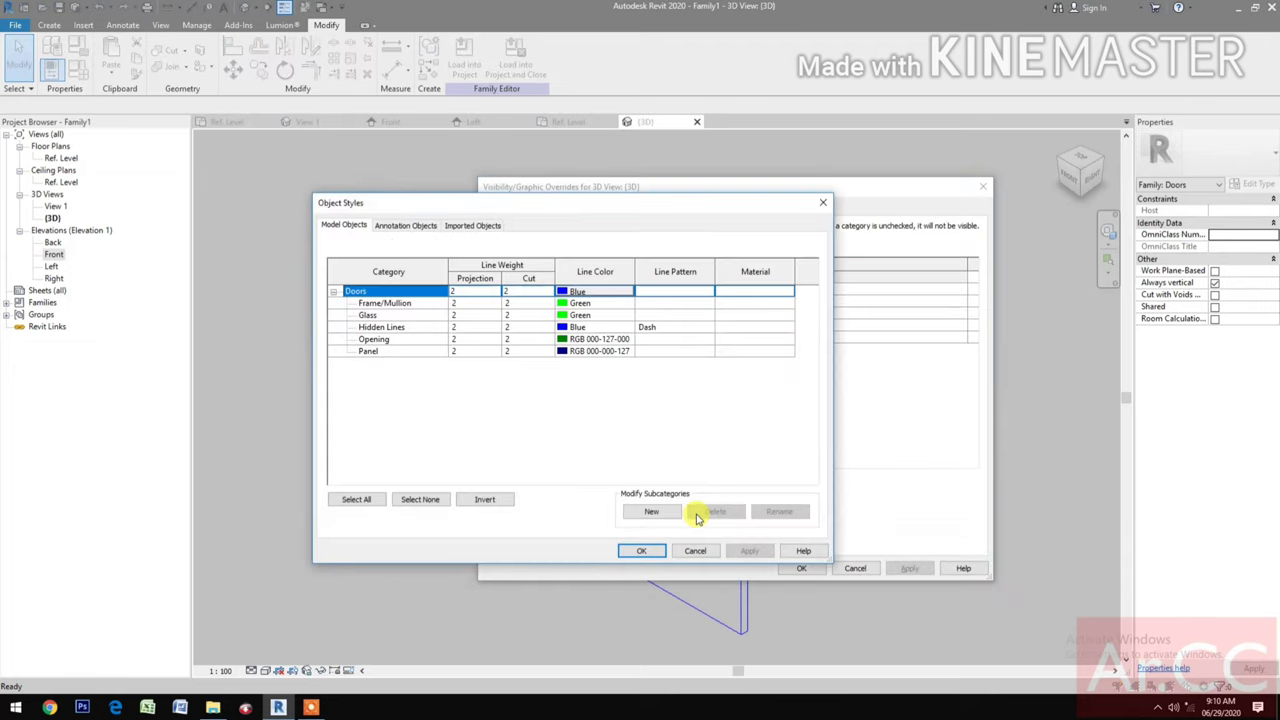
pyautogui.click(580, 292)
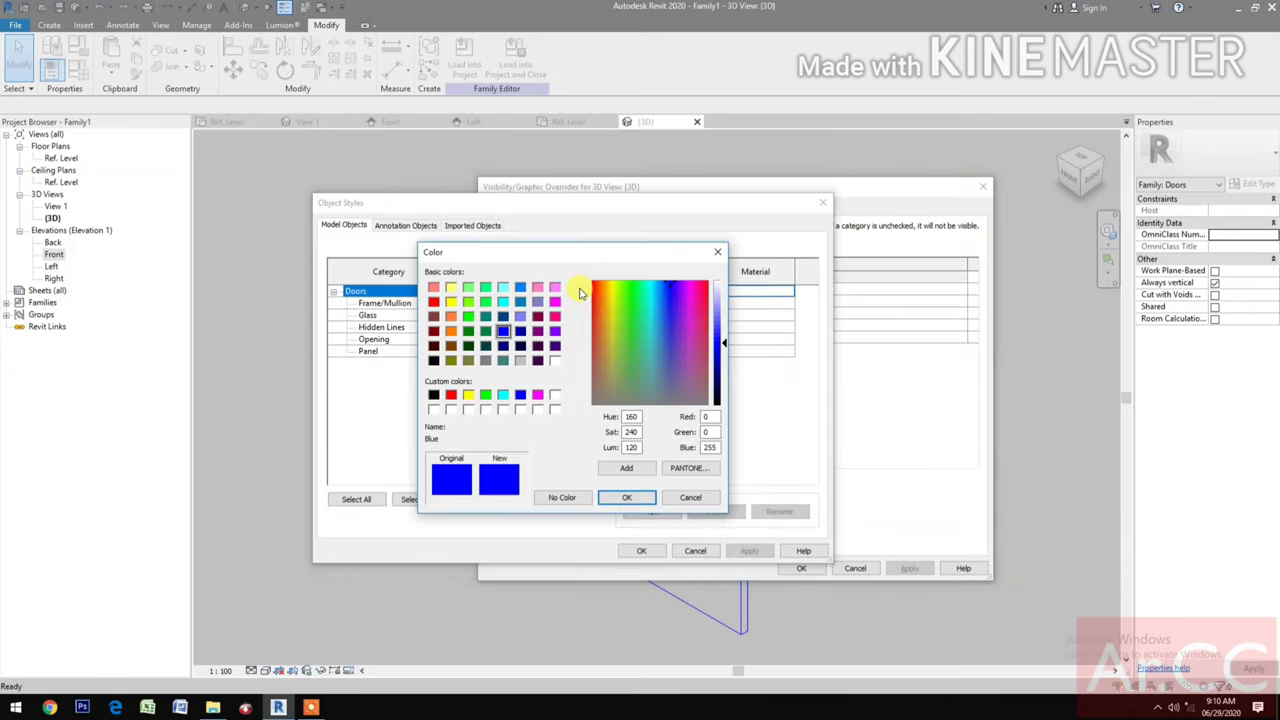
pyautogui.click(433, 394)
pyautogui.click(623, 499)
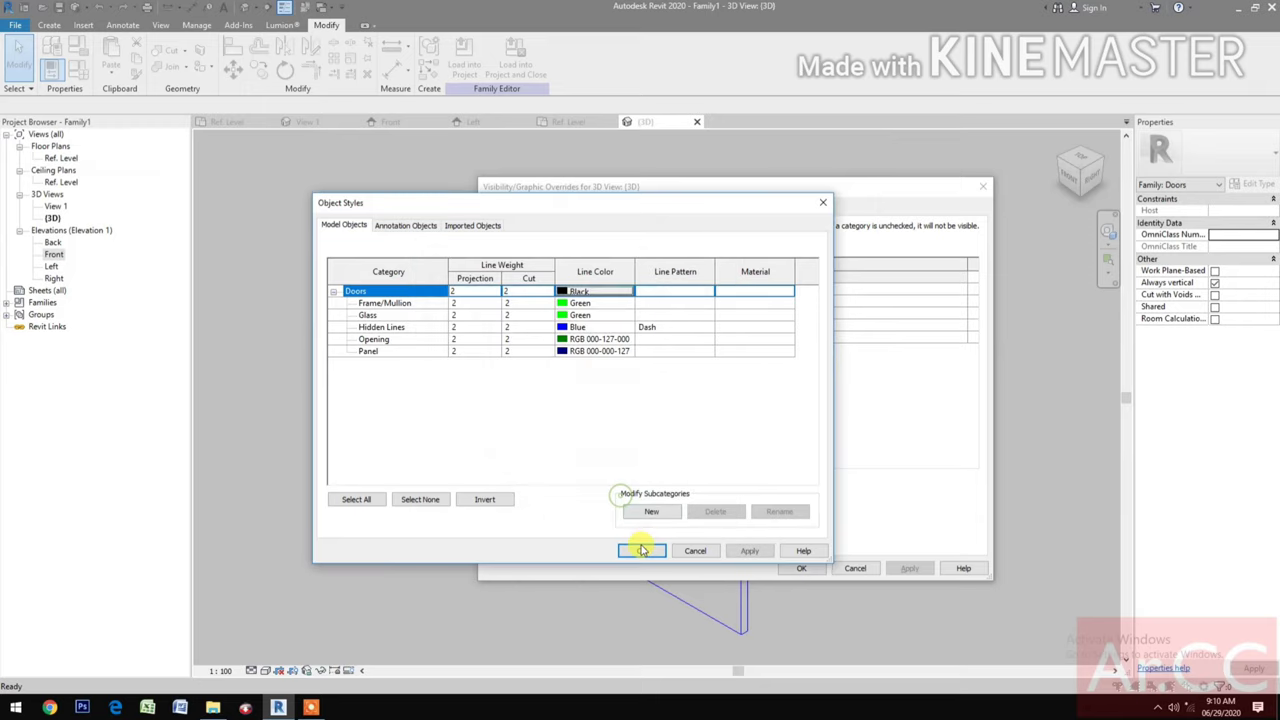
pyautogui.click(643, 550)
pyautogui.click(800, 567)
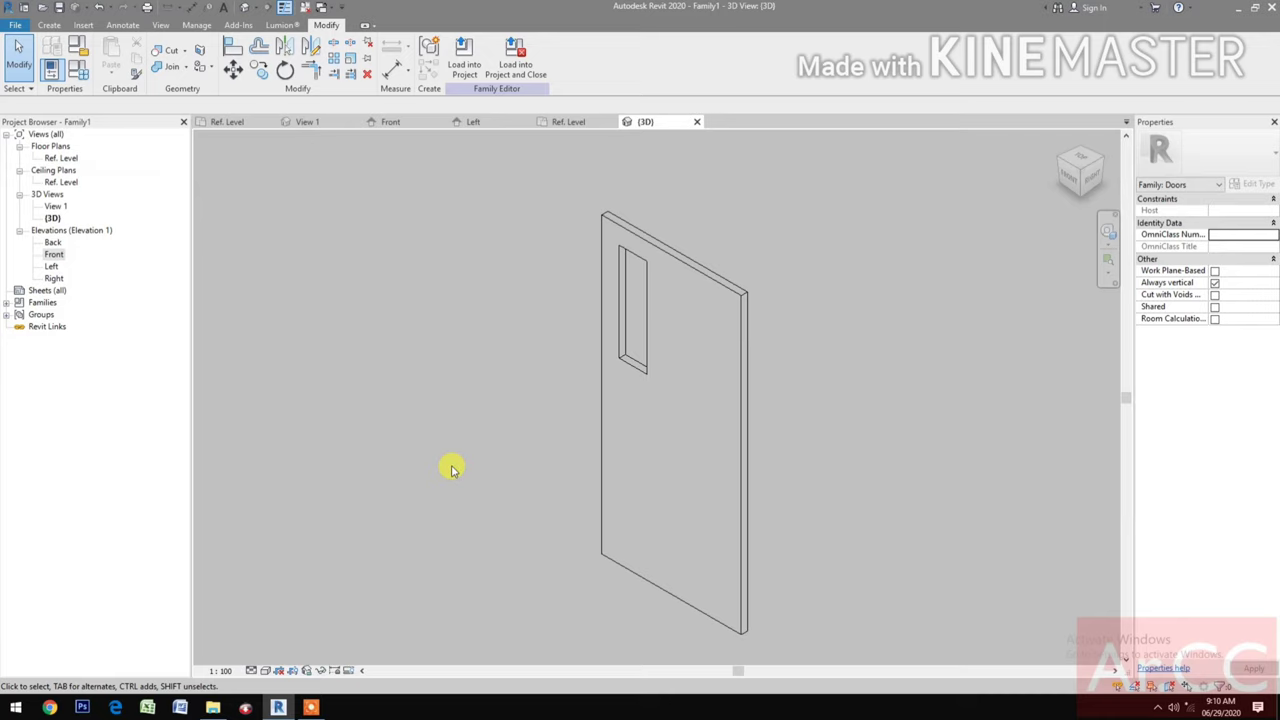
# - Set the View Pane Height parameter to 800 in Family Types
pyautogui.moveTo(455, 470); pyautogui.dragTo(612, 510, button='middle')
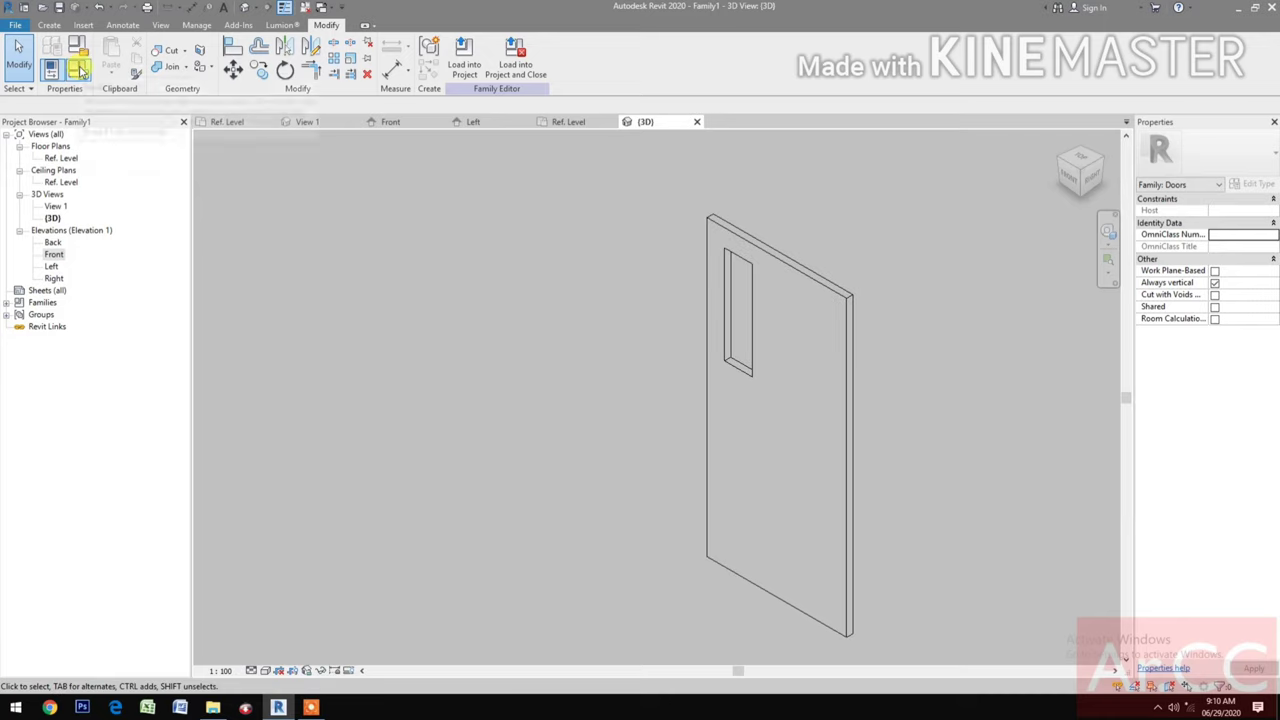
pyautogui.click(78, 68)
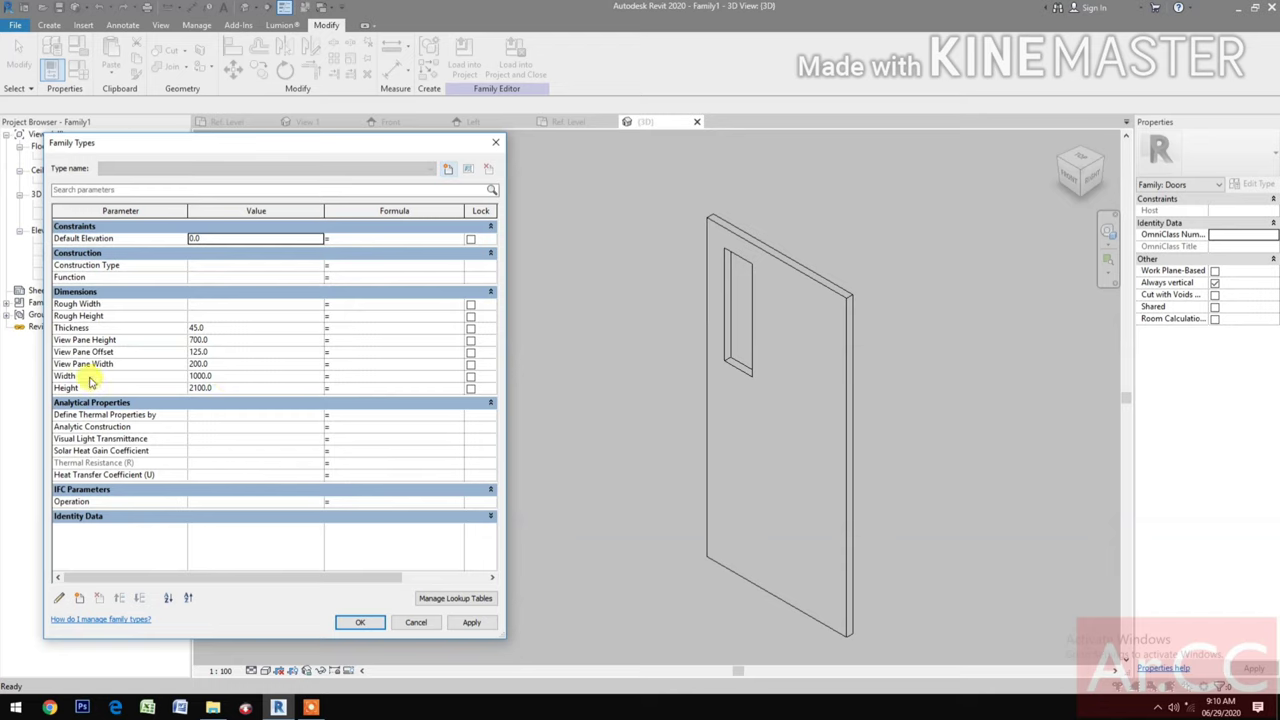
pyautogui.click(238, 340)
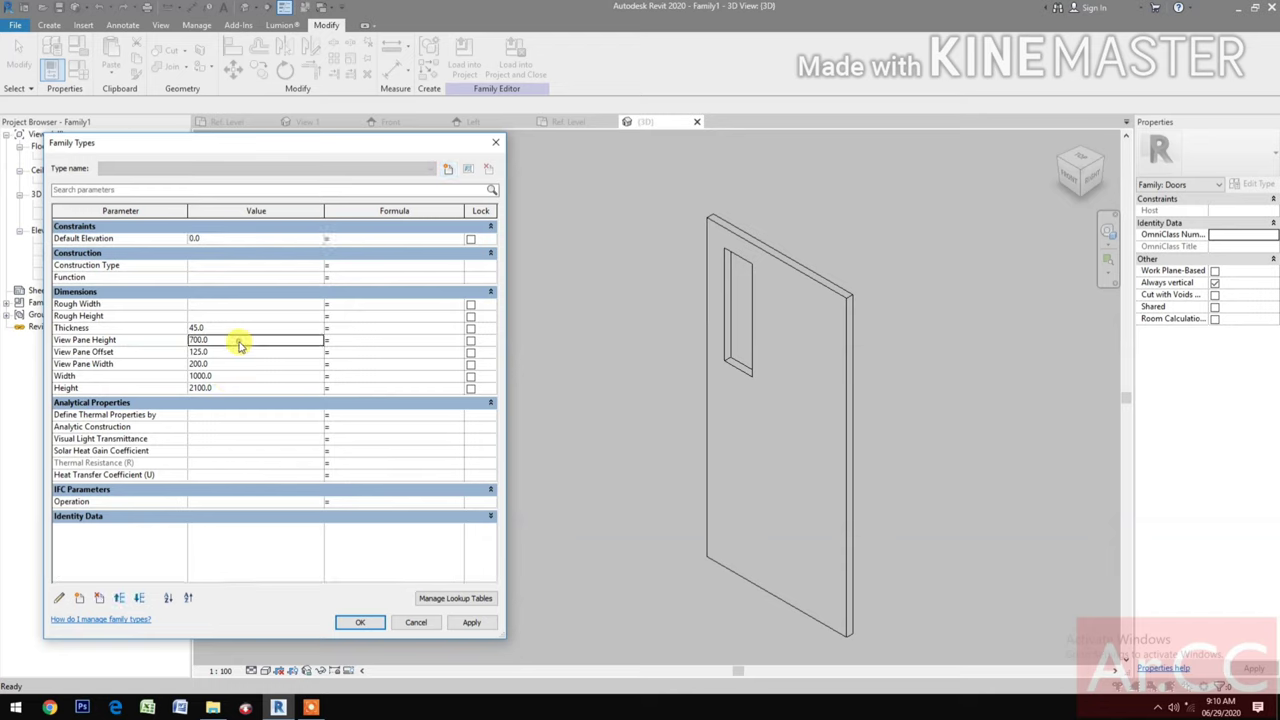
pyautogui.write('800')
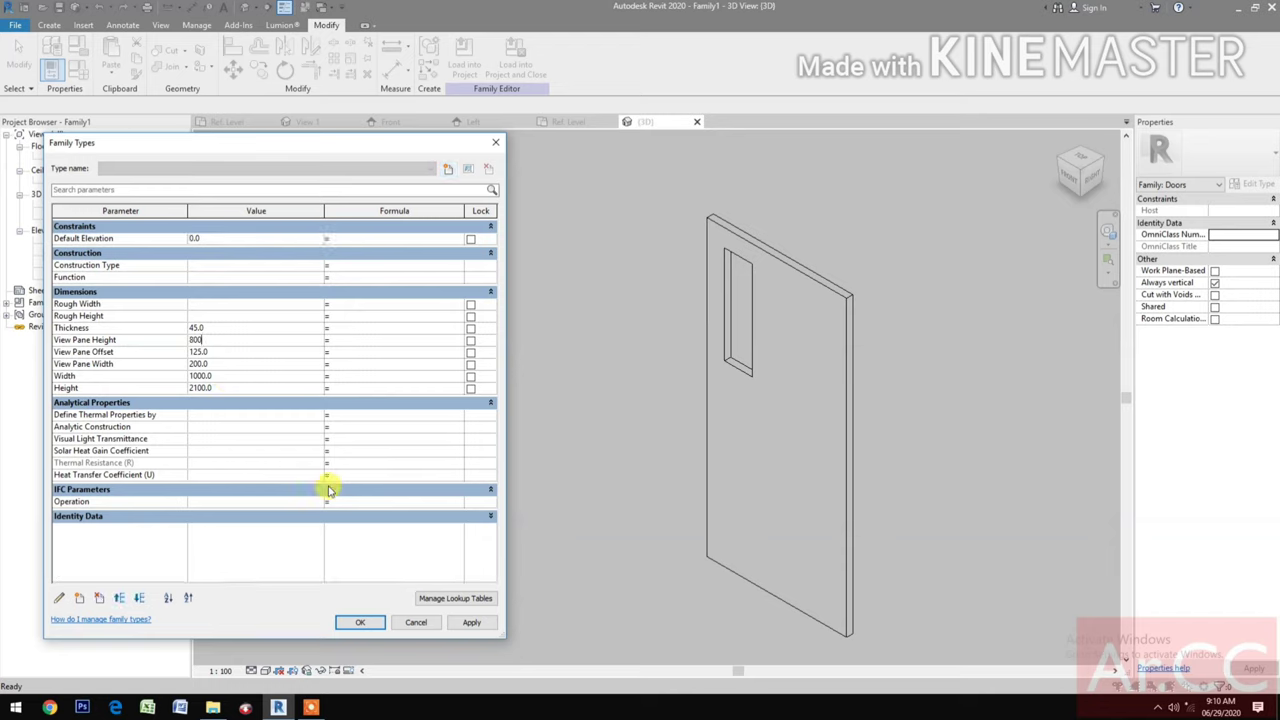
pyautogui.click(472, 623)
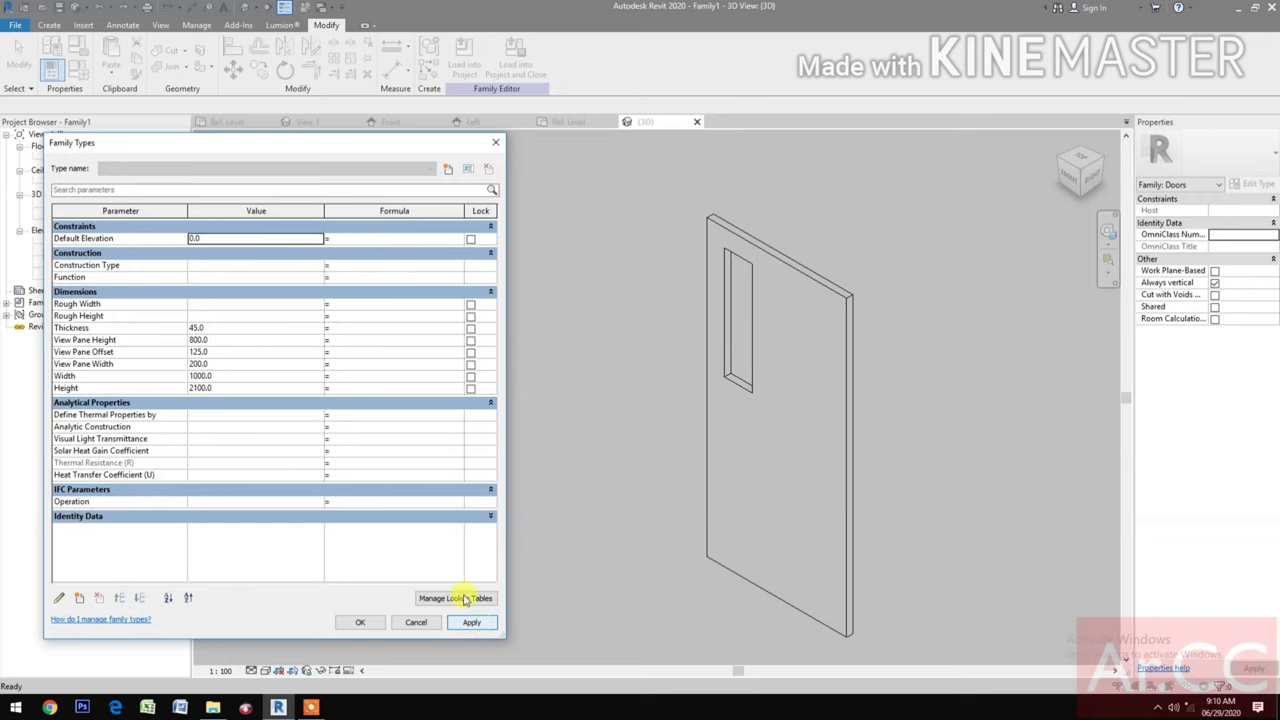
# - Flex the door Width to 800 and back to 1000, then return to the Ref. Level plan
pyautogui.click(257, 380)
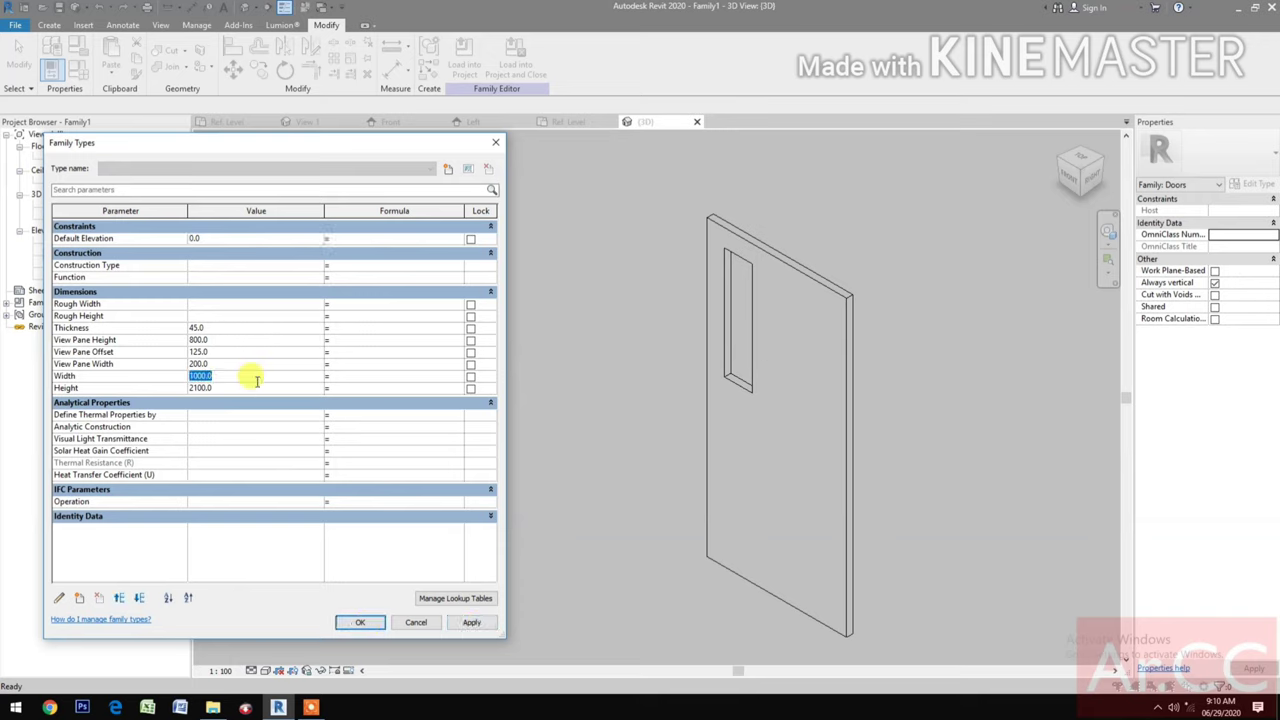
pyautogui.write('800')
pyautogui.click(458, 623)
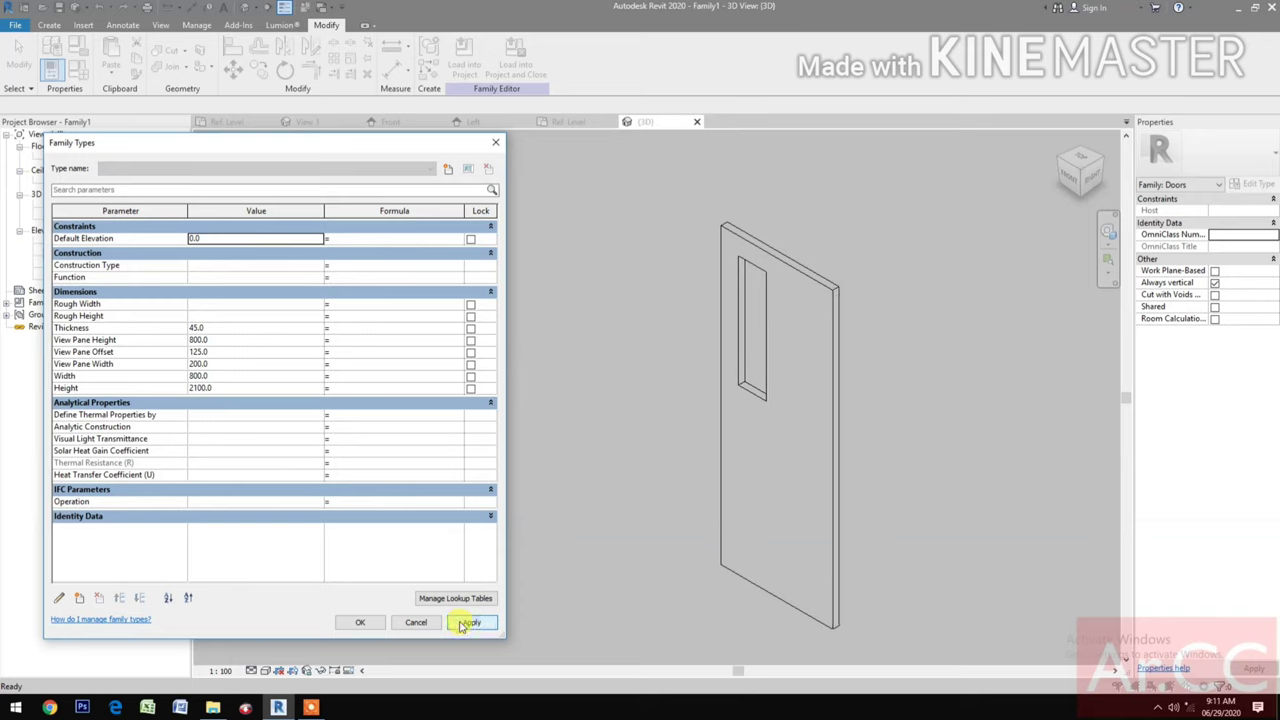
pyautogui.click(239, 375)
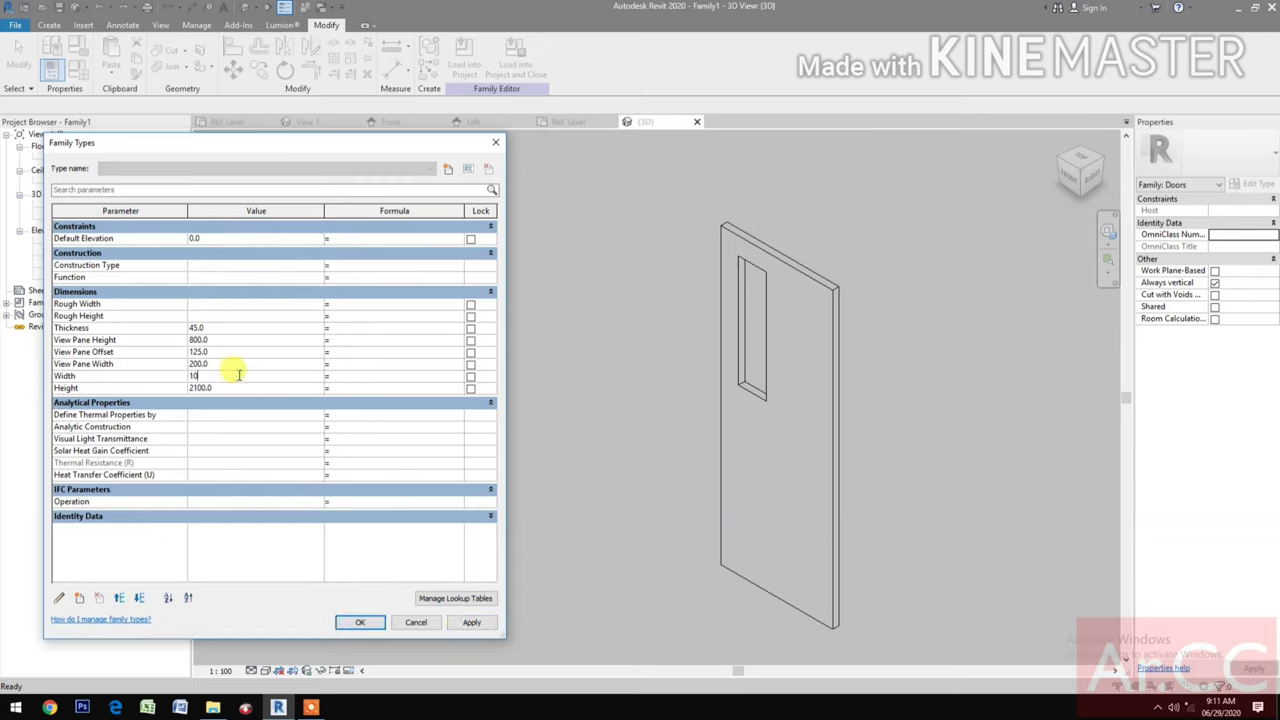
pyautogui.write('1000')
pyautogui.click(469, 624)
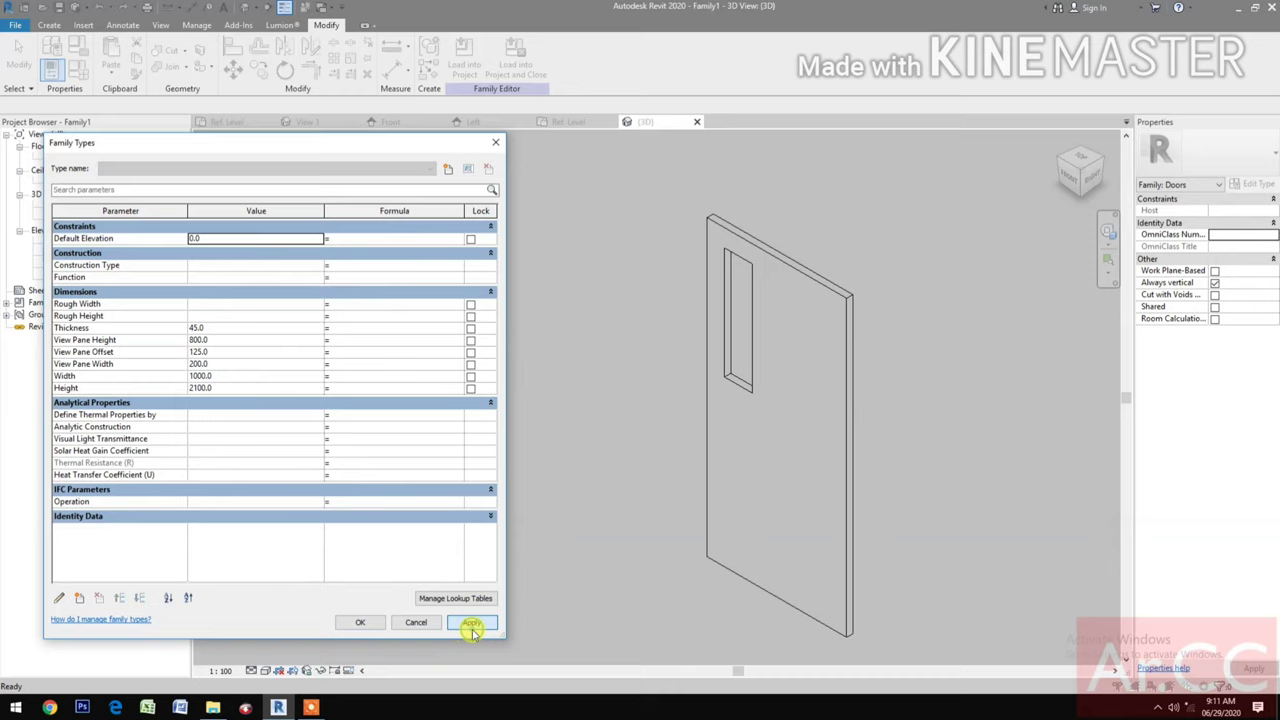
pyautogui.click(366, 622)
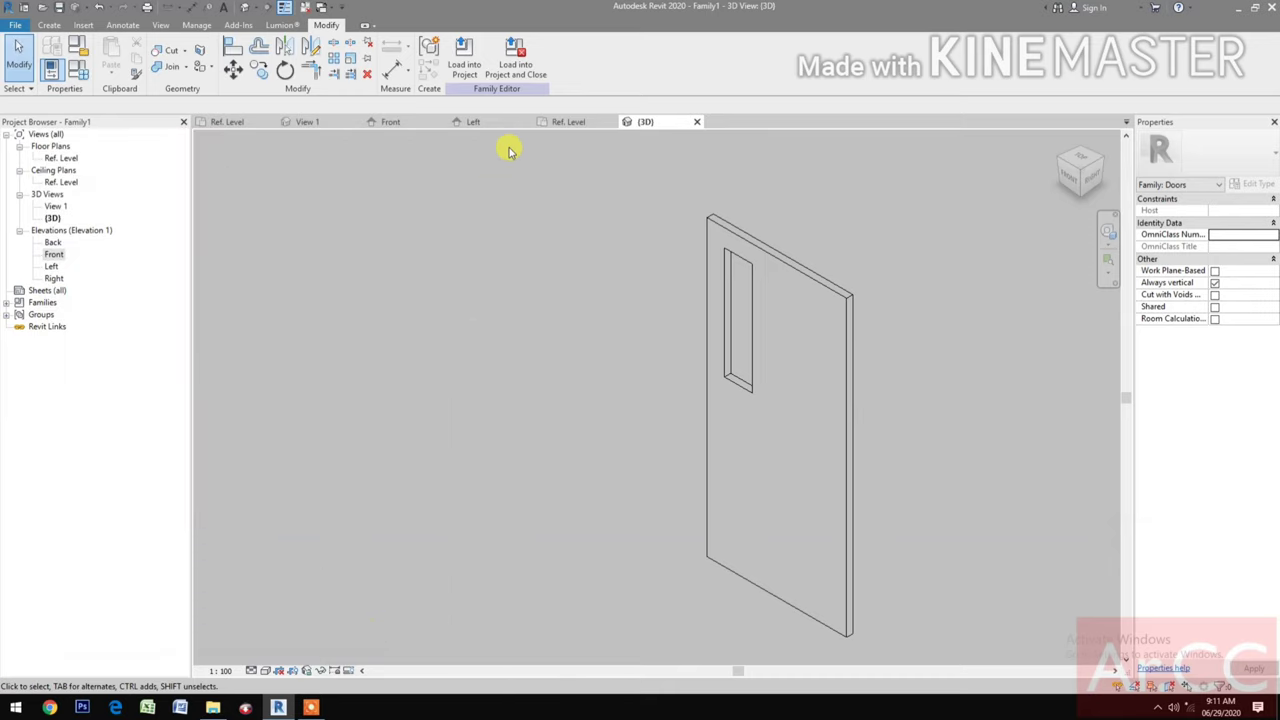
pyautogui.click(567, 123)
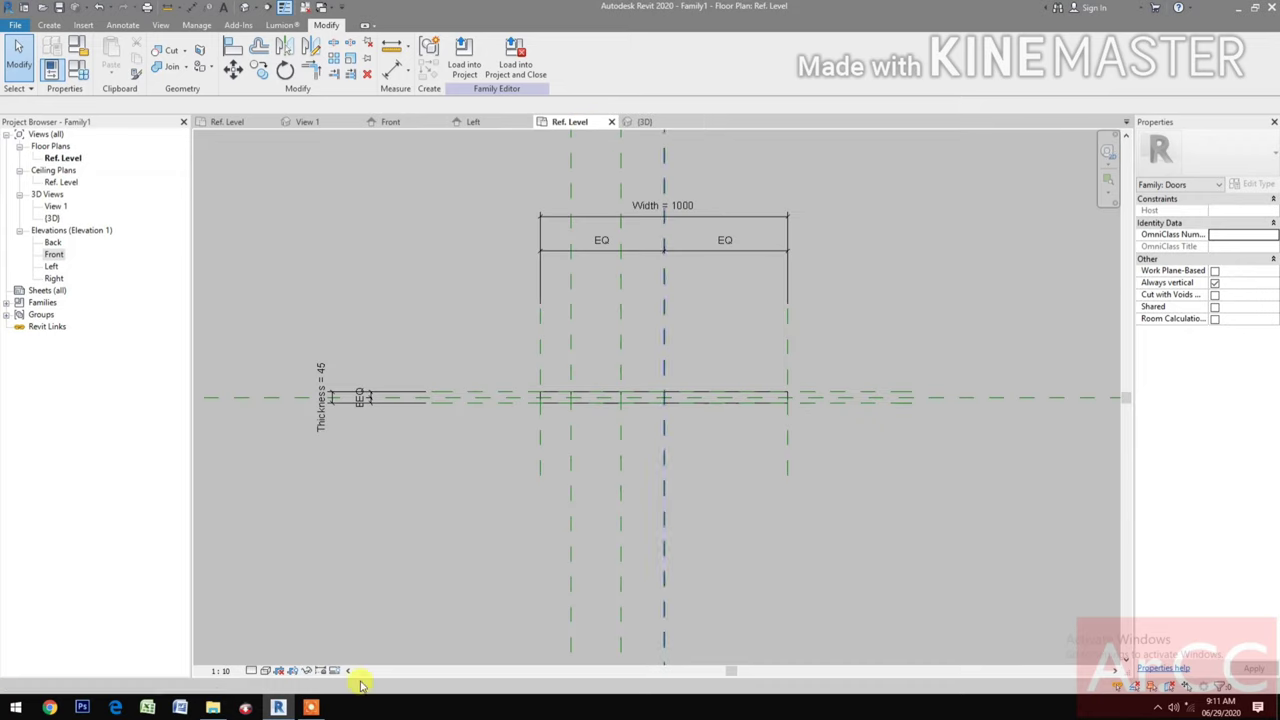
# - Open C_Door Handle.rfa from the door library's Door Components folder in File Explorer
pyautogui.click(211, 708)
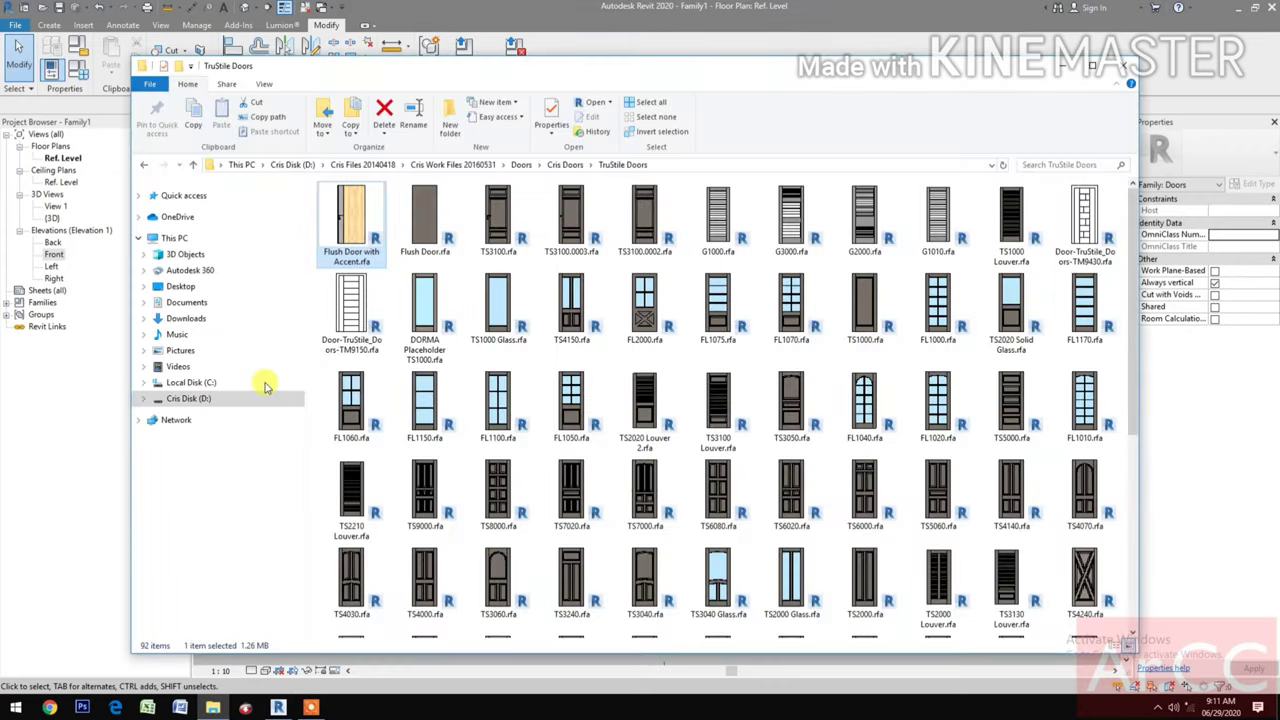
pyautogui.click(189, 164)
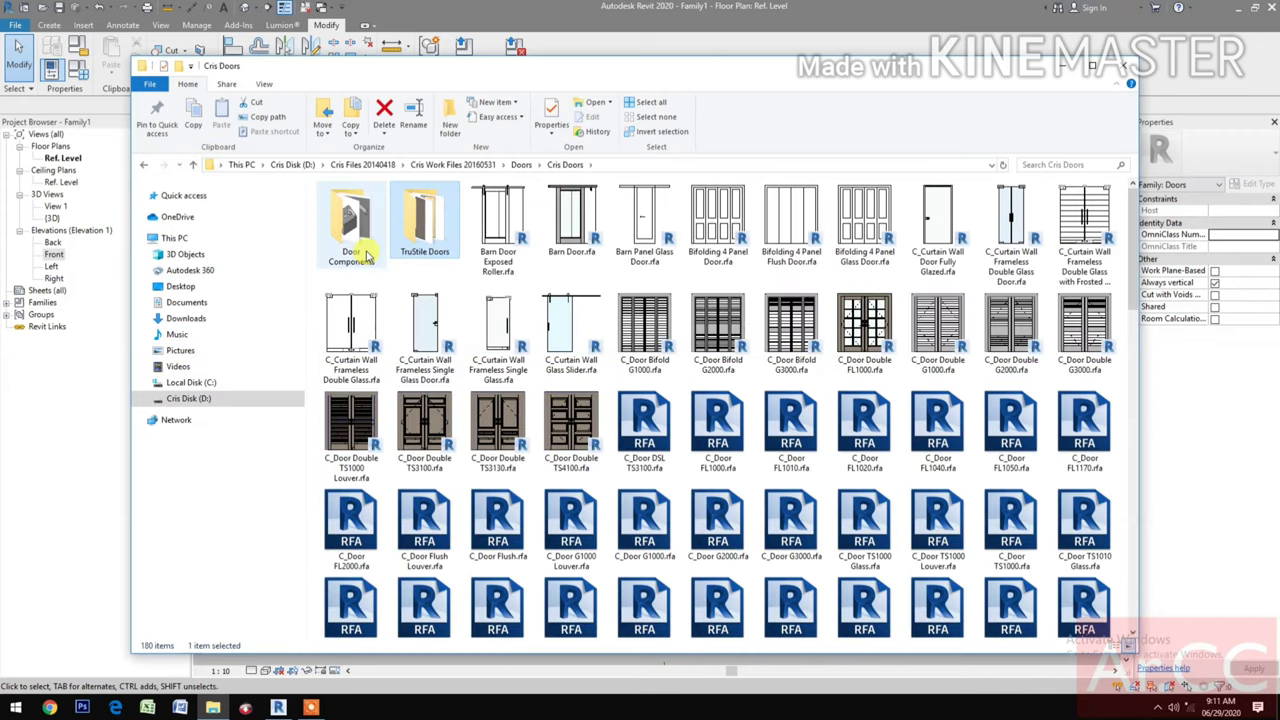
pyautogui.doubleClick(366, 257)
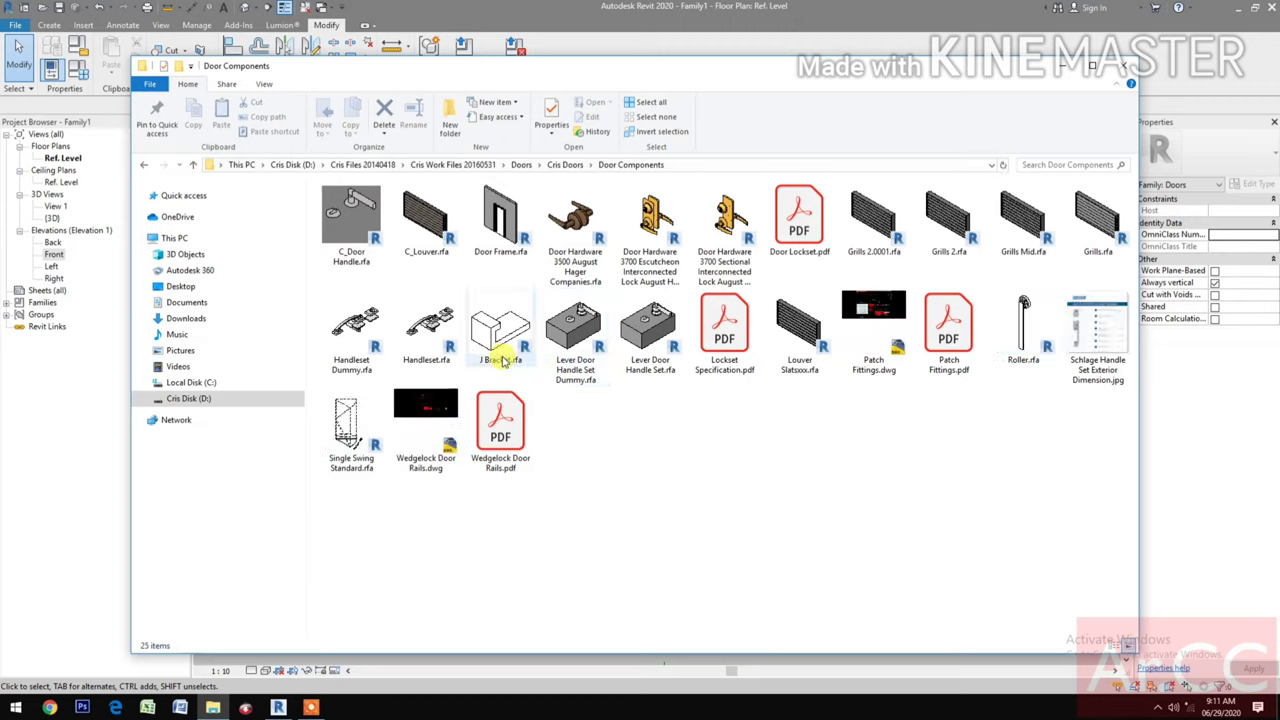
pyautogui.click(366, 237)
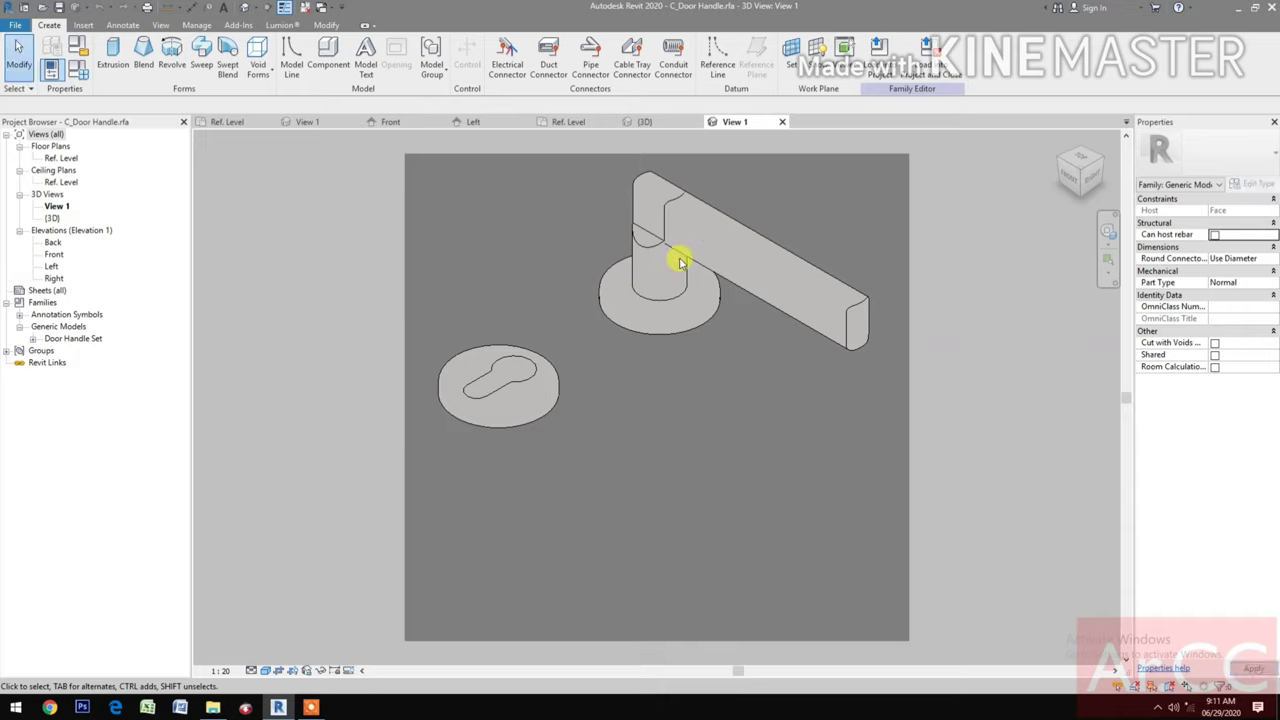
# - Load the C_Door Handle family into the Family1 door family
pyautogui.click(925, 75)
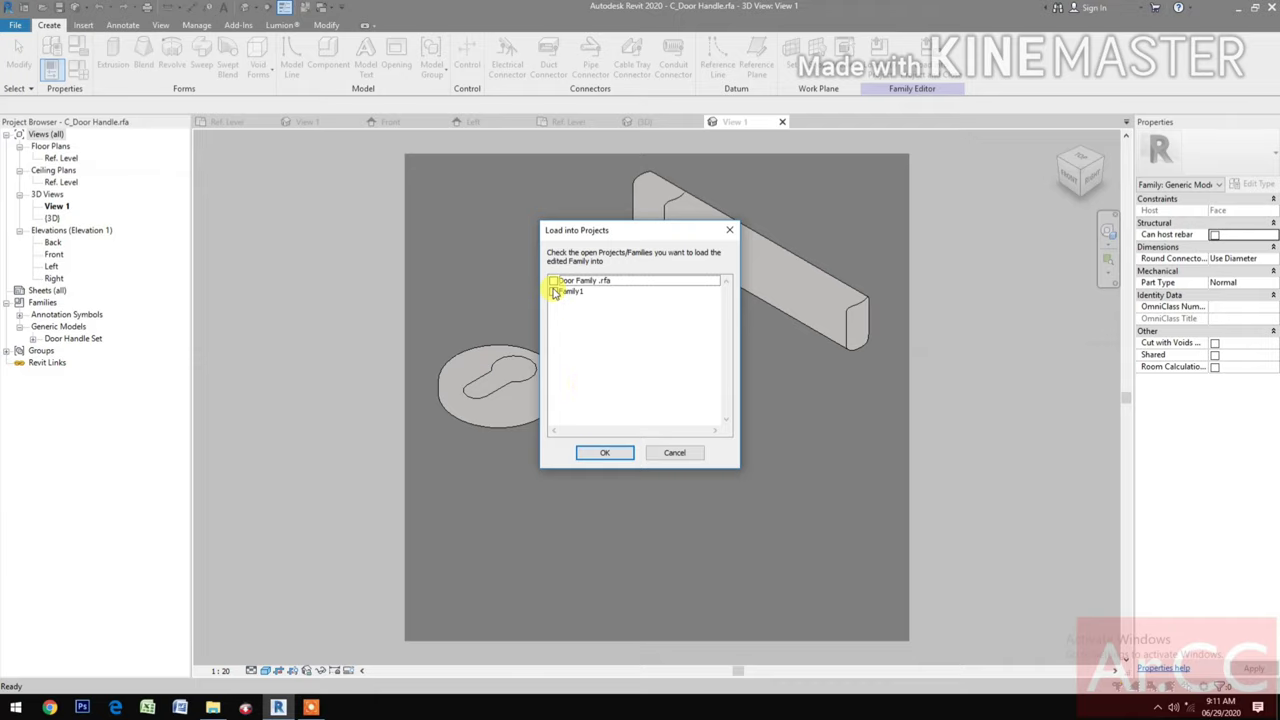
pyautogui.click(553, 291)
pyautogui.click(597, 458)
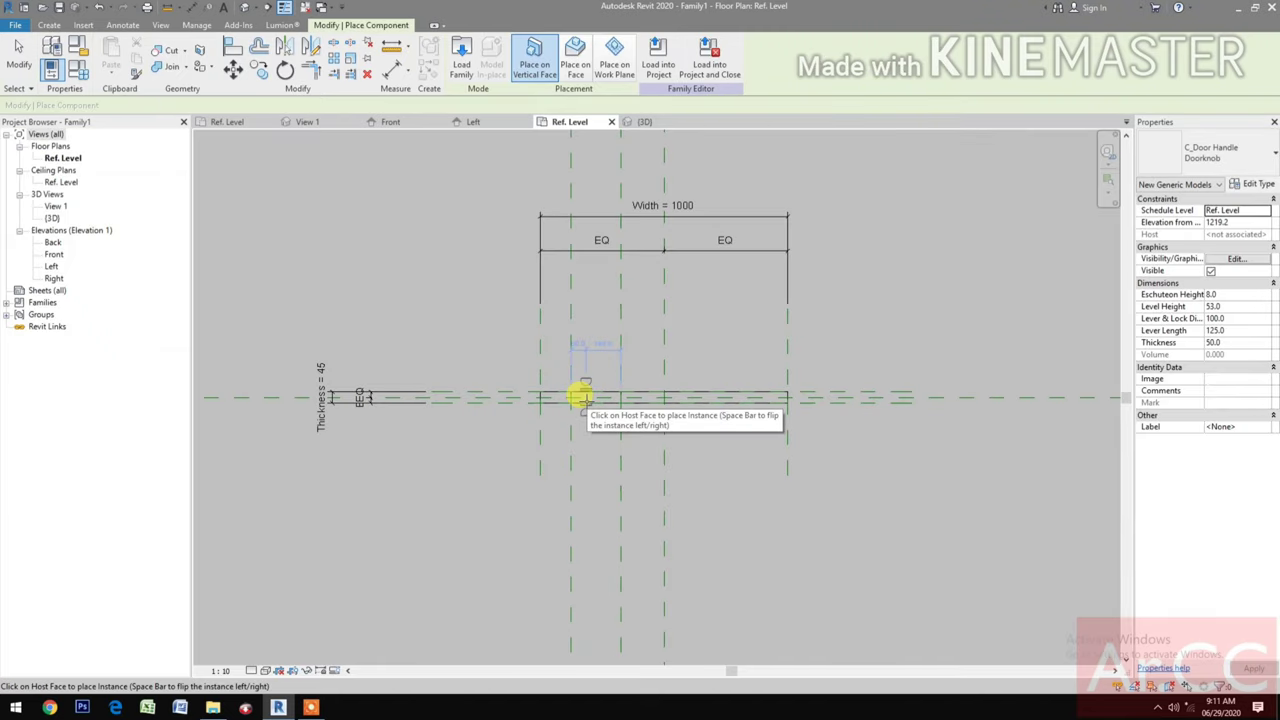
# - Place one door handle instance on the door leaf's face in the Ref. Level plan
pyautogui.click(585, 398)
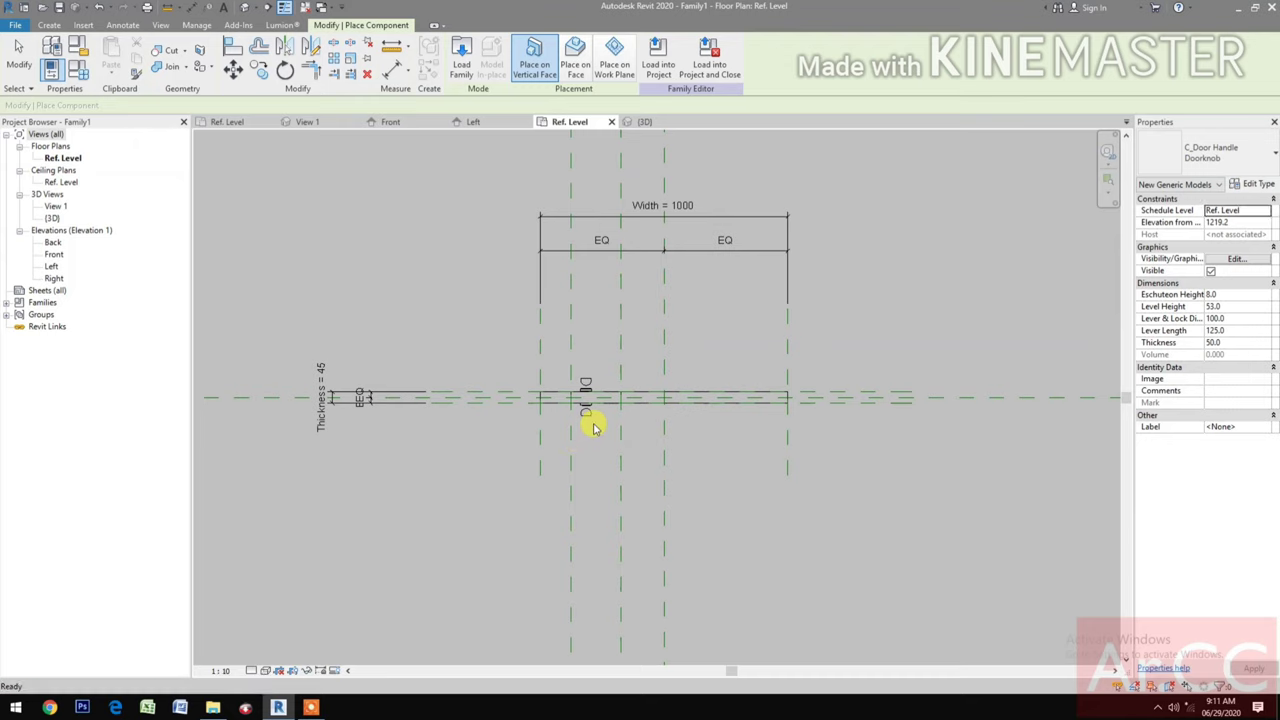
pyautogui.press('Escape')
pyautogui.scroll(4, 580, 425)
pyautogui.moveTo(559, 463); pyautogui.dragTo(530, 480, button='middle')
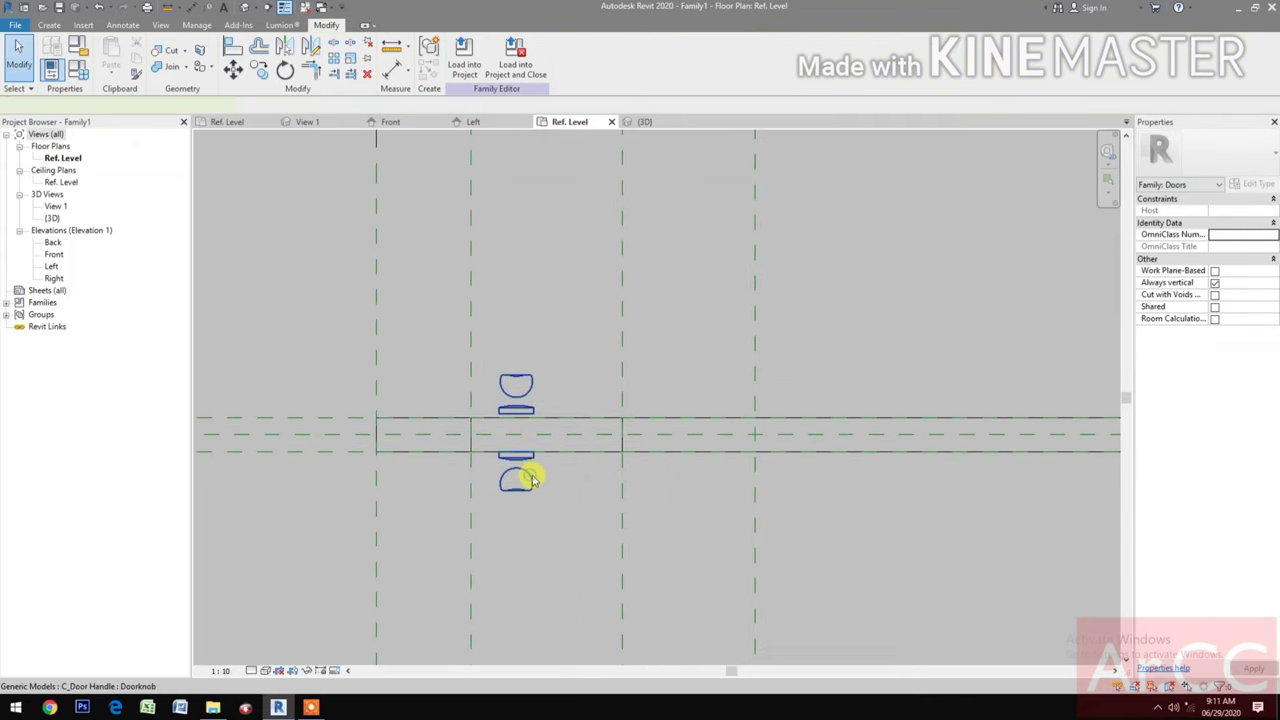
# - Change the placed handle's type to Lever Handle
pyautogui.click(531, 479)
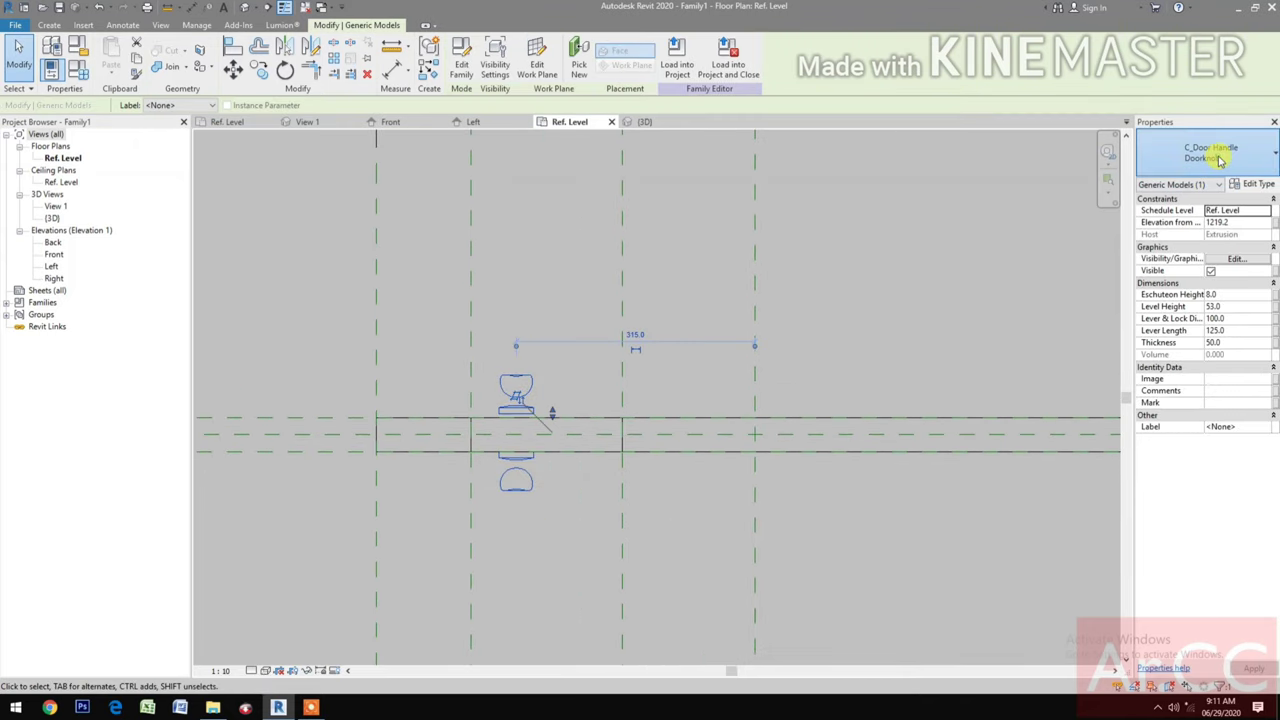
pyautogui.click(1219, 160)
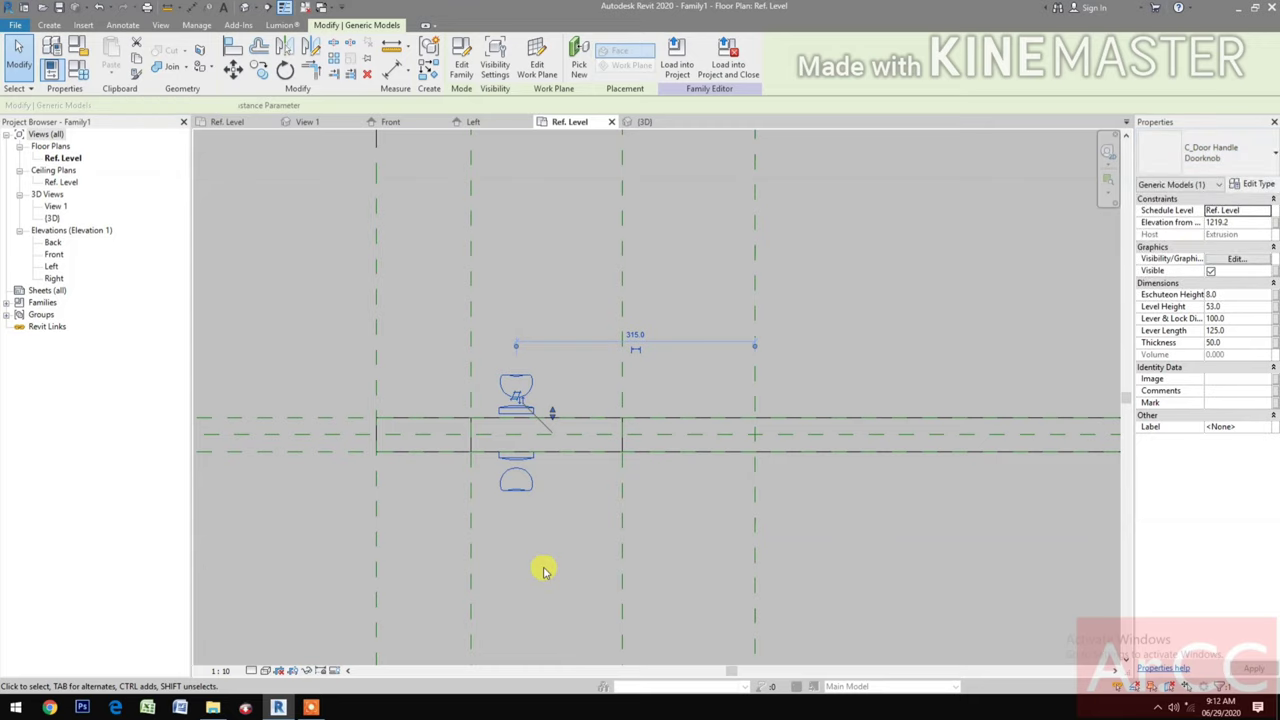
pyautogui.press('Delete')
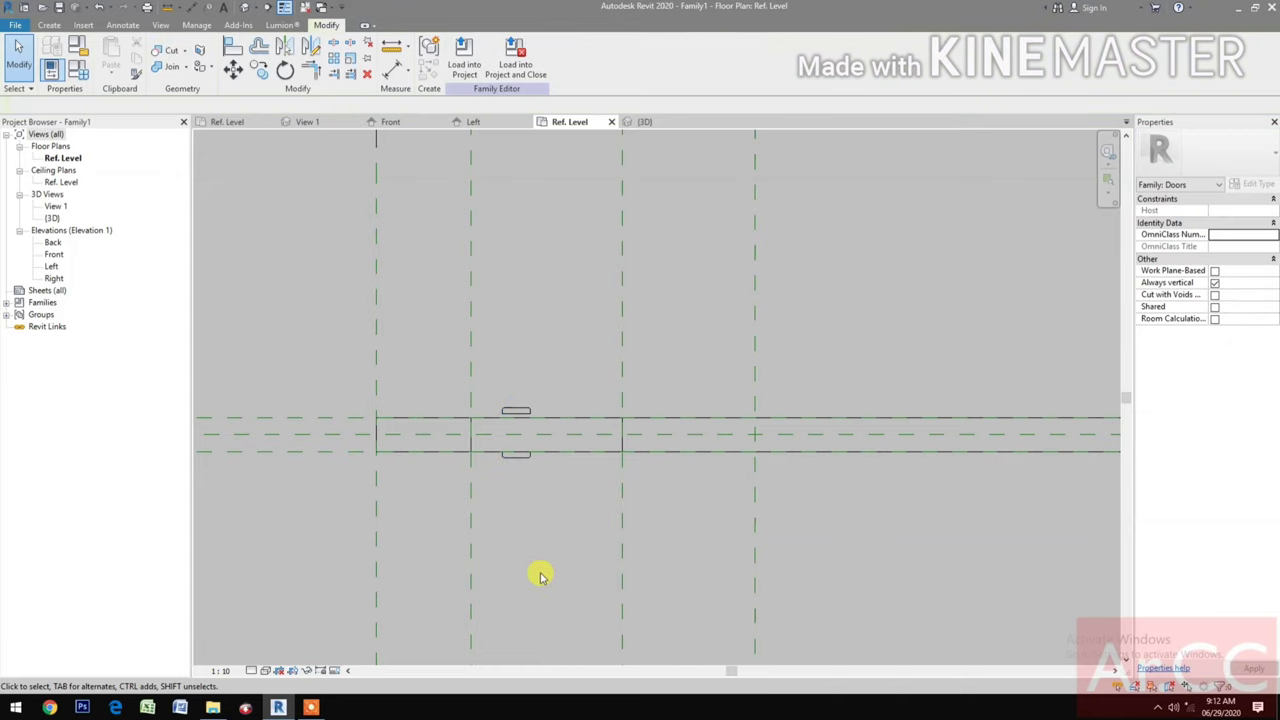
pyautogui.click(522, 468)
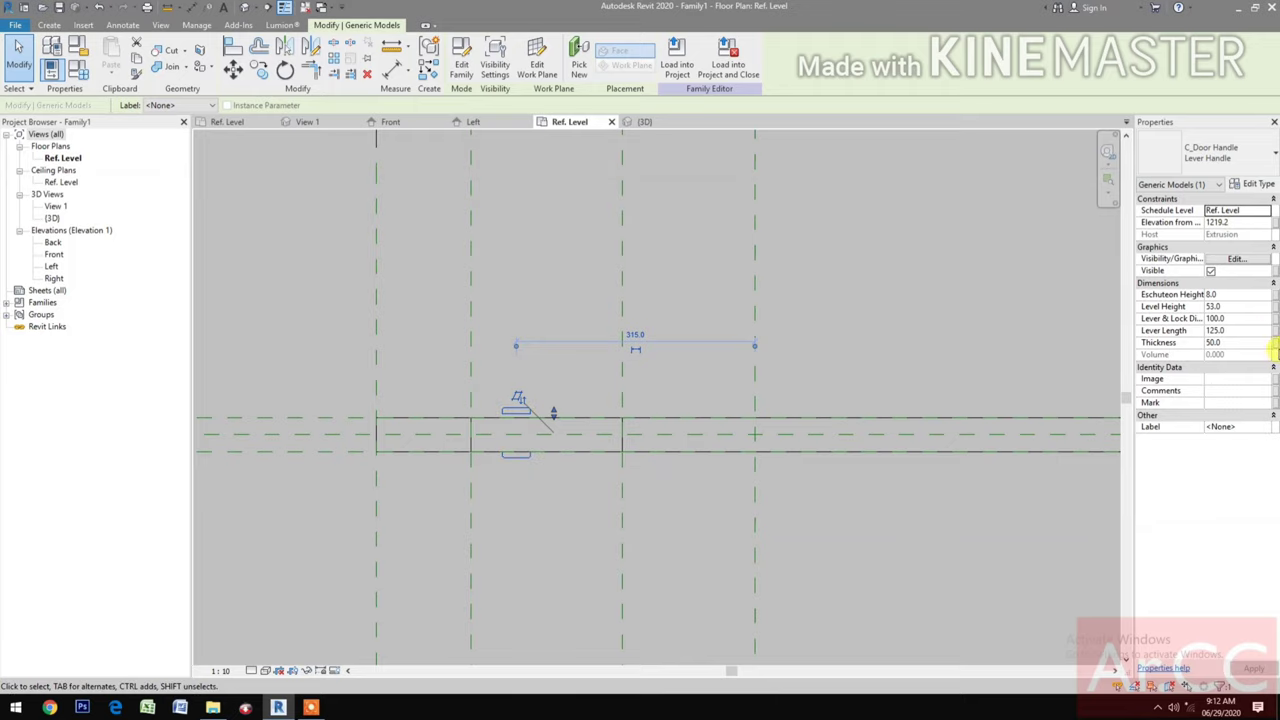
# - Associate the lever handle's Thickness with the door's Thickness parameter (45)
pyautogui.click(1276, 343)
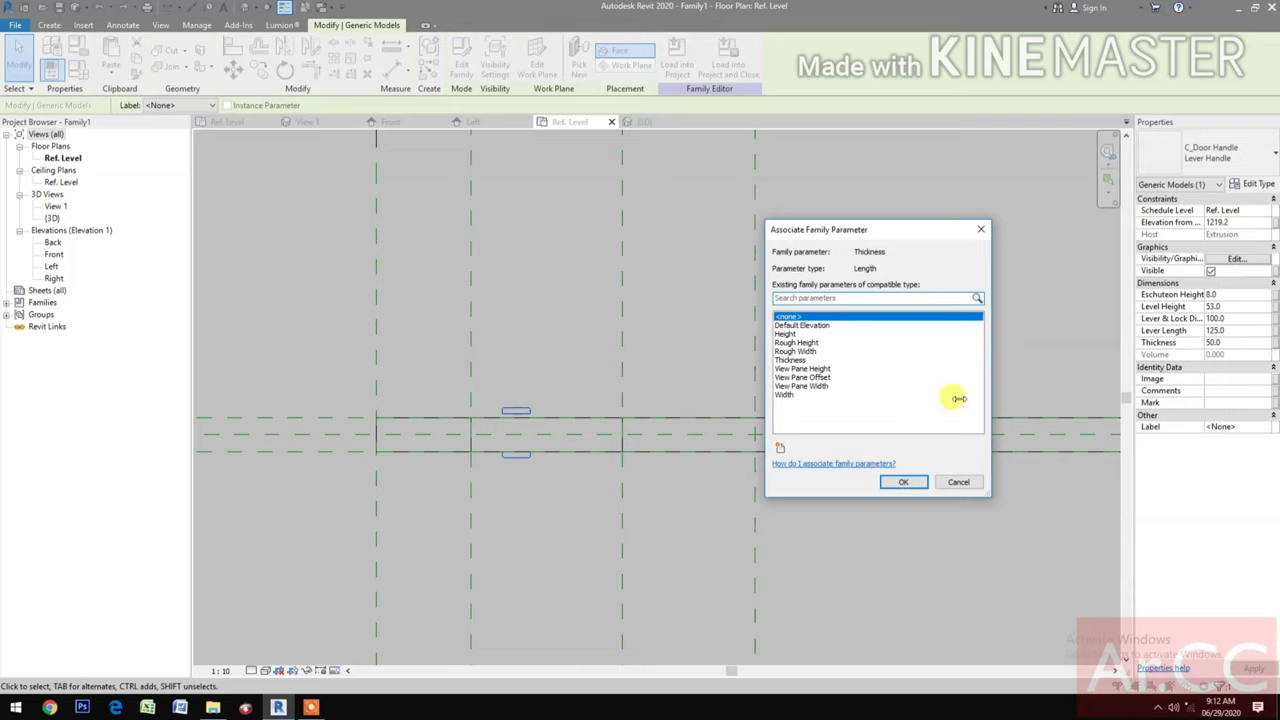
pyautogui.click(797, 361)
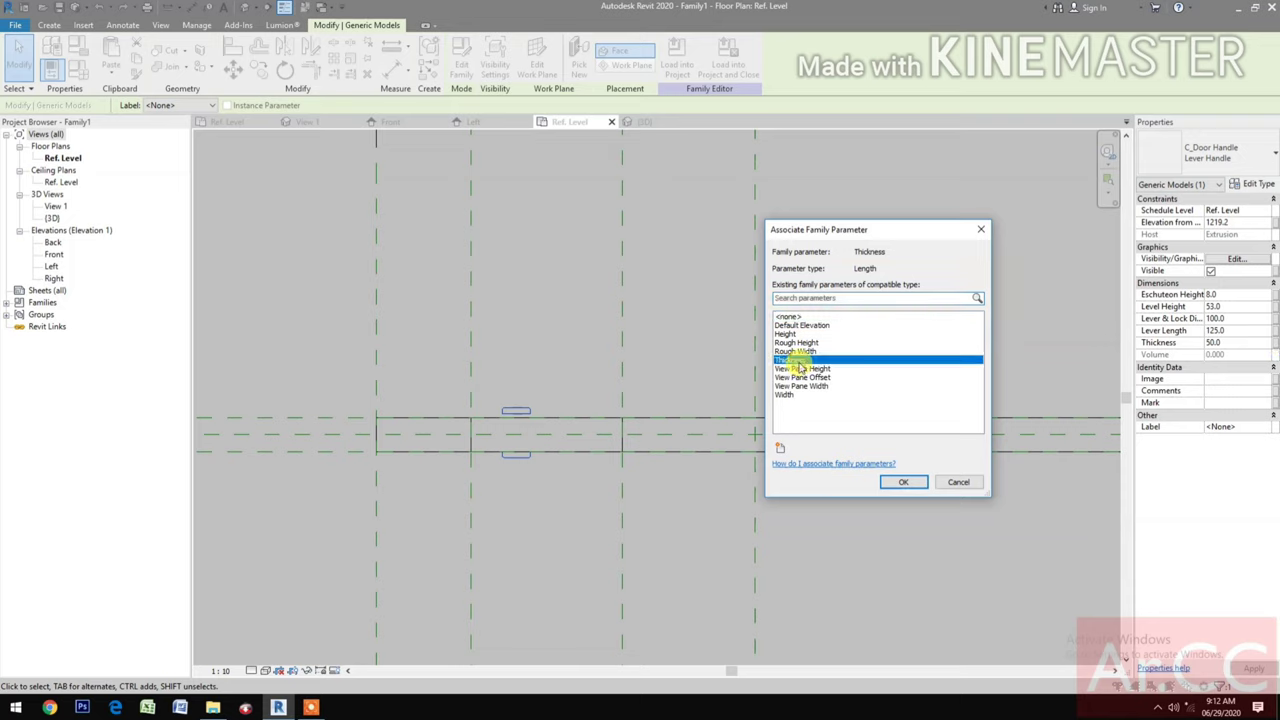
pyautogui.click(902, 482)
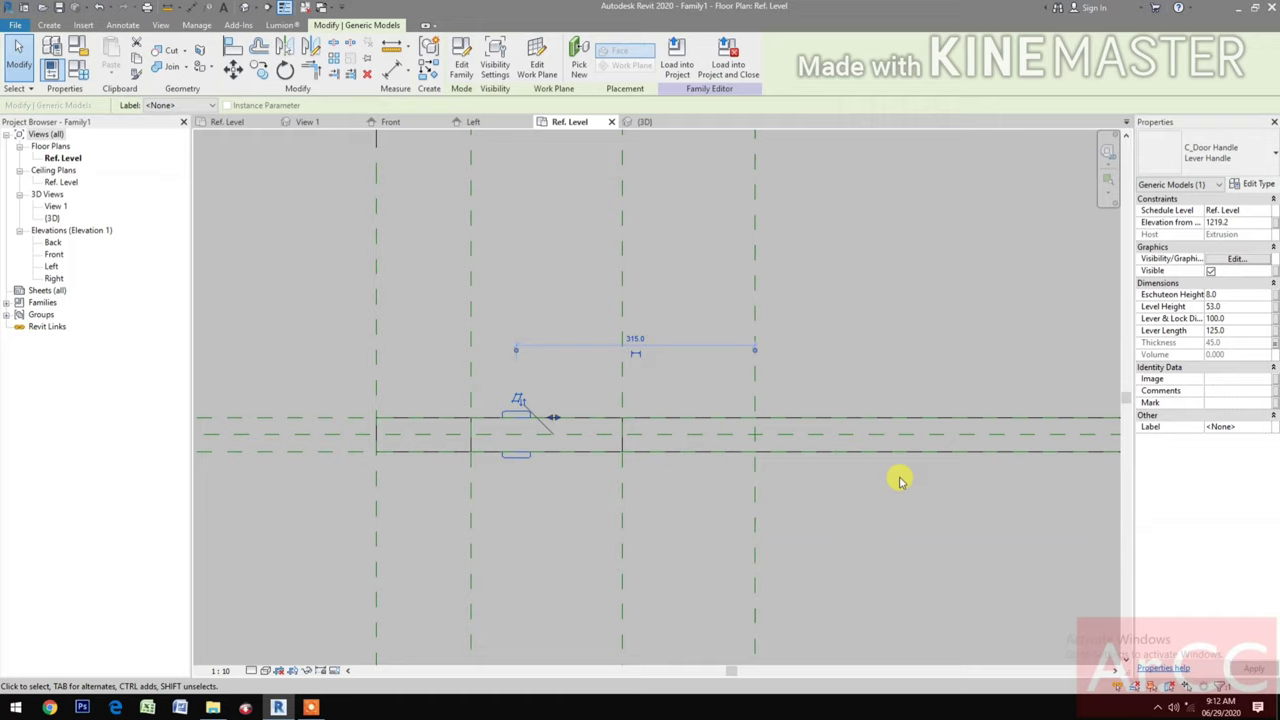
pyautogui.click(1256, 185)
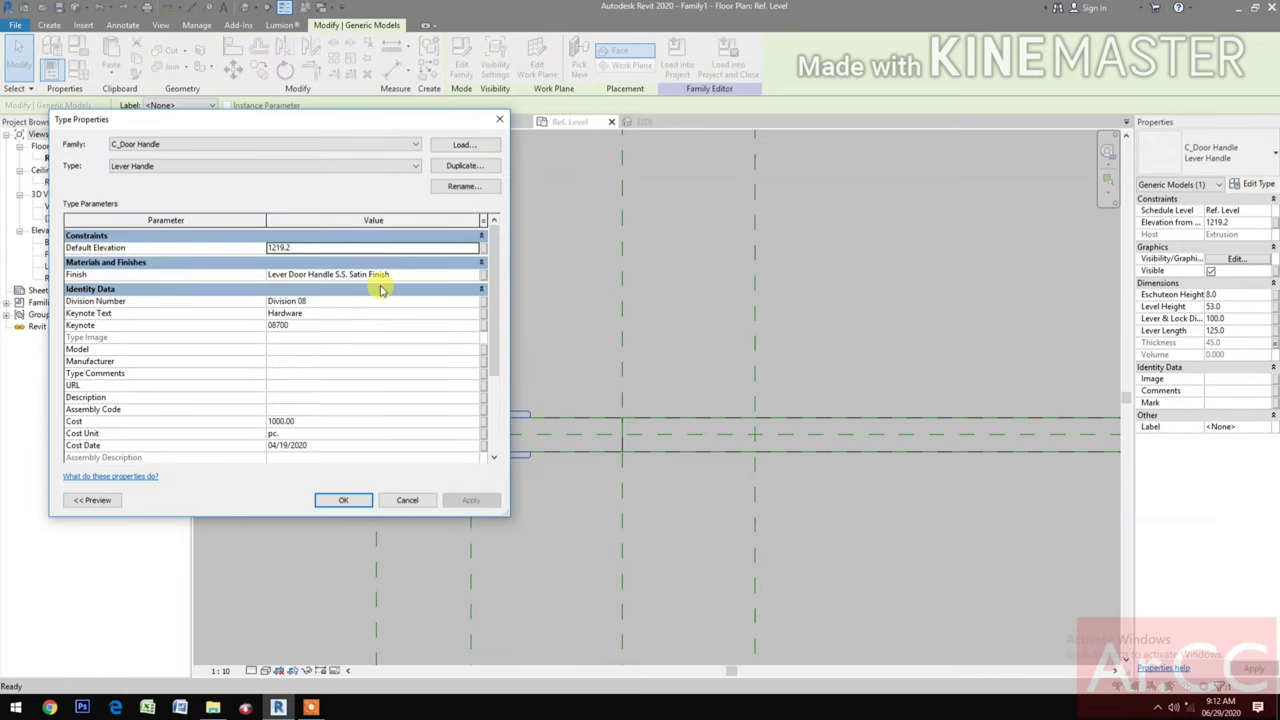
# - Link the lever handle's Finish to a new Lockset Finish material parameter in Type Properties
pyautogui.click(483, 276)
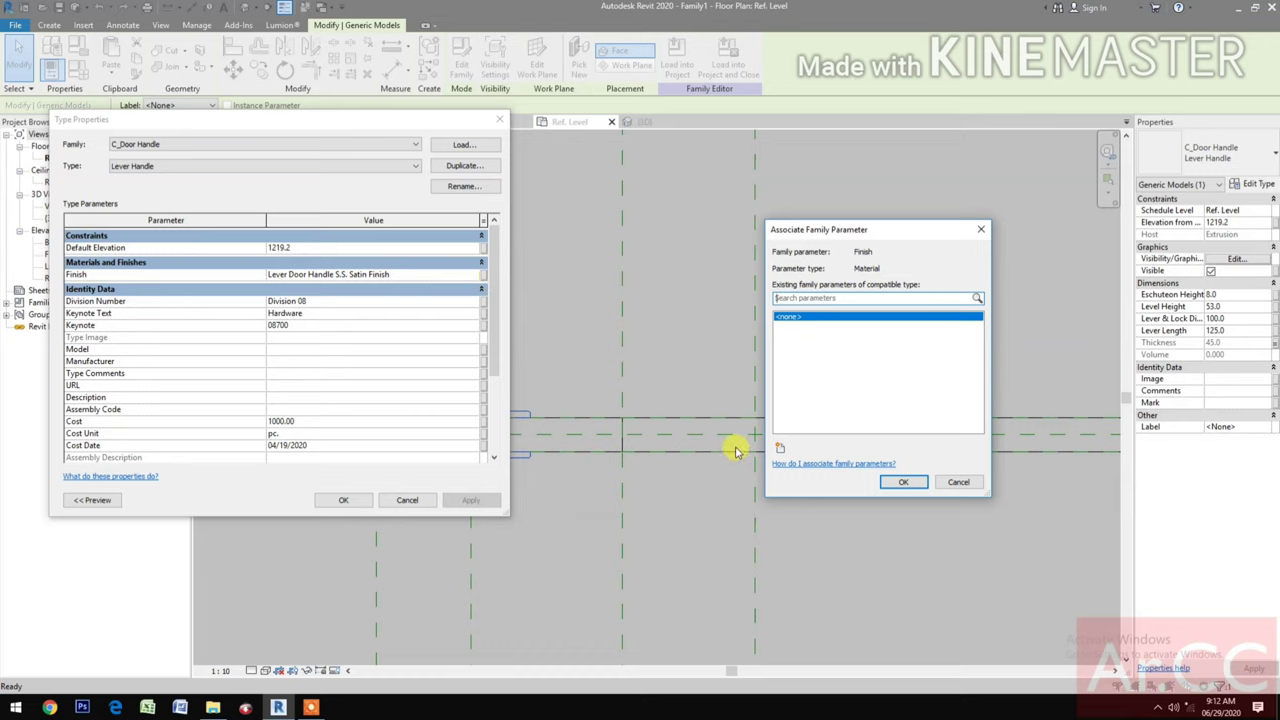
pyautogui.click(781, 448)
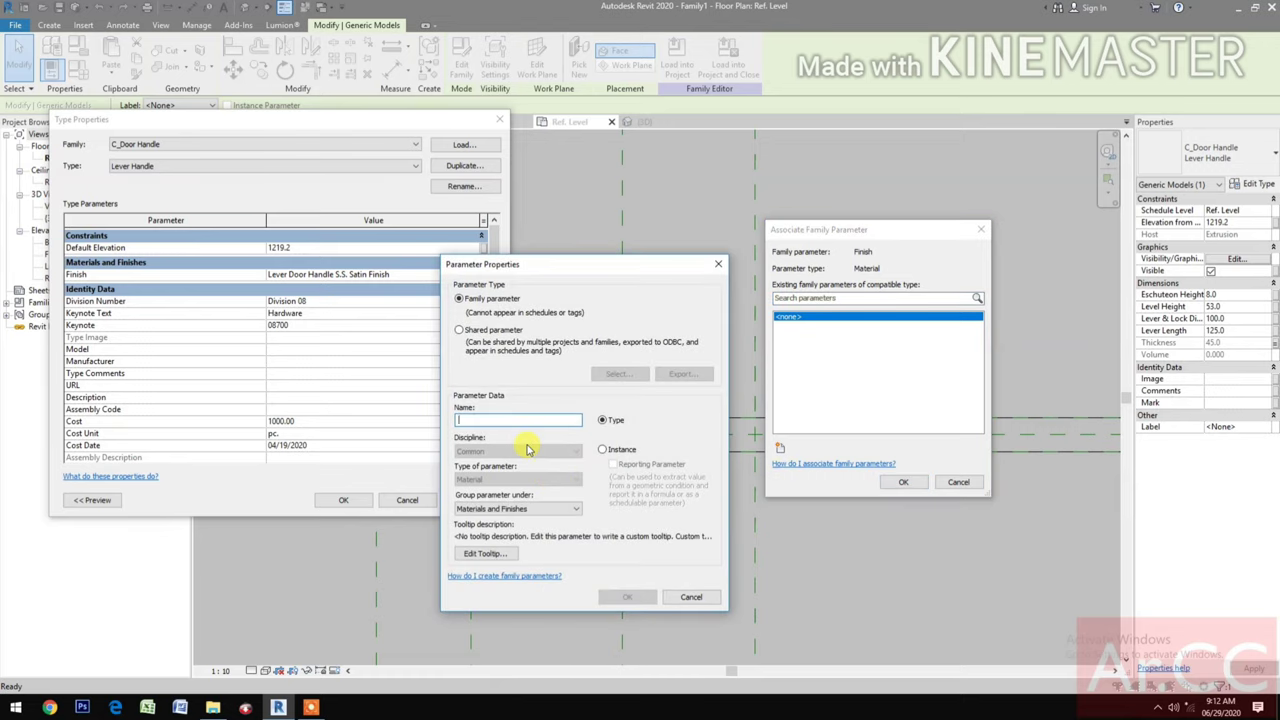
pyautogui.write('Lockset Finish')
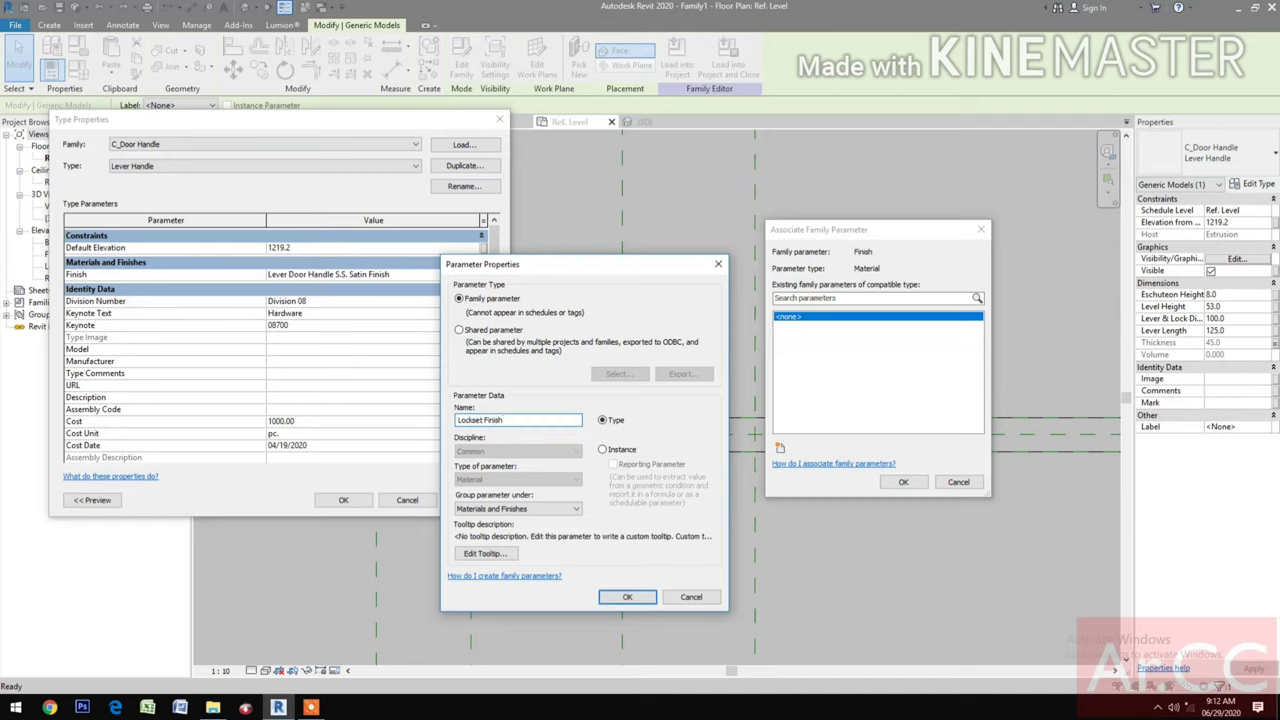
pyautogui.click(612, 597)
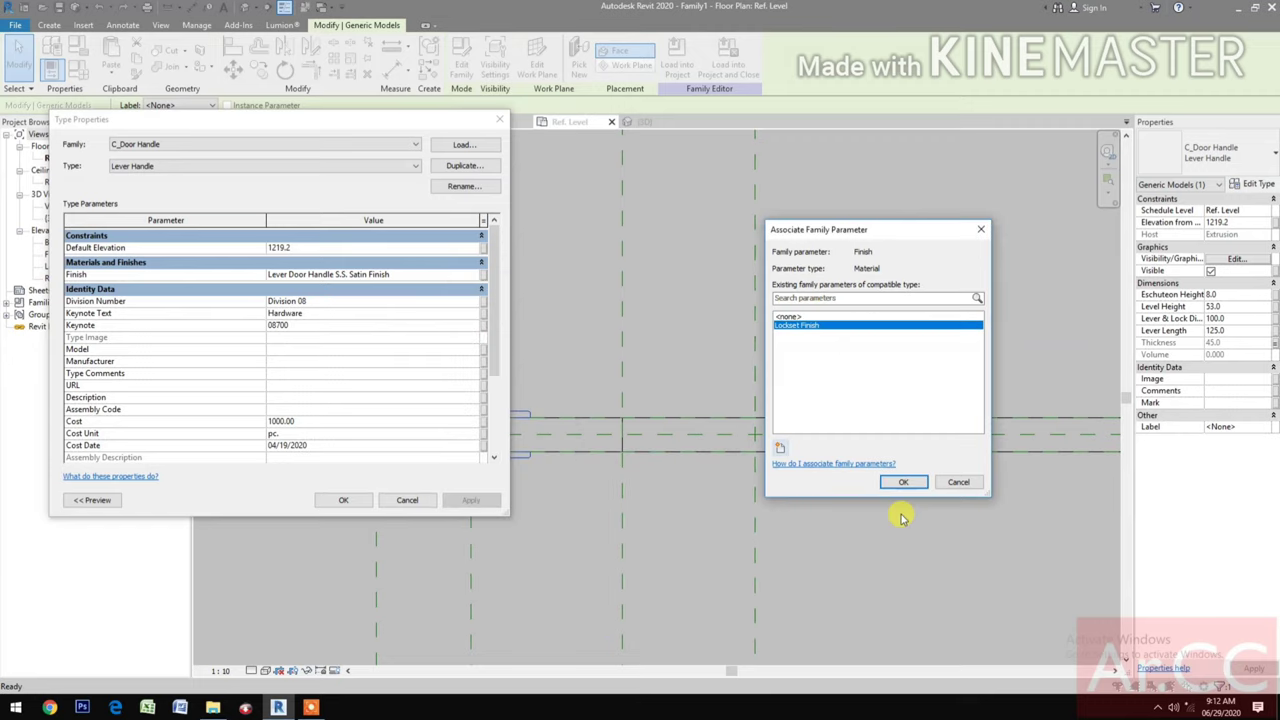
pyautogui.click(900, 482)
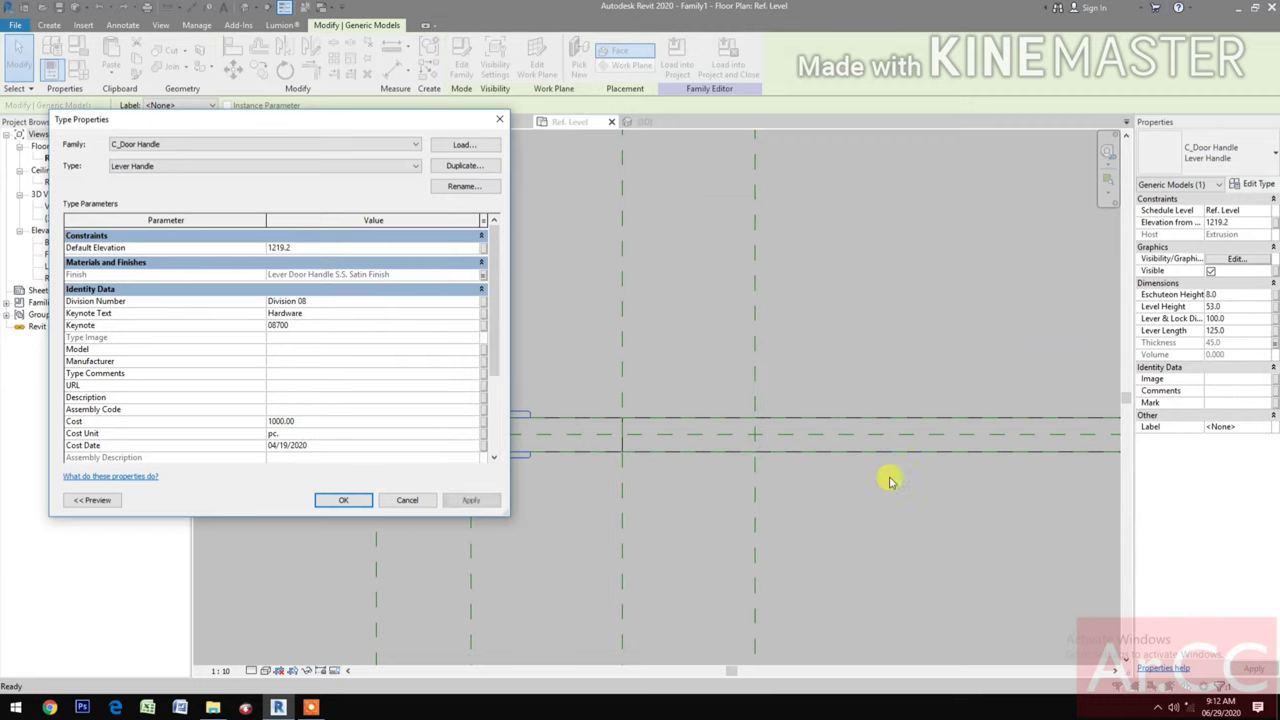
pyautogui.click(332, 502)
pyautogui.click(333, 503)
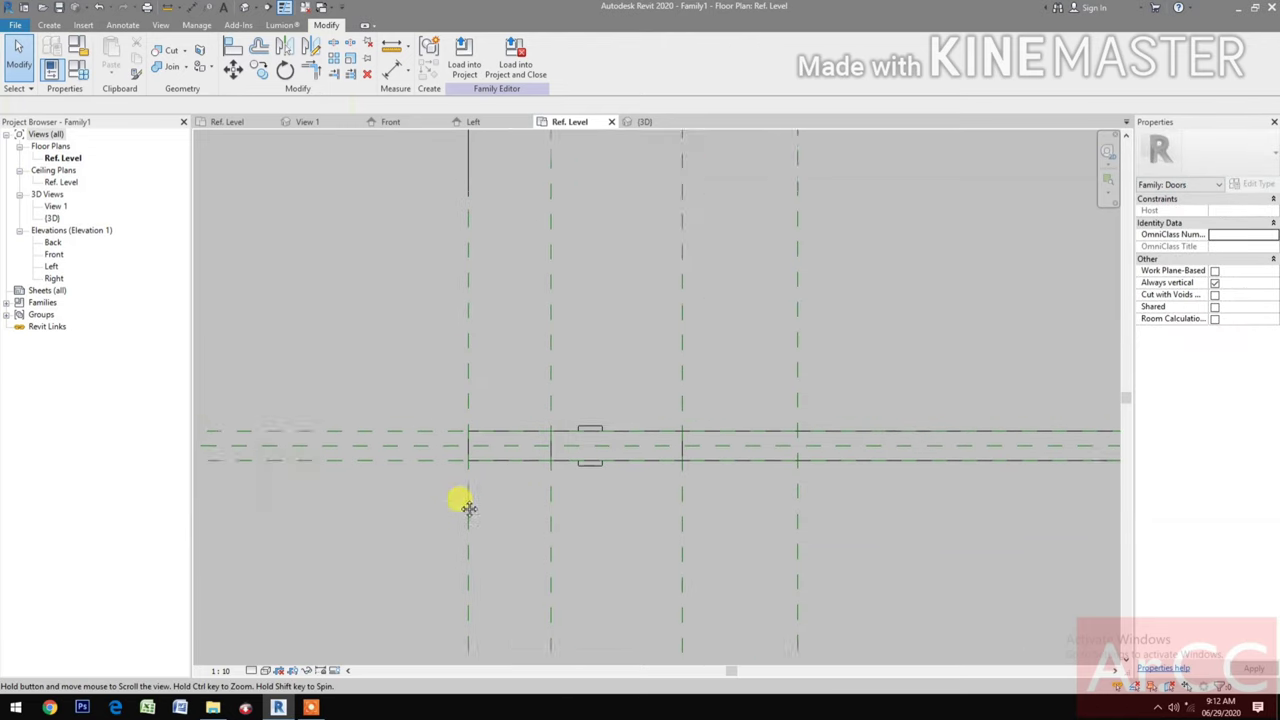
pyautogui.scroll(-3, 465, 505)
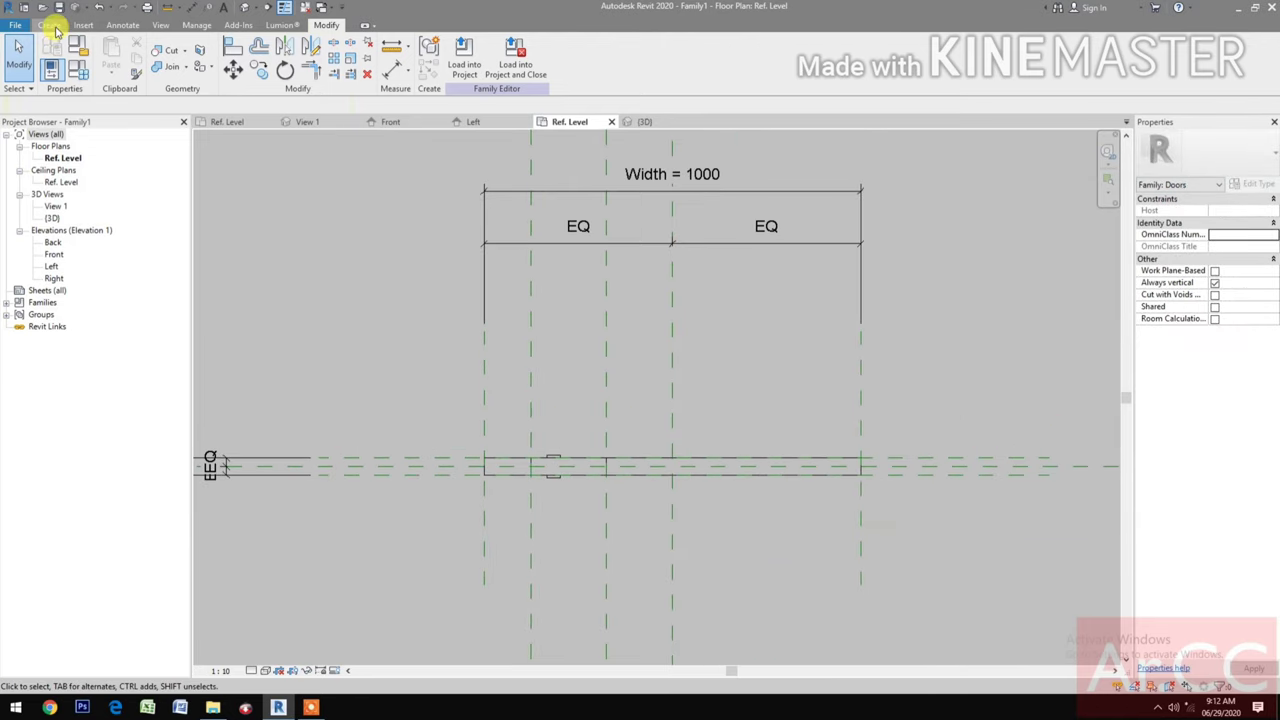
# - Draw a reference plane near the door's left edge and dimension it 55 from that edge
pyautogui.click(50, 25)
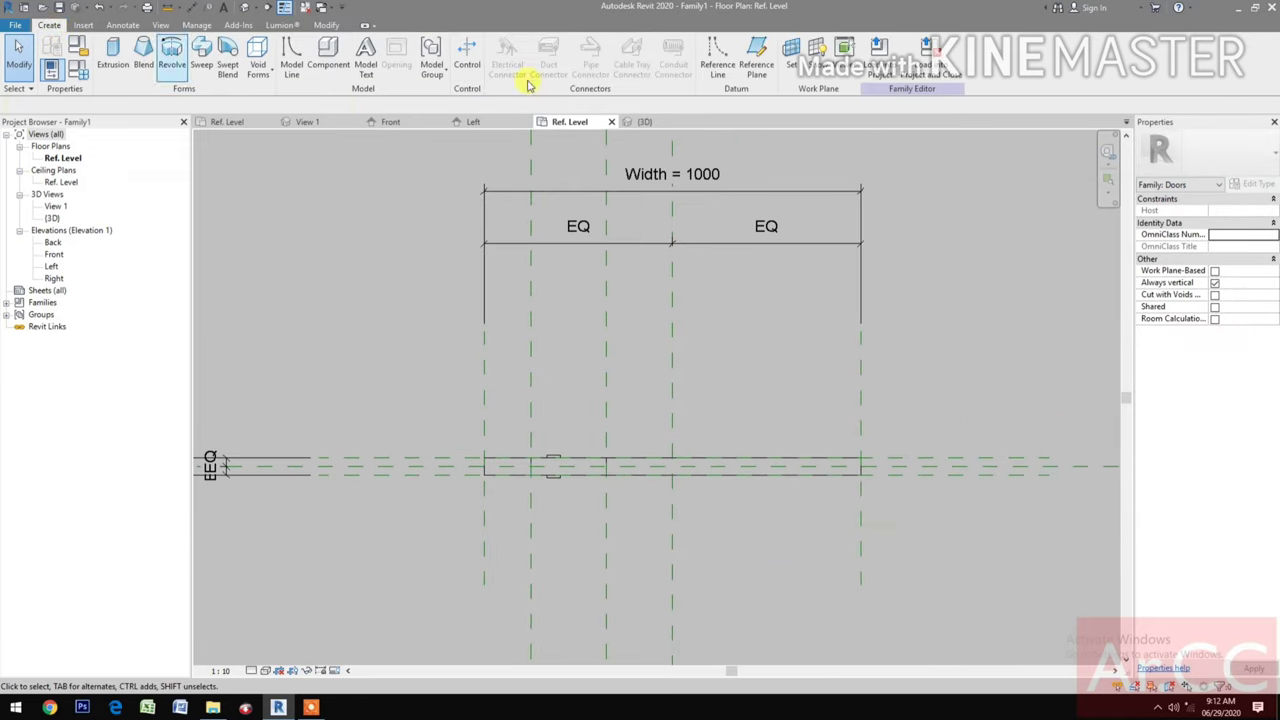
pyautogui.click(752, 70)
pyautogui.click(504, 380)
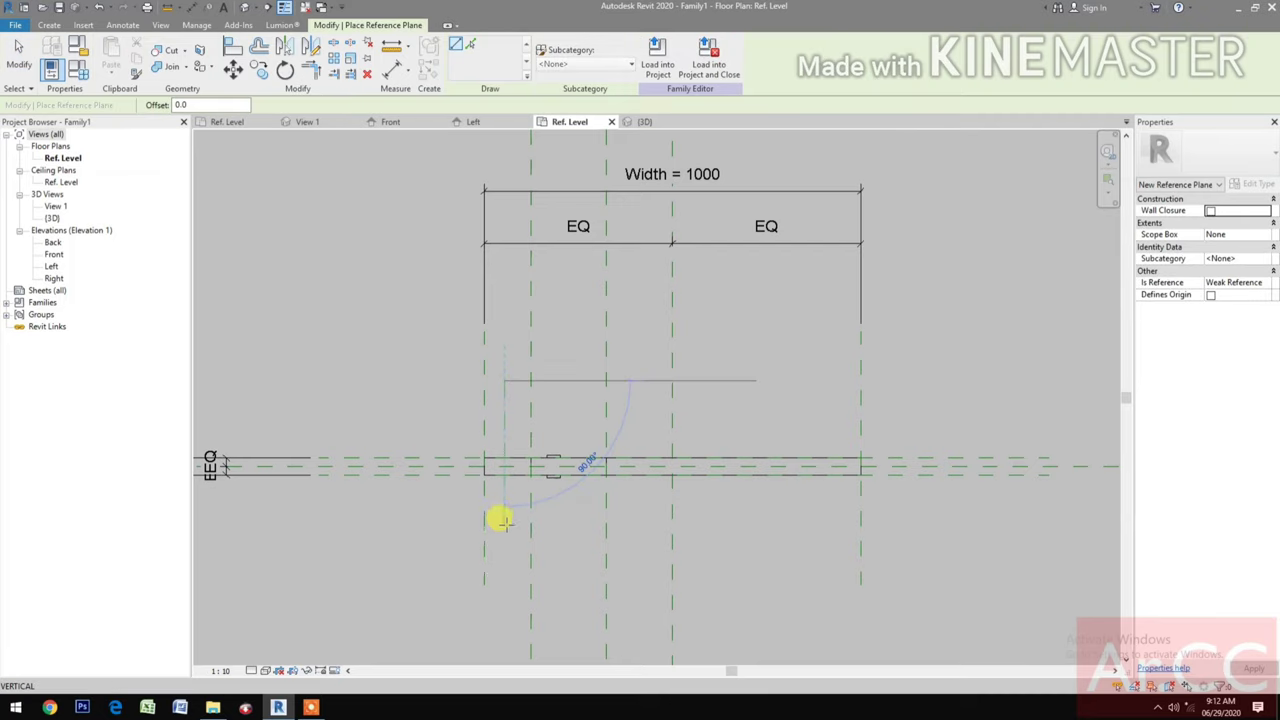
pyautogui.click(499, 526)
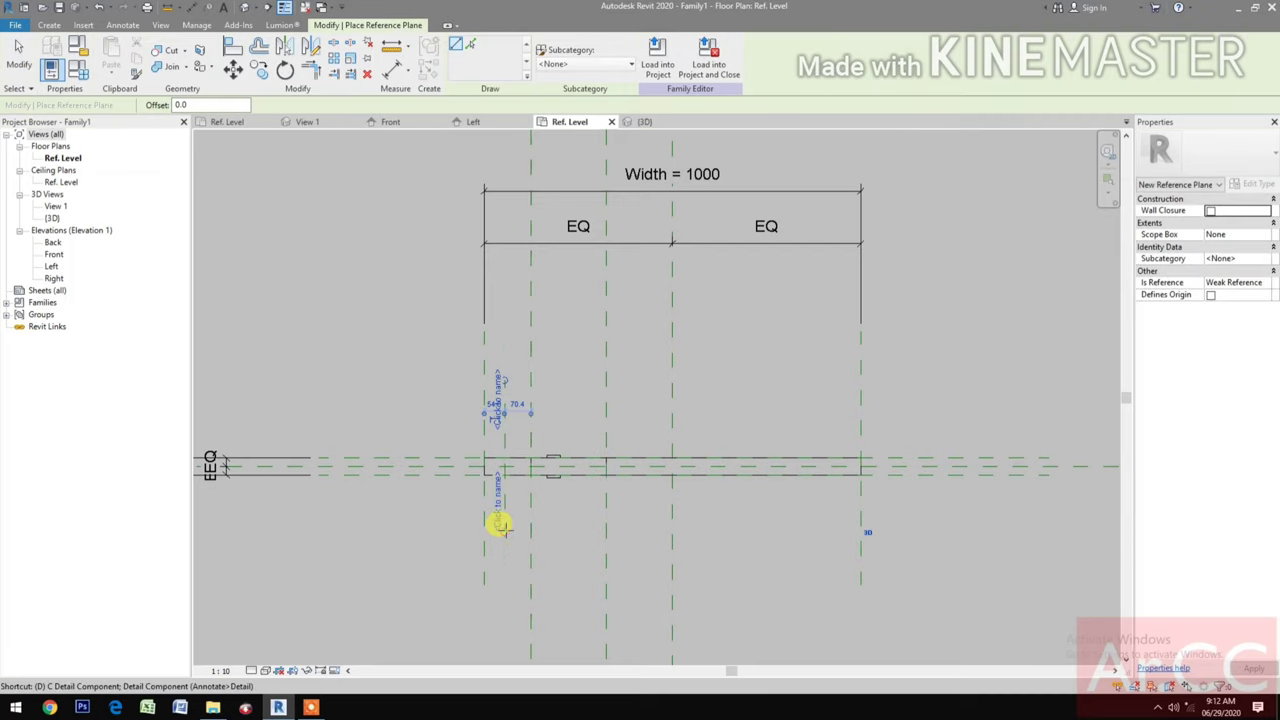
pyautogui.press('d')
pyautogui.press('i')
pyautogui.click(502, 420)
pyautogui.click(485, 415)
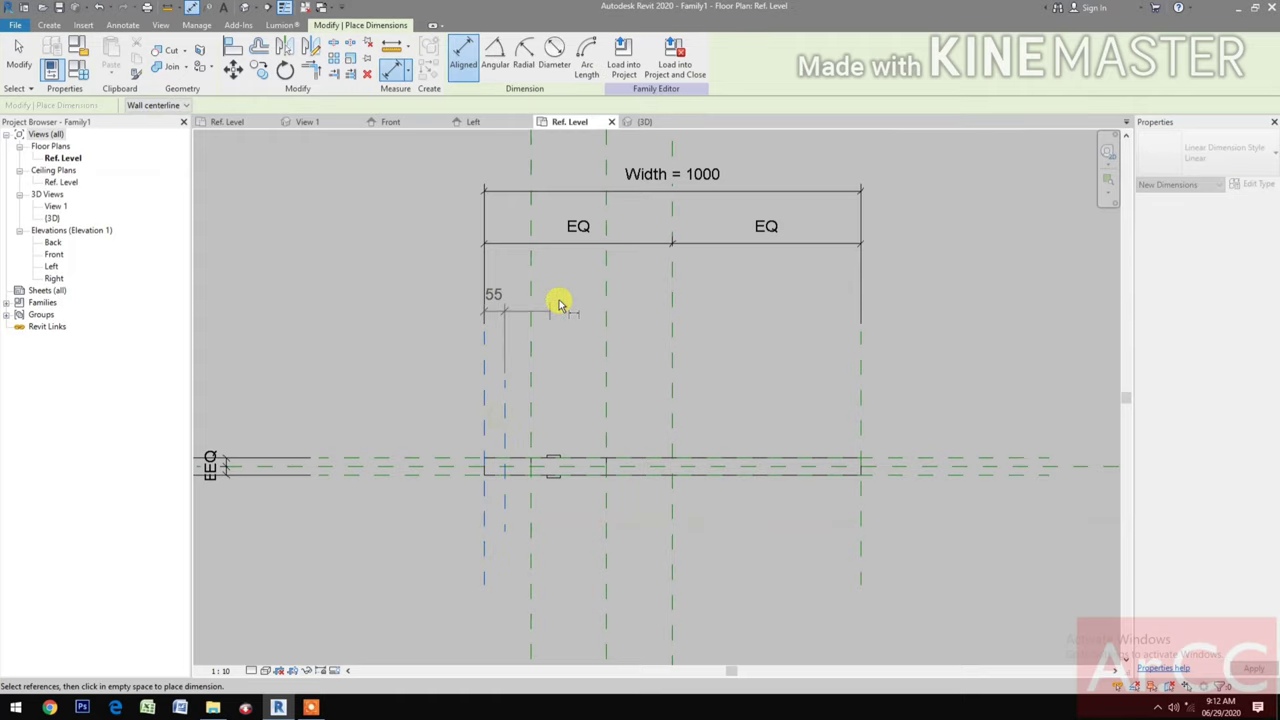
pyautogui.click(505, 288)
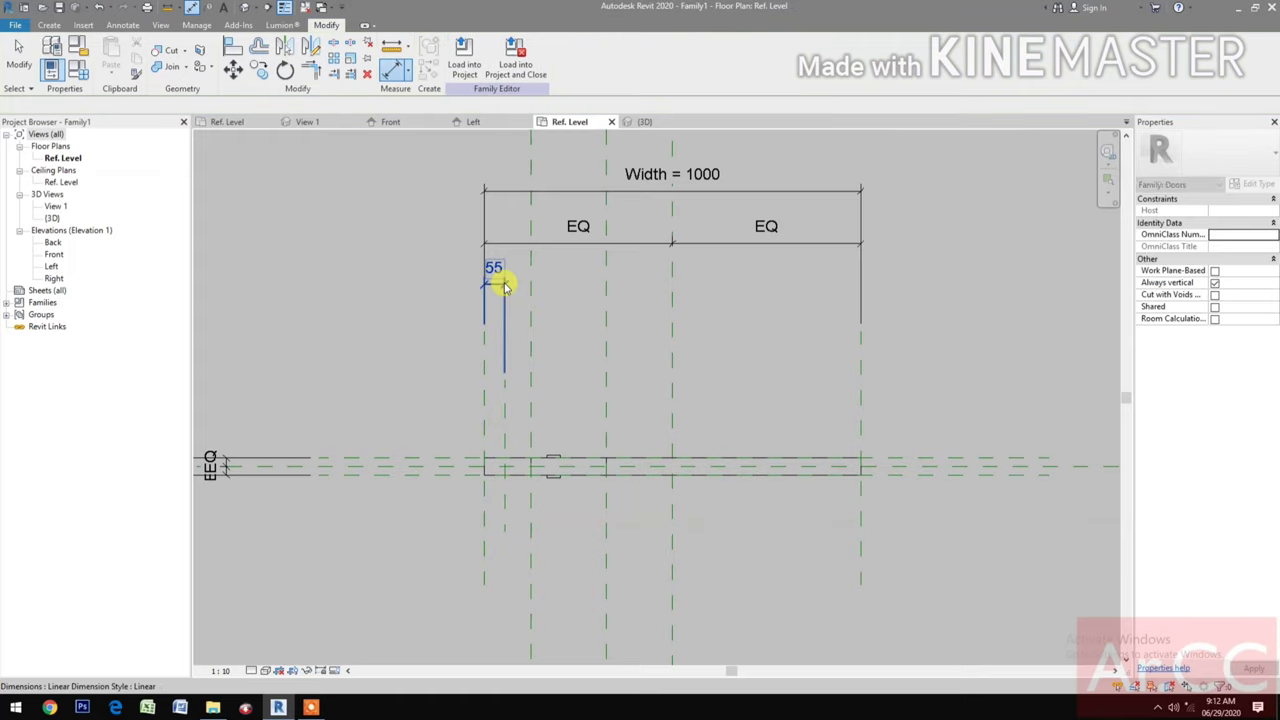
pyautogui.press('Escape')
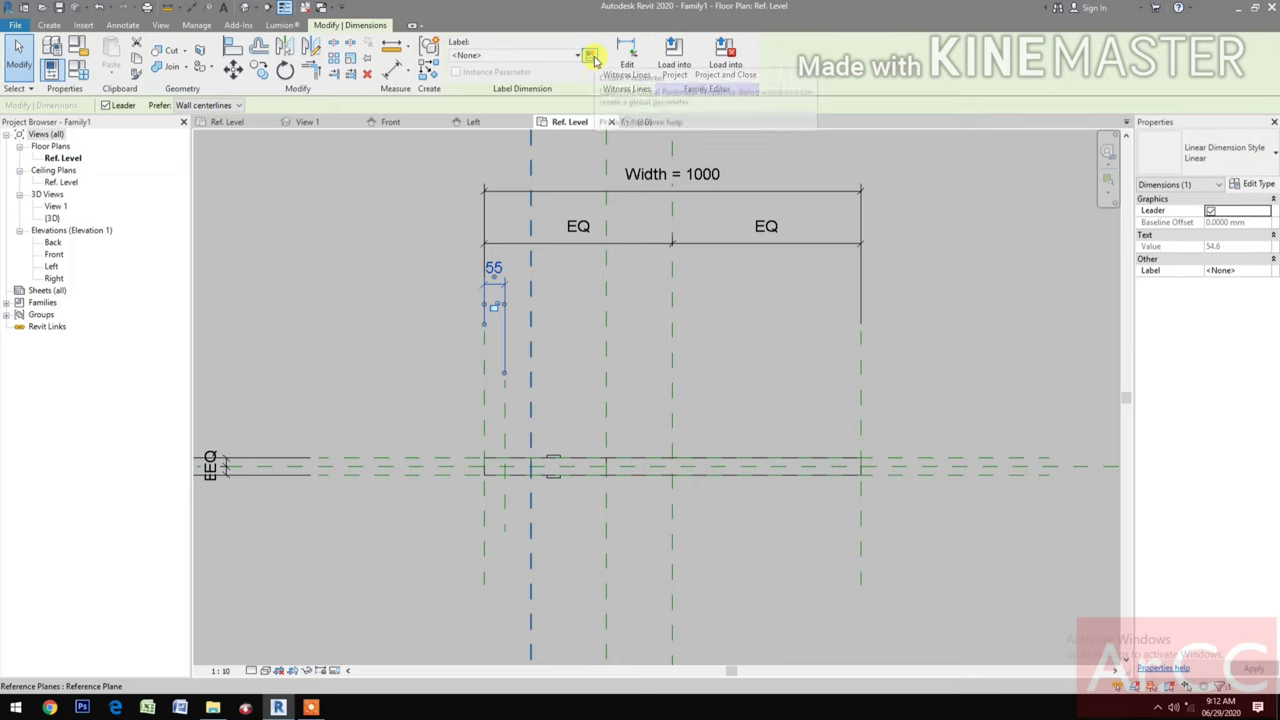
# - Label the 55 dimension with a new Lockset Offset parameter, then open the Front elevation
pyautogui.click(591, 57)
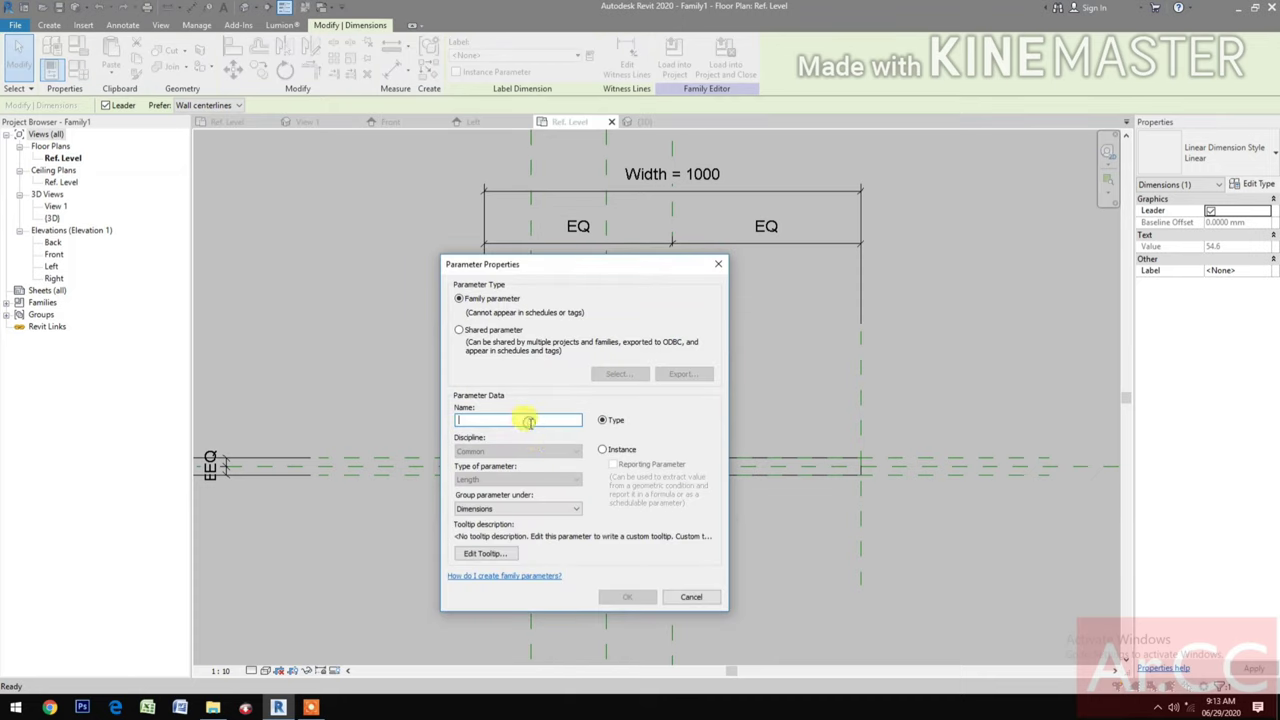
pyautogui.write('Lockset Offset')
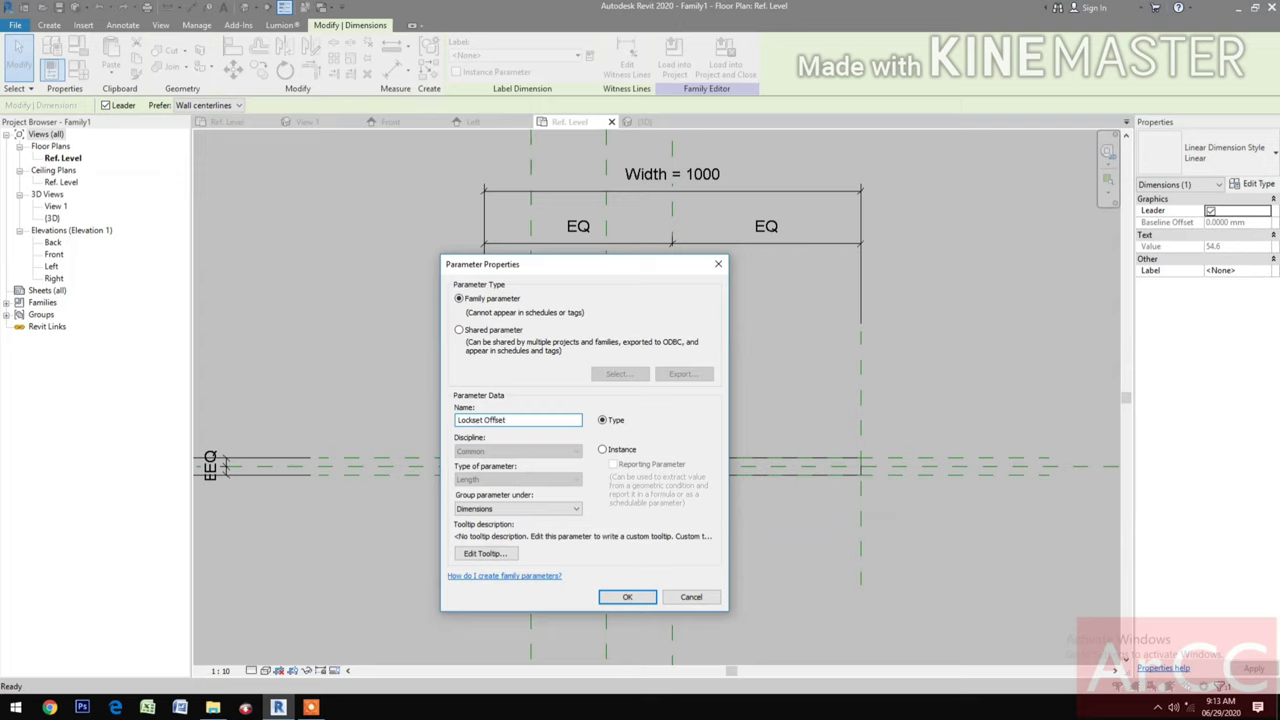
pyautogui.click(624, 596)
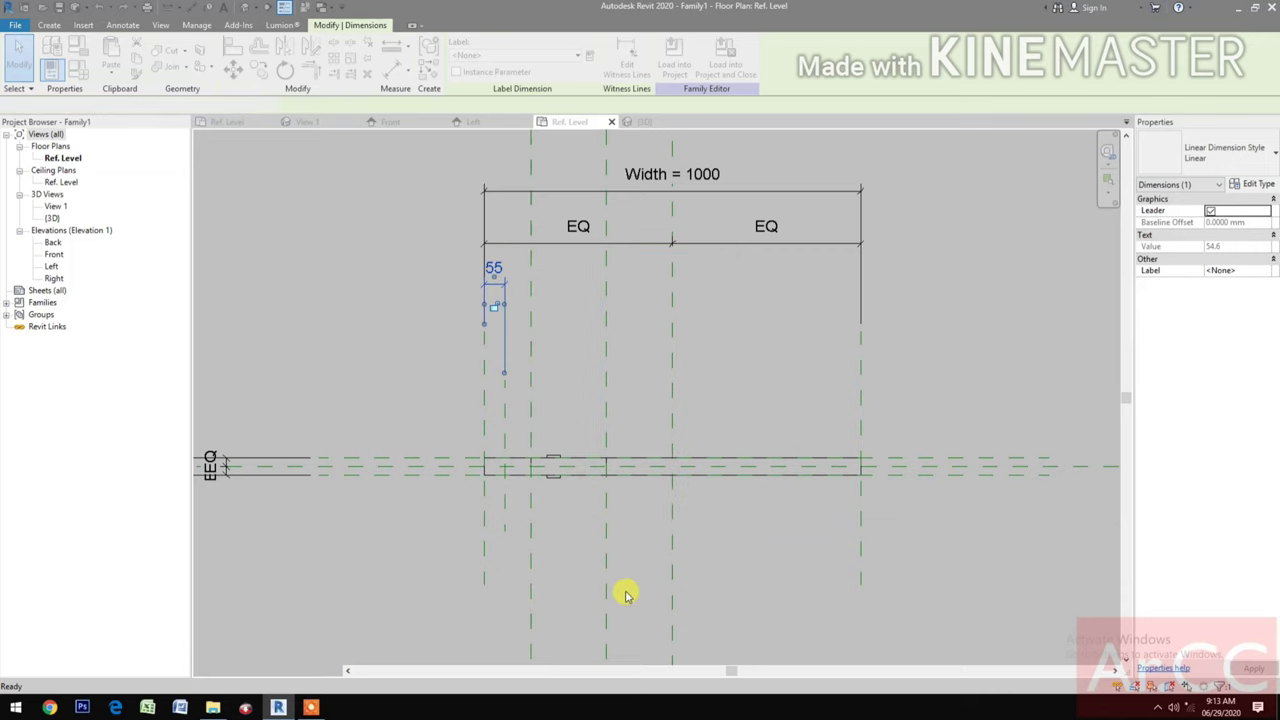
pyautogui.click(563, 568)
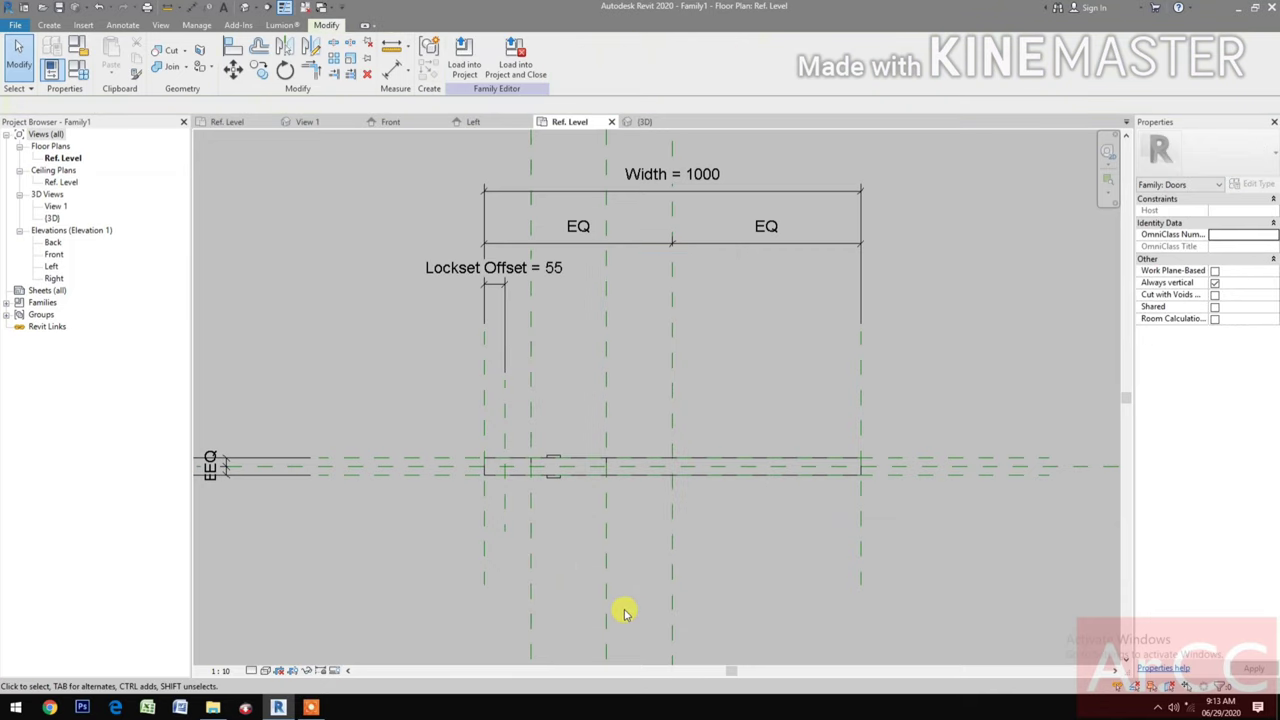
pyautogui.click(390, 122)
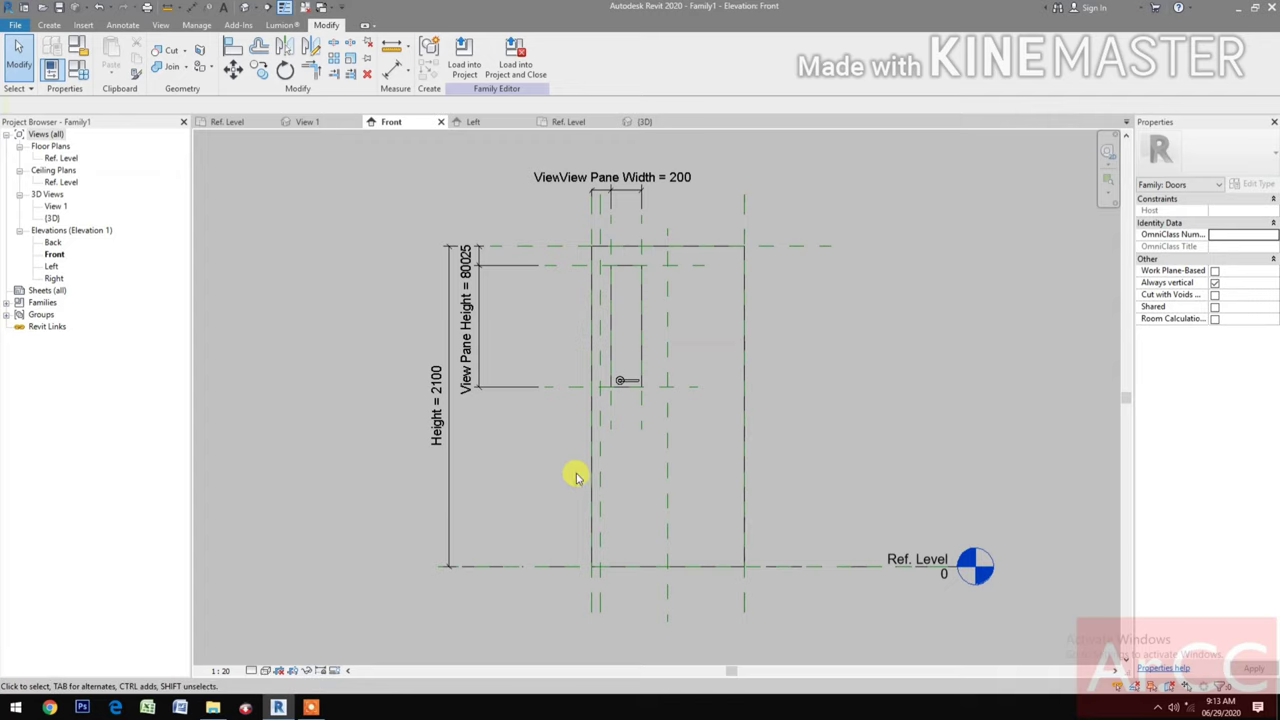
# - Draw a horizontal reference plane across the door and dimension it 775 from Ref. Level
pyautogui.click(48, 25)
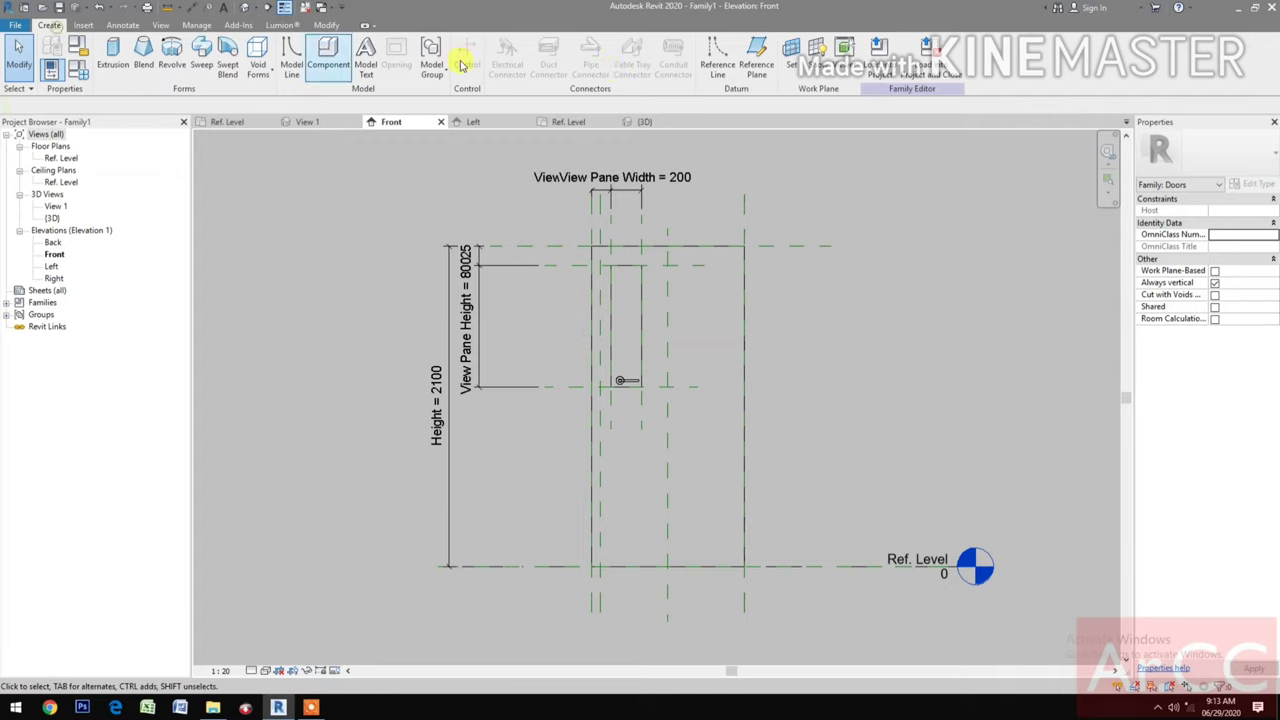
pyautogui.click(757, 64)
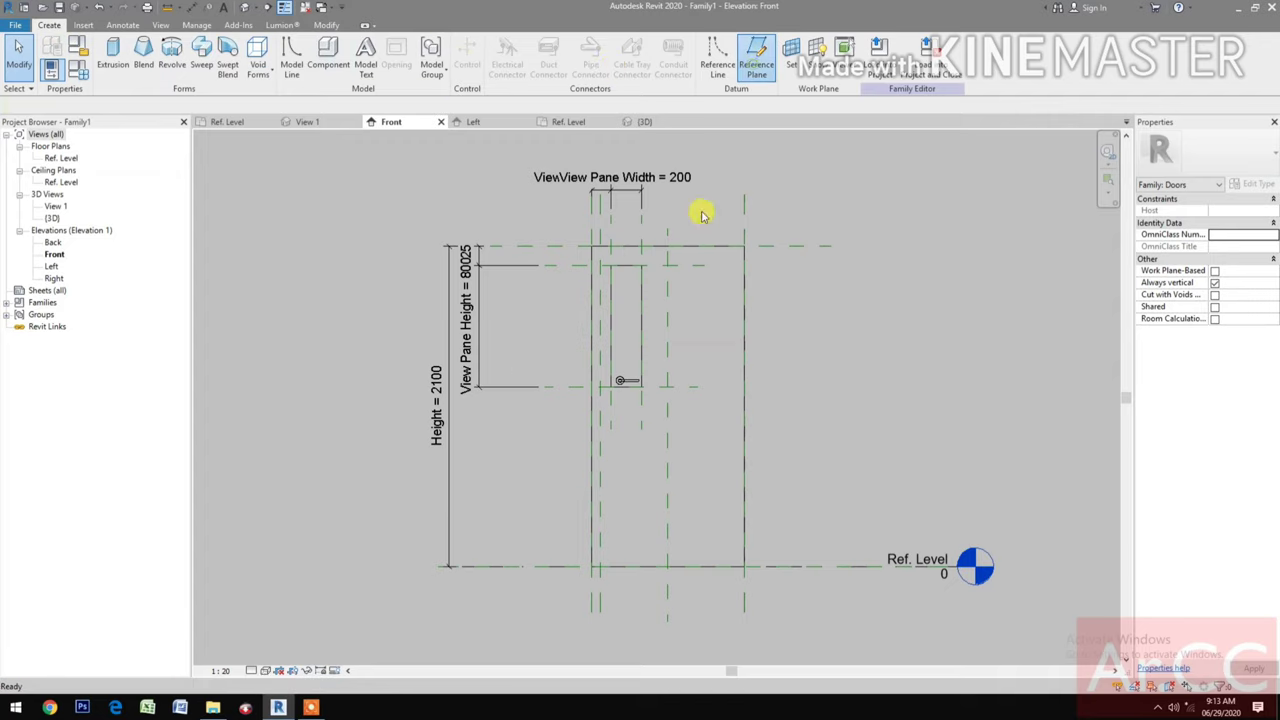
pyautogui.click(545, 449)
pyautogui.click(638, 449)
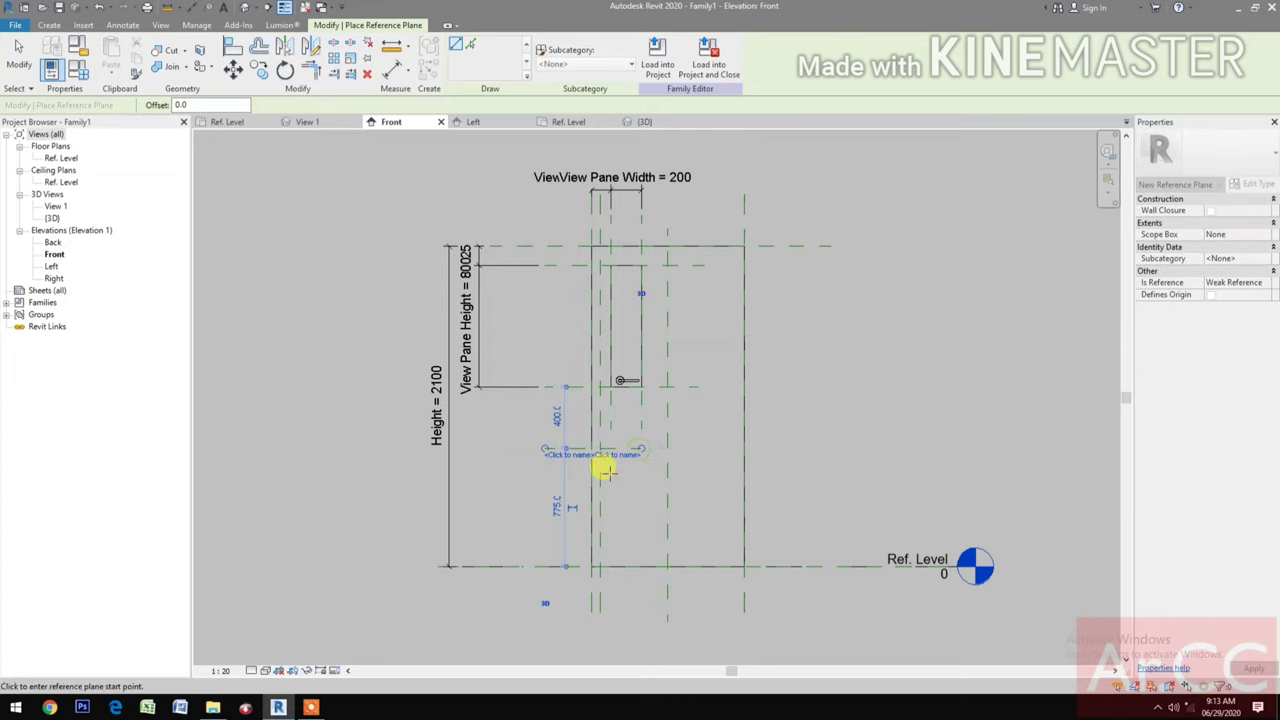
pyautogui.scroll(4, 605, 472)
pyautogui.press('Escape')
pyautogui.press('Escape')
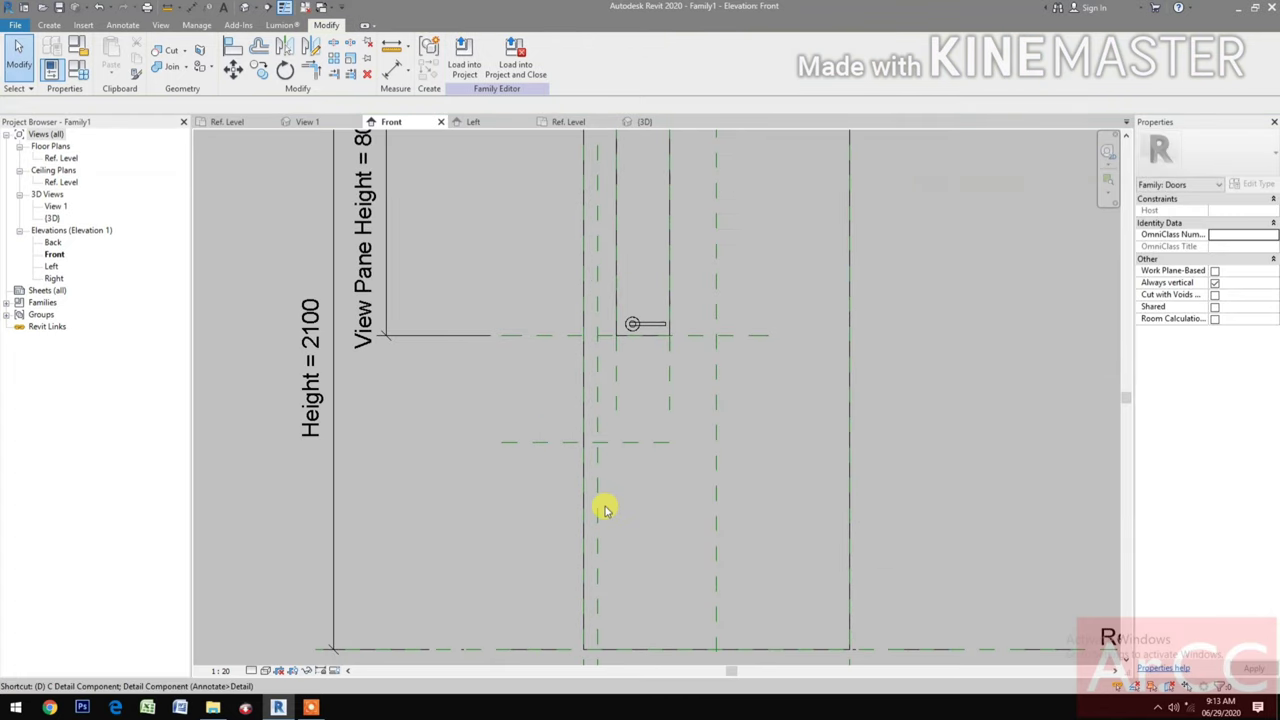
pyautogui.press('i')
pyautogui.scroll(-2, 586, 543)
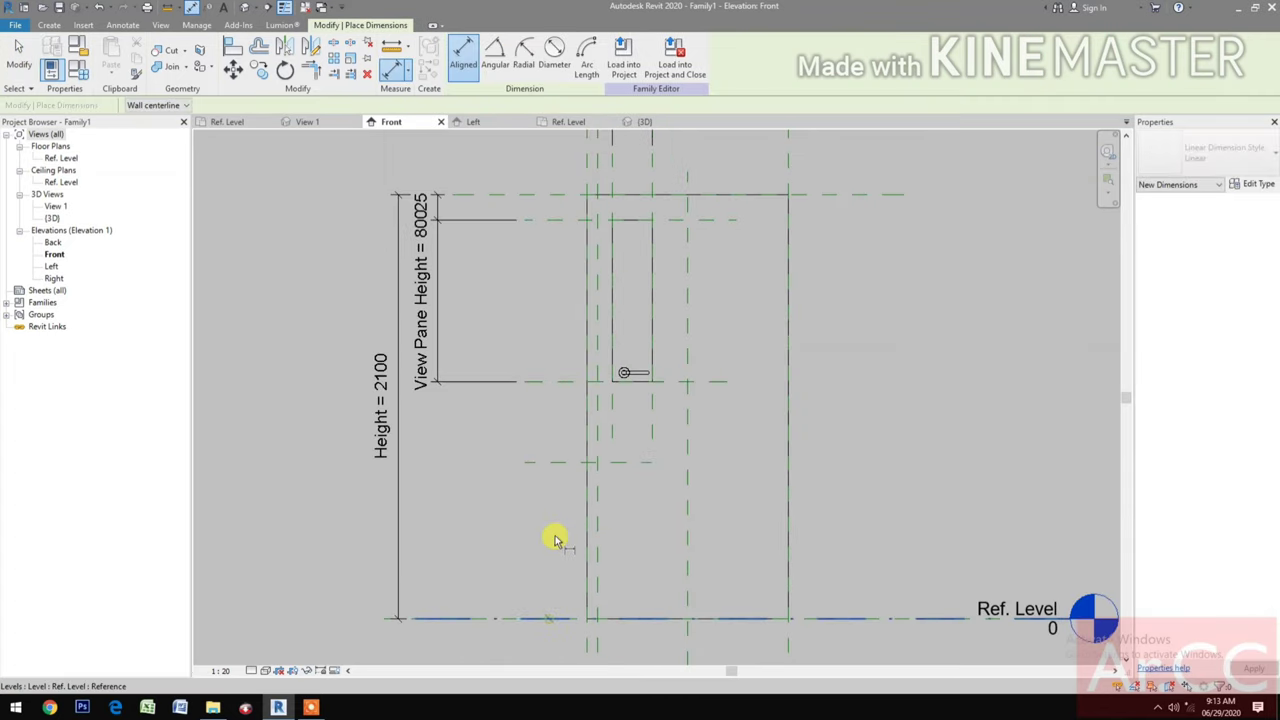
pyautogui.click(551, 463)
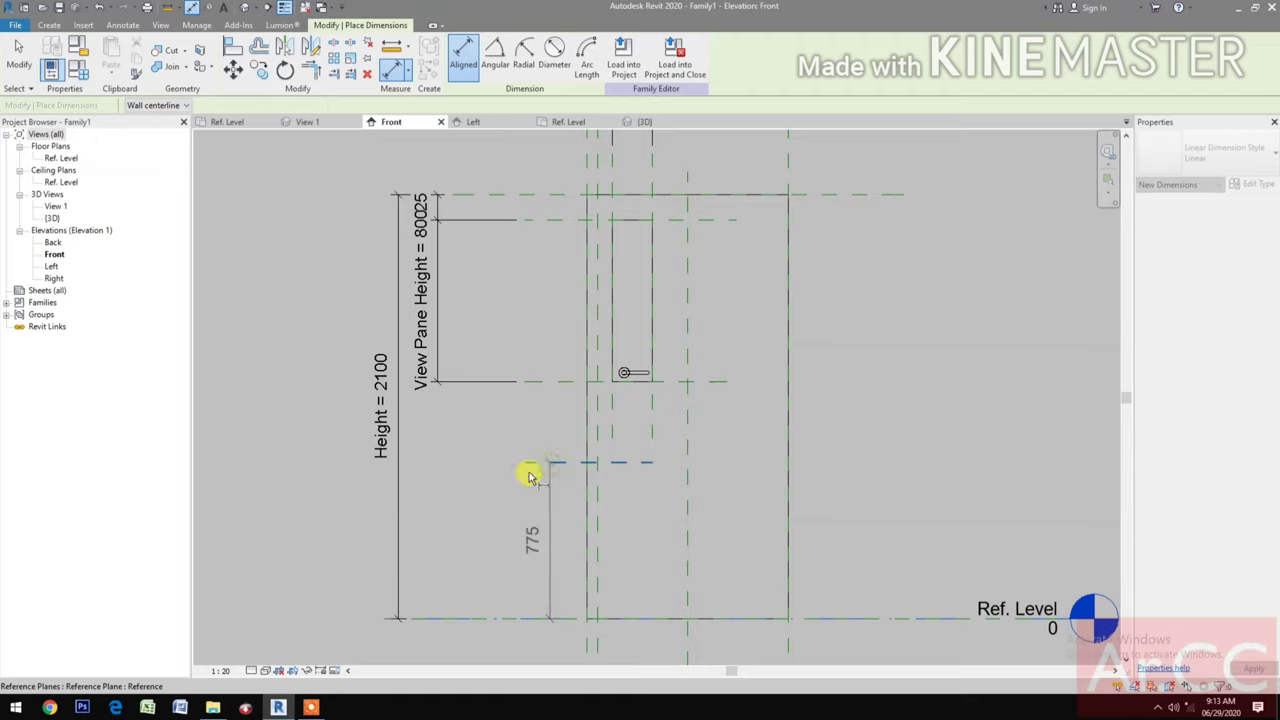
pyautogui.click(440, 488)
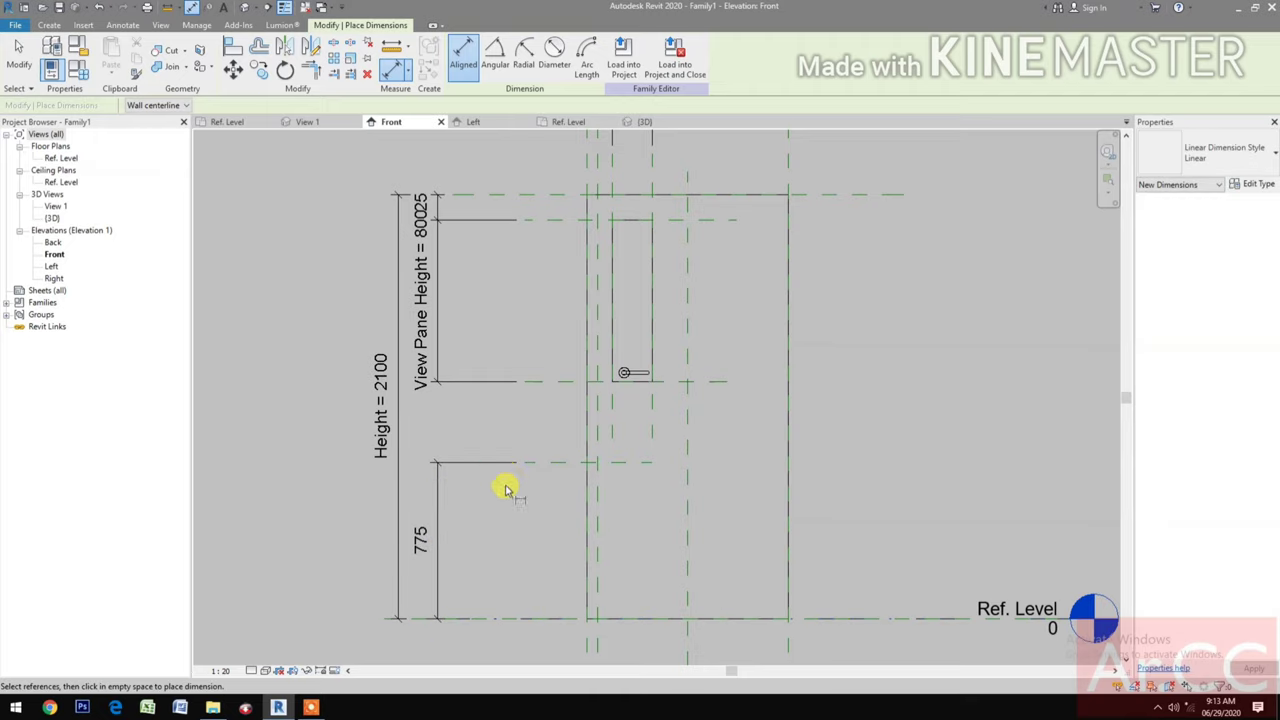
pyautogui.press('Escape')
pyautogui.press('Escape')
# - Label the 775 dimension with a new Lockset Height parameter
pyautogui.click(466, 462)
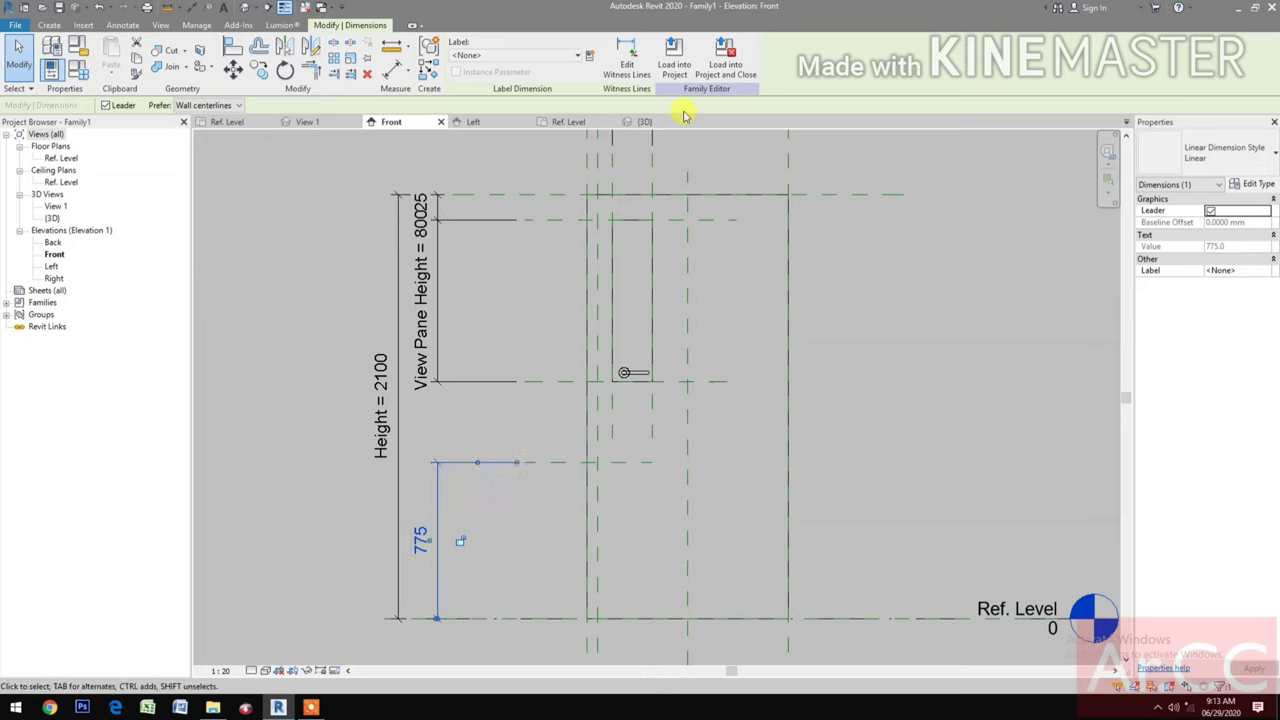
pyautogui.click(589, 55)
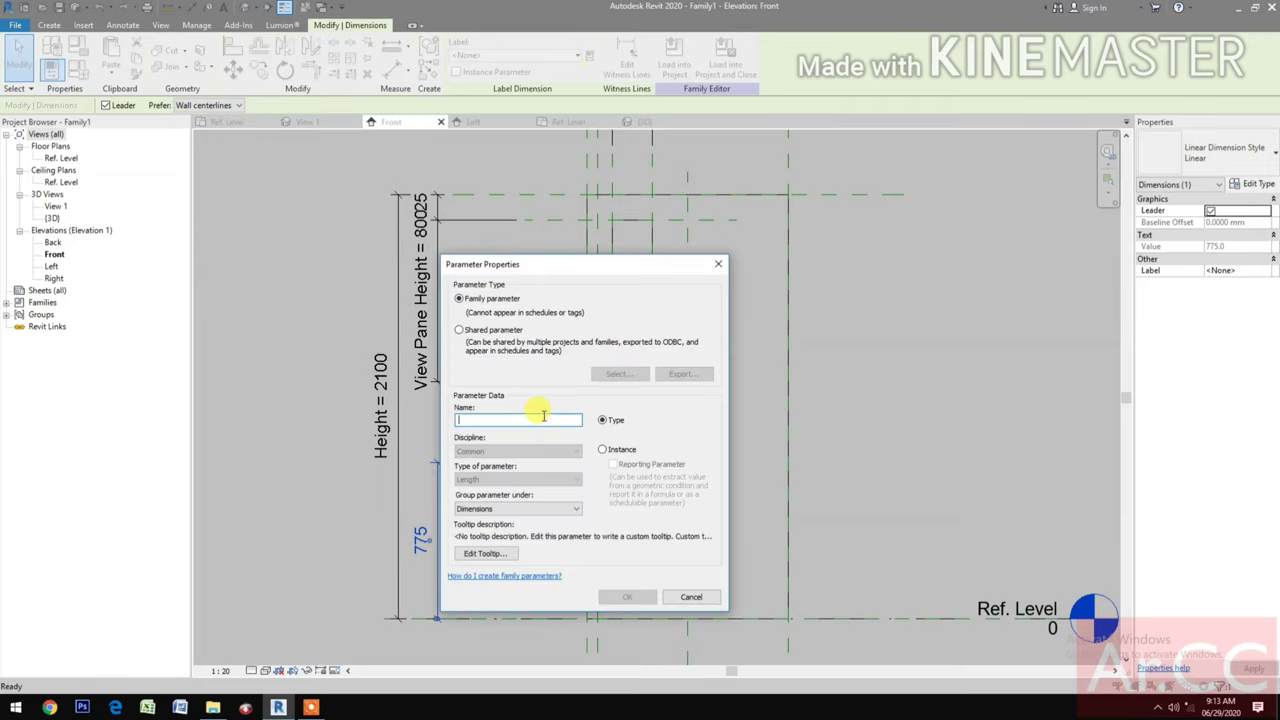
pyautogui.write('Lockset Height')
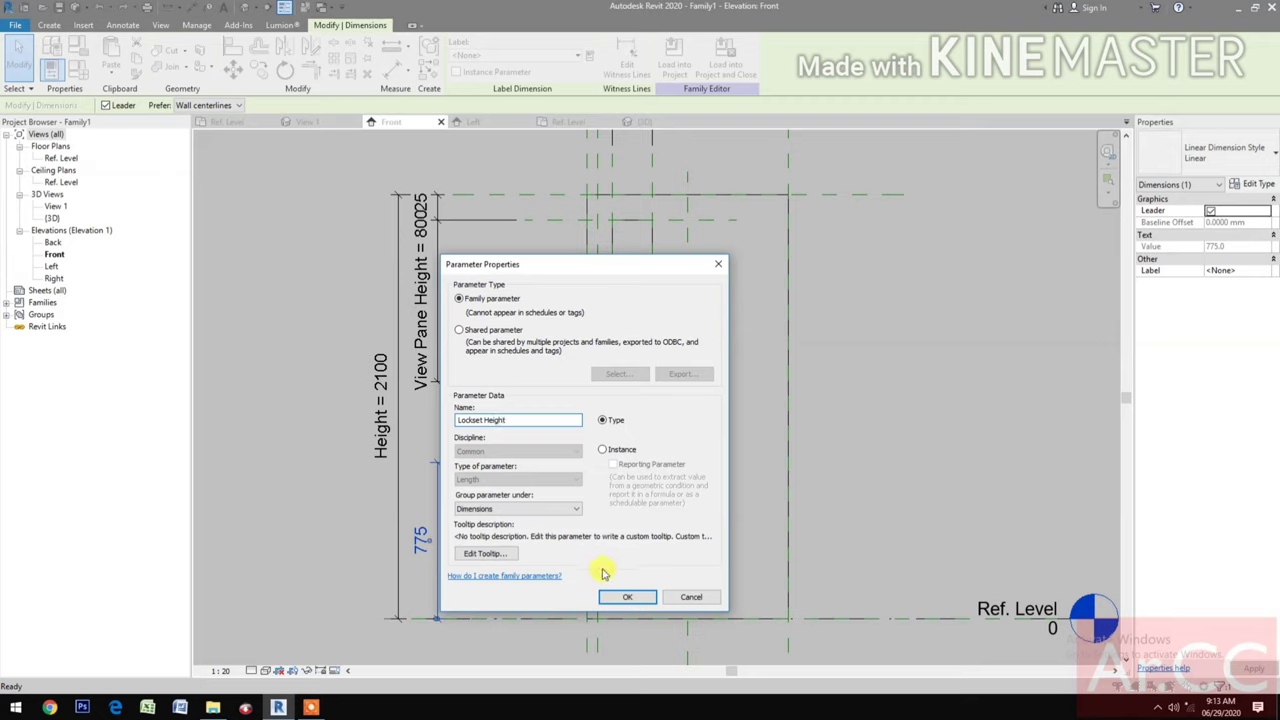
pyautogui.click(627, 600)
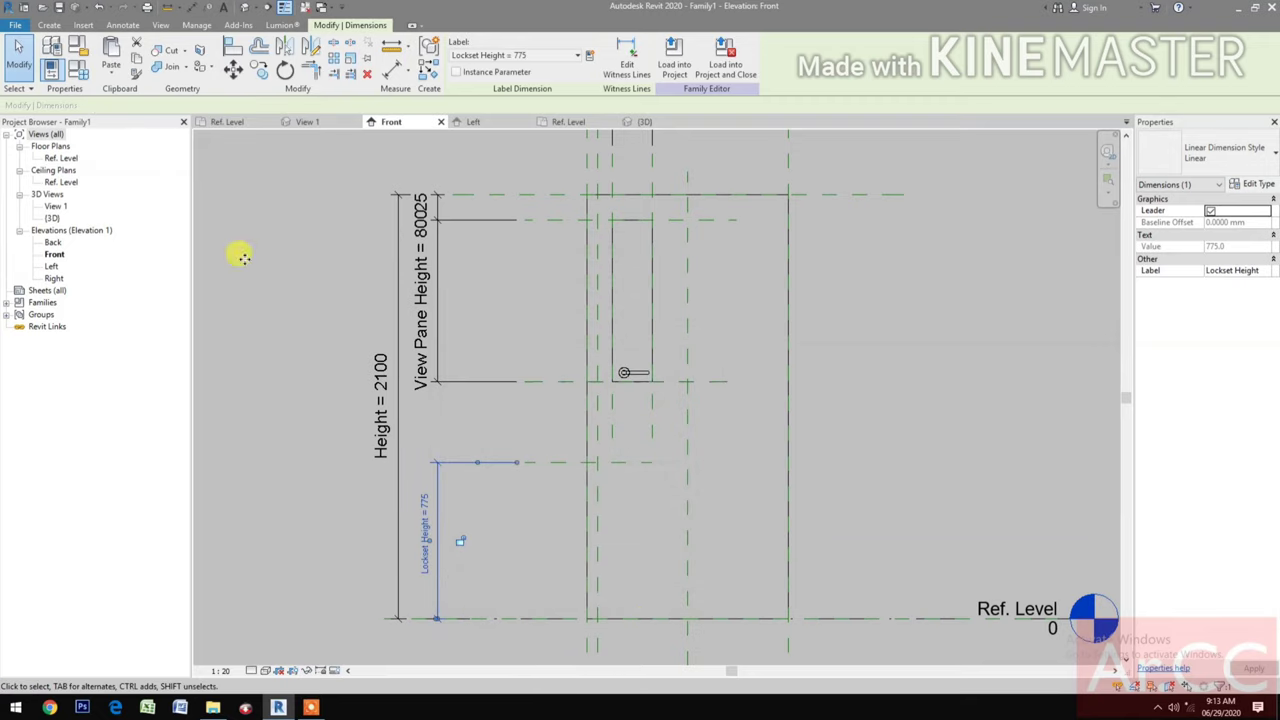
pyautogui.click(78, 68)
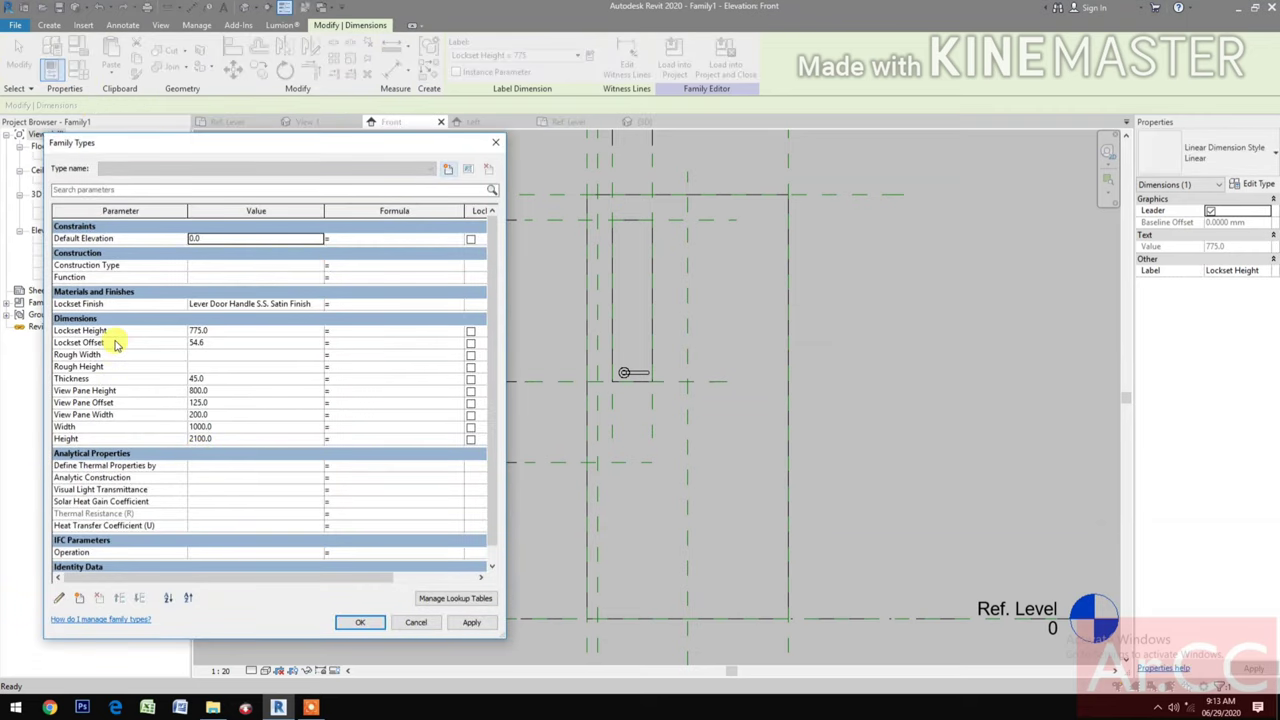
# - Enter Lockset Height 1000 and Lockset Offset 70 in Family Types and confirm
pyautogui.click(268, 331)
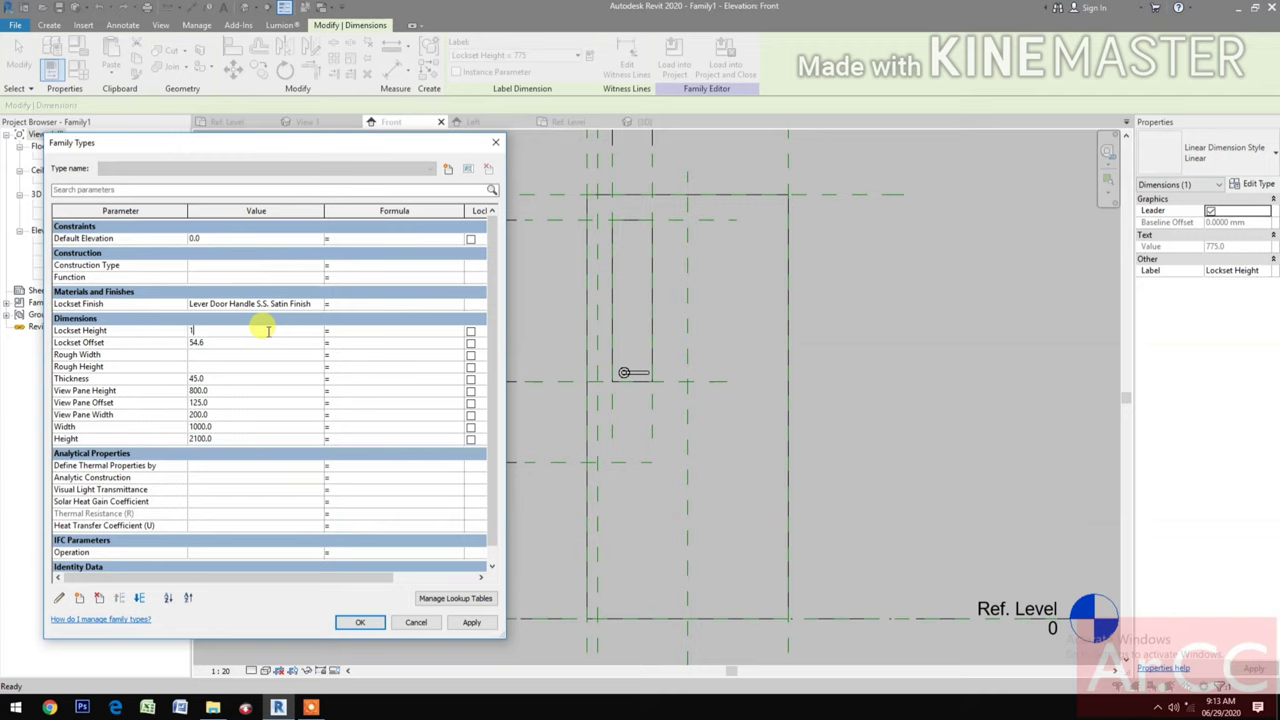
pyautogui.click(270, 341)
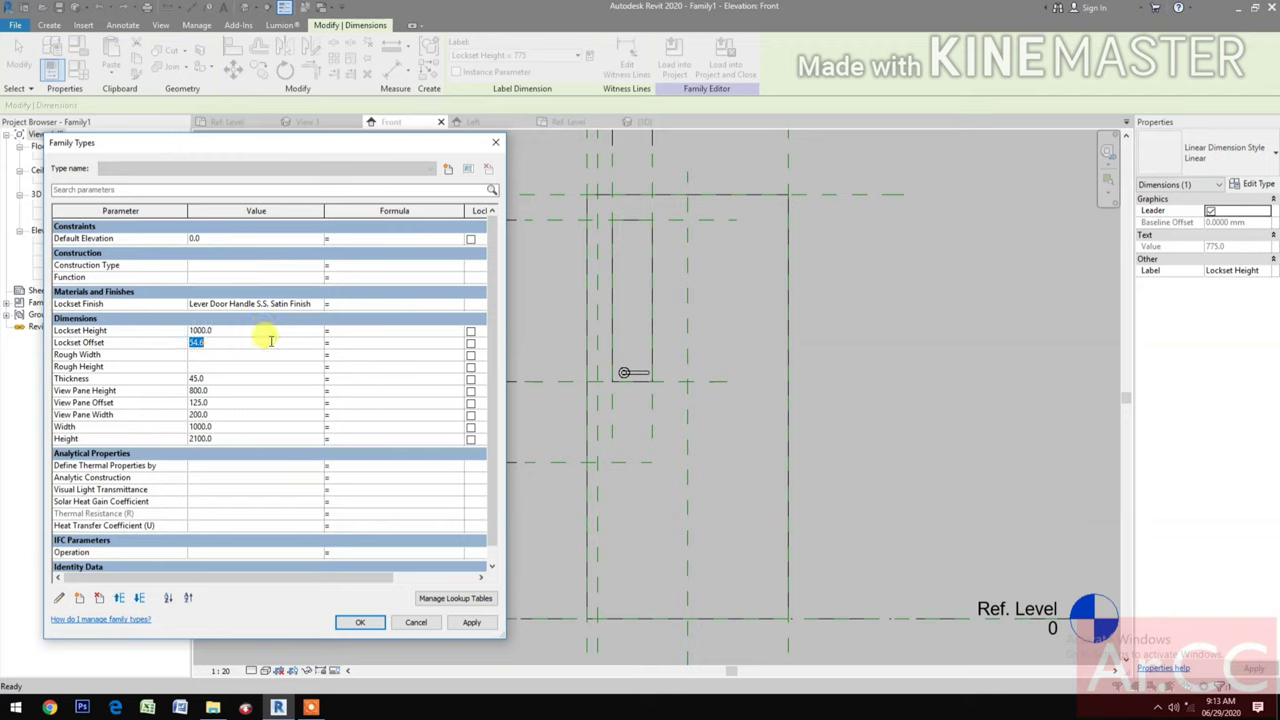
pyautogui.write('70')
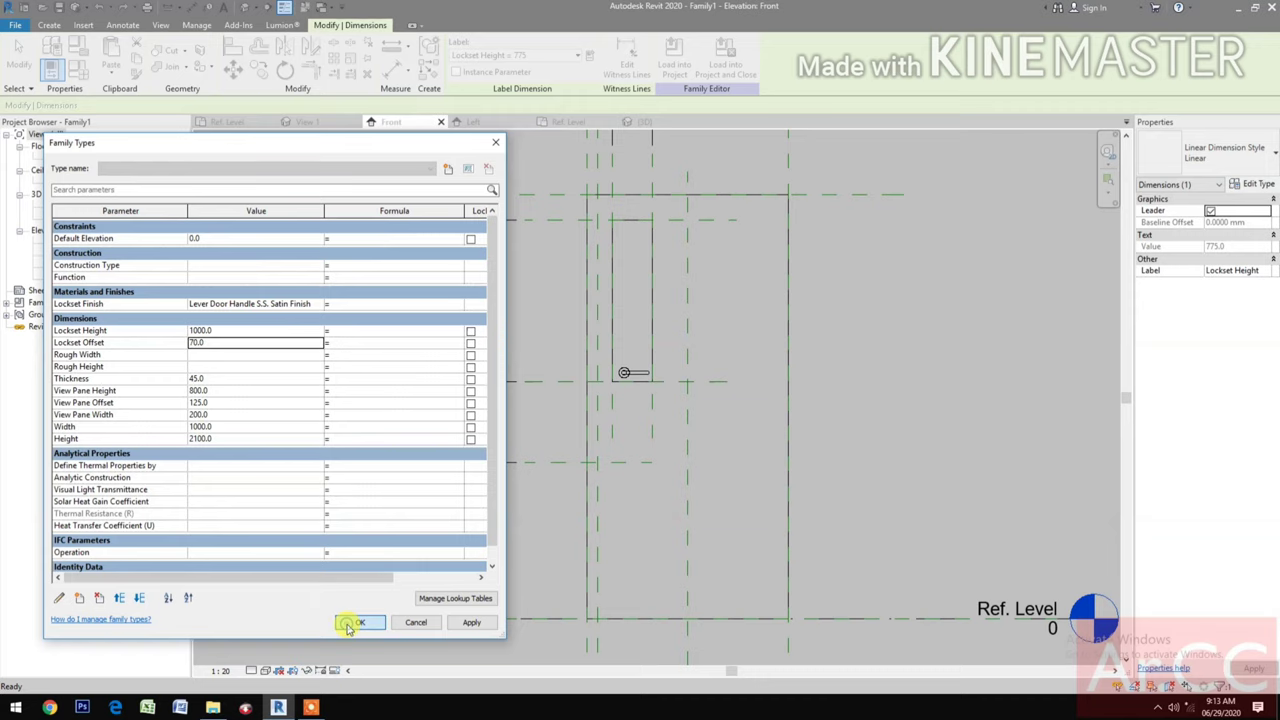
pyautogui.click(358, 622)
pyautogui.scroll(1, 642, 402)
# - Align the lever handle's centre to the Lockset Offset plane and the Lockset Height plane using AL
pyautogui.scroll(1, 642, 402)
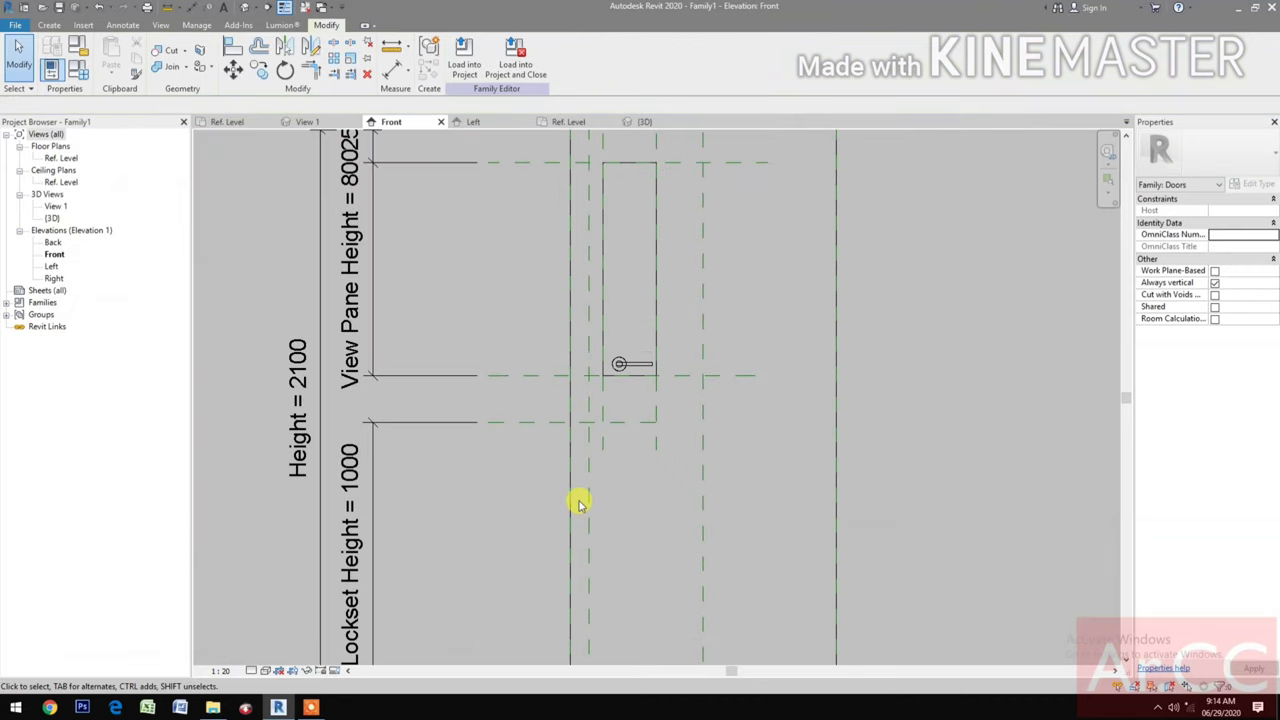
pyautogui.press('a')
pyautogui.press('l')
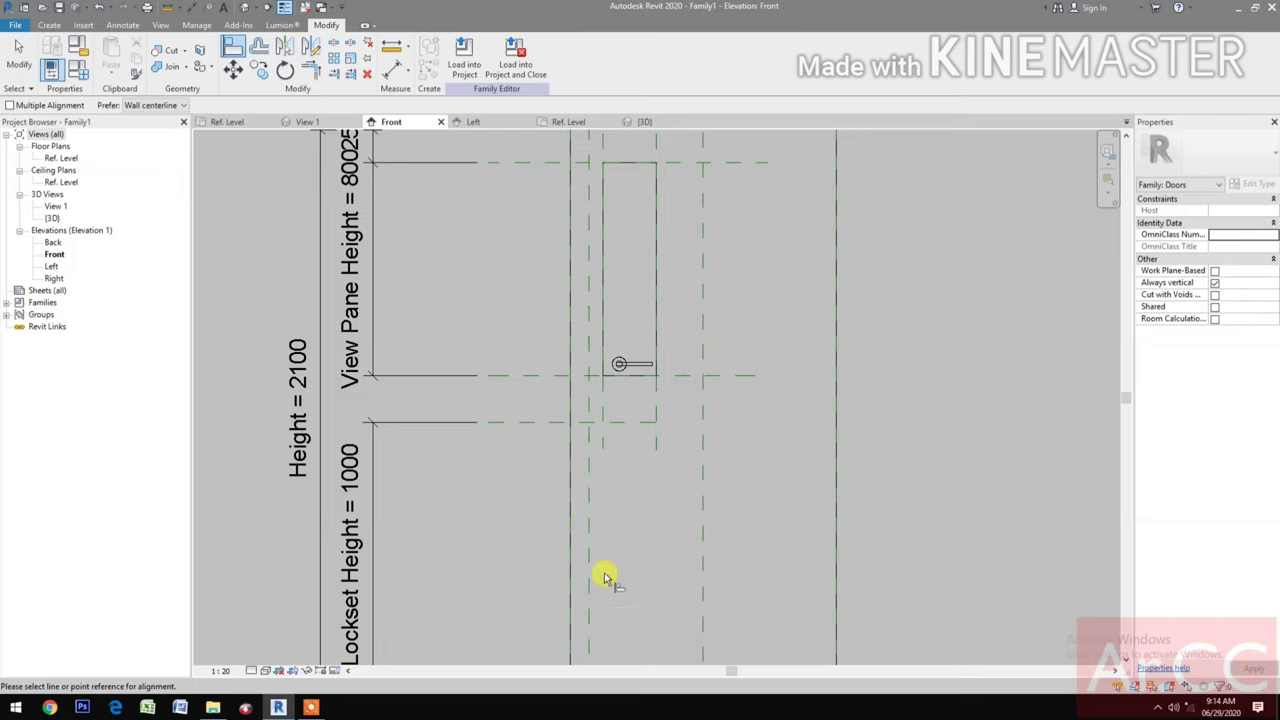
pyautogui.click(591, 498)
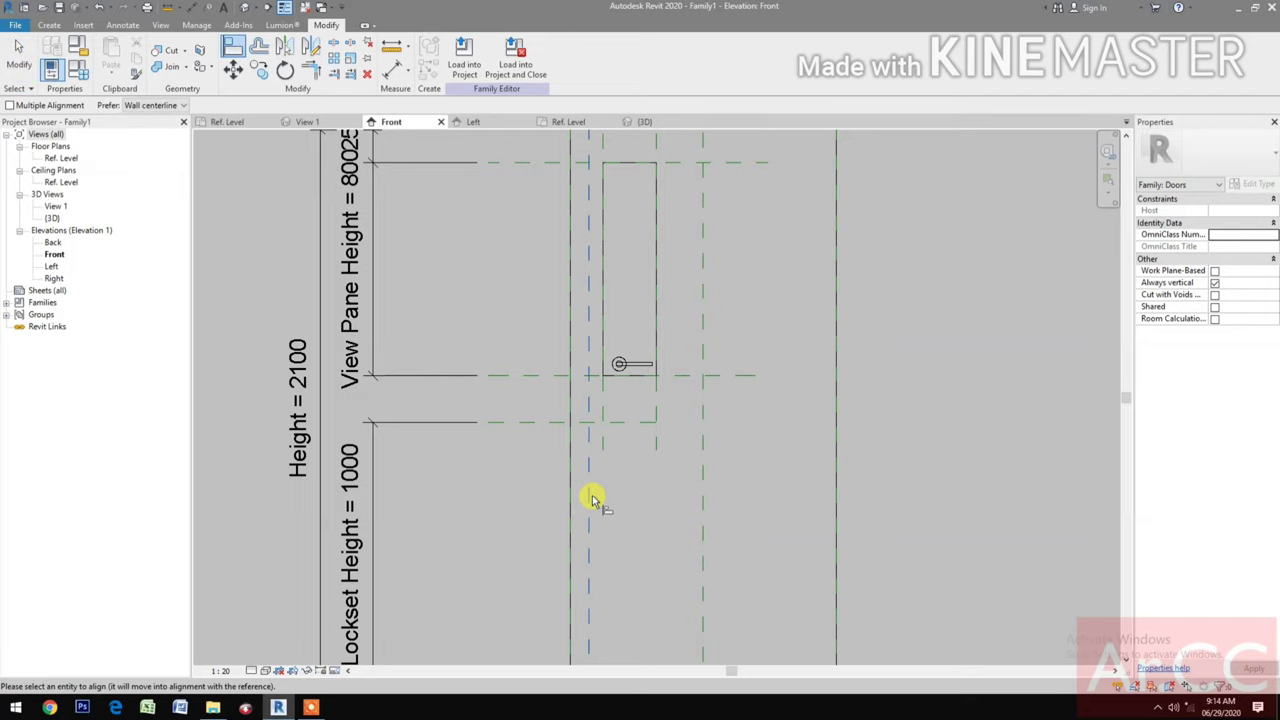
pyautogui.click(617, 386)
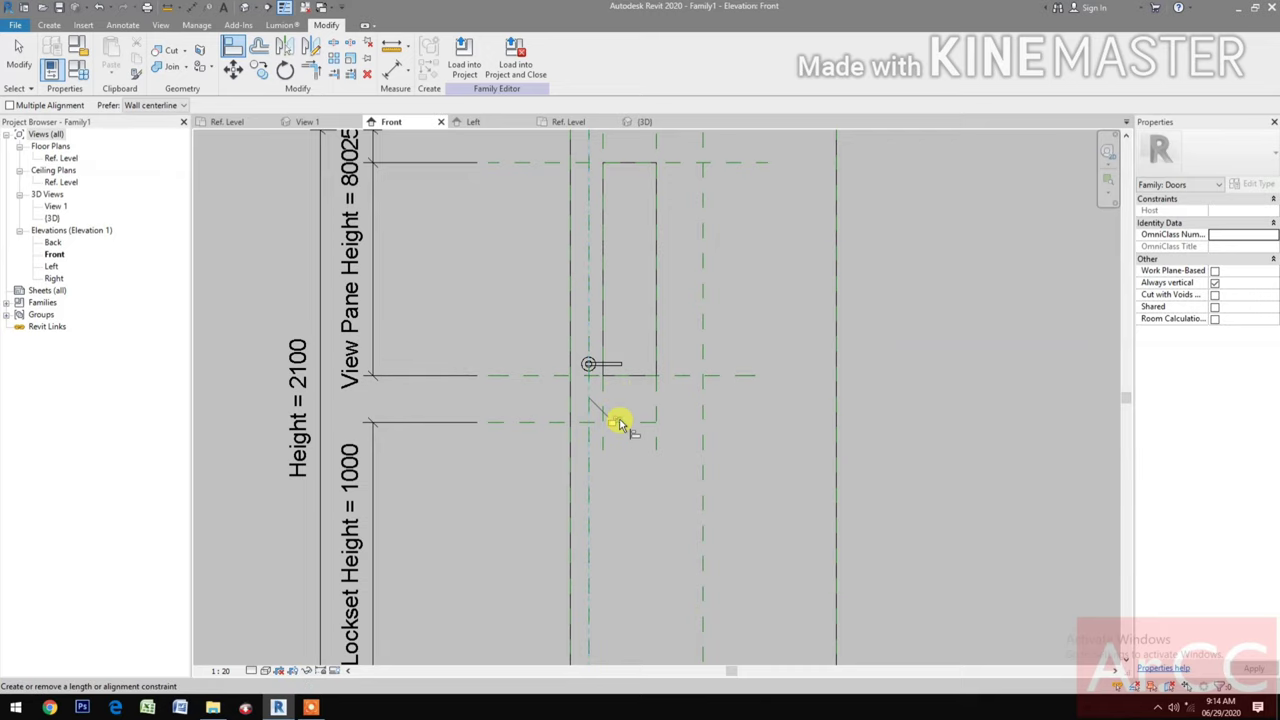
pyautogui.click(554, 427)
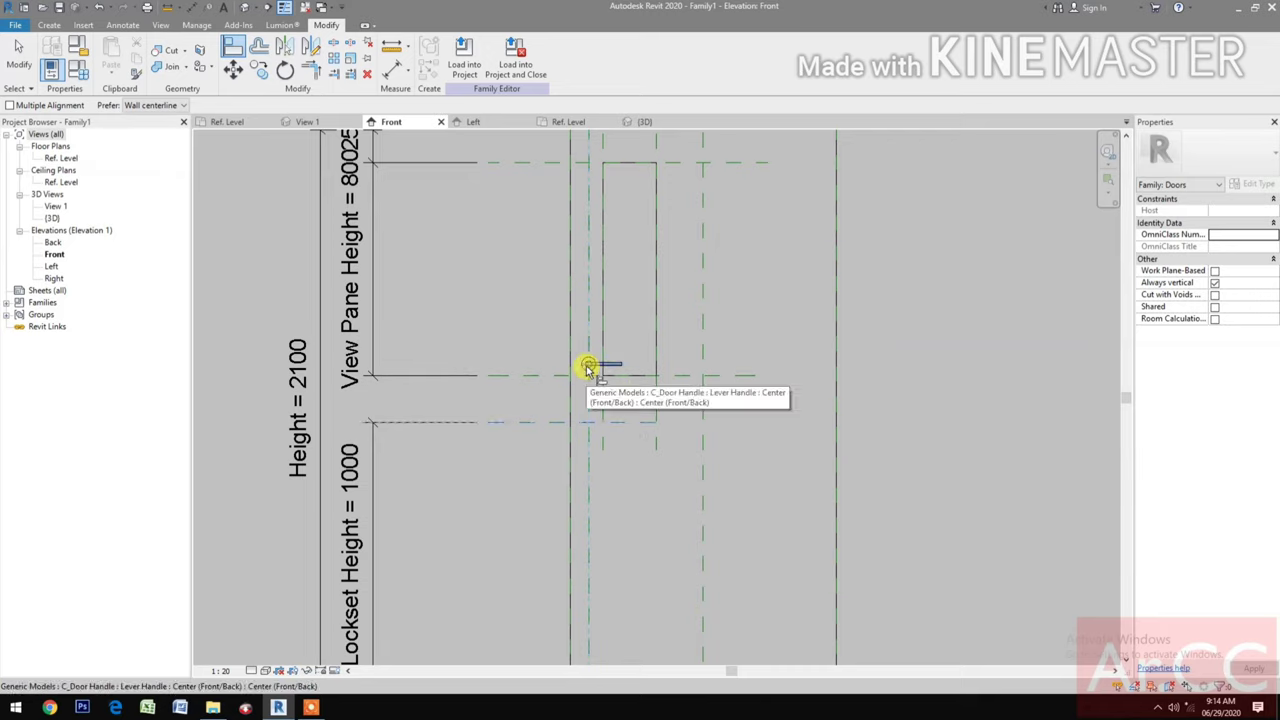
pyautogui.click(588, 369)
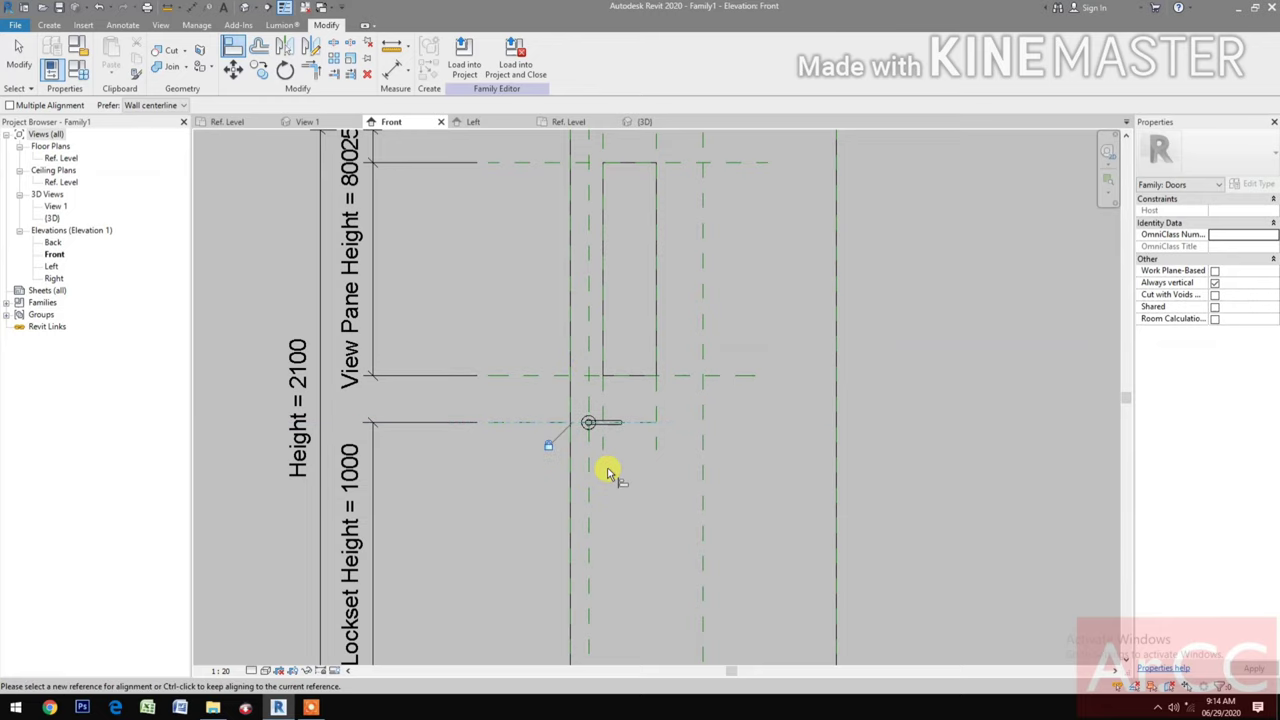
pyautogui.scroll(-3, 609, 472)
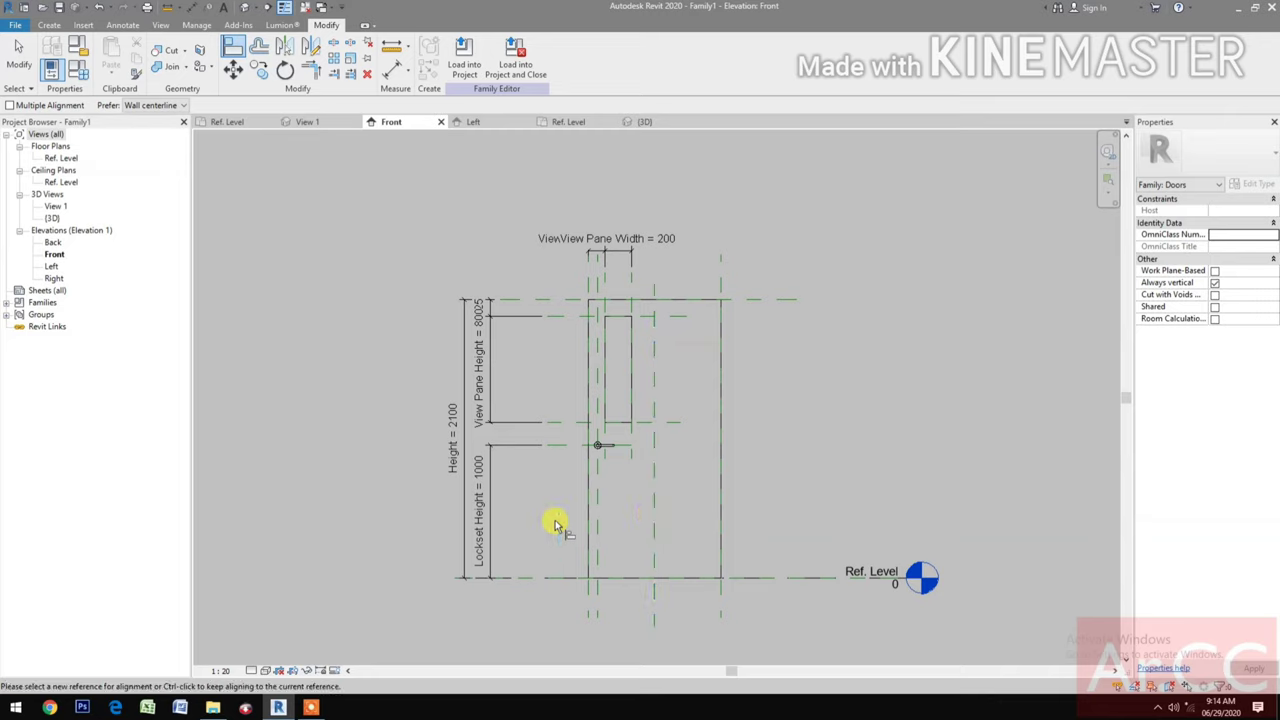
pyautogui.click(52, 25)
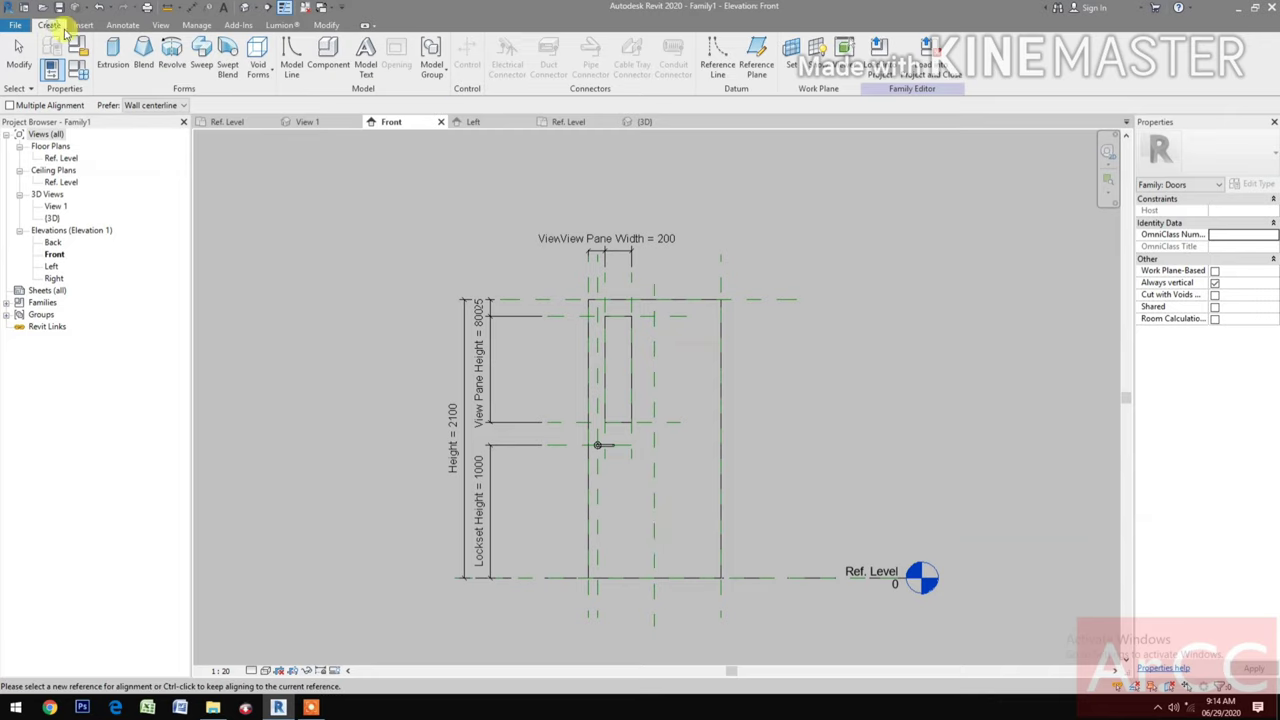
# - Draw a horizontal reference plane near the door bottom and dimension it 435 above Ref. Level
pyautogui.click(757, 78)
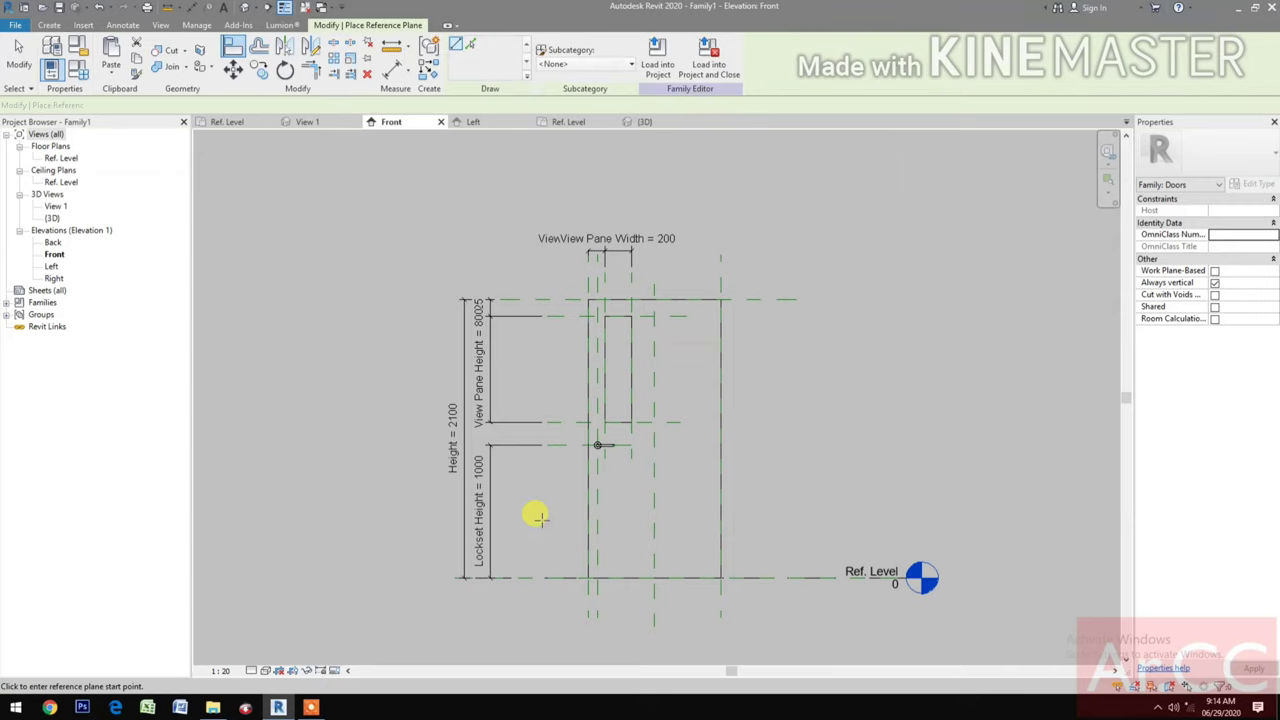
pyautogui.click(520, 518)
pyautogui.click(777, 519)
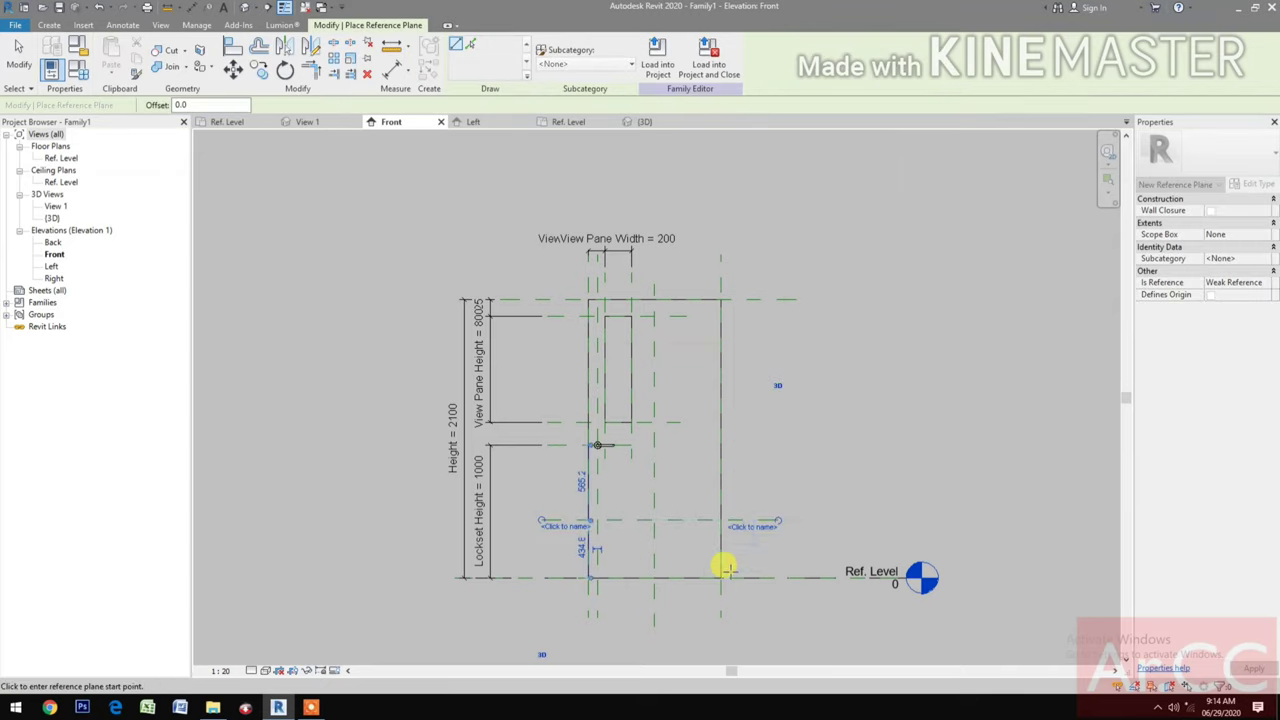
pyautogui.press('i')
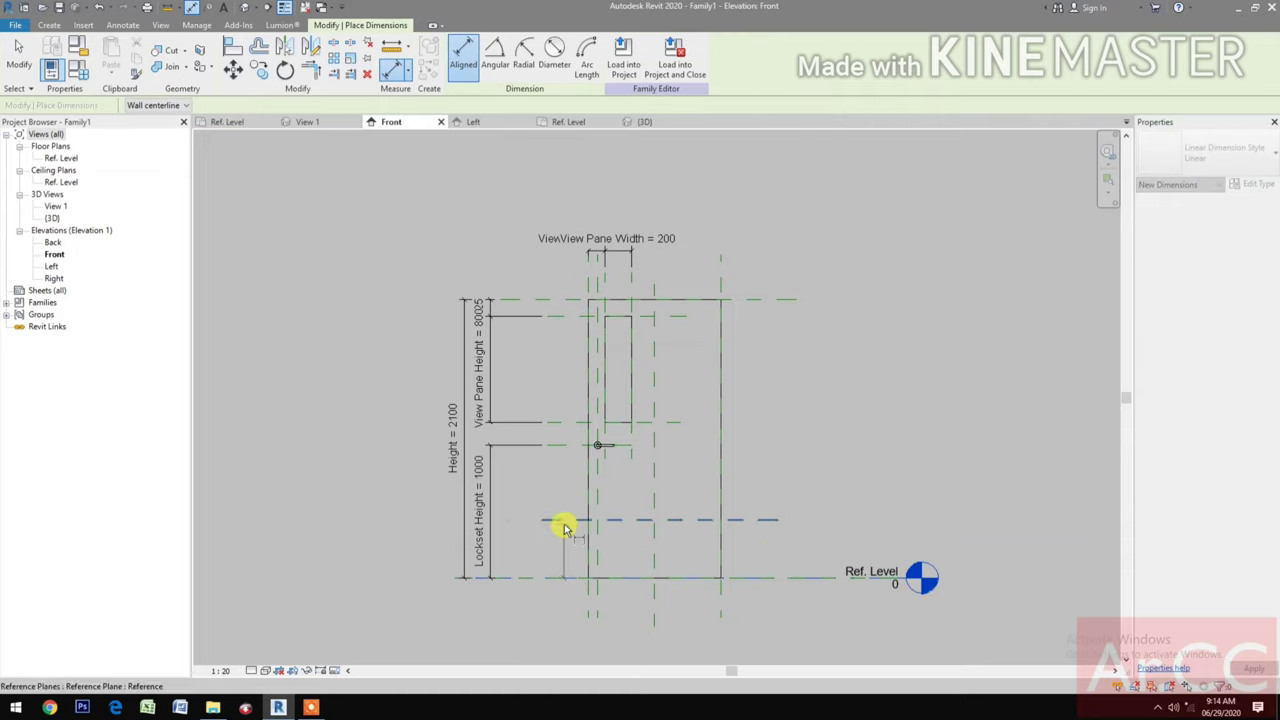
pyautogui.click(560, 520)
pyautogui.click(545, 577)
pyautogui.click(515, 600)
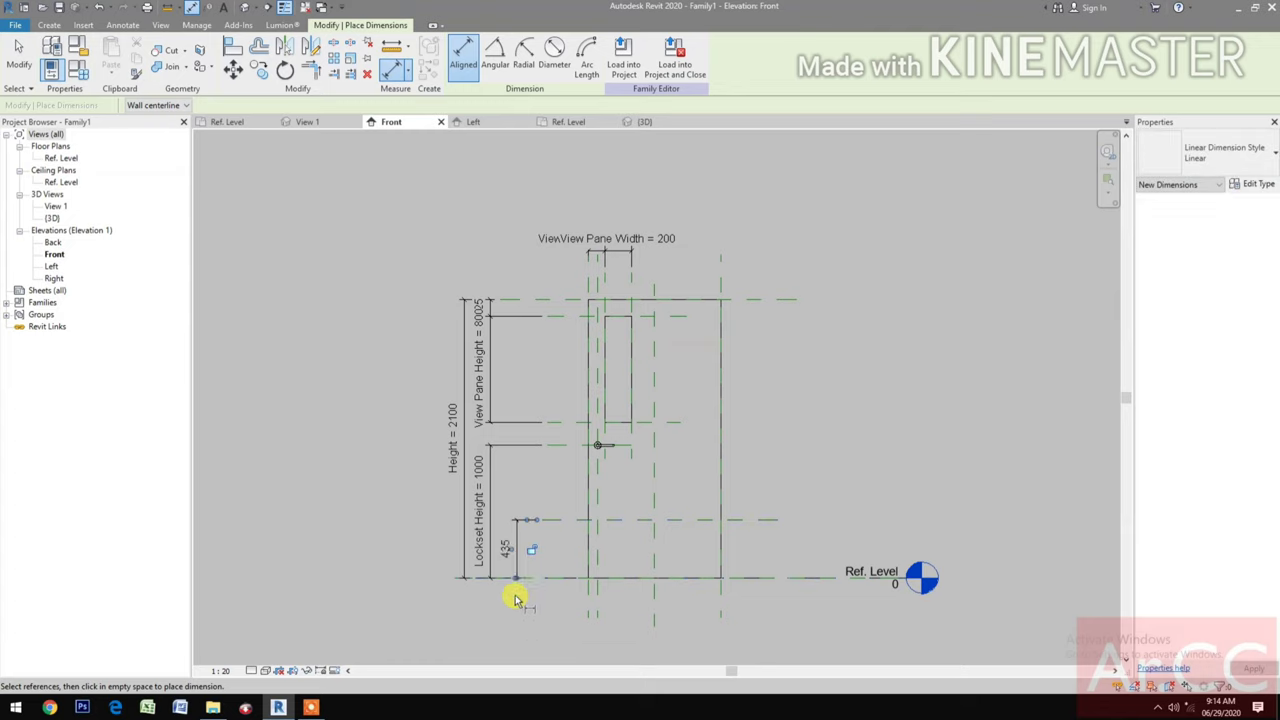
pyautogui.press('Escape')
pyautogui.press('Escape')
# - Create a new label parameter for the 435 dimension, starting its name with 'Ki'
pyautogui.click(513, 552)
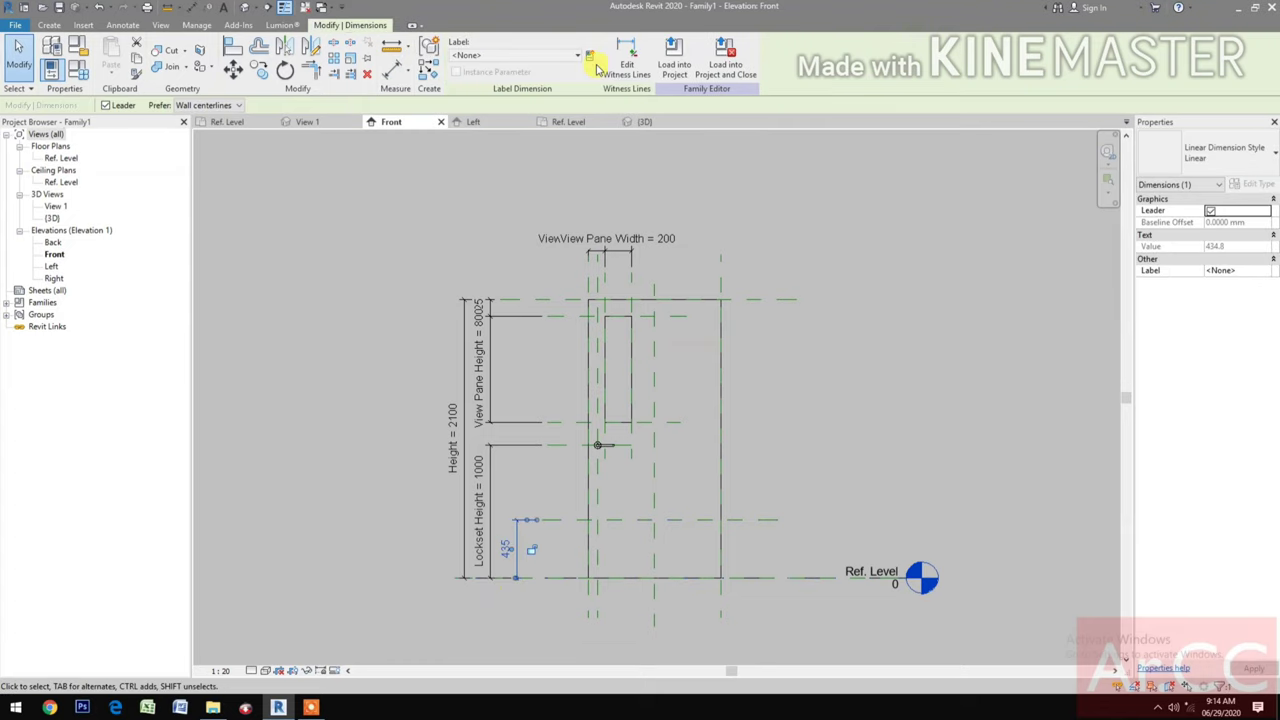
pyautogui.click(590, 58)
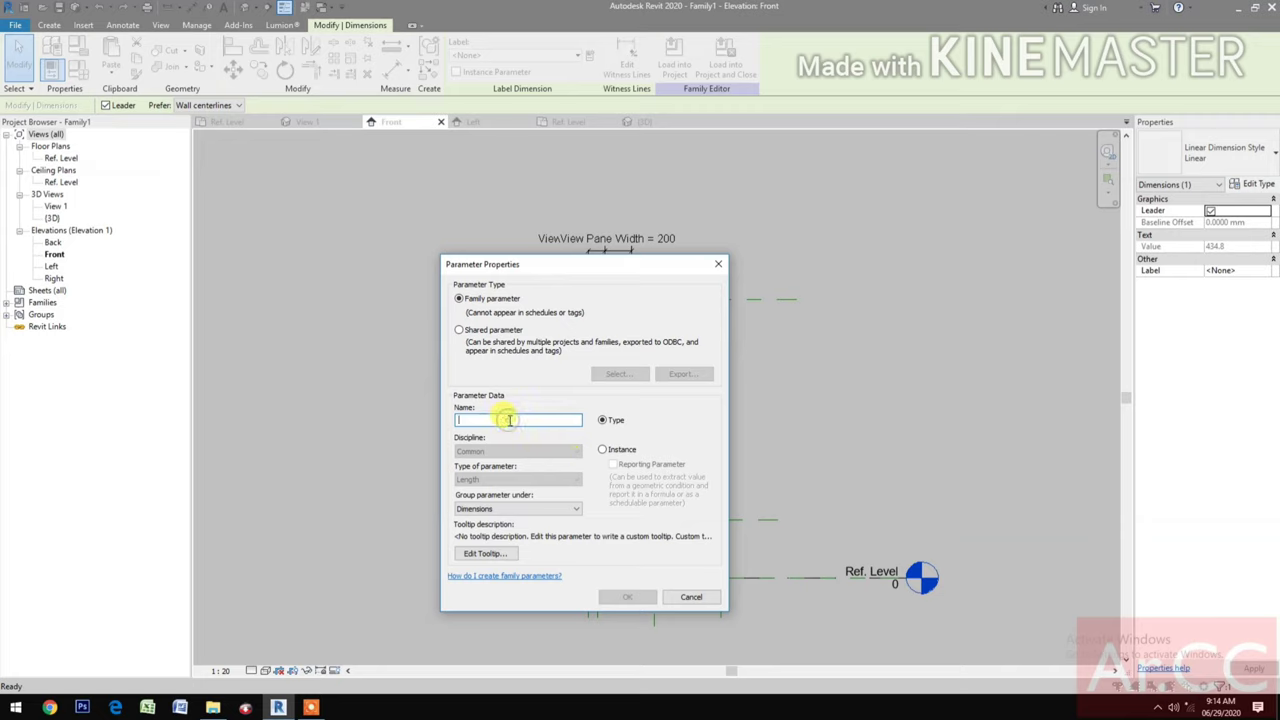
pyautogui.write('Kick/Mop Plate Height')
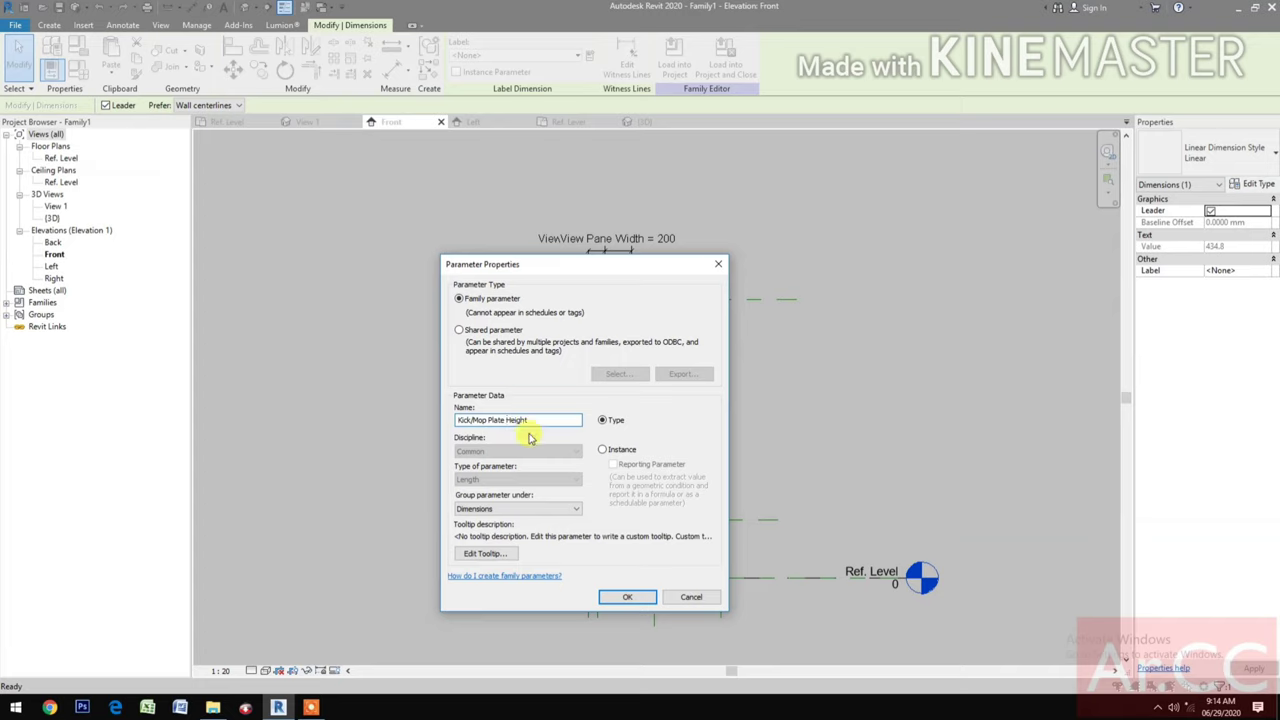
# - Confirm the new Kick/Mop Plate Height type parameter on the bottom dimension and deselect it
pyautogui.click(625, 597)
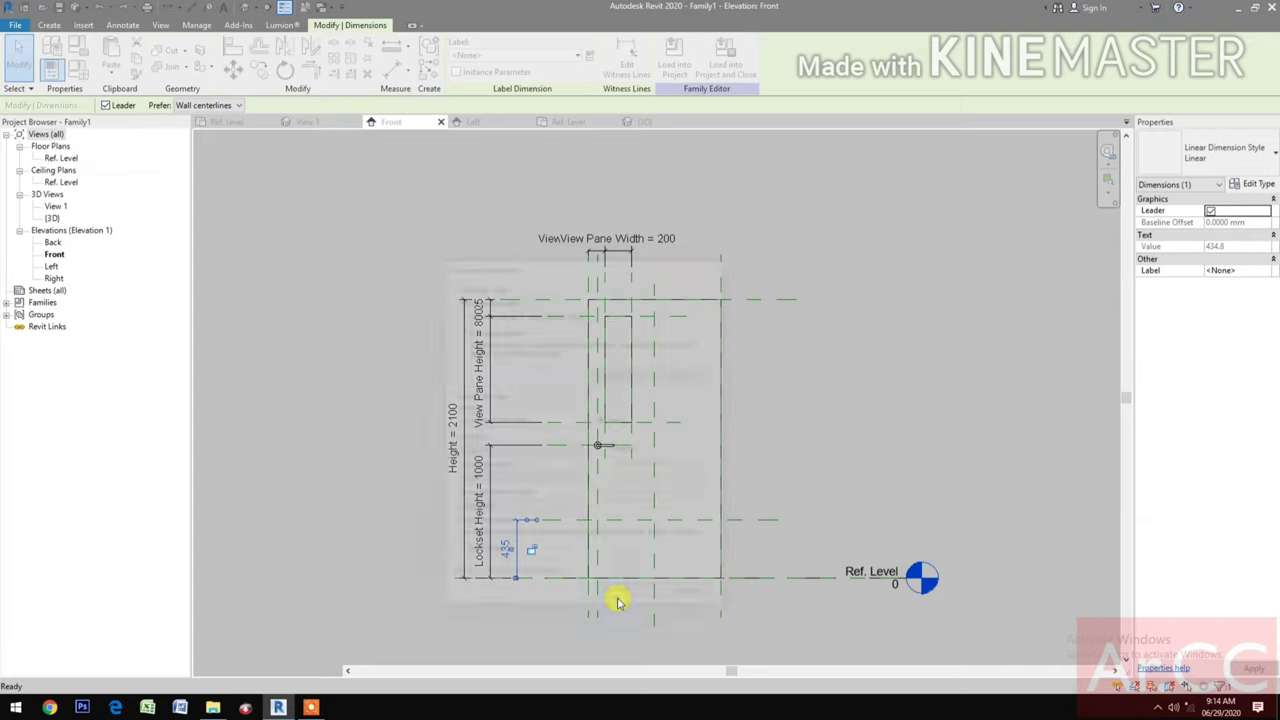
pyautogui.click(537, 636)
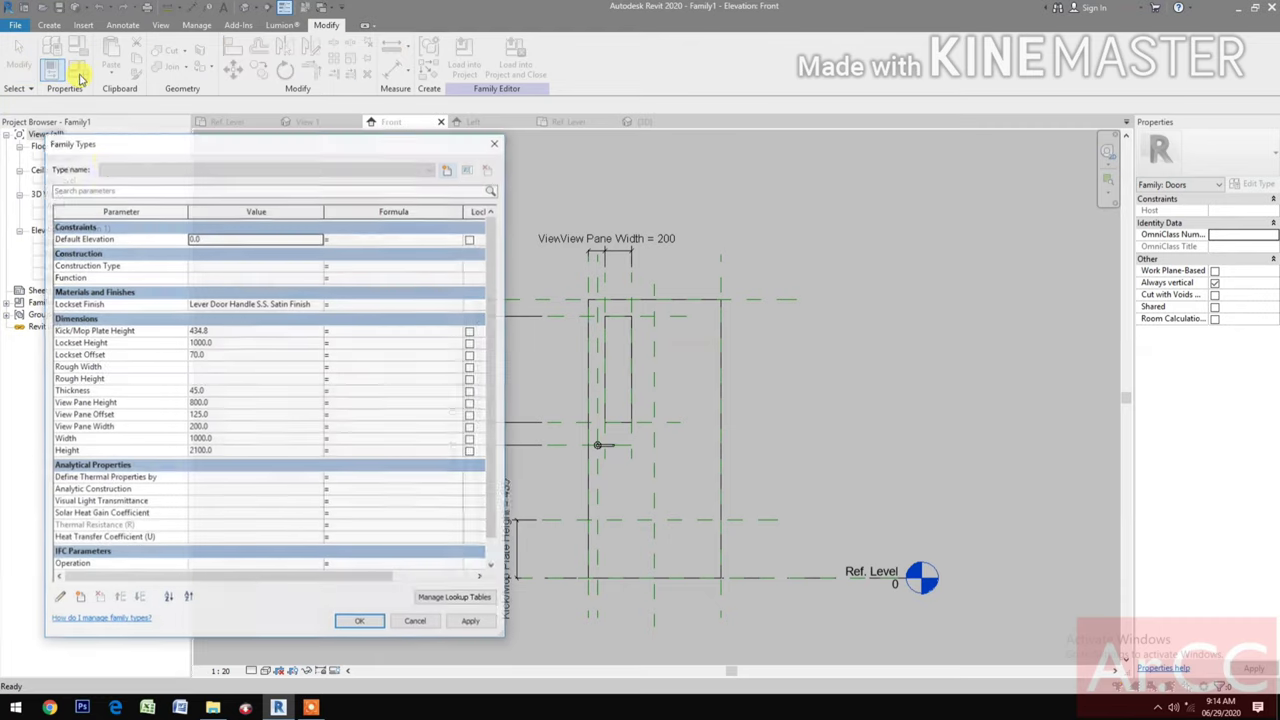
# - Set Kick/Mop Plate Height to 300 in Family Types and apply it
pyautogui.click(78, 72)
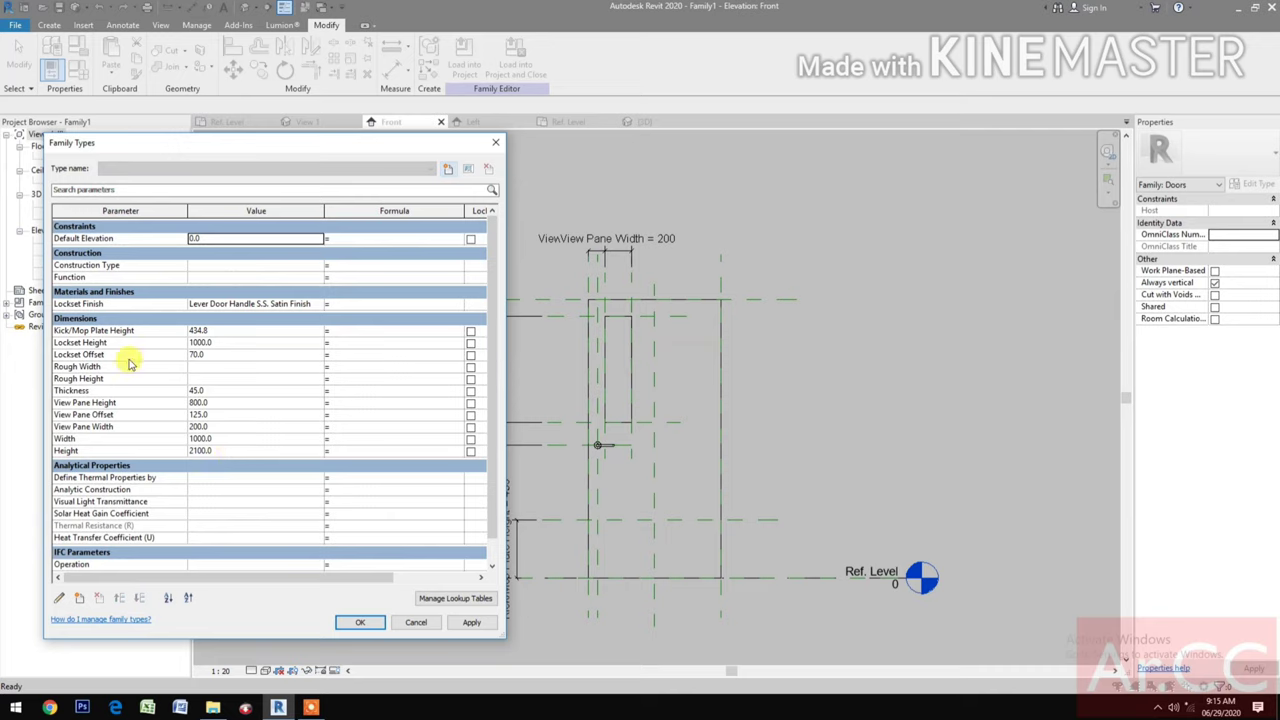
pyautogui.click(252, 331)
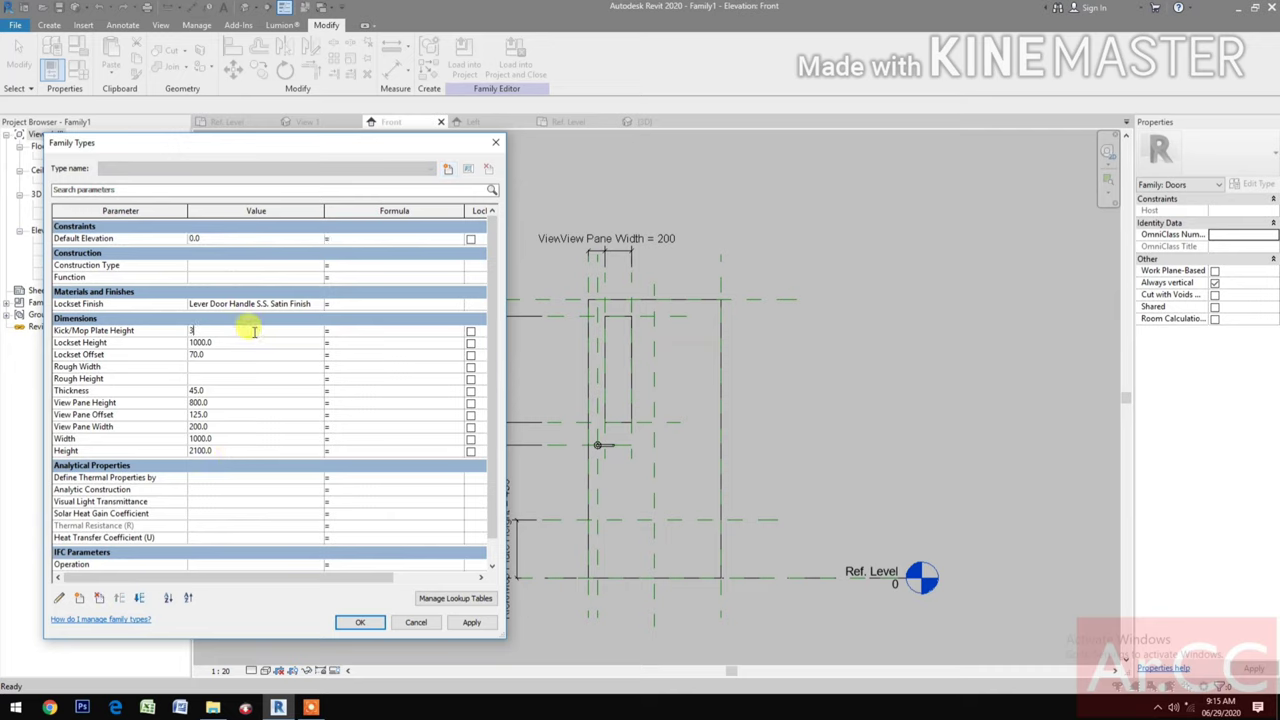
pyautogui.write('300')
pyautogui.click(468, 622)
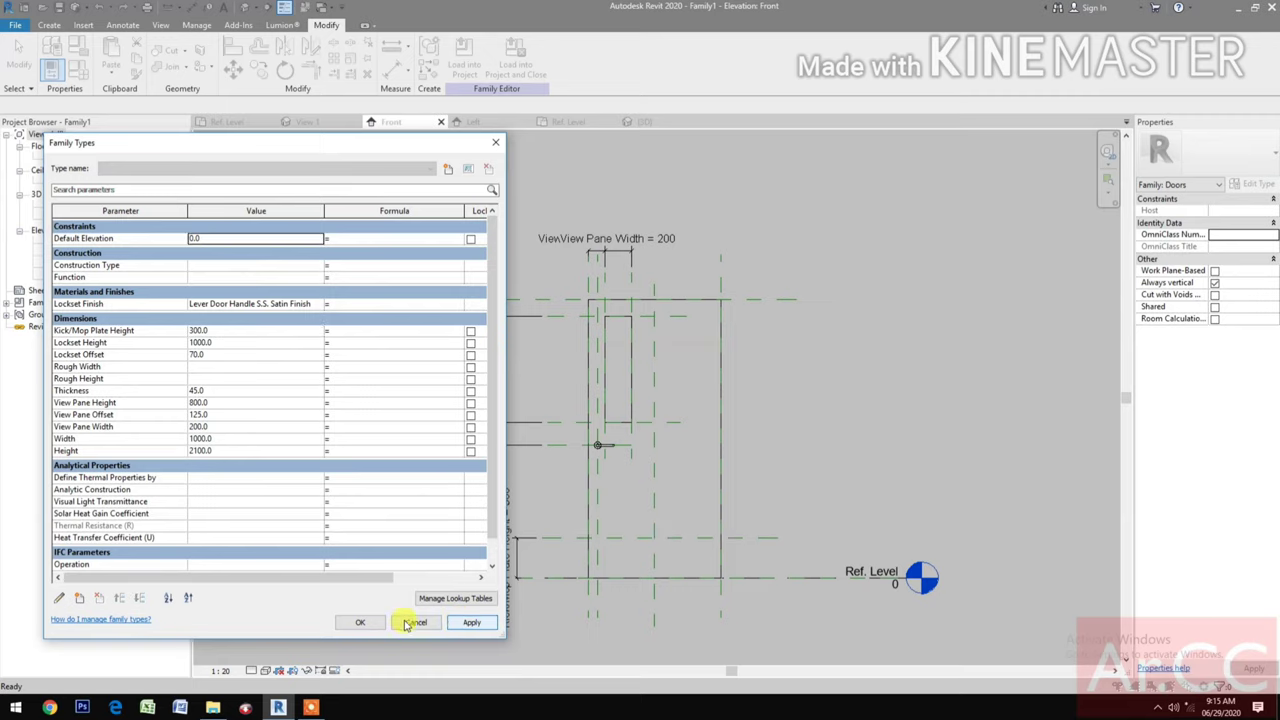
pyautogui.click(365, 622)
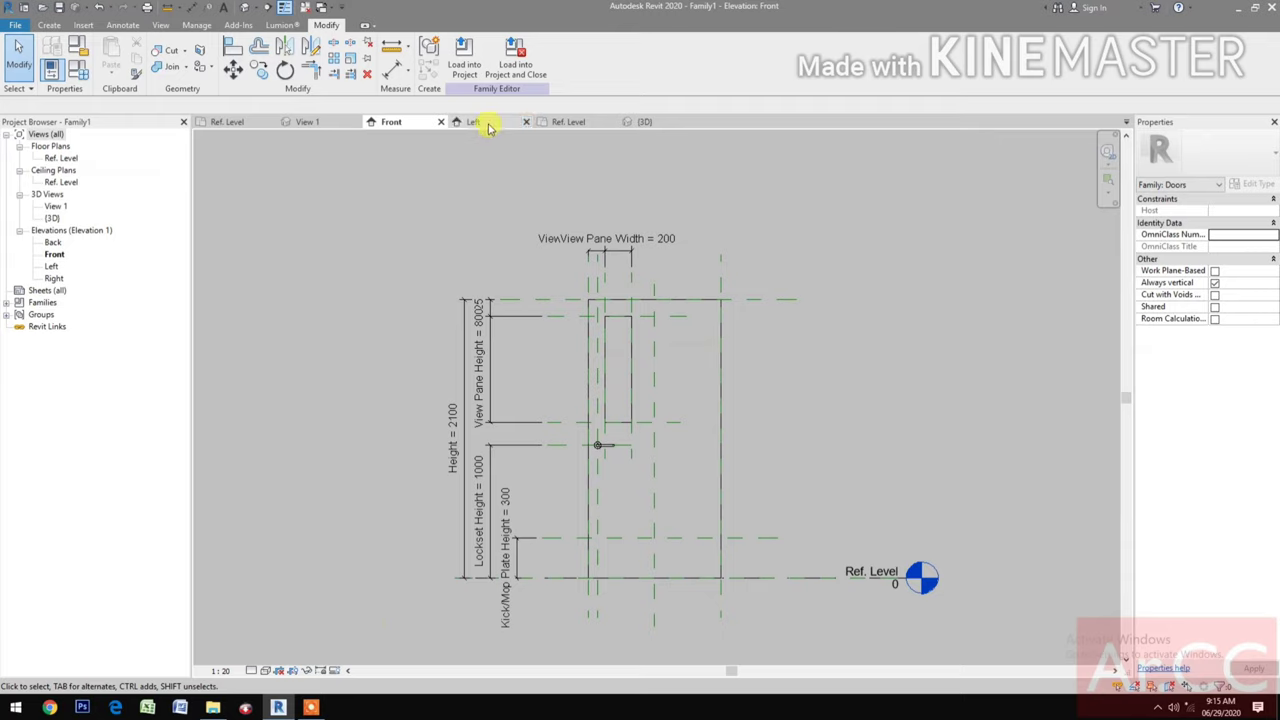
# - Switch to the Ref. Level plan, pan to the door handle, and start a solid extrusion
pyautogui.click(584, 124)
pyautogui.scroll(2, 594, 531)
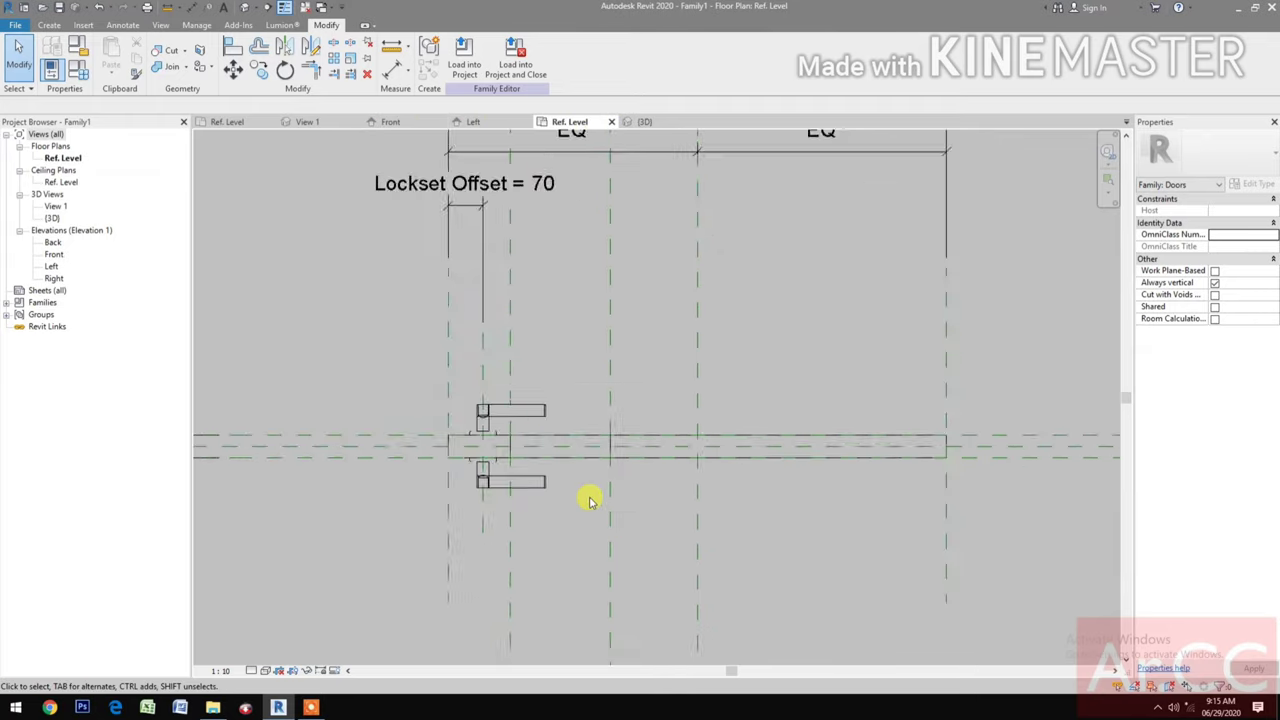
pyautogui.scroll(-3, 589, 503)
pyautogui.moveTo(591, 534); pyautogui.dragTo(543, 543, button='middle')
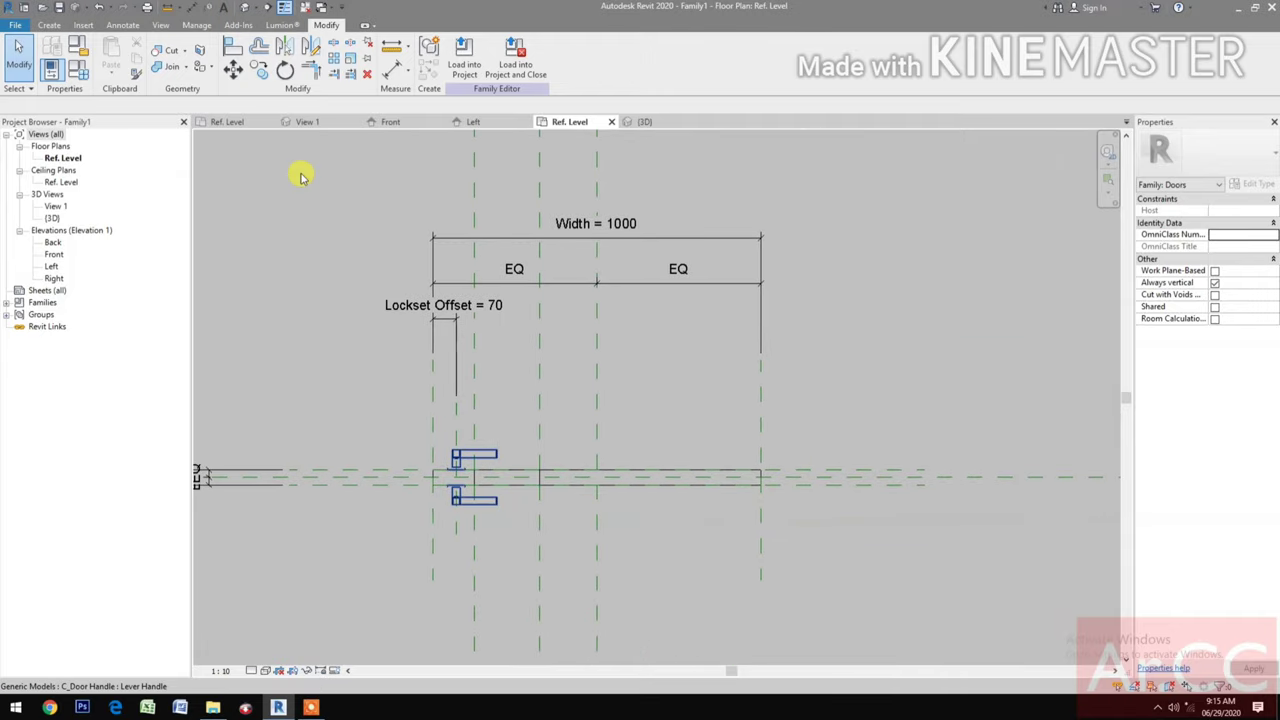
pyautogui.click(48, 25)
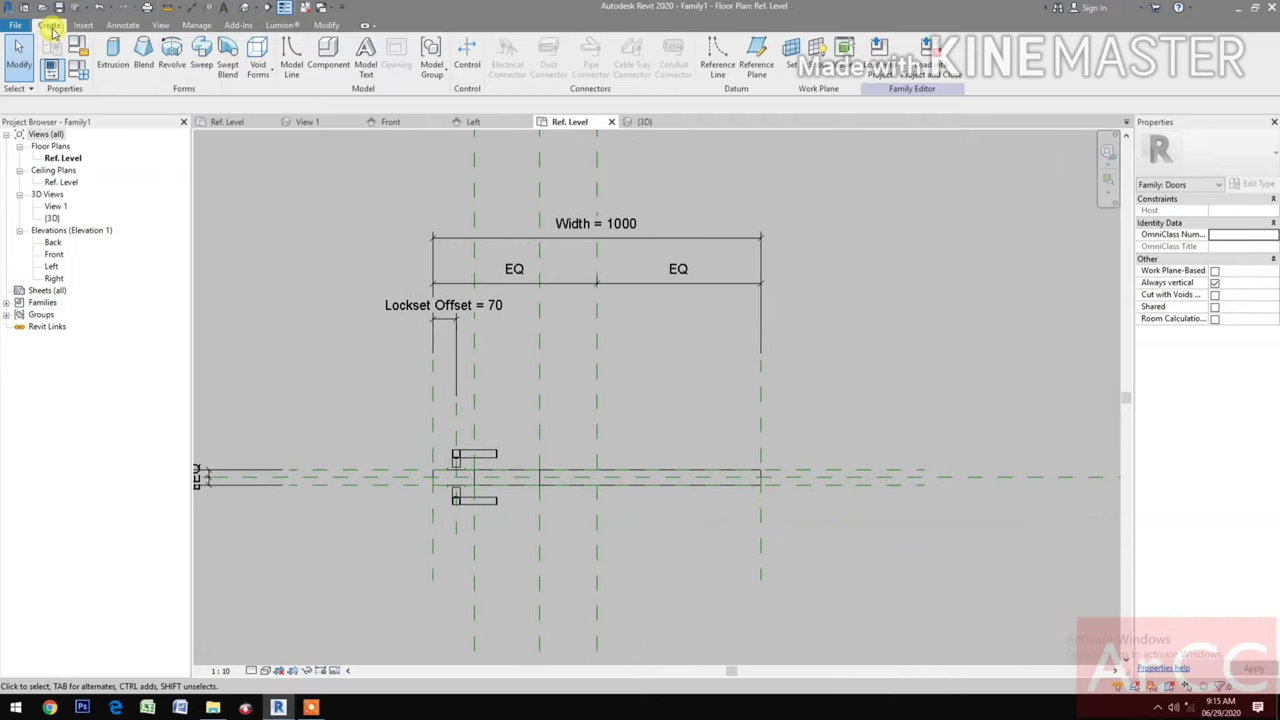
pyautogui.click(115, 62)
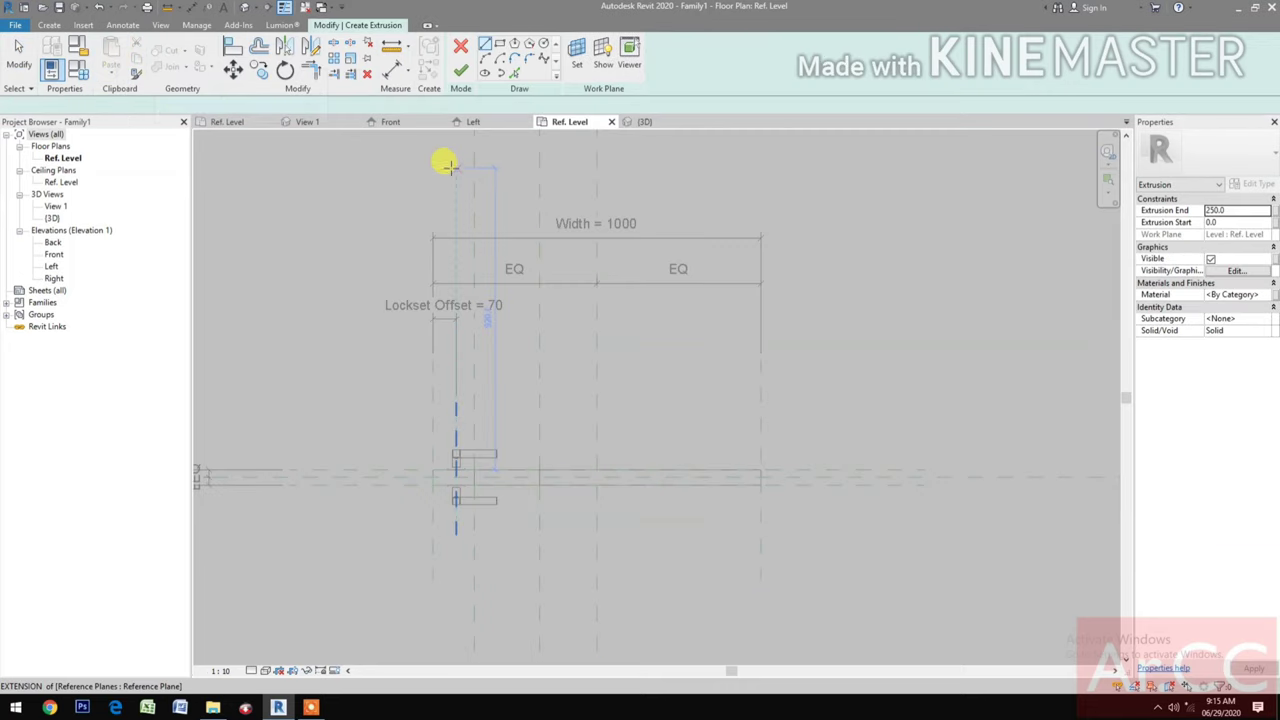
# - Draw two sketch rectangles, one below and one above the door line
pyautogui.click(499, 44)
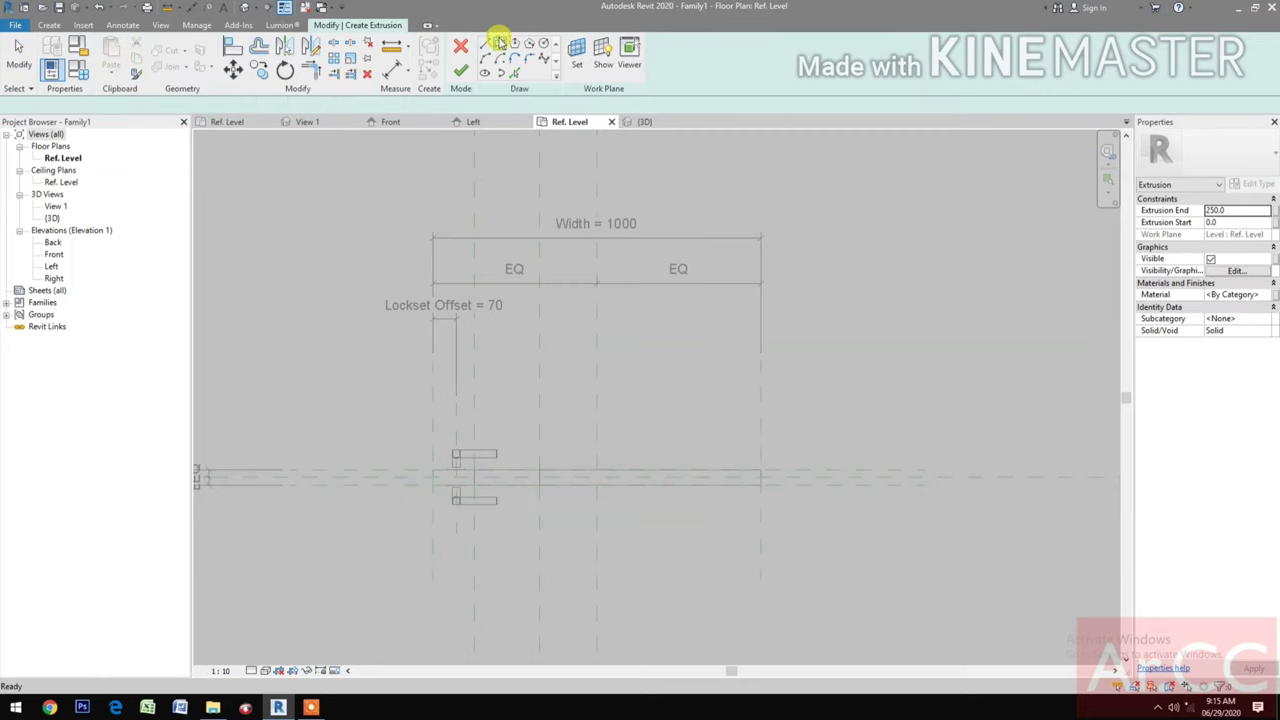
pyautogui.click(445, 578)
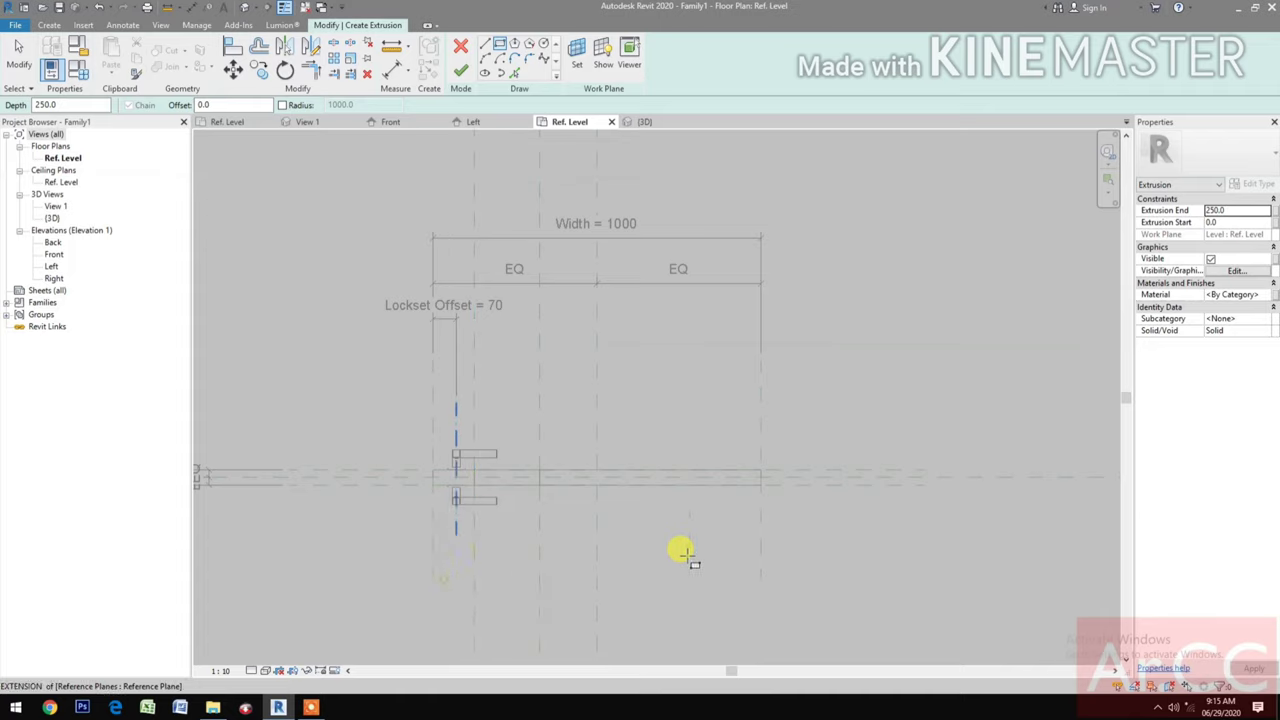
pyautogui.click(730, 527)
pyautogui.click(447, 424)
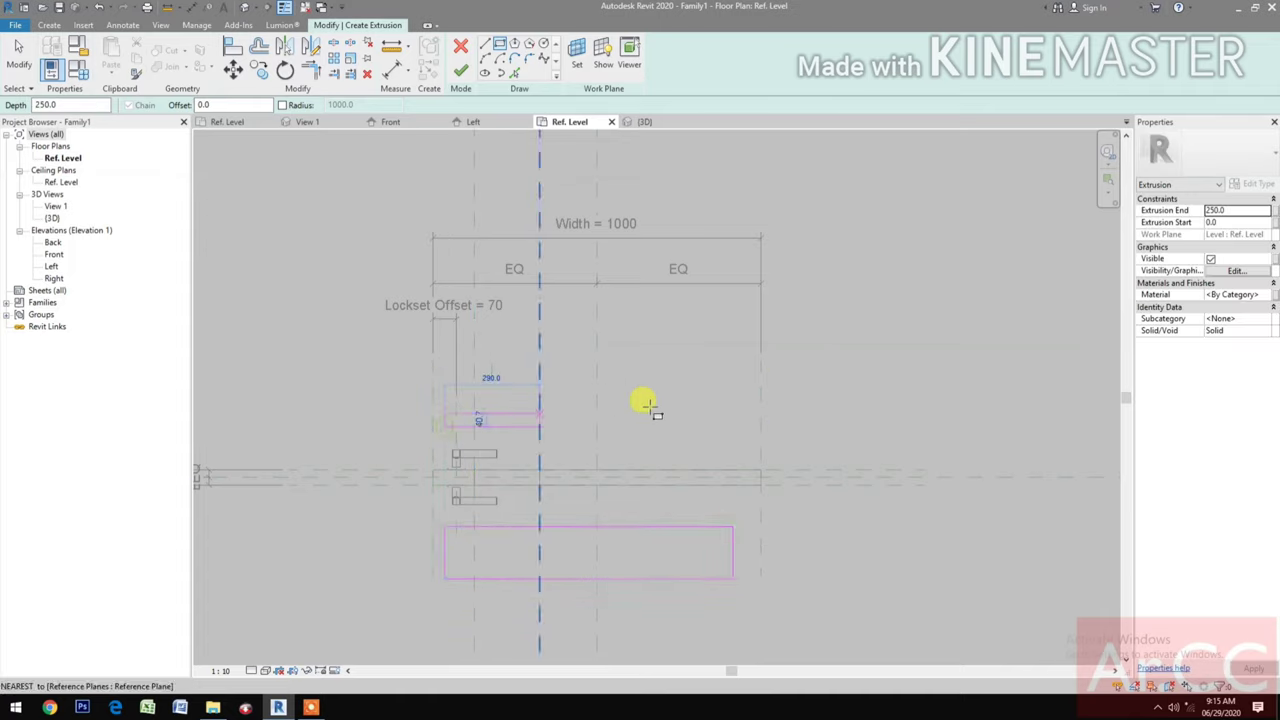
pyautogui.click(733, 375)
pyautogui.press('Escape')
pyautogui.press('Escape')
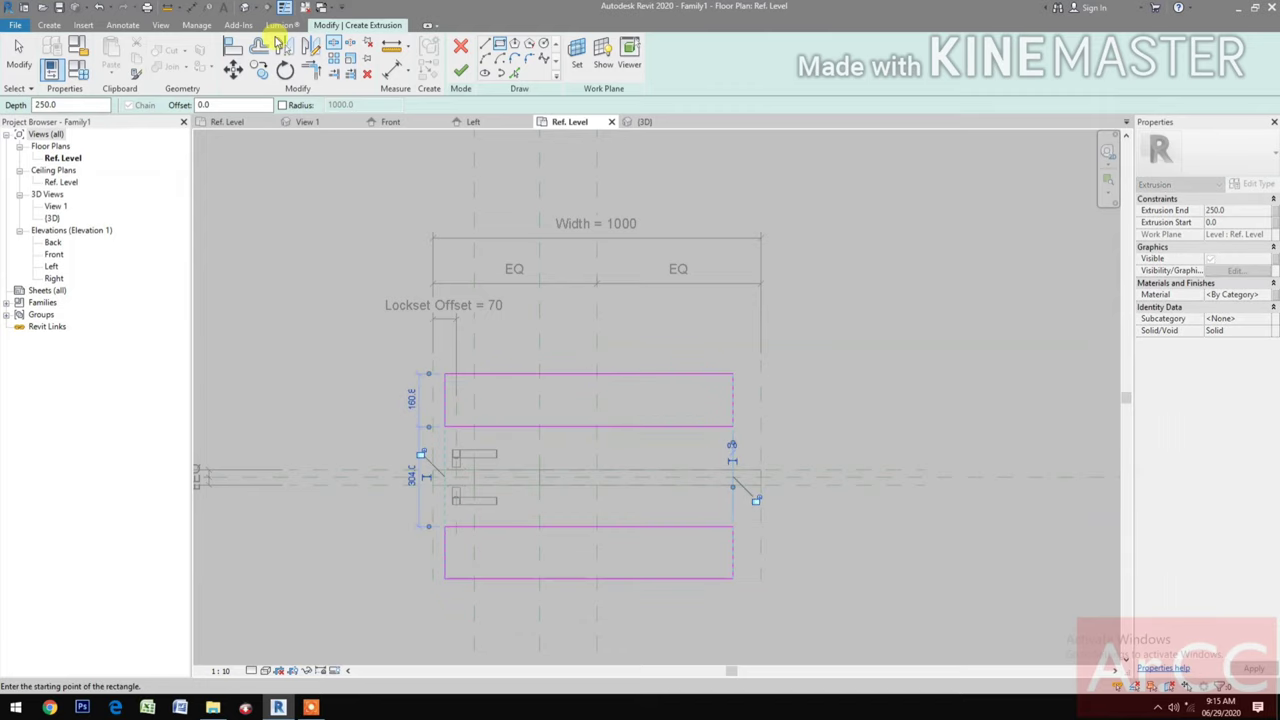
# - Align the rectangles' left, right and inner edges to the door's reference planes
pyautogui.press('a')
pyautogui.press('l')
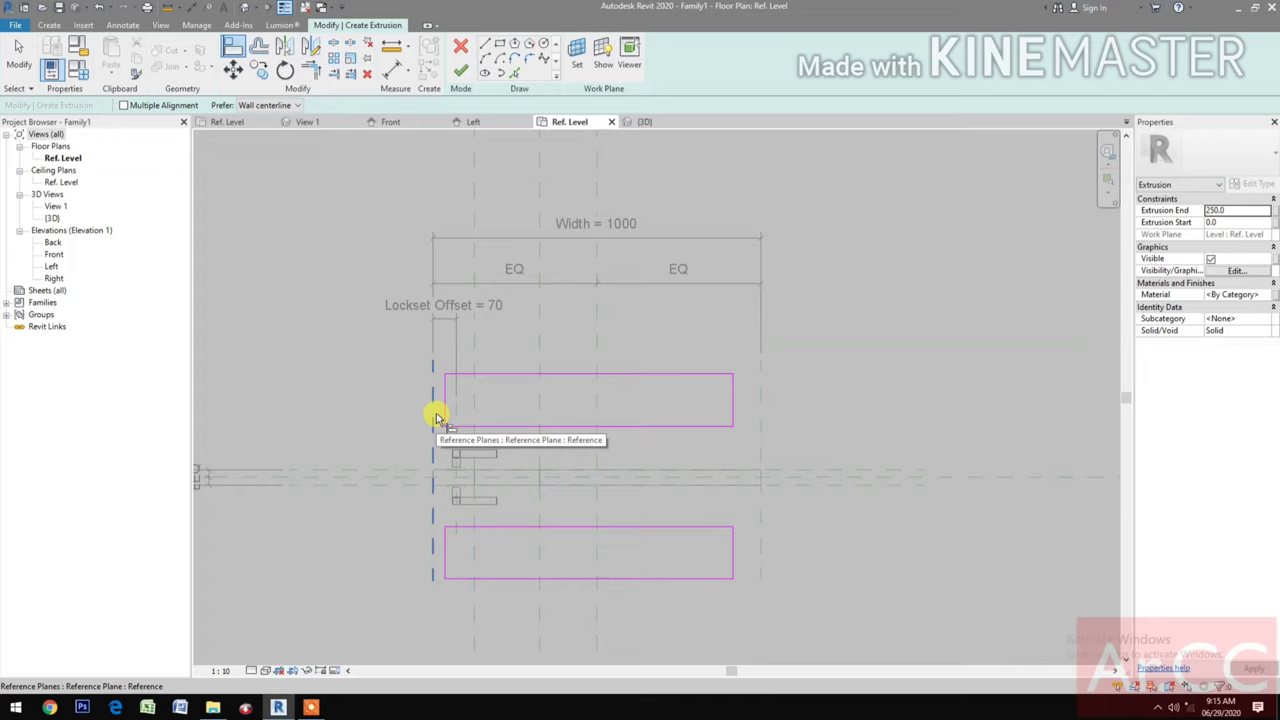
pyautogui.click(436, 417)
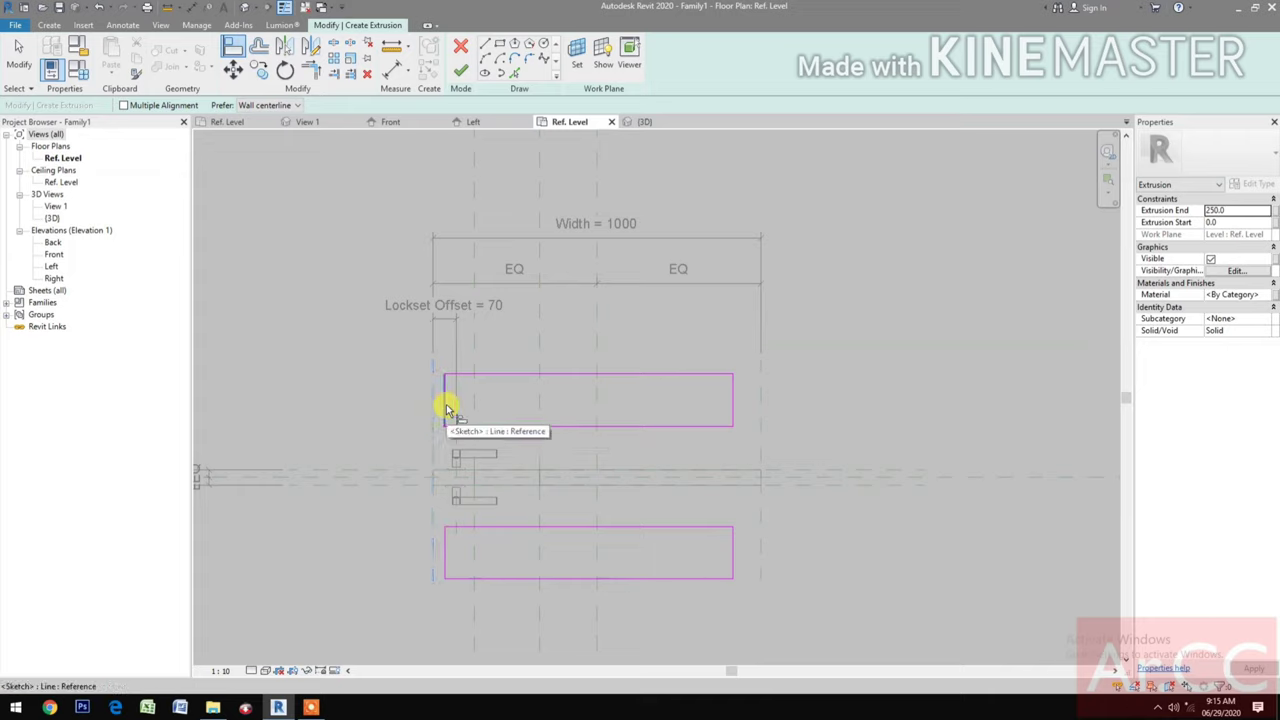
pyautogui.click(447, 410)
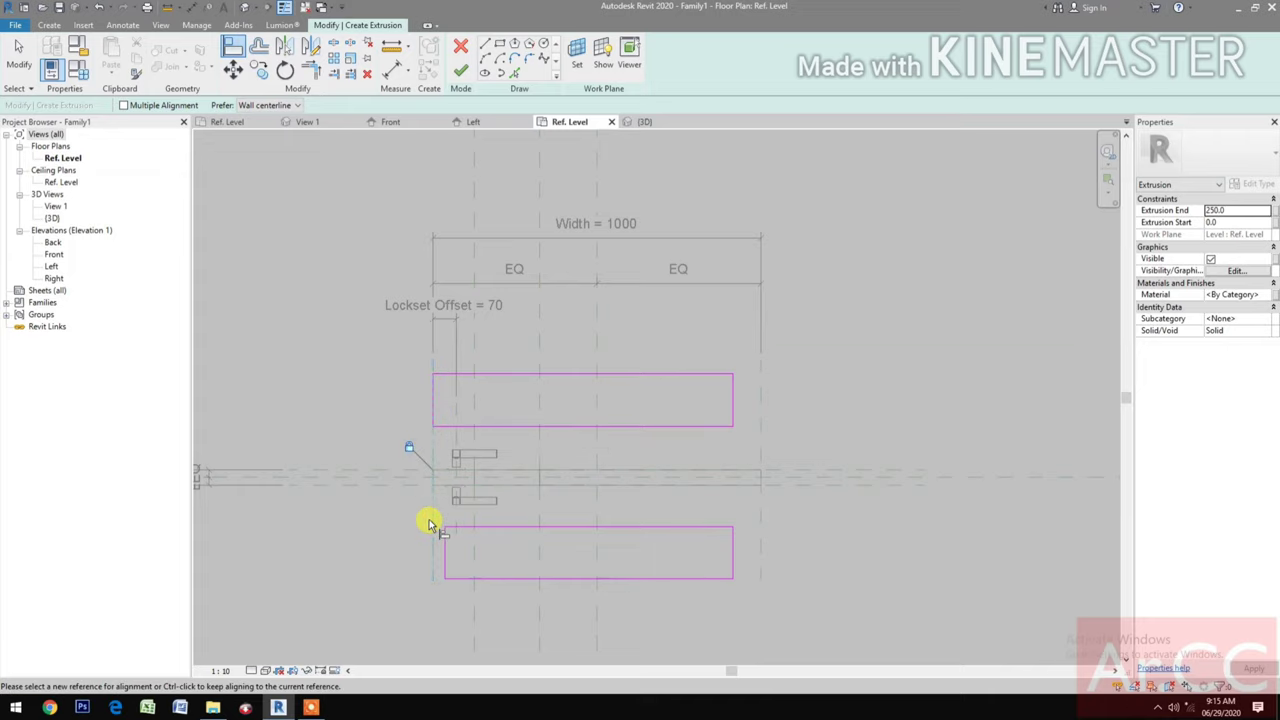
pyautogui.click(444, 549)
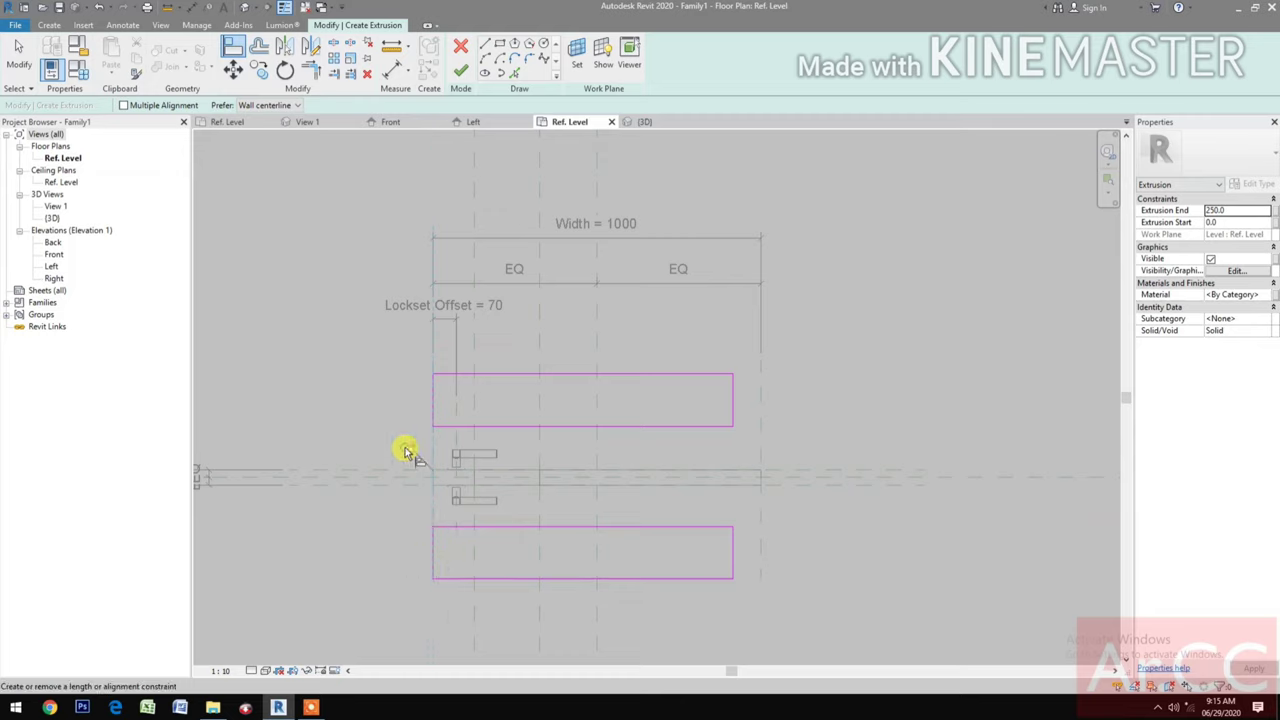
pyautogui.click(760, 410)
pyautogui.click(732, 405)
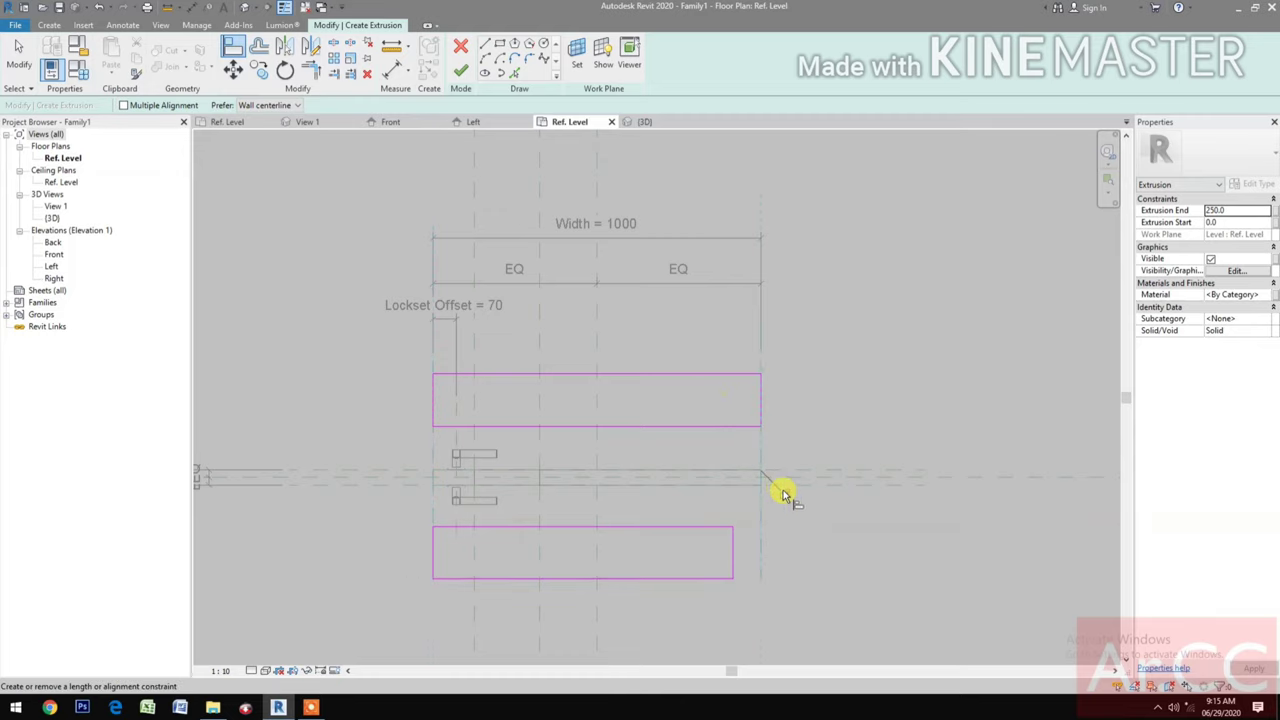
pyautogui.click(761, 540)
pyautogui.click(733, 555)
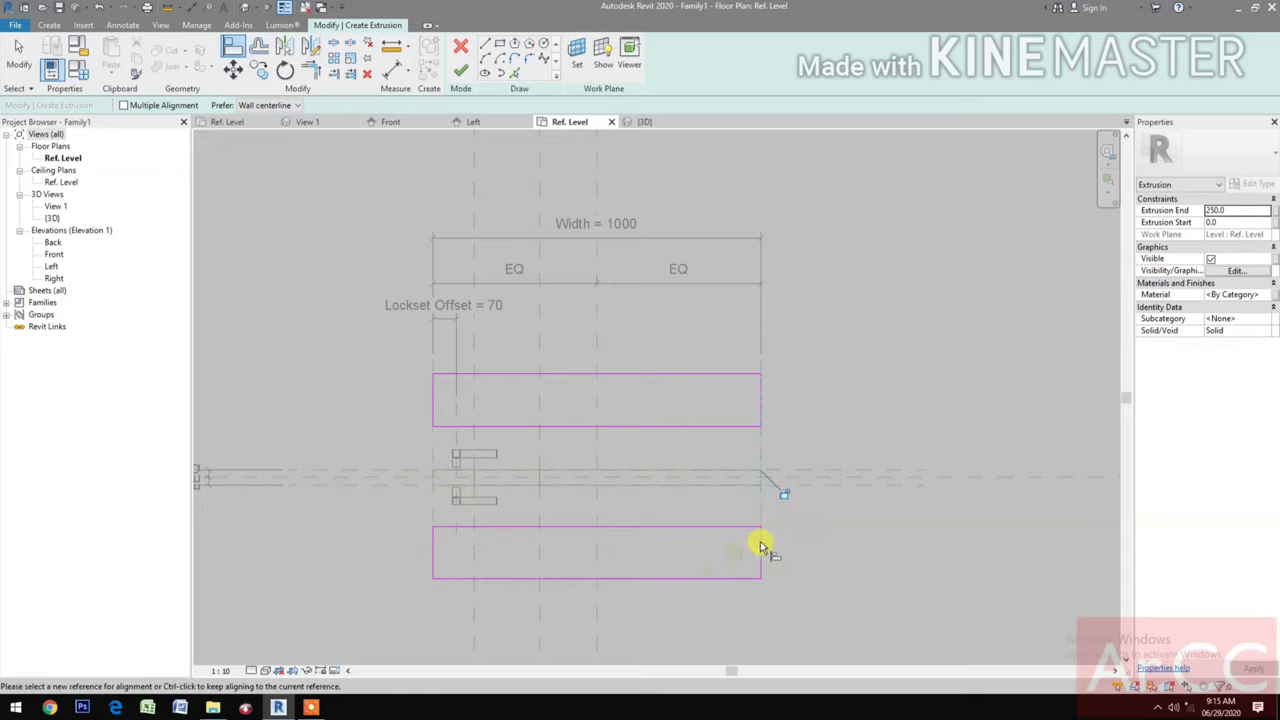
pyautogui.click(838, 484)
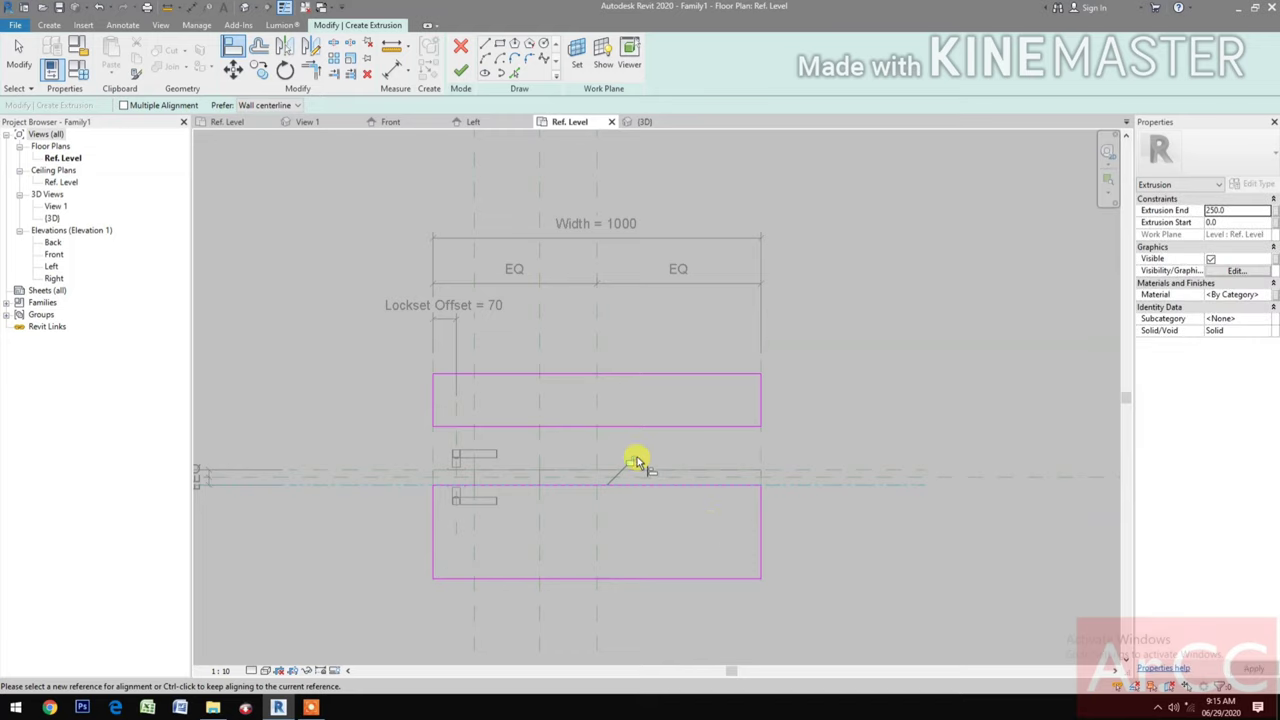
pyautogui.click(818, 474)
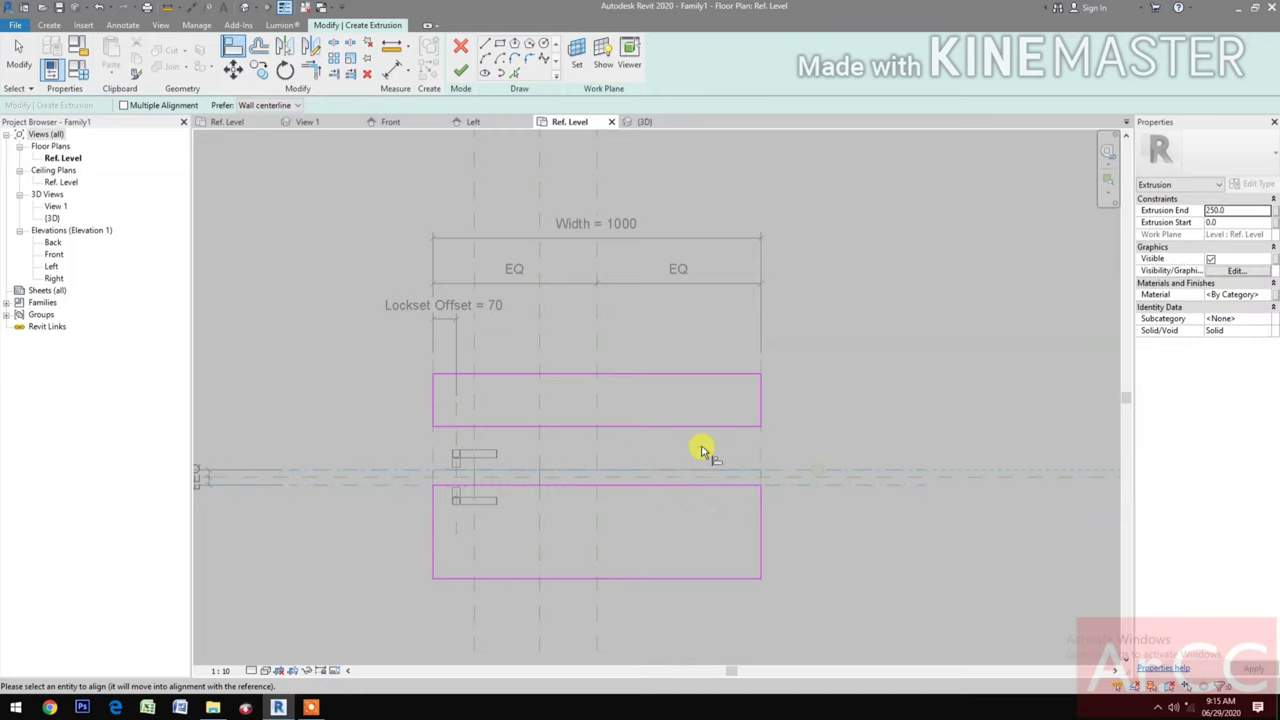
pyautogui.click(655, 428)
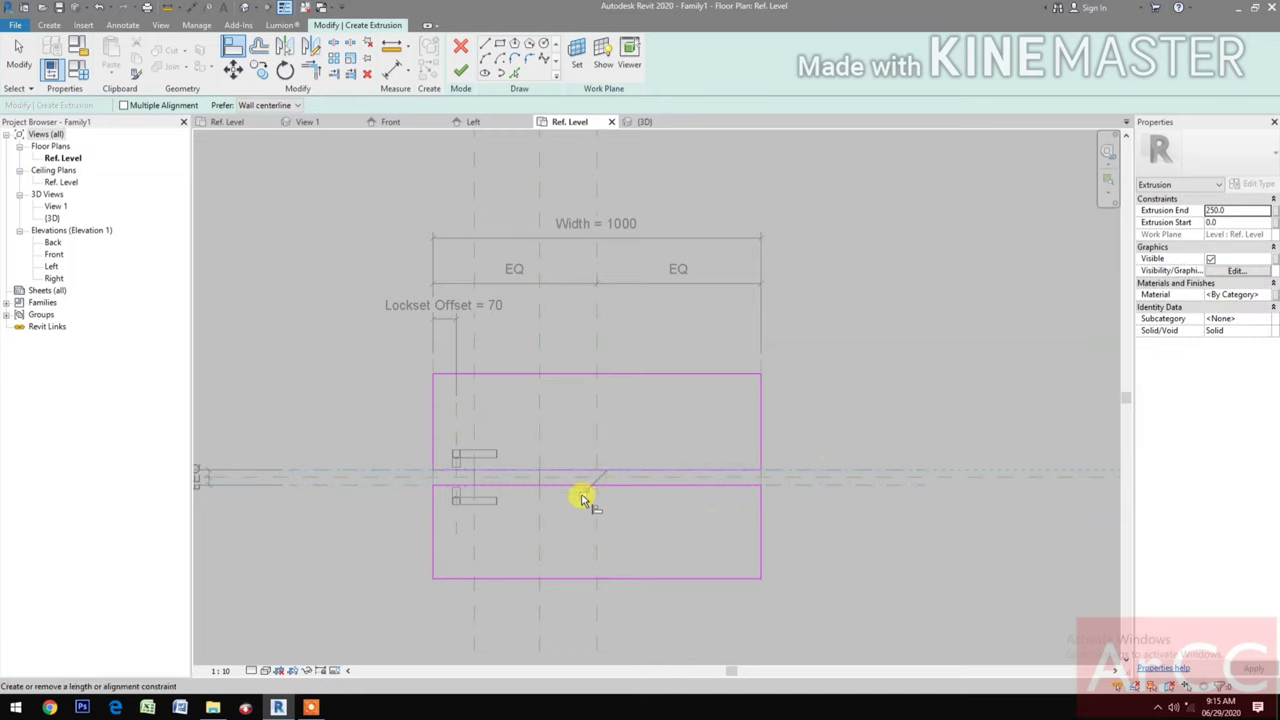
# - Set the lower rectangle's bottom edge distance to 0
pyautogui.press('Escape')
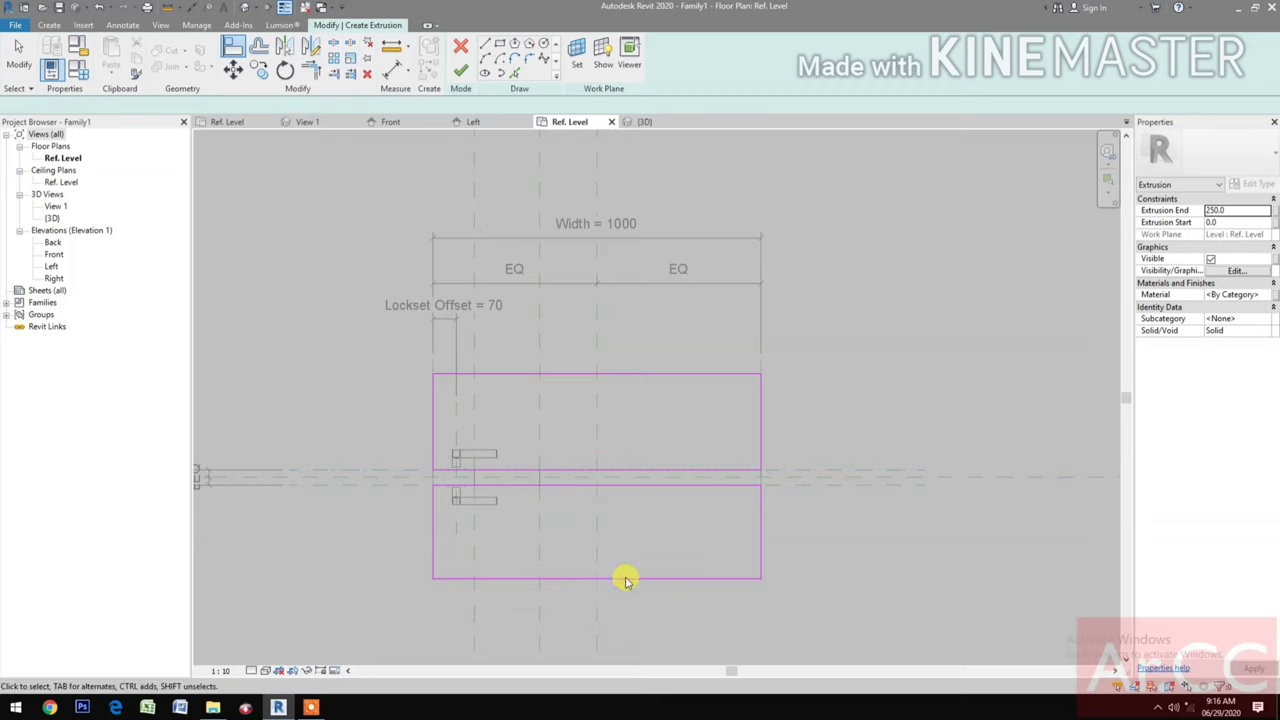
pyautogui.click(619, 577)
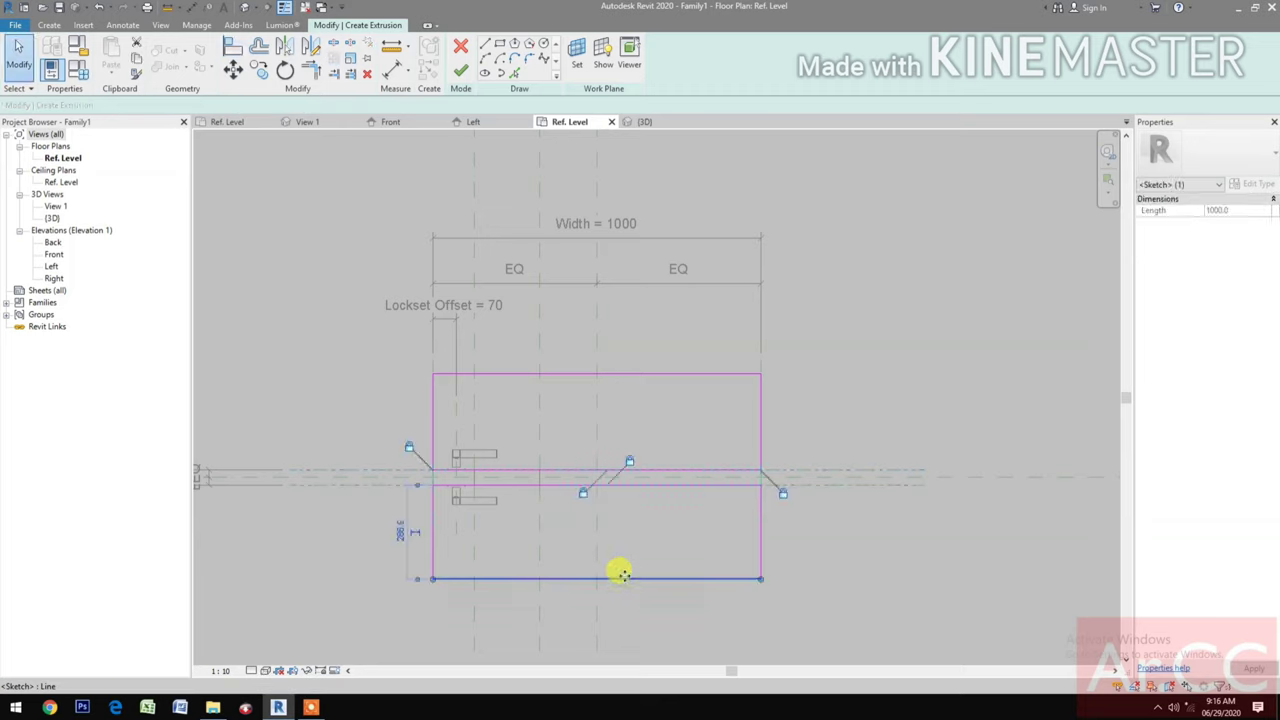
pyautogui.click(400, 531)
pyautogui.write('0')
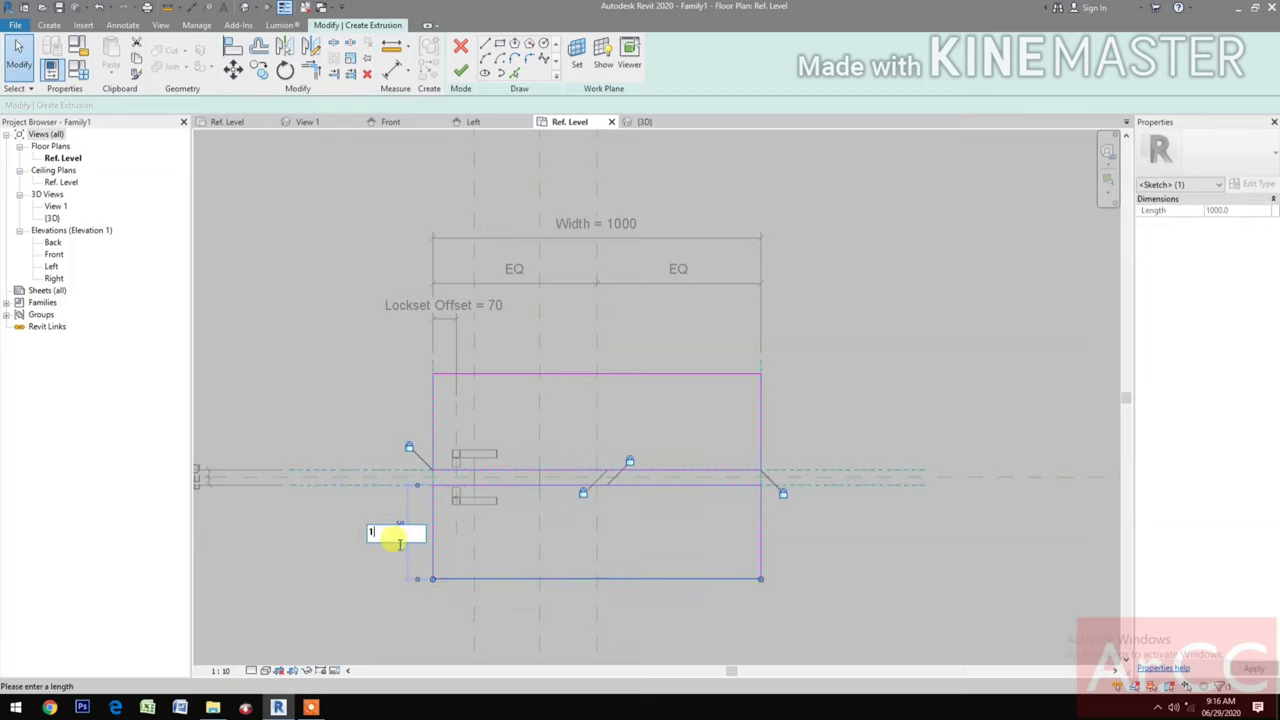
pyautogui.press('Return')
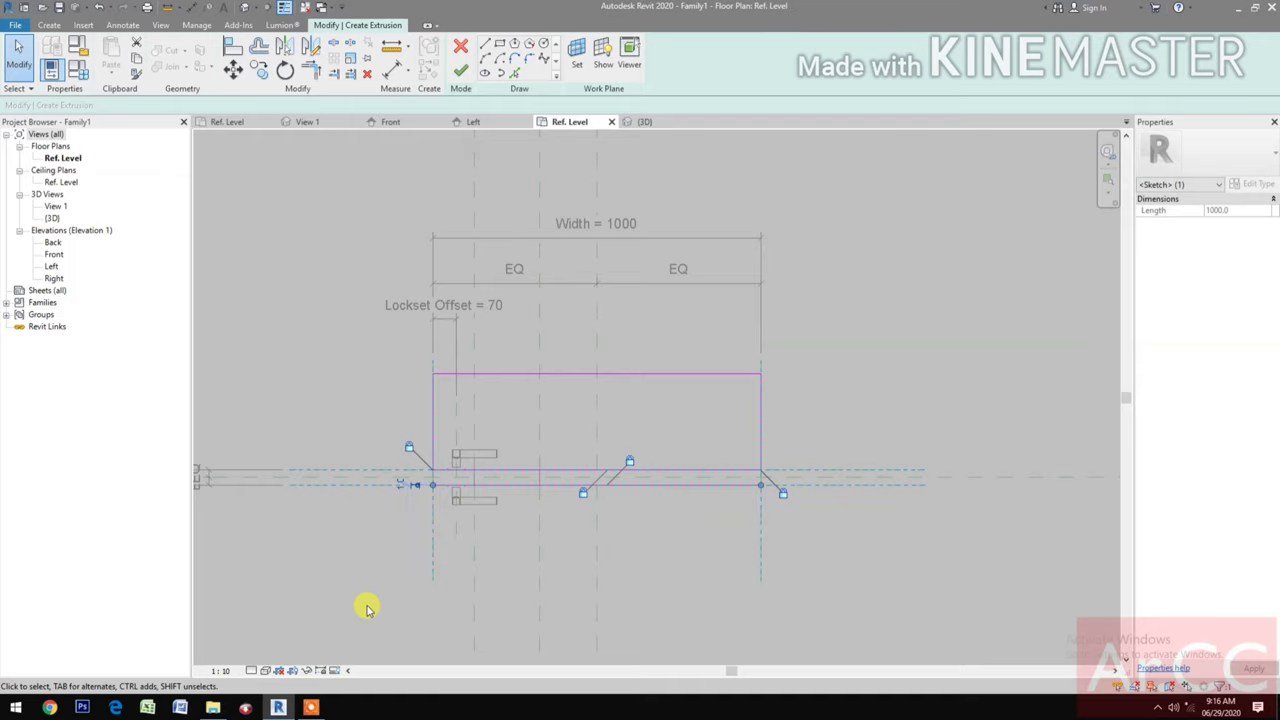
pyautogui.press('Escape')
# - Set the plate sketch's far edge 40 from the door line and finish the extrusion
pyautogui.scroll(6, 443, 486)
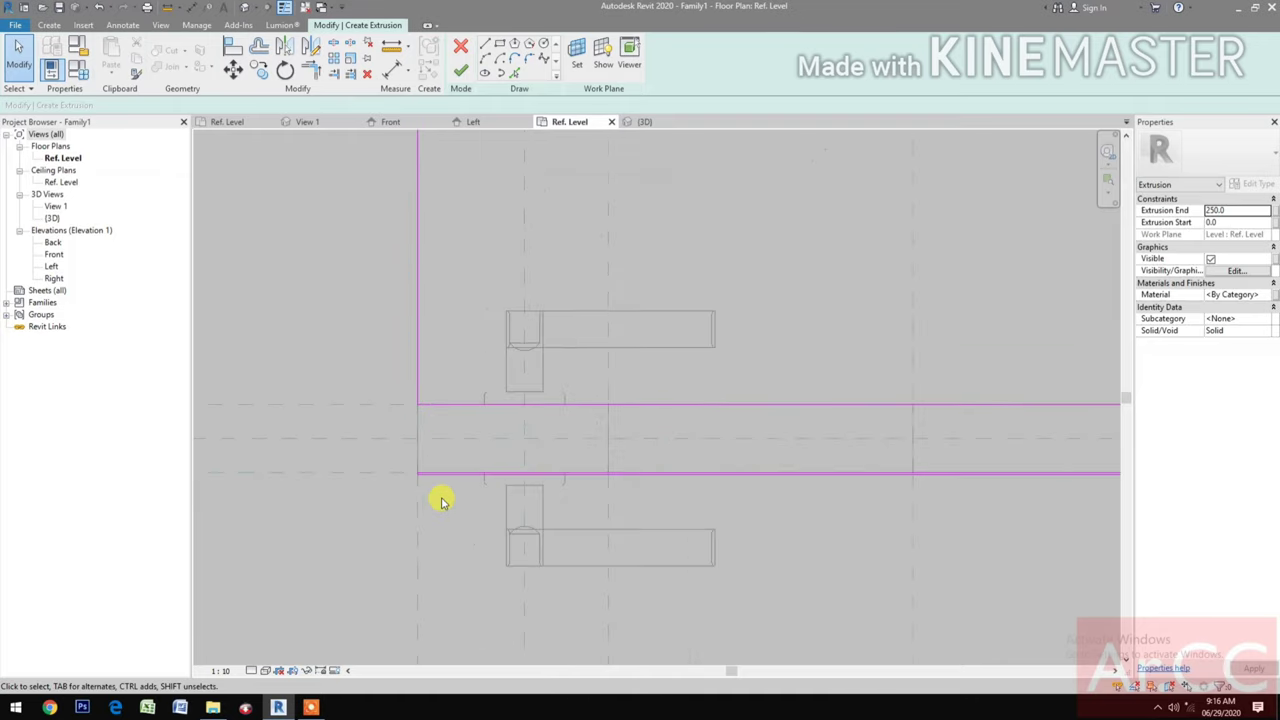
pyautogui.scroll(-4, 450, 495)
pyautogui.click(594, 294)
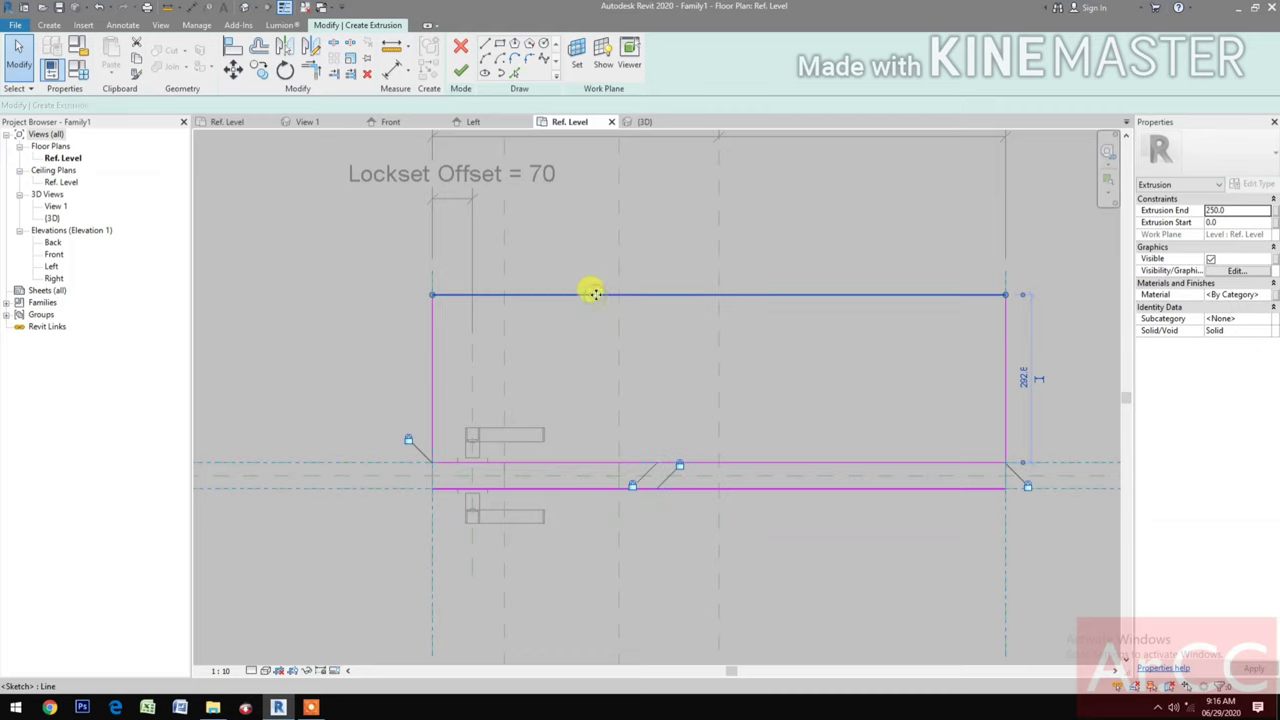
pyautogui.click(1023, 378)
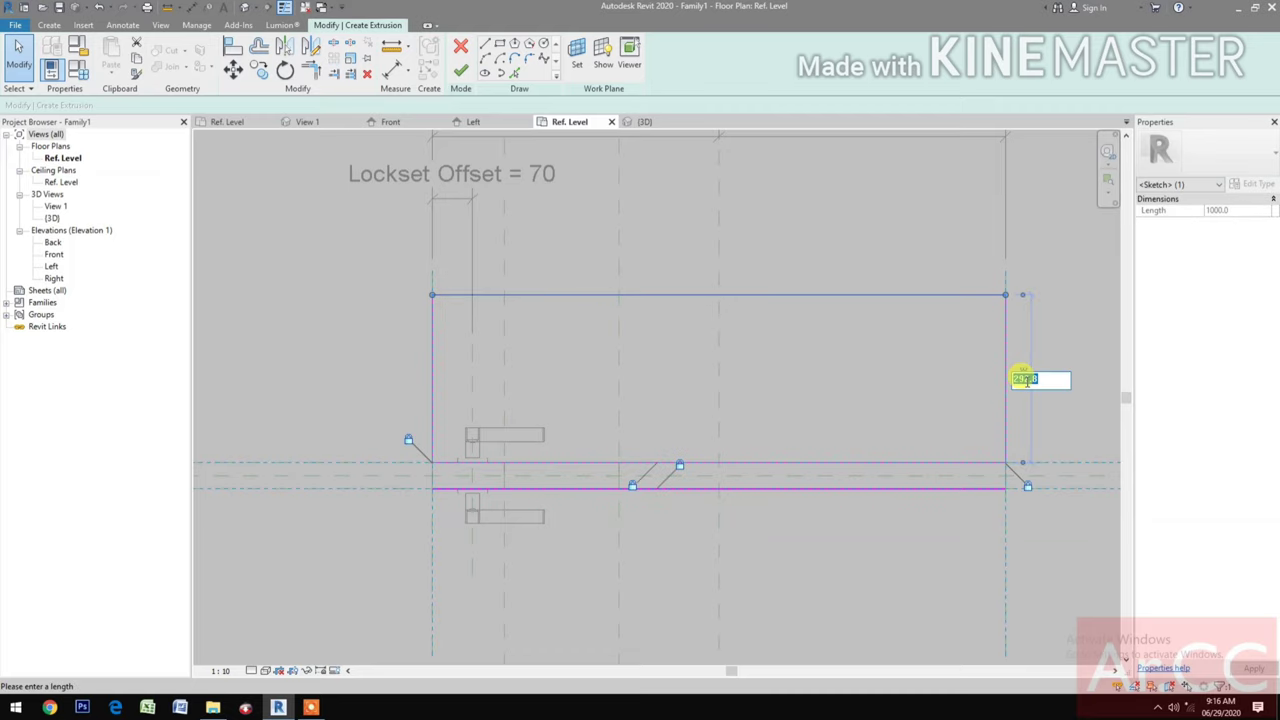
pyautogui.write('40')
pyautogui.press('Return')
pyautogui.scroll(-1, 817, 571)
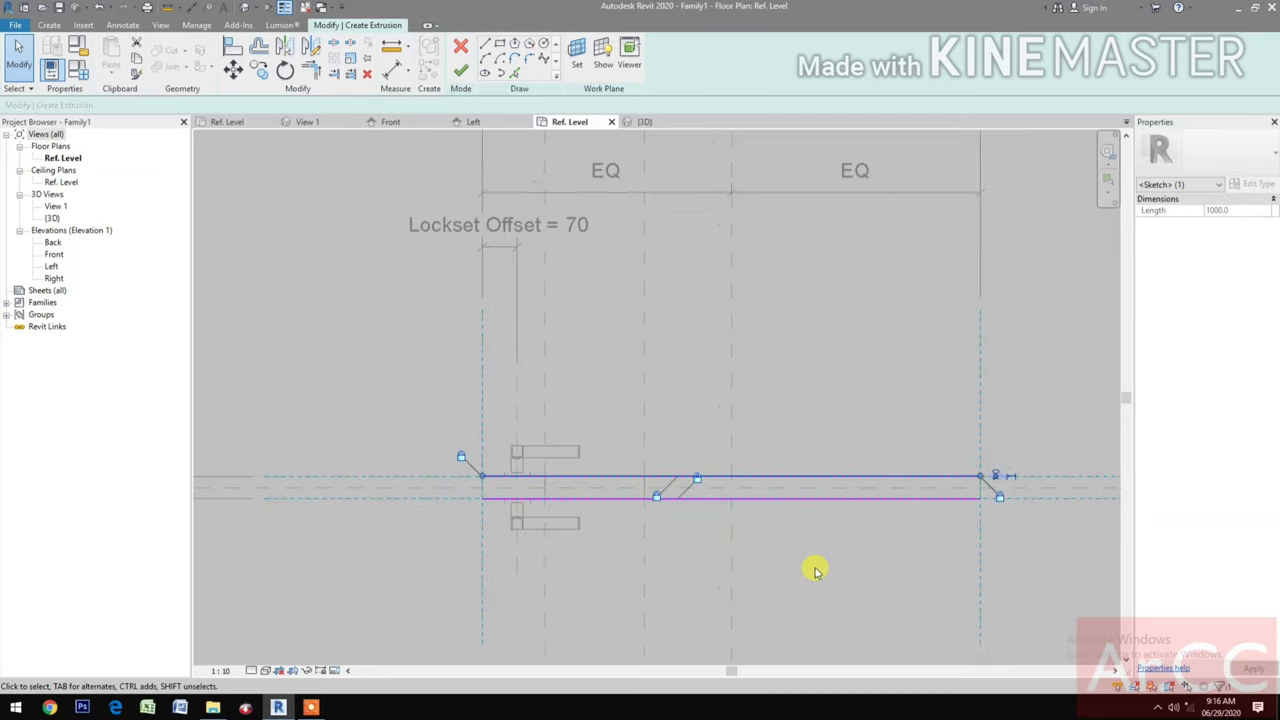
pyautogui.click(815, 570)
pyautogui.scroll(-1, 457, 194)
pyautogui.click(460, 70)
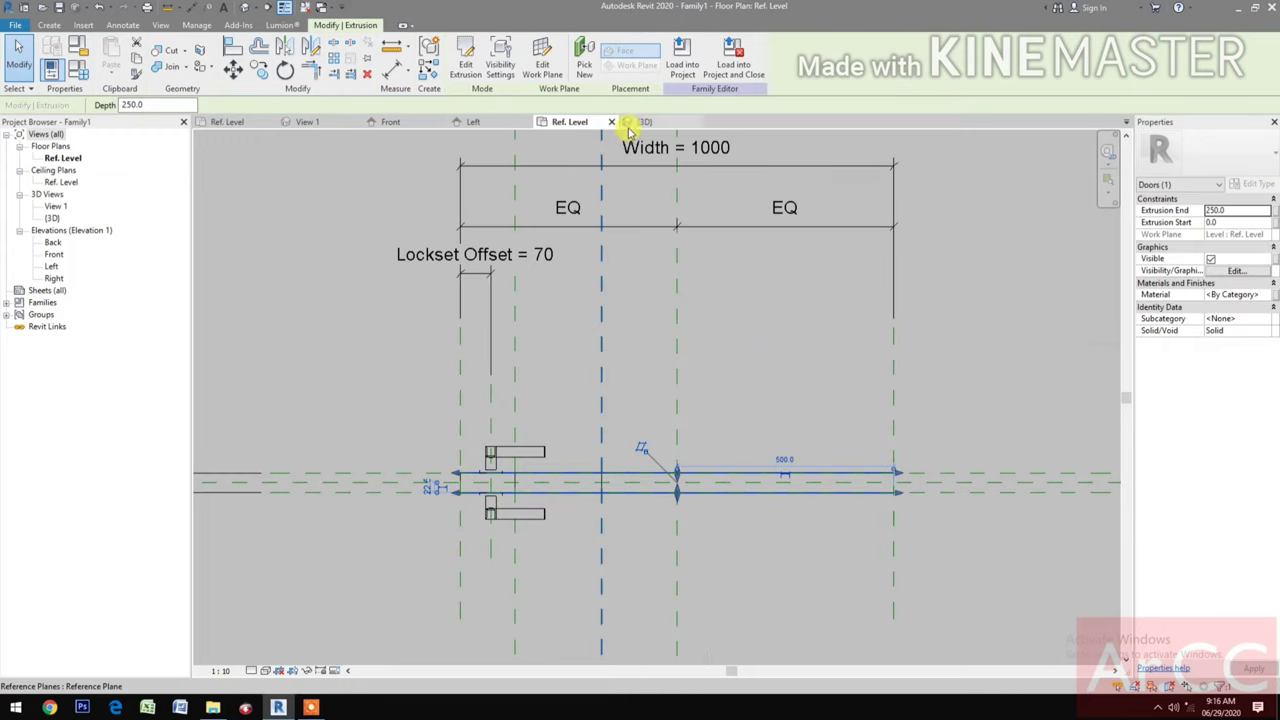
# - In the Front elevation, align and lock the plate's top edge to the Kick/Mop Plate Height plane
pyautogui.click(385, 121)
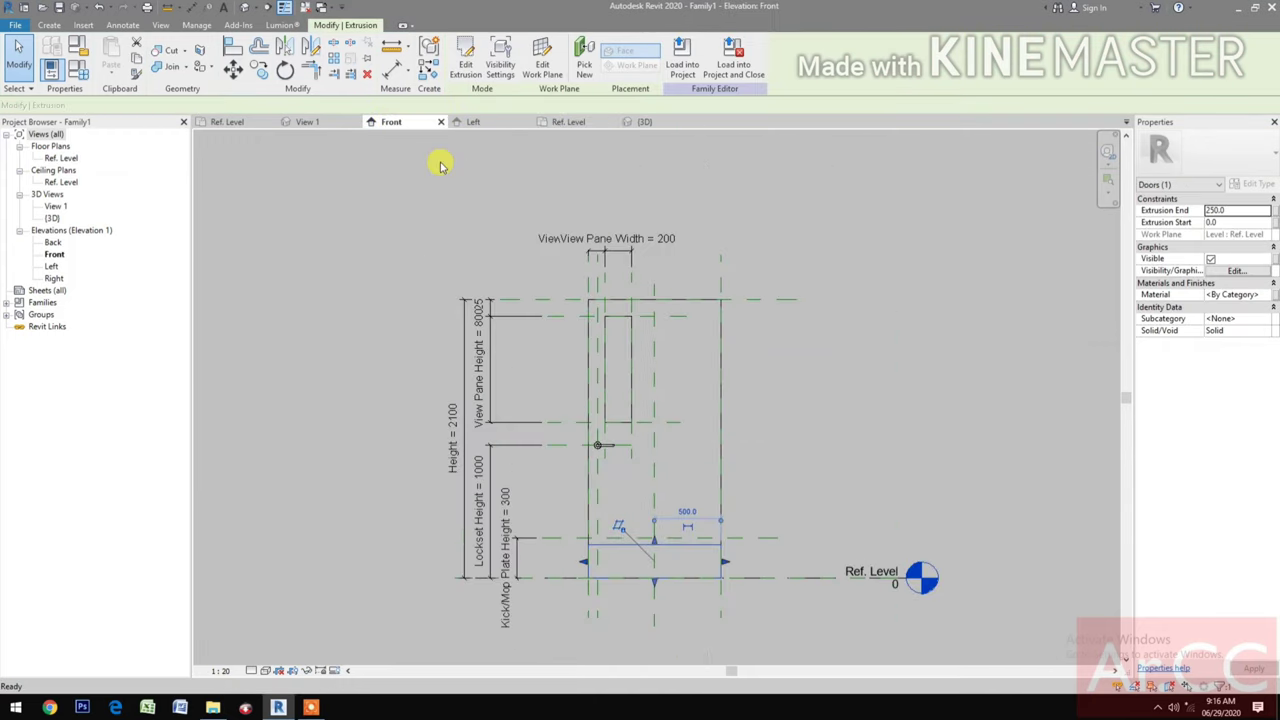
pyautogui.scroll(3, 720, 612)
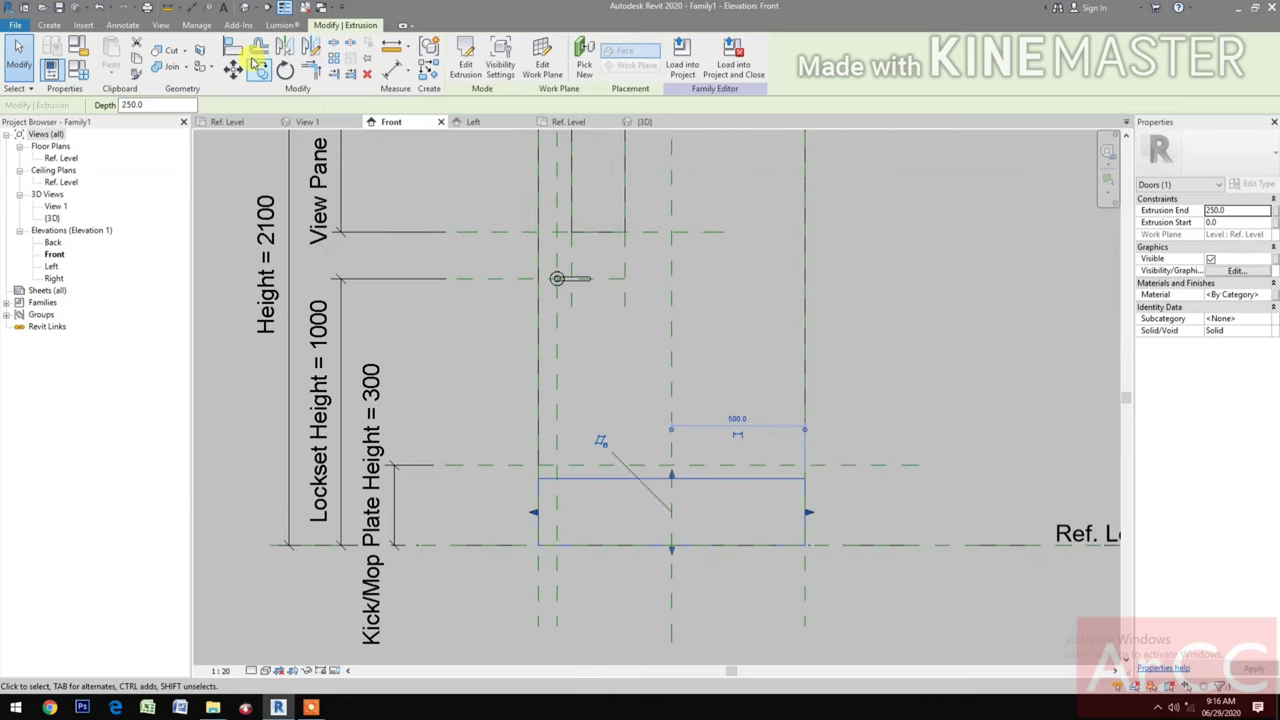
pyautogui.press('Escape')
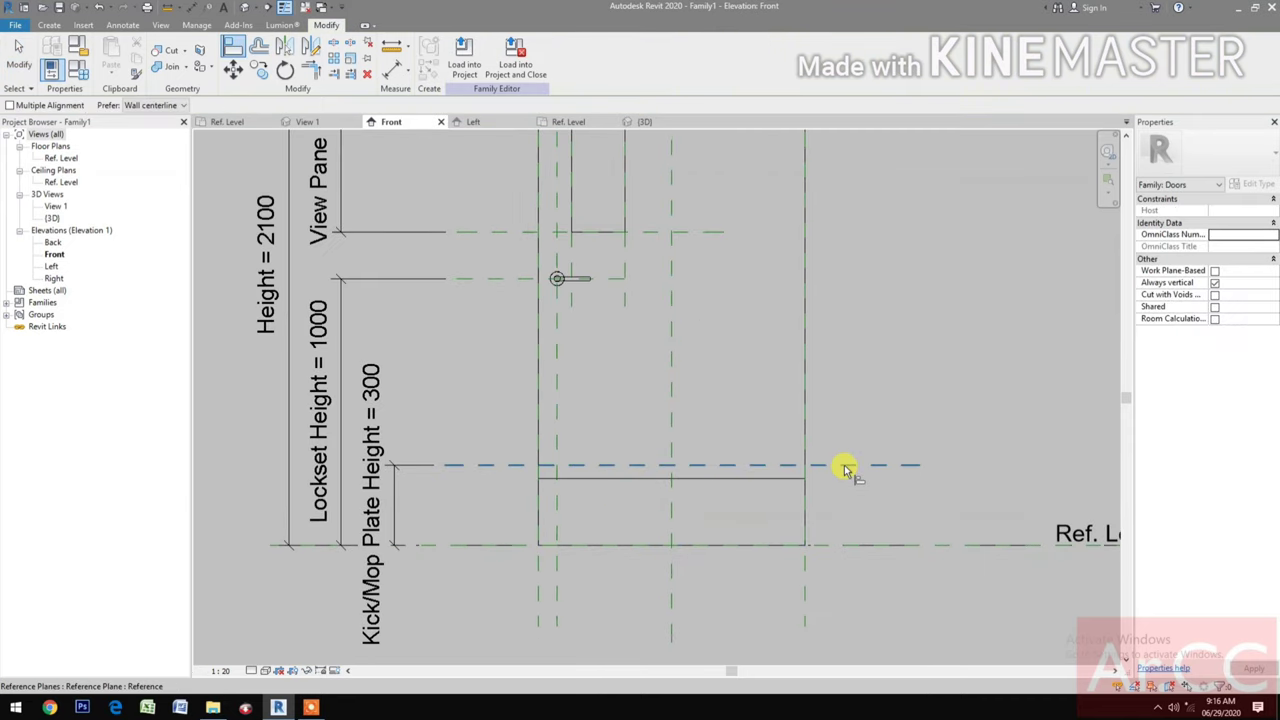
pyautogui.click(845, 467)
pyautogui.click(767, 479)
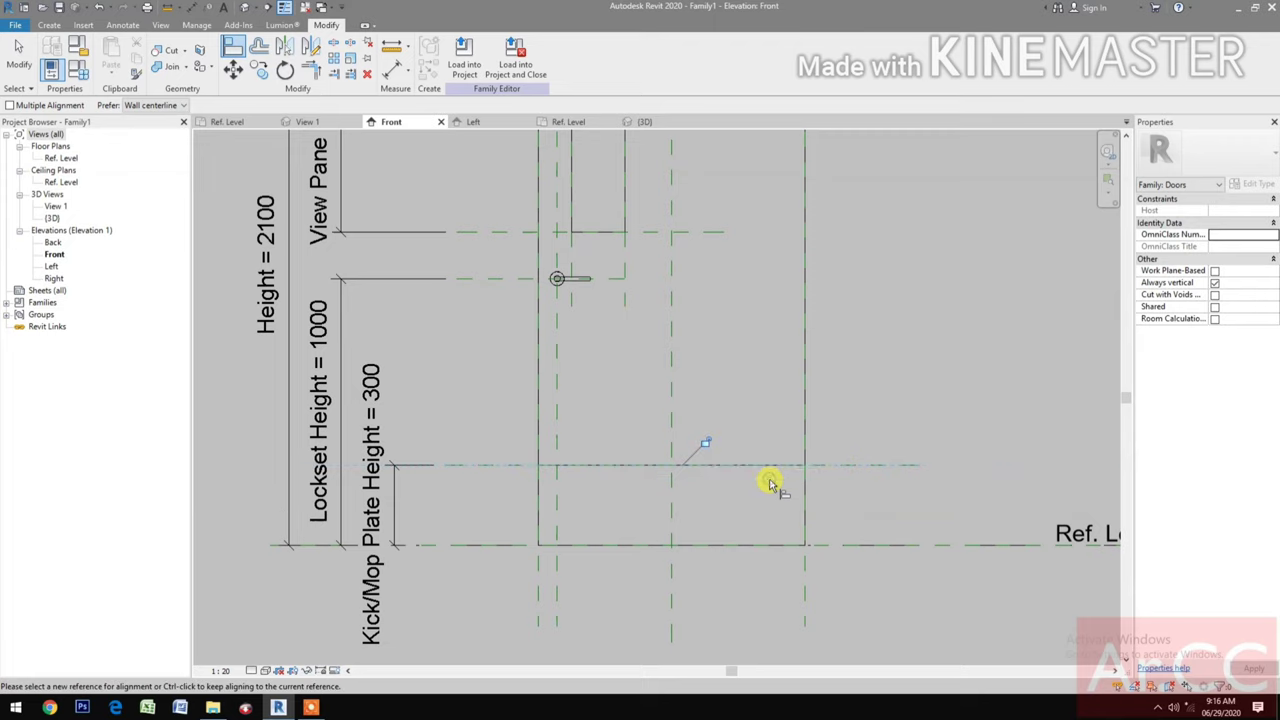
pyautogui.click(705, 442)
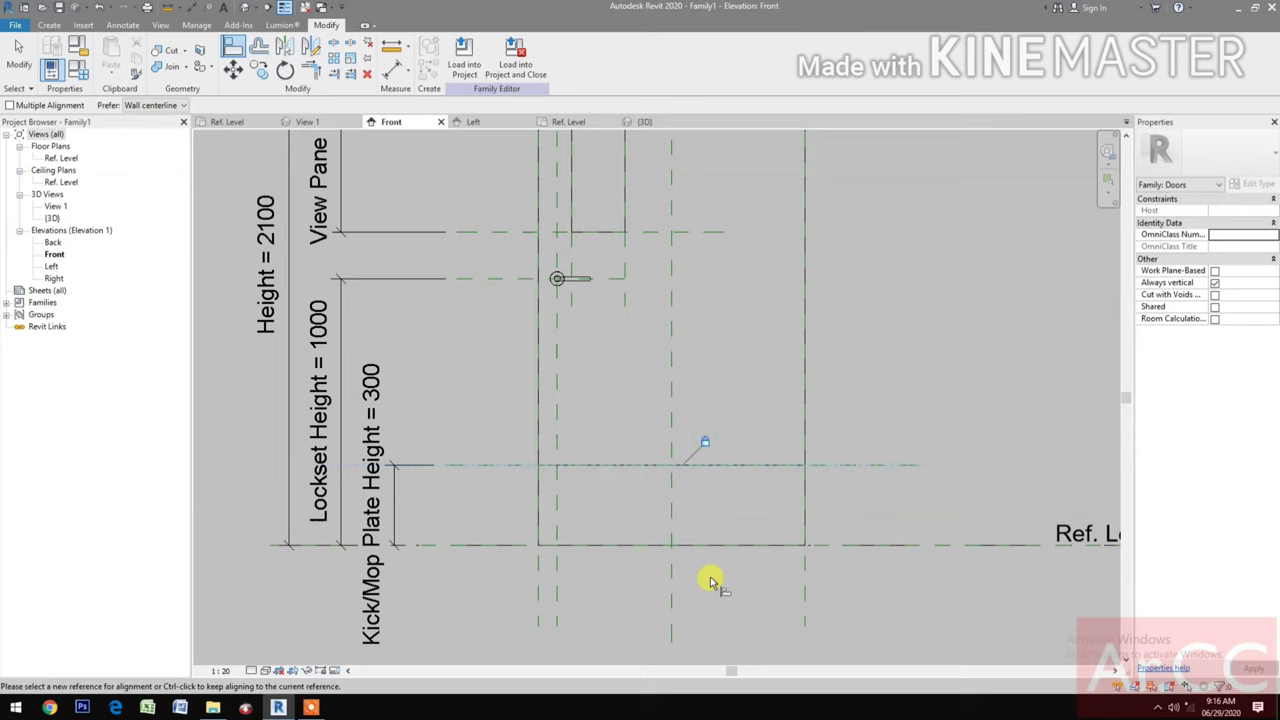
pyautogui.scroll(-2, 695, 560)
pyautogui.press('Escape')
pyautogui.press('Escape')
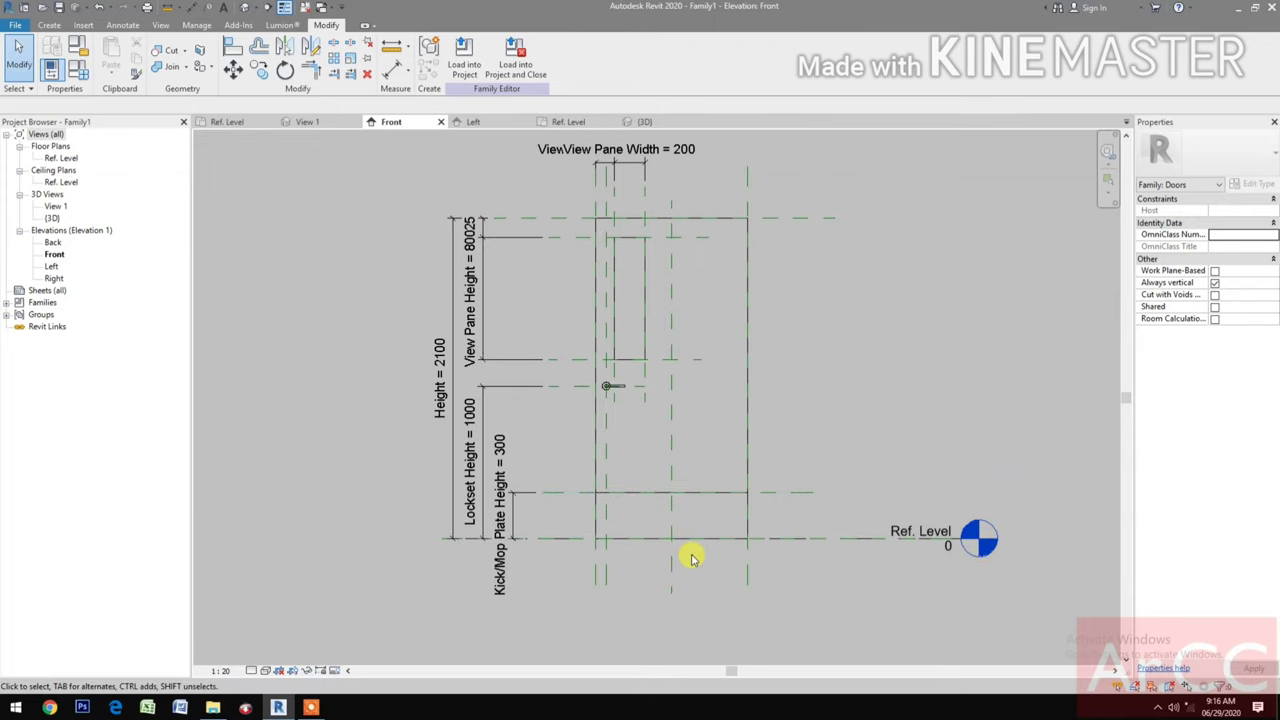
# - Change the Front elevation's visual style and shift the view slightly left
pyautogui.click(269, 671)
pyautogui.click(286, 645)
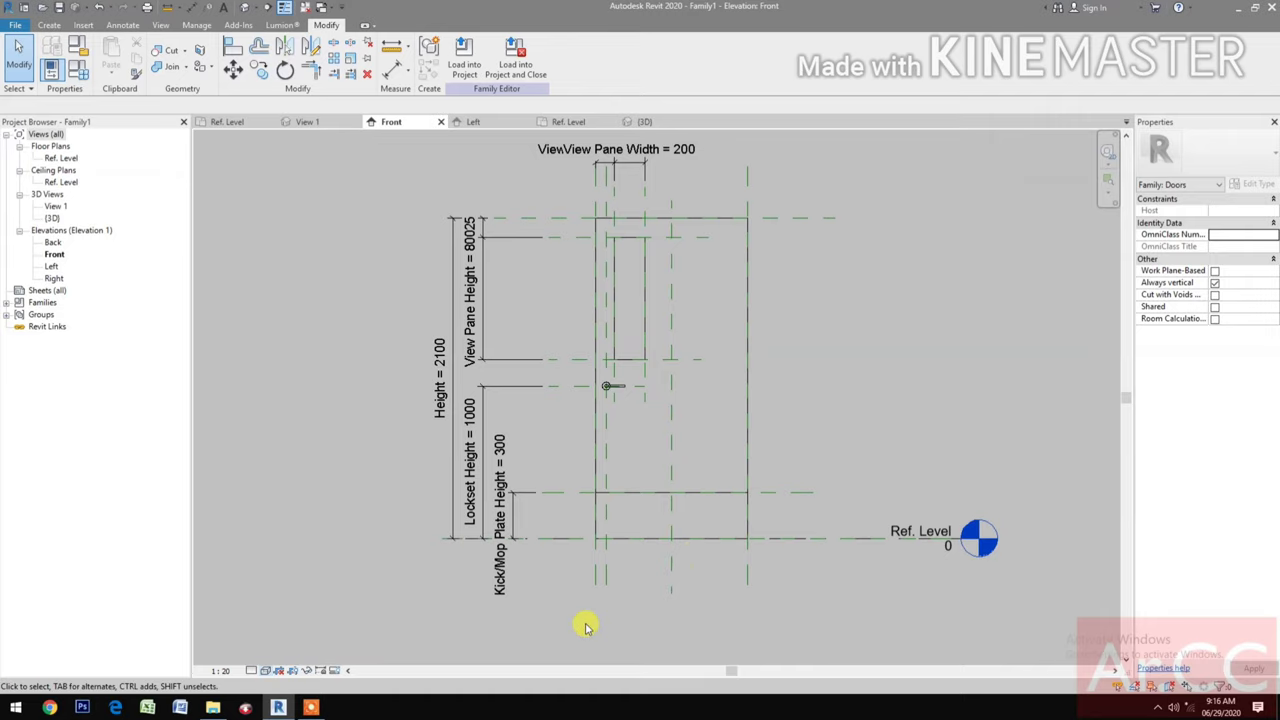
pyautogui.moveTo(620, 606); pyautogui.dragTo(571, 609, button='middle')
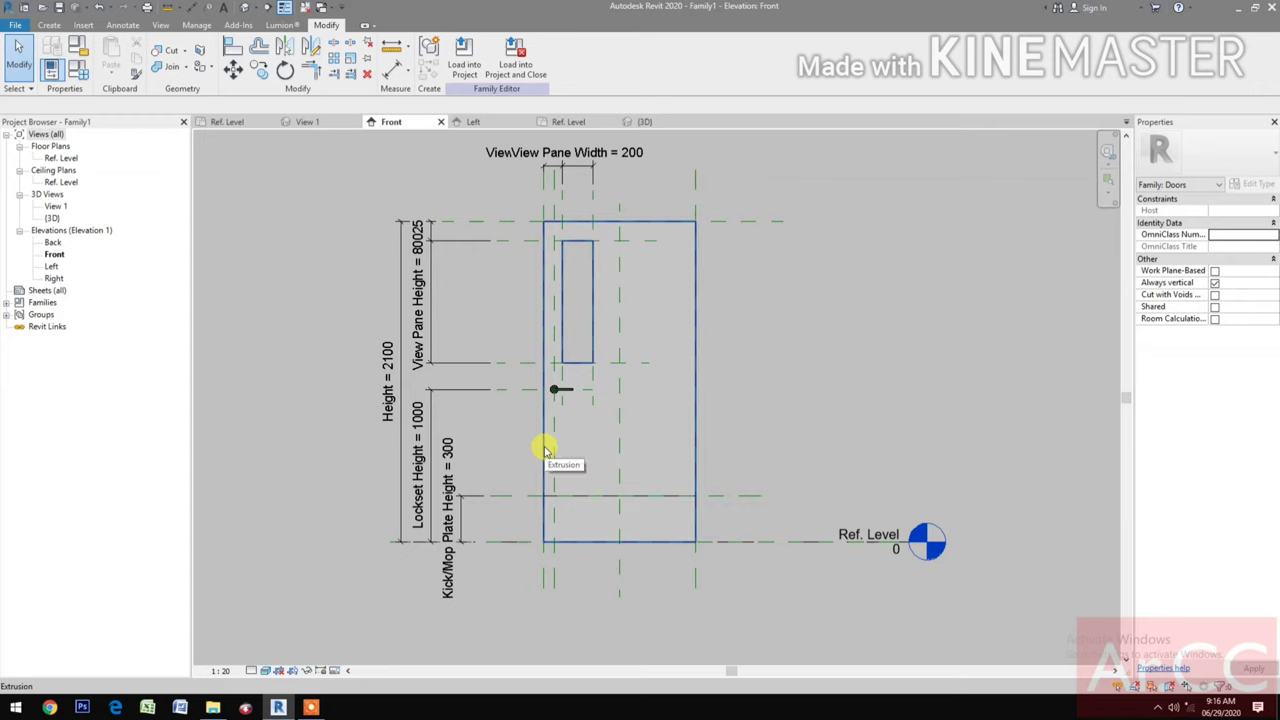
# - Associate the door panel extrusion's Material with a new type parameter, Flush Door Finish
pyautogui.click(546, 452)
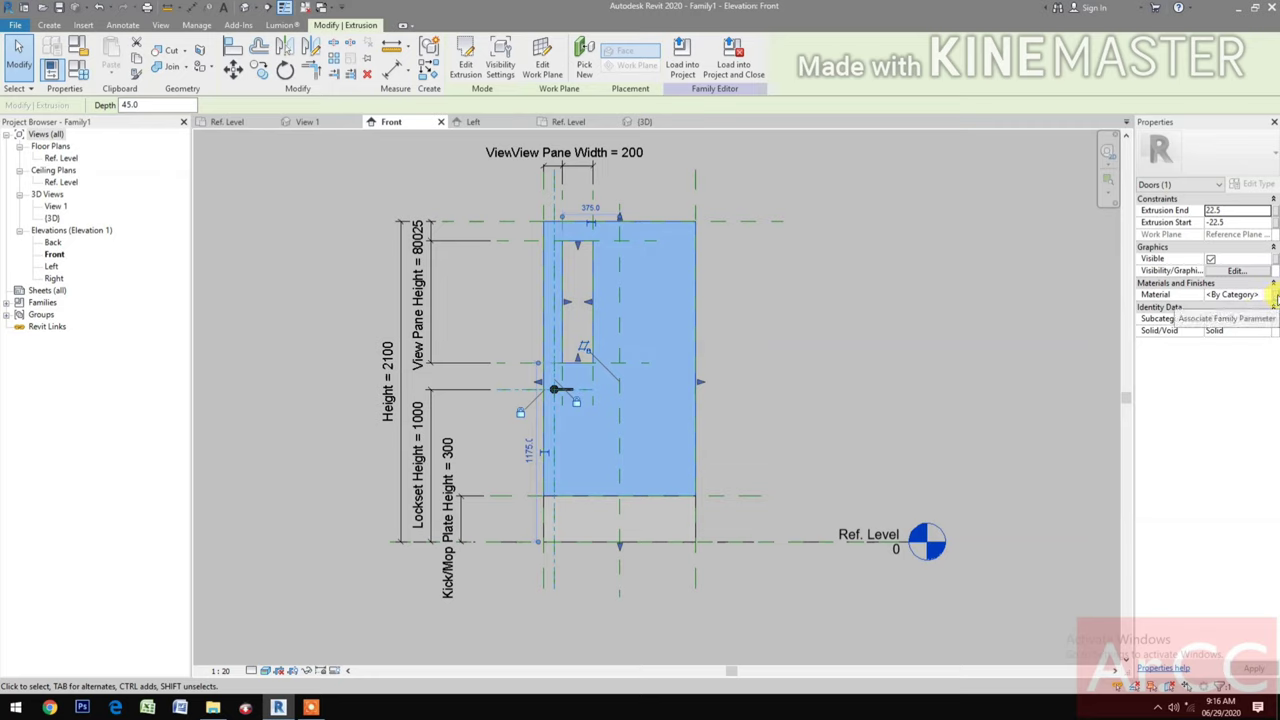
pyautogui.click(1275, 296)
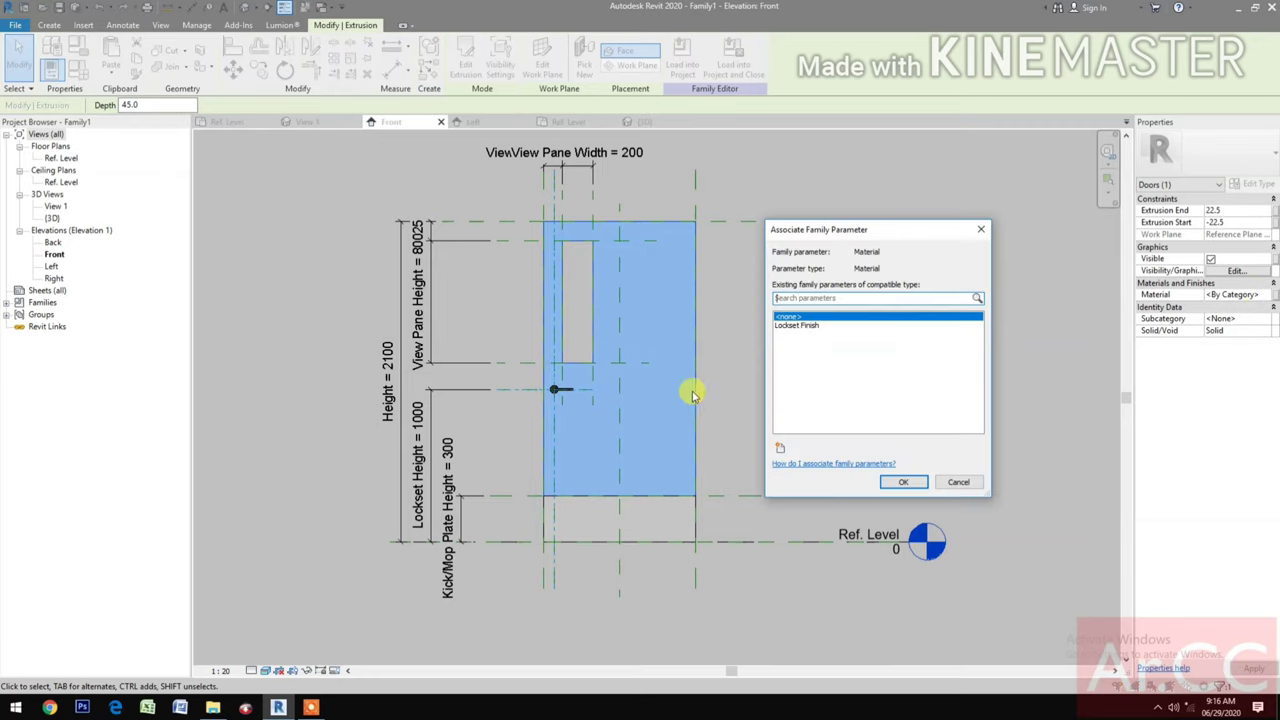
pyautogui.click(779, 450)
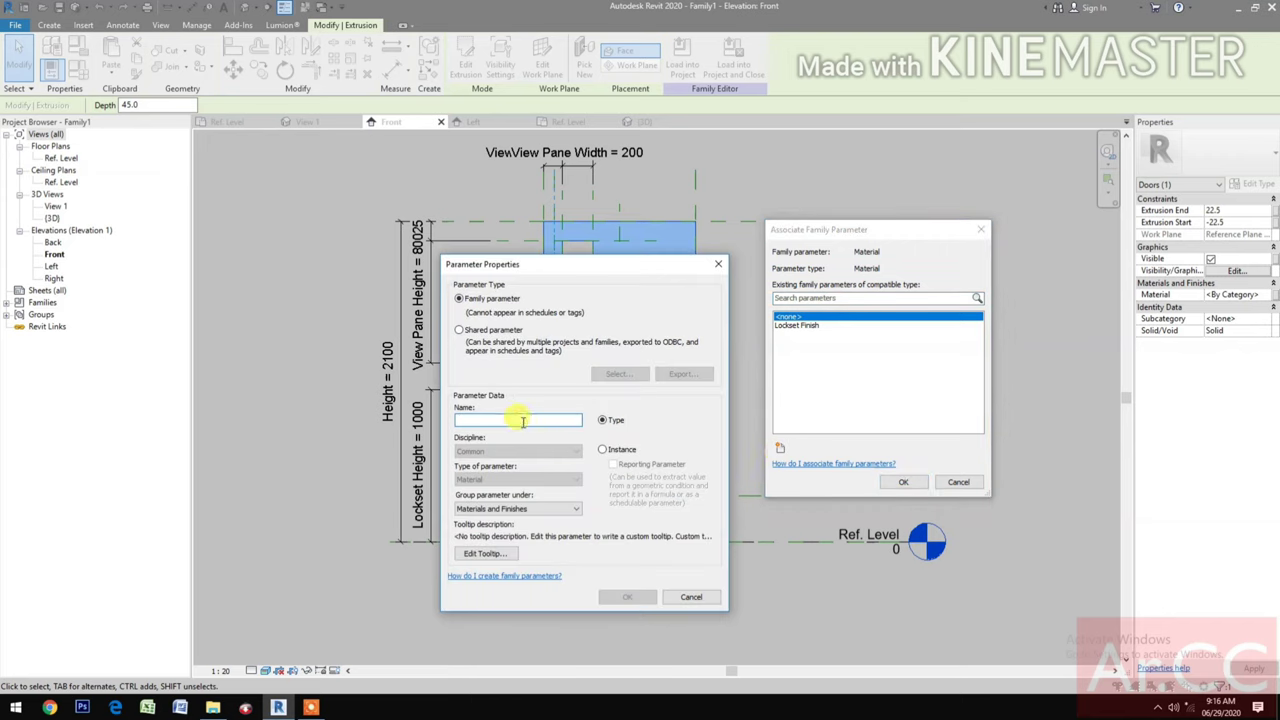
pyautogui.write('Finish')
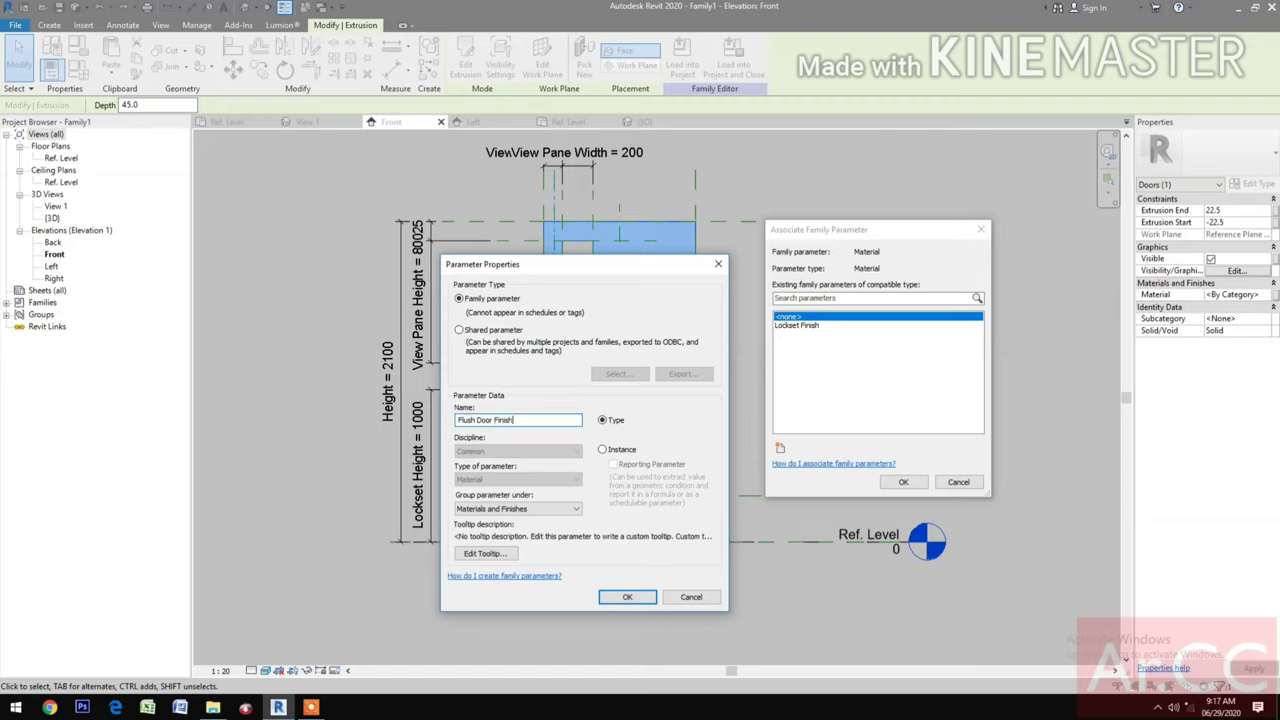
pyautogui.click(622, 597)
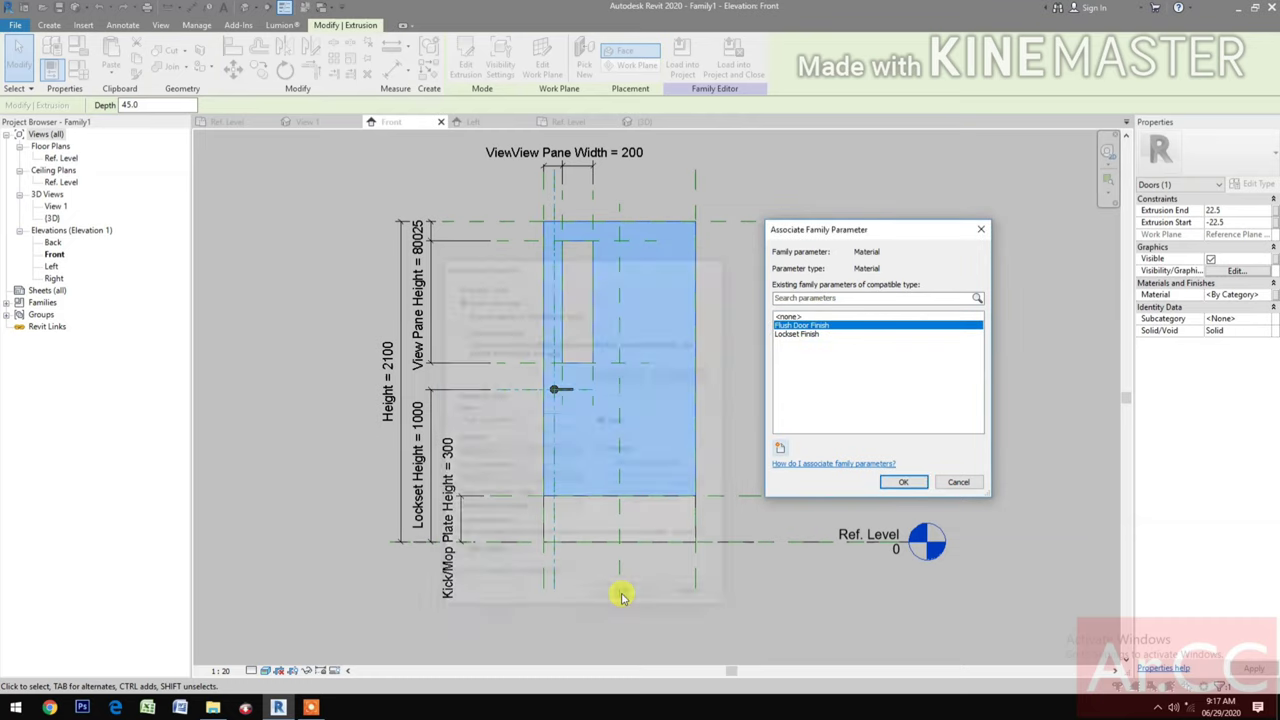
pyautogui.click(903, 484)
pyautogui.click(740, 562)
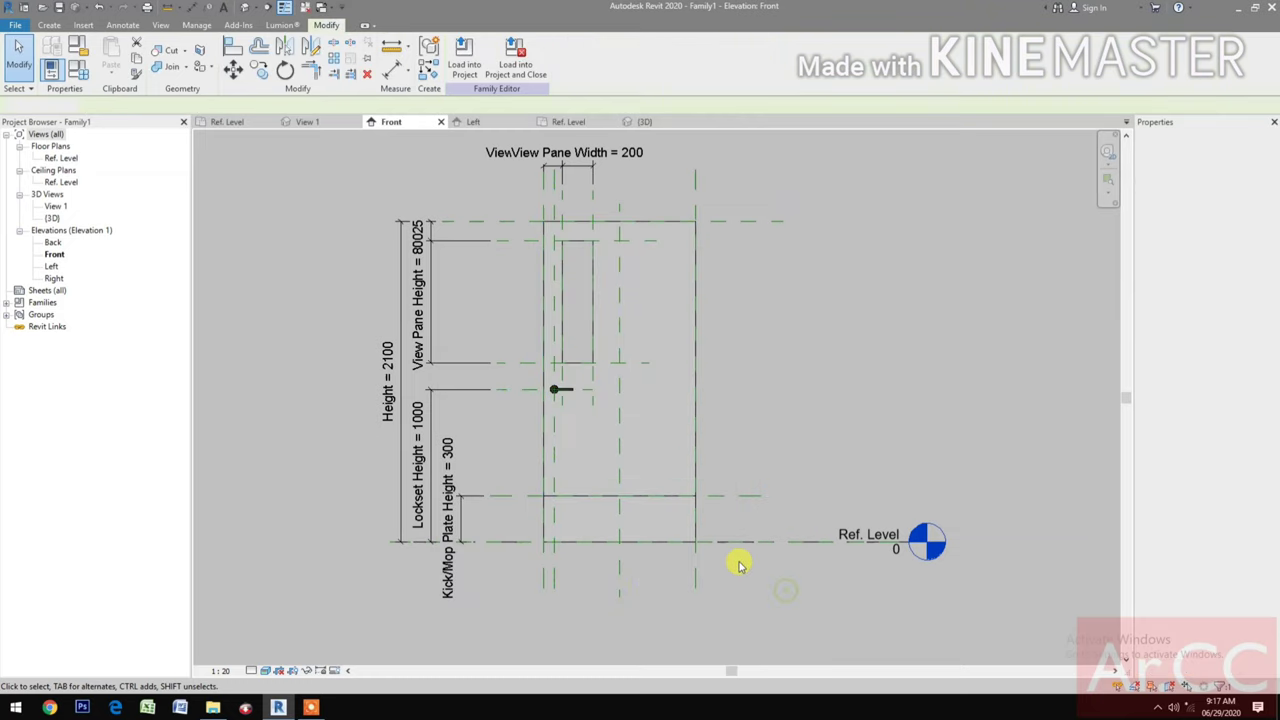
# - Associate the kick plate extrusion's Material with a new type parameter, Kick/Mop Plate Finish
pyautogui.click(668, 496)
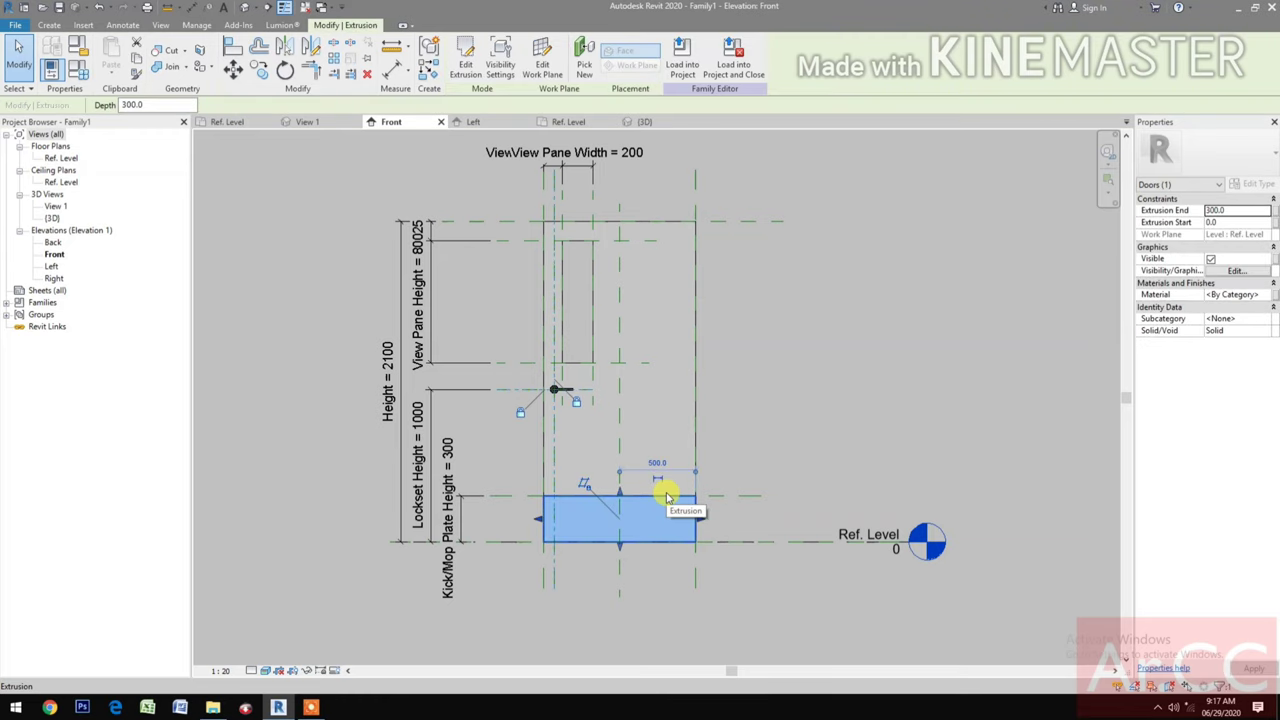
pyautogui.click(1274, 295)
pyautogui.click(781, 449)
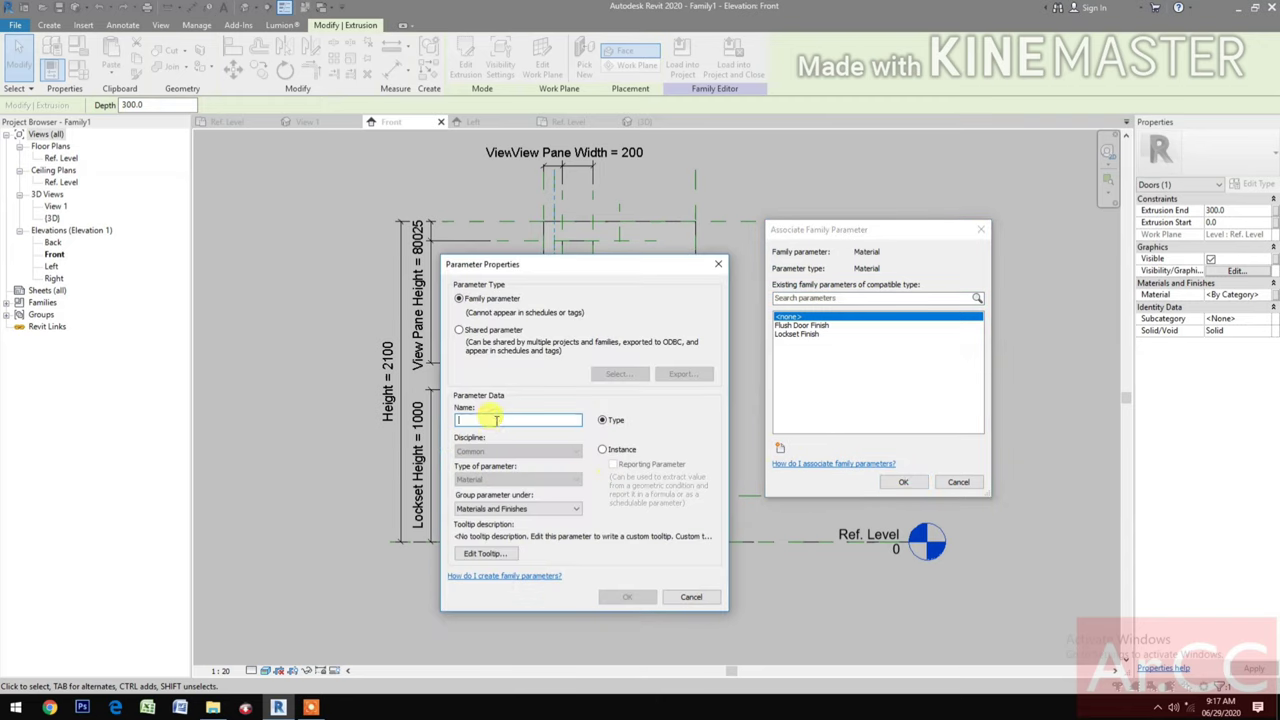
pyautogui.write('Kick/Mop Plate')
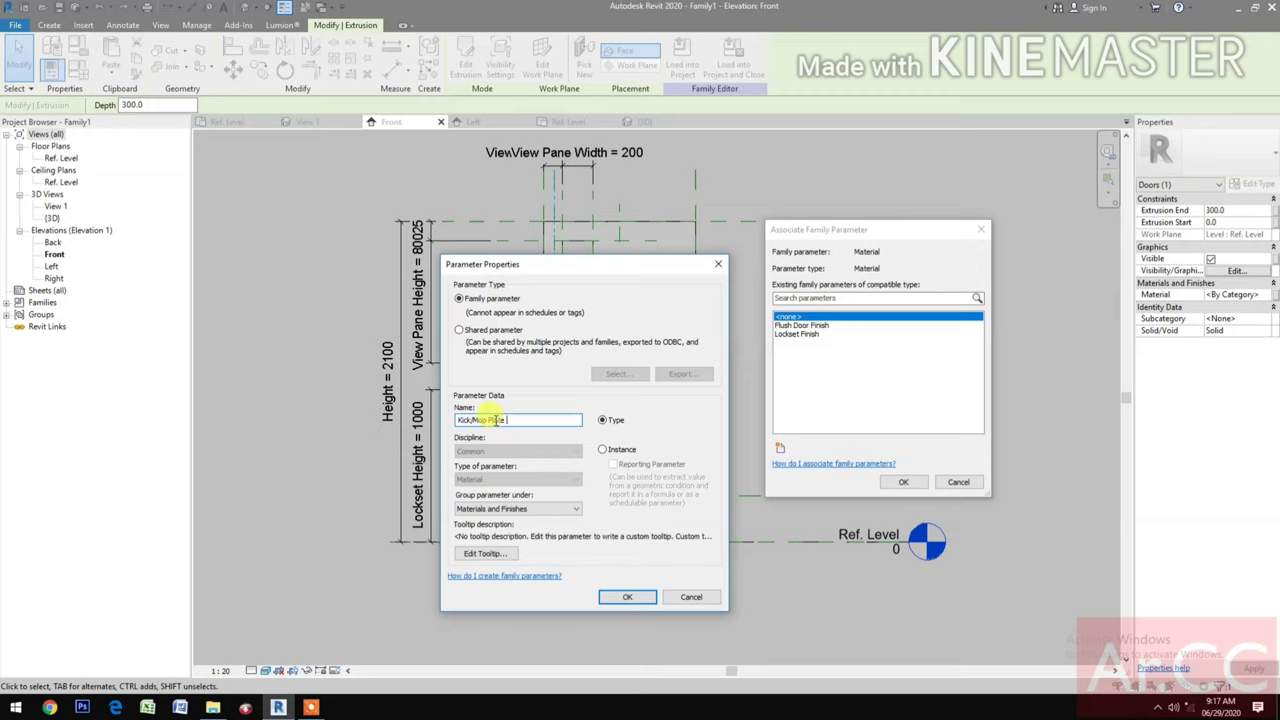
pyautogui.write('Finish')
pyautogui.click(618, 597)
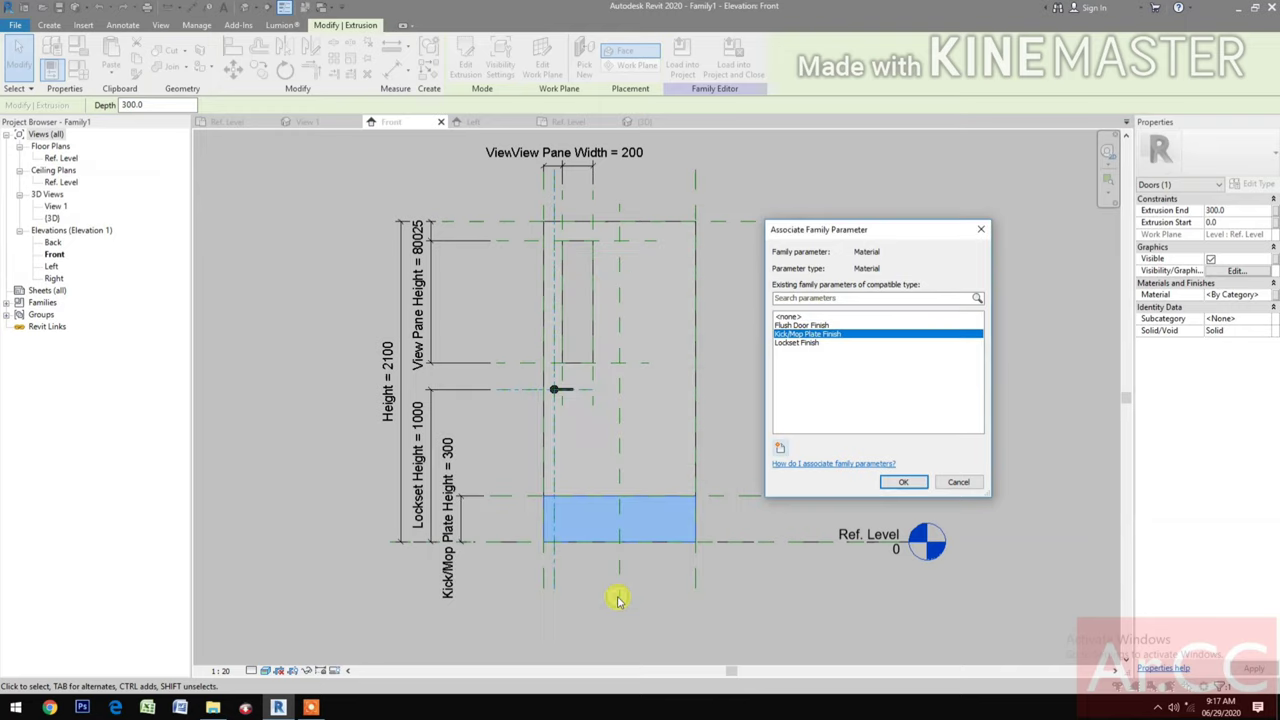
pyautogui.click(903, 482)
pyautogui.click(855, 418)
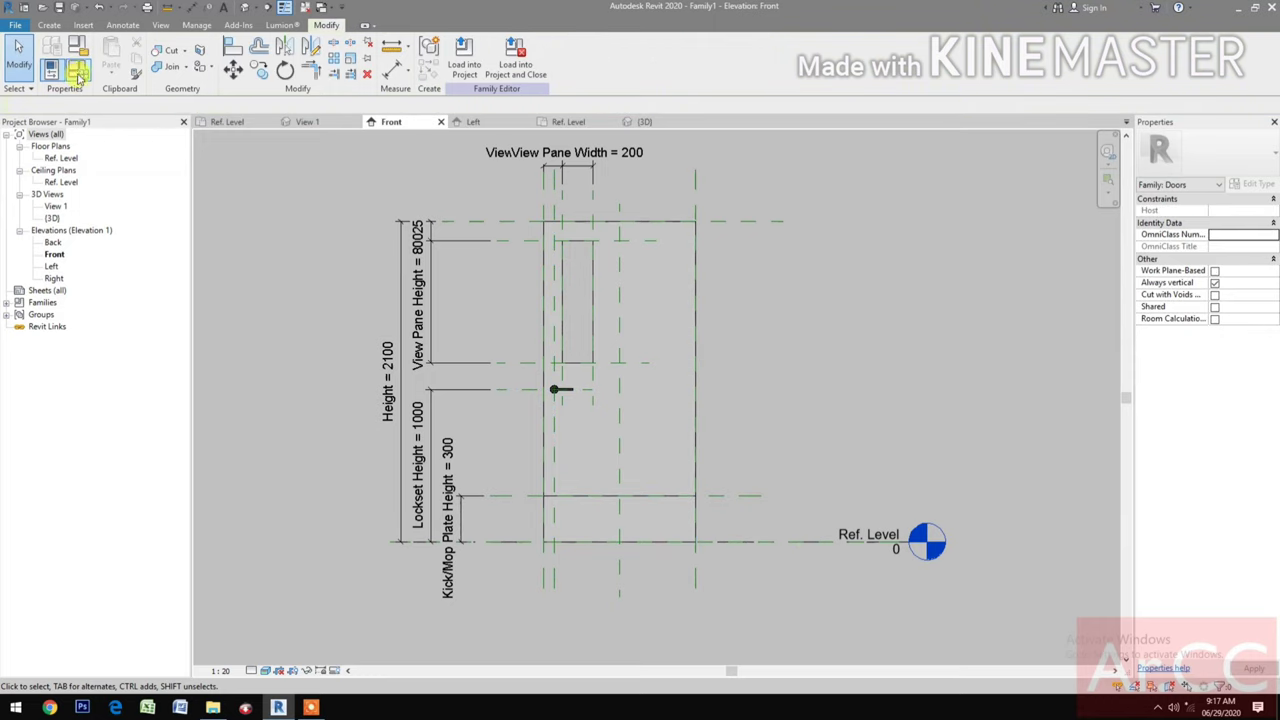
# - For Flush Door Finish, add the AEC Materials Wood material to the project
pyautogui.click(77, 71)
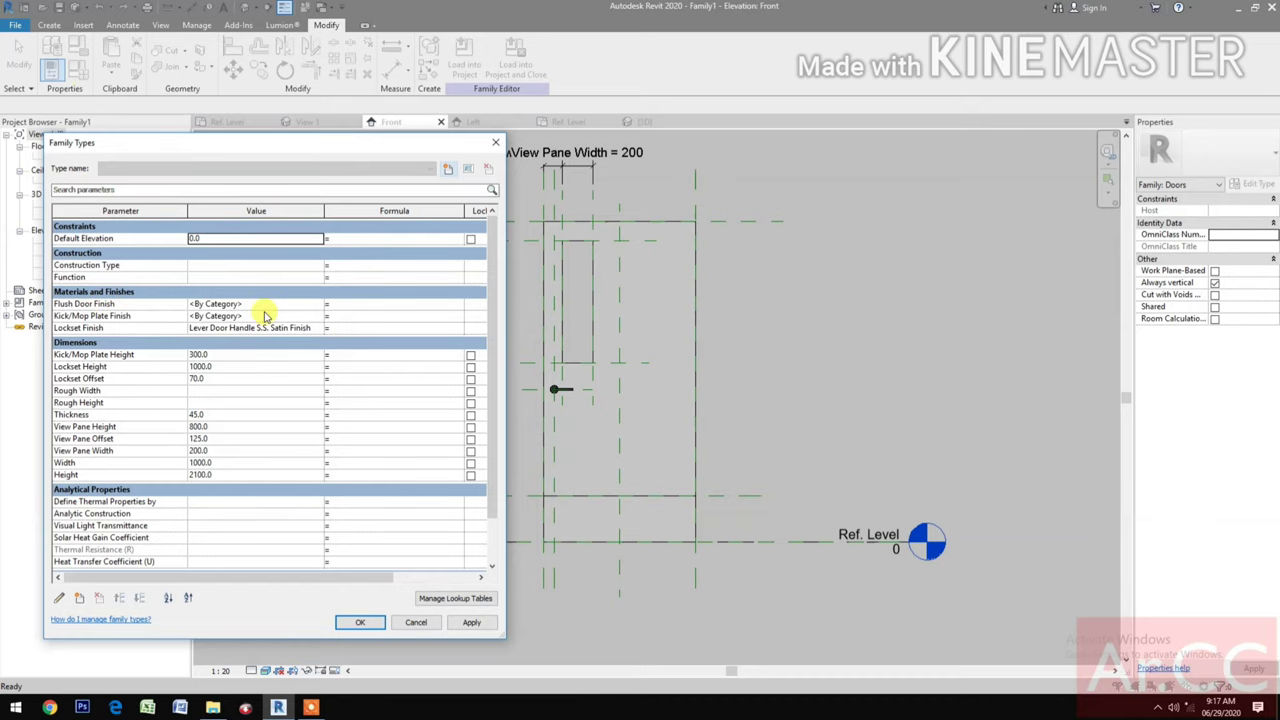
pyautogui.click(316, 306)
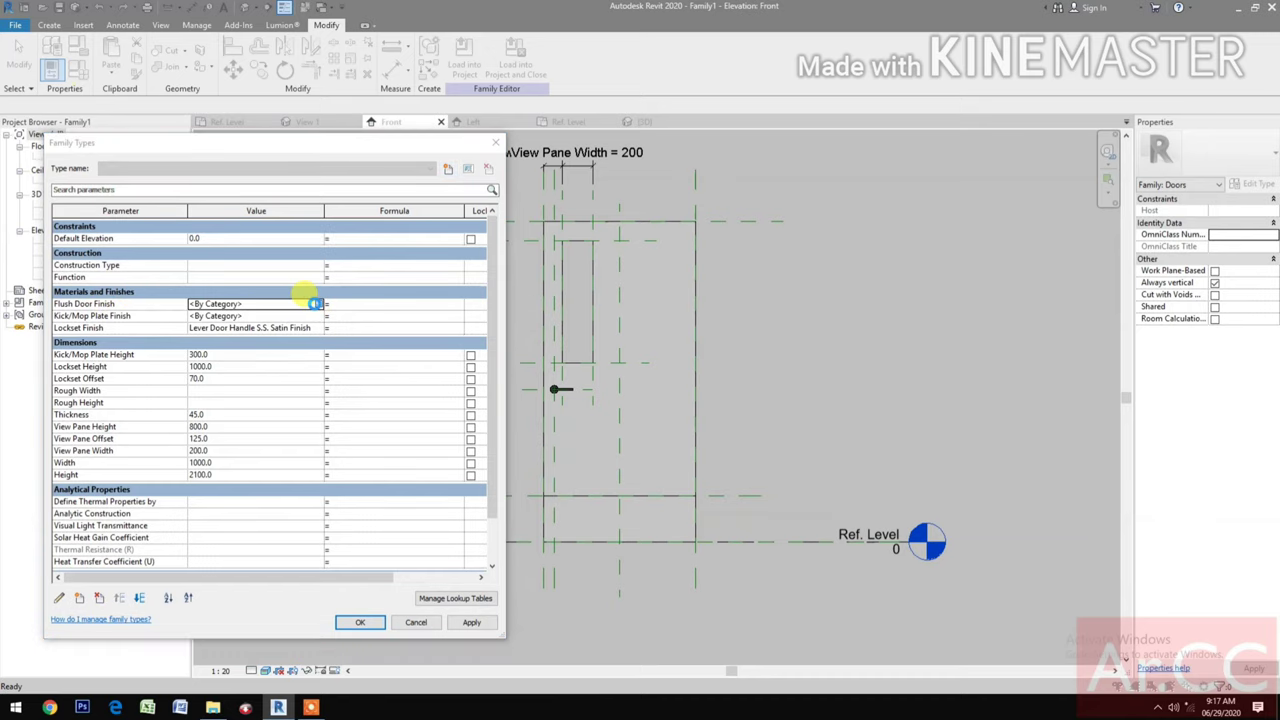
pyautogui.click(316, 305)
pyautogui.click(356, 378)
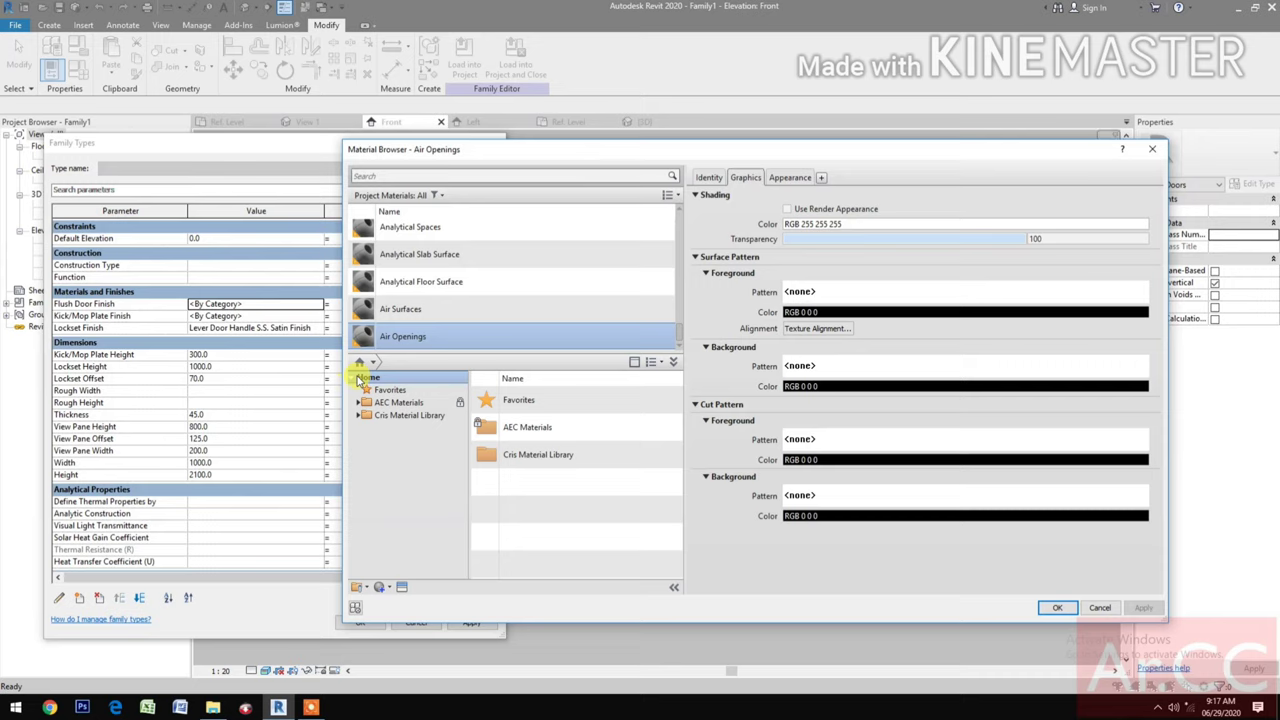
pyautogui.click(360, 402)
pyautogui.scroll(-3, 405, 560)
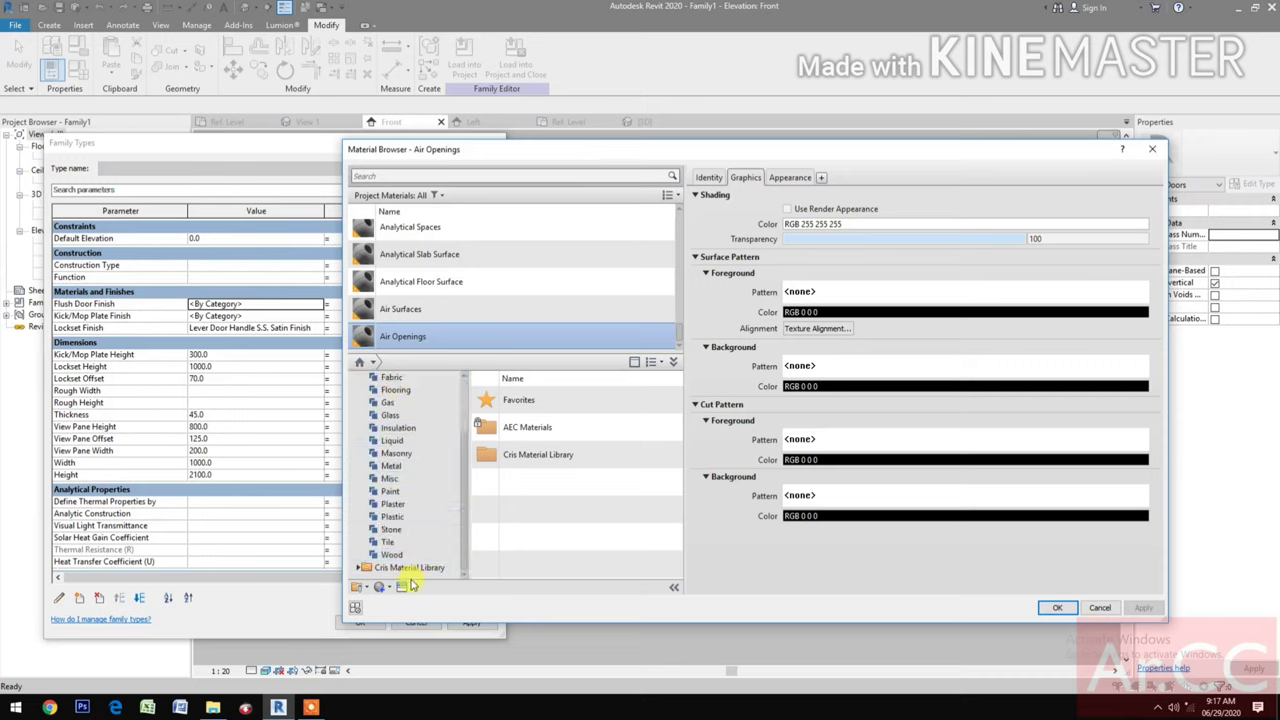
pyautogui.click(390, 555)
pyautogui.scroll(-3, 558, 533)
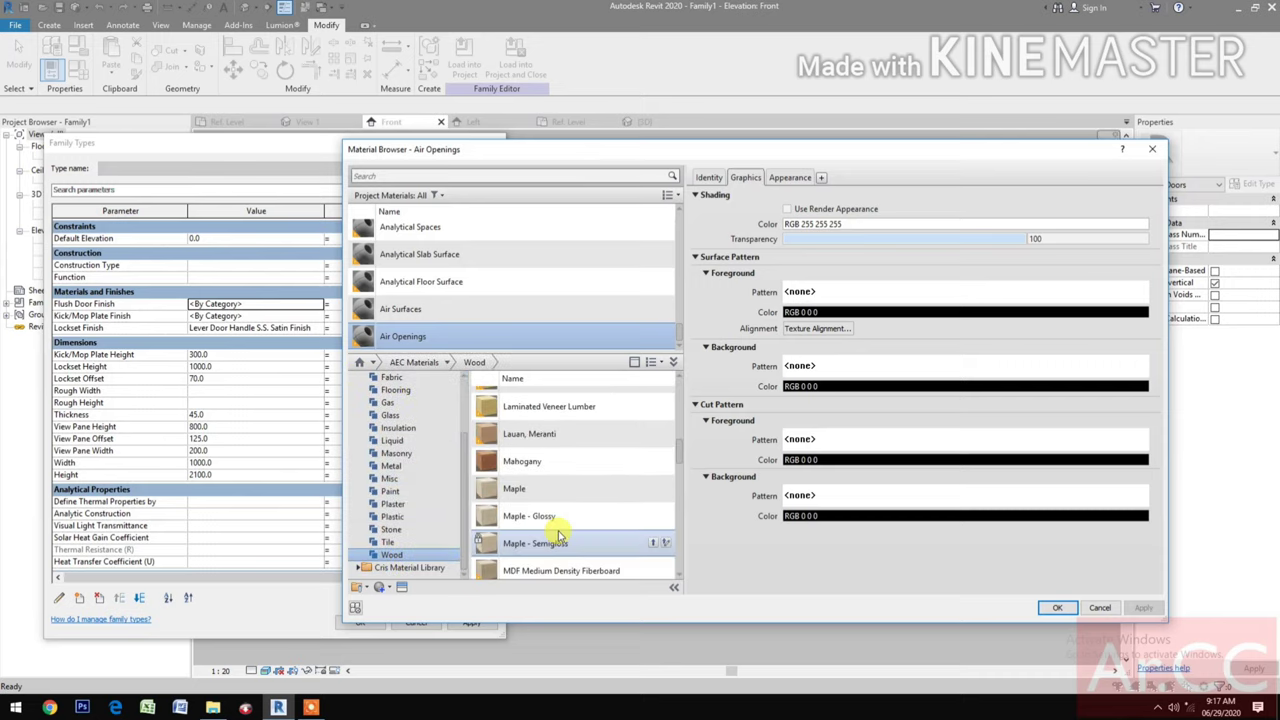
pyautogui.scroll(-5, 565, 520)
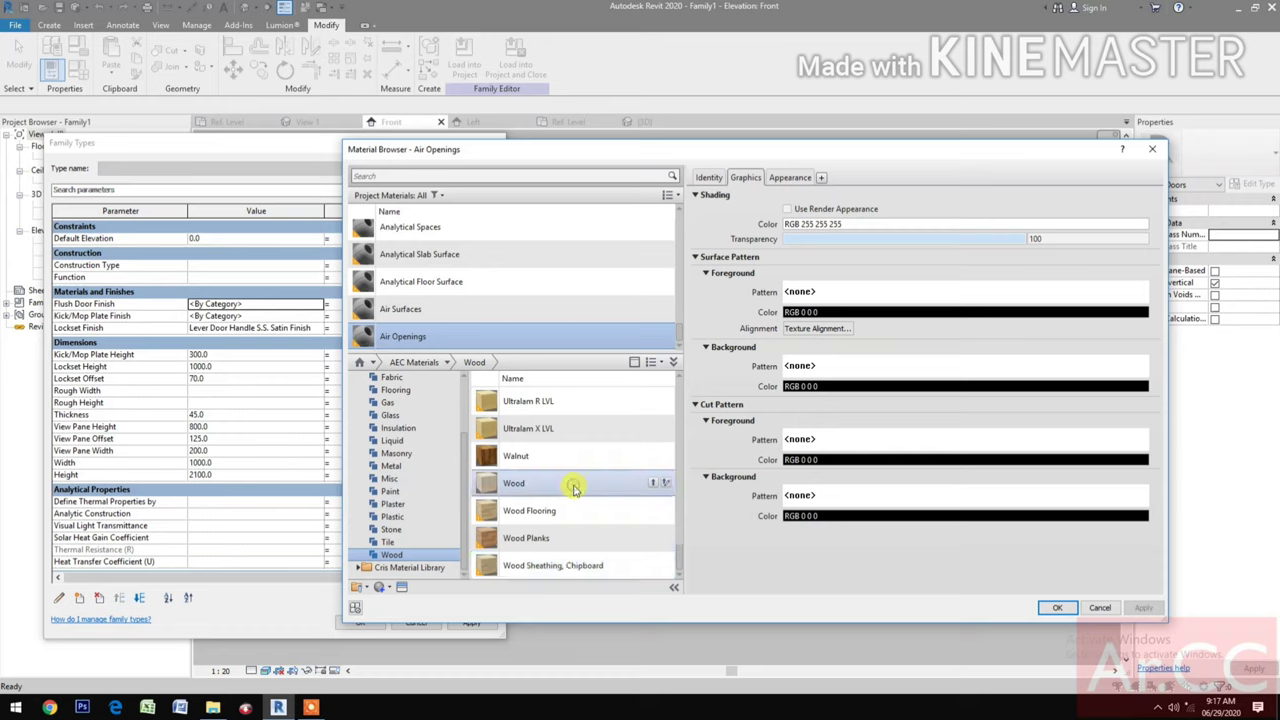
pyautogui.click(575, 487)
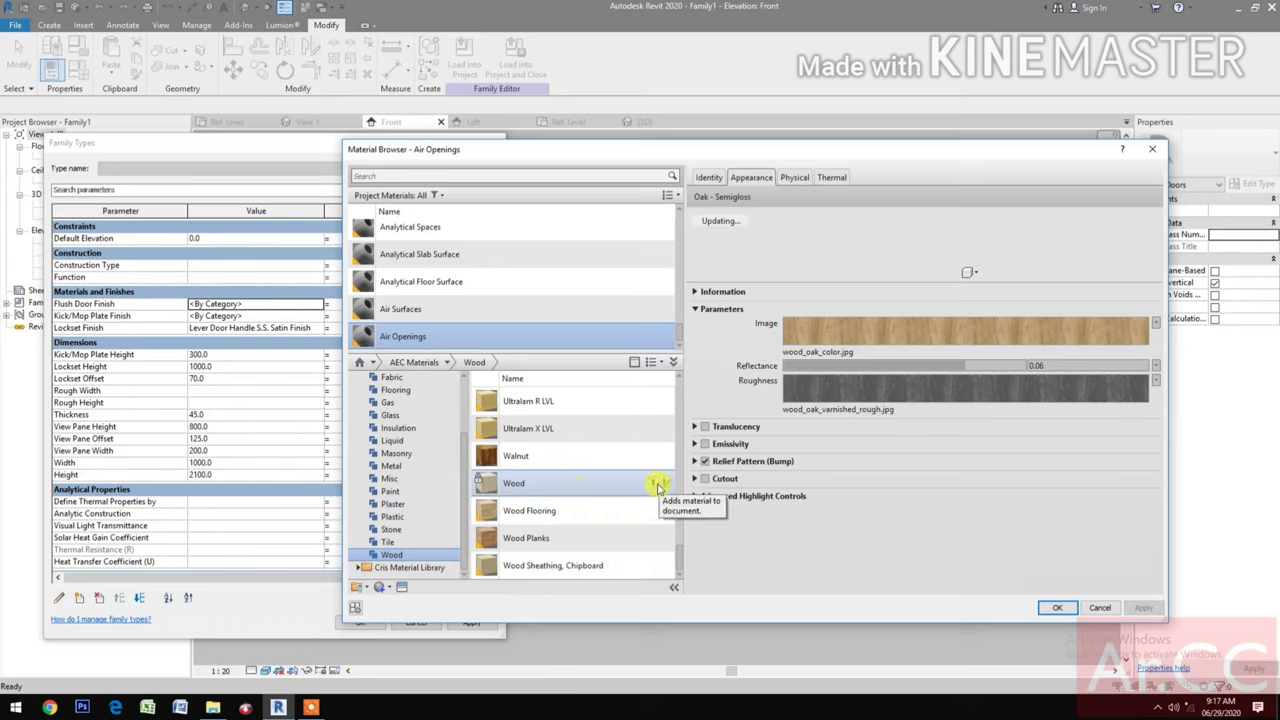
pyautogui.click(658, 485)
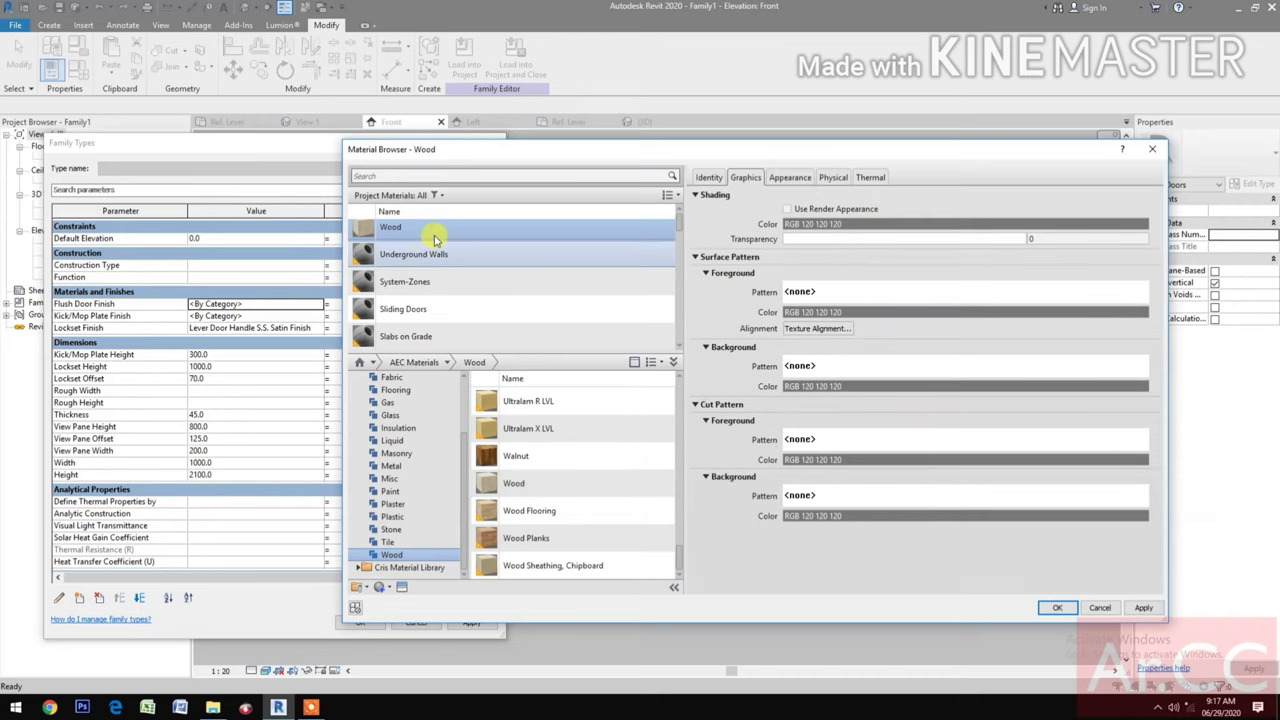
# - Rename the material to 'Wood - Flush Door' and apply it as the door finish
pyautogui.rightClick(432, 232)
pyautogui.click(458, 270)
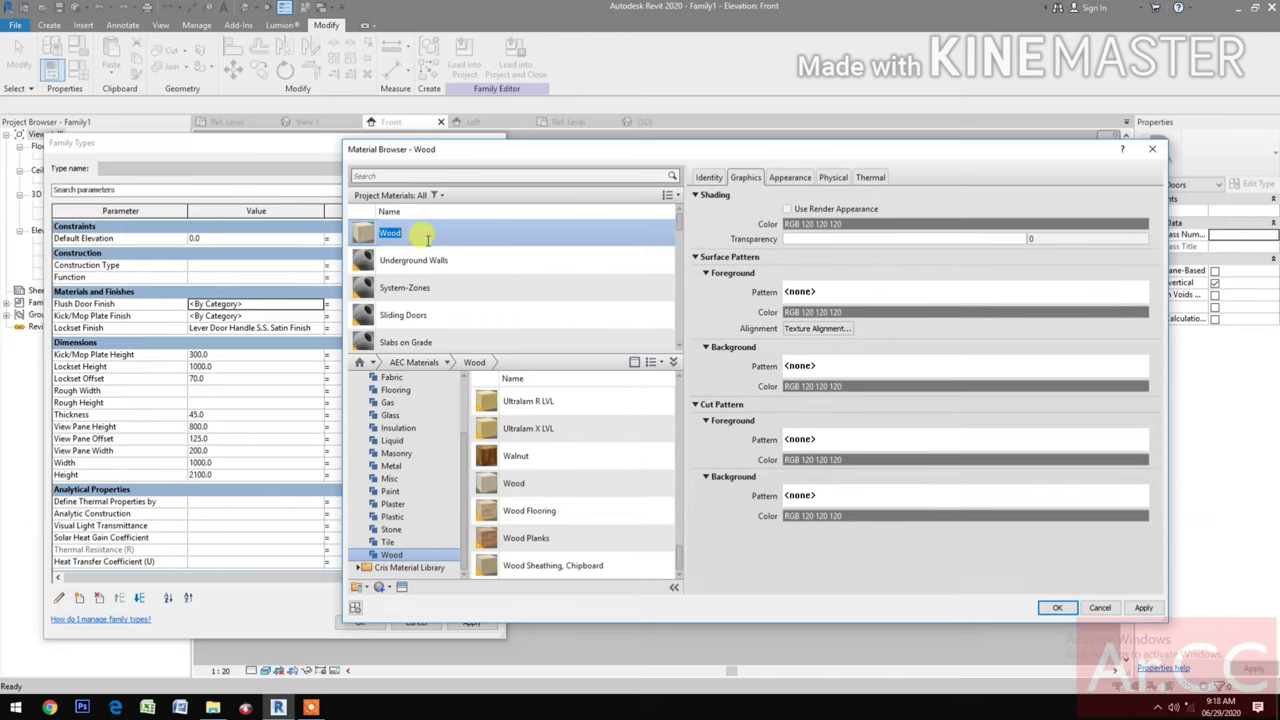
pyautogui.press('Return')
pyautogui.write('-')
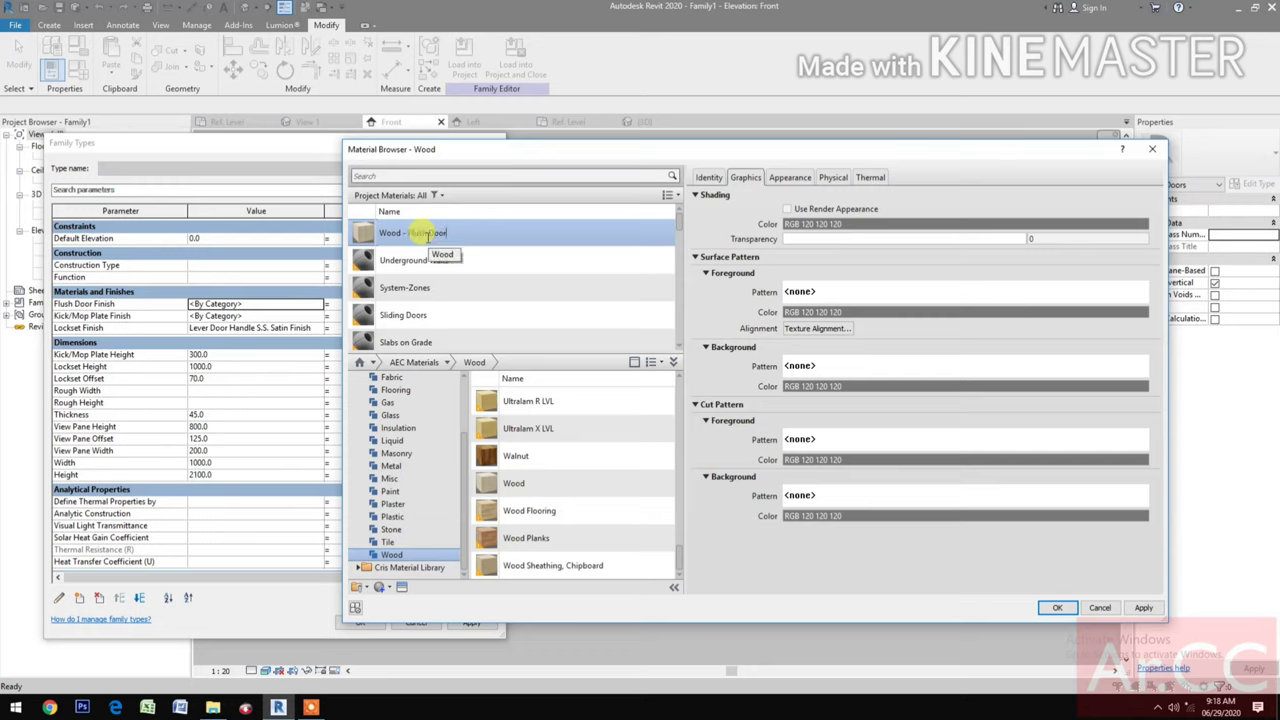
pyautogui.write(' Flush Door')
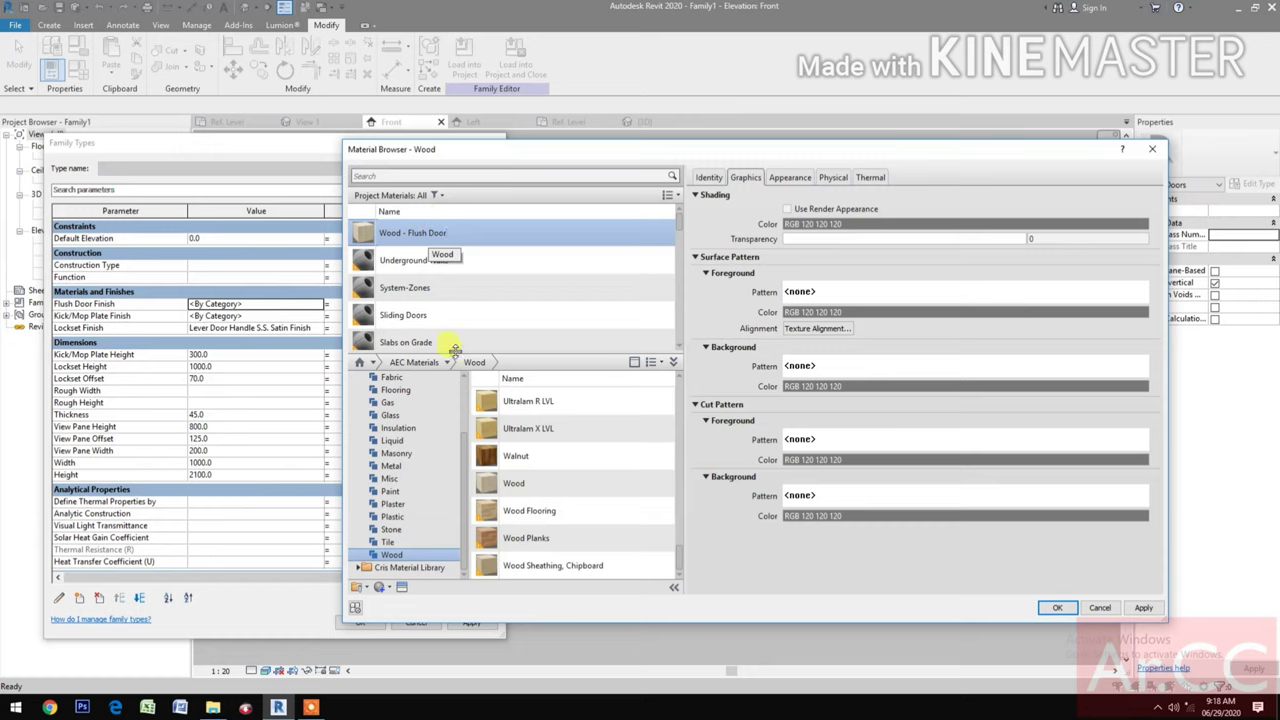
pyautogui.click(1058, 610)
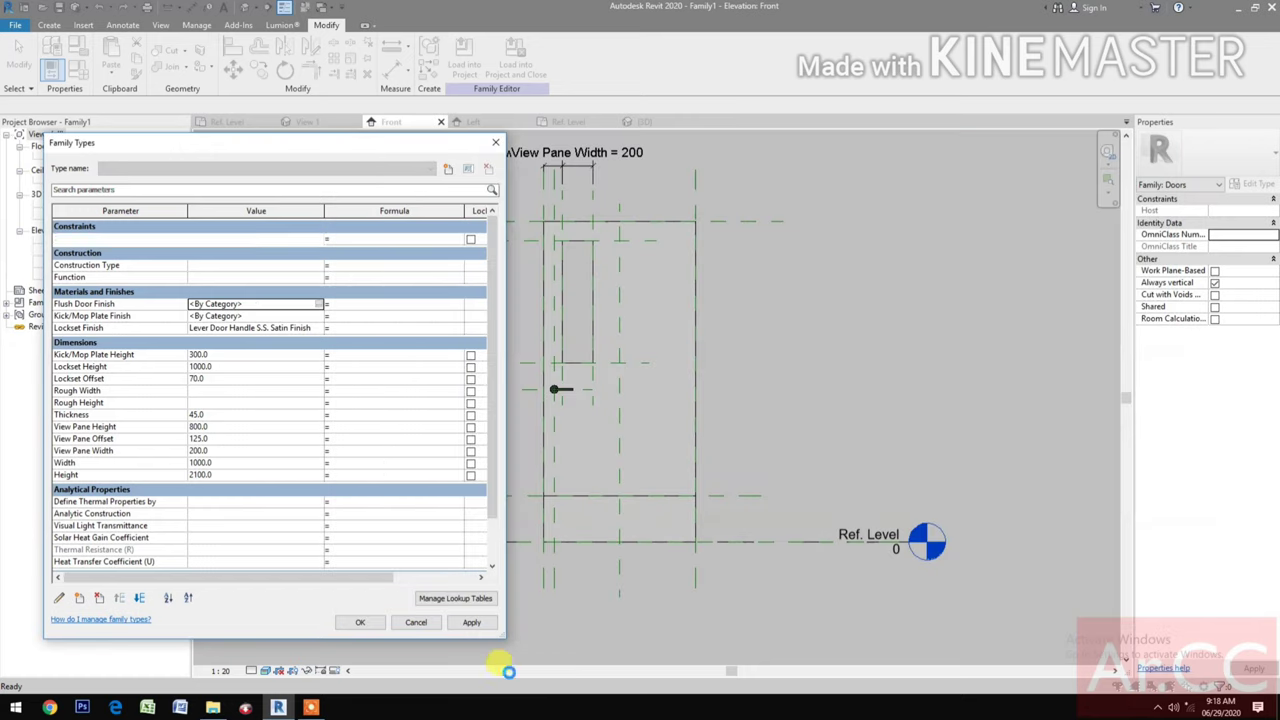
pyautogui.click(471, 622)
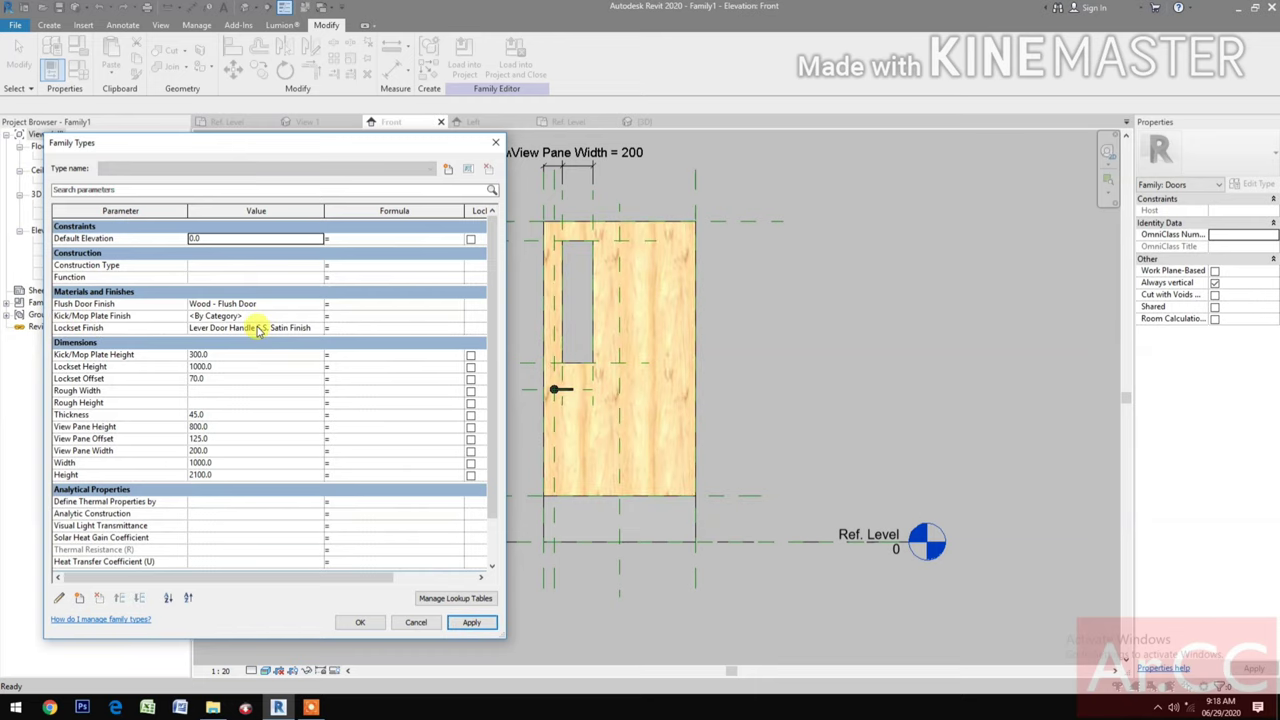
# - Browse materials for Kick/Mop Plate Finish and open the AEC Materials Metal category
pyautogui.click(320, 318)
pyautogui.click(320, 316)
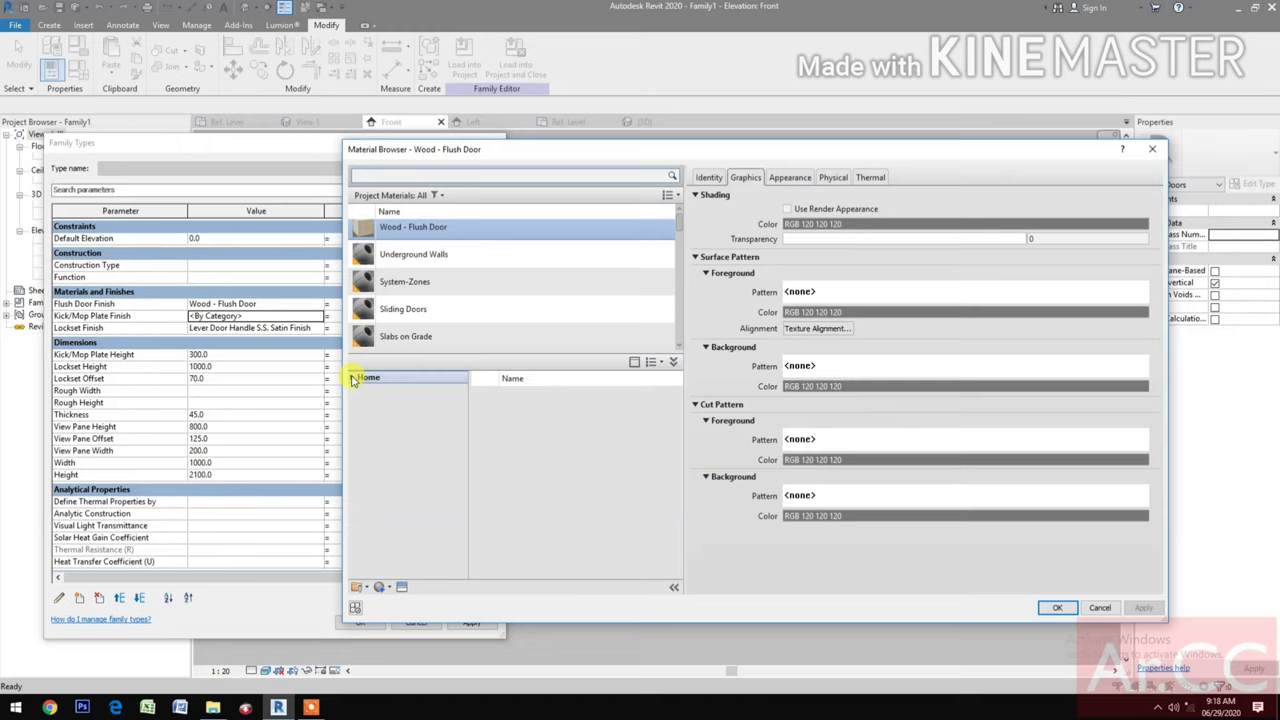
pyautogui.click(351, 377)
pyautogui.click(380, 402)
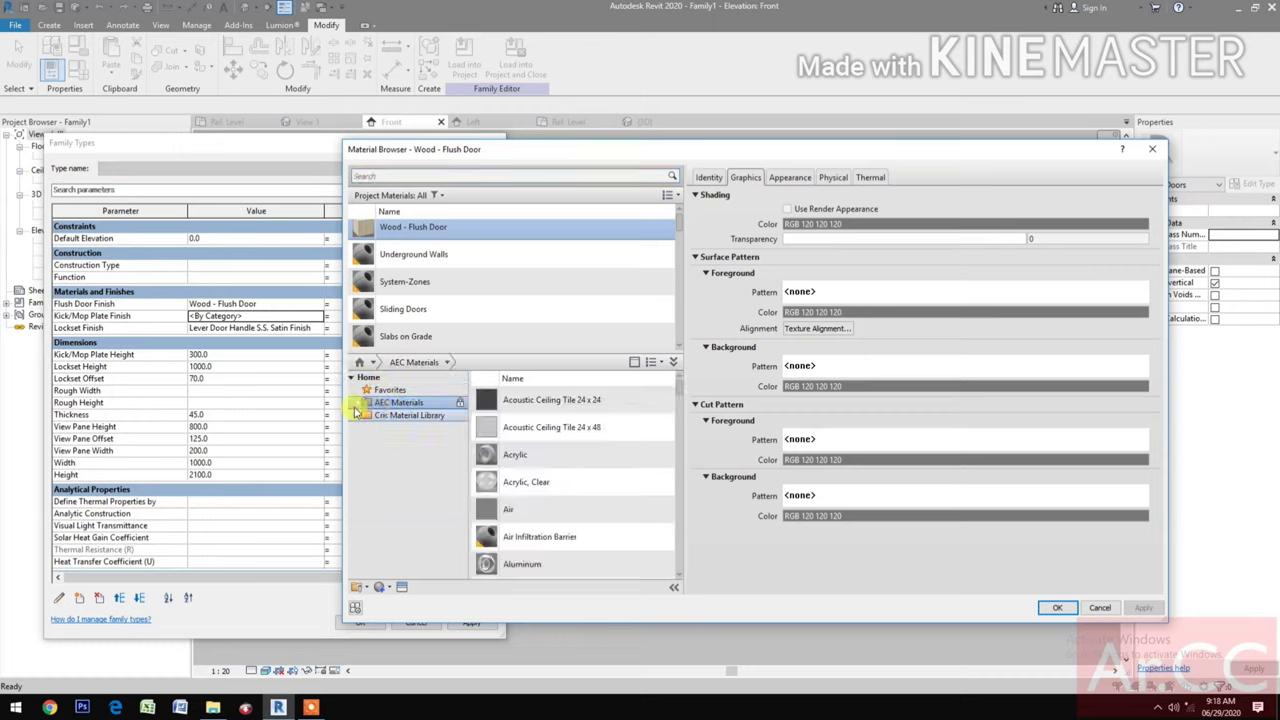
pyautogui.click(357, 408)
pyautogui.scroll(-1, 400, 540)
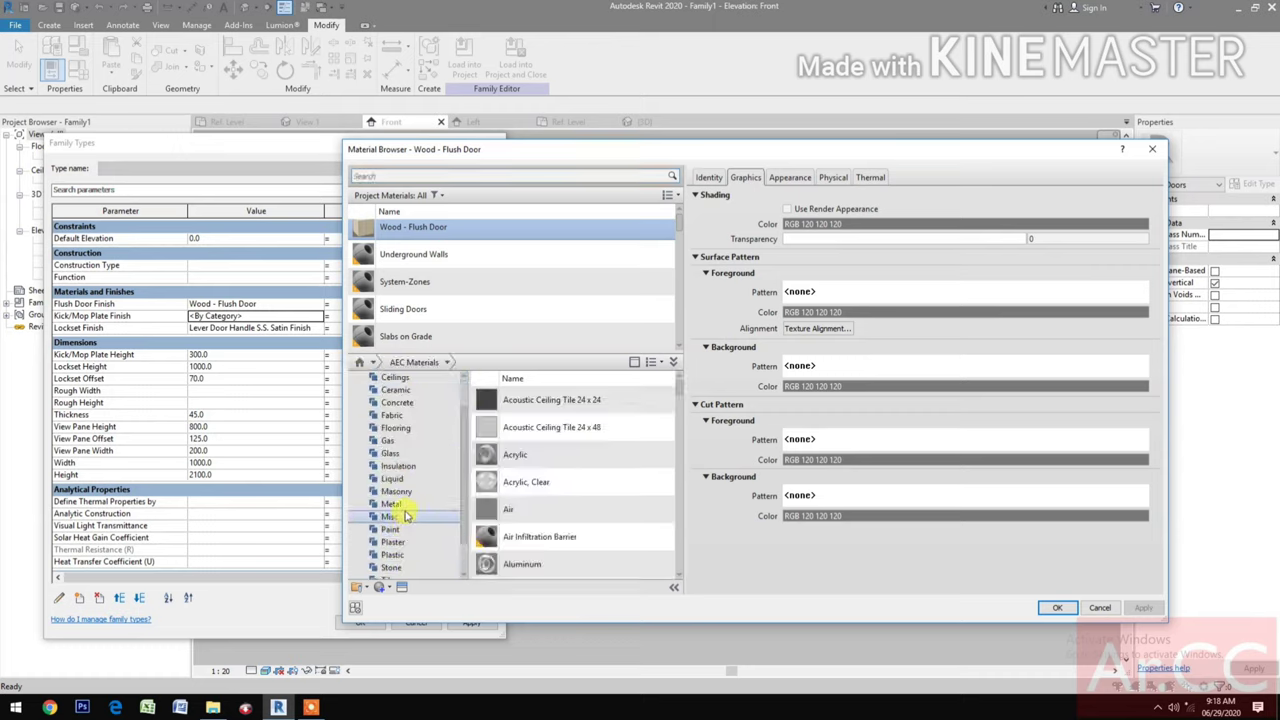
pyautogui.click(391, 504)
pyautogui.scroll(-3, 540, 515)
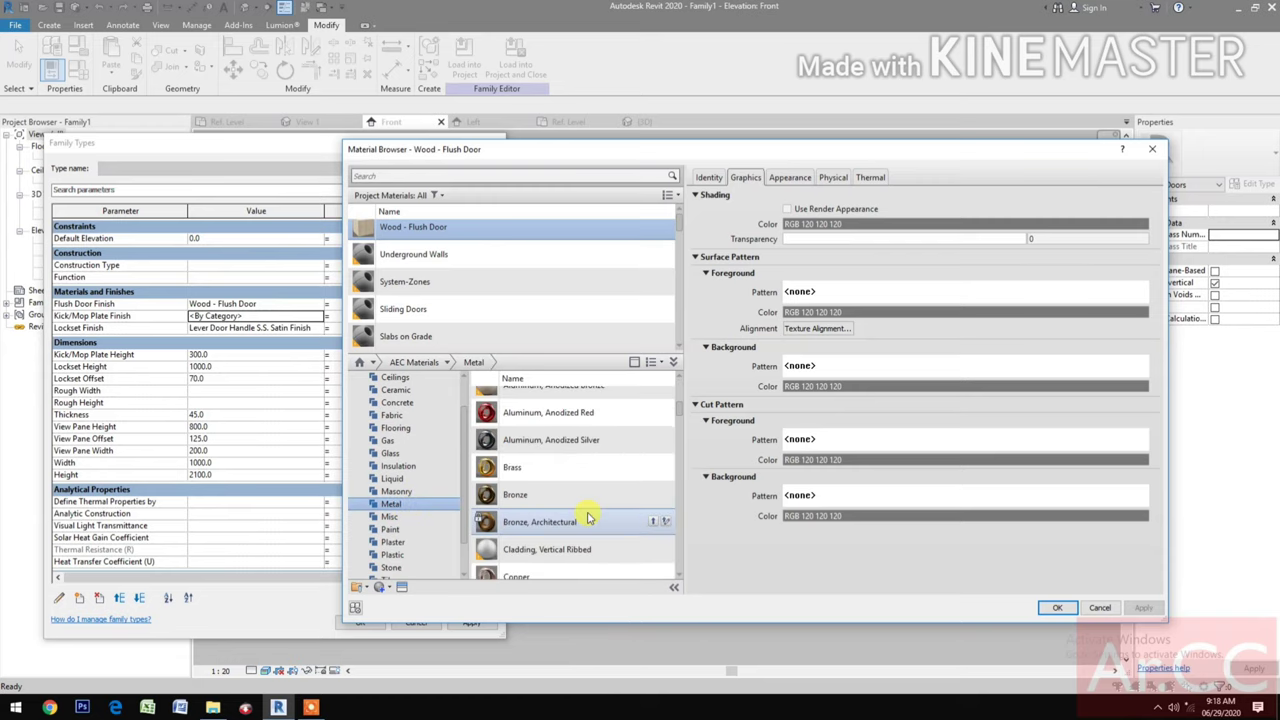
pyautogui.scroll(-8, 588, 518)
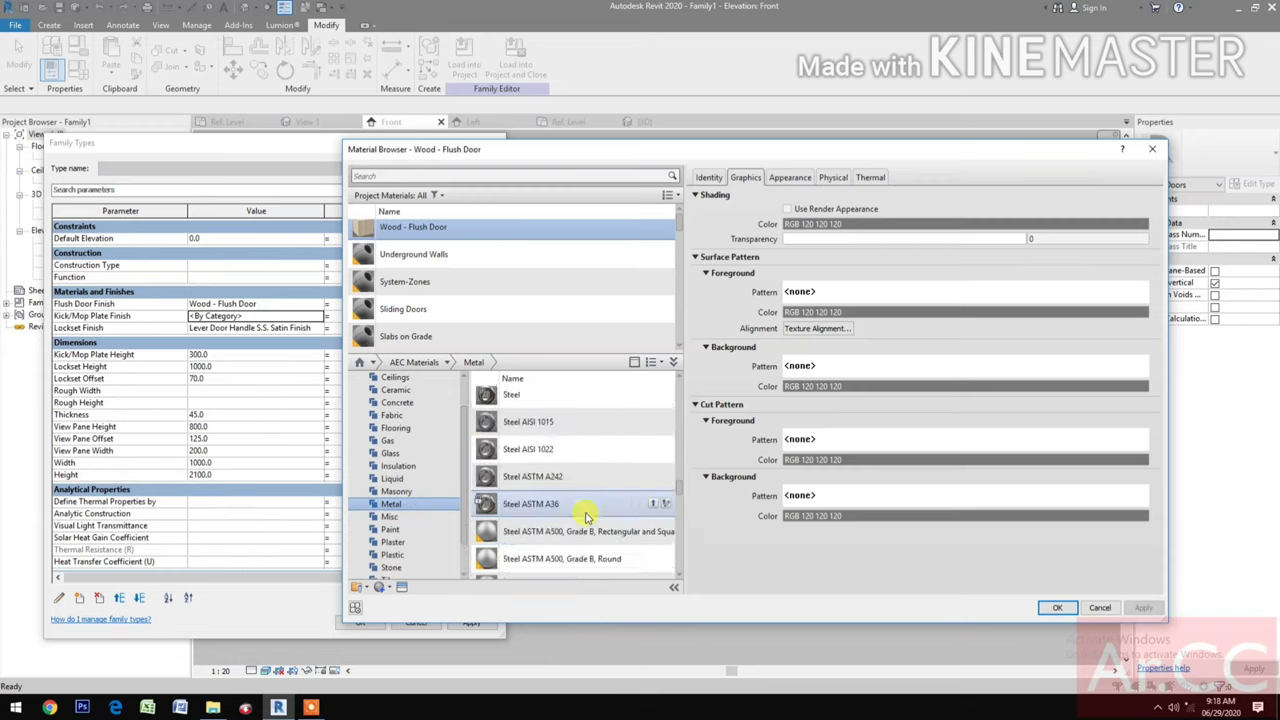
pyautogui.scroll(-3, 590, 530)
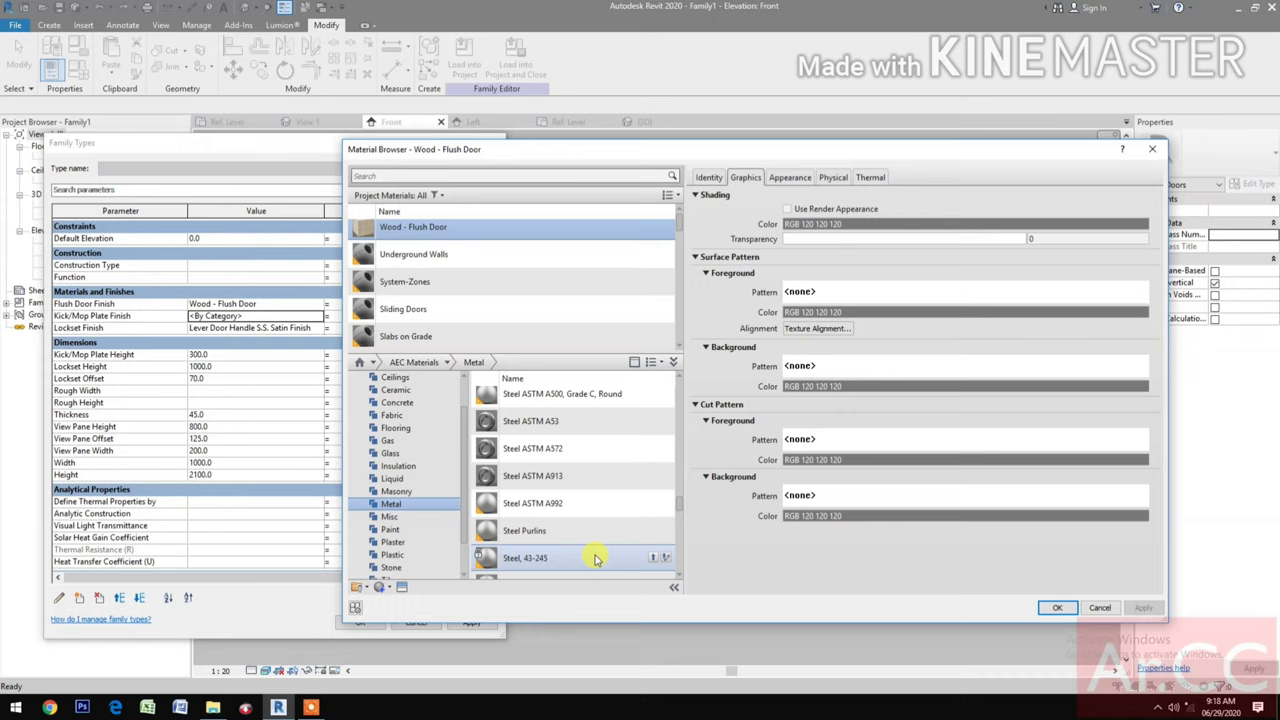
pyautogui.scroll(-2, 595, 560)
pyautogui.scroll(-4, 595, 558)
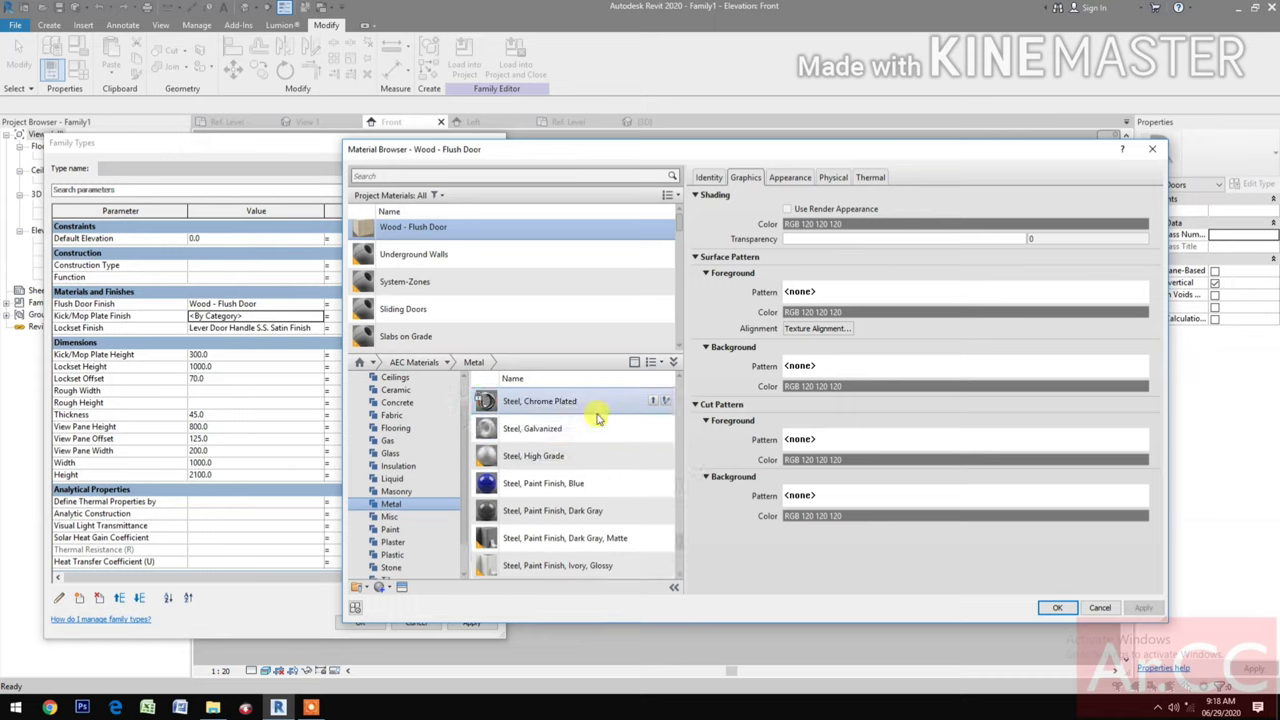
# - Add Stainless Steel, Brushed from the Metal library to the project
pyautogui.click(615, 405)
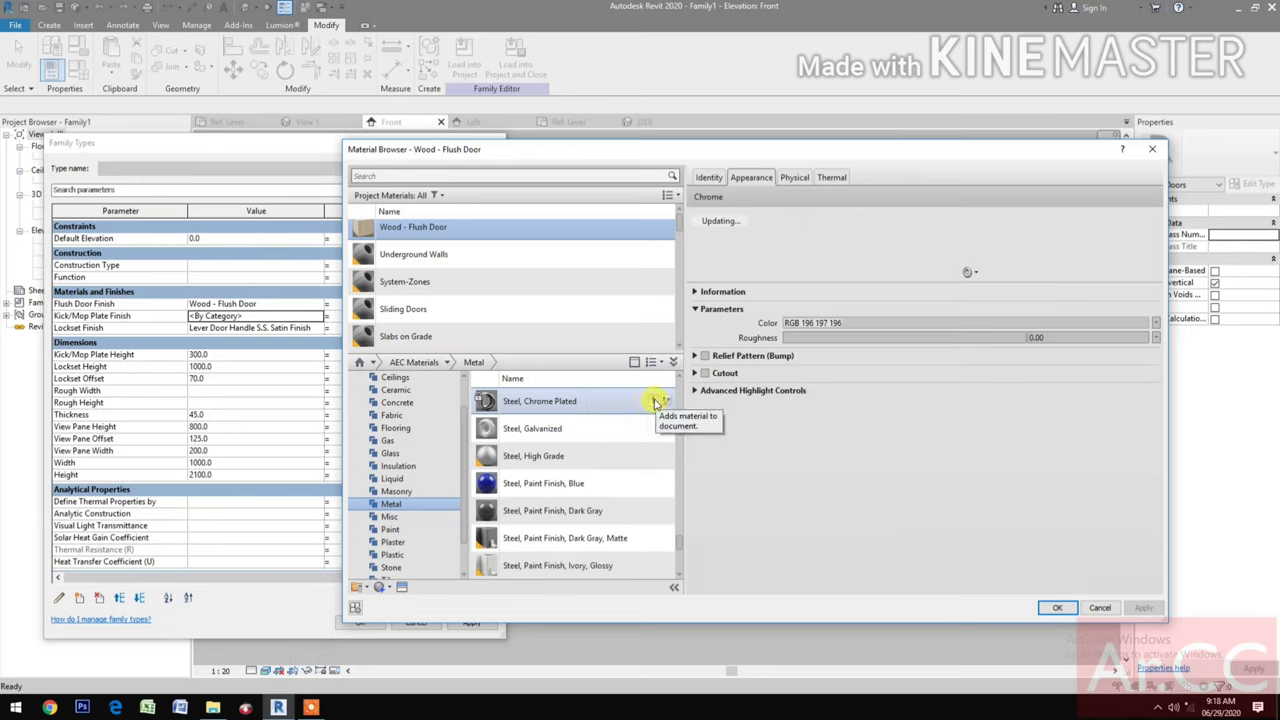
pyautogui.scroll(-2, 618, 500)
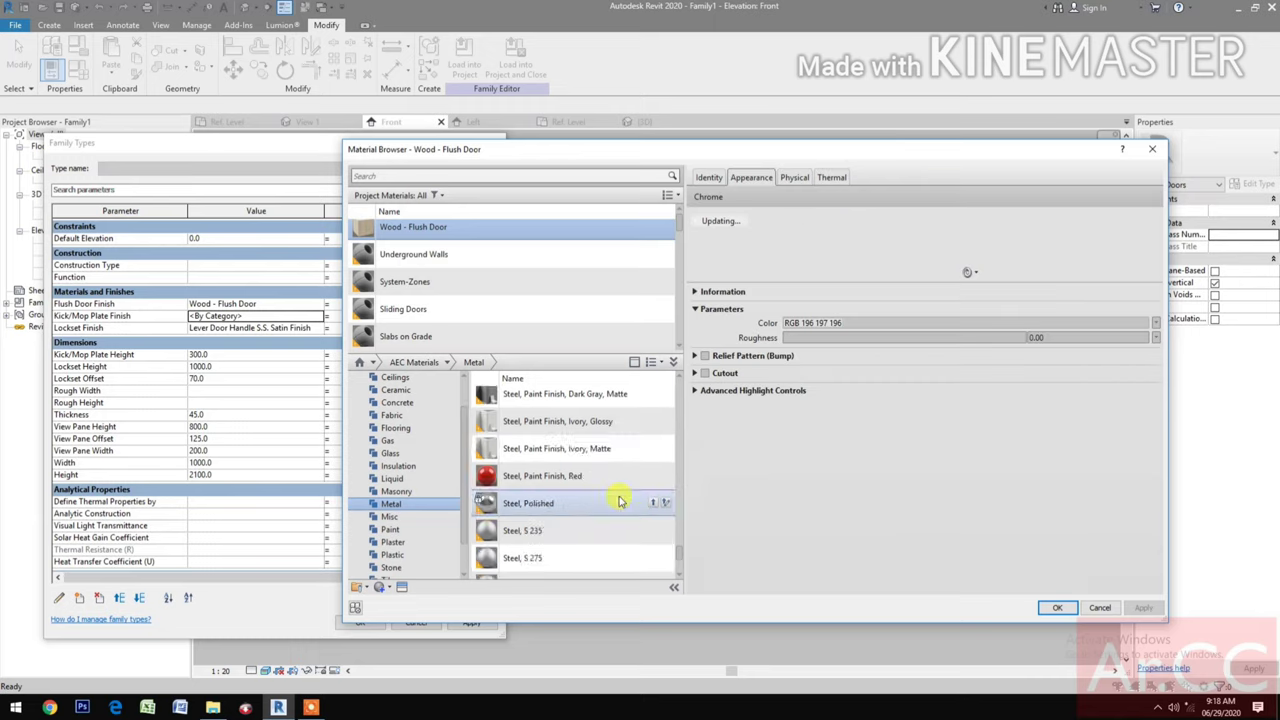
pyautogui.scroll(-6, 618, 500)
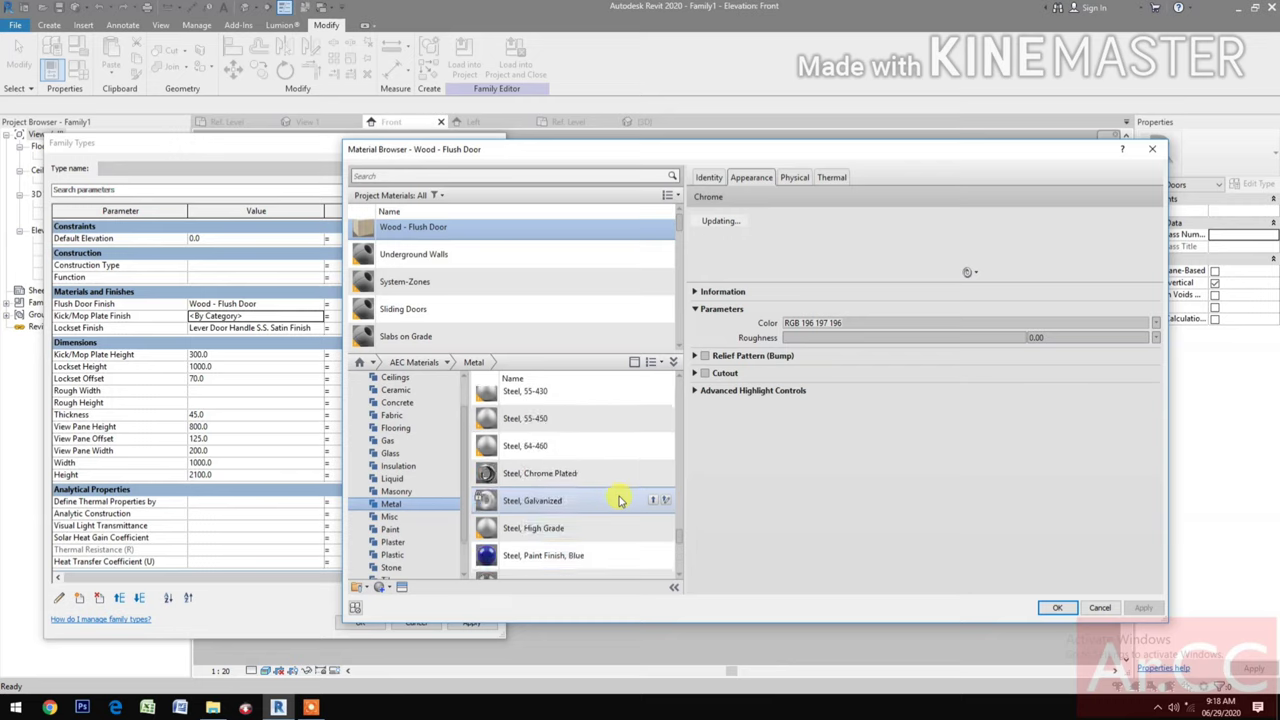
pyautogui.scroll(10, 618, 500)
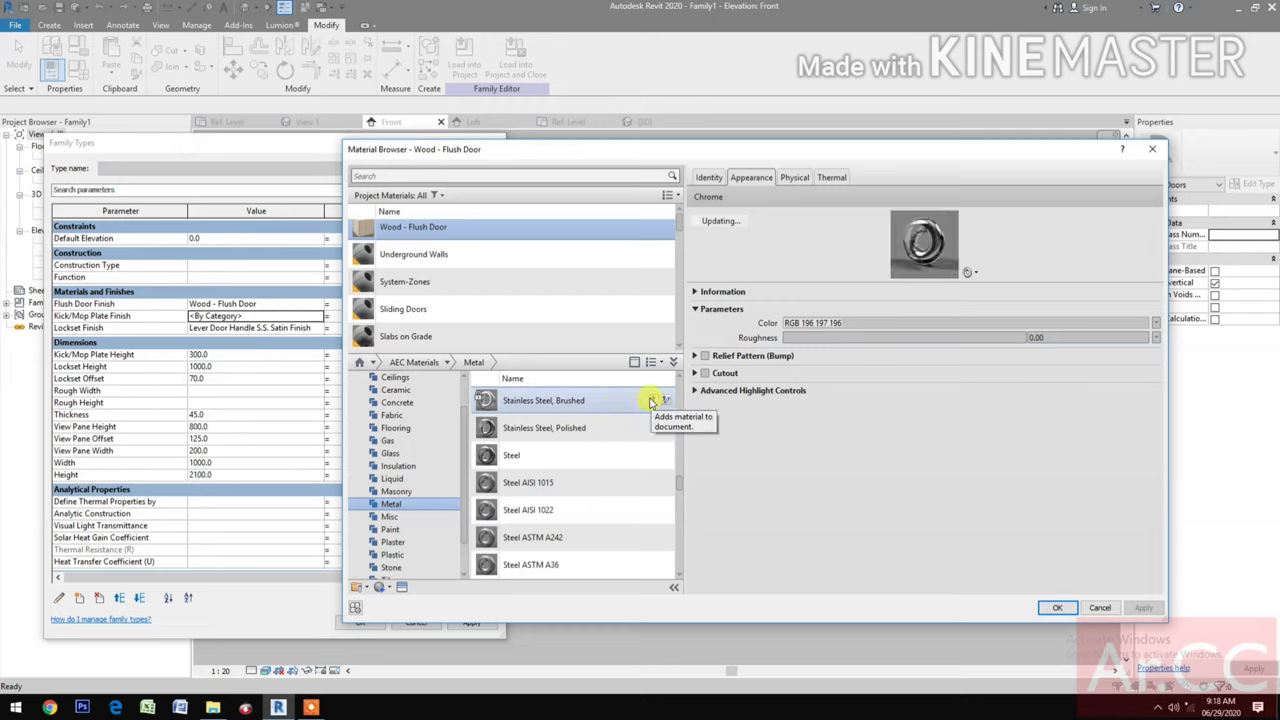
pyautogui.click(650, 400)
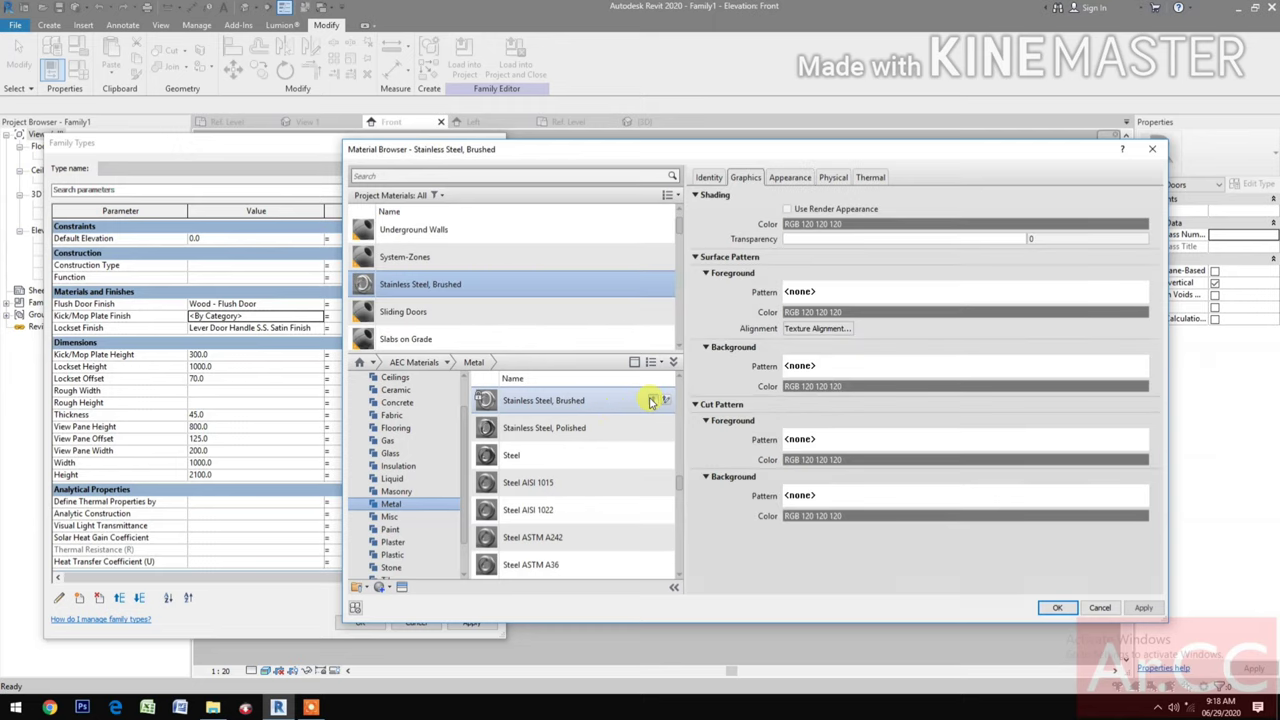
# - Rename it 'Stainless Steel, Brushed - Kick/Mop Plate', apply it as the finish, and close Family Types
pyautogui.rightClick(487, 285)
pyautogui.click(521, 320)
pyautogui.click(507, 286)
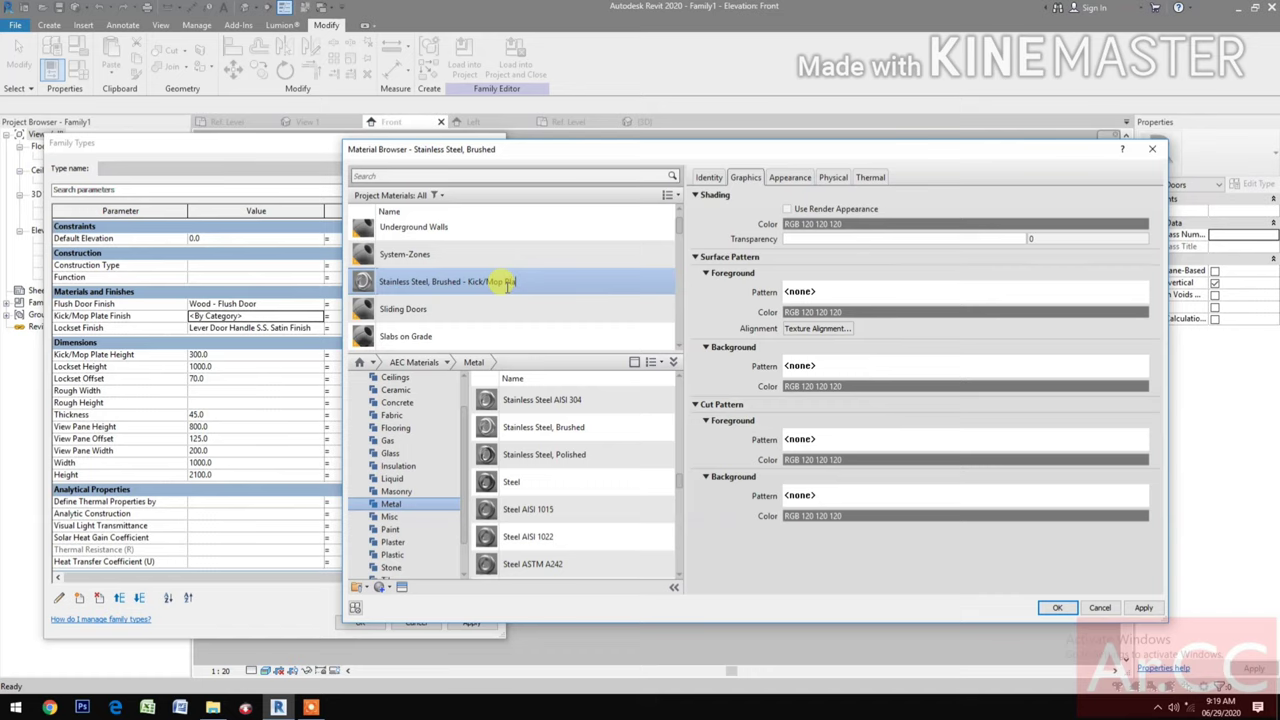
pyautogui.click(1057, 607)
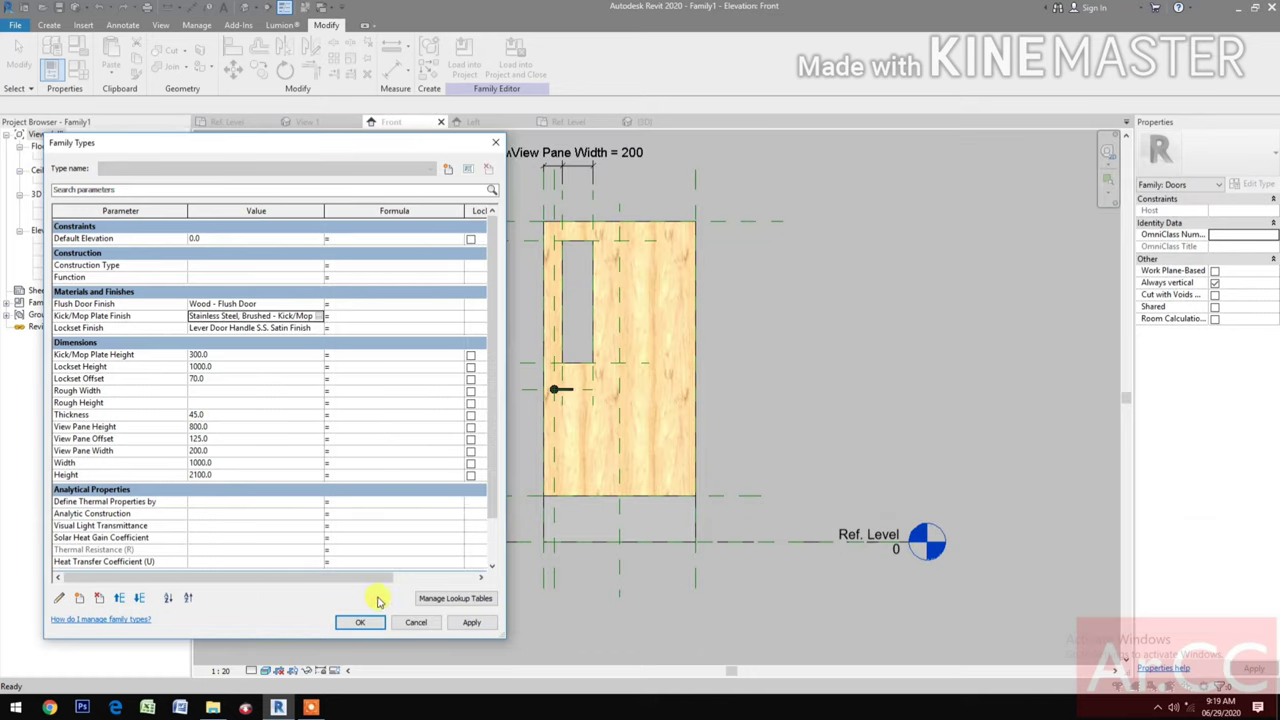
pyautogui.click(472, 622)
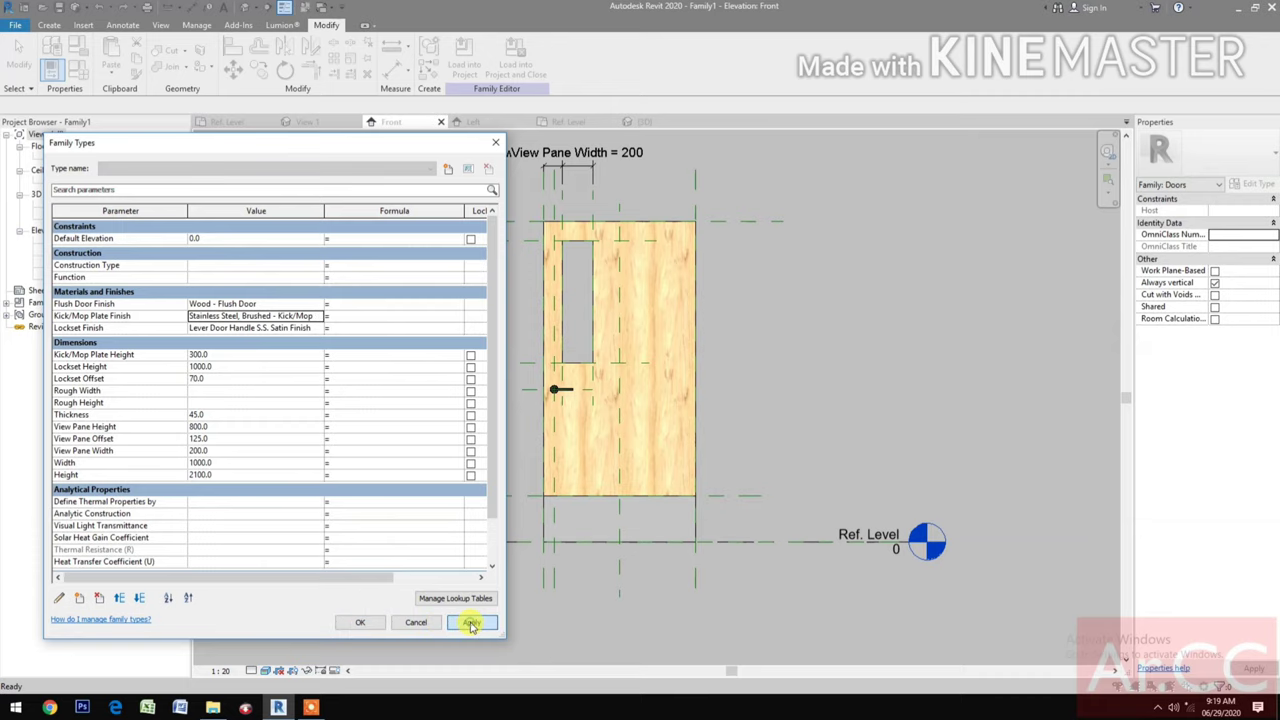
pyautogui.click(357, 625)
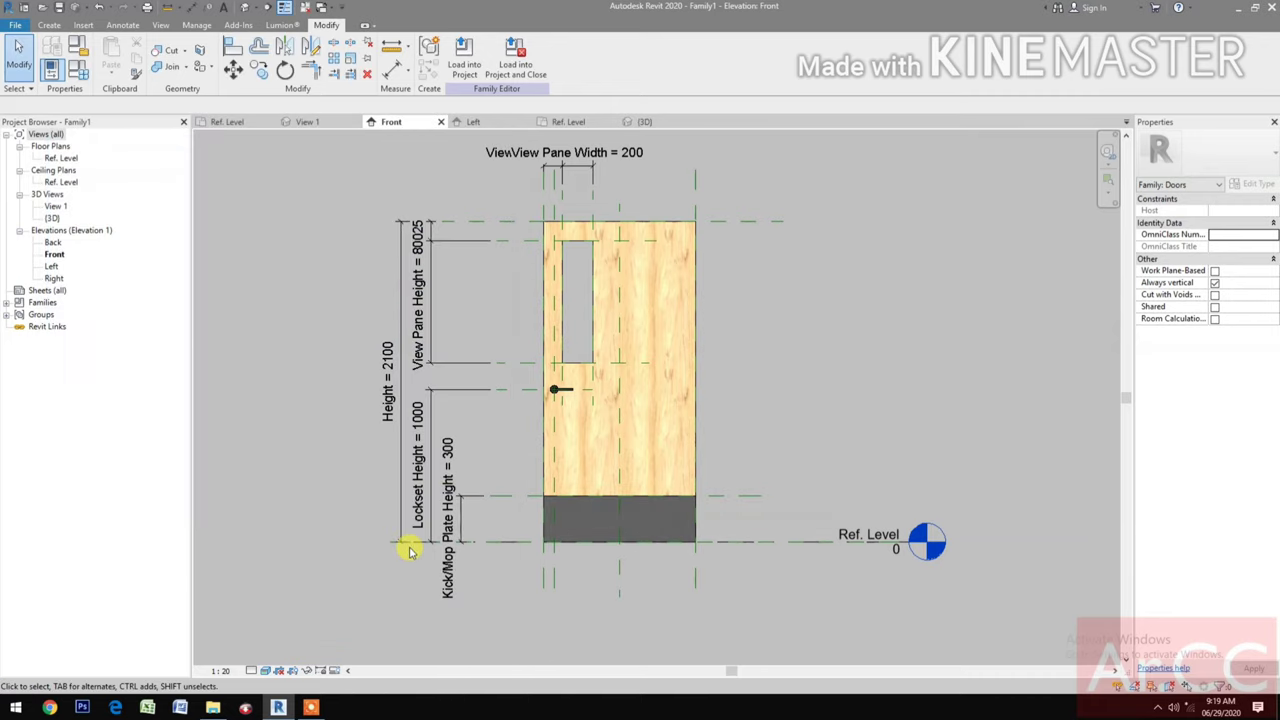
# - Show the door in the {3D} view in Realistic style and orbit to inspect both faces
pyautogui.click(645, 122)
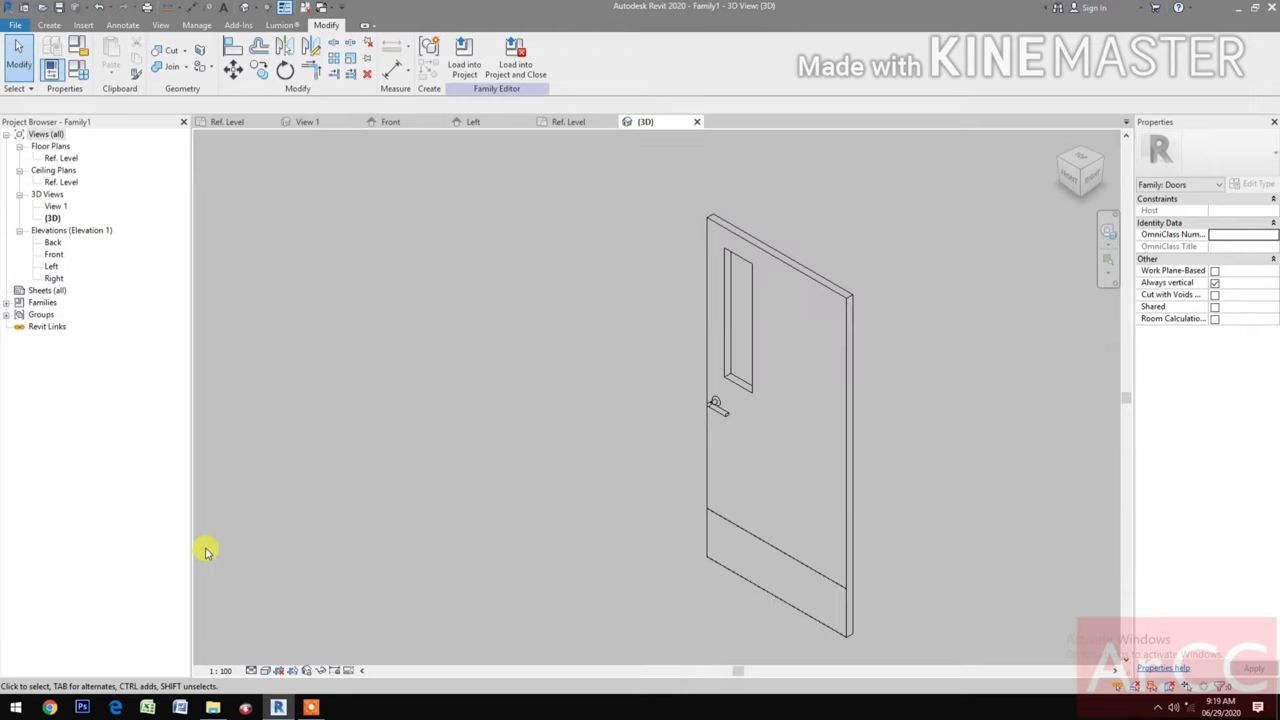
pyautogui.click(265, 670)
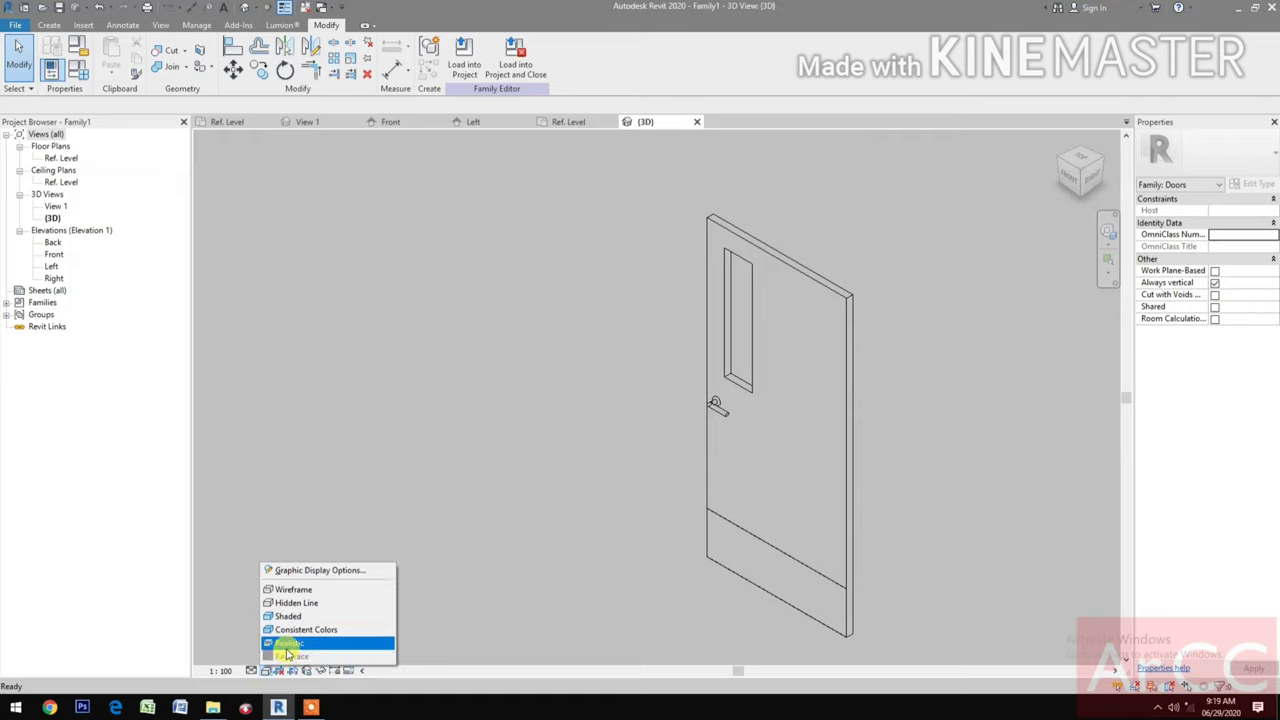
pyautogui.click(287, 653)
pyautogui.moveTo(709, 581); pyautogui.dragTo(640, 560, button='middle')
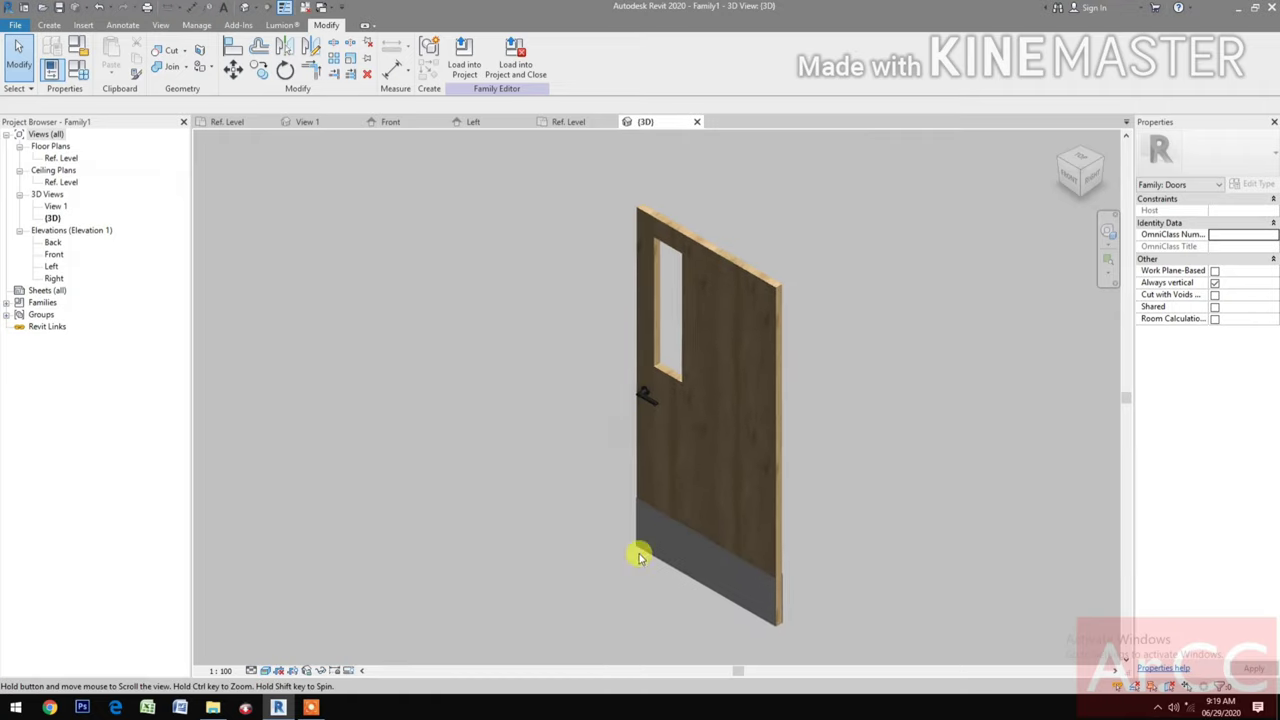
pyautogui.click(1104, 160)
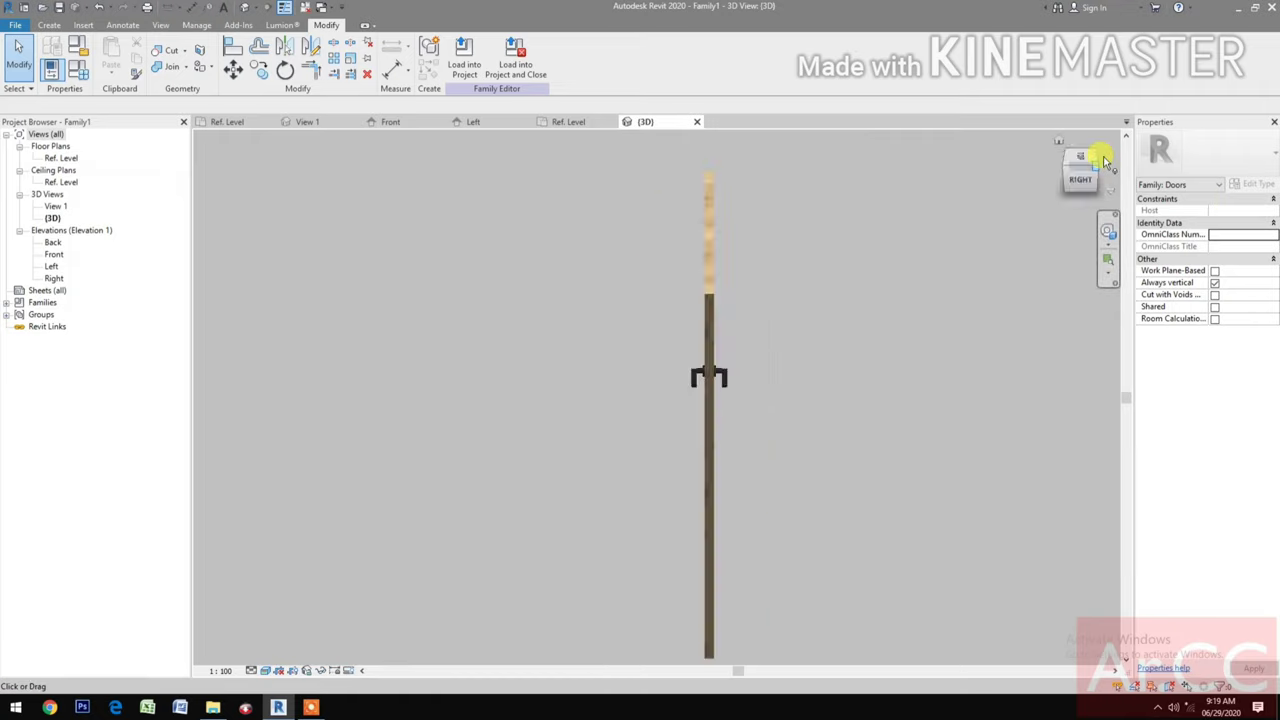
pyautogui.moveTo(888, 443); pyautogui.dragTo(878, 517, button='middle')
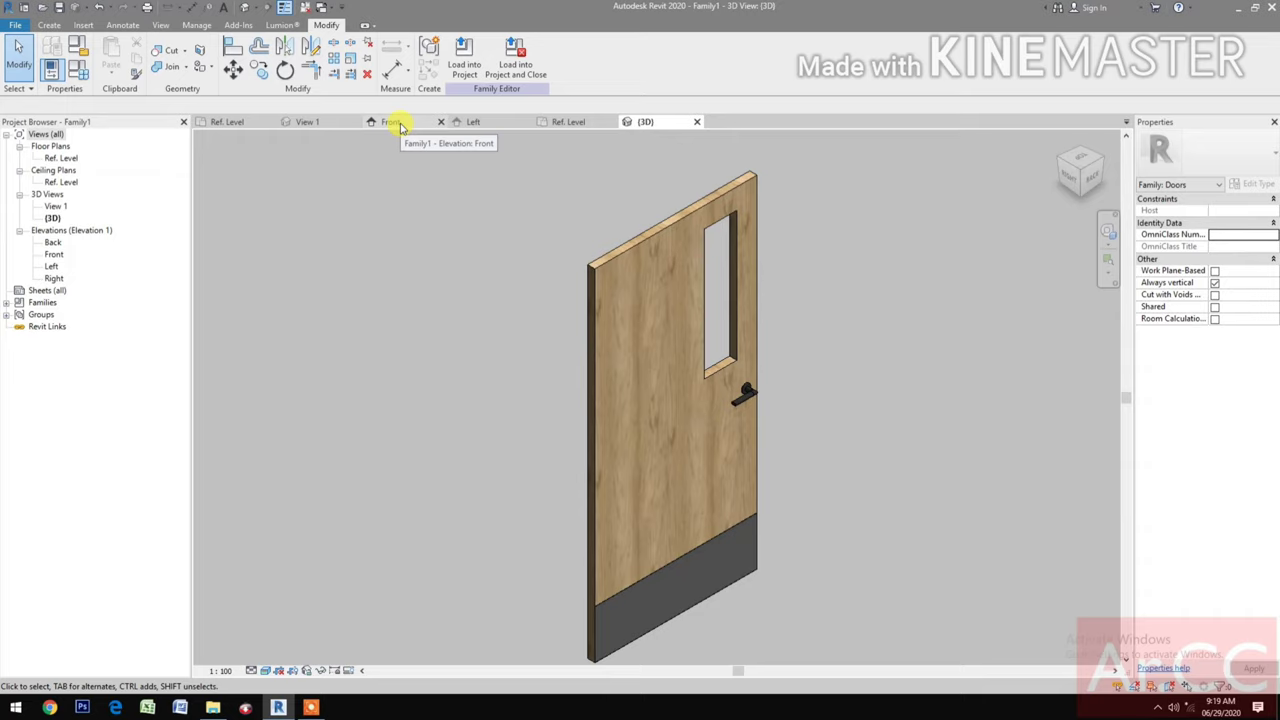
# - In the Ref. Level plan, draw a reference plane across the wall band
pyautogui.click(573, 122)
pyautogui.scroll(2, 560, 500)
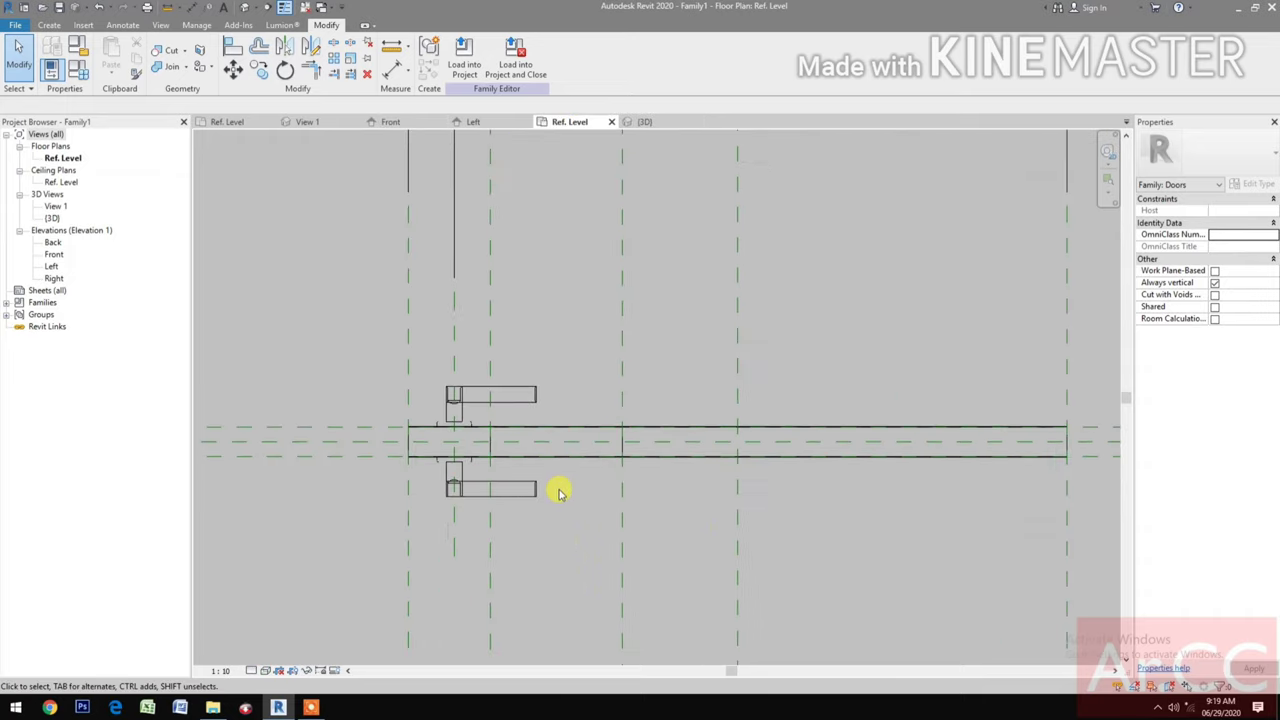
pyautogui.scroll(2, 560, 487)
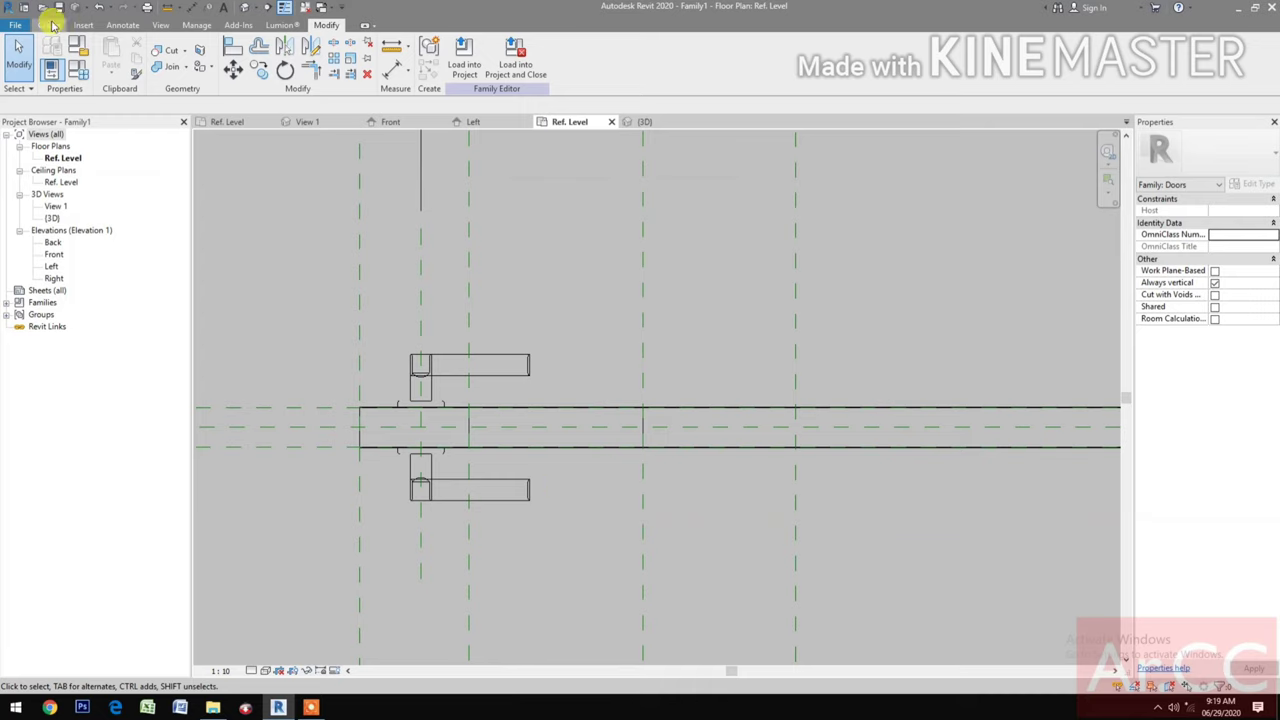
pyautogui.click(49, 25)
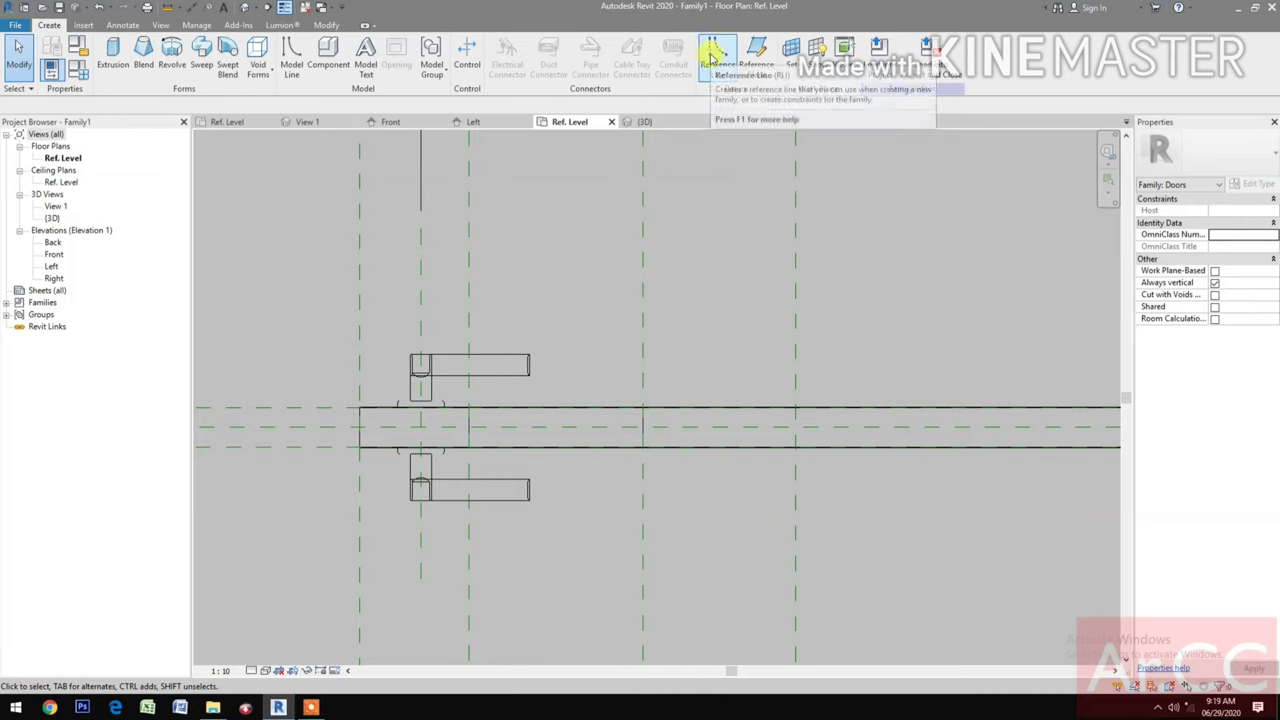
pyautogui.click(757, 60)
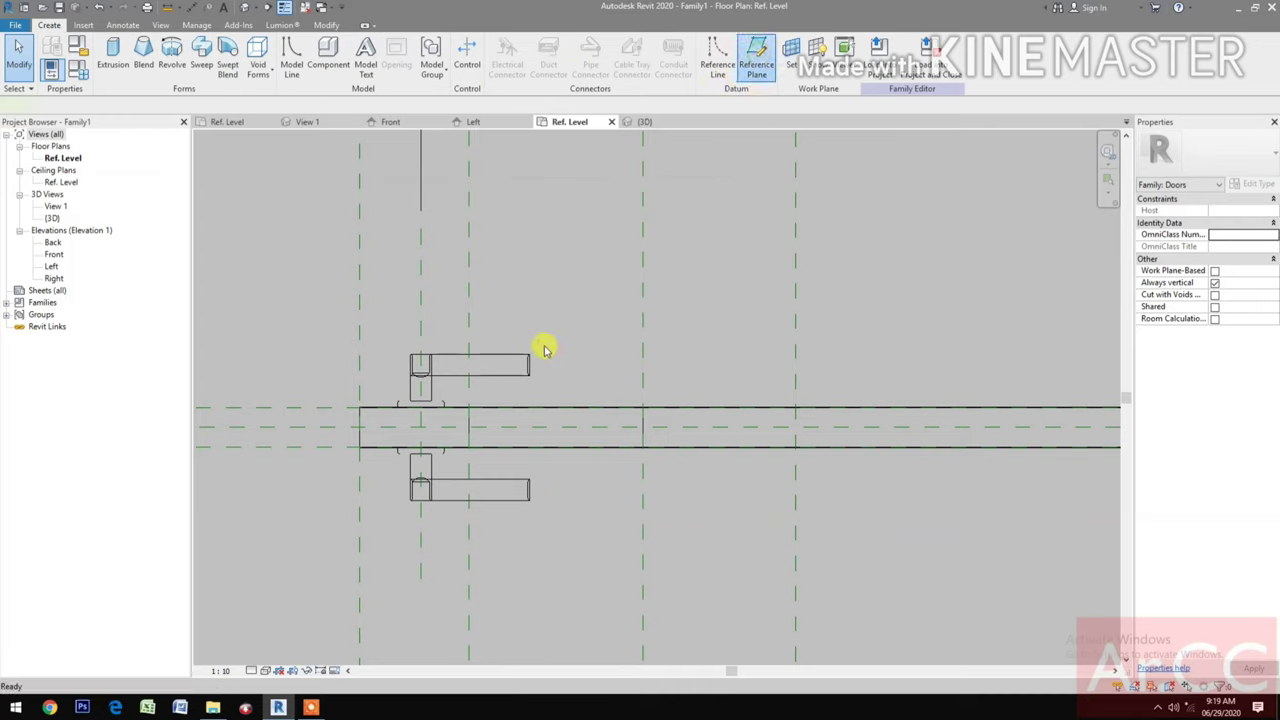
pyautogui.scroll(2, 434, 429)
pyautogui.click(270, 404)
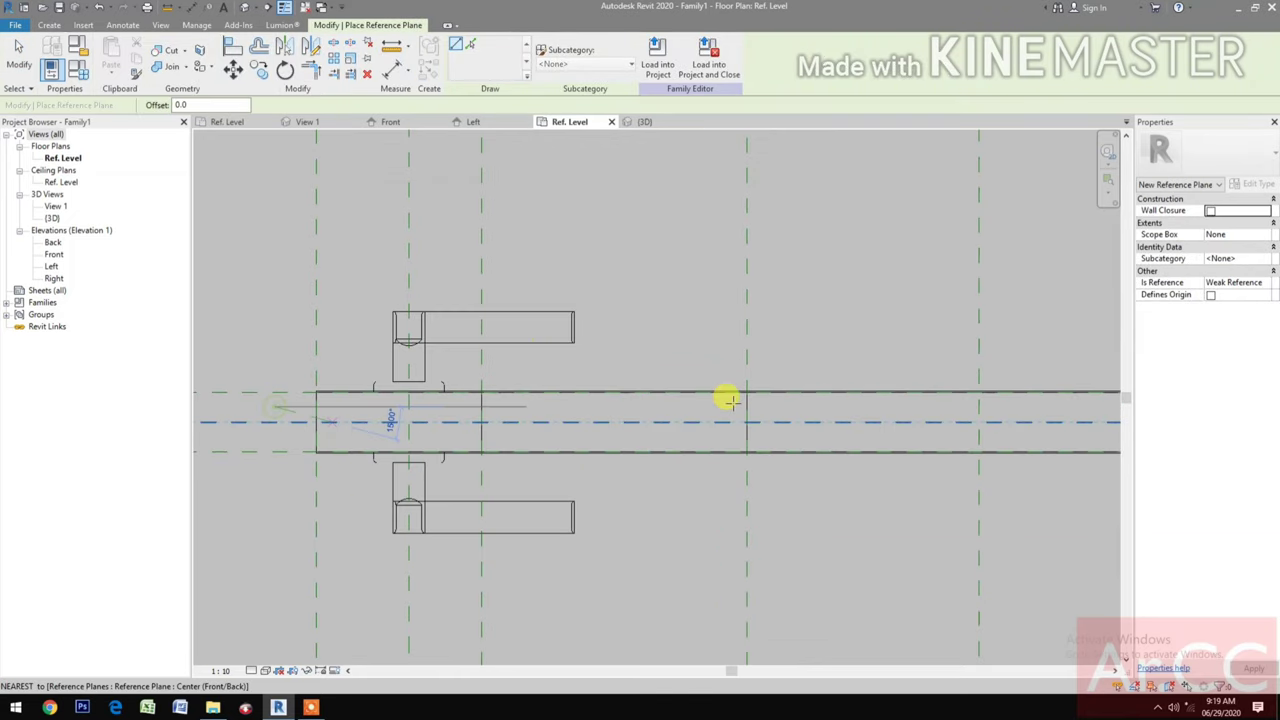
pyautogui.click(829, 402)
pyautogui.scroll(-1, 710, 488)
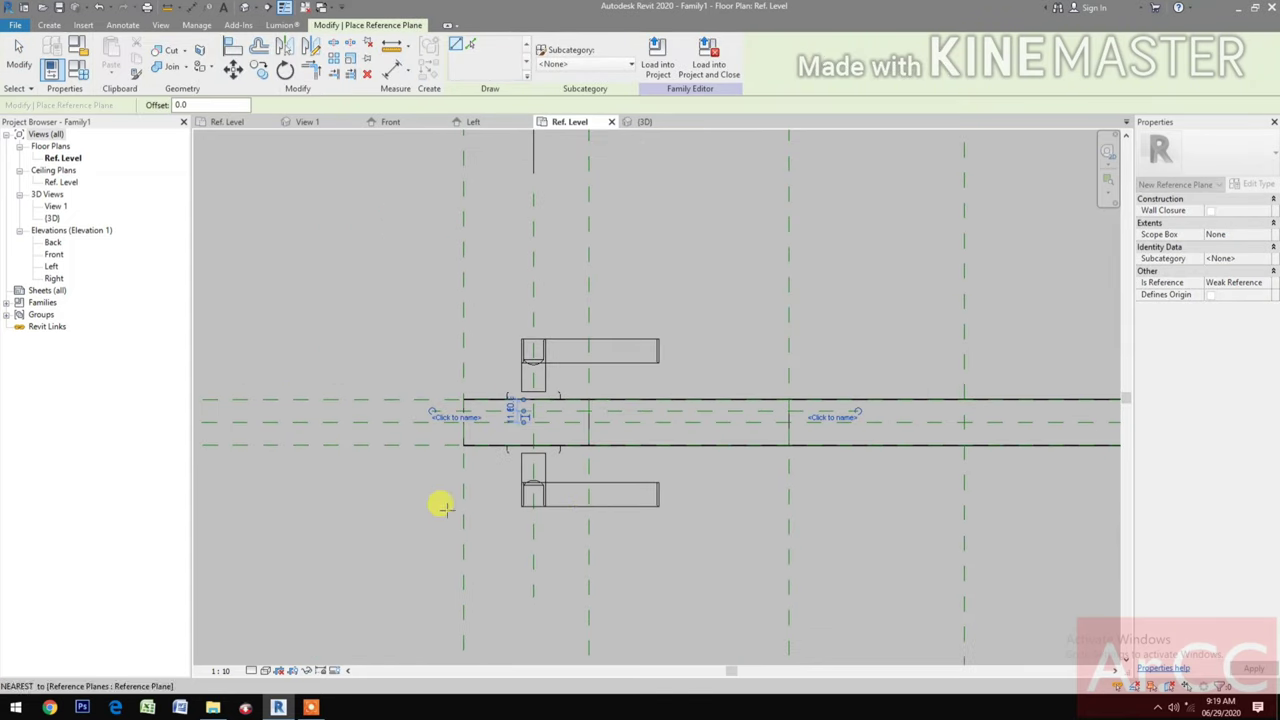
pyautogui.press('Escape')
pyautogui.press('Escape')
# - Mirror a copy of the new plane about the Center (Front/Back) plane
pyautogui.click(448, 412)
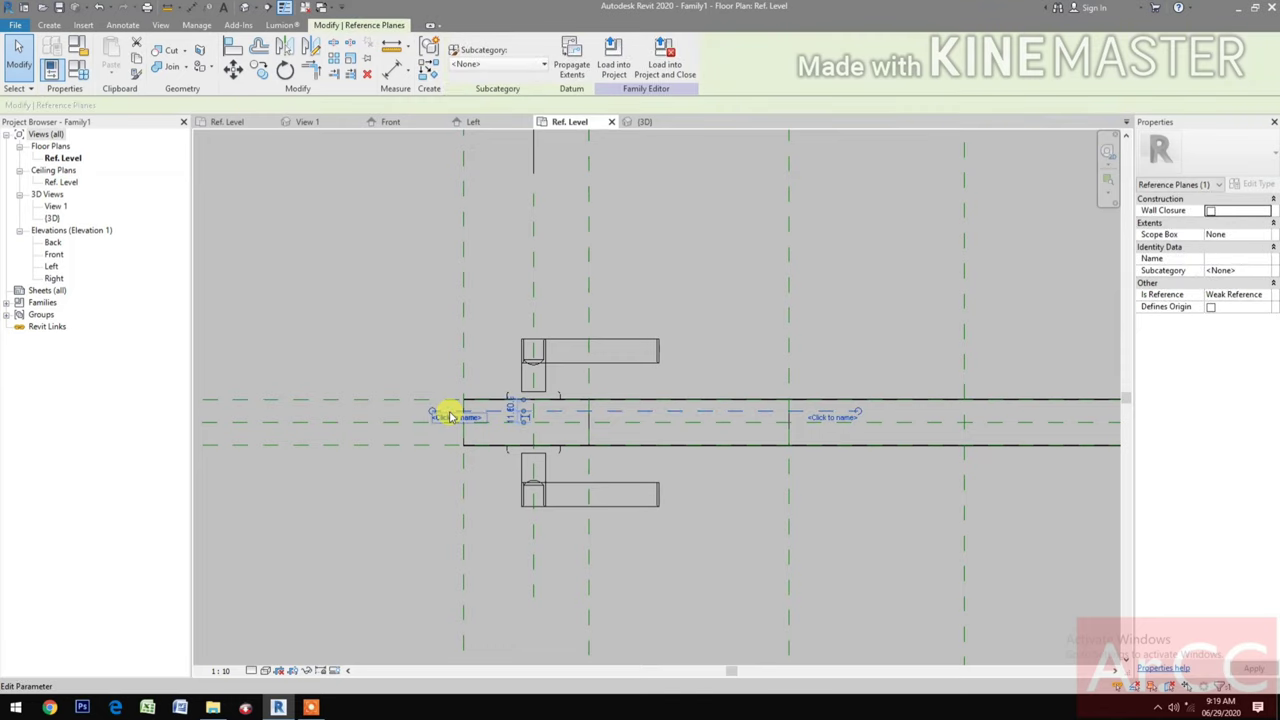
pyautogui.press('m')
pyautogui.press('m')
pyautogui.click(447, 426)
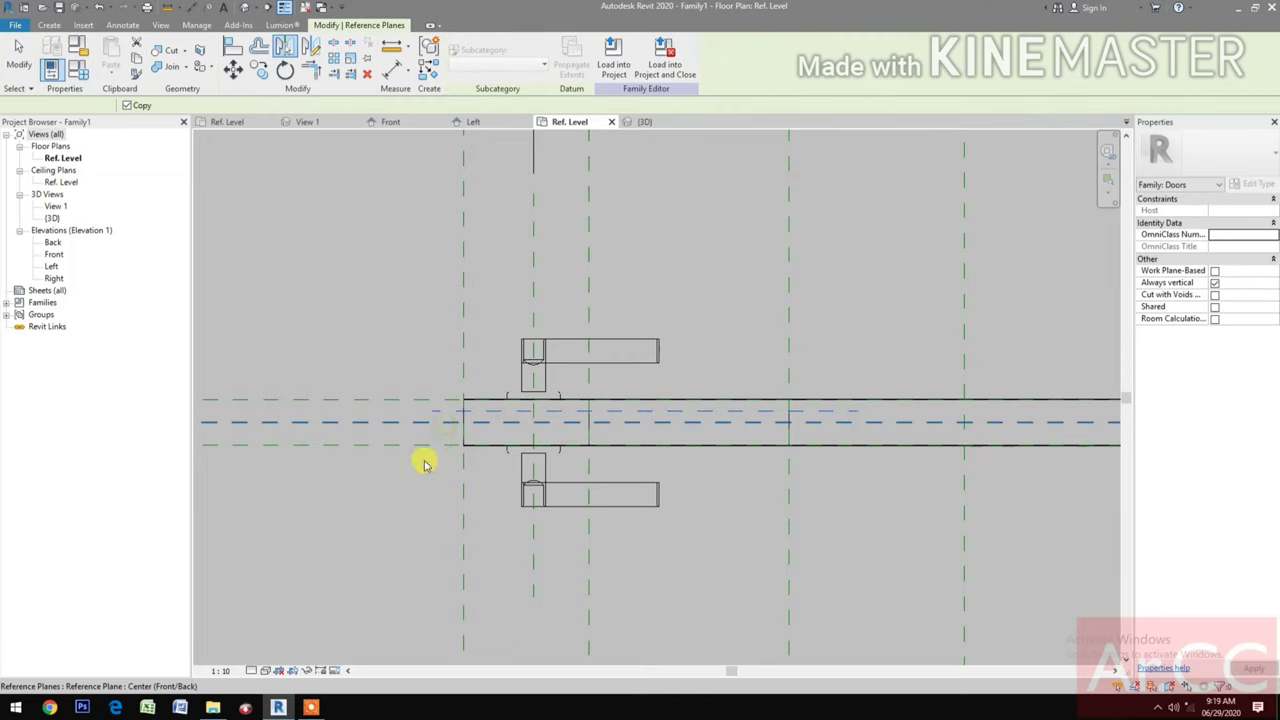
pyautogui.press('Escape')
# - Dimension the two new planes and the centre plane with DI, and set the dimension to EQ
pyautogui.press('d')
pyautogui.press('i')
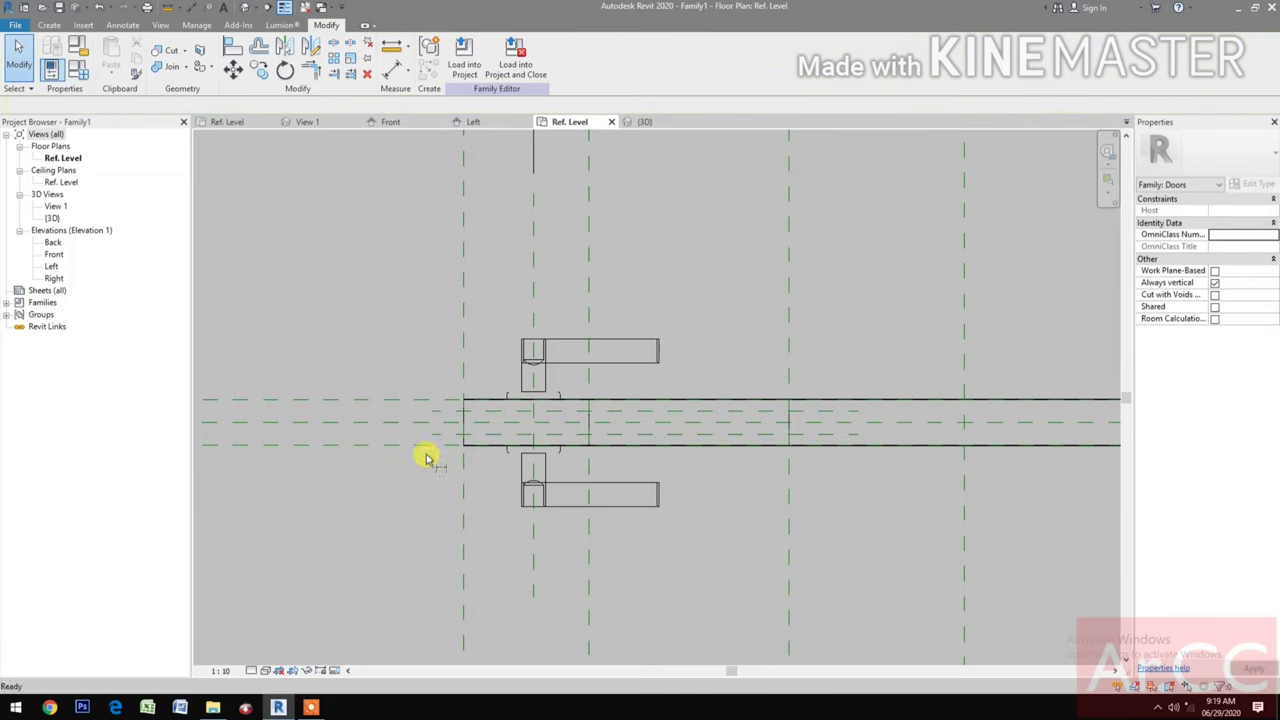
pyautogui.click(450, 430)
pyautogui.click(450, 411)
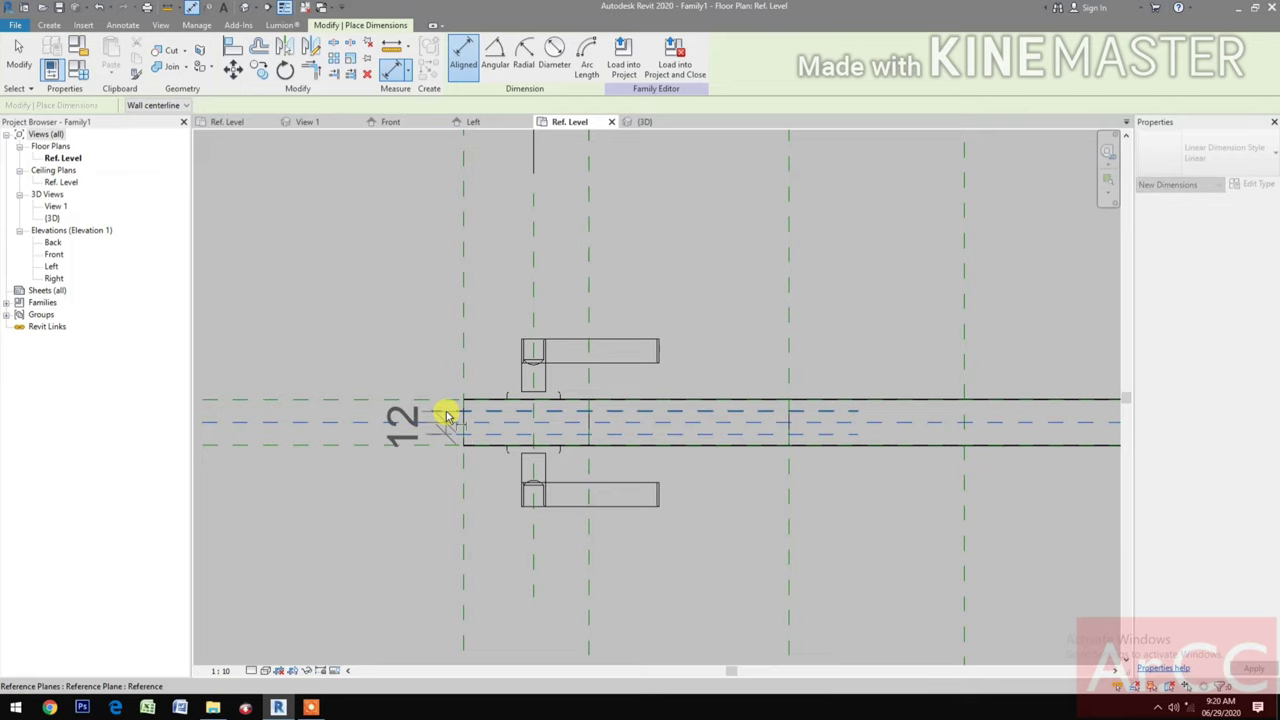
pyautogui.click(320, 508)
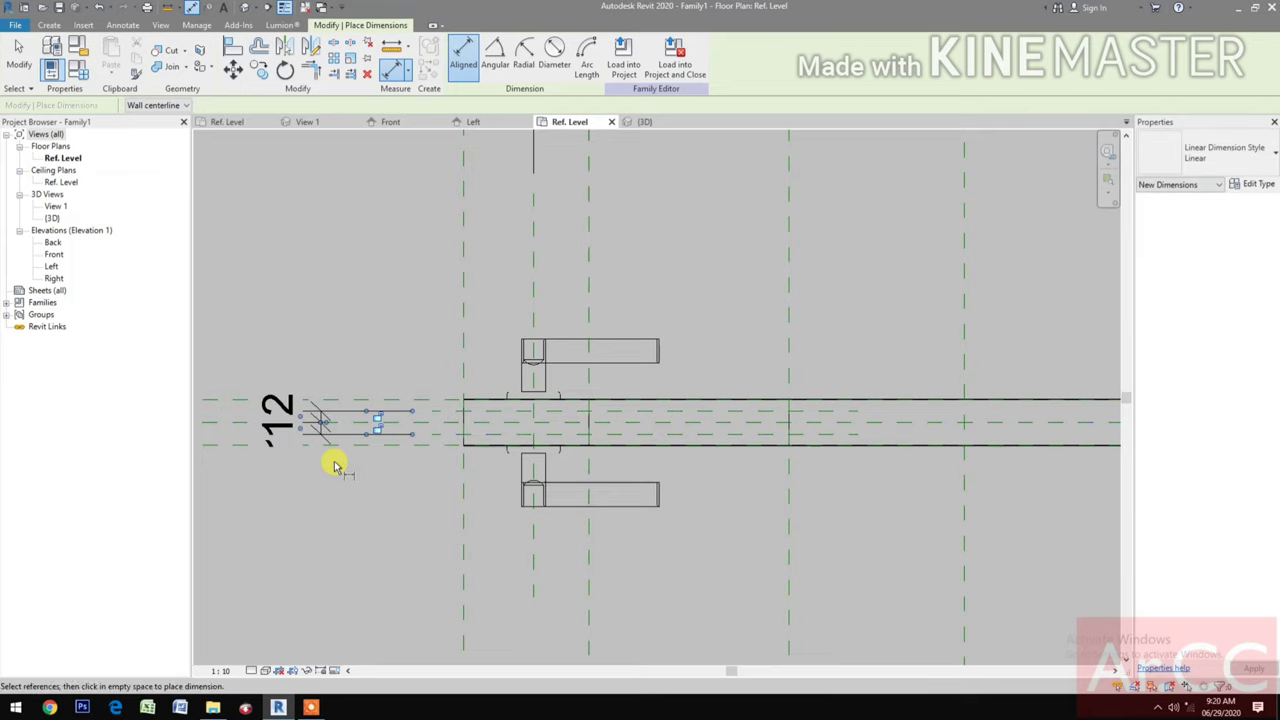
pyautogui.scroll(-2, 380, 466)
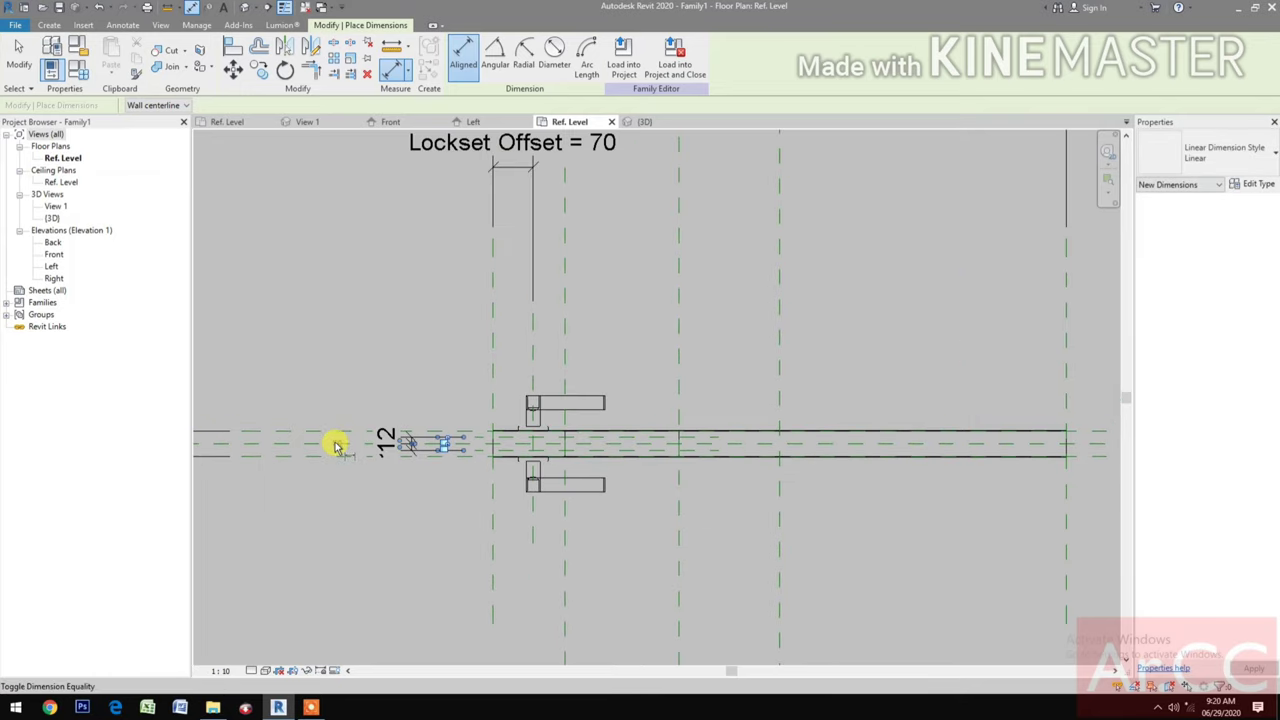
pyautogui.click(336, 446)
pyautogui.scroll(4, 514, 471)
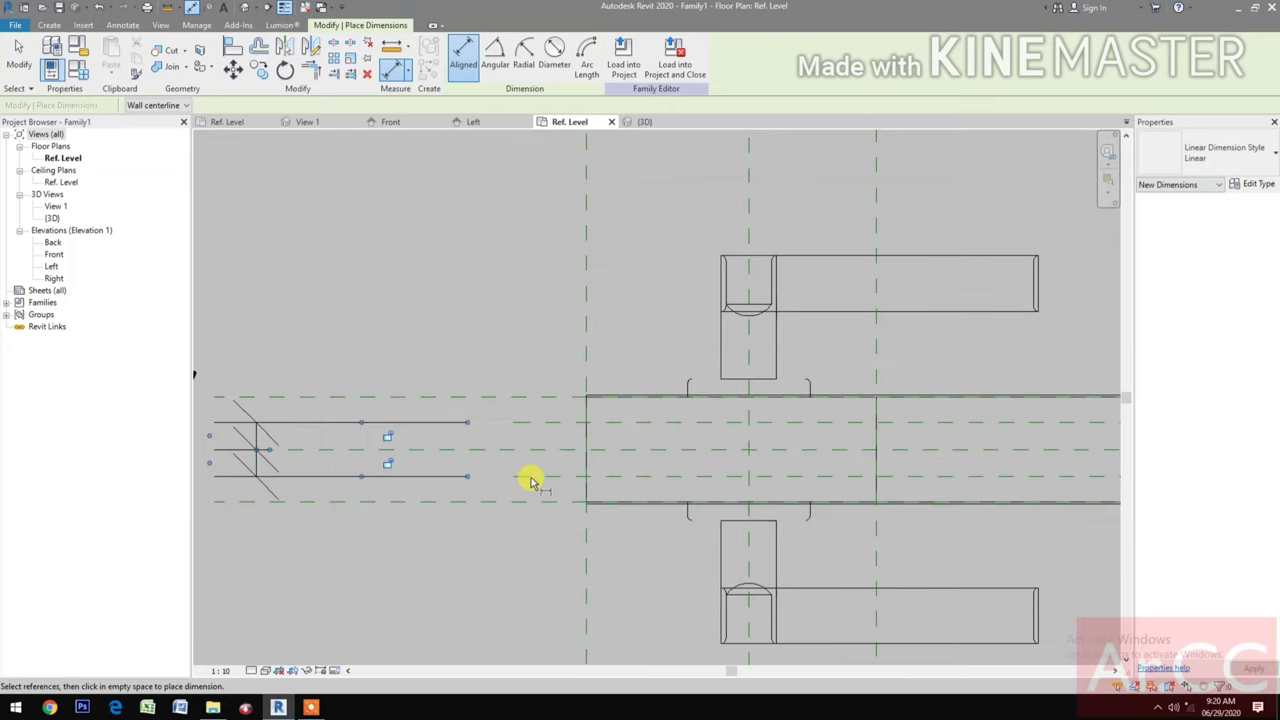
# - Dimension the outer planes at 23 and label it with a new View Pane Thickness type parameter
pyautogui.click(531, 477)
pyautogui.click(543, 424)
pyautogui.scroll(-3, 545, 441)
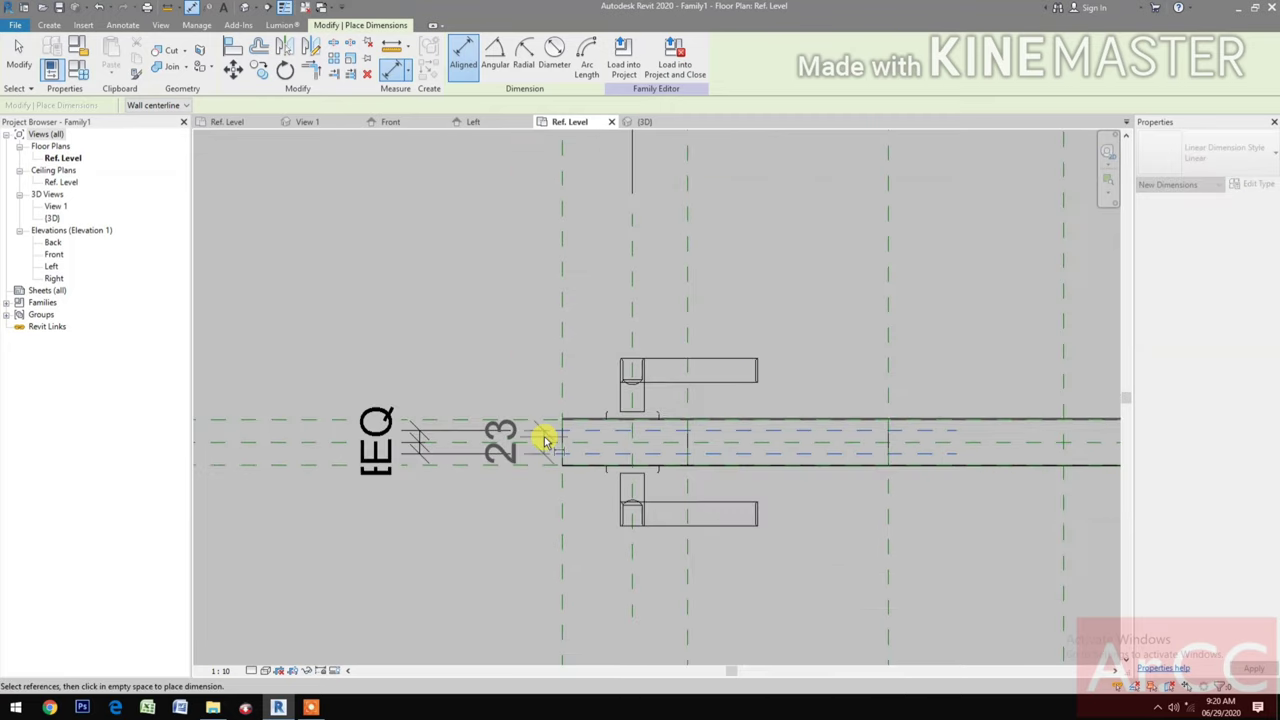
pyautogui.scroll(-2, 545, 441)
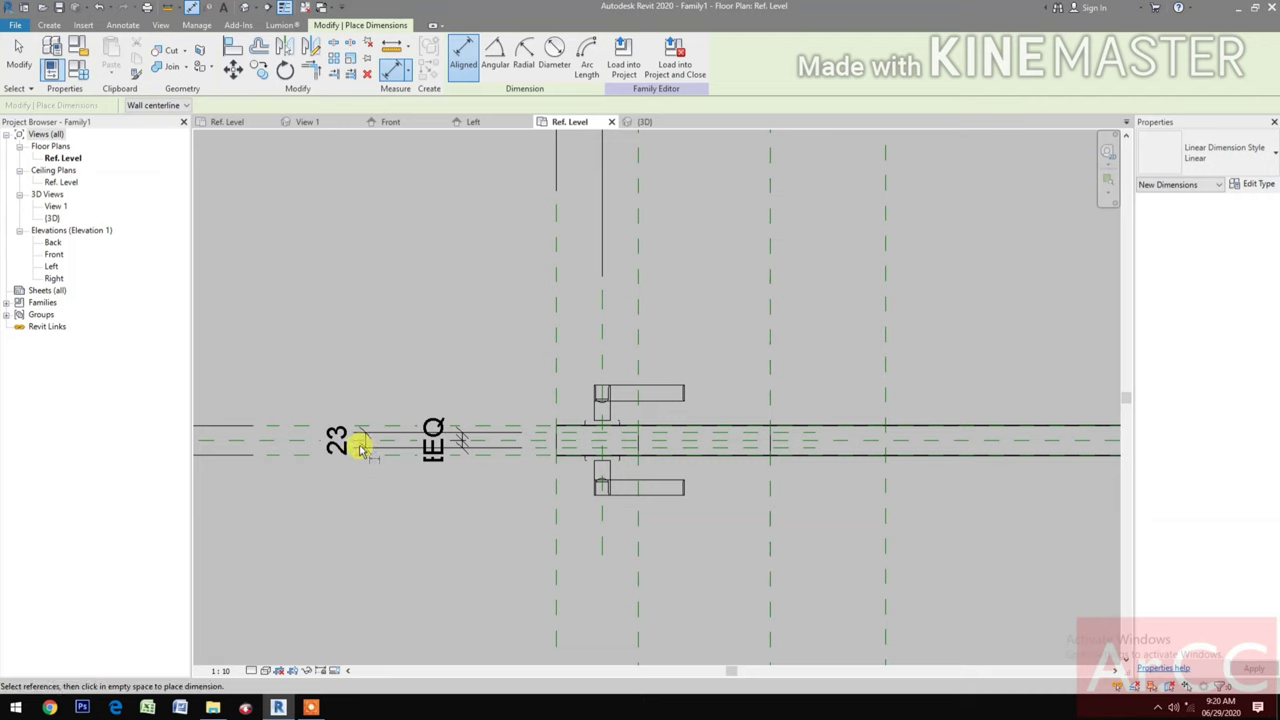
pyautogui.click(362, 450)
pyautogui.press('Escape')
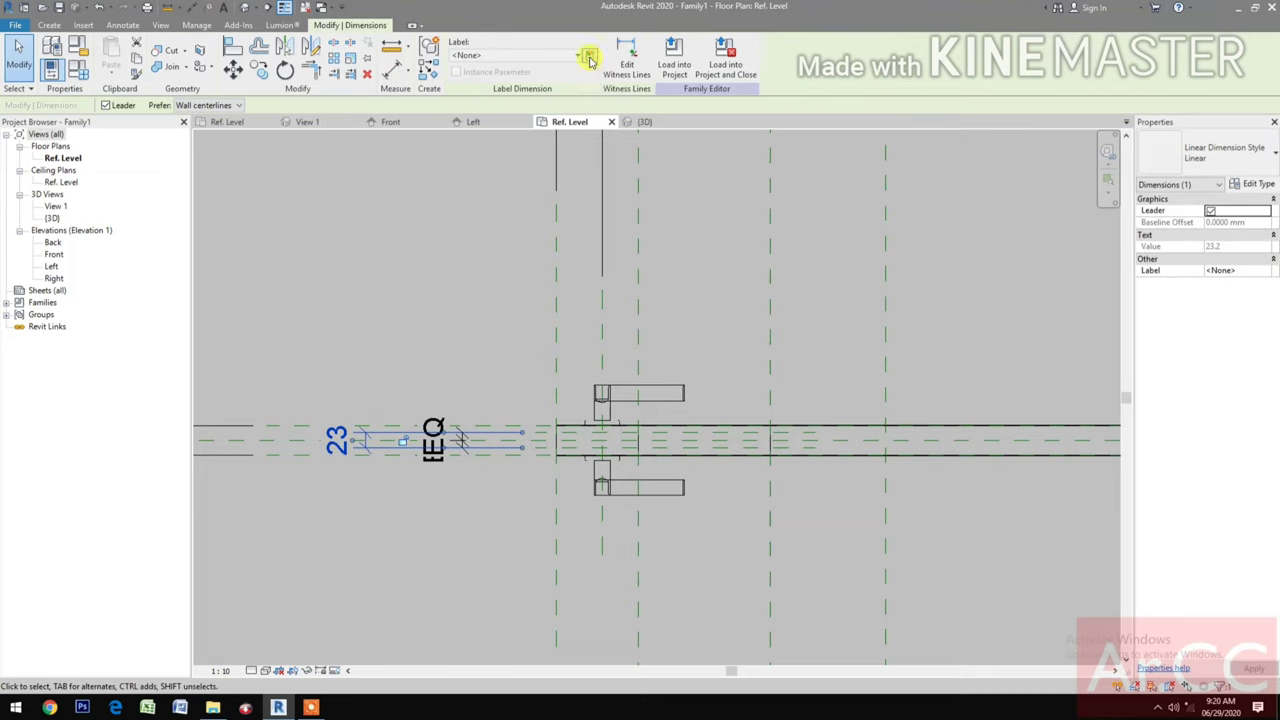
pyautogui.click(590, 58)
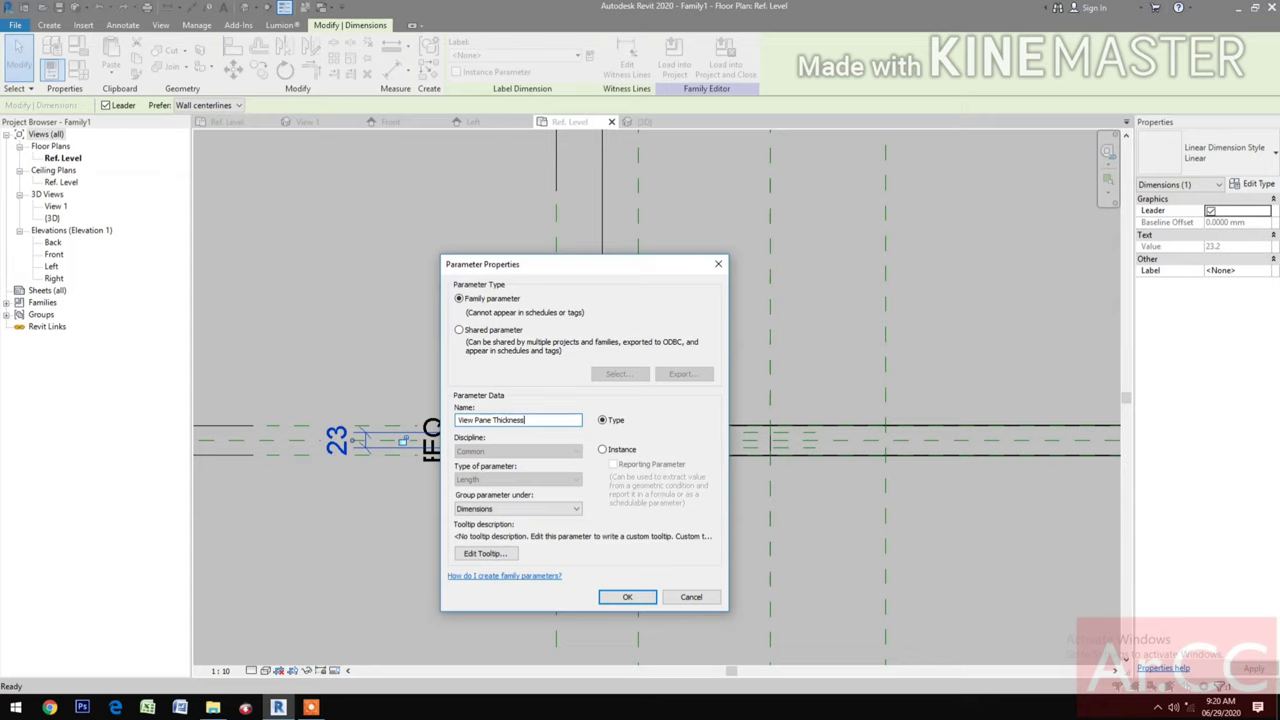
pyautogui.click(630, 598)
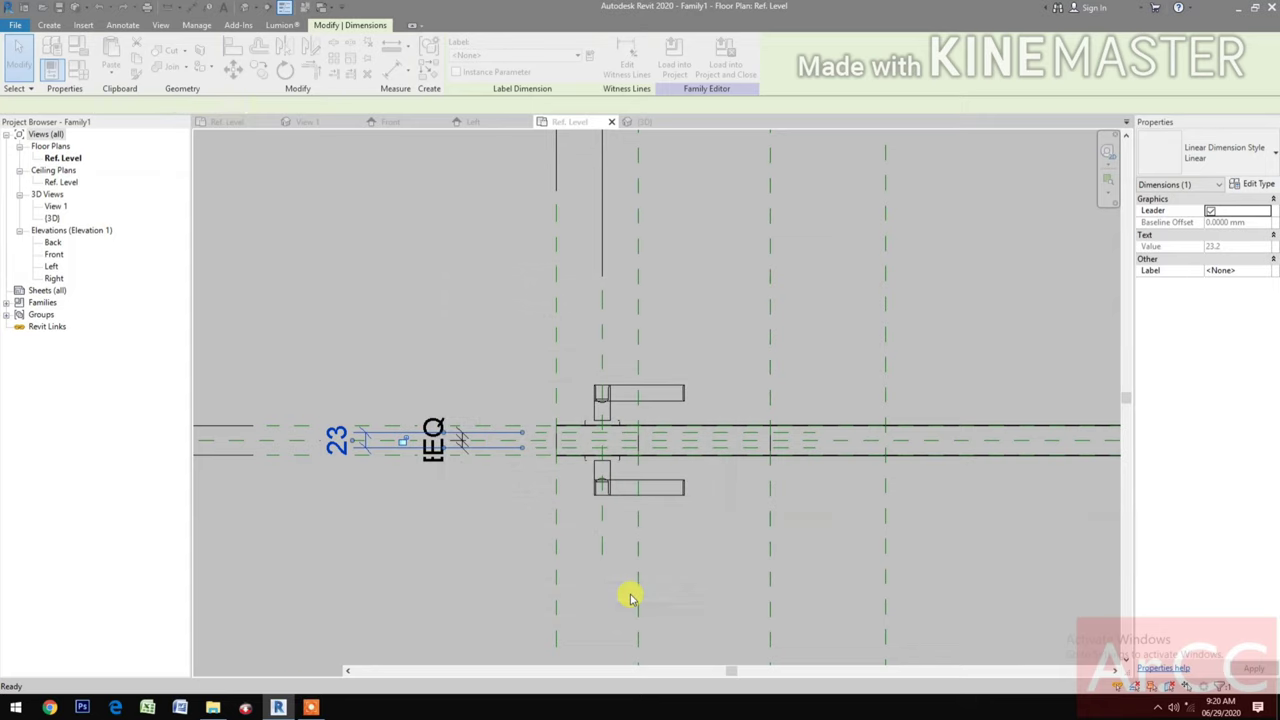
pyautogui.click(518, 571)
pyautogui.moveTo(502, 557); pyautogui.dragTo(434, 557, button='middle')
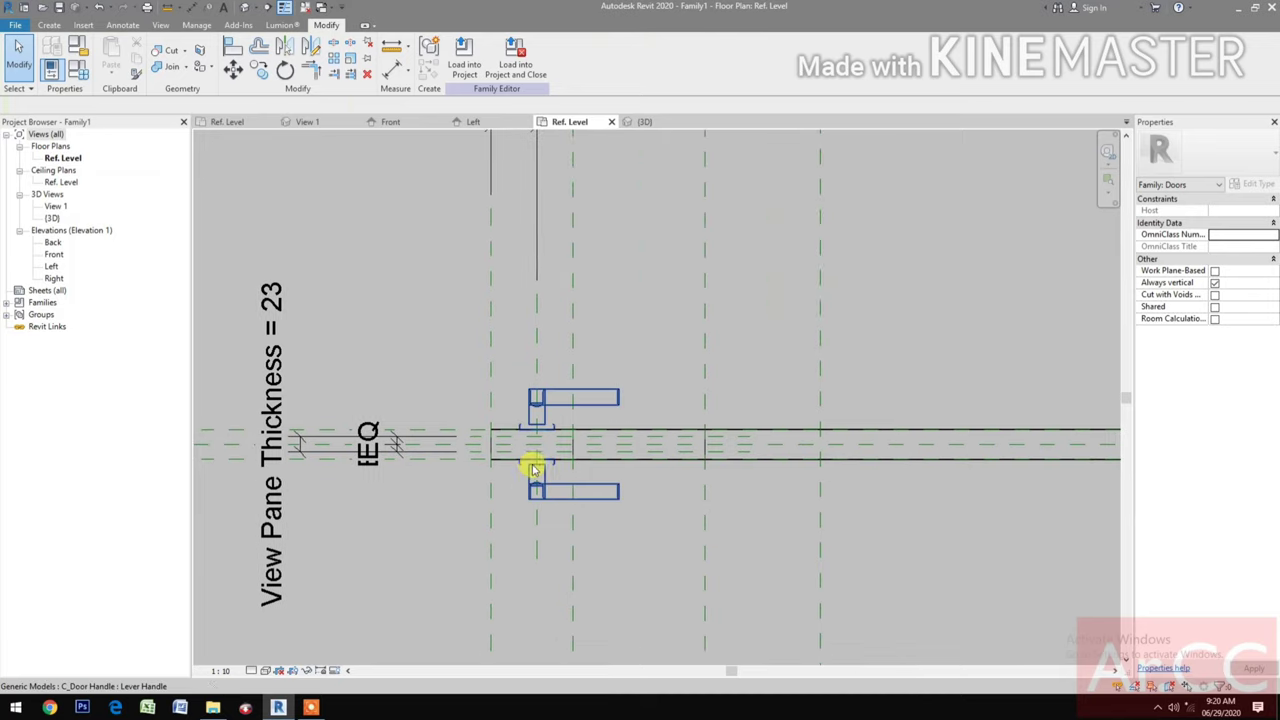
# - Start a solid extrusion and sketch a rectangle over the wall
pyautogui.scroll(1, 443, 446)
pyautogui.scroll(-2, 443, 446)
pyautogui.scroll(1, 583, 449)
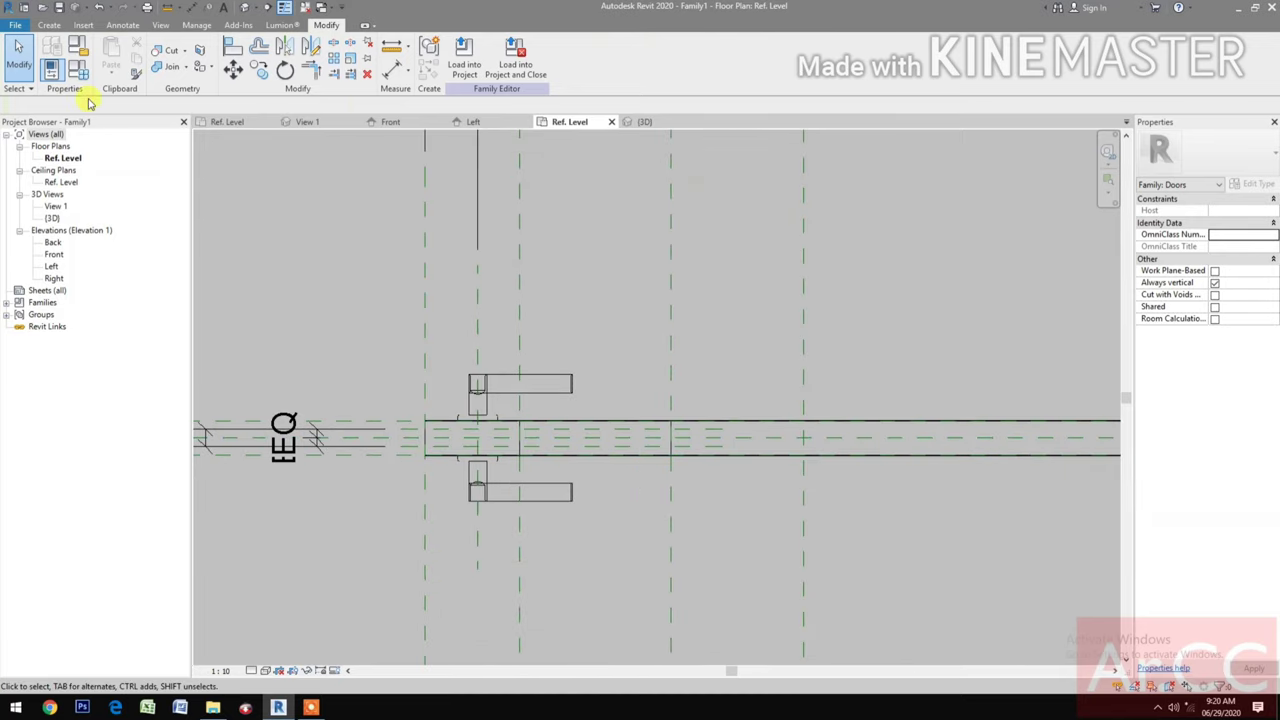
pyautogui.click(50, 26)
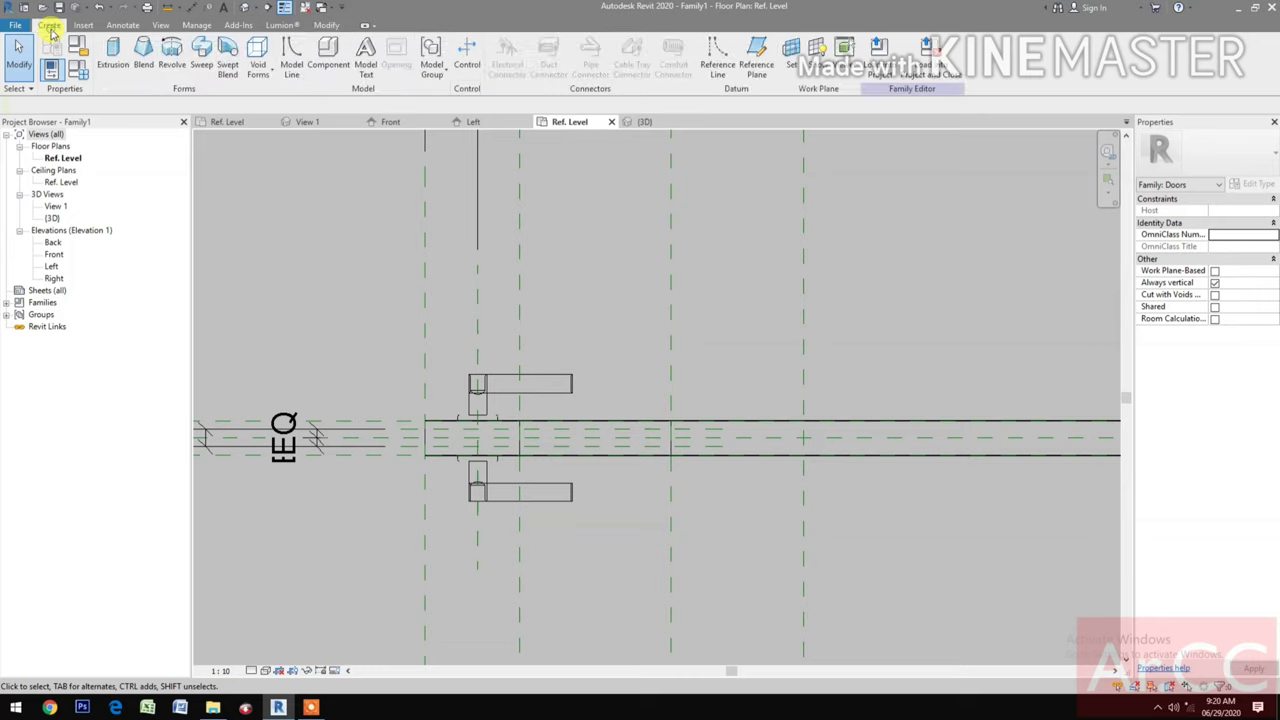
pyautogui.click(113, 60)
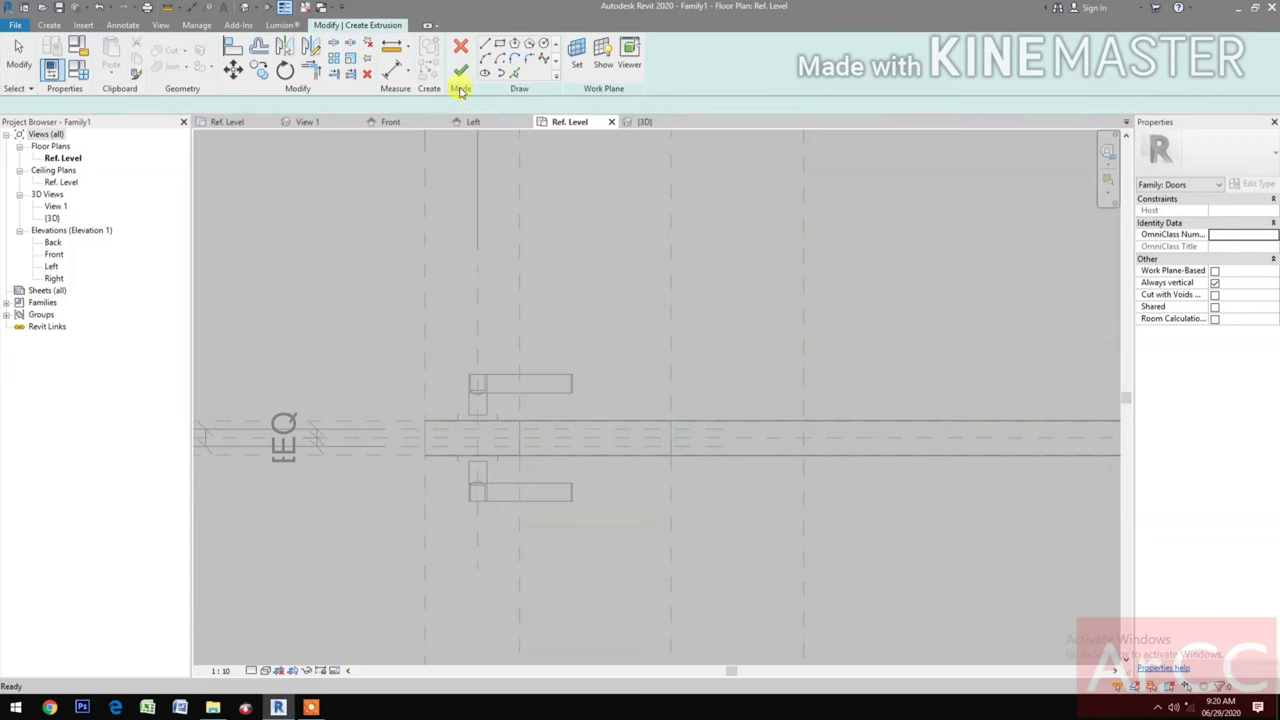
pyautogui.click(499, 44)
pyautogui.scroll(3, 568, 476)
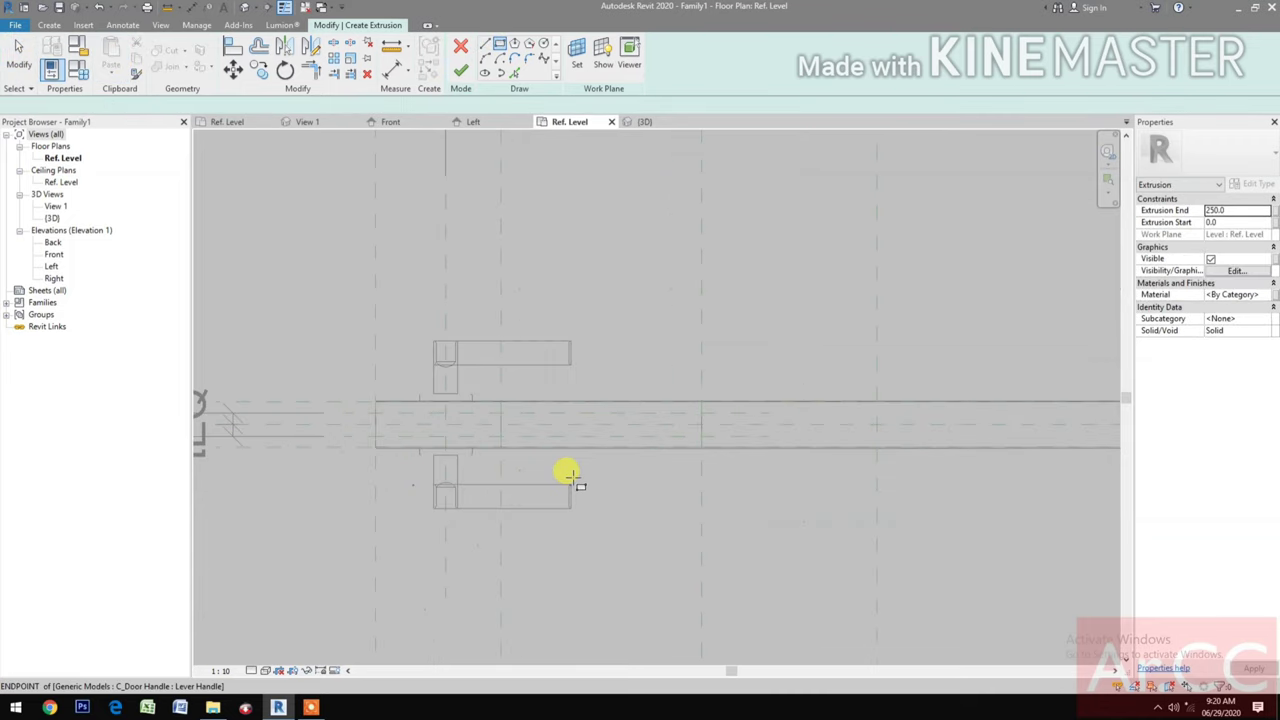
pyautogui.click(502, 462)
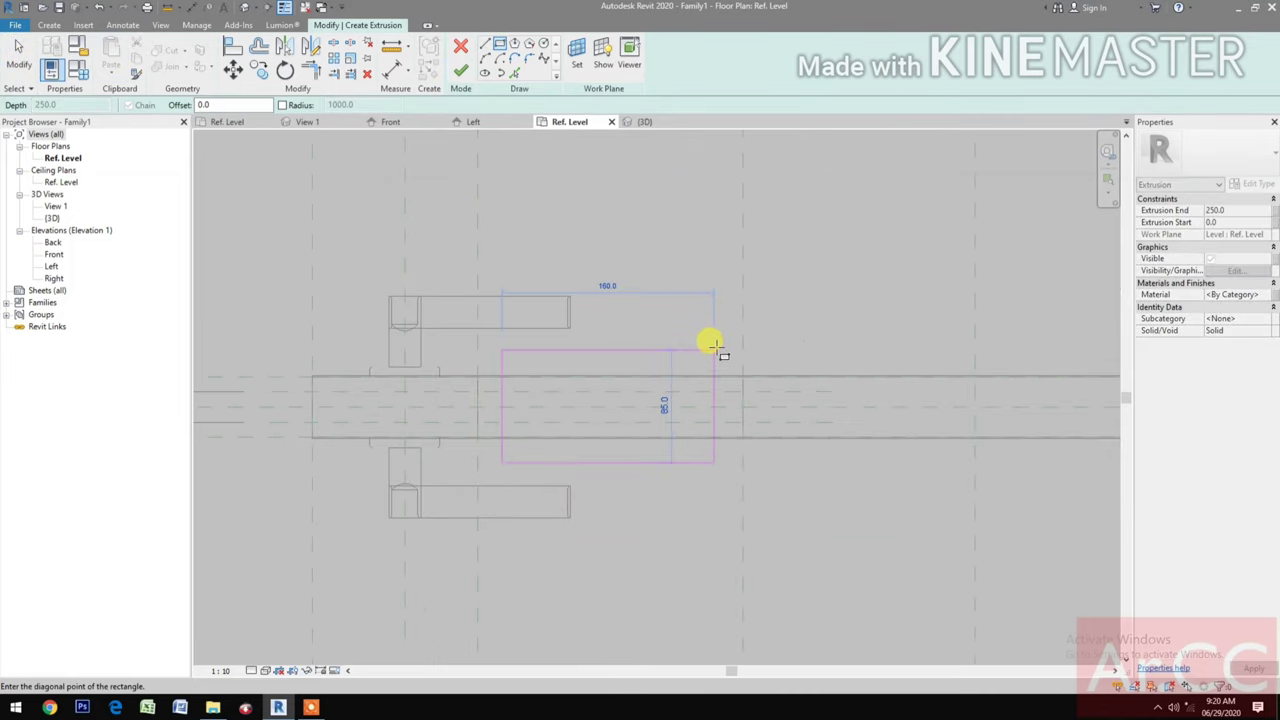
pyautogui.click(714, 349)
pyautogui.click(258, 68)
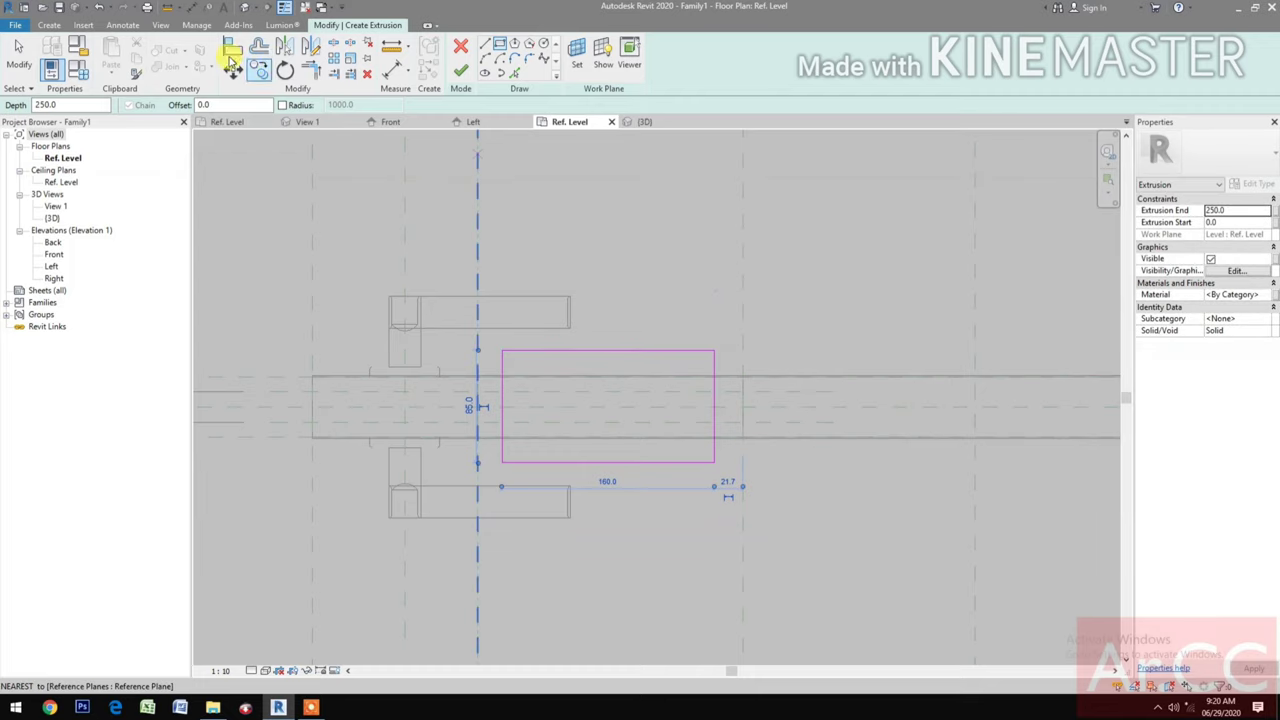
# - Align the rectangle's bottom and top edges to the View Pane Thickness reference planes
pyautogui.click(230, 47)
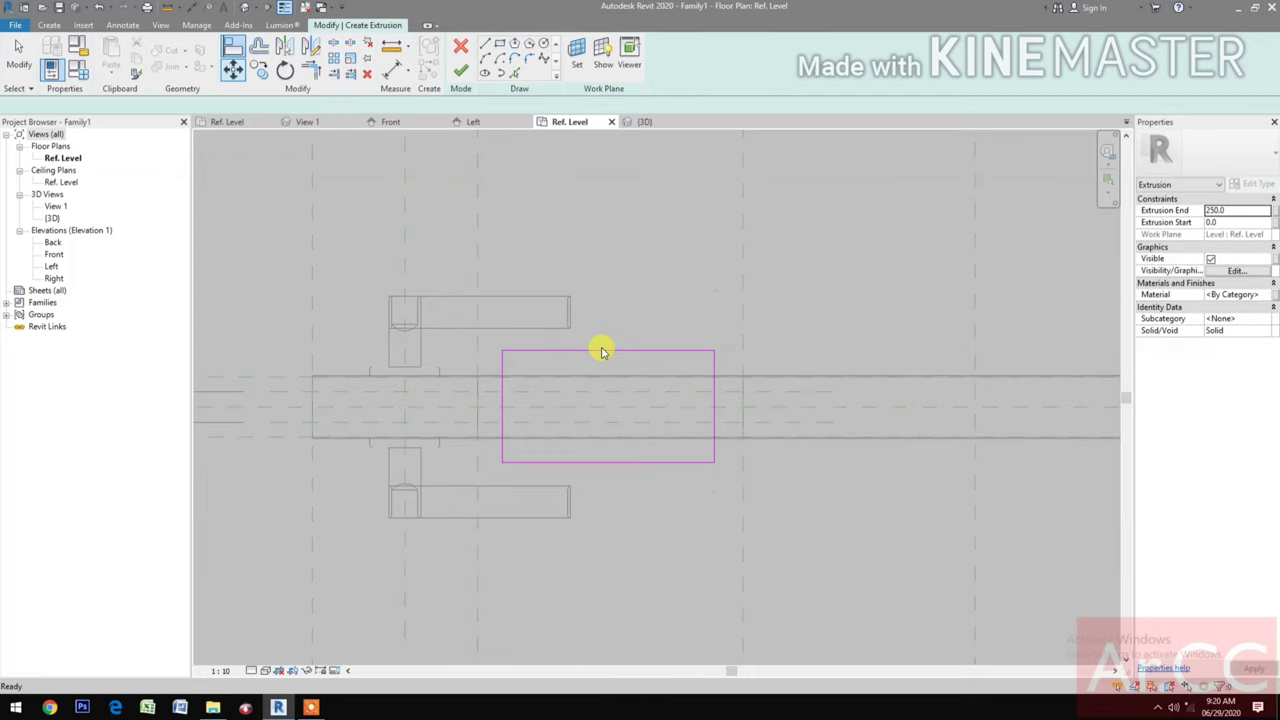
pyautogui.click(768, 428)
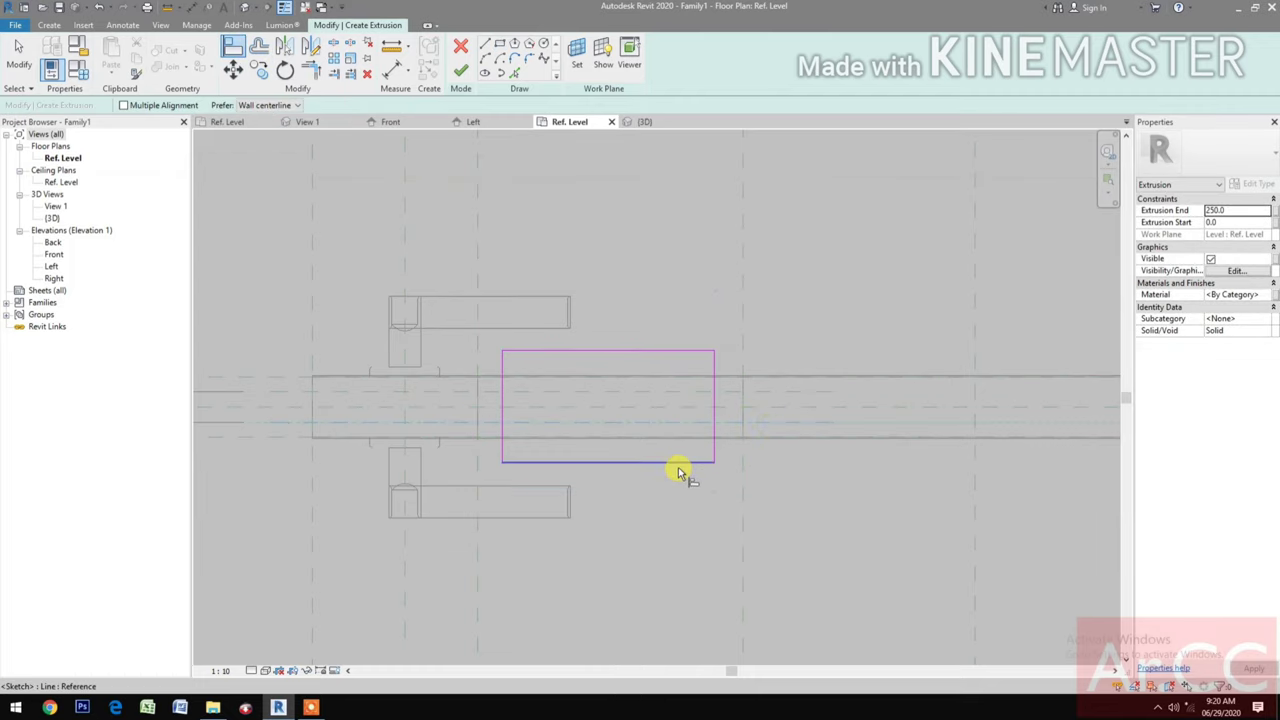
pyautogui.click(681, 463)
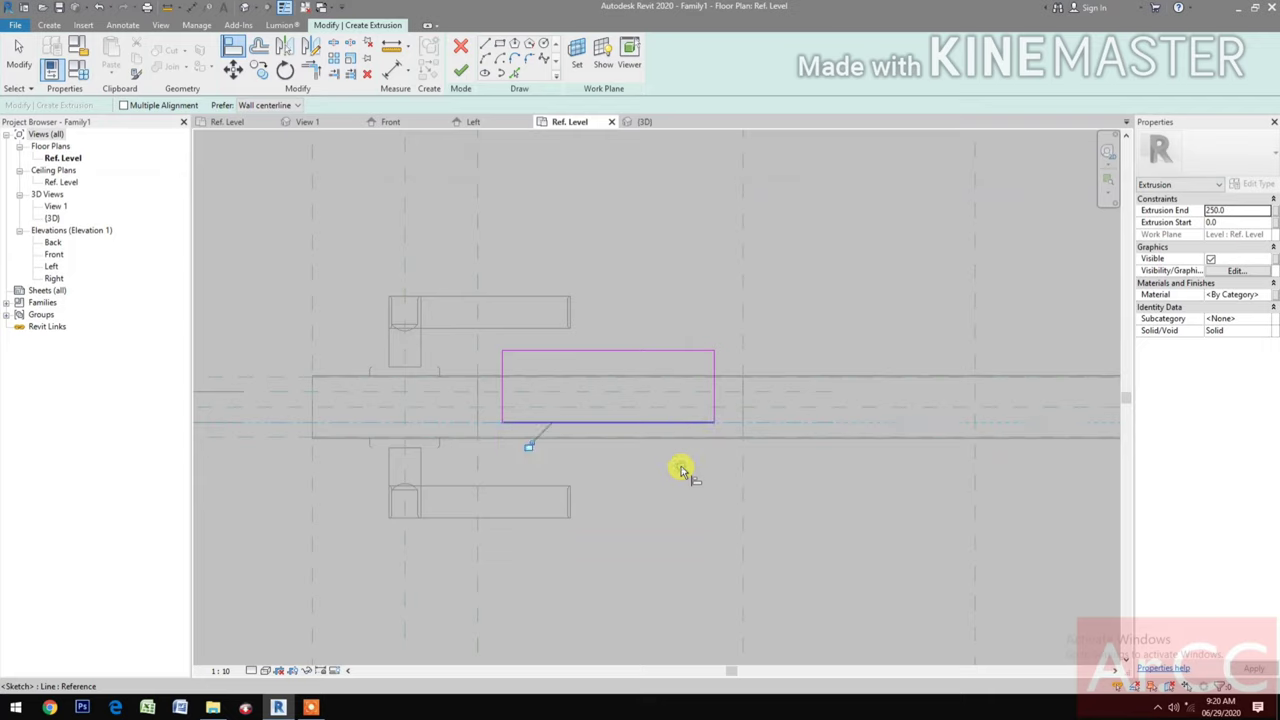
pyautogui.click(794, 393)
pyautogui.click(609, 356)
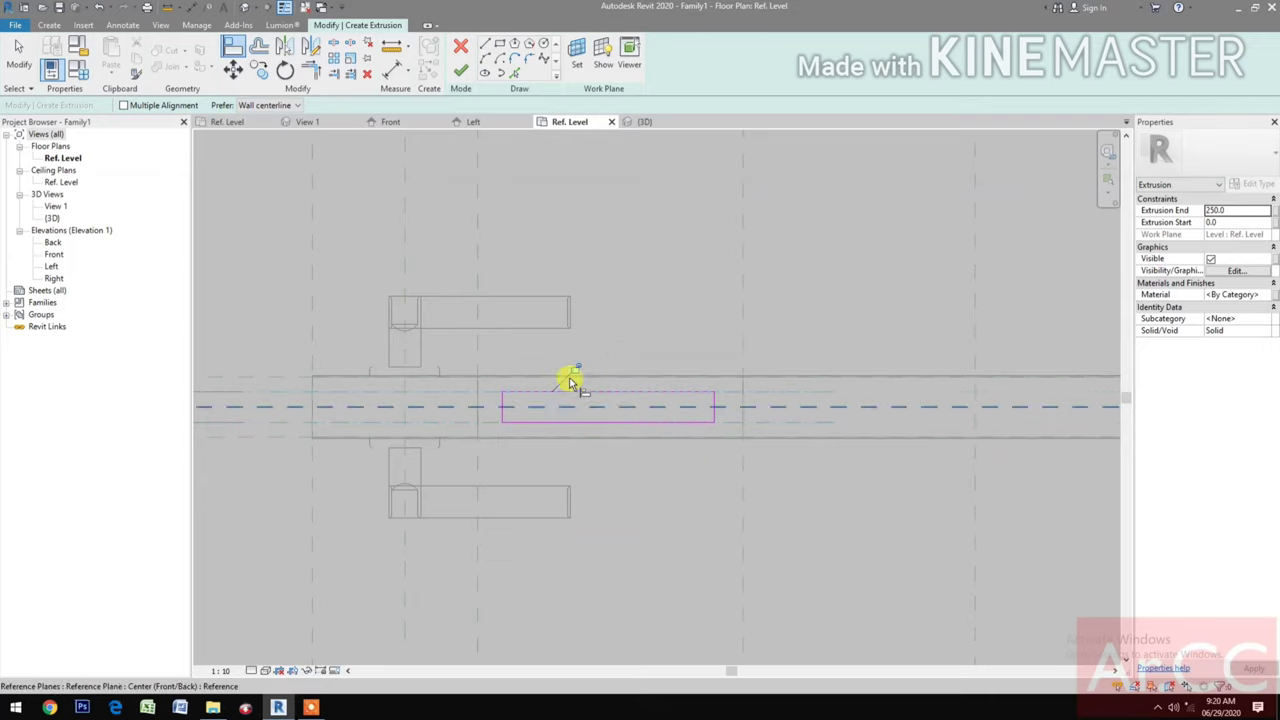
# - Align the rectangle's left and right edges to the flanking vertical reference planes
pyautogui.scroll(-1, 640, 515)
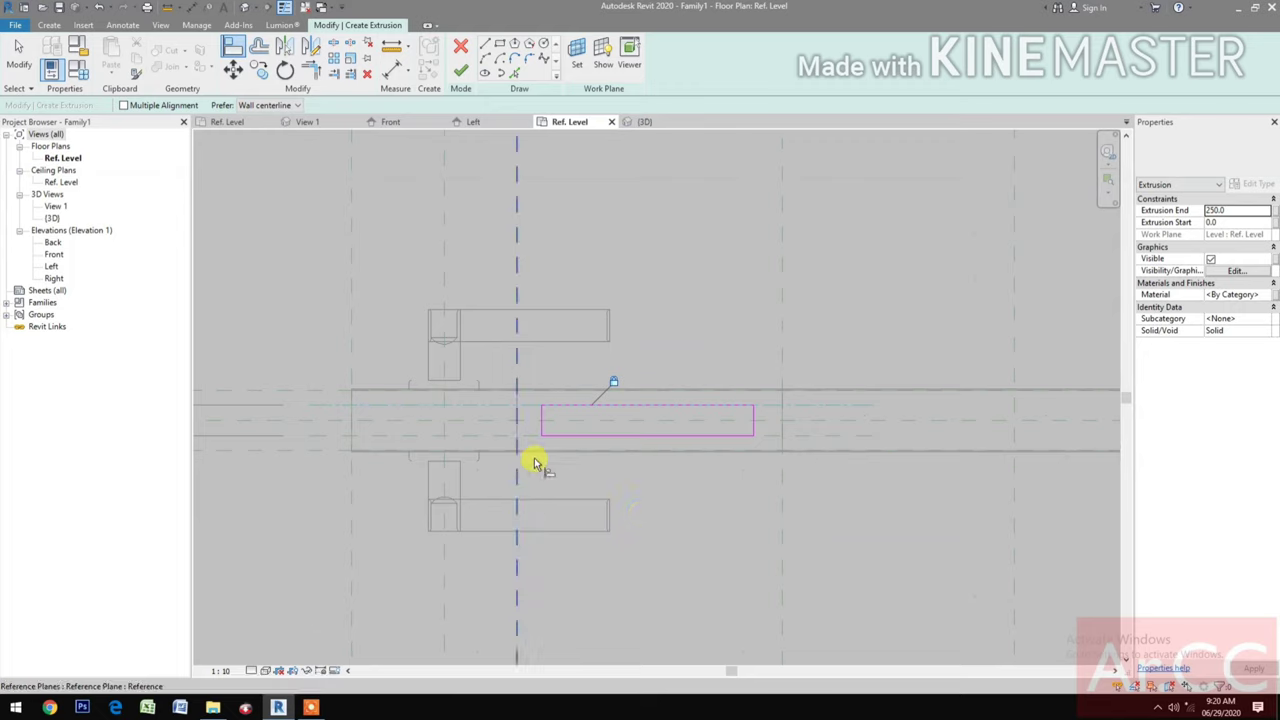
pyautogui.scroll(-2, 560, 480)
pyautogui.click(536, 518)
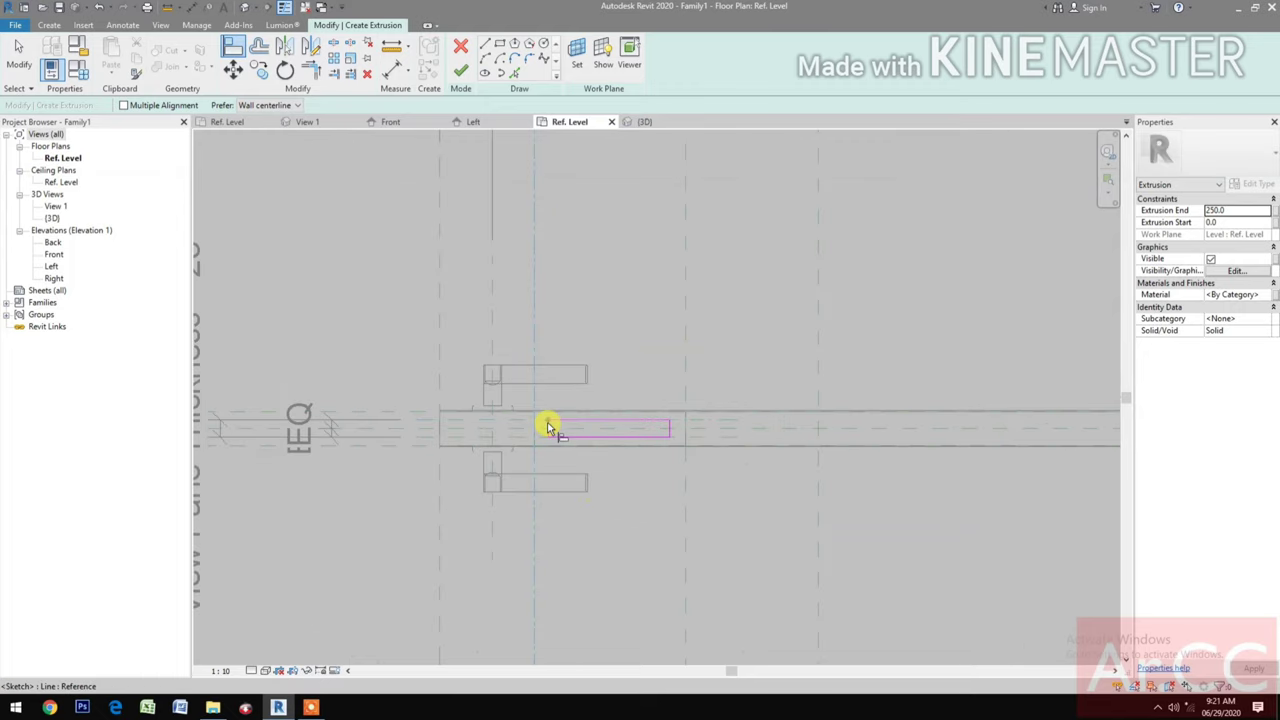
pyautogui.click(549, 430)
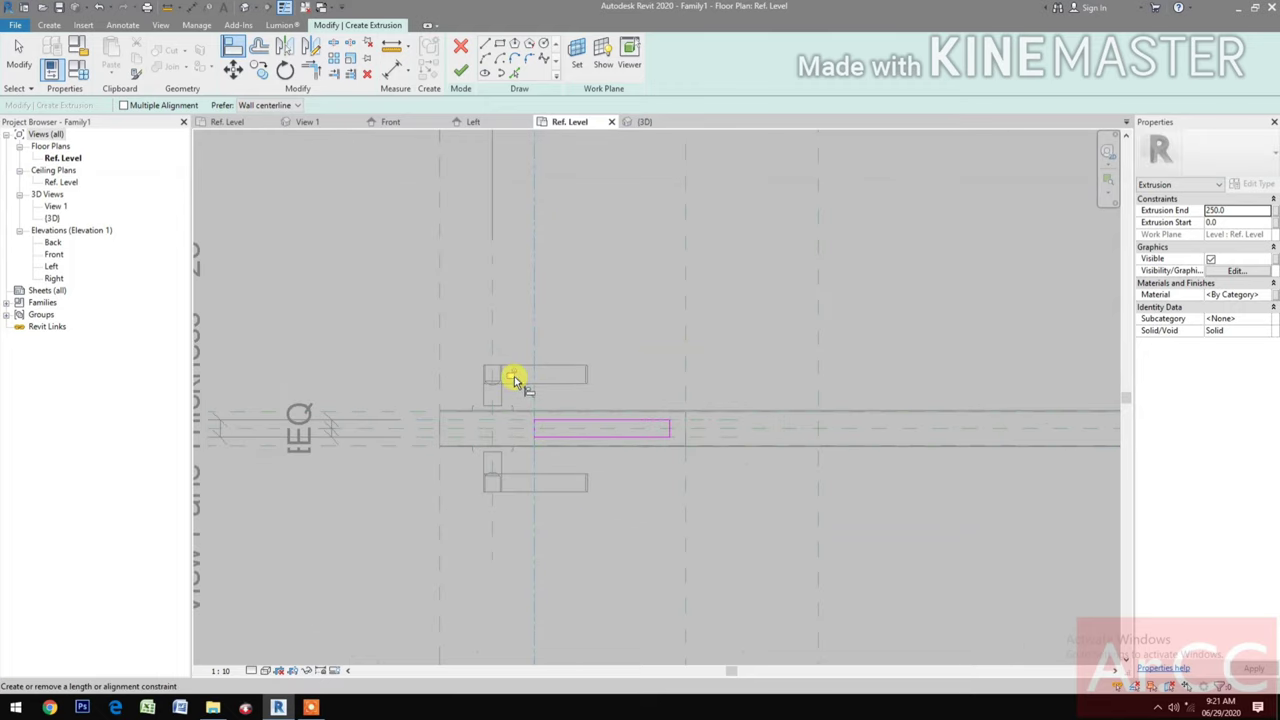
pyautogui.click(686, 376)
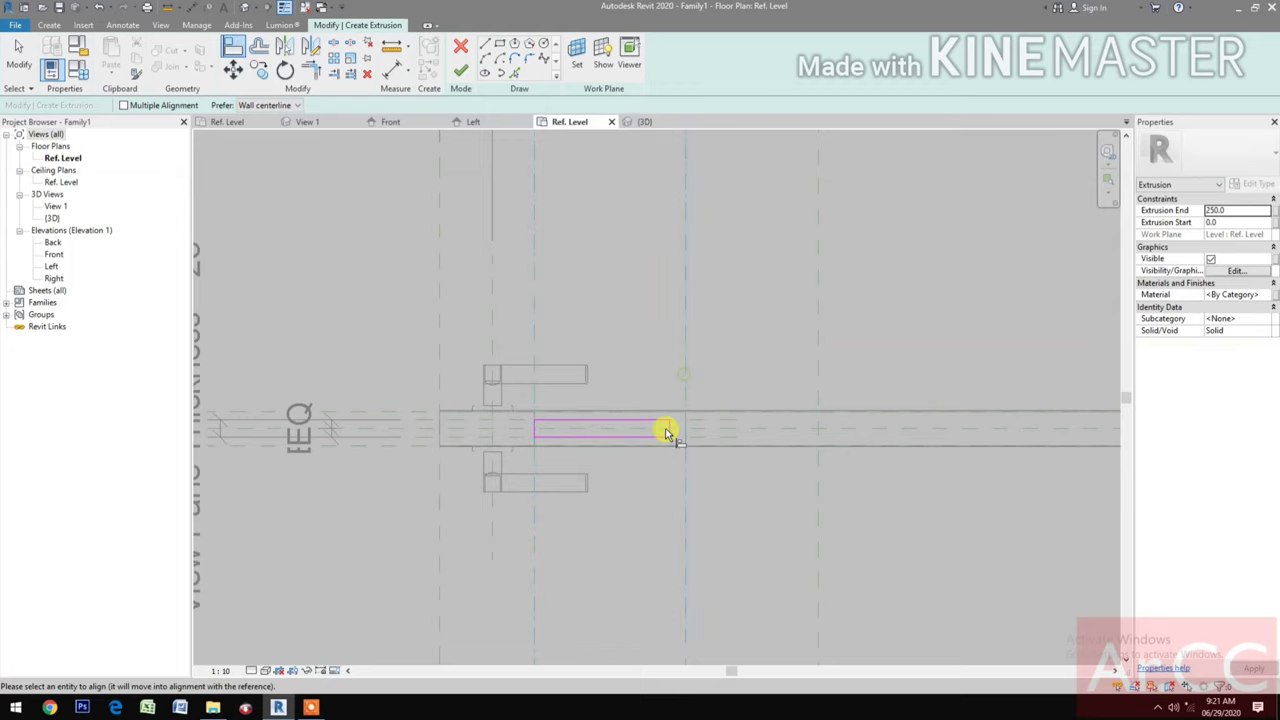
pyautogui.click(668, 430)
pyautogui.scroll(-2, 680, 455)
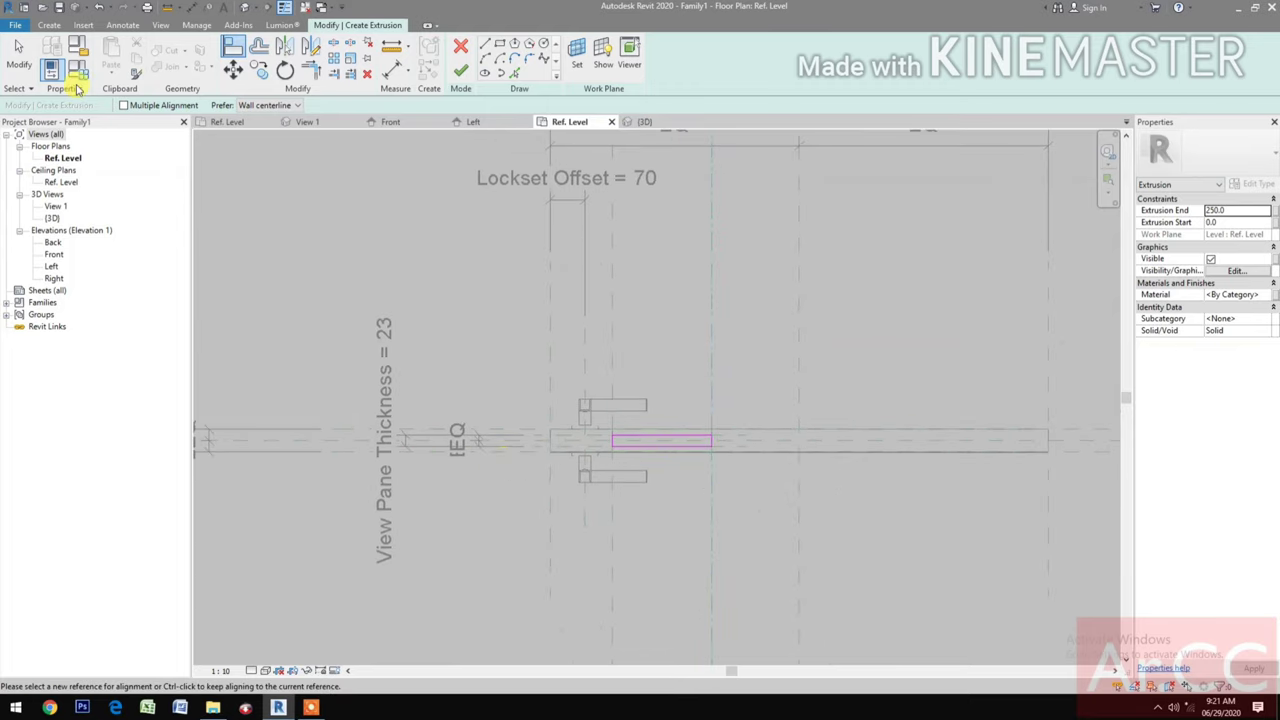
# - Change View Pane Thickness from 23.2 to 10 in Family Types and finish the extrusion
pyautogui.click(80, 70)
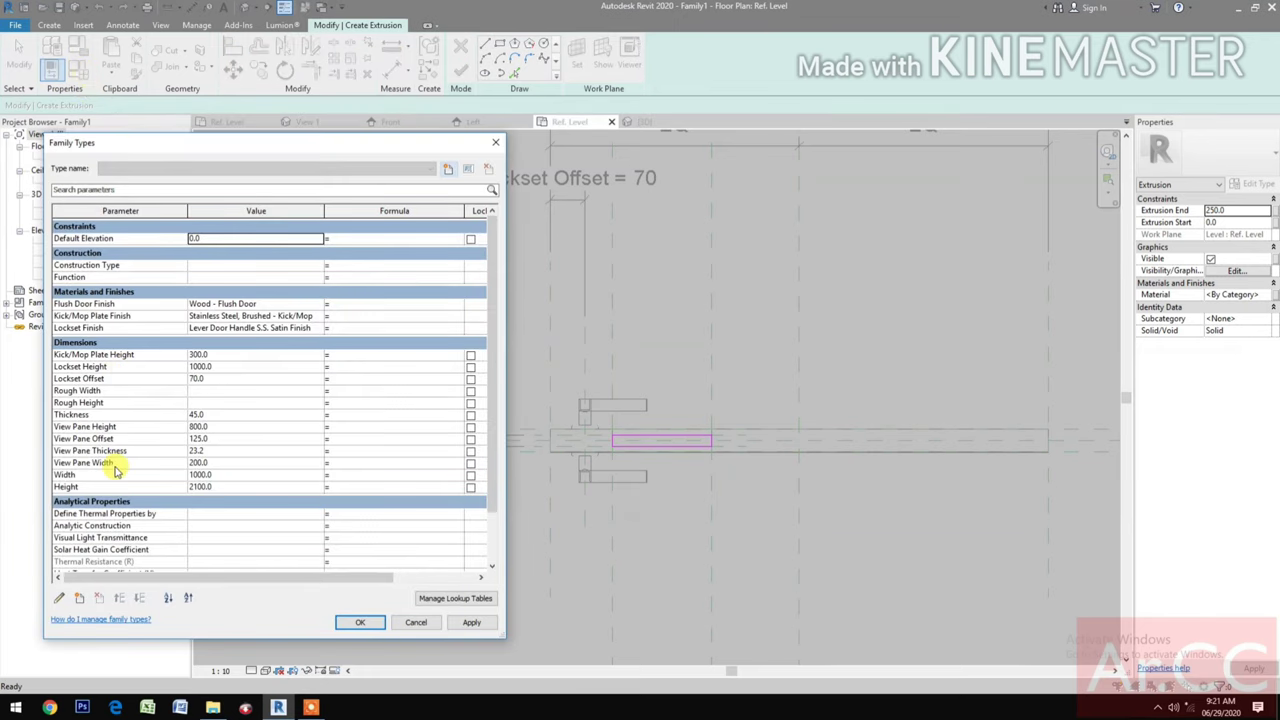
pyautogui.click(240, 451)
pyautogui.click(234, 452)
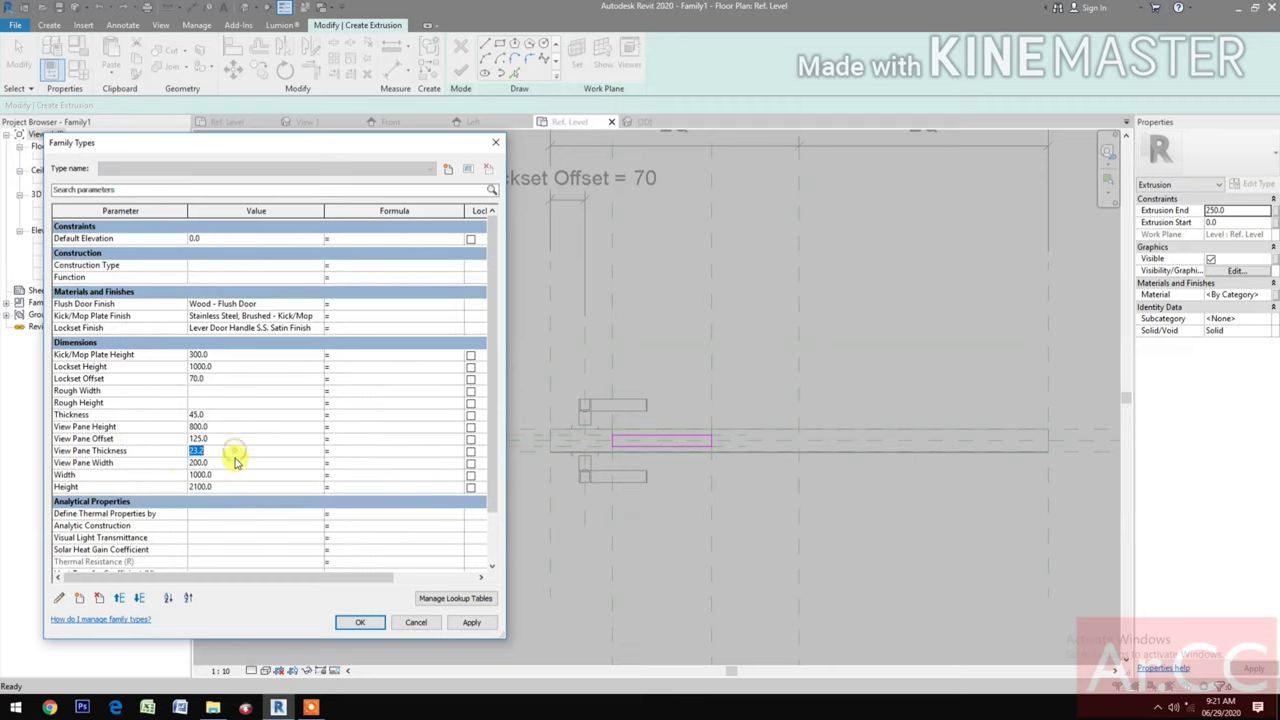
pyautogui.click(360, 623)
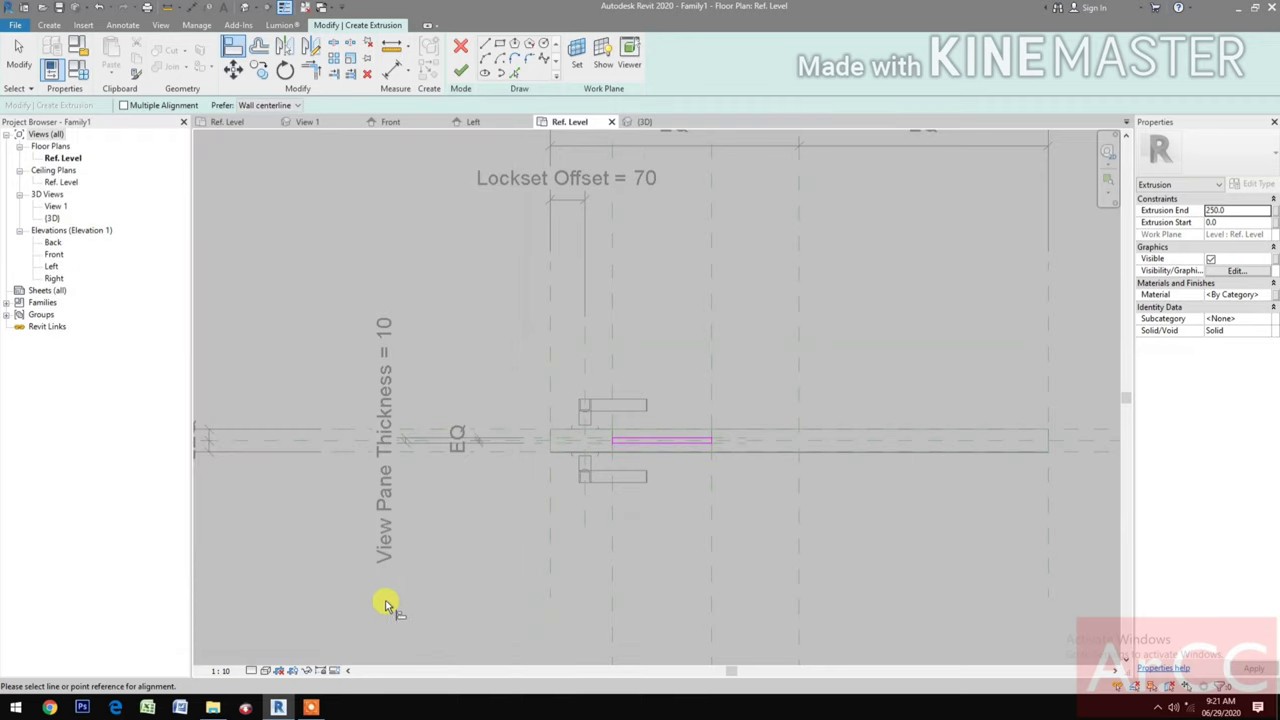
pyautogui.click(460, 70)
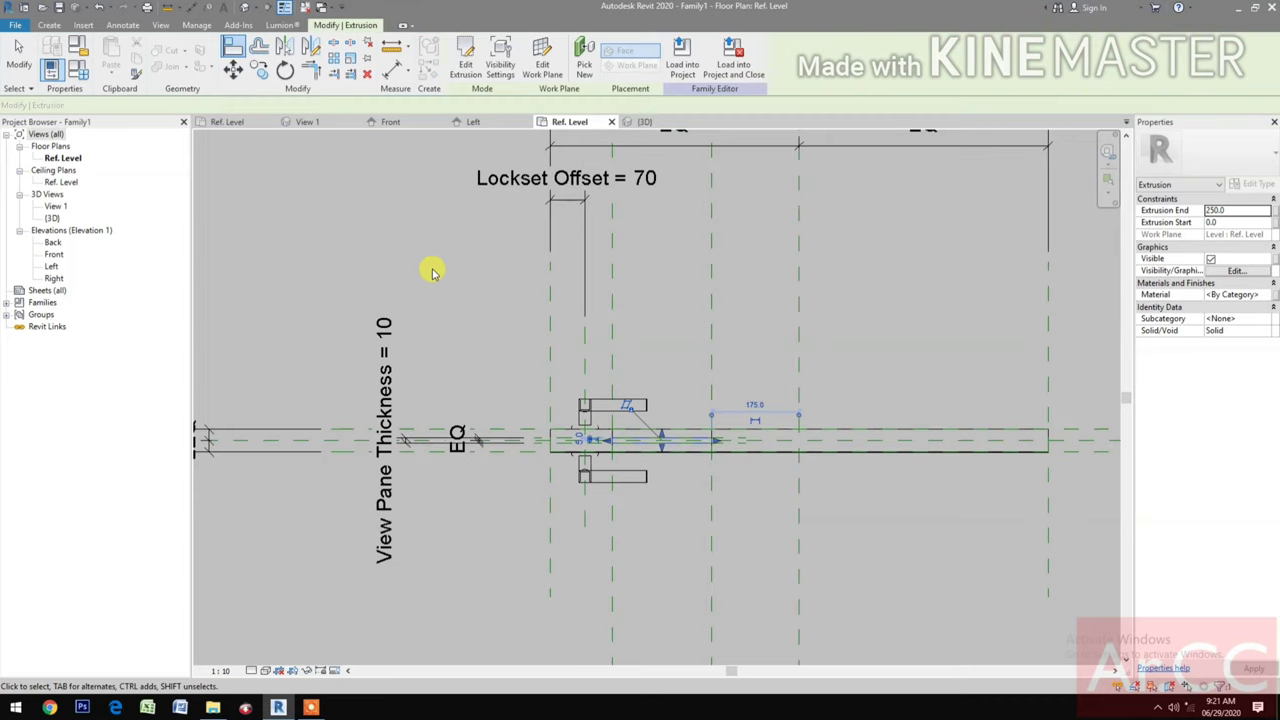
# - Switch to the Front elevation and clear any selected elements
pyautogui.click(405, 121)
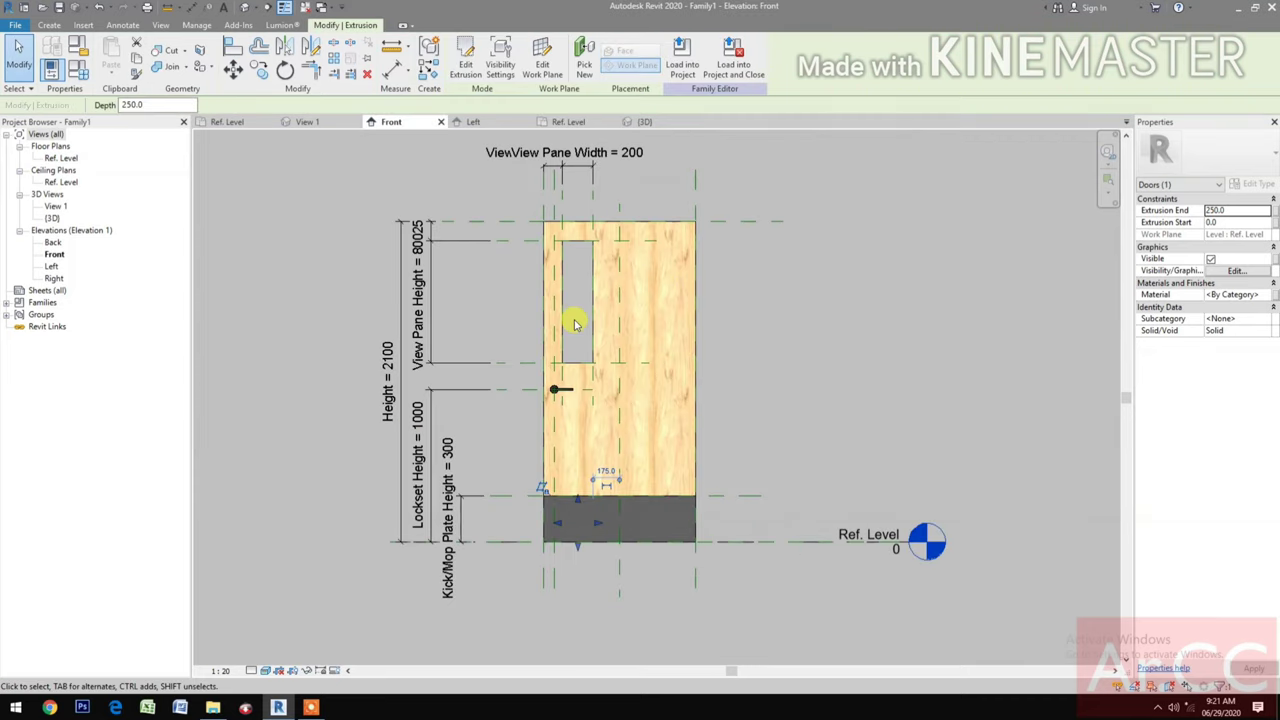
pyautogui.scroll(1, 575, 323)
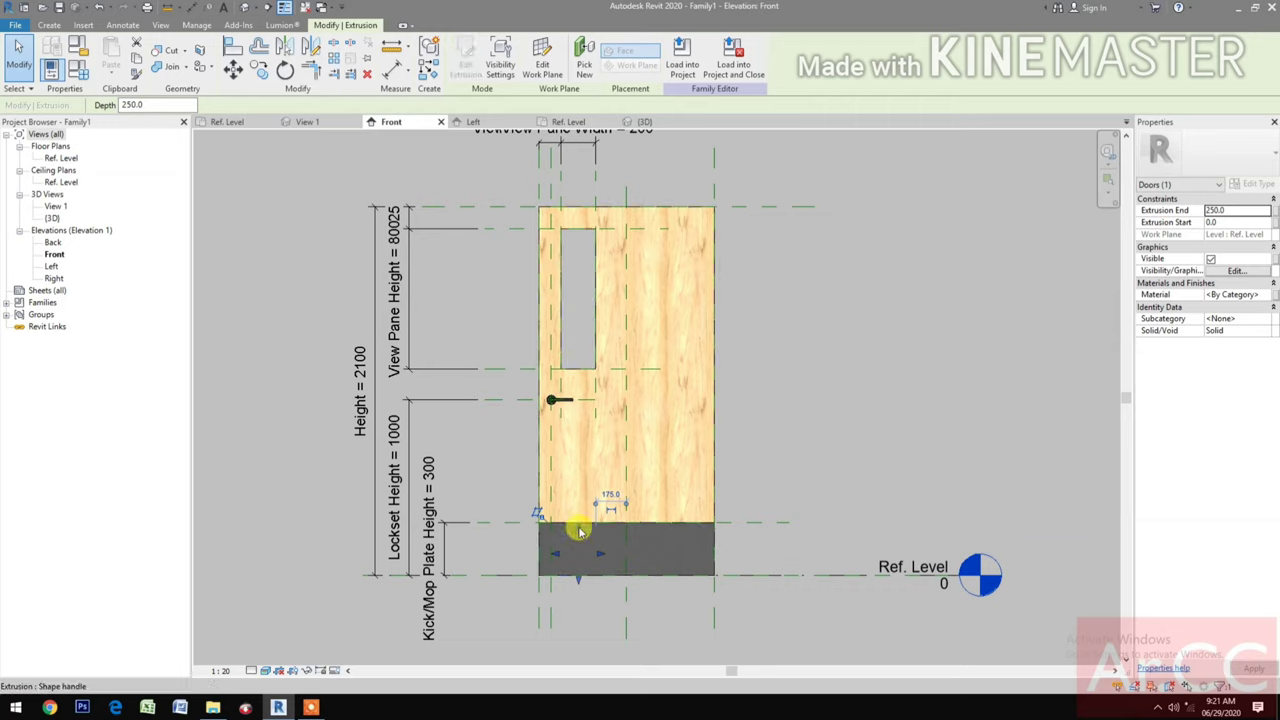
pyautogui.press('Escape')
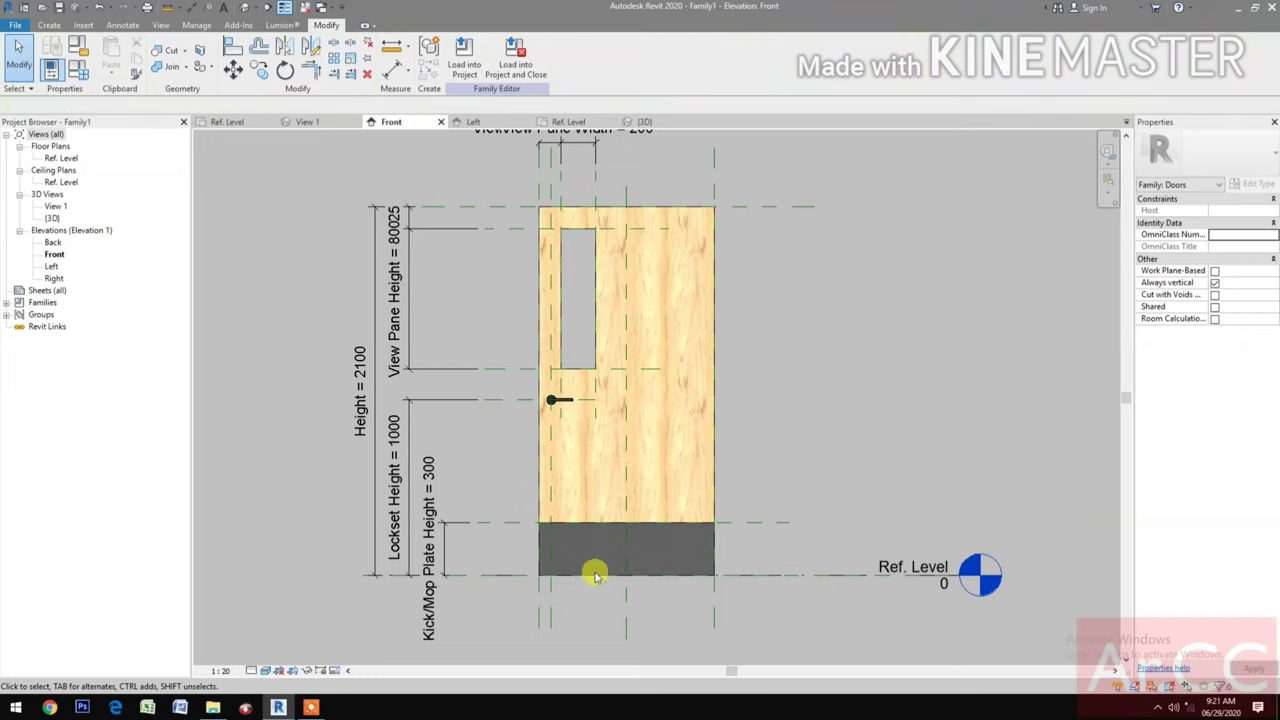
pyautogui.click(544, 550)
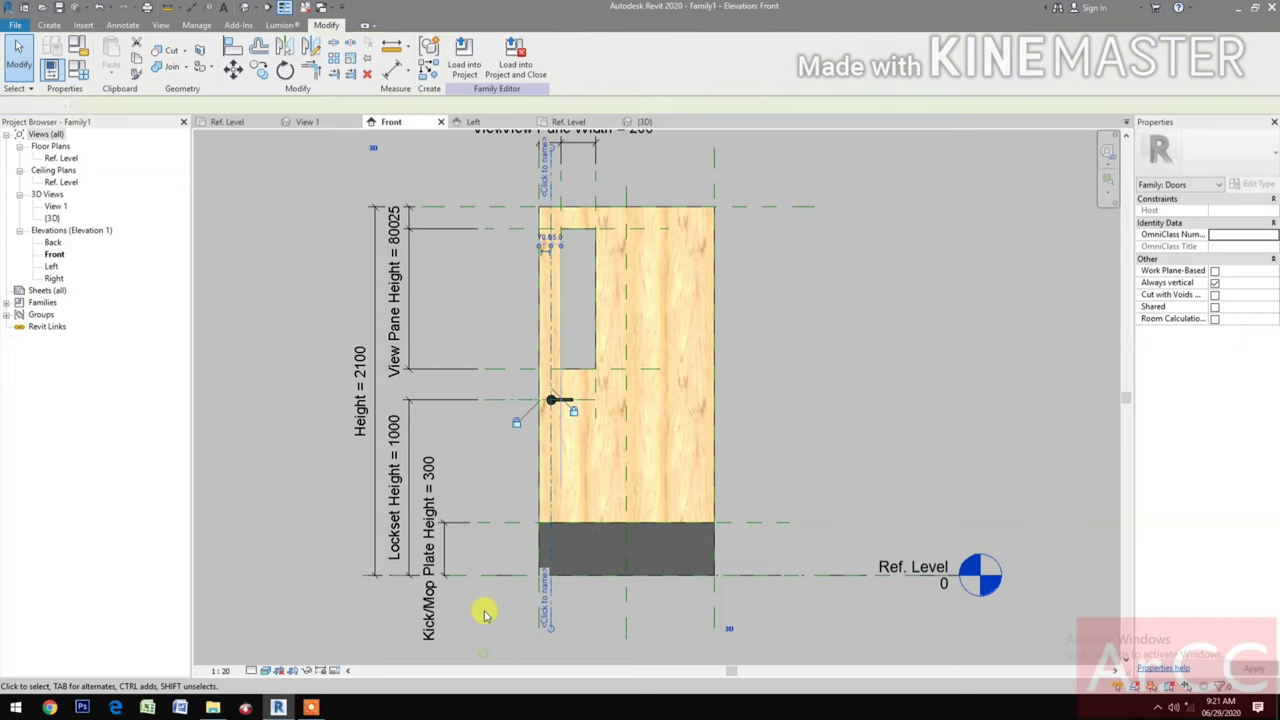
pyautogui.click(484, 614)
# - Switch to Wireframe and align the view pane's top edge to the View Pane Height line
pyautogui.click(268, 672)
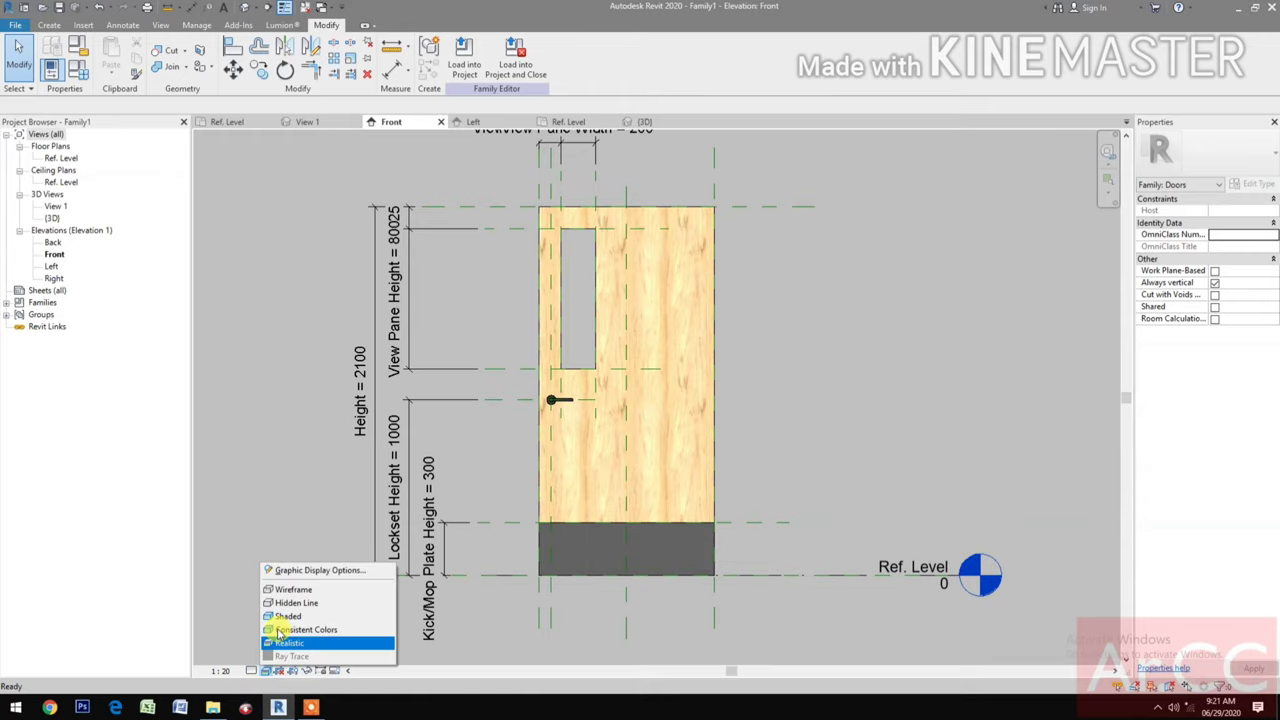
pyautogui.click(292, 598)
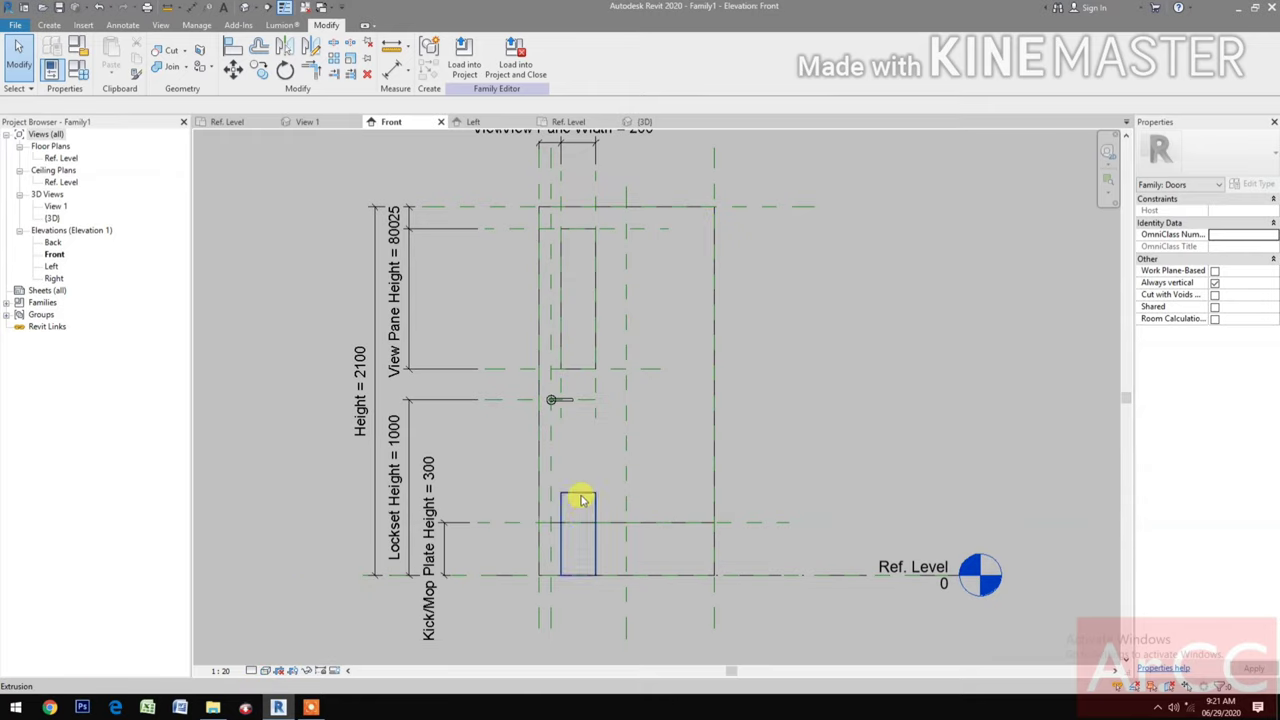
pyautogui.press('a')
pyautogui.press('l')
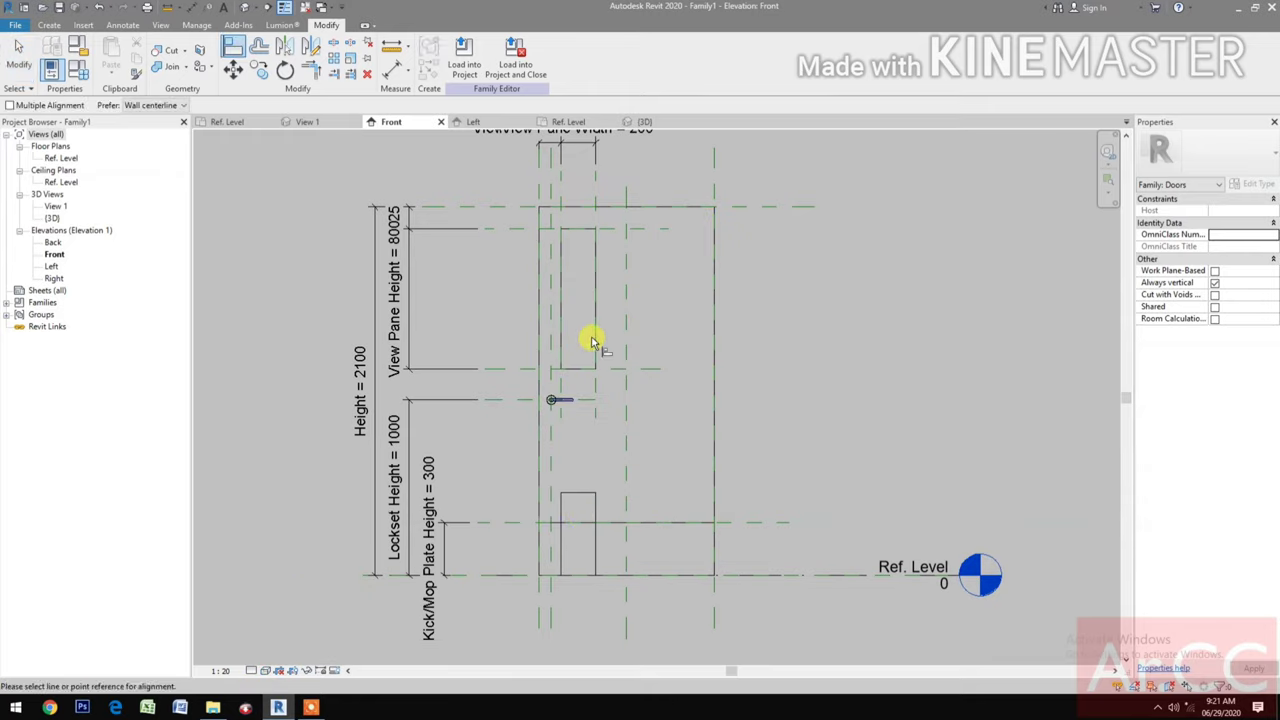
pyautogui.click(612, 233)
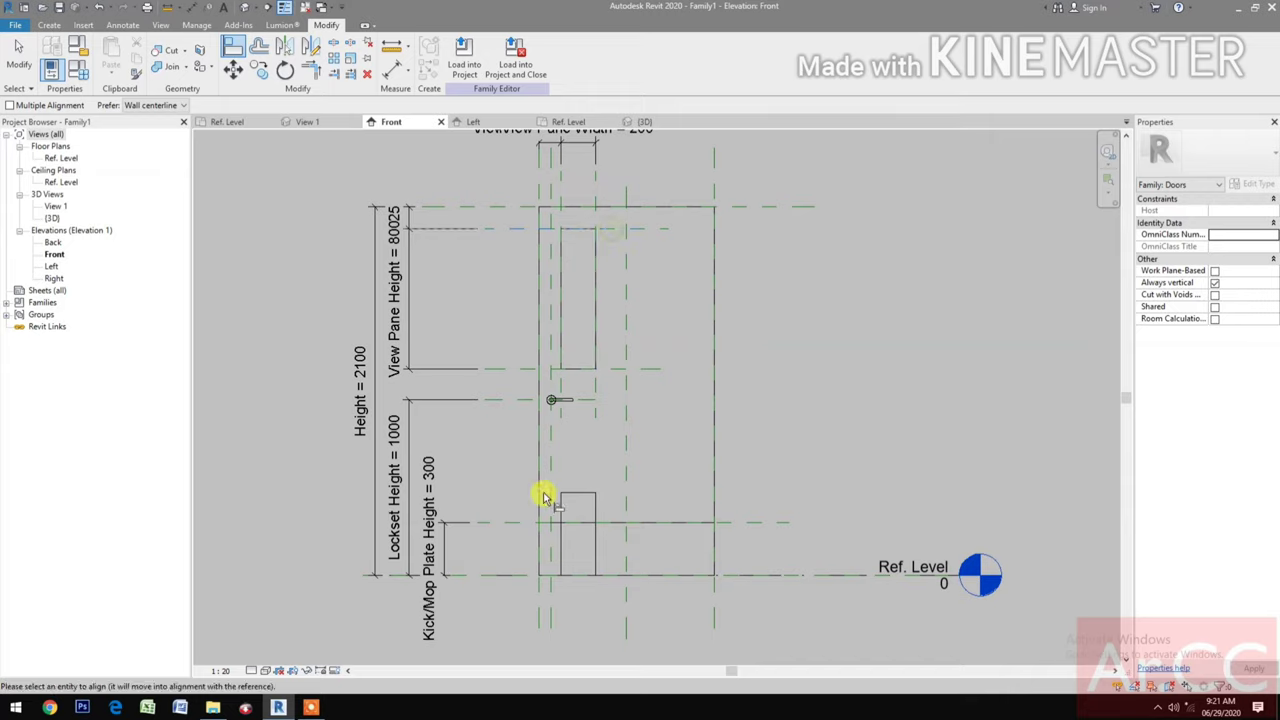
pyautogui.click(571, 492)
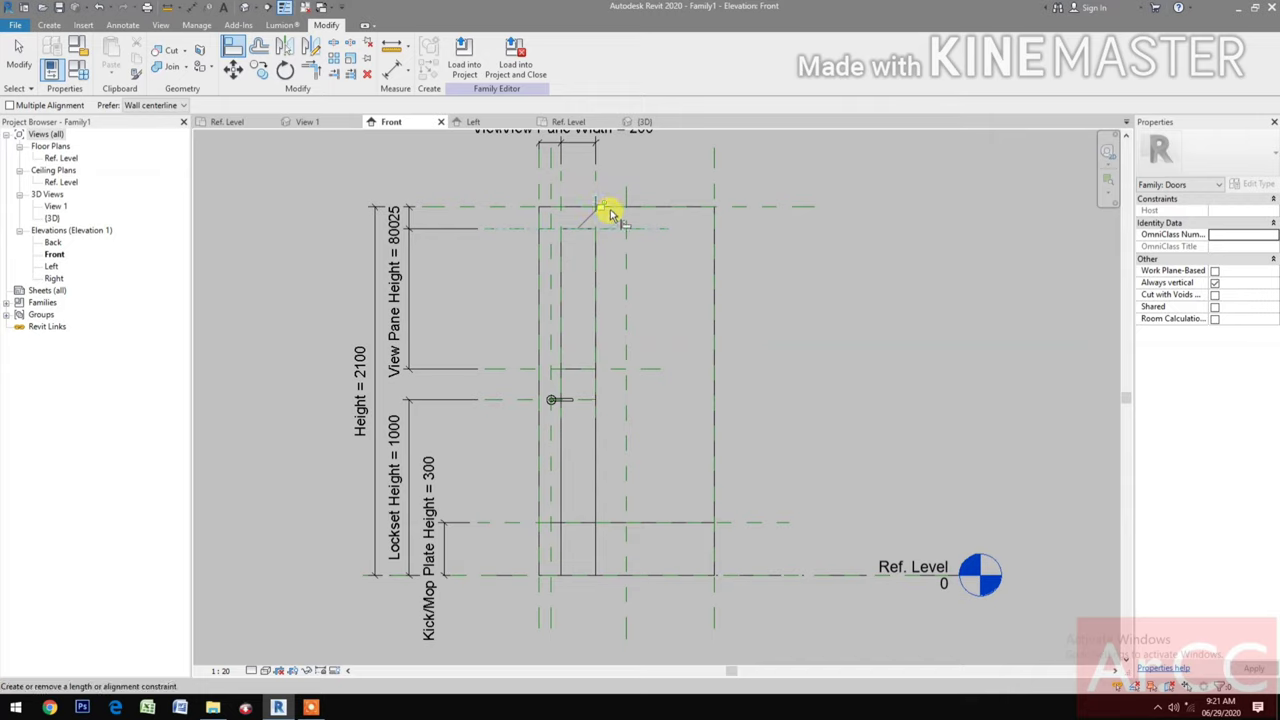
# - Select the view pane extrusion and drag its bottom edge upward
pyautogui.click(603, 206)
pyautogui.click(587, 455)
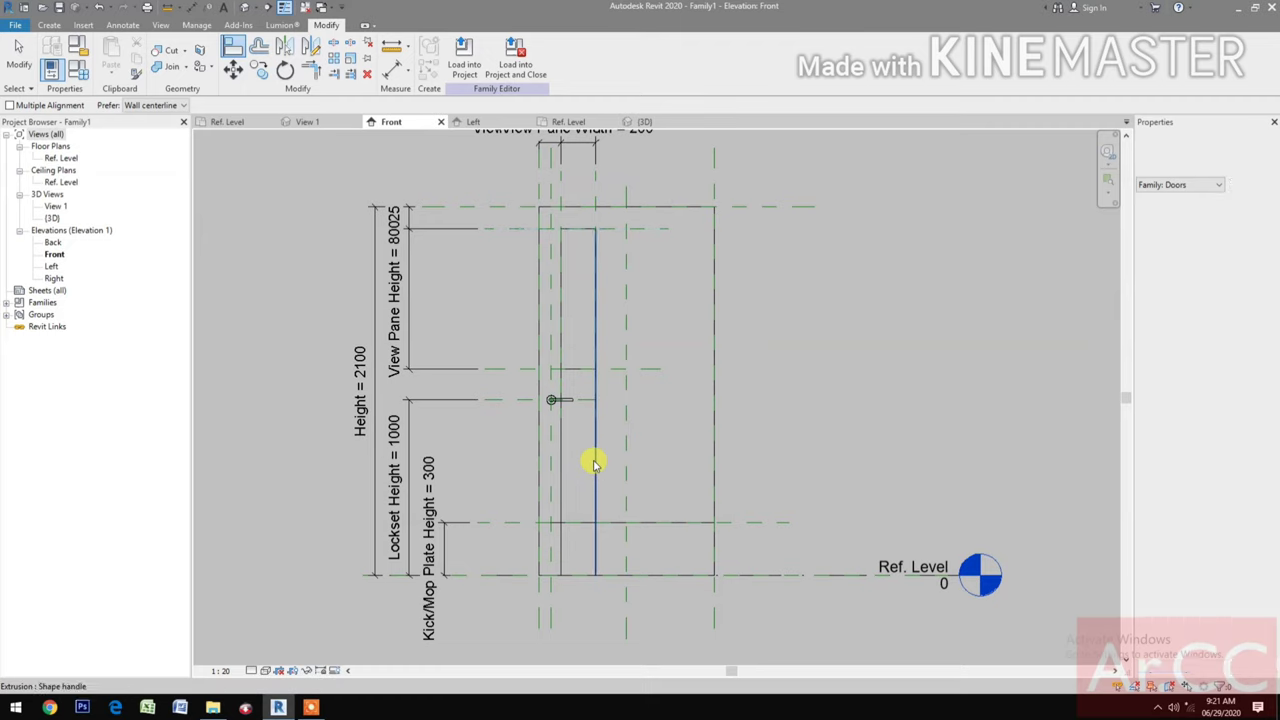
pyautogui.press('Escape')
pyautogui.click(589, 460)
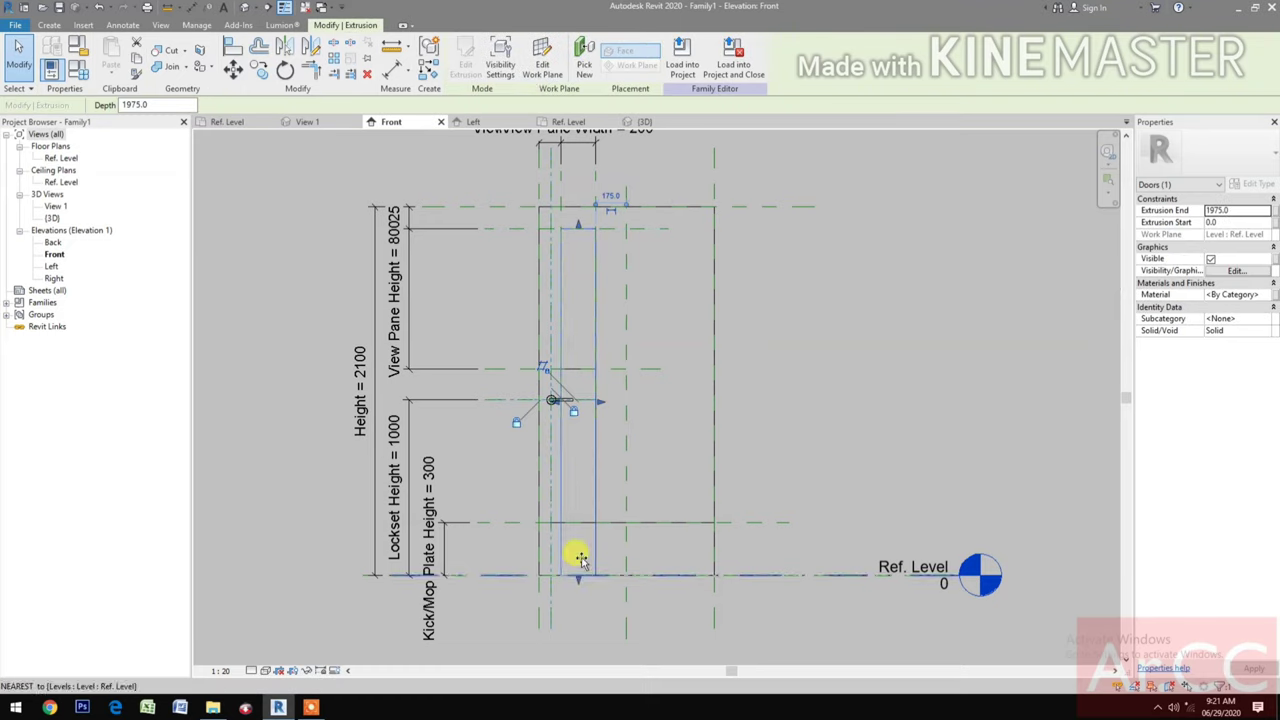
pyautogui.press('Escape')
pyautogui.click(592, 553)
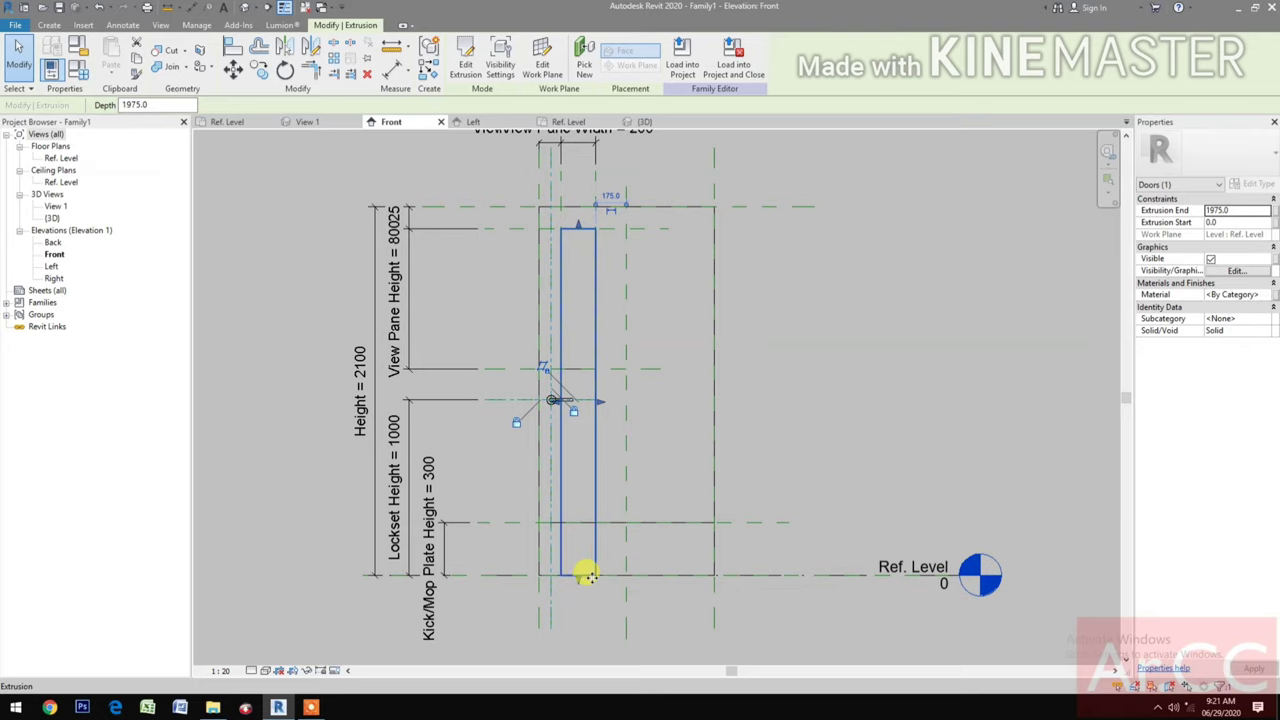
pyautogui.scroll(2, 562, 600)
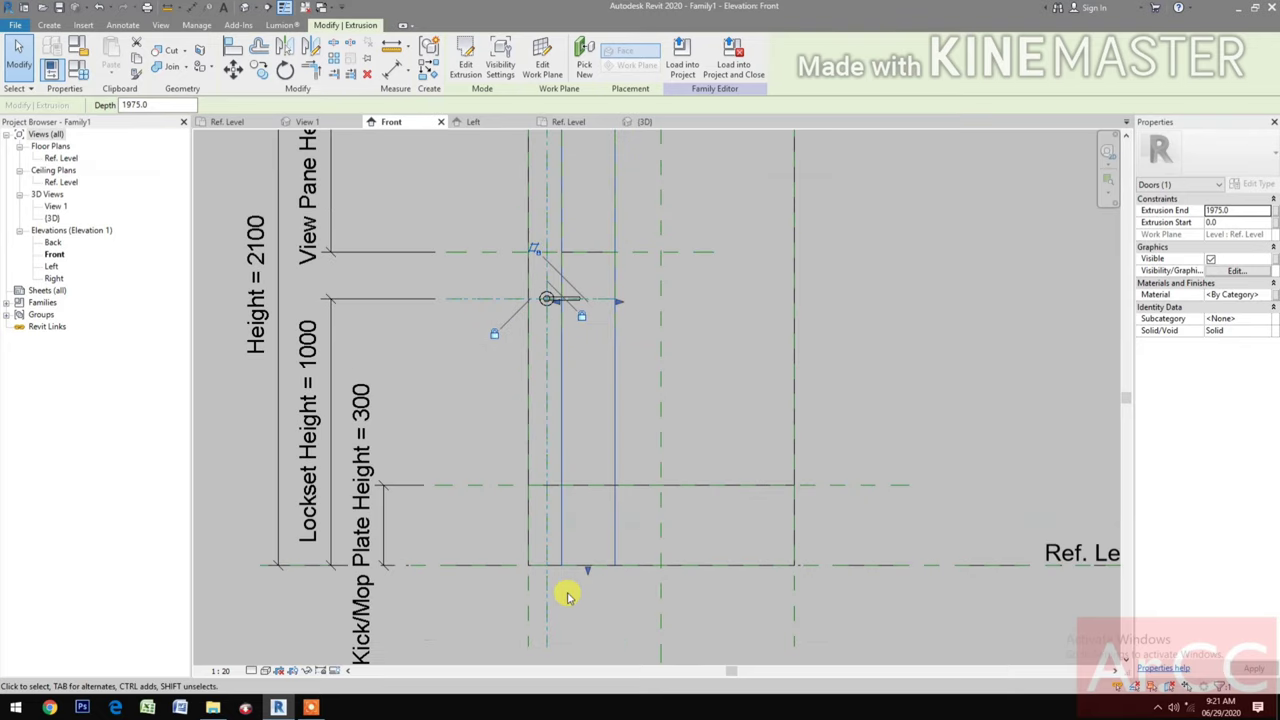
pyautogui.moveTo(586, 571); pyautogui.dragTo(598, 458)
# - Align and lock the pane's bottom edge to the lower View Pane Height line
pyautogui.scroll(-1, 600, 506)
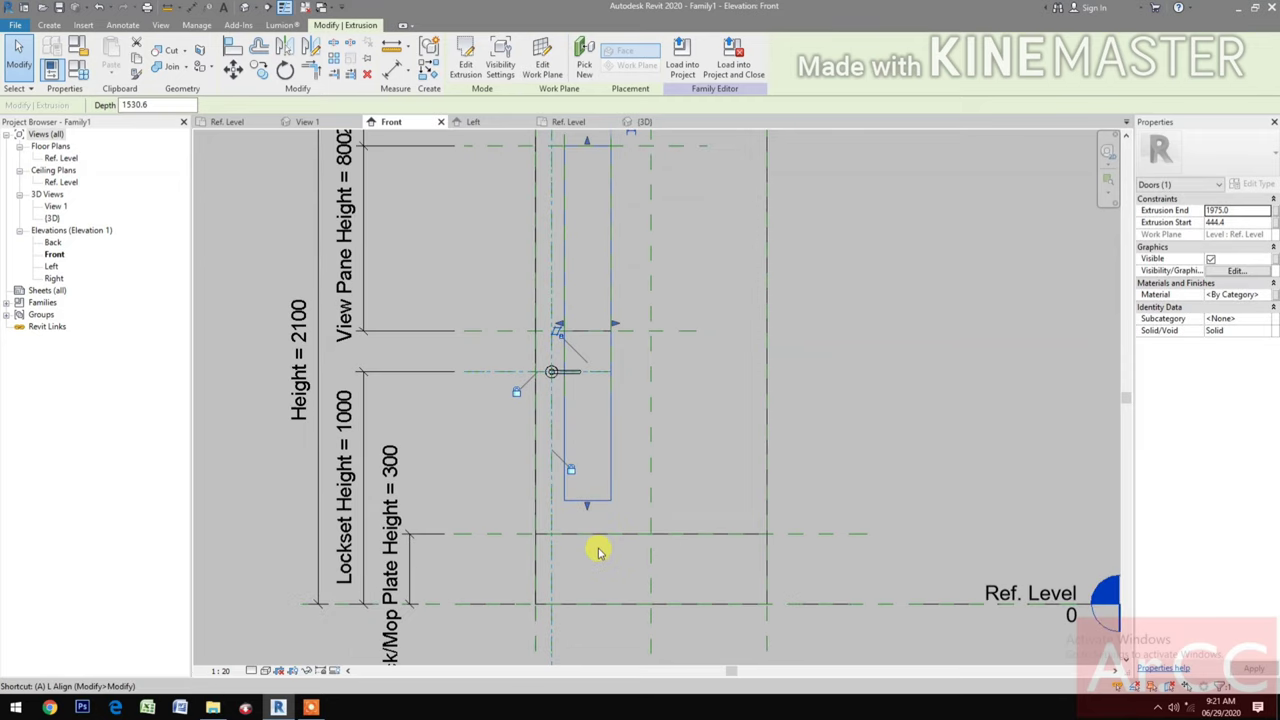
pyautogui.click(643, 334)
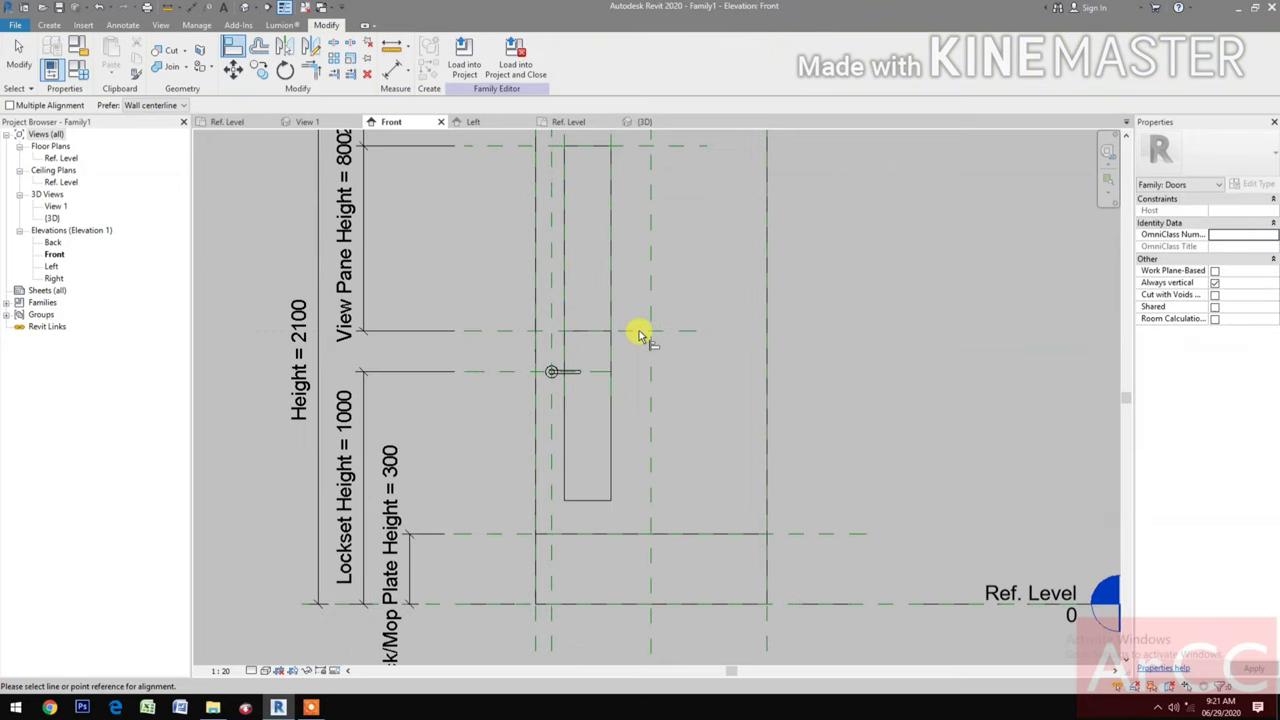
pyautogui.click(586, 501)
pyautogui.click(552, 362)
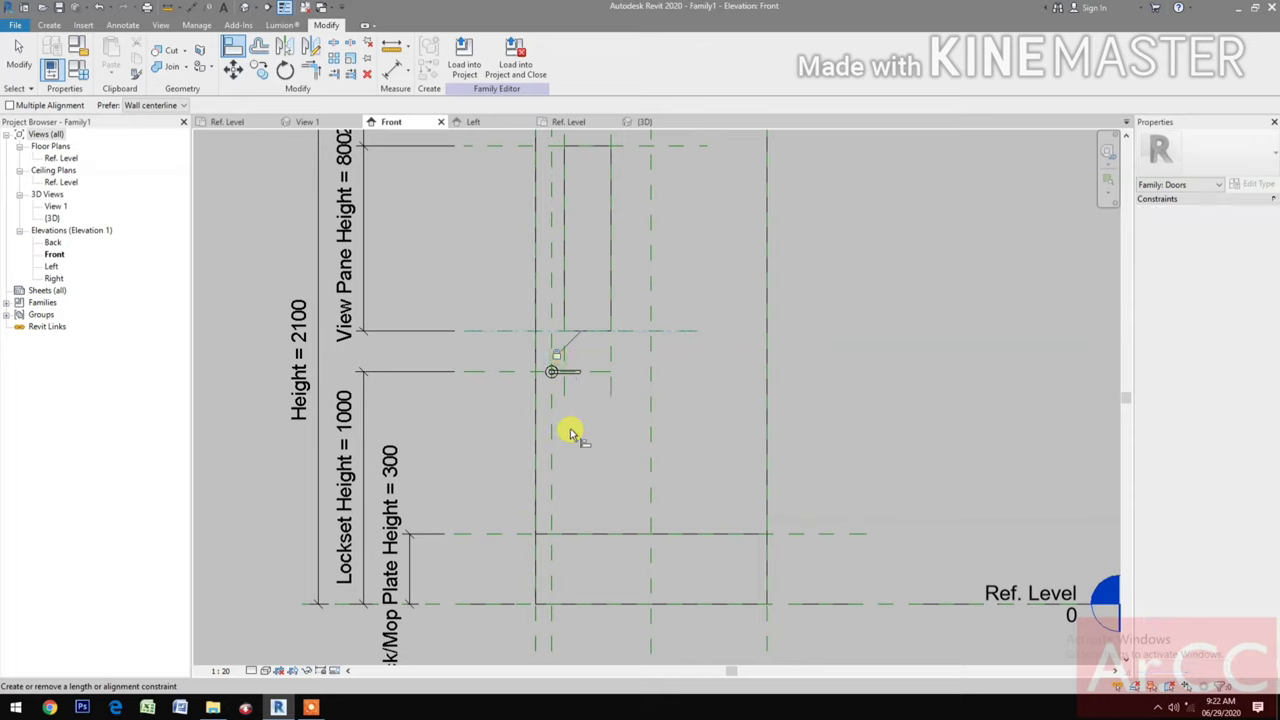
pyautogui.scroll(-1, 565, 440)
pyautogui.press('Escape')
pyautogui.press('Escape')
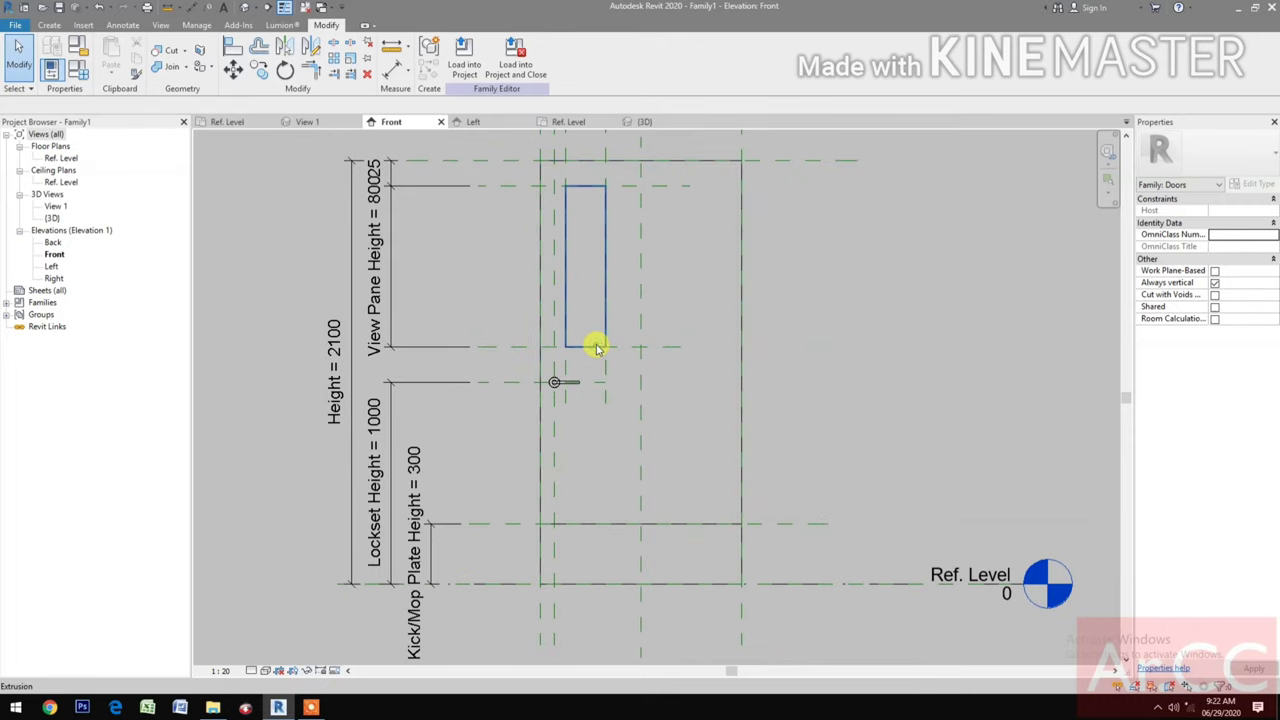
pyautogui.click(595, 346)
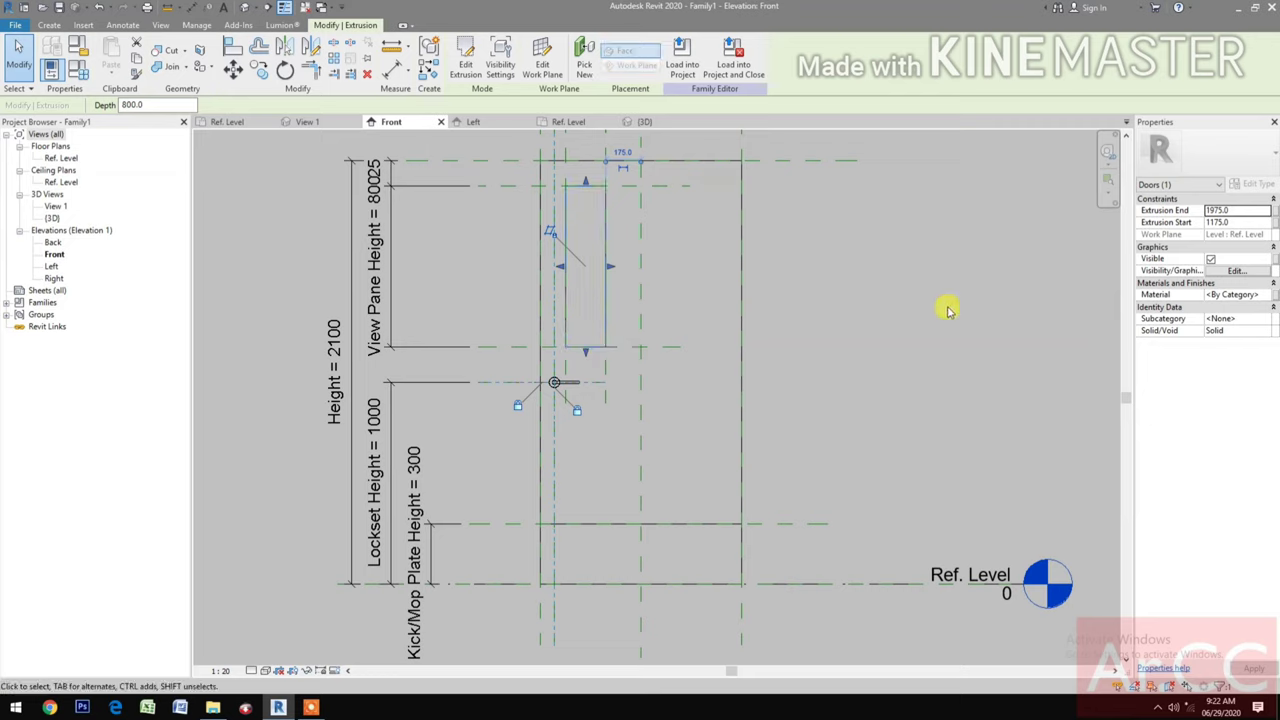
# - Link the view pane extrusion's material to a new View Pane Finish family parameter
pyautogui.click(1274, 299)
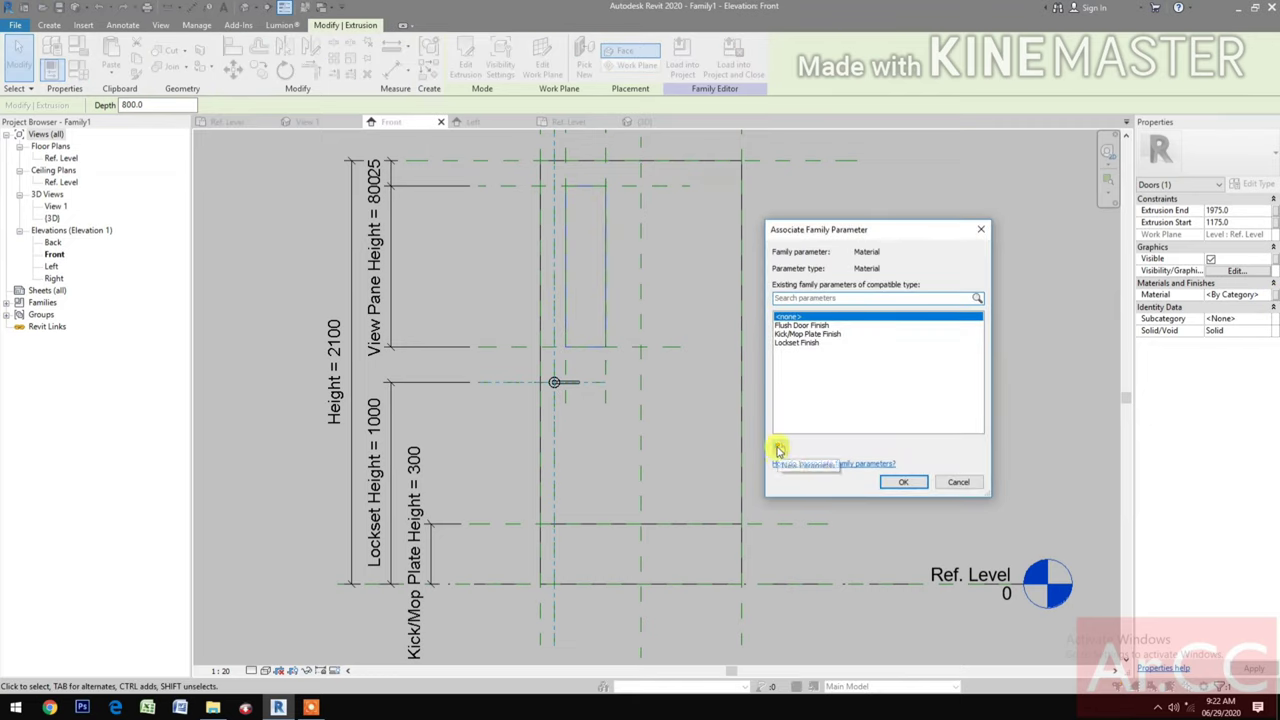
pyautogui.click(779, 449)
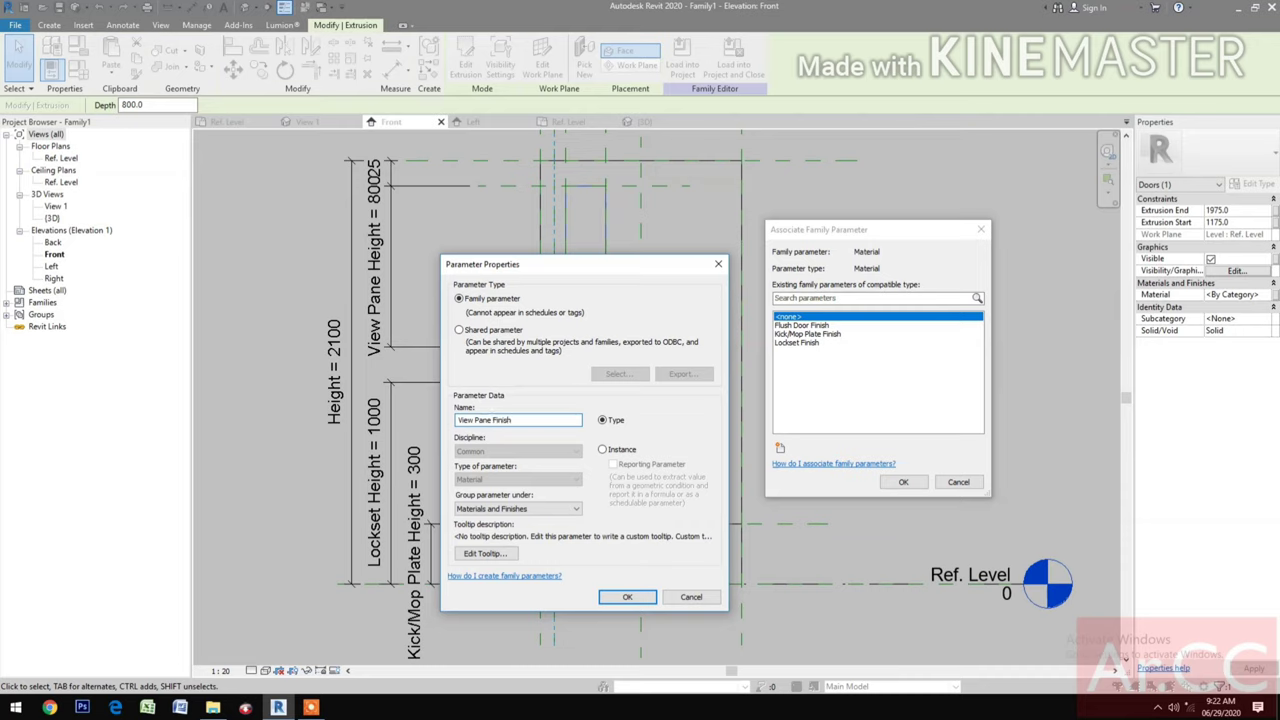
pyautogui.click(626, 598)
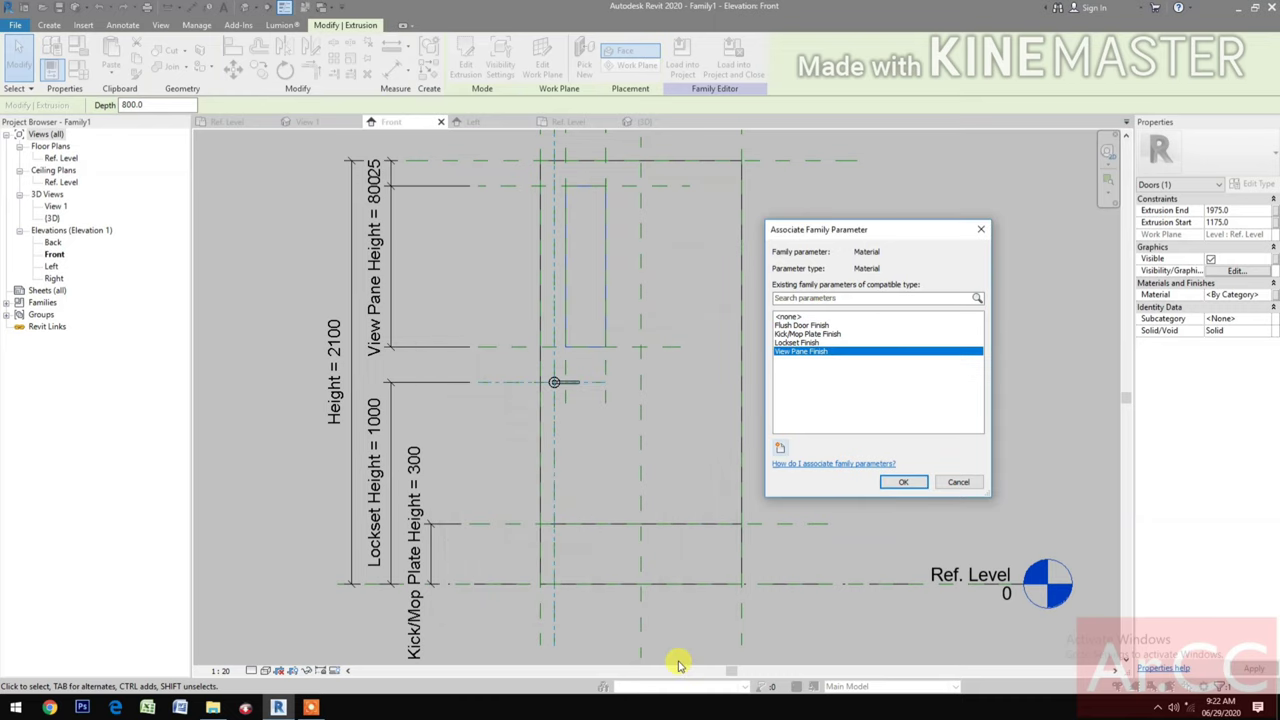
pyautogui.click(903, 484)
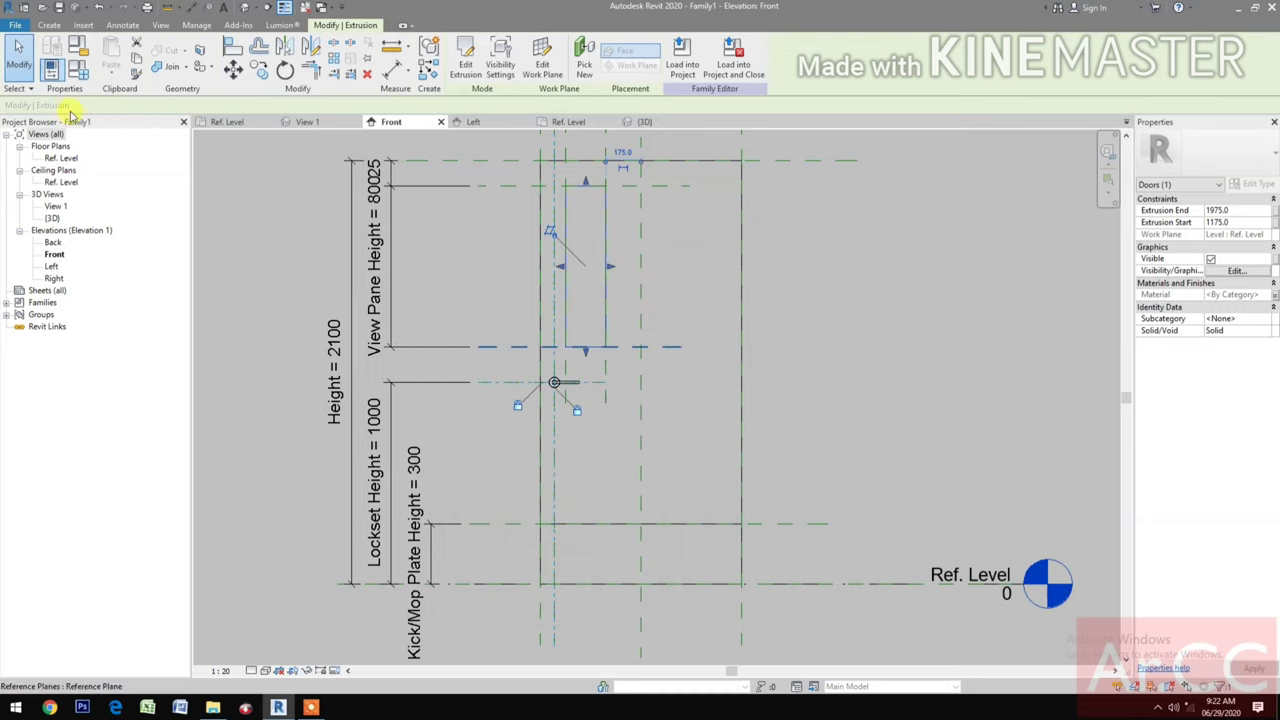
pyautogui.click(80, 72)
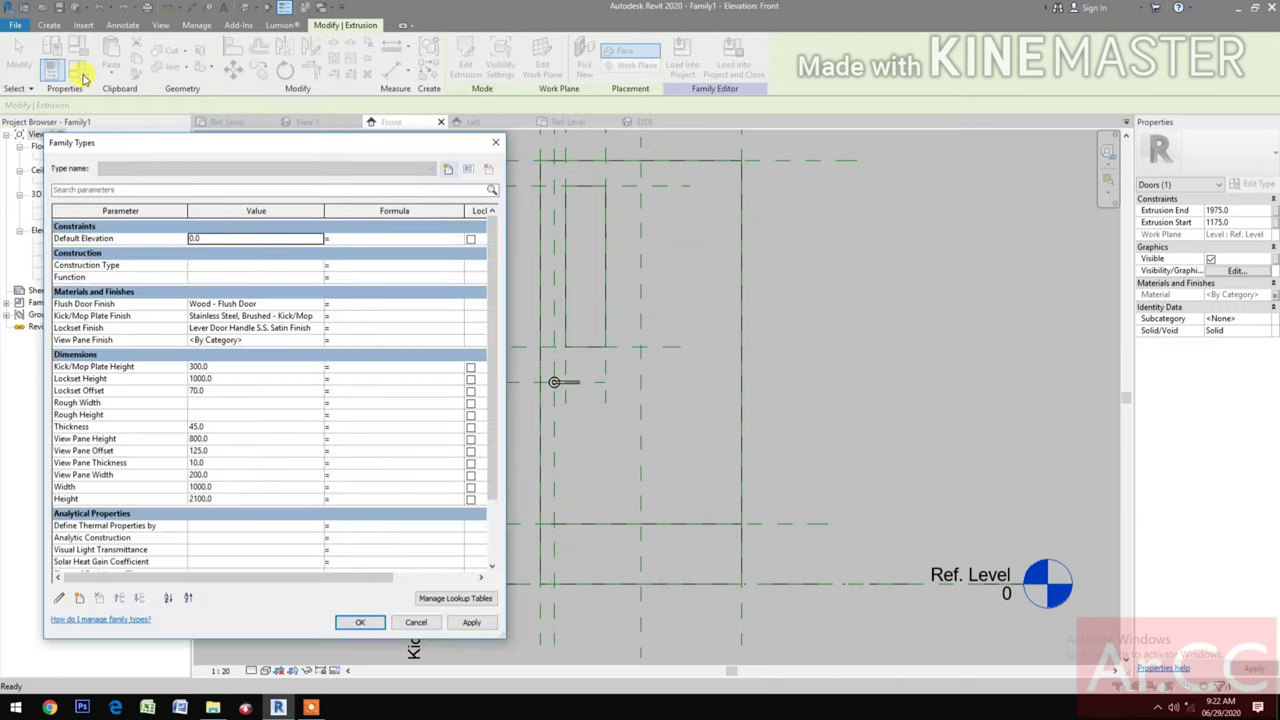
# - For View Pane Finish, add Glass, Clear Glazing from the AEC Materials Glass library
pyautogui.click(319, 343)
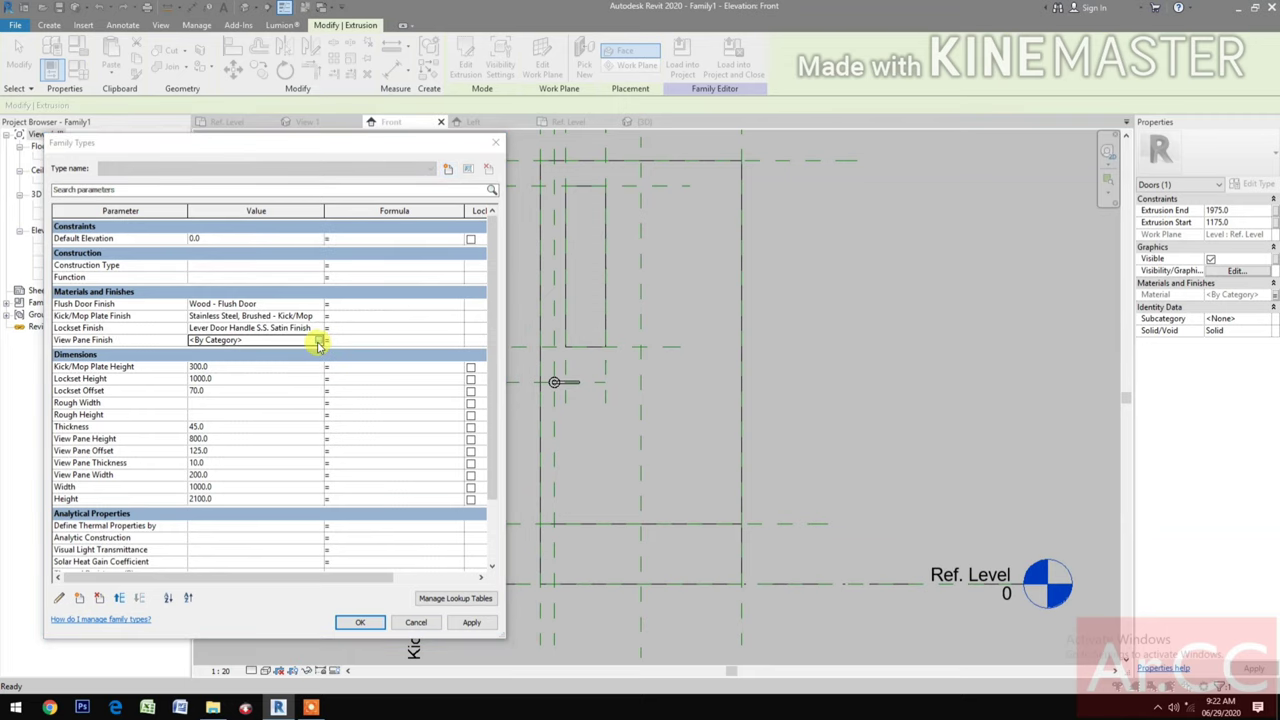
pyautogui.click(319, 341)
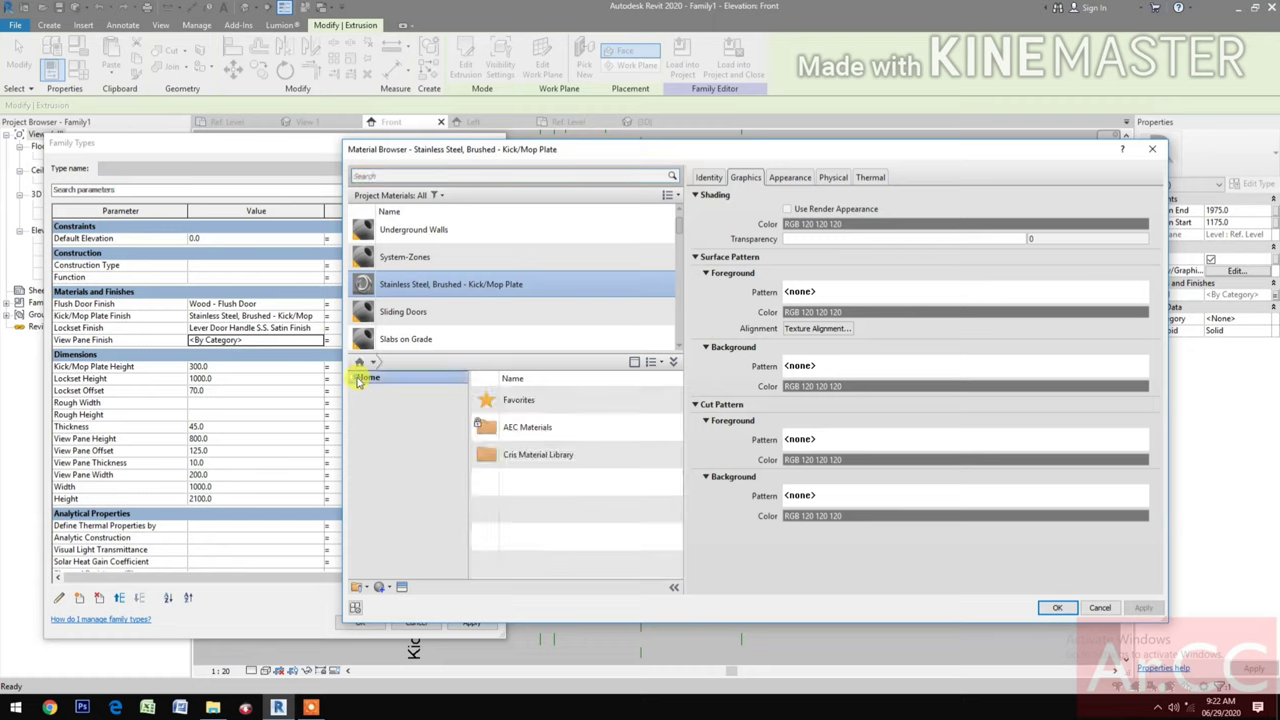
pyautogui.click(353, 377)
pyautogui.click(370, 403)
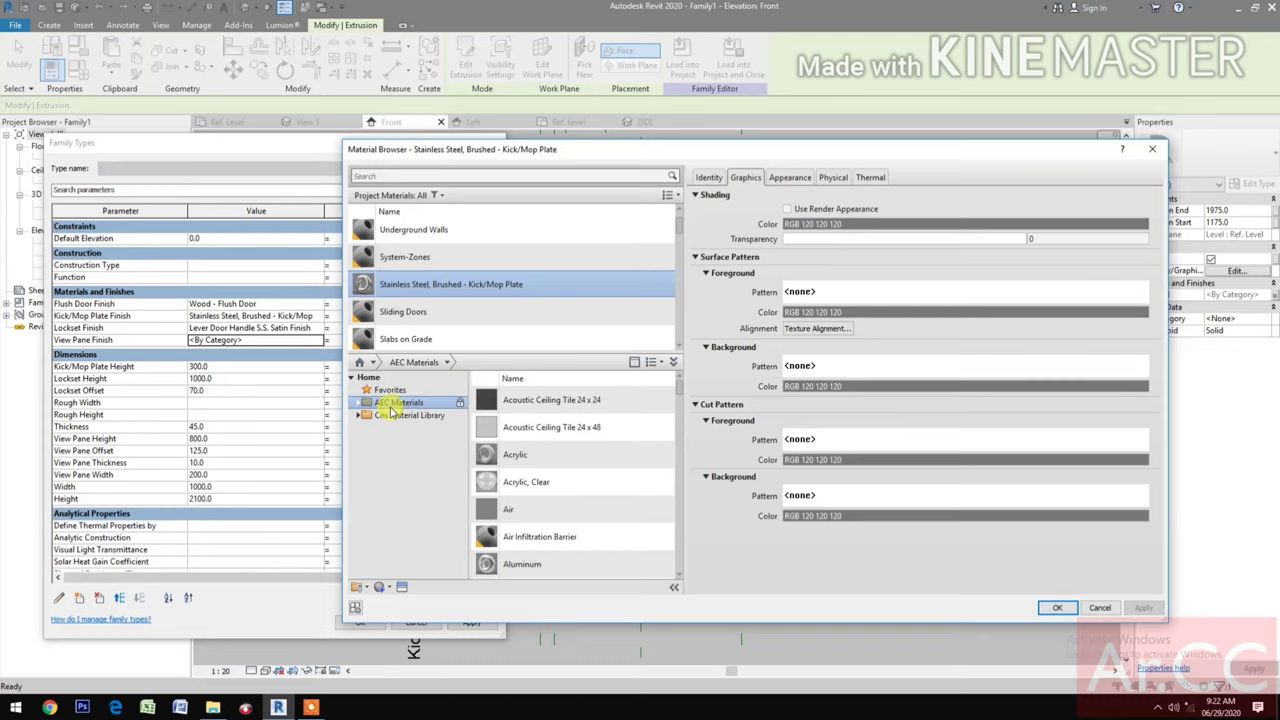
pyautogui.click(365, 404)
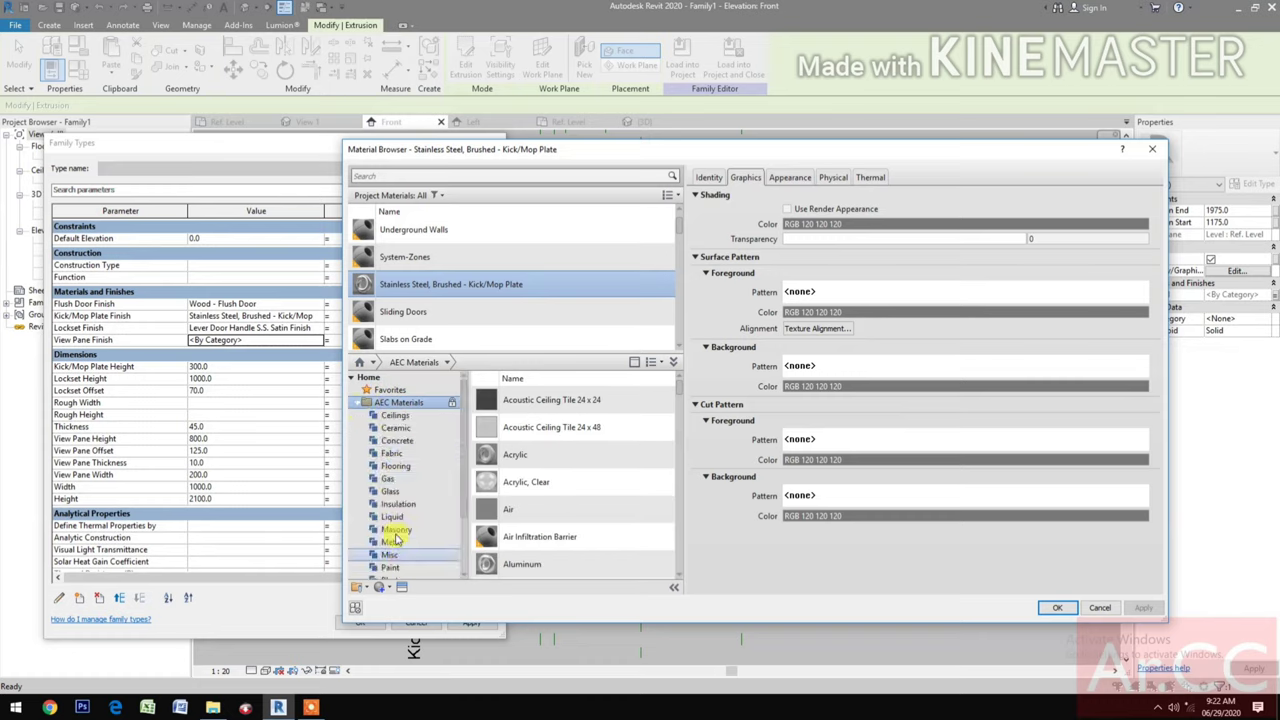
pyautogui.click(399, 494)
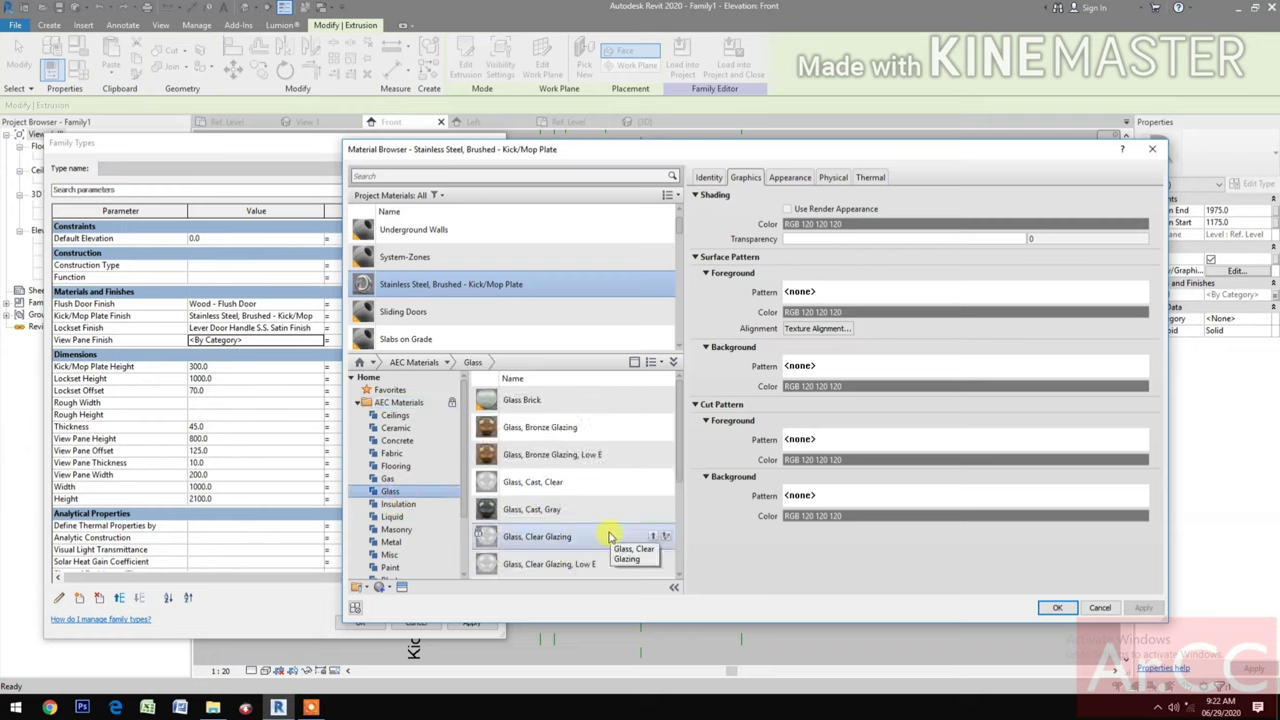
pyautogui.click(652, 537)
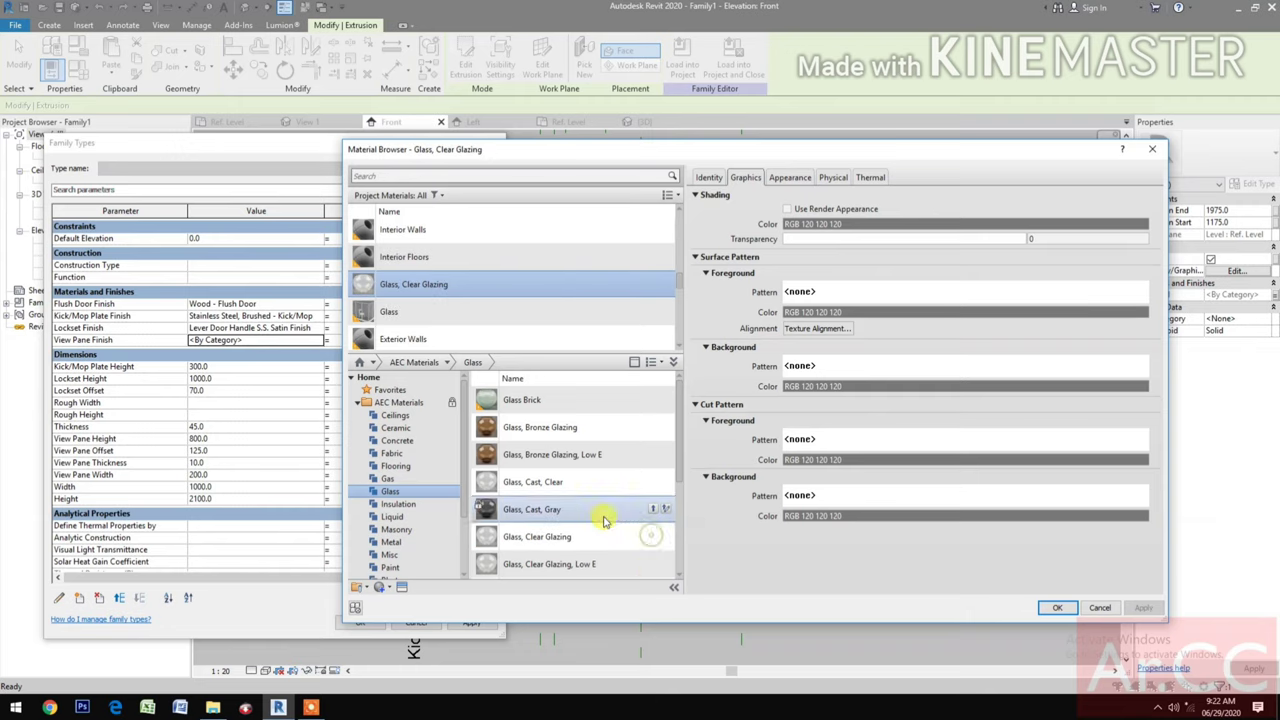
# - Rename the added material to 'Glass, Clear Glazing - View Pane'
pyautogui.rightClick(476, 293)
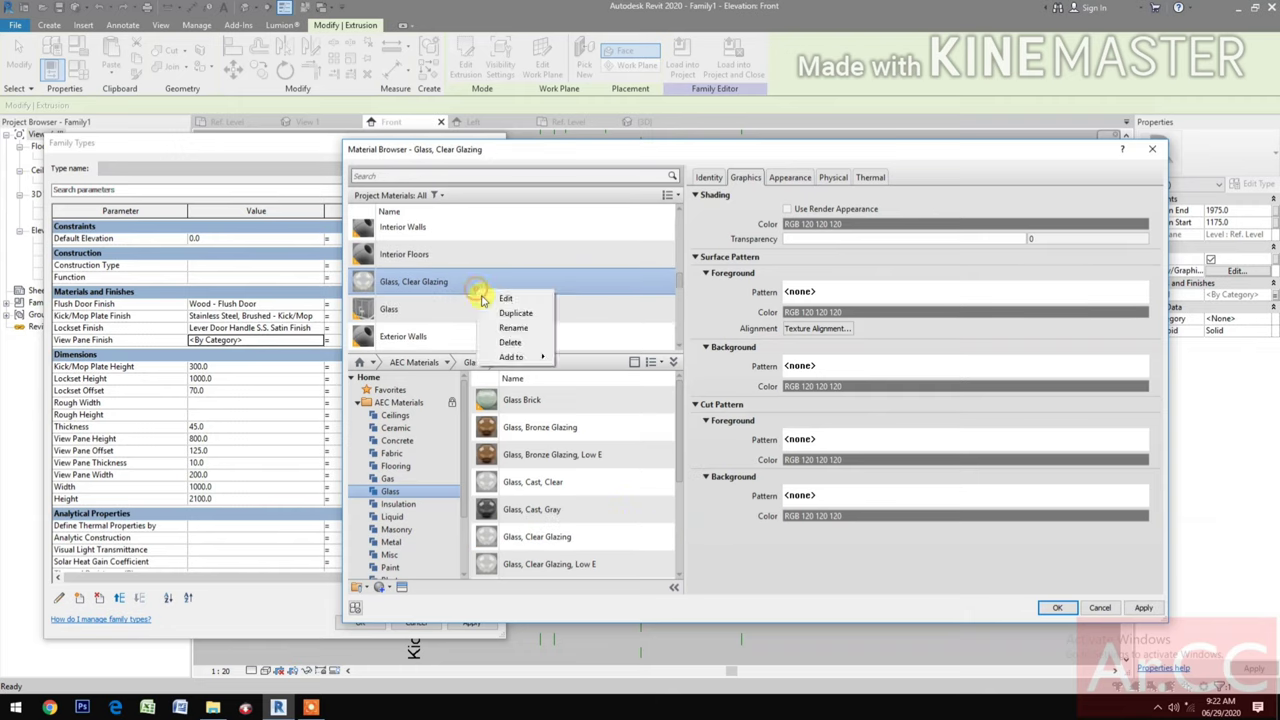
pyautogui.click(520, 330)
pyautogui.press('Return')
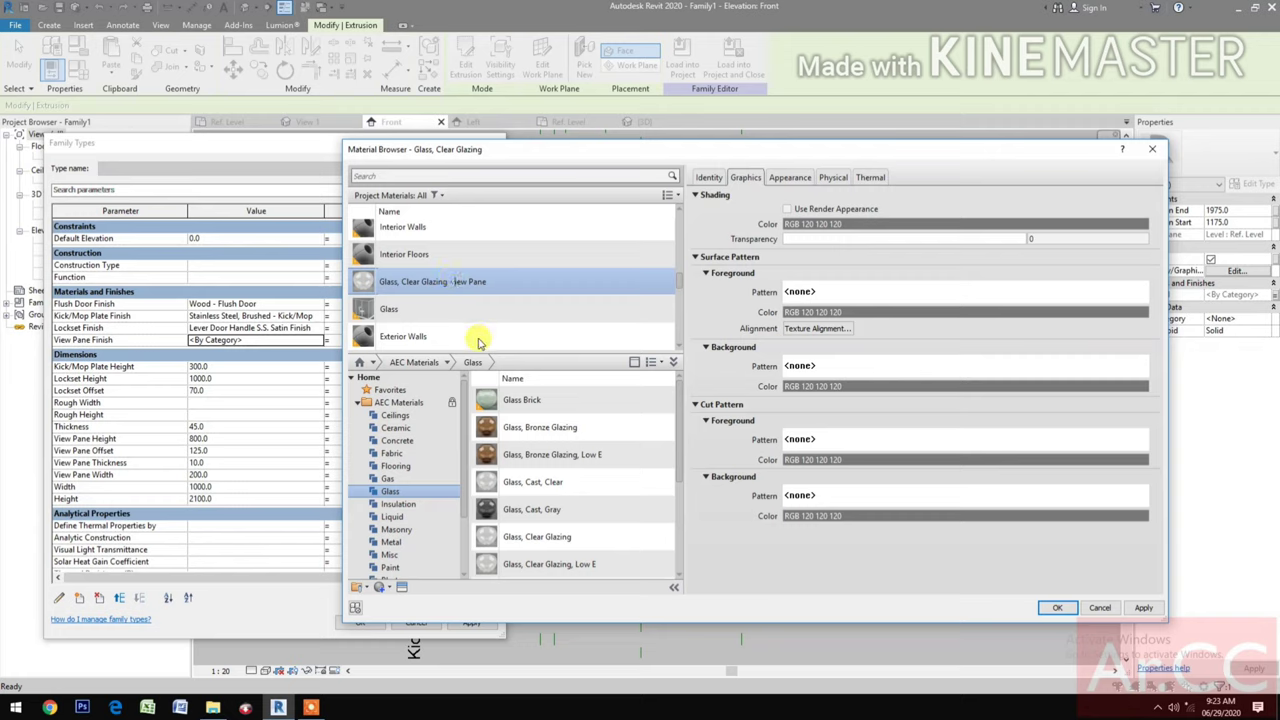
# - Set the glass material's shading colour to pure blue, RGB 0 0 255
pyautogui.click(1143, 607)
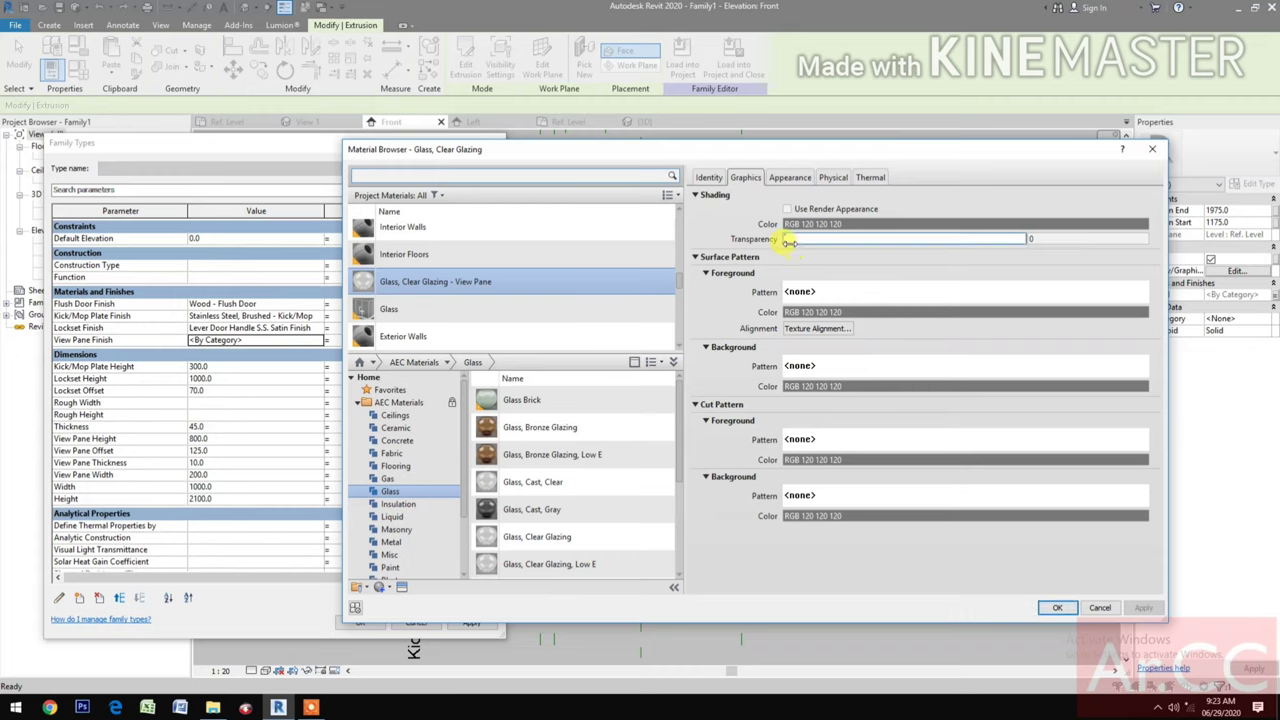
pyautogui.click(802, 225)
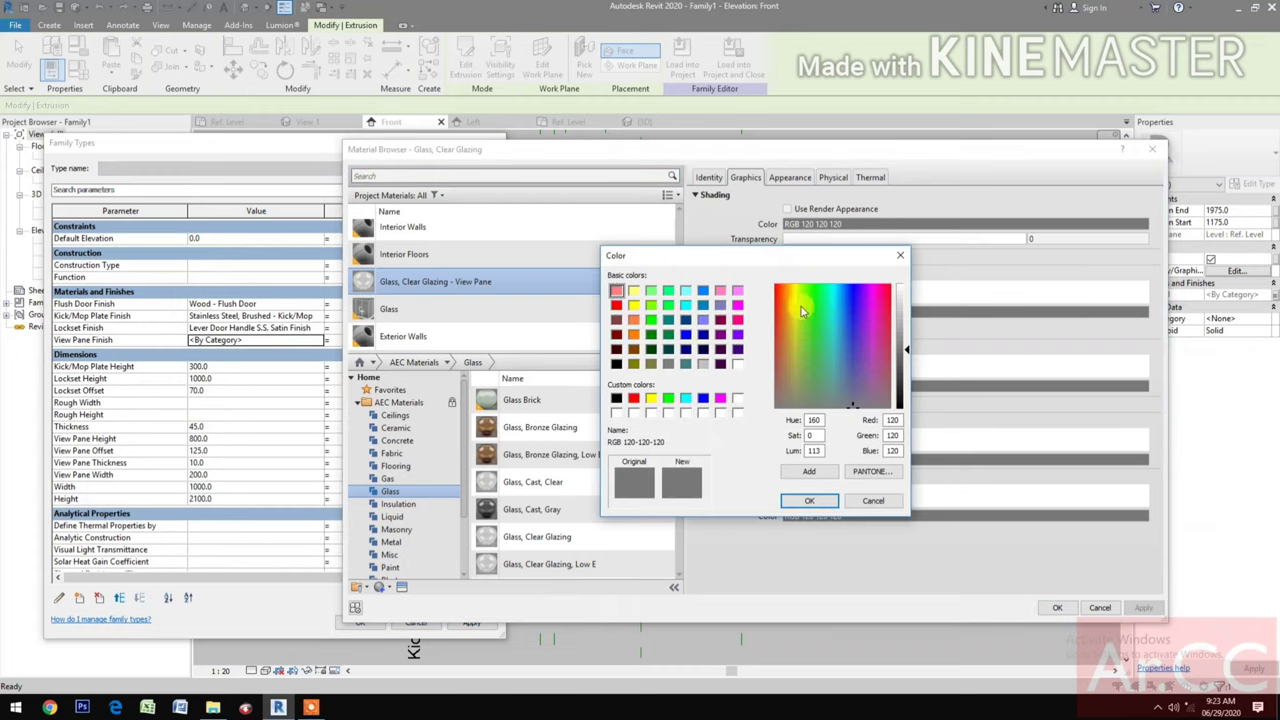
pyautogui.click(851, 317)
pyautogui.moveTo(906, 346); pyautogui.dragTo(899, 327)
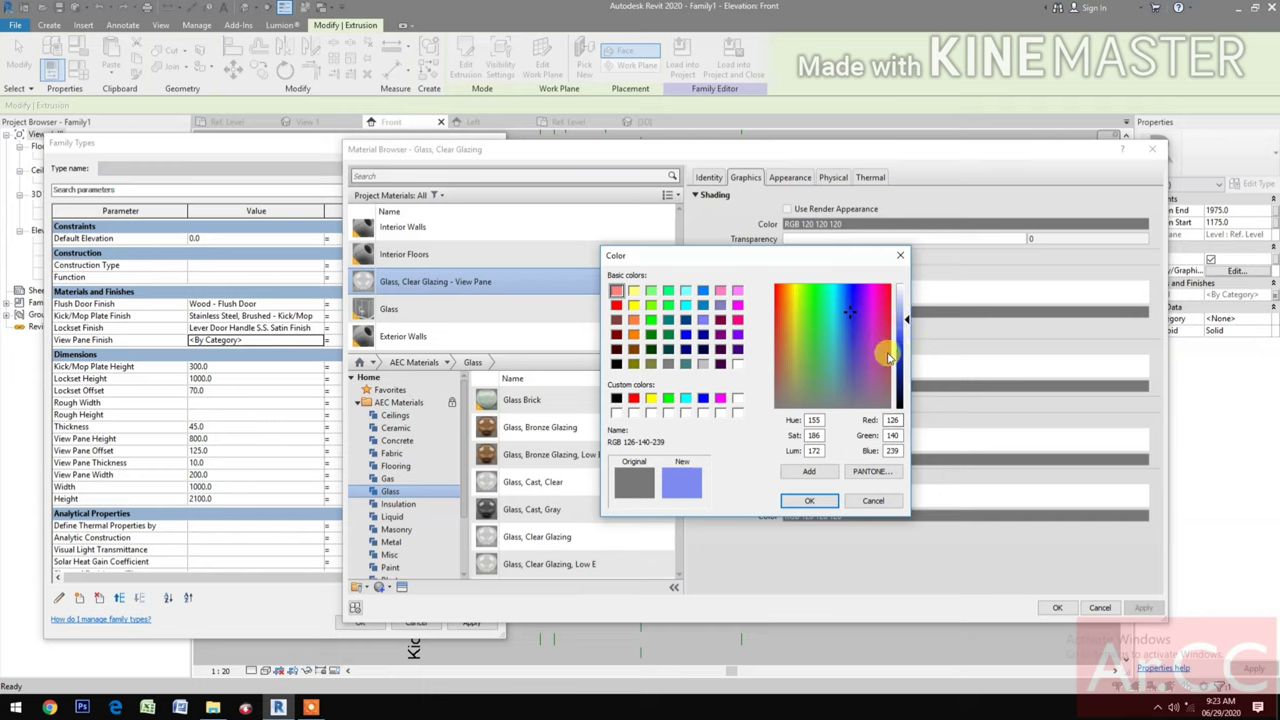
pyautogui.click(686, 335)
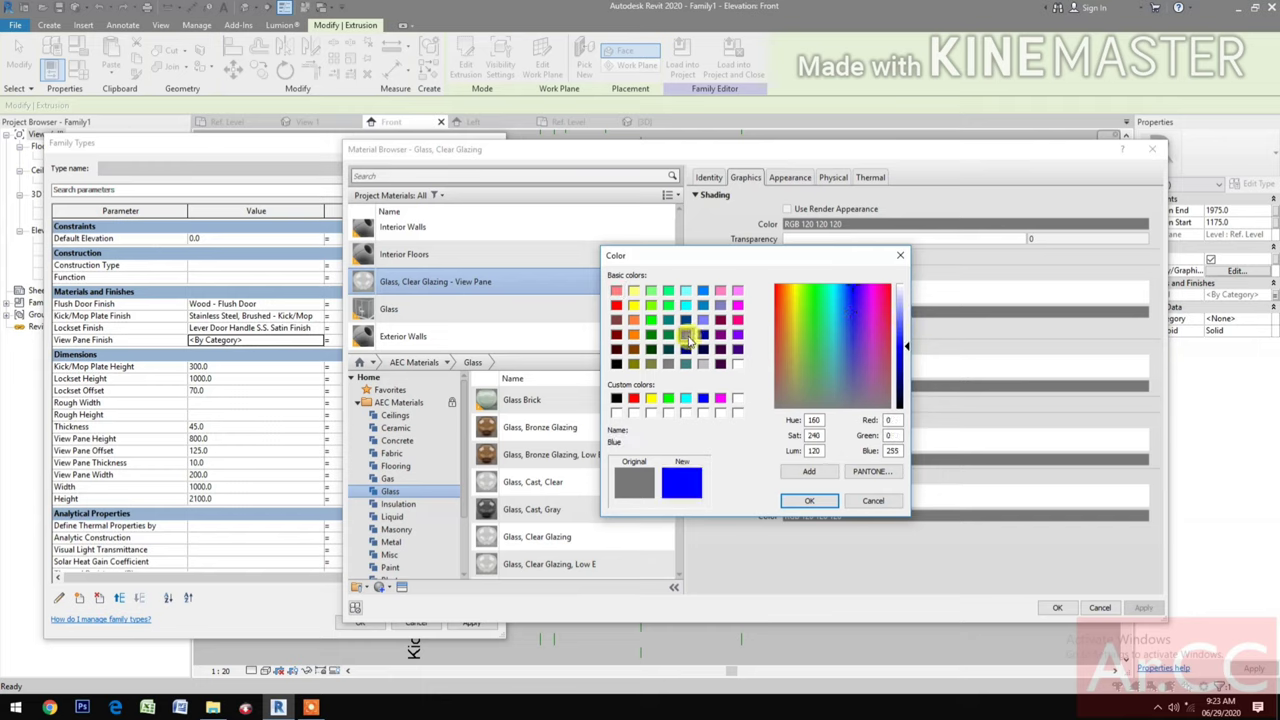
pyautogui.click(797, 501)
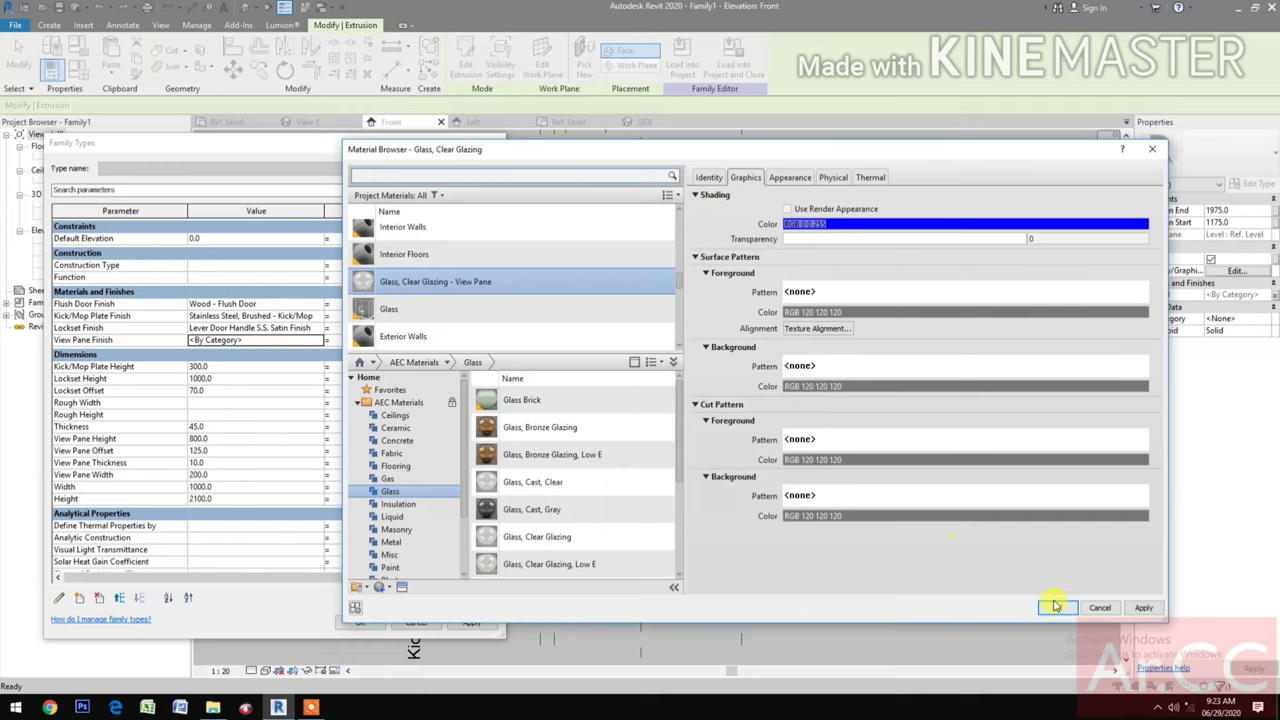
# - Leave Use Render Appearance unchecked and reconfirm the pure blue shading colour
pyautogui.click(788, 209)
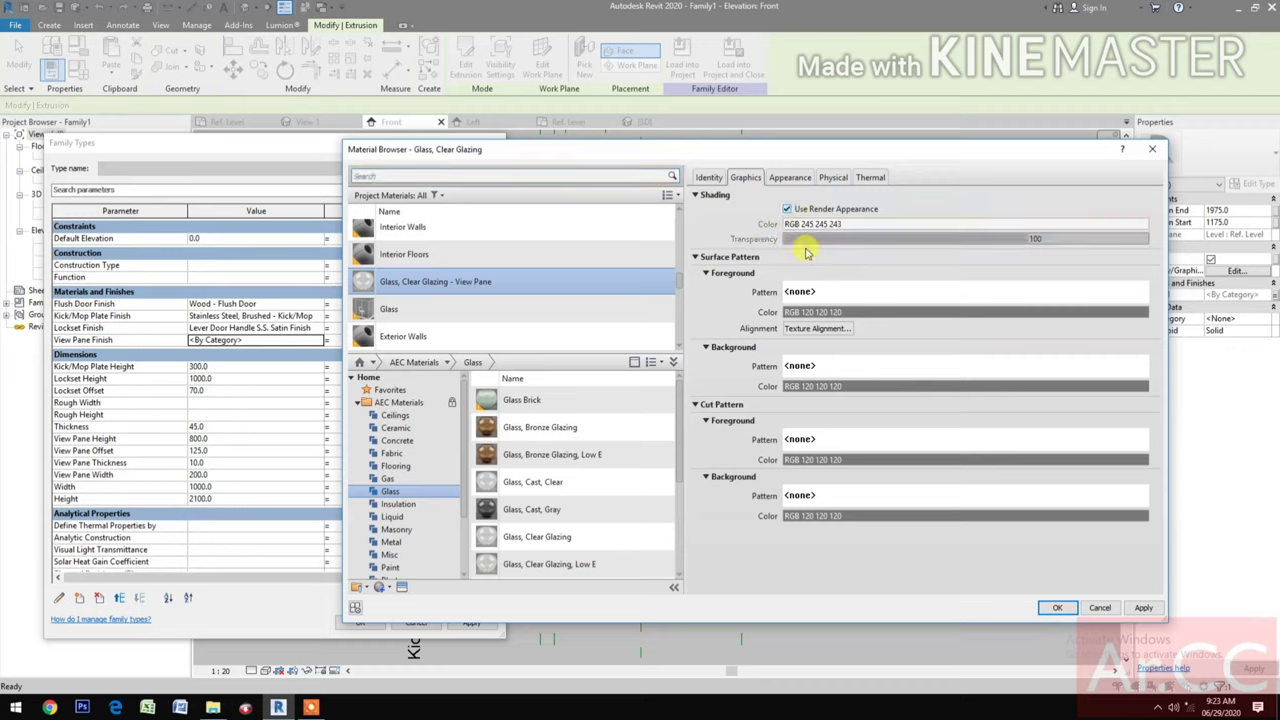
pyautogui.click(789, 211)
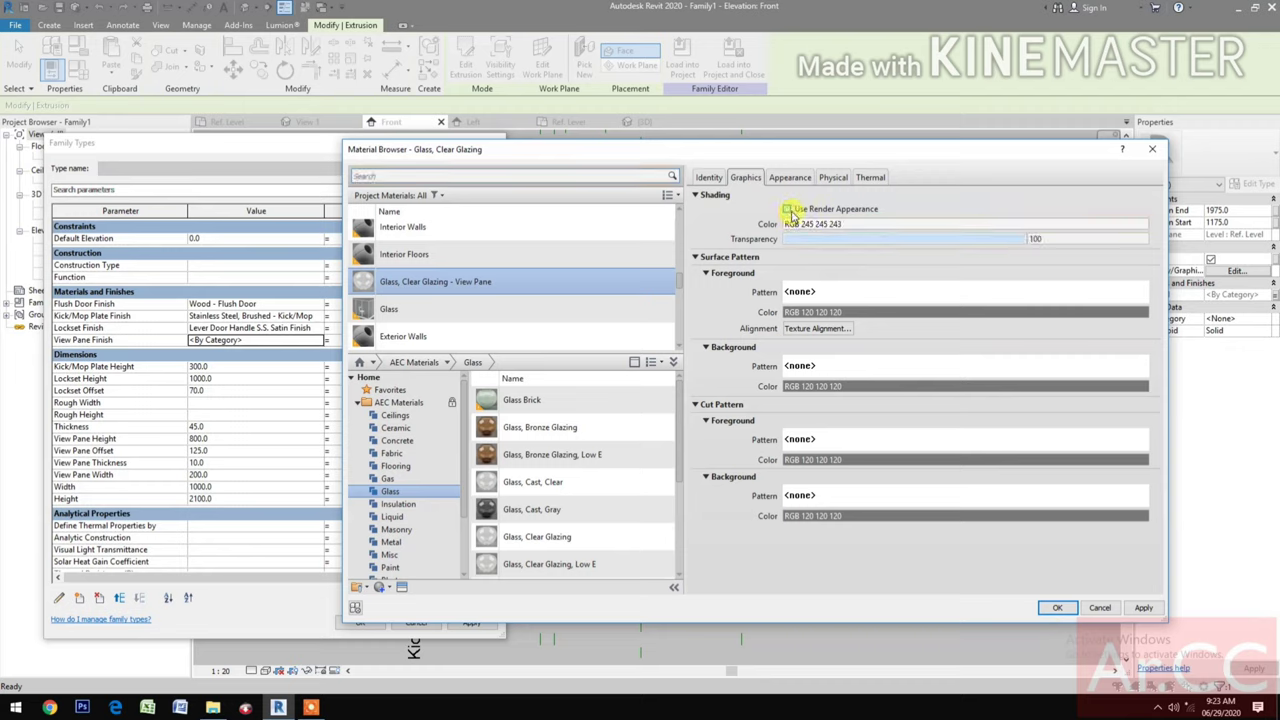
pyautogui.click(789, 210)
pyautogui.click(789, 210)
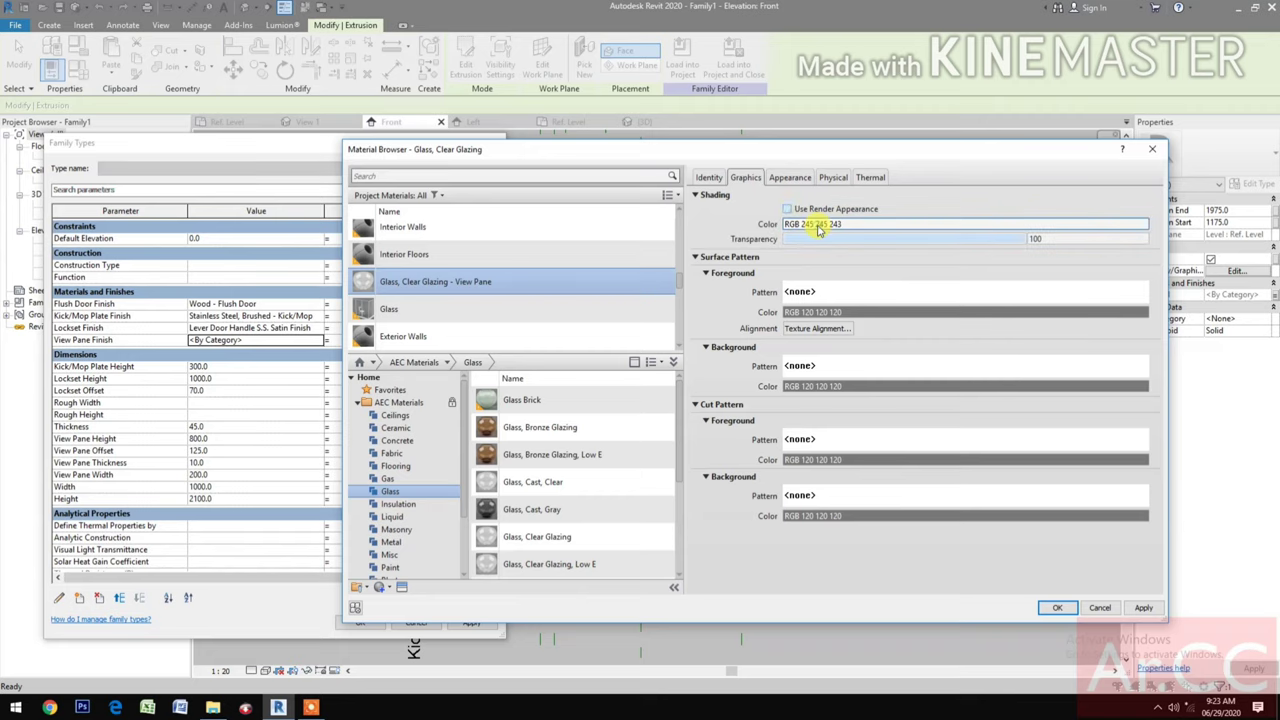
pyautogui.click(812, 224)
pyautogui.click(686, 335)
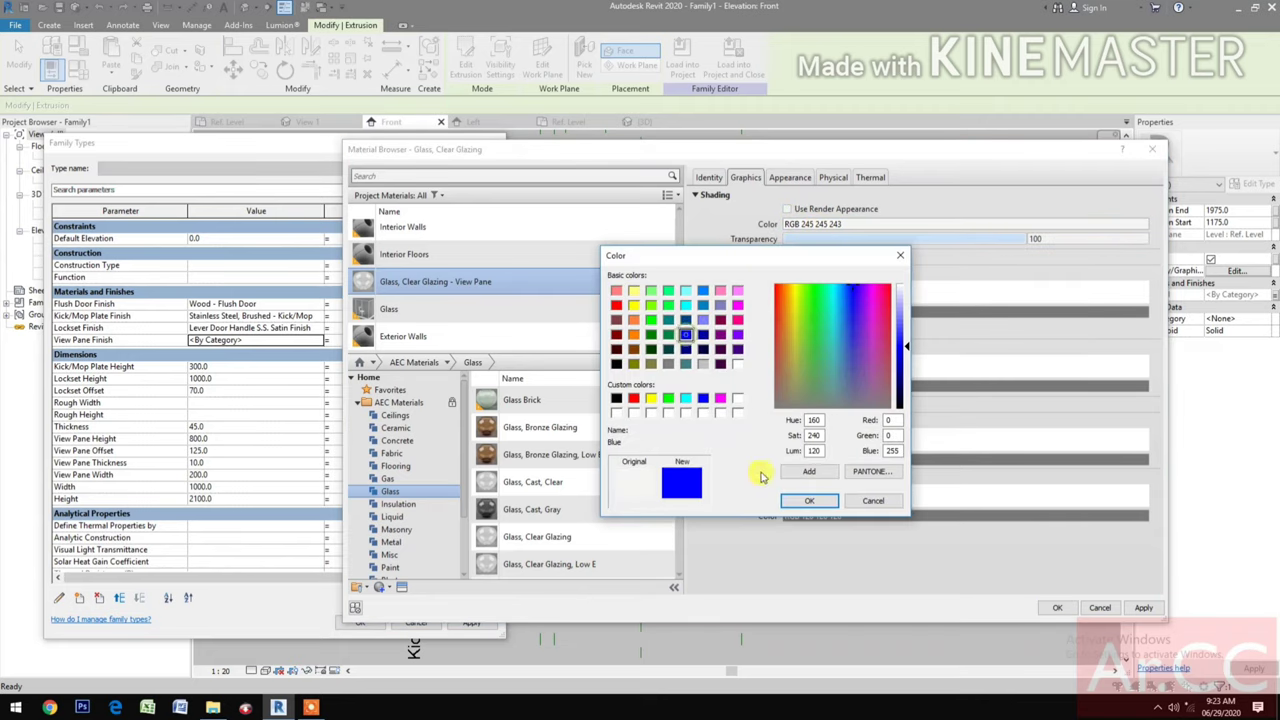
pyautogui.click(809, 500)
# - Assign the View Pane glass as View Pane Finish and apply it in Family Types
pyautogui.click(1048, 607)
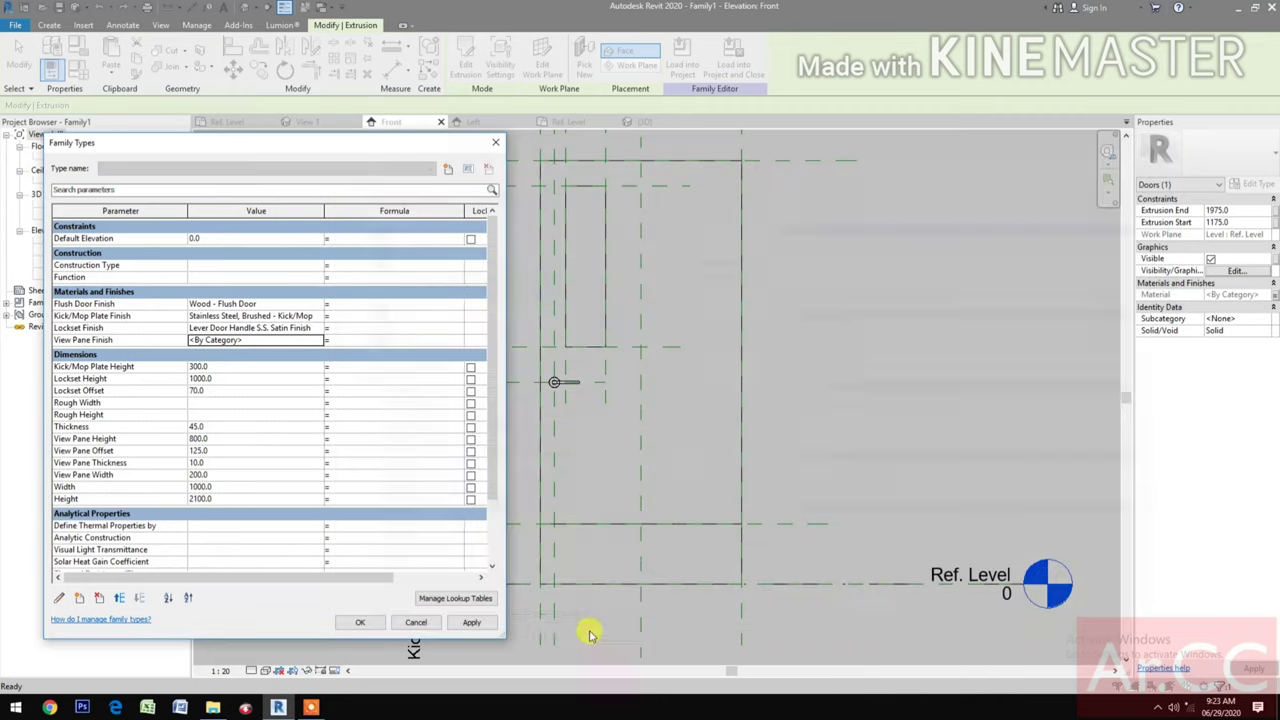
pyautogui.click(468, 623)
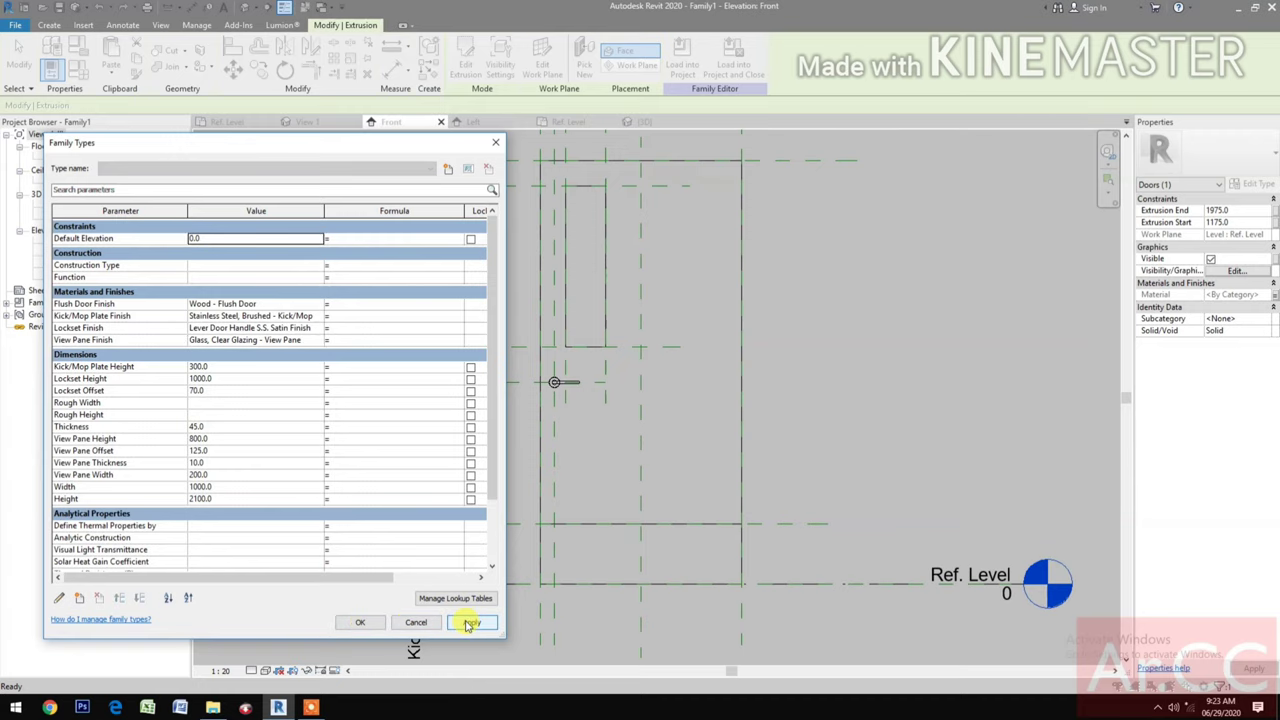
pyautogui.click(357, 623)
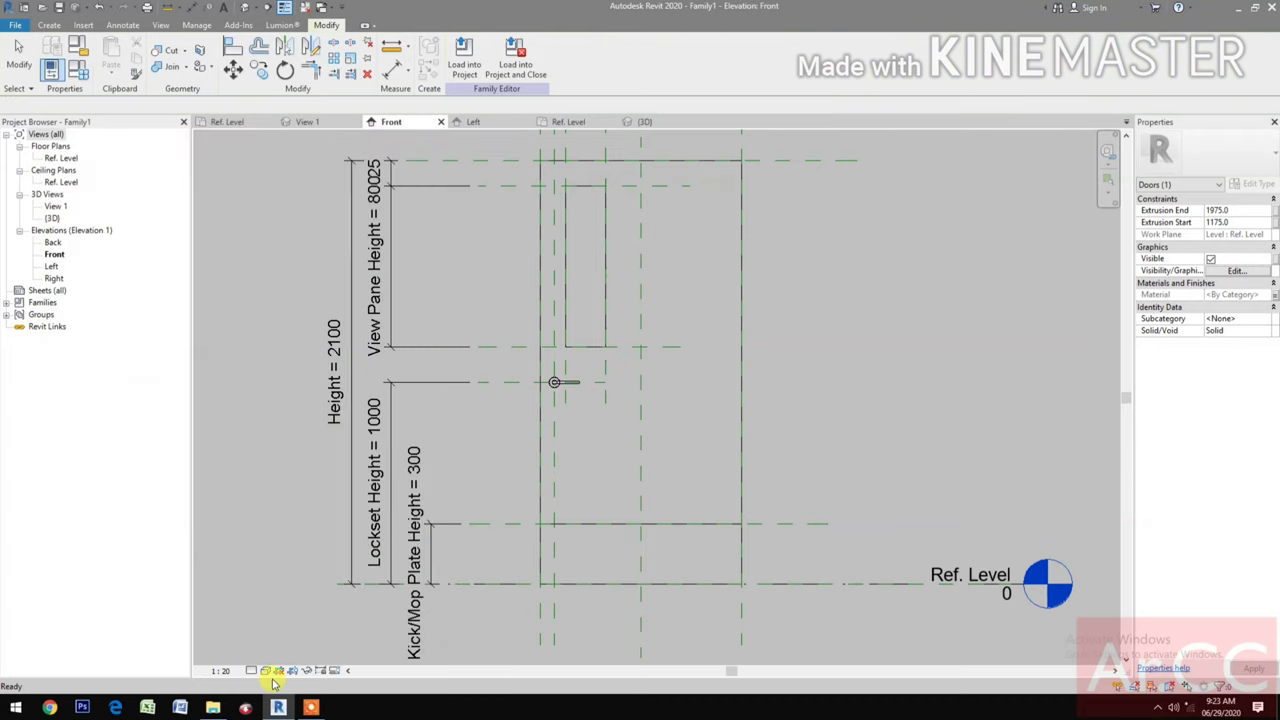
# - Change the elevation's visual style to Shaded, then to Realistic
pyautogui.click(265, 670)
pyautogui.click(277, 616)
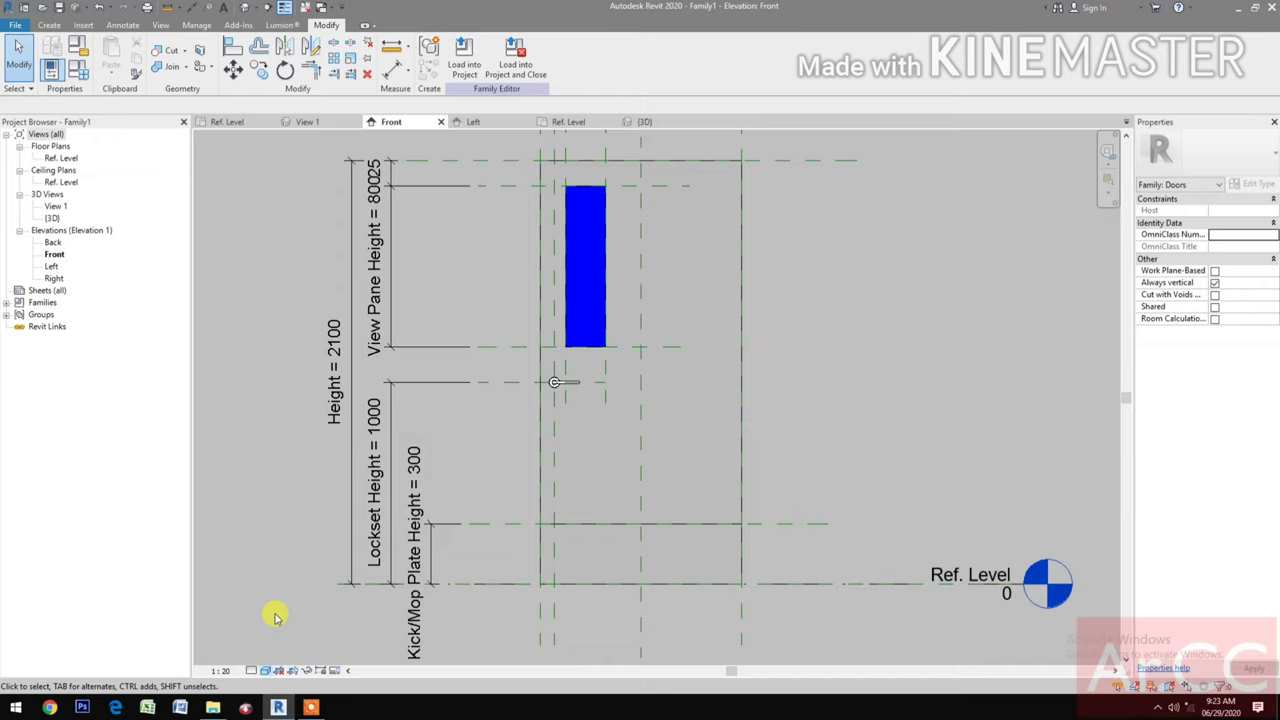
pyautogui.click(266, 670)
pyautogui.click(279, 645)
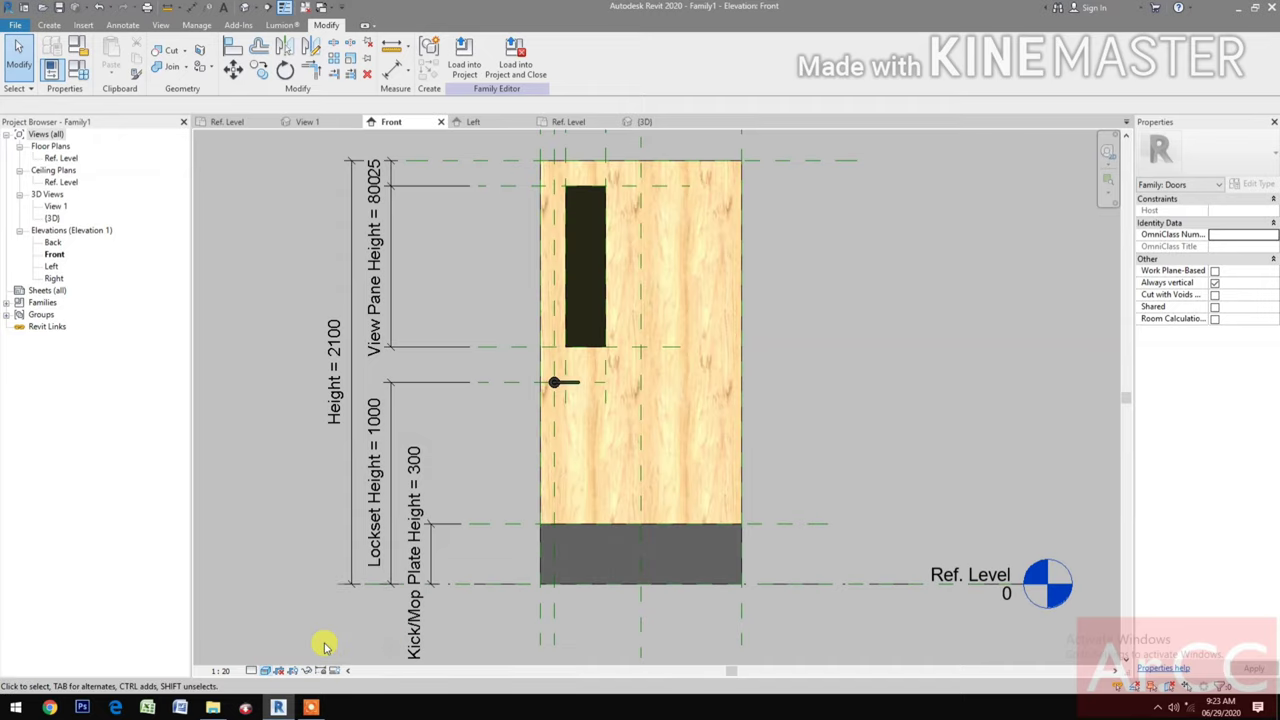
# - Orbit the {3D} door view around its front and opposite corners
pyautogui.click(648, 122)
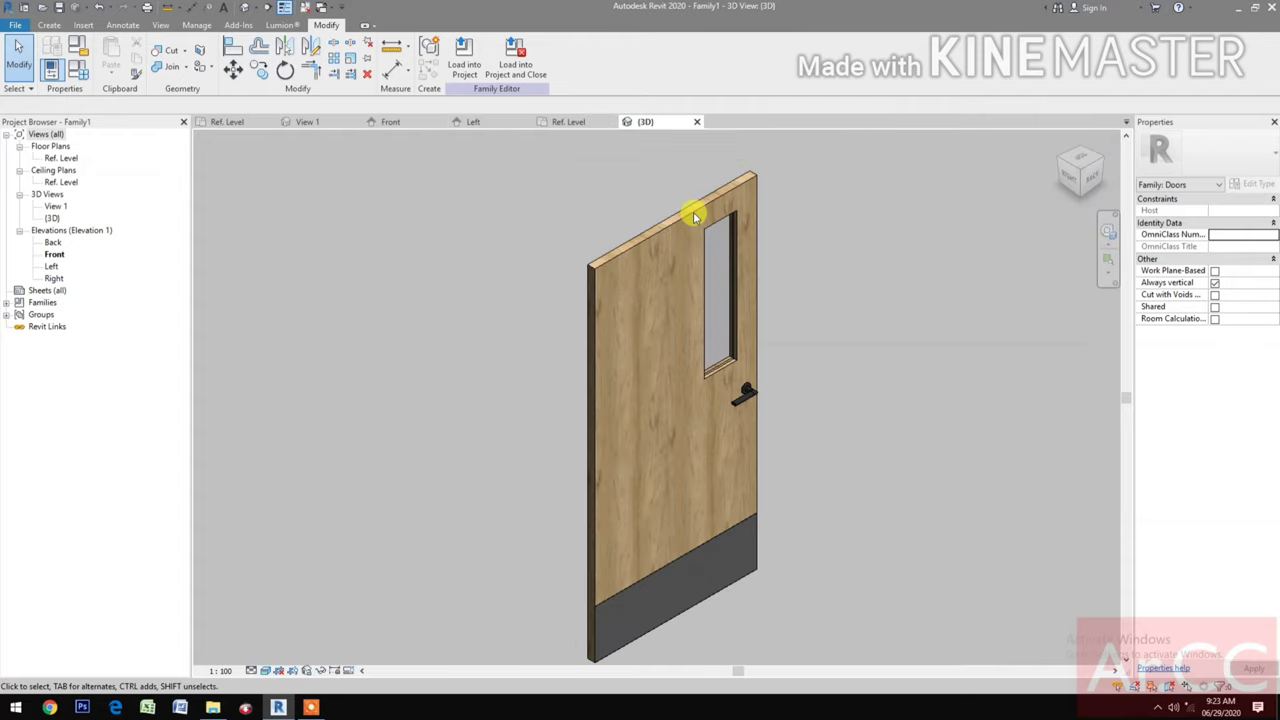
pyautogui.click(1106, 161)
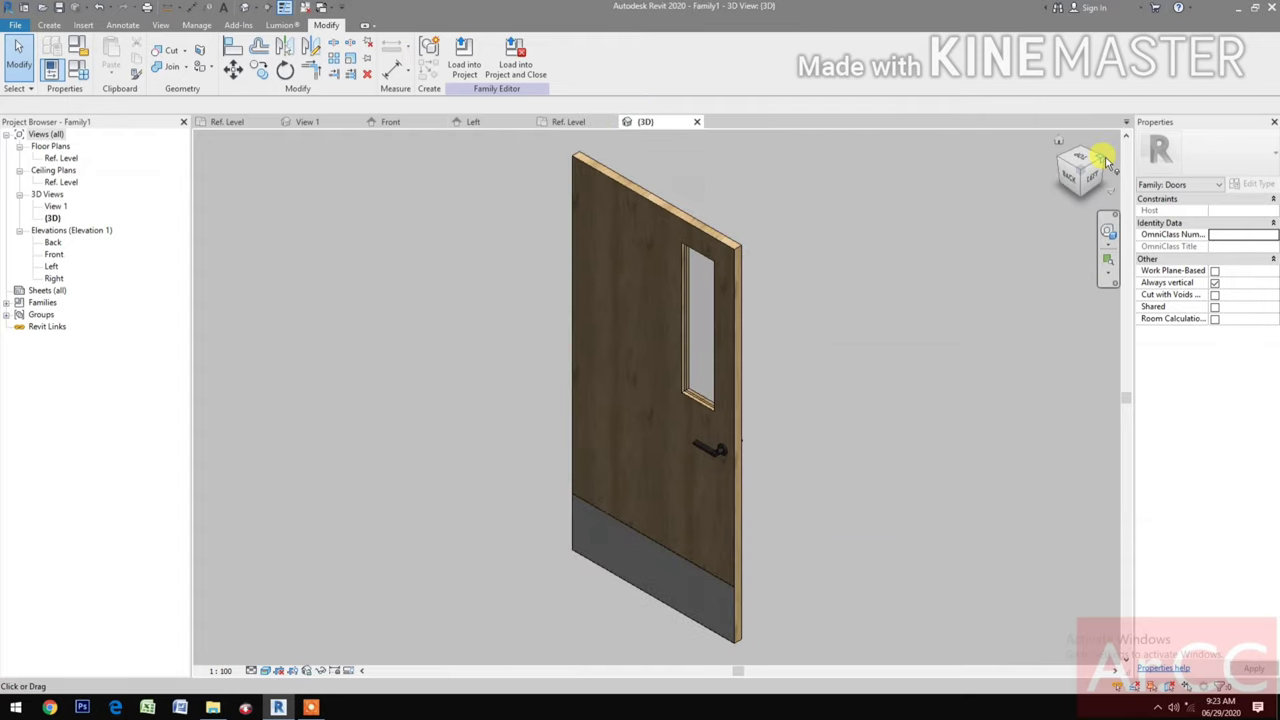
pyautogui.click(1105, 157)
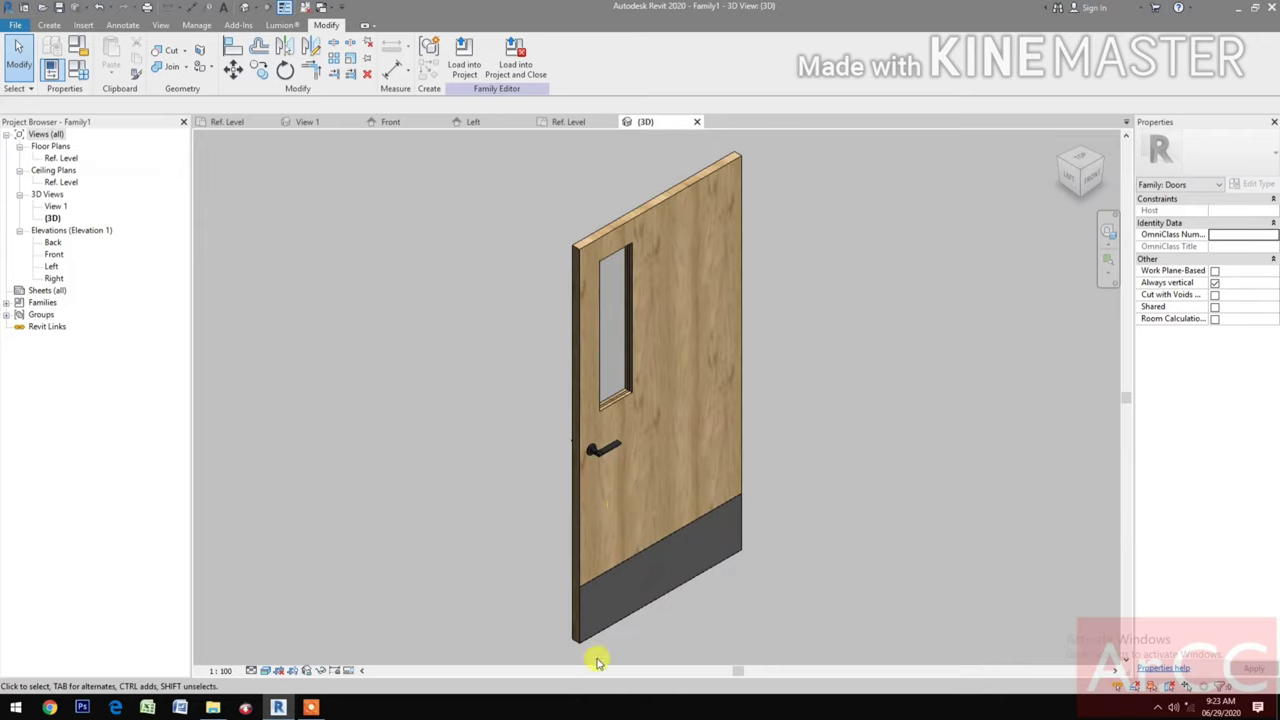
pyautogui.click(1101, 164)
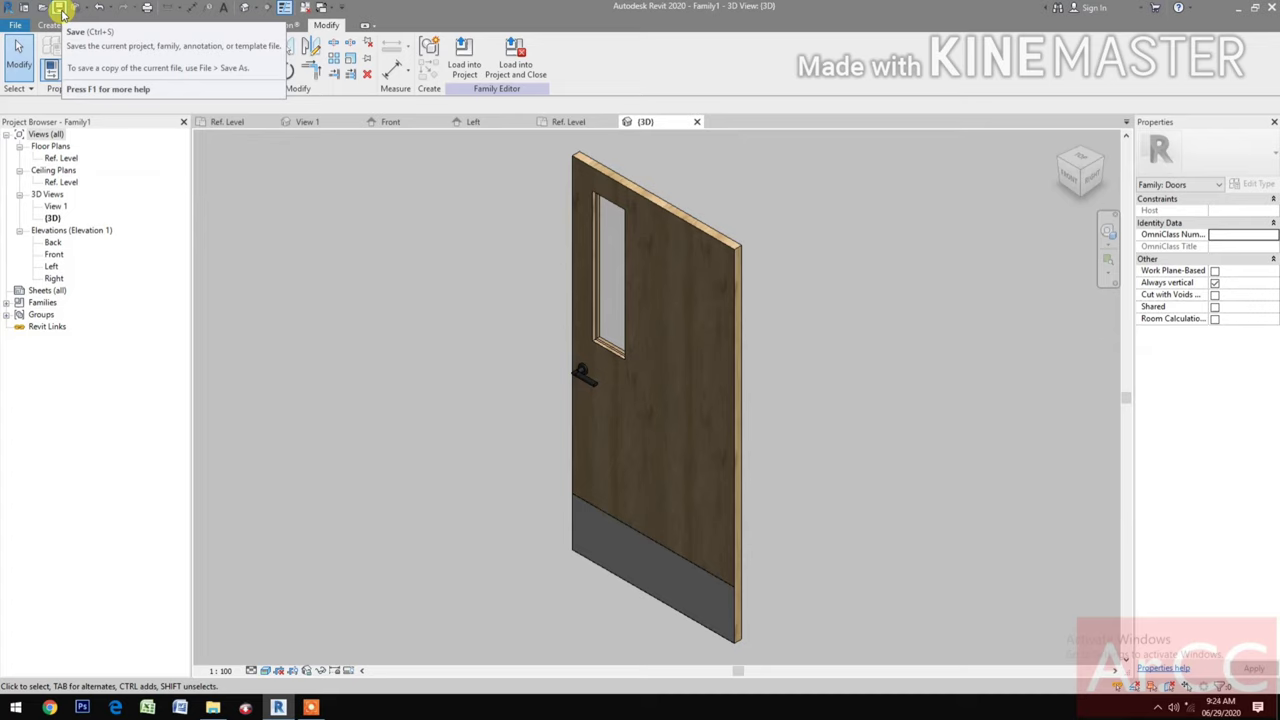
# - Save As to the Desktop under the file name Flush View Door Panel
pyautogui.click(60, 10)
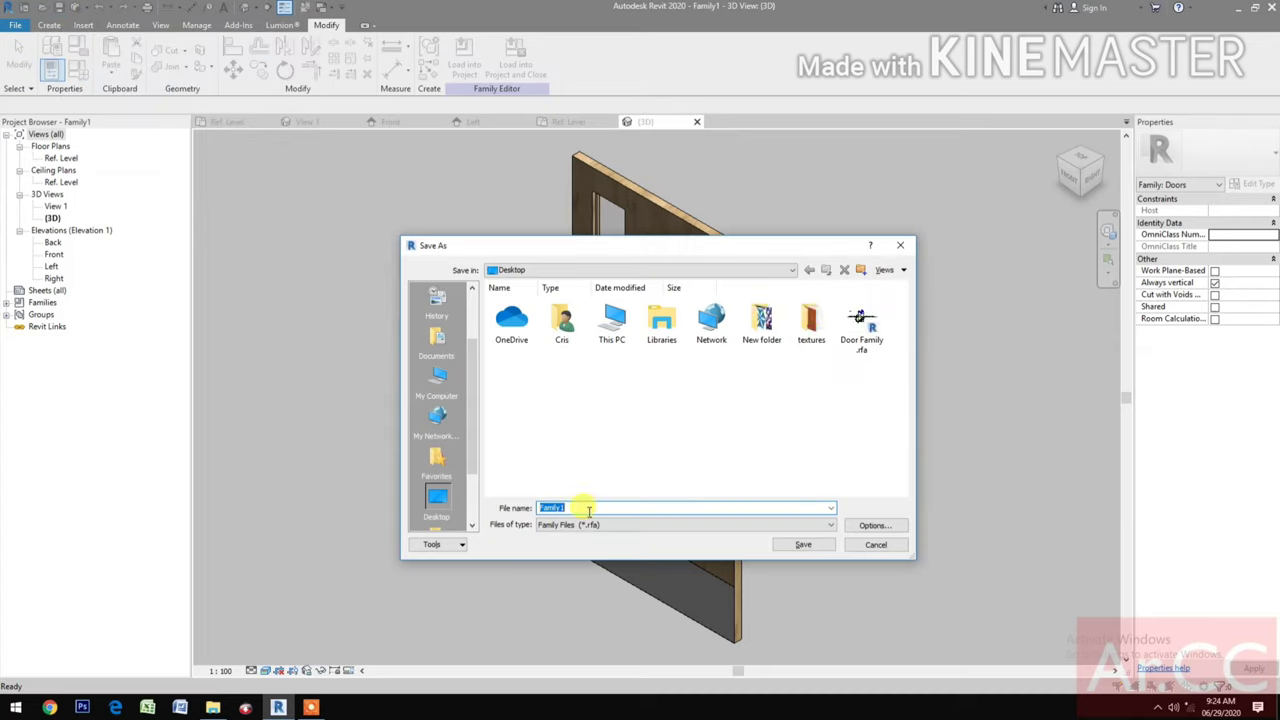
pyautogui.write('Flush View Door Panel')
pyautogui.click(808, 549)
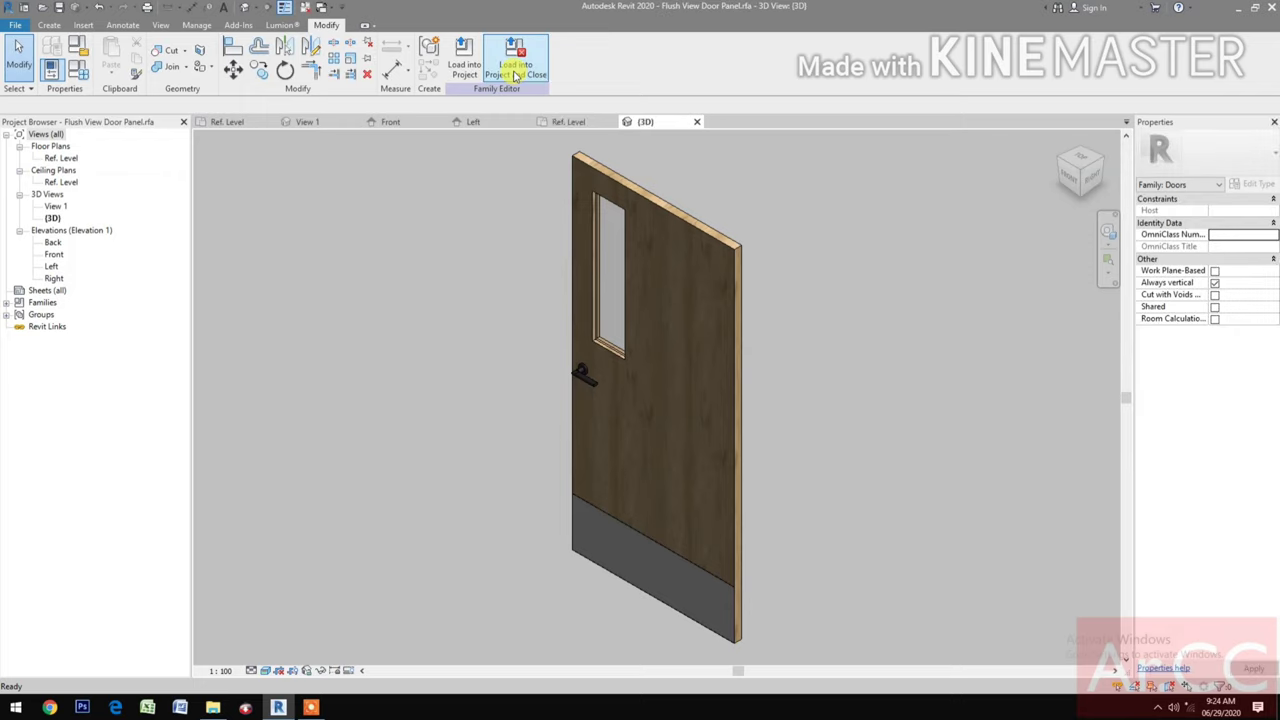
# - Load the panel into Door Family and place one instance in the Ref. Level plan
pyautogui.click(514, 75)
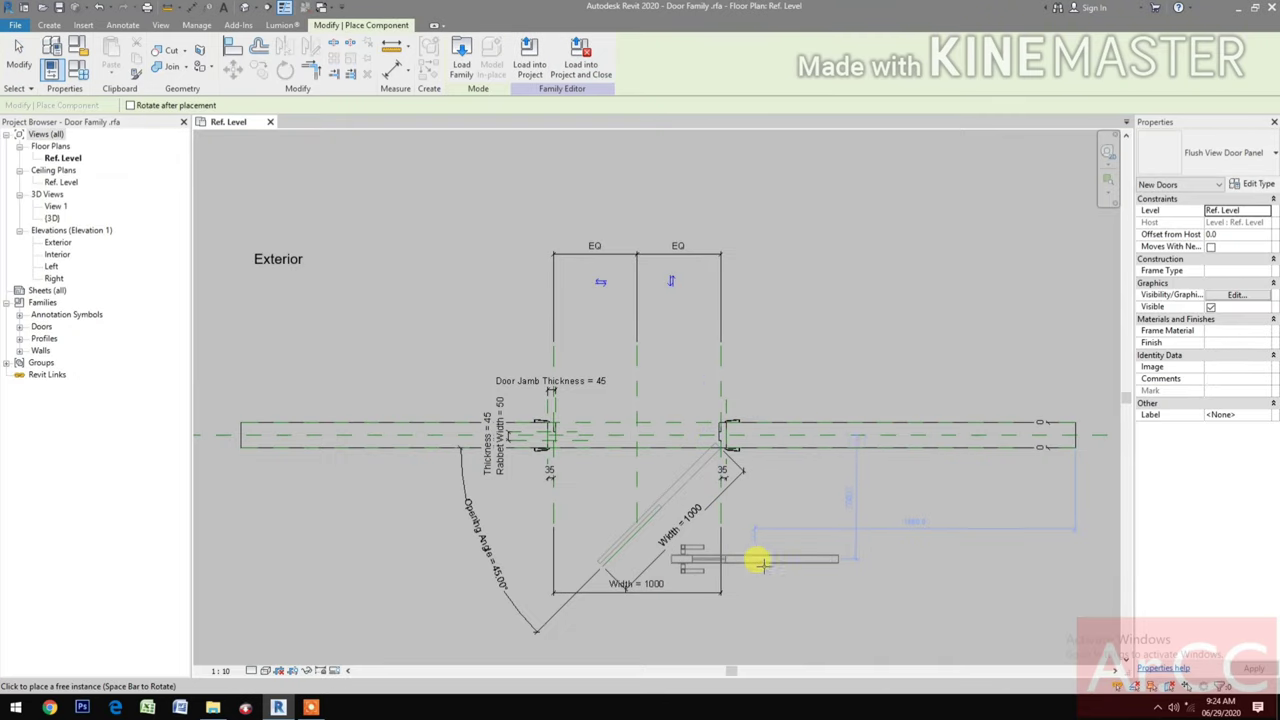
pyautogui.click(758, 560)
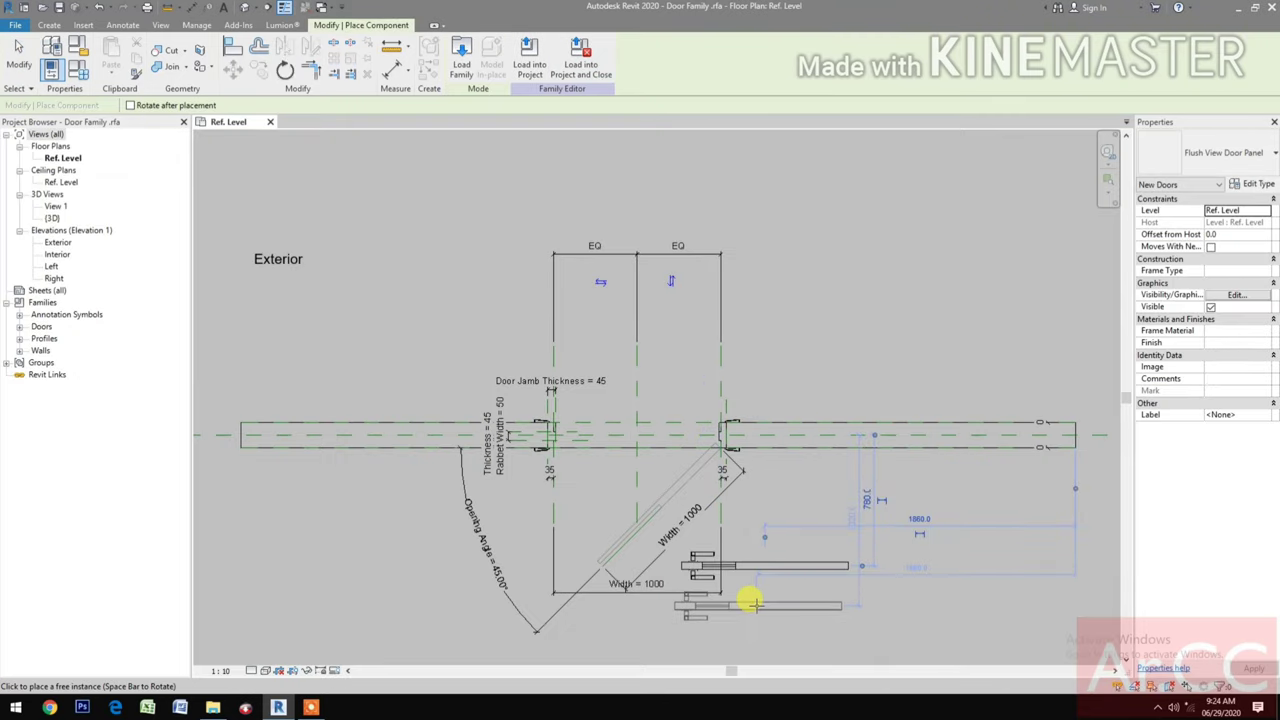
pyautogui.moveTo(743, 594); pyautogui.dragTo(700, 566, button='middle')
pyautogui.press('Escape')
pyautogui.press('Escape')
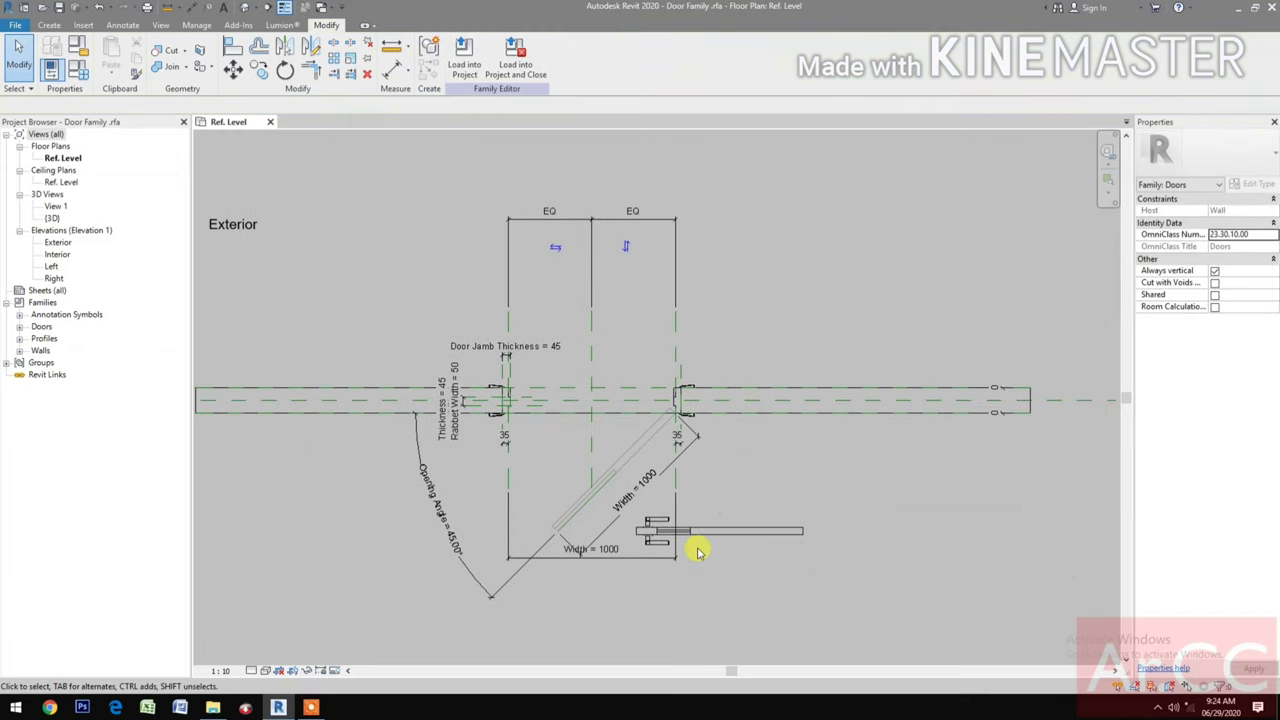
# - Align the placed panel to the diagonal 45° swing reference line
pyautogui.click(232, 47)
pyautogui.scroll(5, 605, 490)
pyautogui.scroll(2, 613, 460)
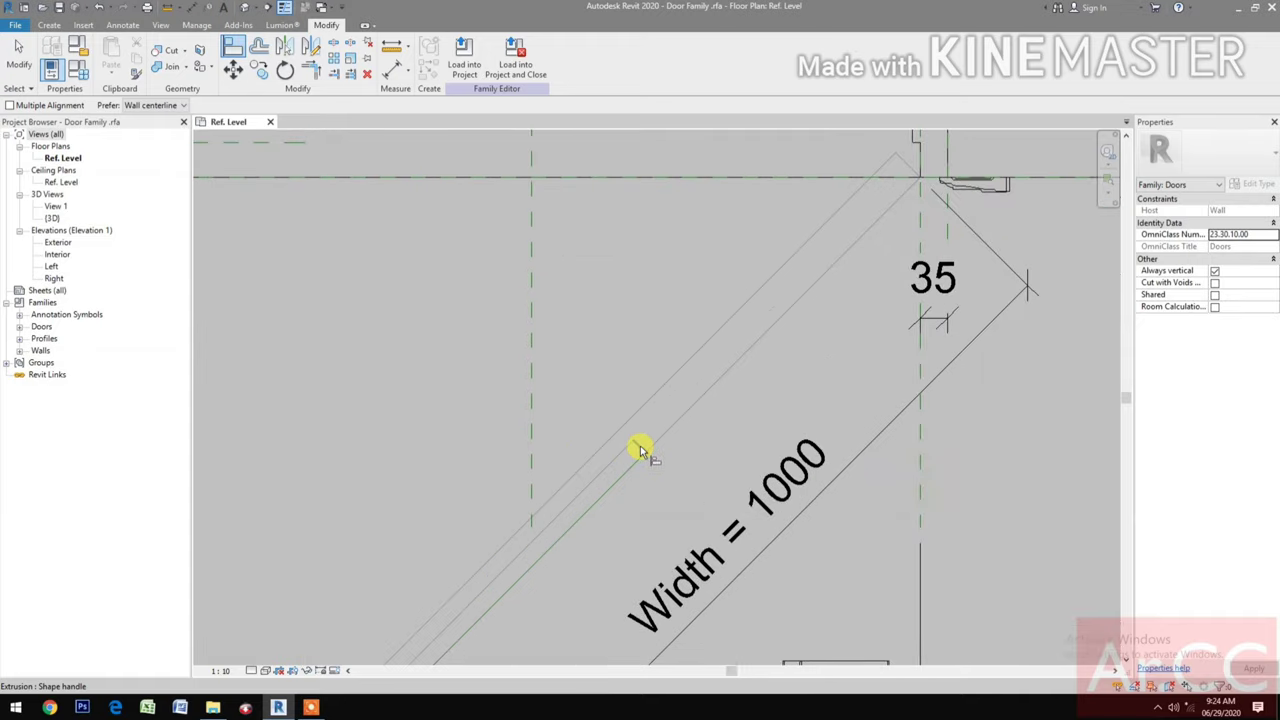
pyautogui.scroll(-4, 640, 450)
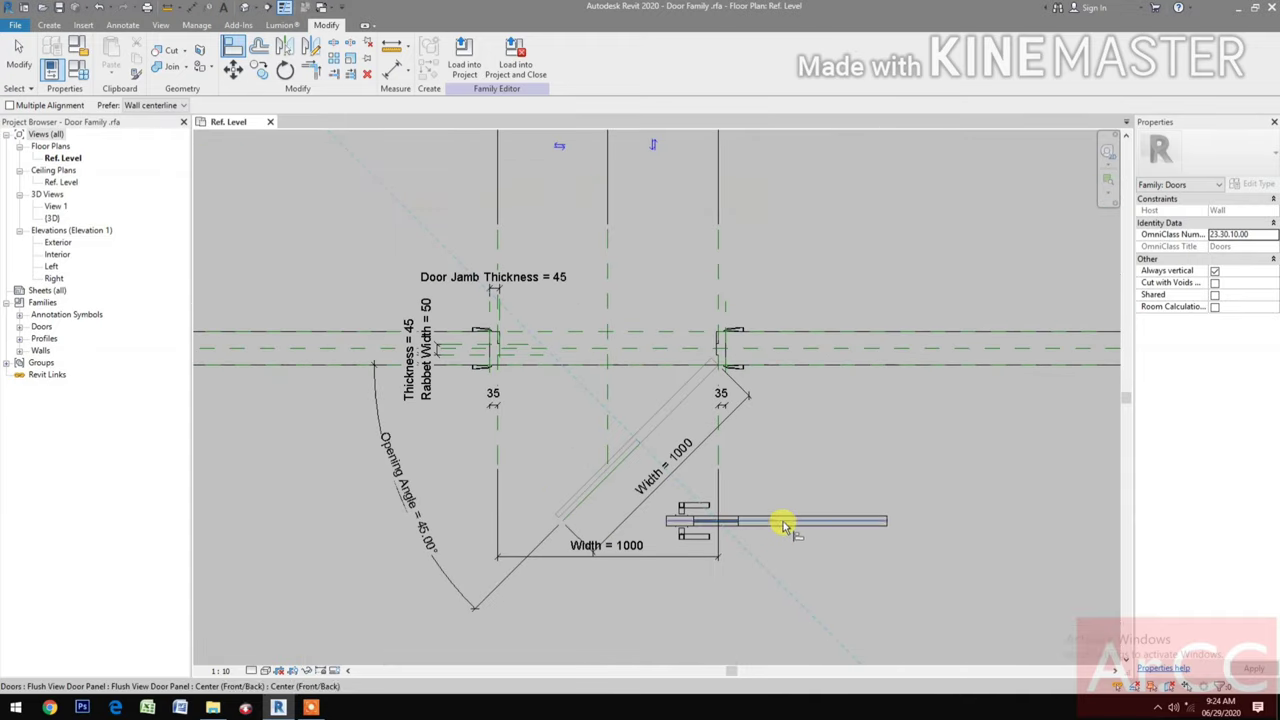
pyautogui.click(779, 527)
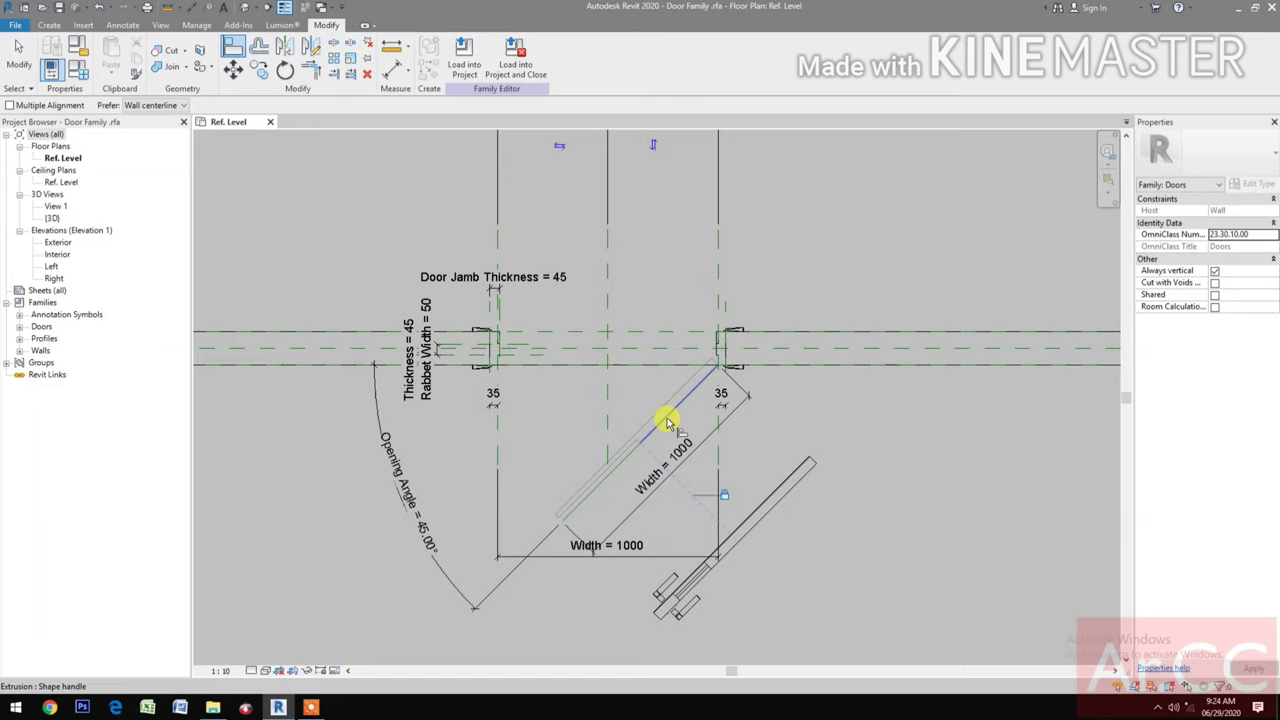
pyautogui.scroll(3, 615, 481)
pyautogui.click(622, 454)
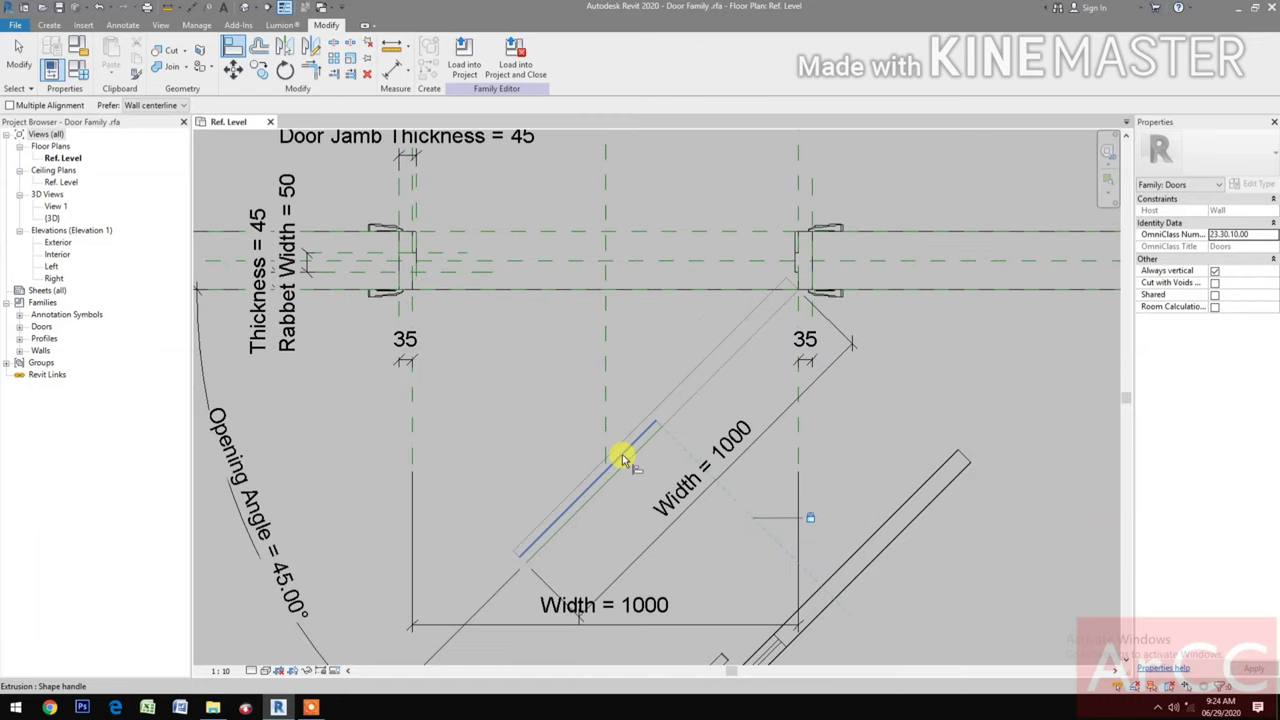
pyautogui.scroll(-1, 622, 454)
pyautogui.scroll(-1, 662, 432)
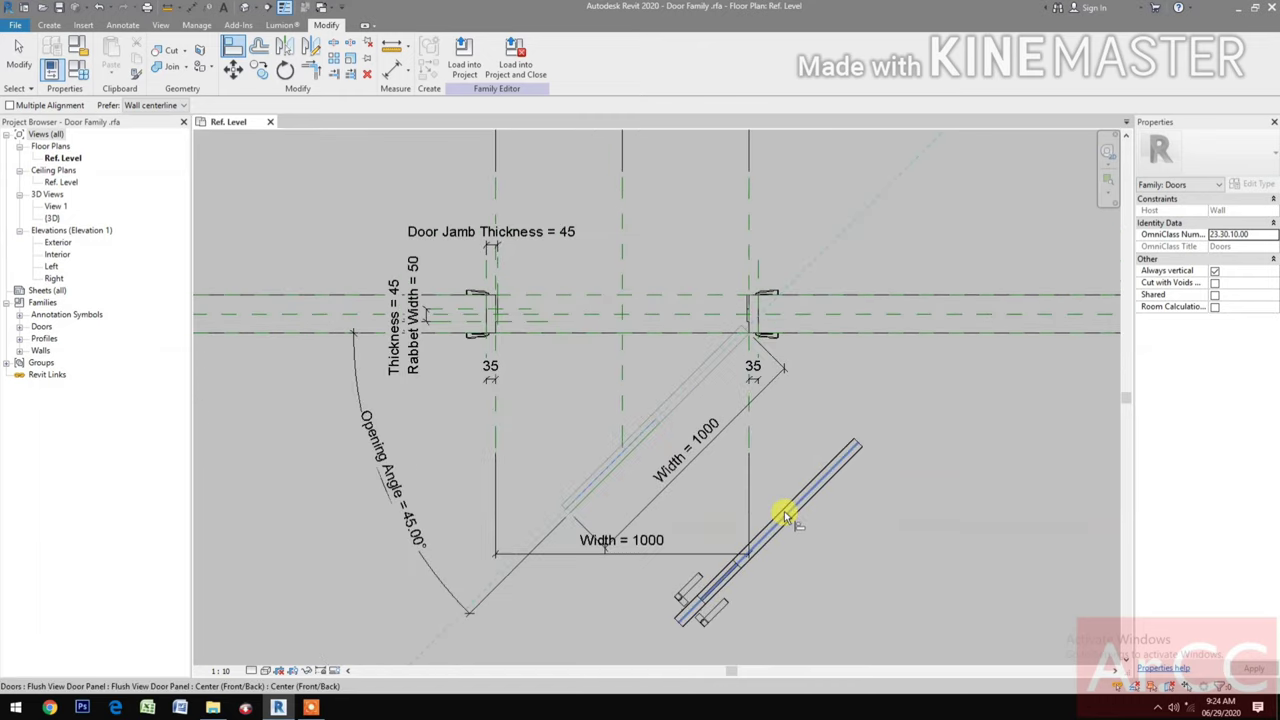
pyautogui.click(785, 515)
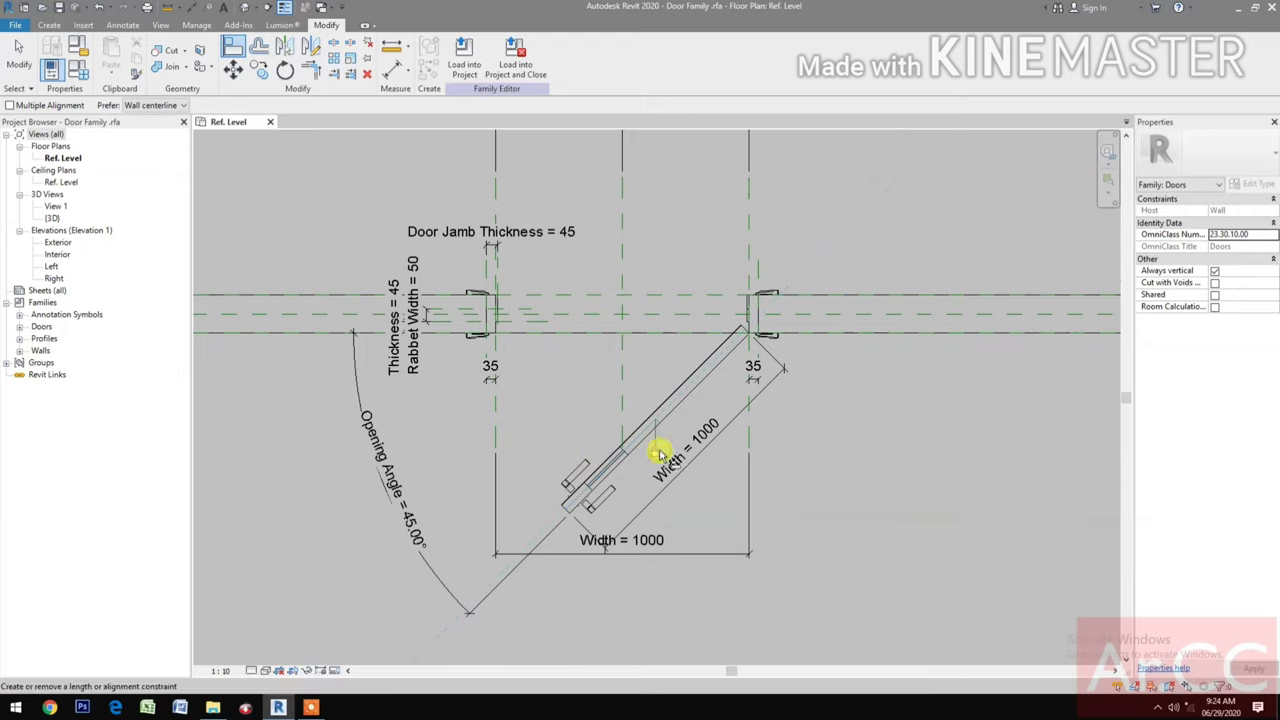
pyautogui.press('Escape')
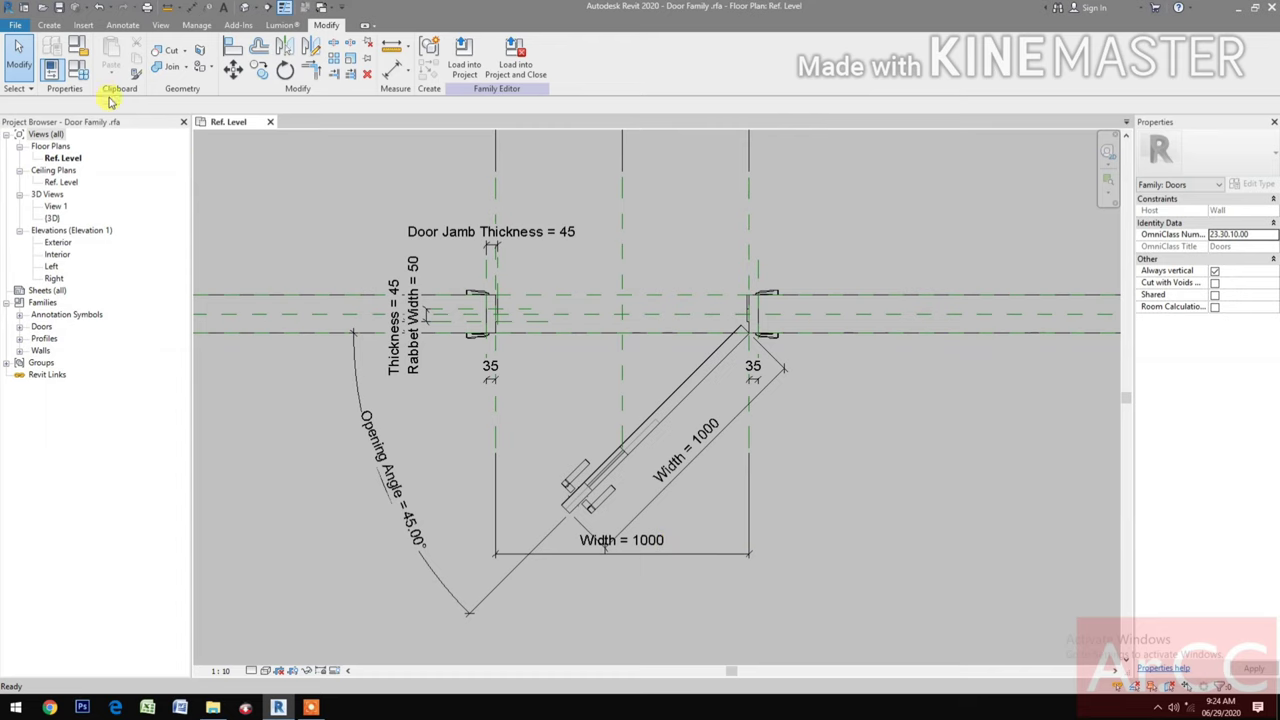
pyautogui.click(78, 72)
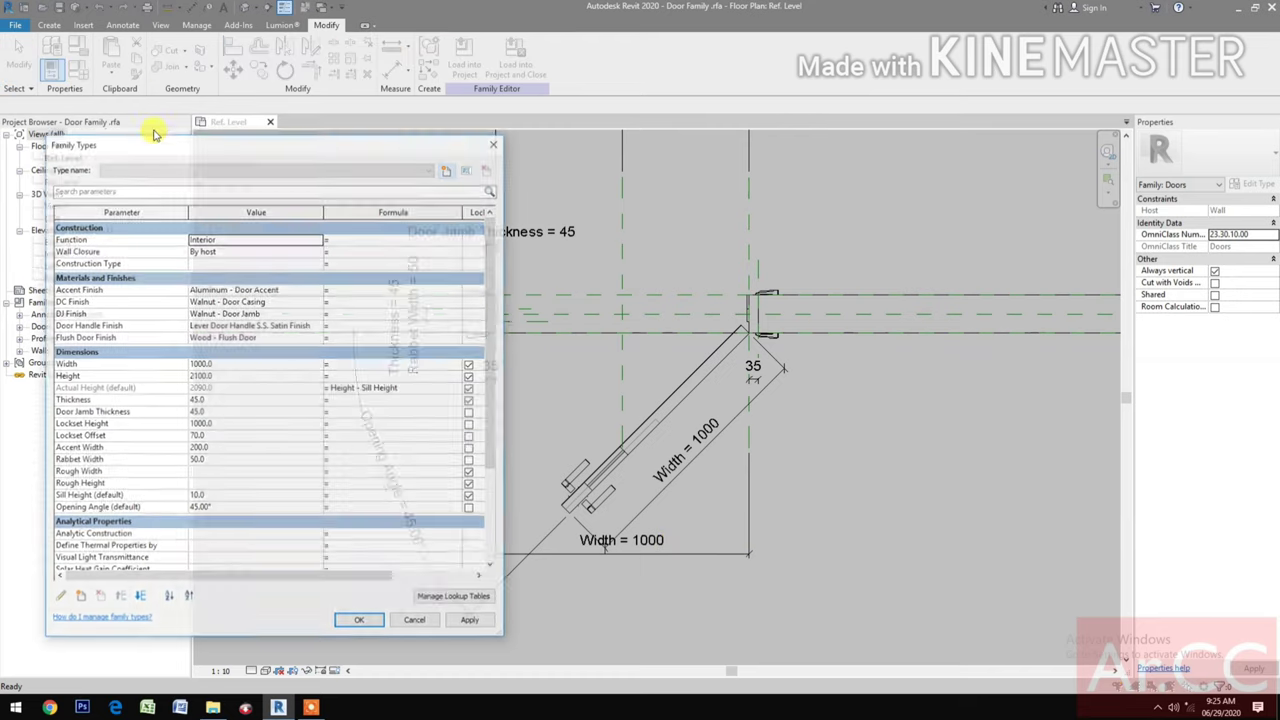
pyautogui.click(241, 508)
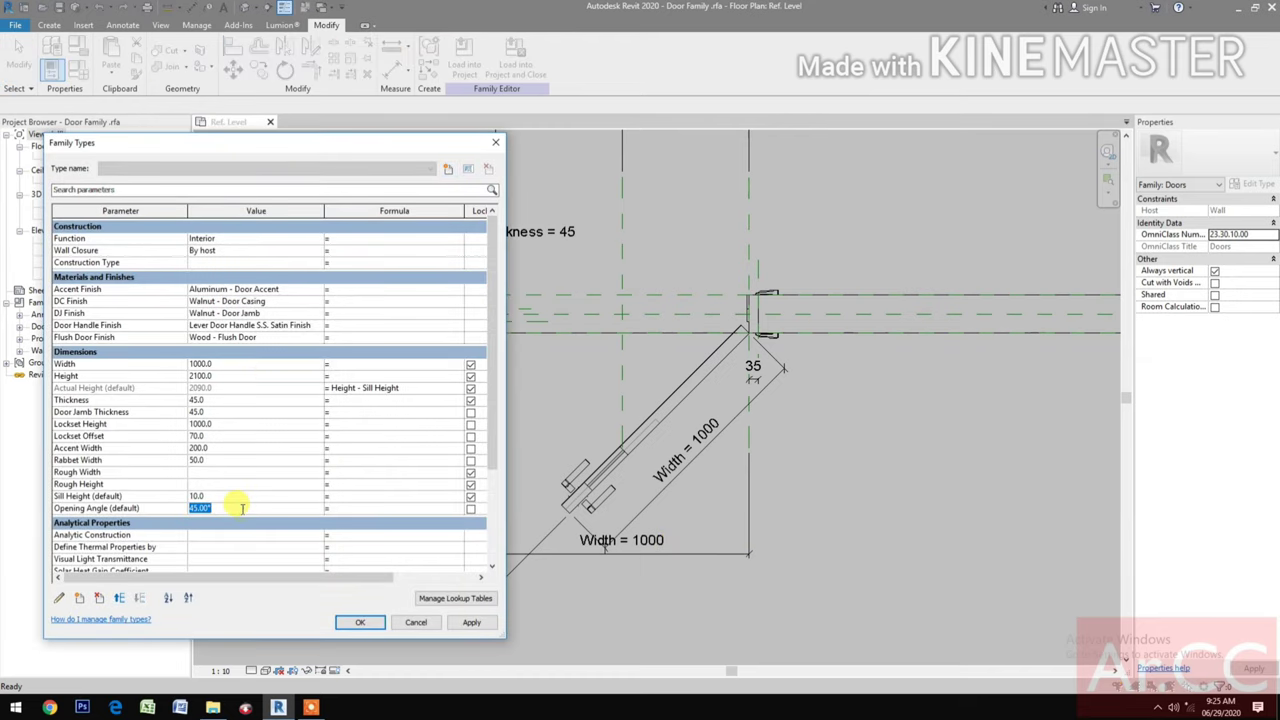
pyautogui.write('60')
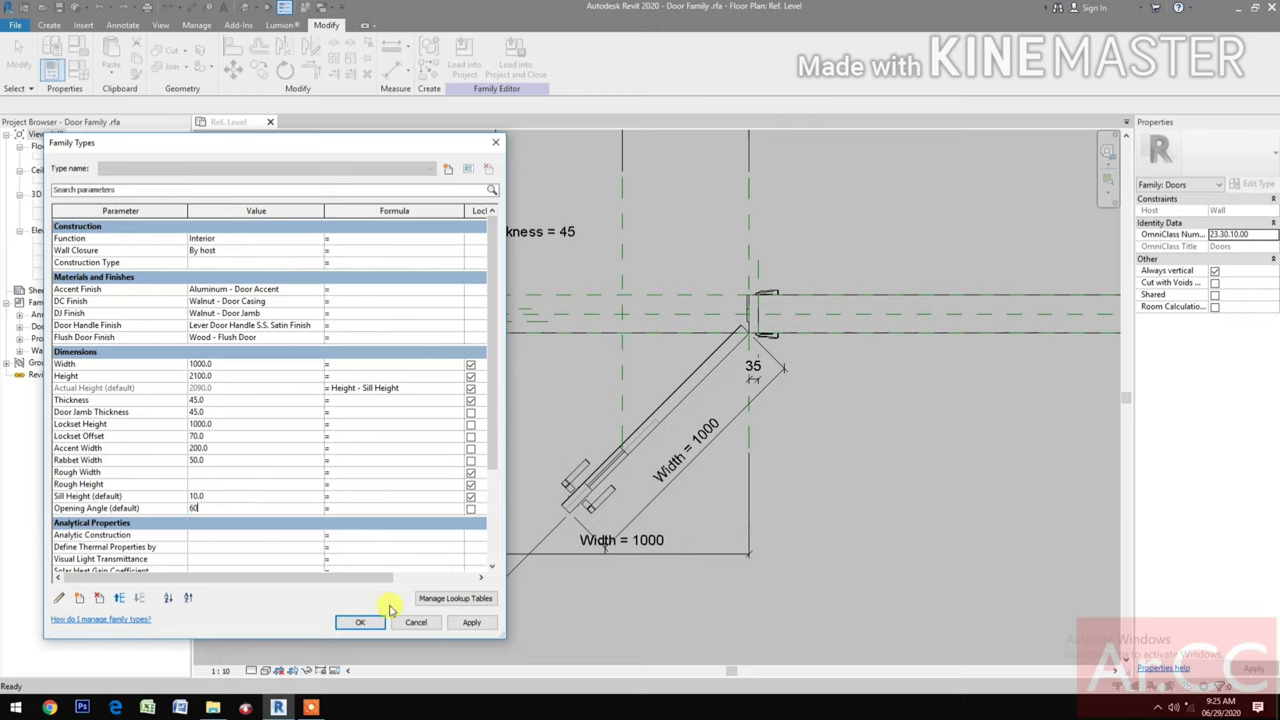
pyautogui.click(471, 622)
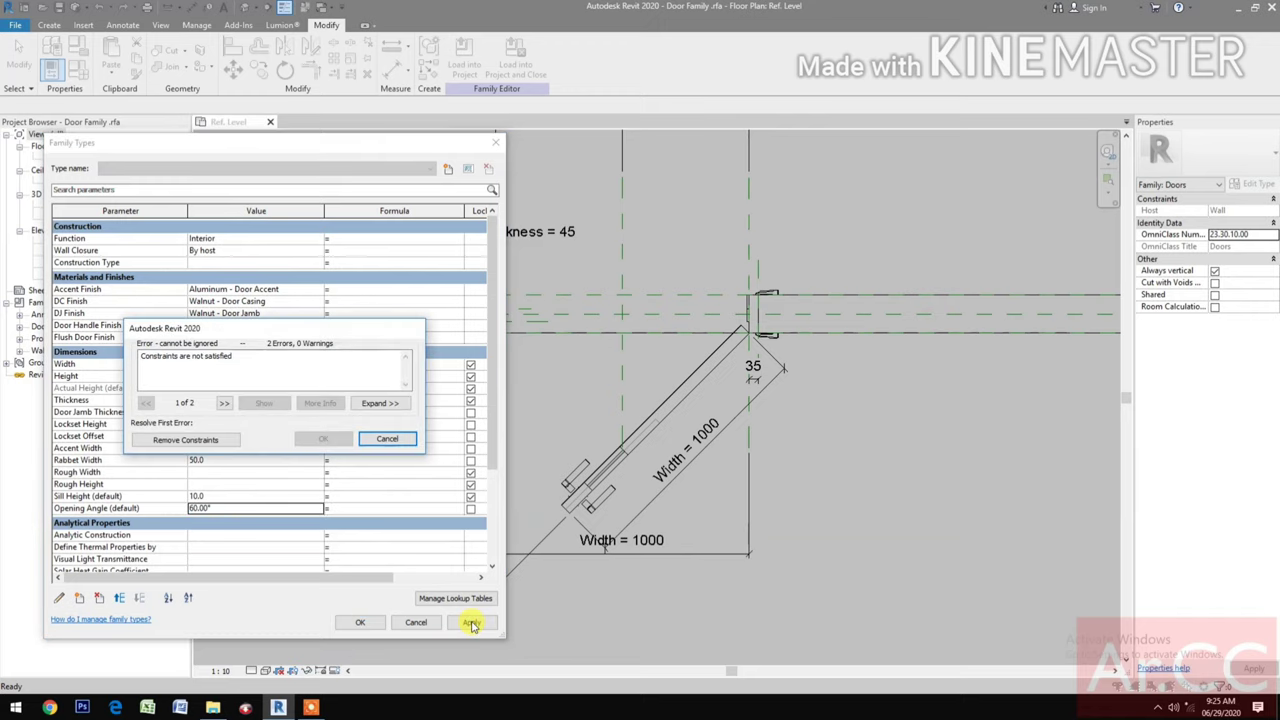
pyautogui.click(387, 440)
pyautogui.click(412, 622)
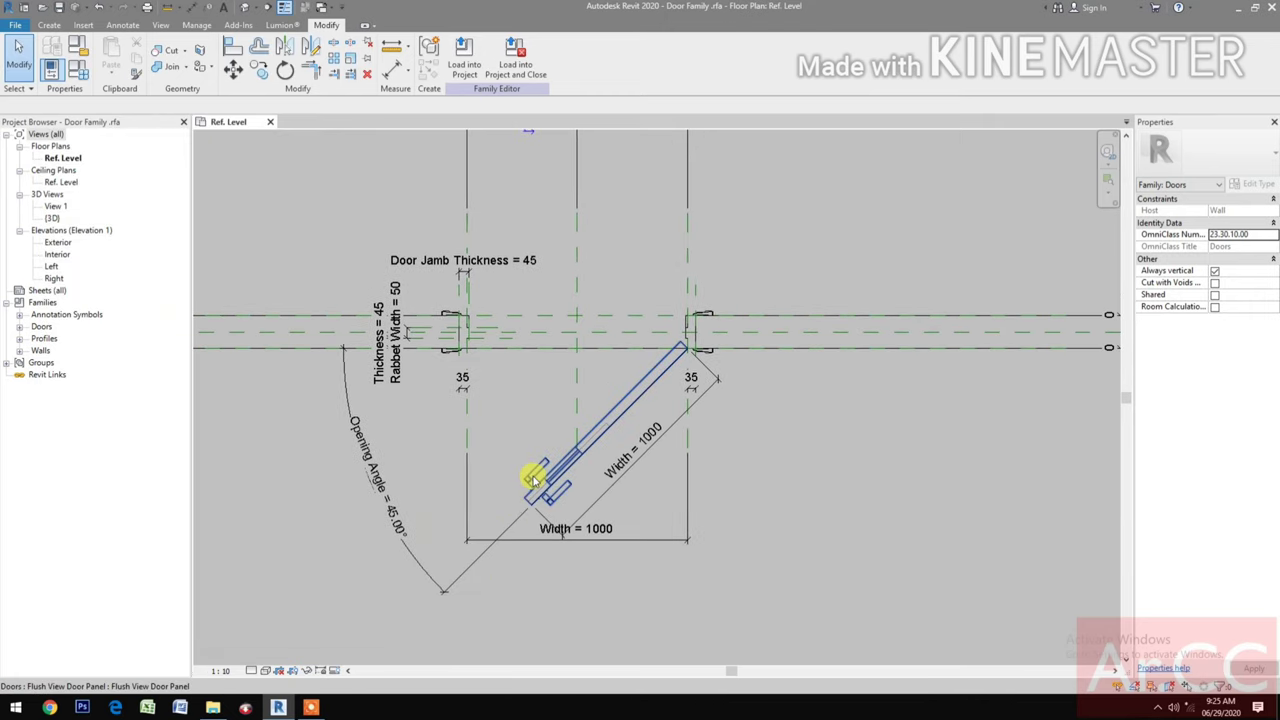
# - Edit Flush View Door Panel from the Project Browser's Families > Doors list
pyautogui.click(535, 480)
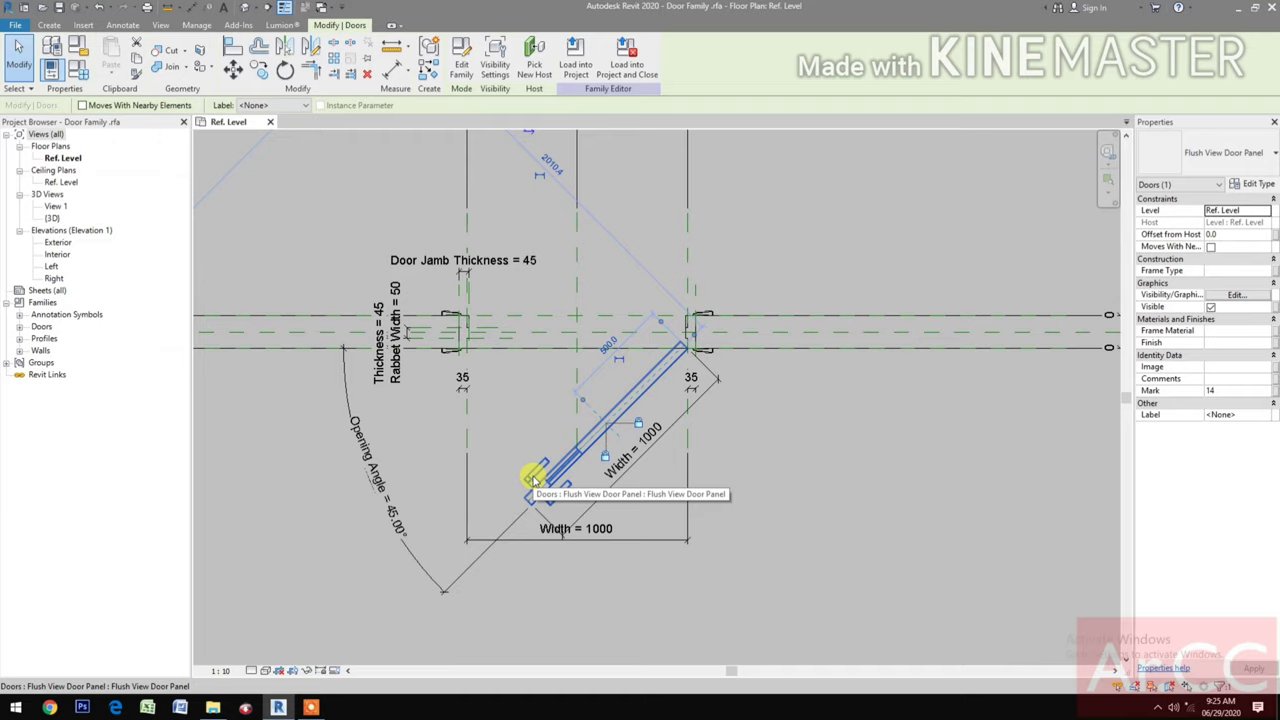
pyautogui.press('Escape')
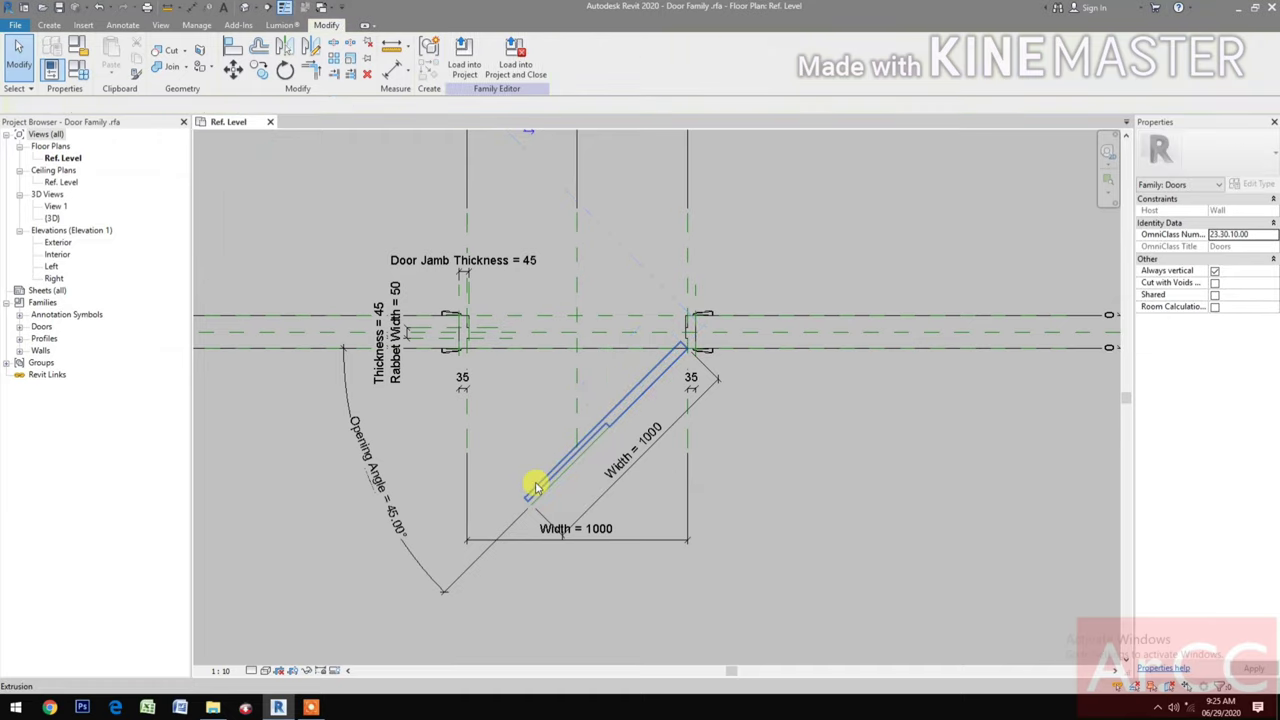
pyautogui.click(19, 327)
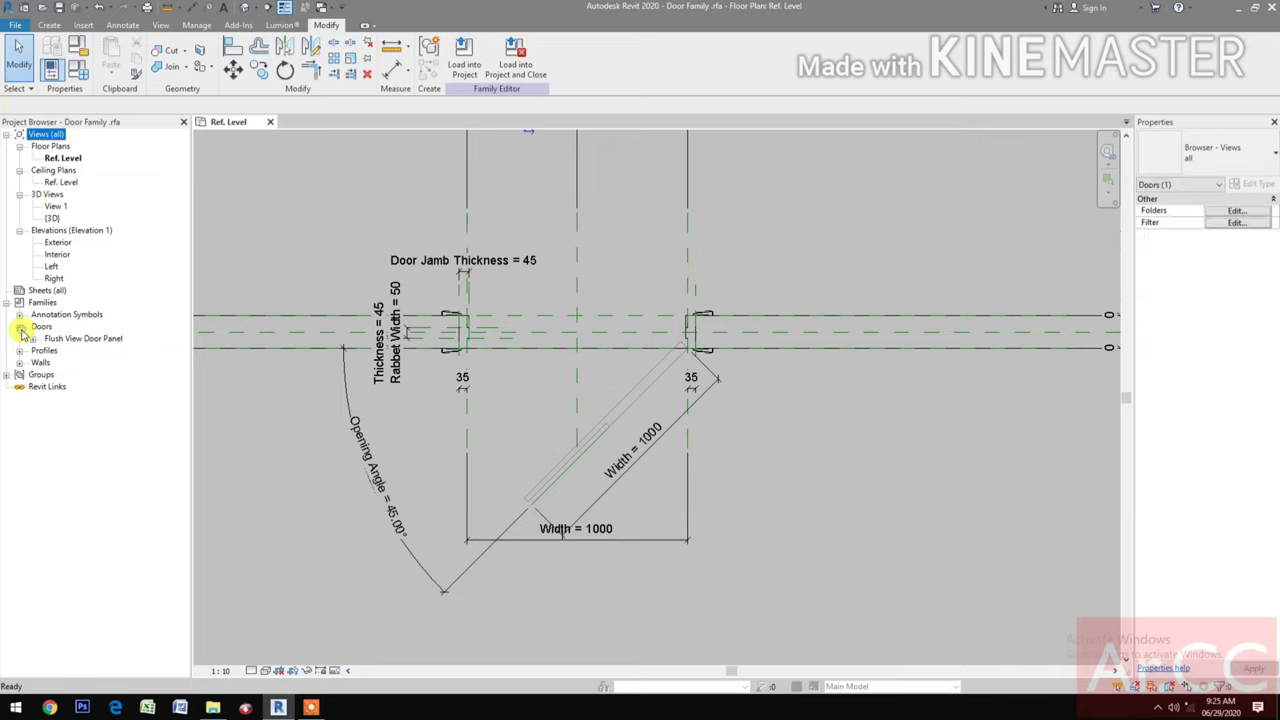
pyautogui.click(73, 340)
pyautogui.rightClick(73, 342)
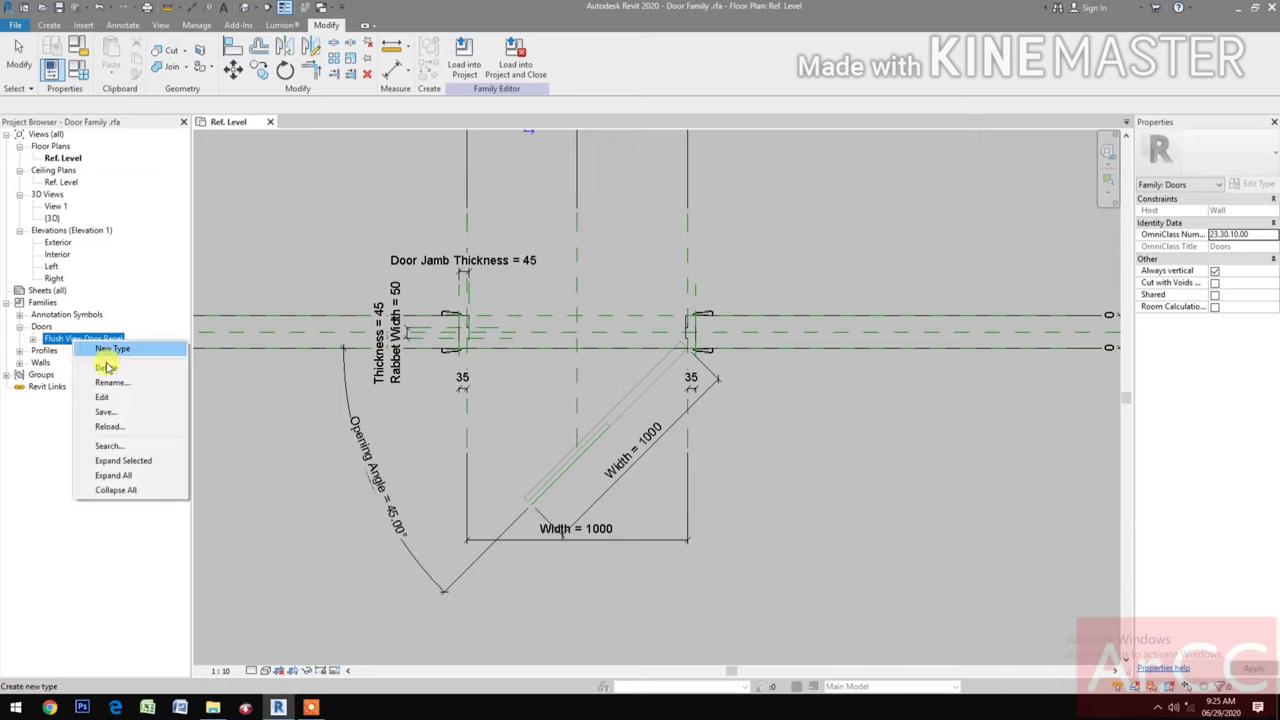
pyautogui.click(102, 397)
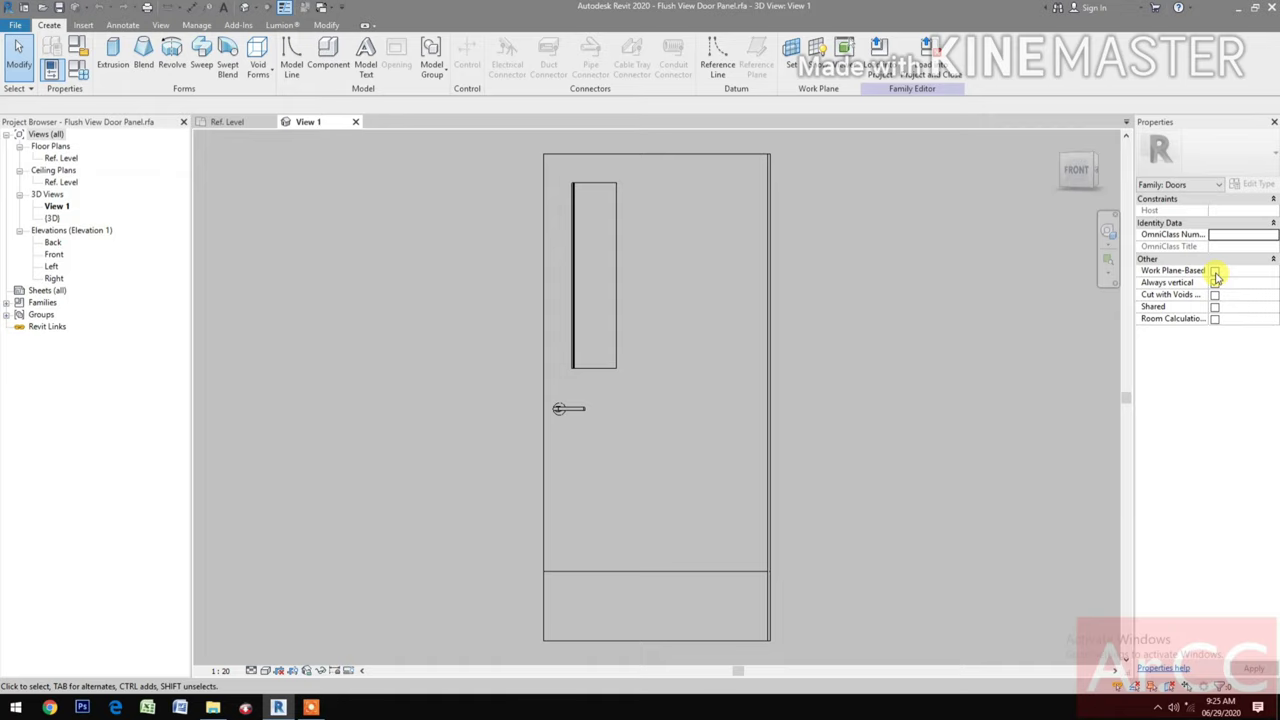
# - Enable Work Plane-Based, save over the existing panel file, and return to Ref. Level
pyautogui.click(1215, 272)
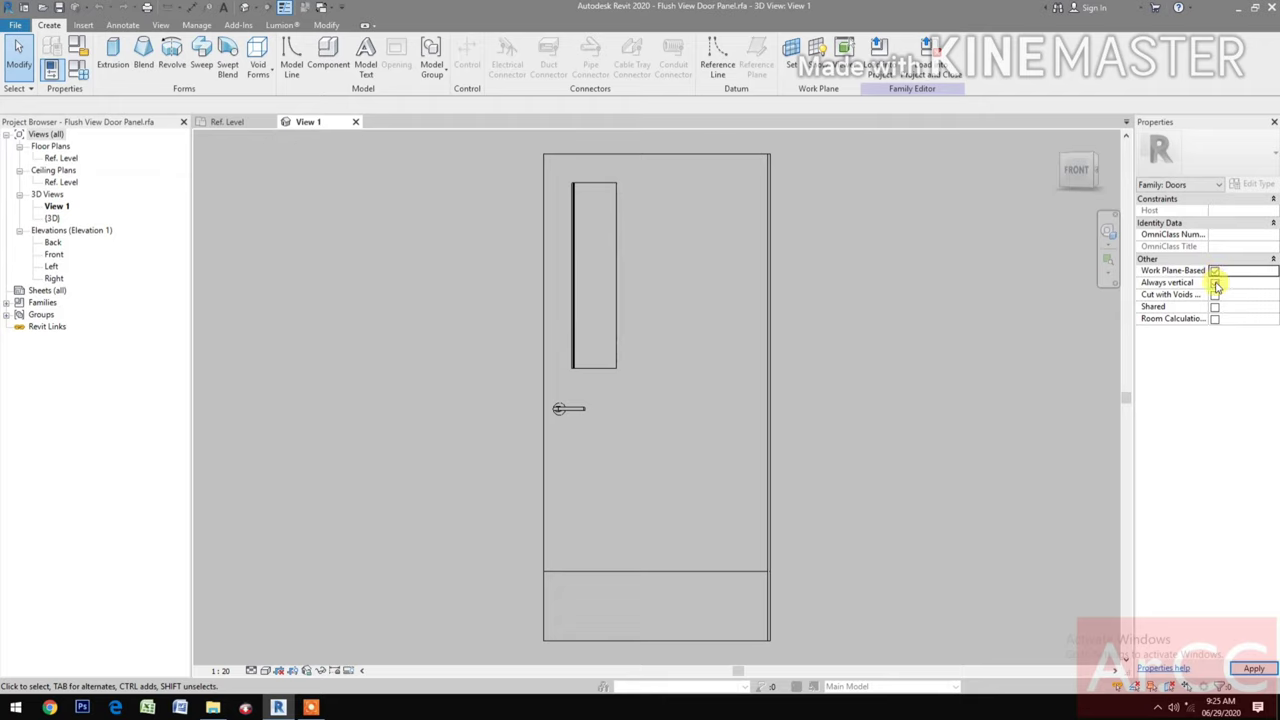
pyautogui.click(1216, 285)
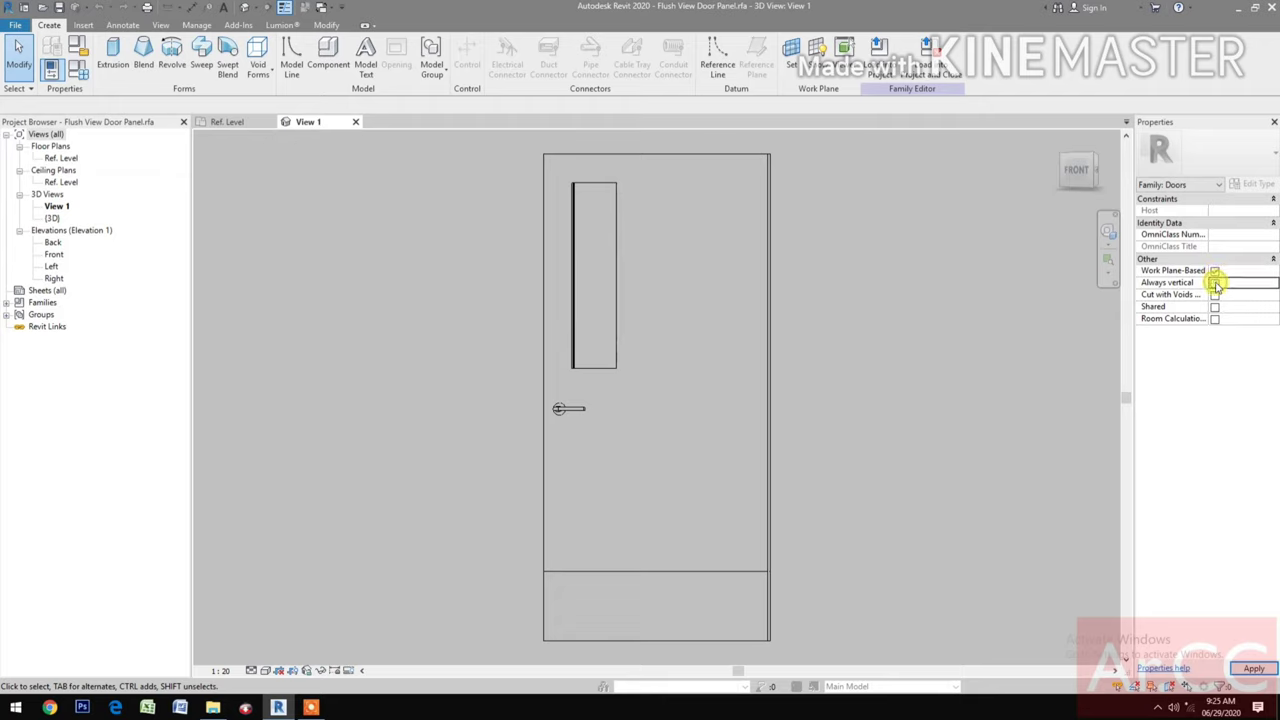
pyautogui.click(60, 8)
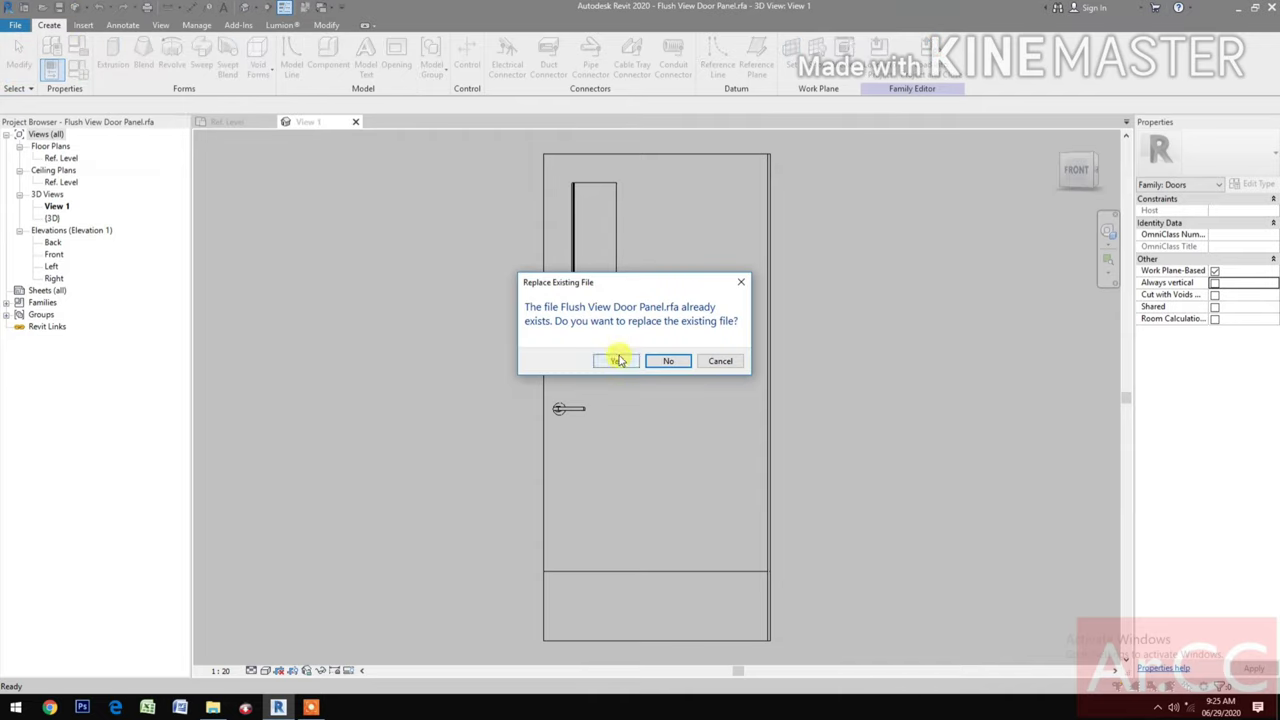
pyautogui.click(617, 360)
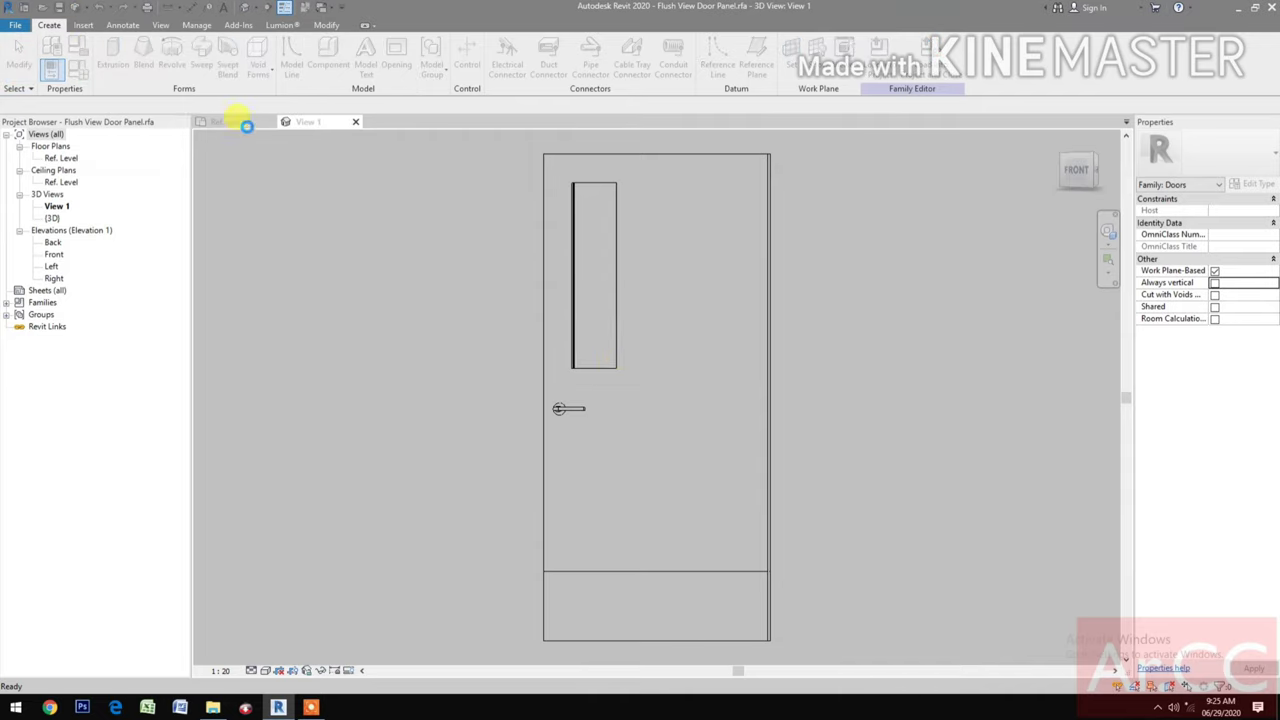
pyautogui.click(247, 122)
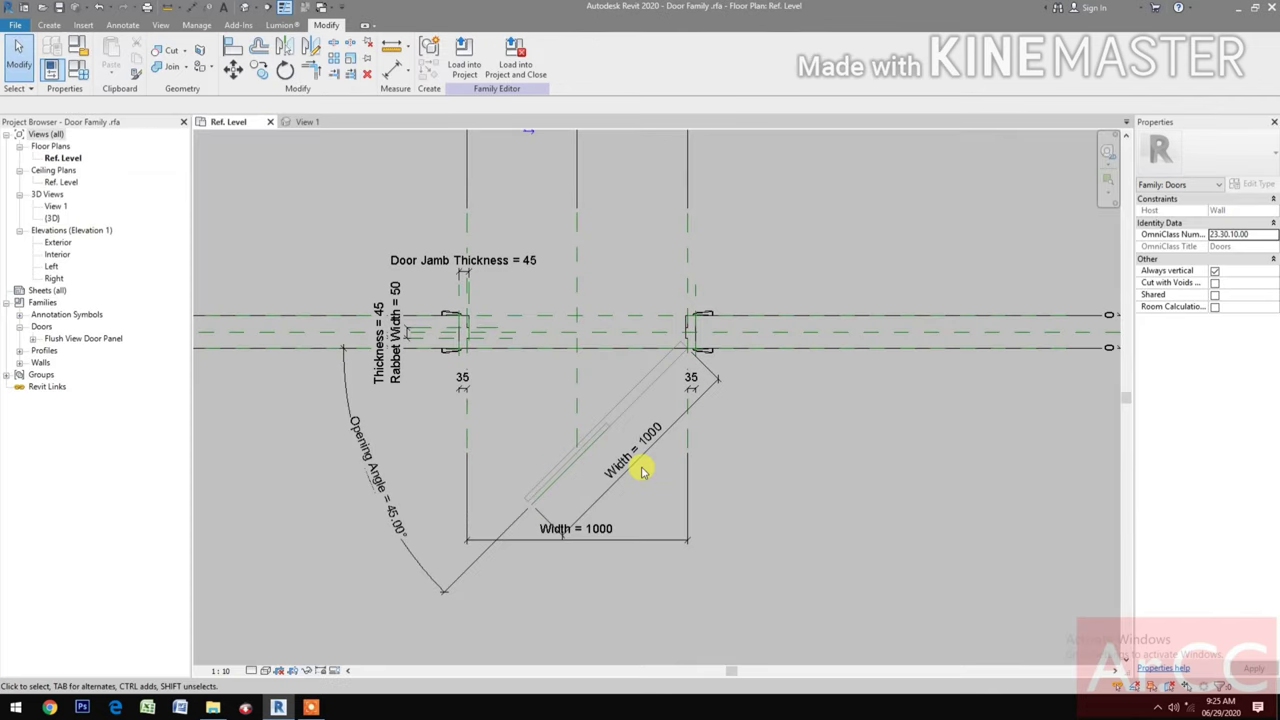
# - Remove the old nested Flush View Door Panel family from the Project Browser
pyautogui.click(68, 340)
pyautogui.rightClick(68, 340)
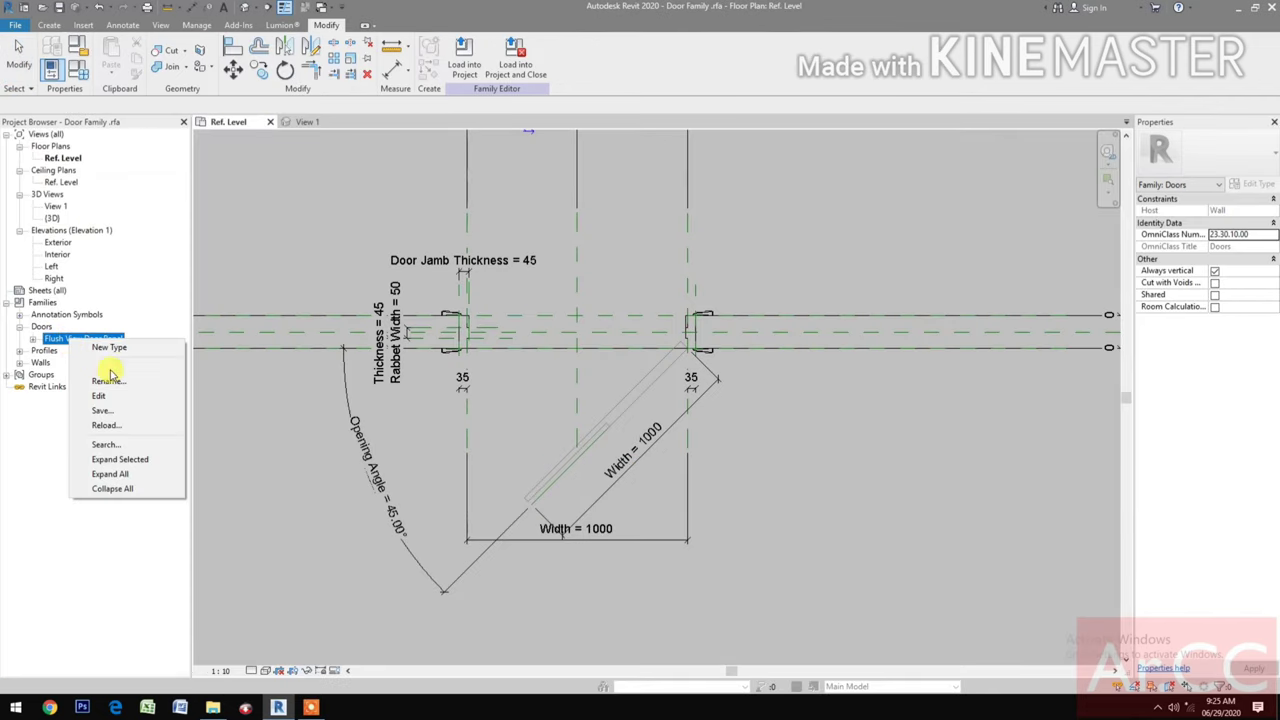
pyautogui.click(108, 368)
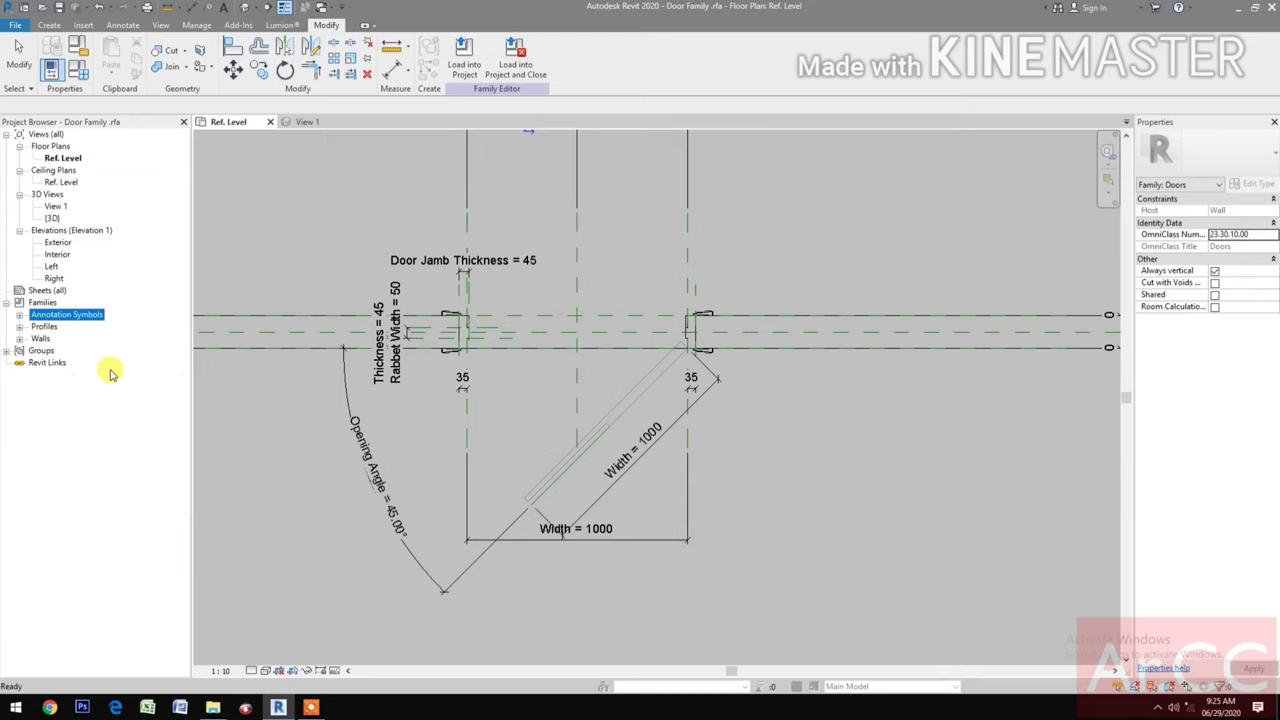
pyautogui.click(331, 122)
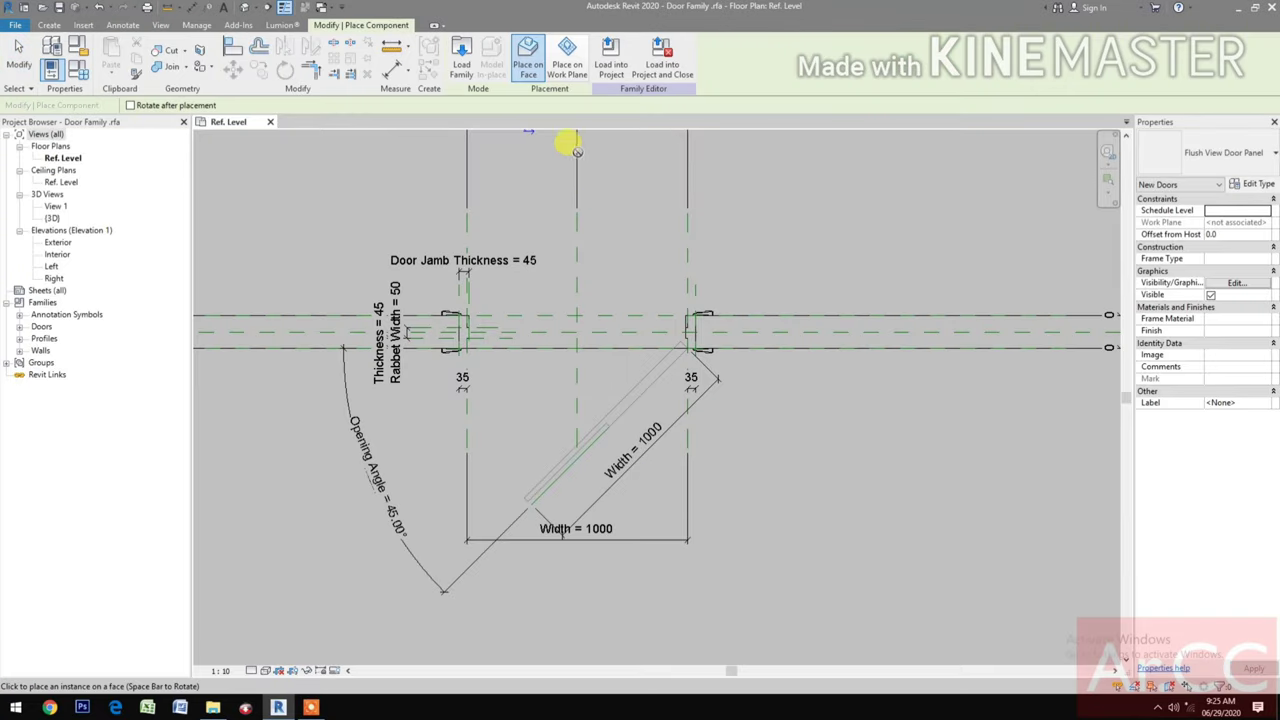
# - Place a Flush View Door Panel on the work plane below the frame opening
pyautogui.click(567, 60)
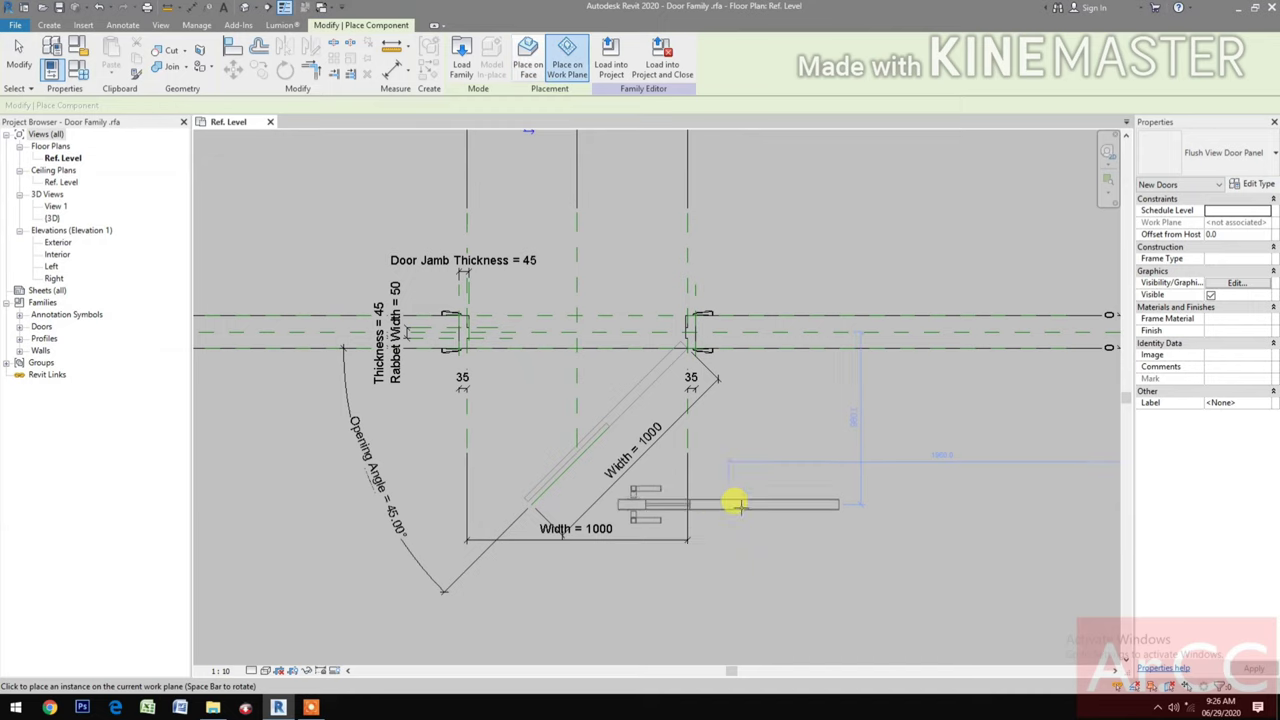
pyautogui.click(735, 490)
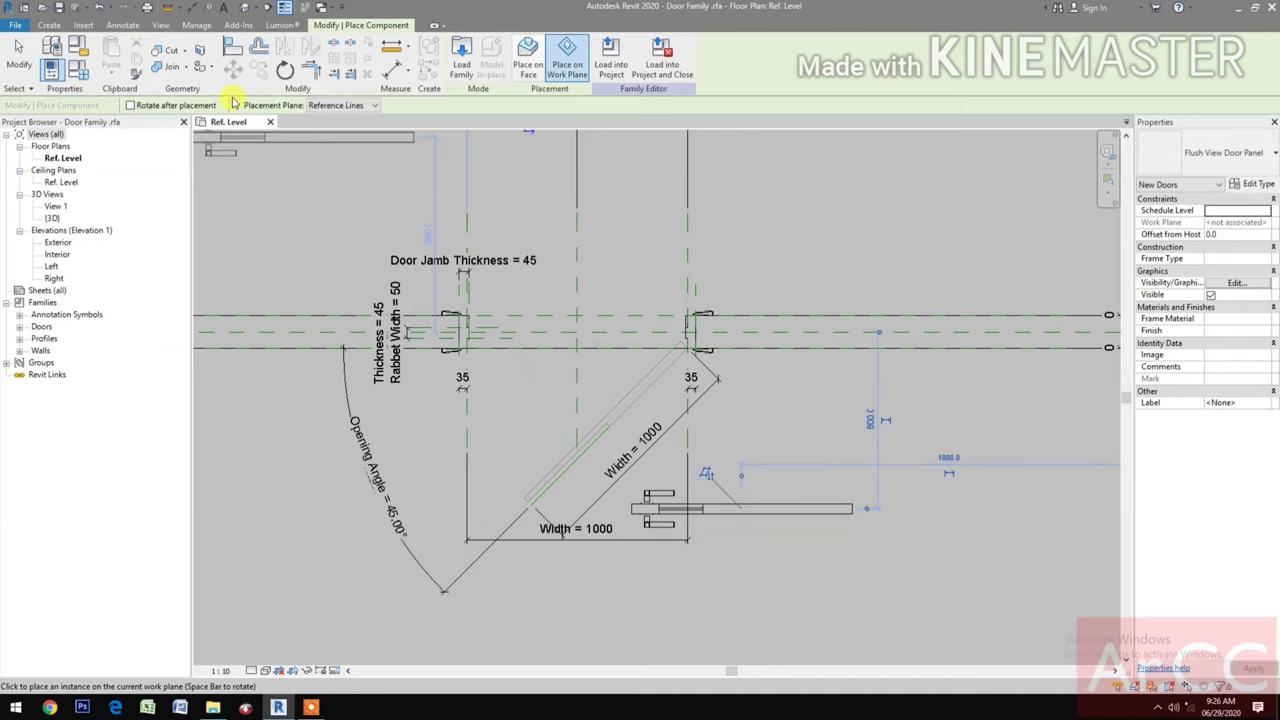
pyautogui.click(234, 46)
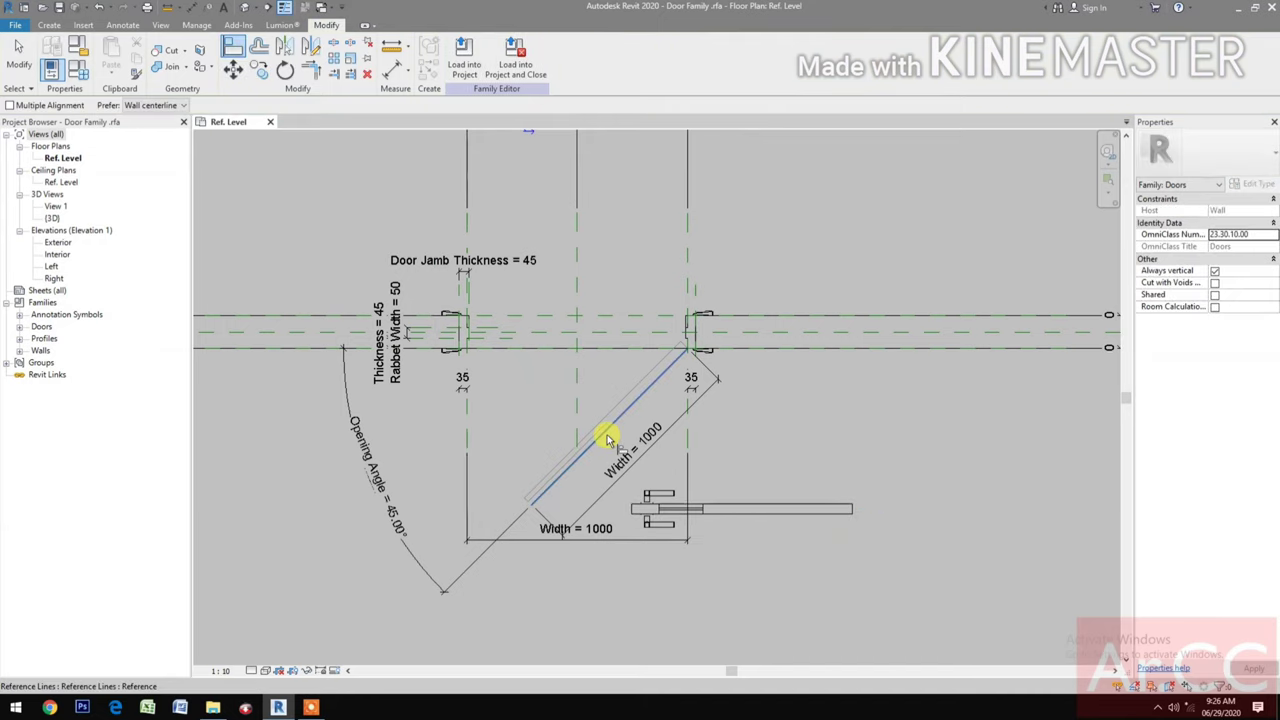
# - Align the new panel's centre reference onto the diagonal 45° swing reference line
pyautogui.scroll(5, 607, 434)
pyautogui.click(612, 400)
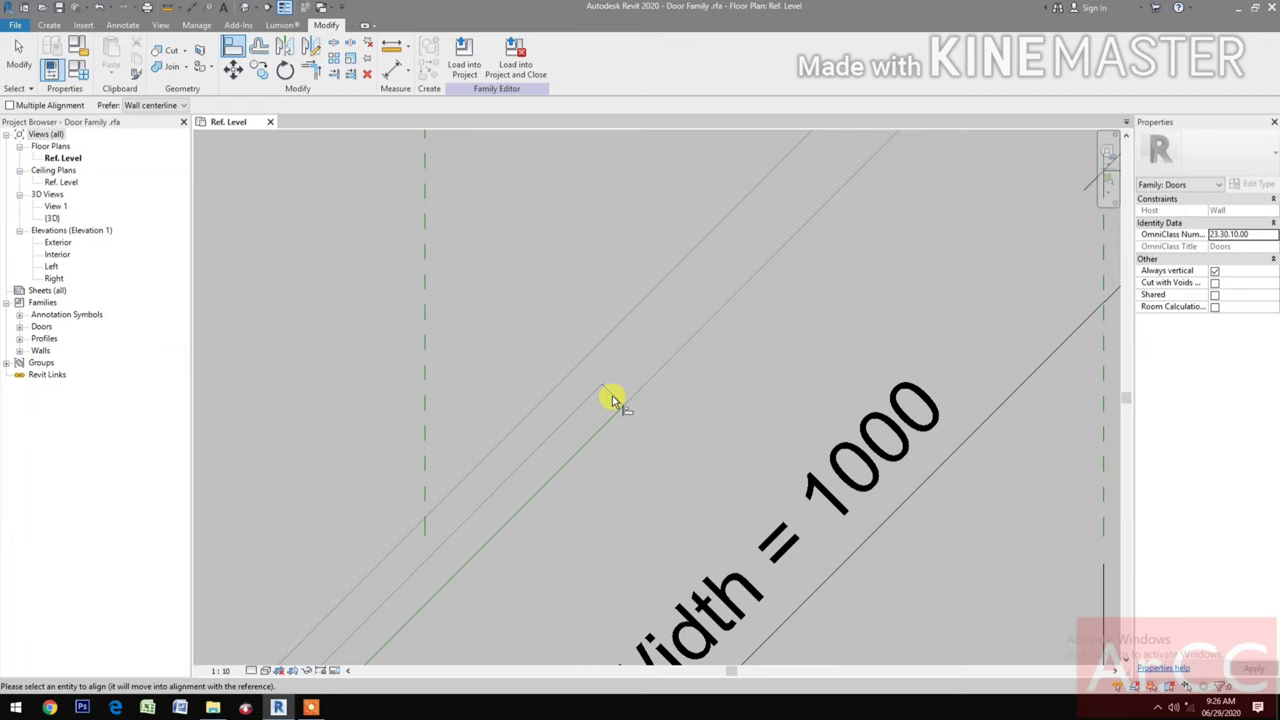
pyautogui.scroll(-5, 614, 400)
pyautogui.scroll(-3, 895, 567)
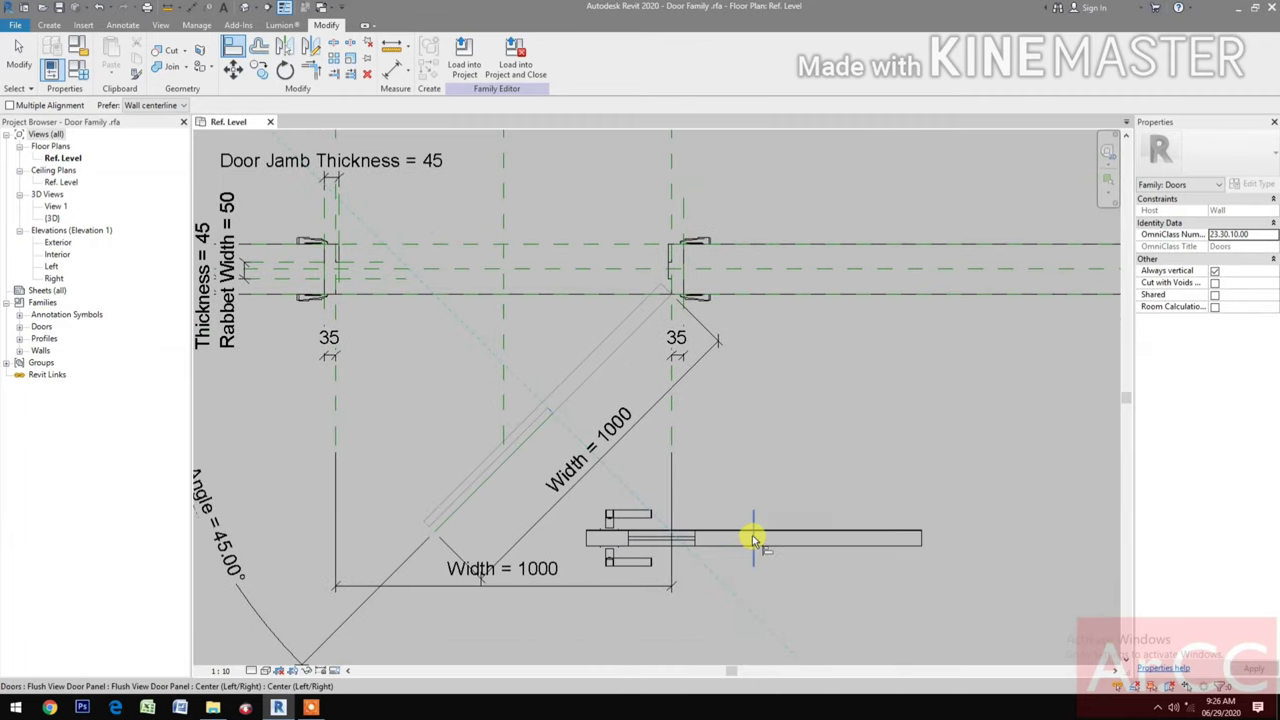
pyautogui.click(754, 540)
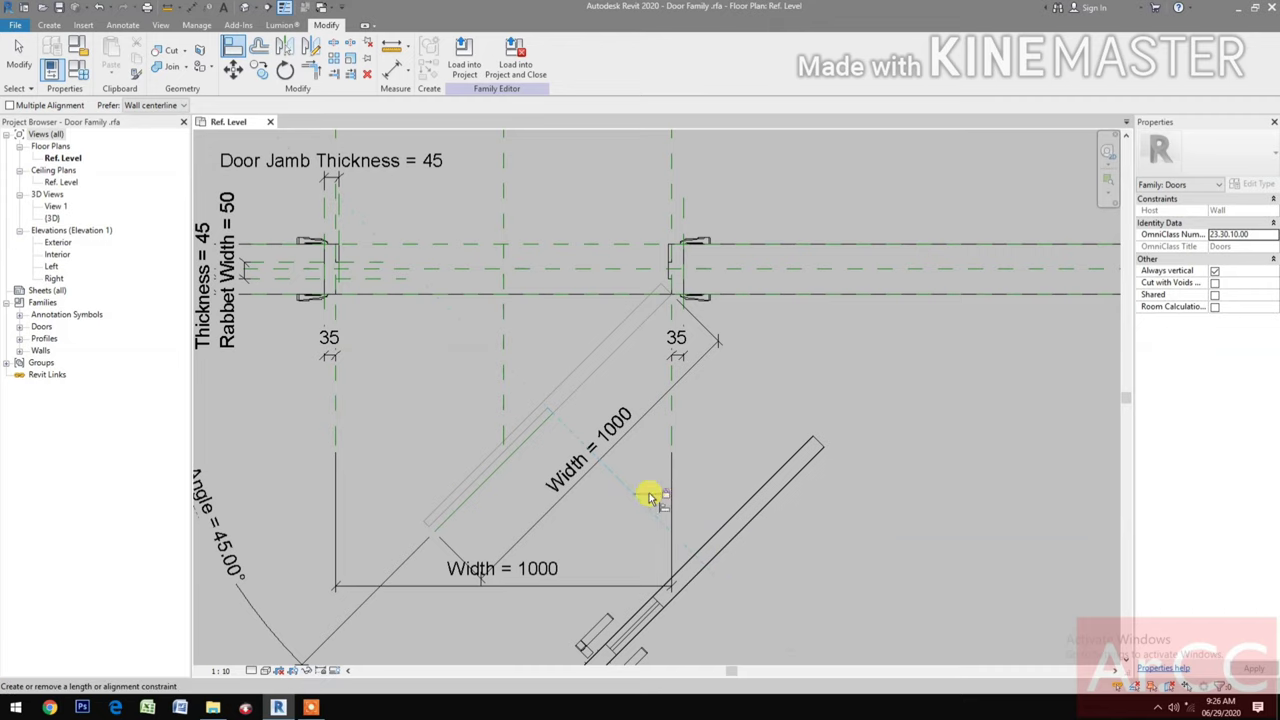
pyautogui.click(712, 558)
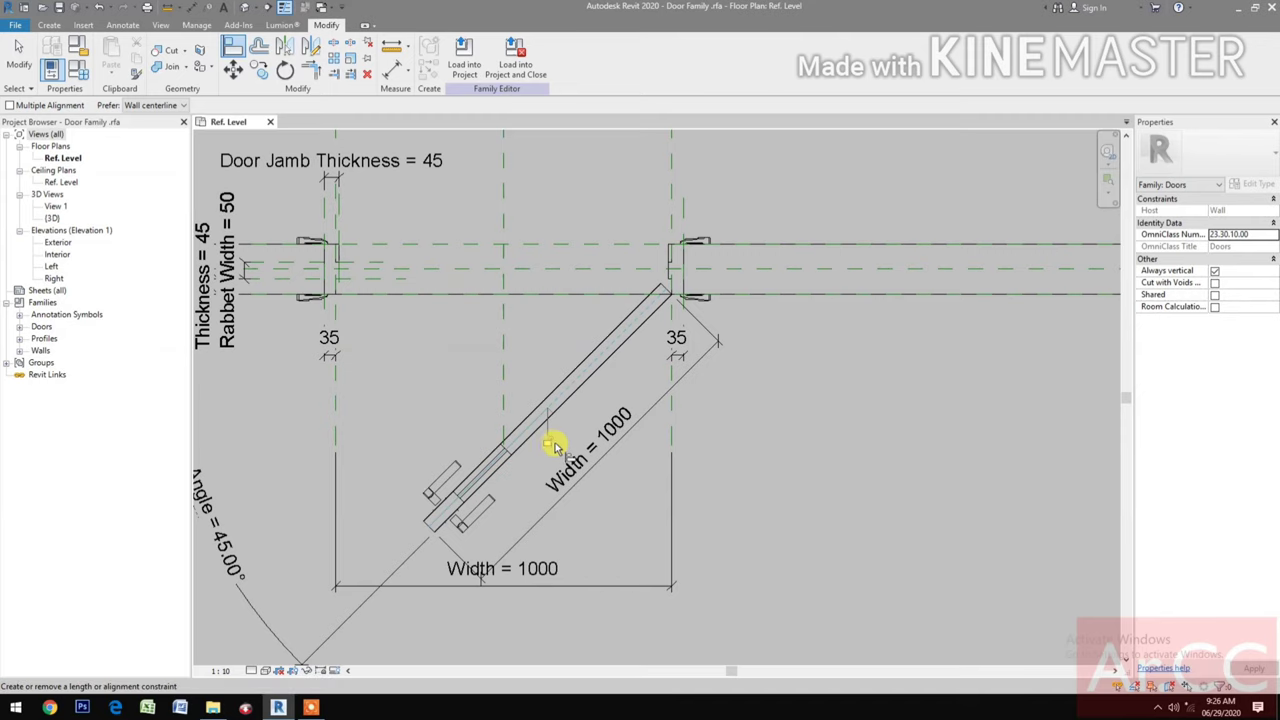
pyautogui.scroll(-2, 614, 524)
pyautogui.moveTo(700, 514); pyautogui.dragTo(943, 572, button='middle')
pyautogui.click(18, 55)
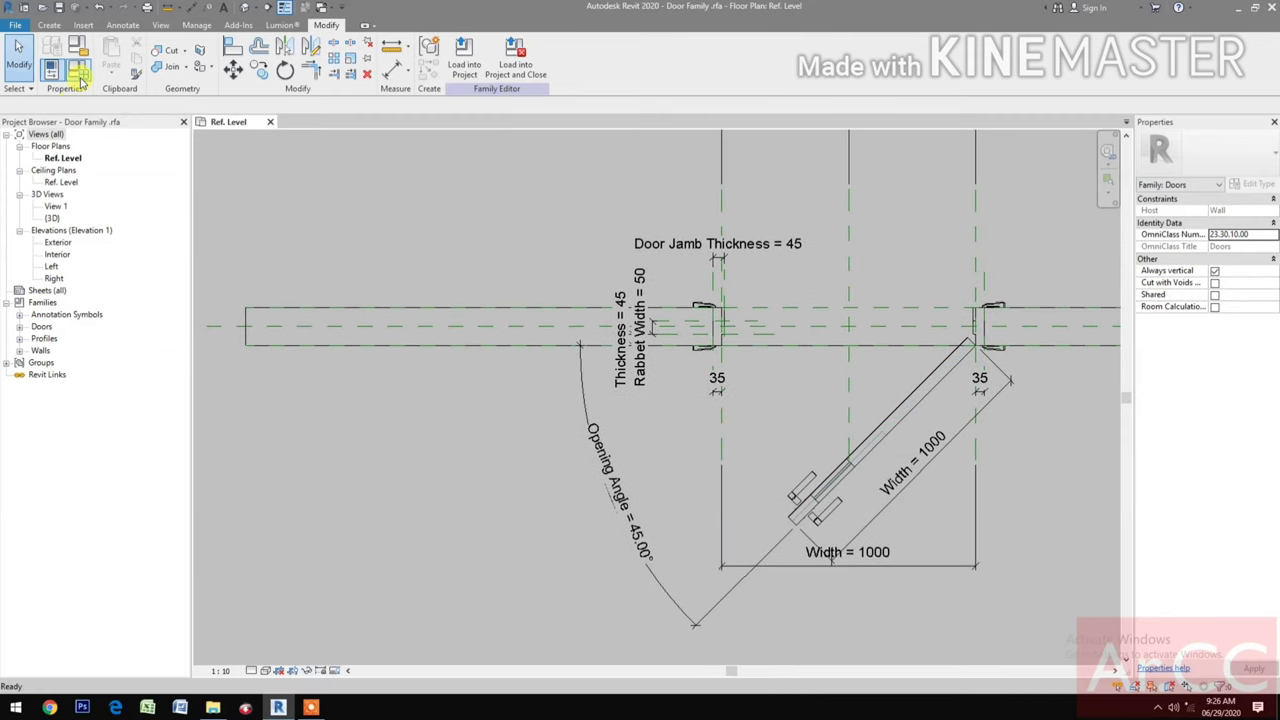
# - Flex Opening Angle to 60° and 90°, then leave it at 20° in Family Types
pyautogui.click(79, 75)
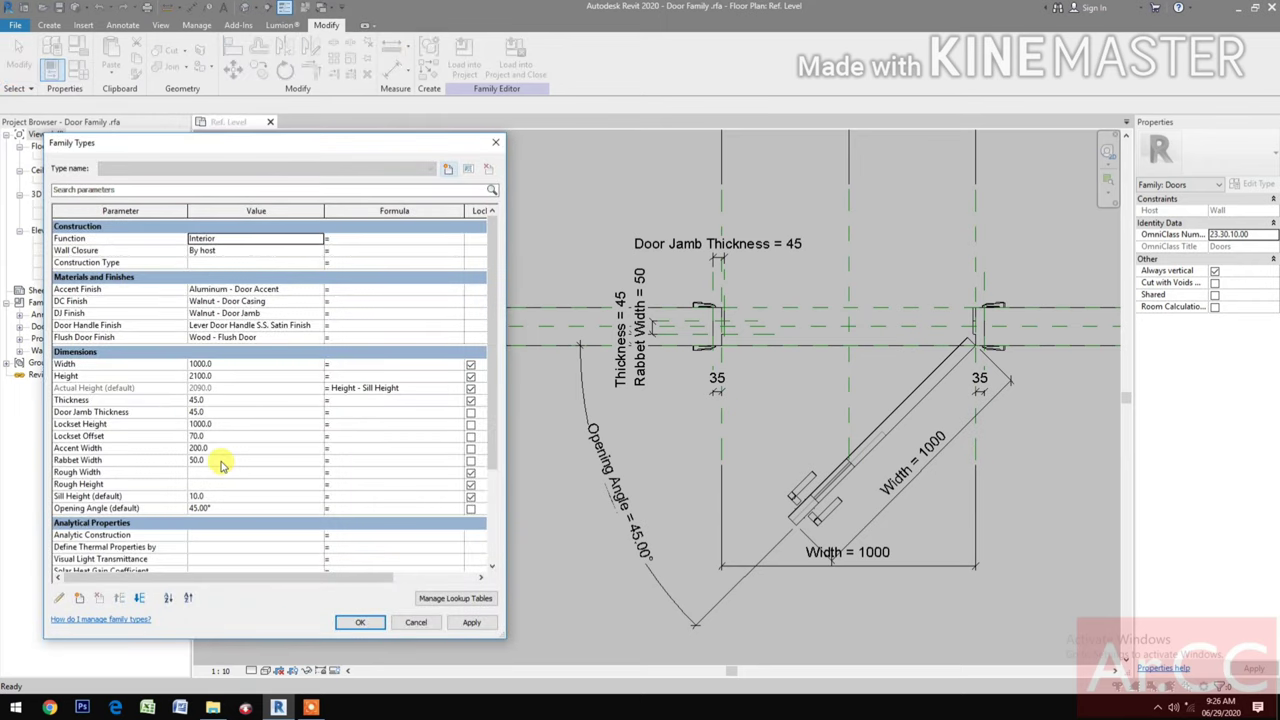
pyautogui.click(239, 507)
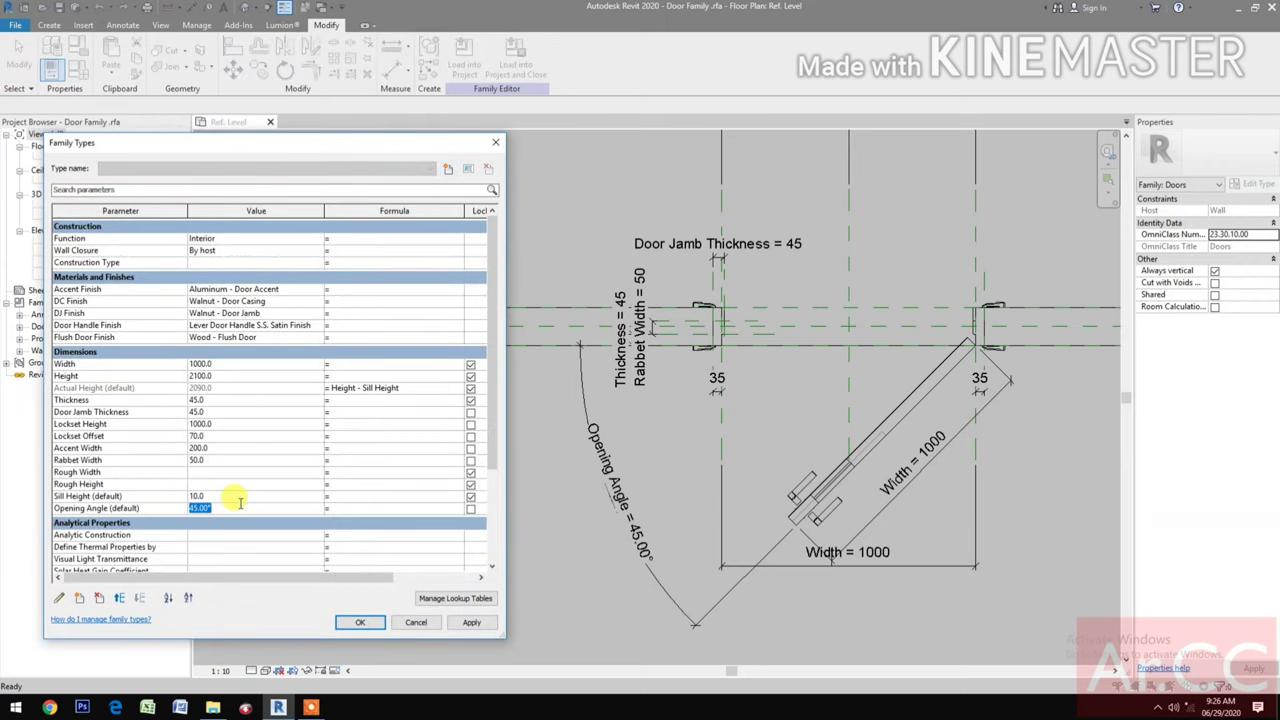
pyautogui.write('60')
pyautogui.click(471, 622)
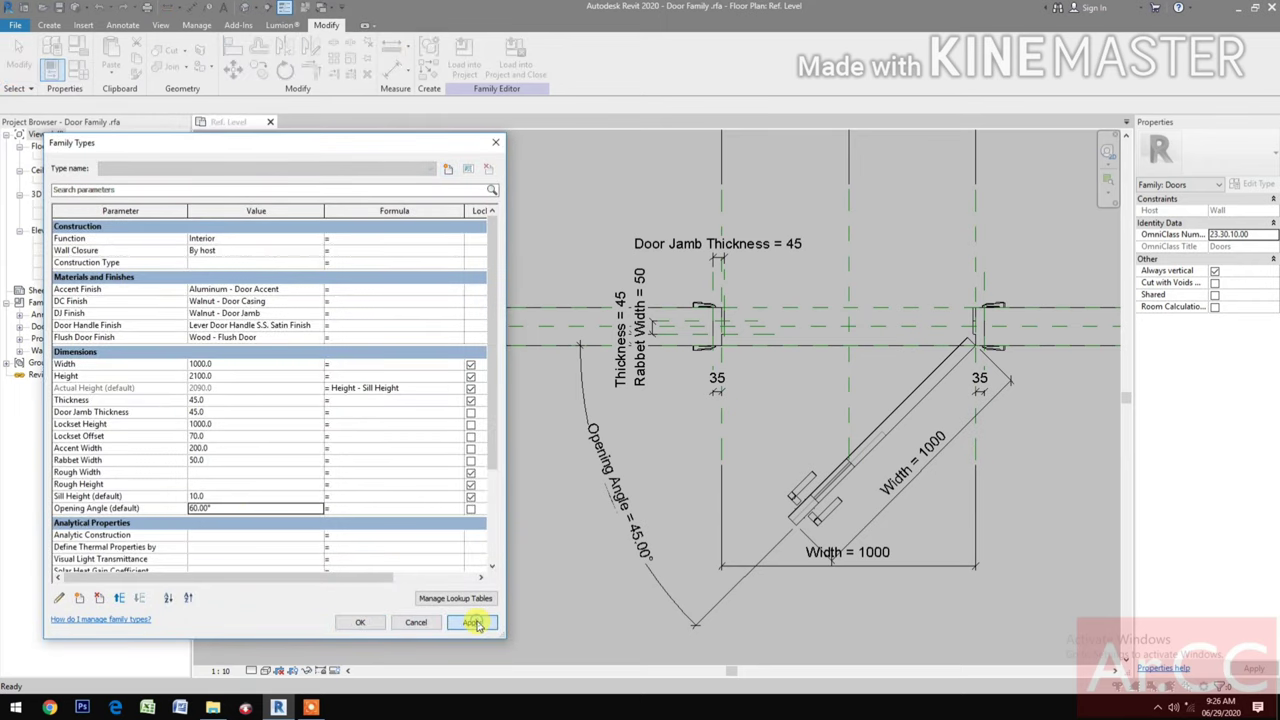
pyautogui.click(260, 509)
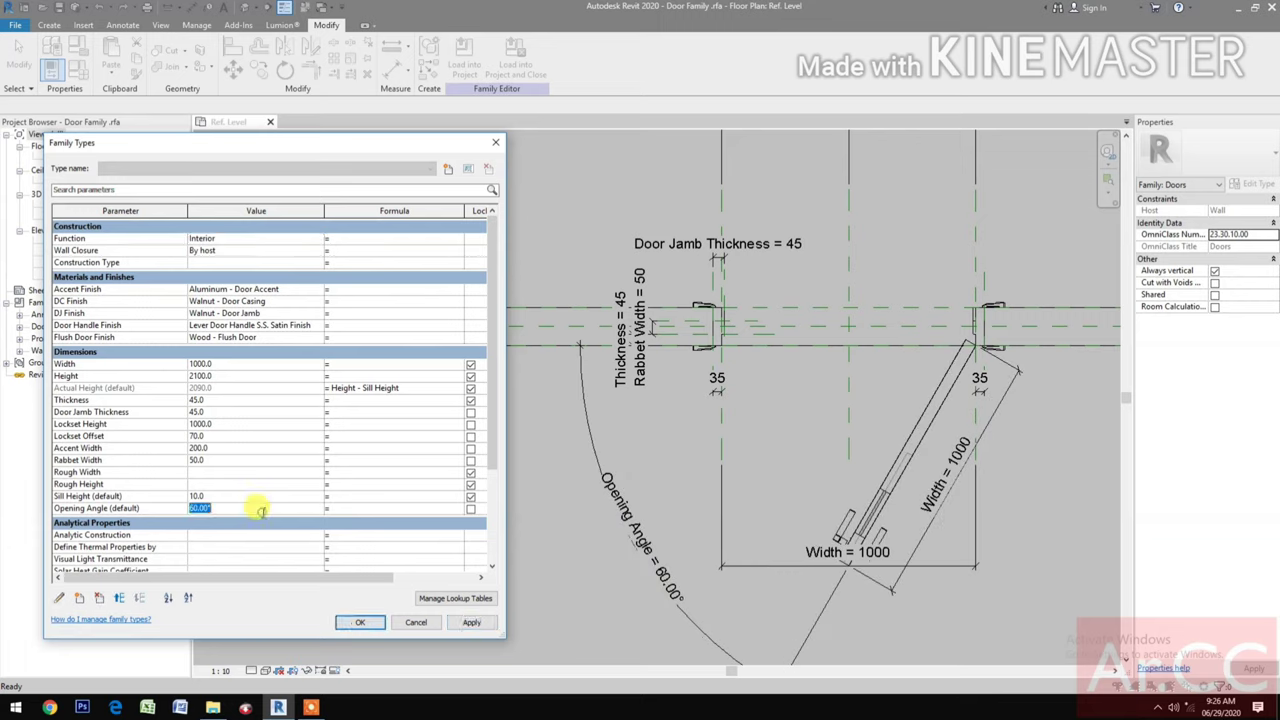
pyautogui.write('90')
pyautogui.click(466, 624)
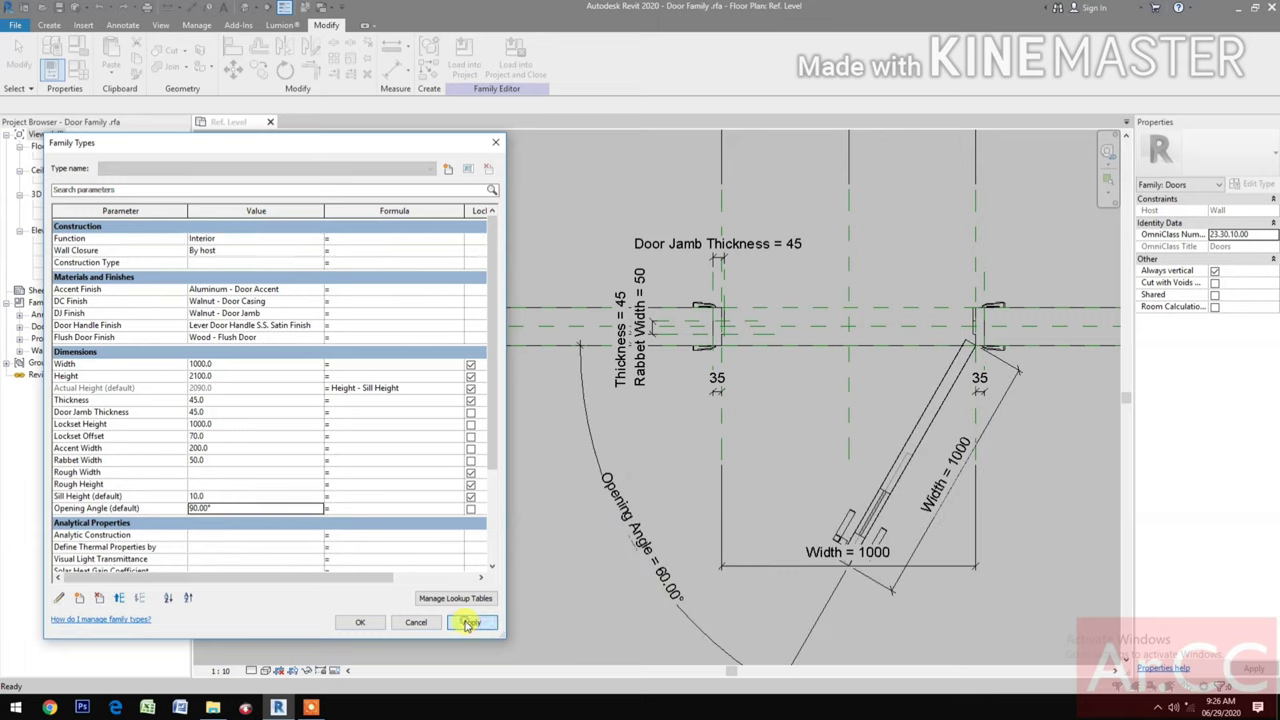
pyautogui.click(260, 507)
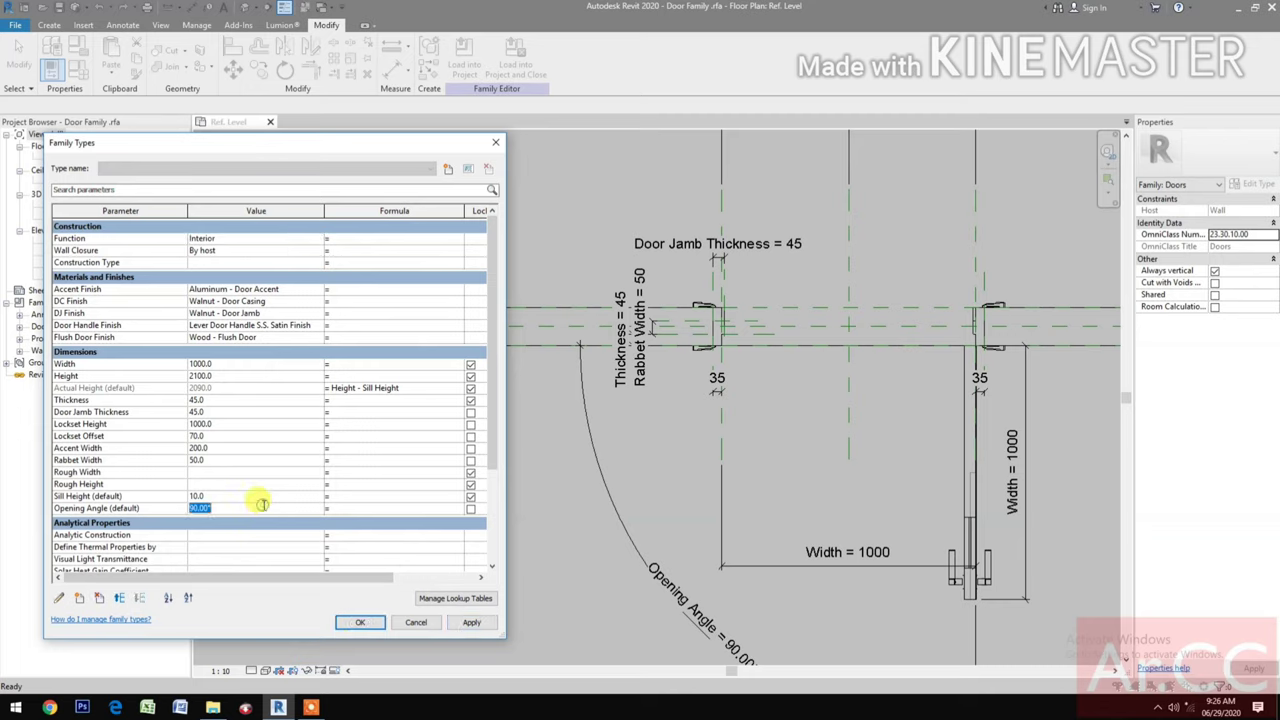
pyautogui.write('20')
pyautogui.click(469, 622)
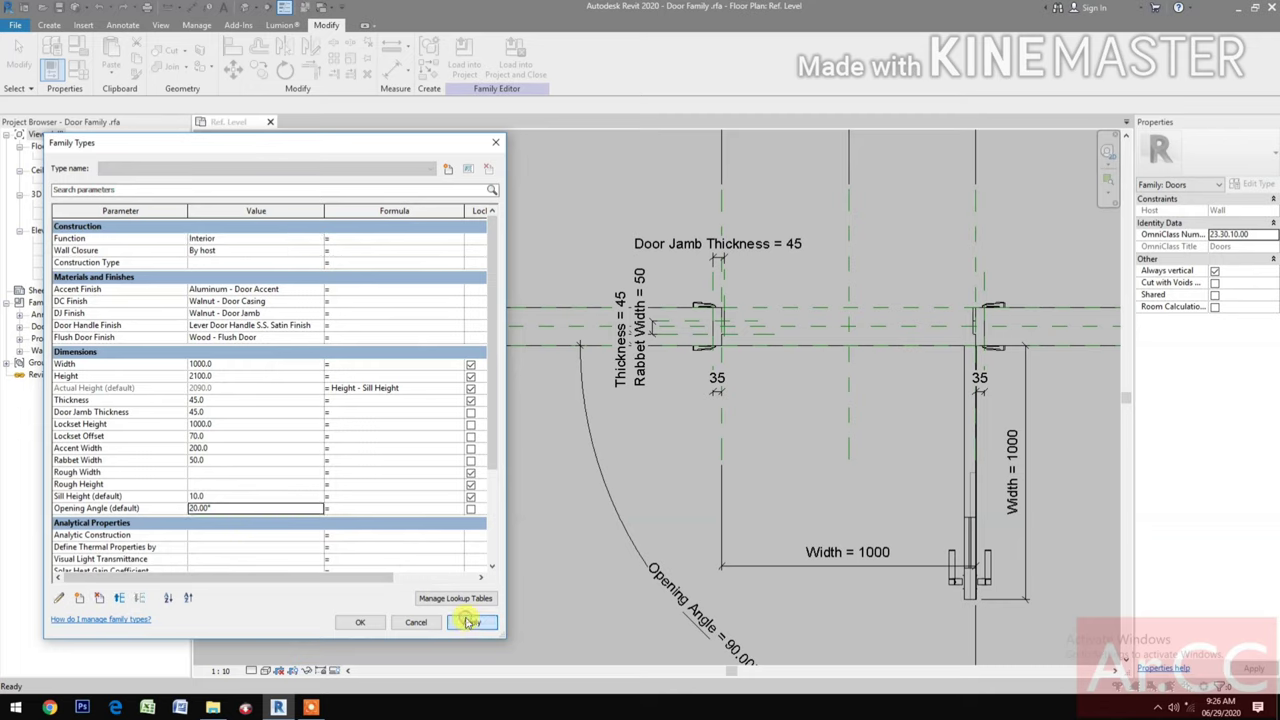
pyautogui.click(363, 624)
pyautogui.moveTo(745, 545); pyautogui.dragTo(612, 532, button='middle')
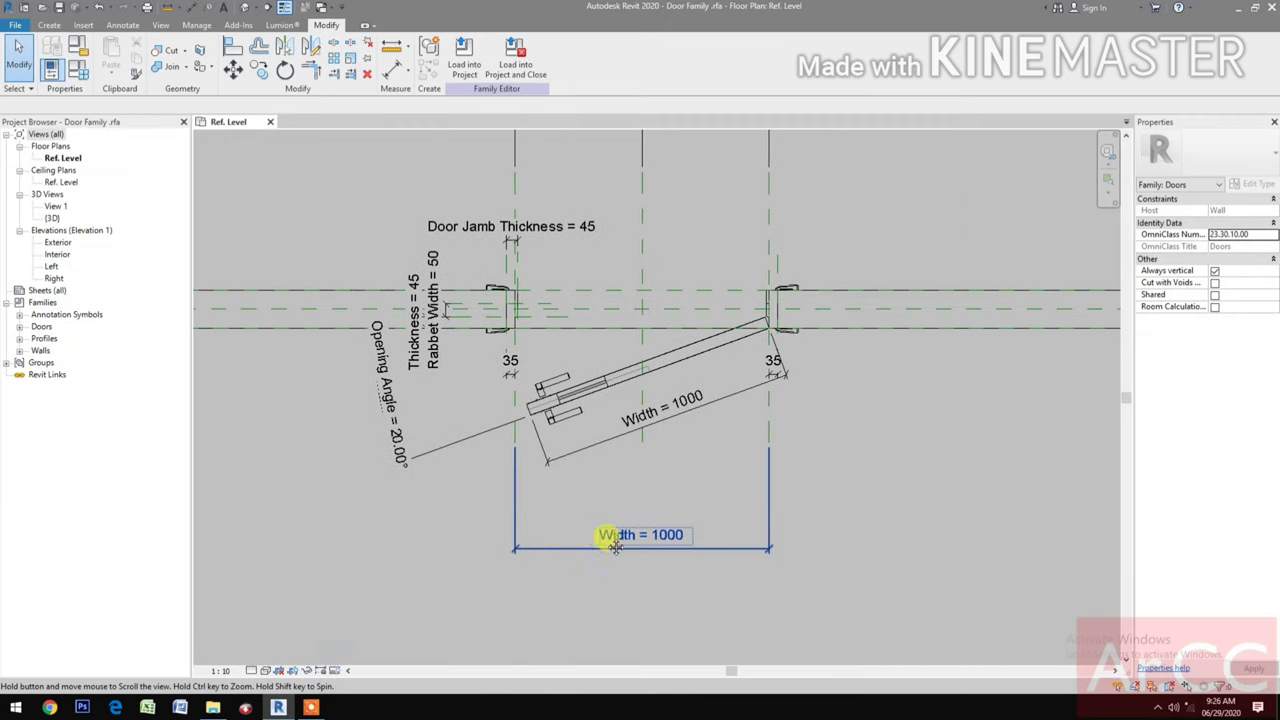
# - Associate the selected panel's Offset from Host with the Sill Height family parameter
pyautogui.click(562, 410)
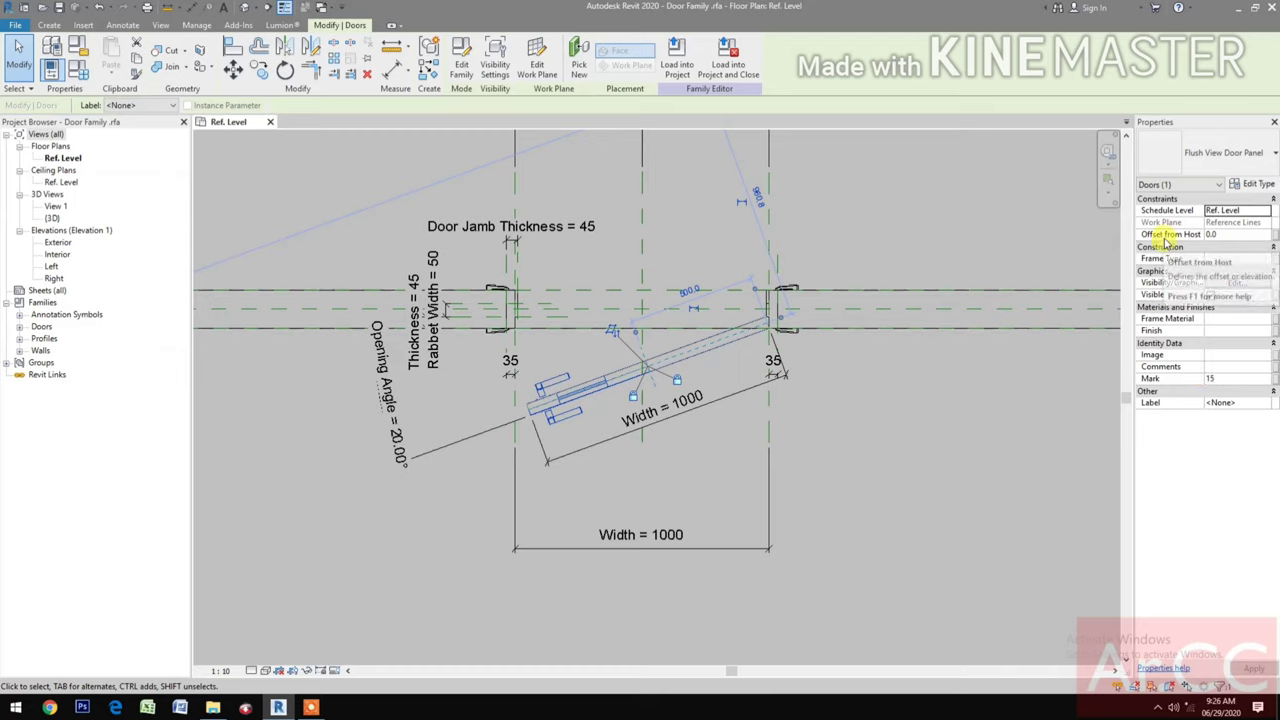
pyautogui.click(1274, 238)
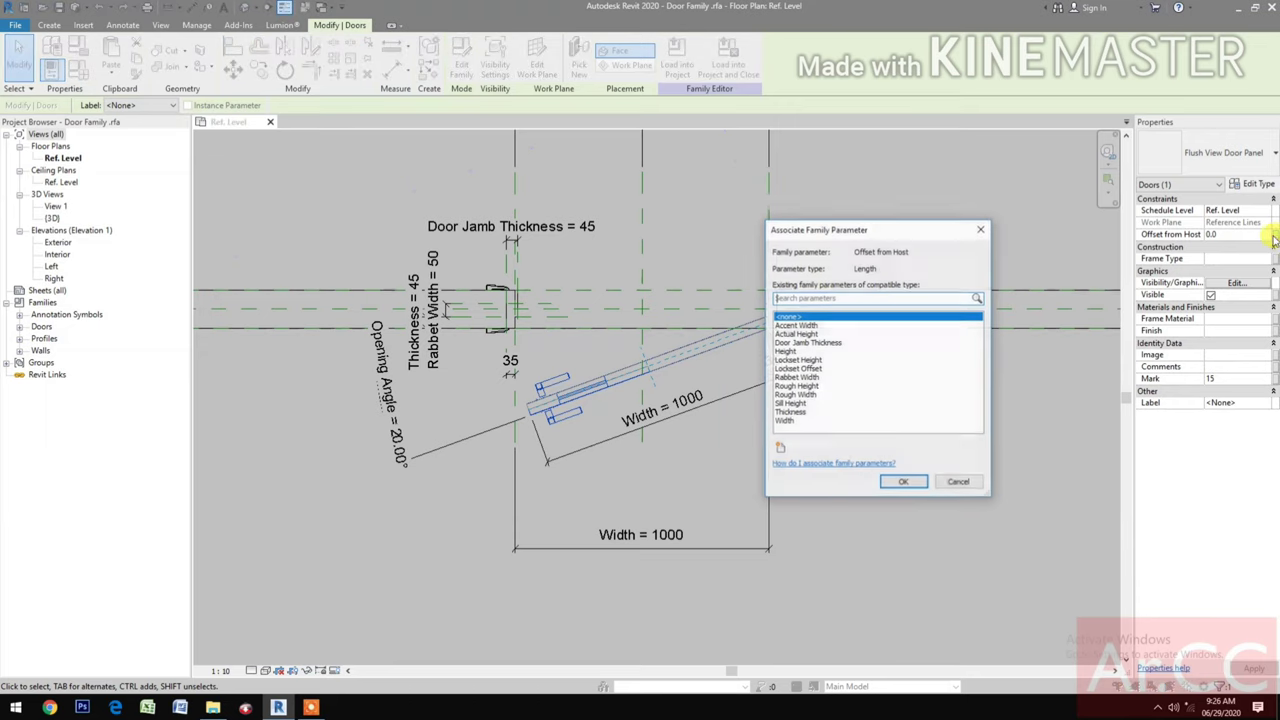
pyautogui.click(800, 403)
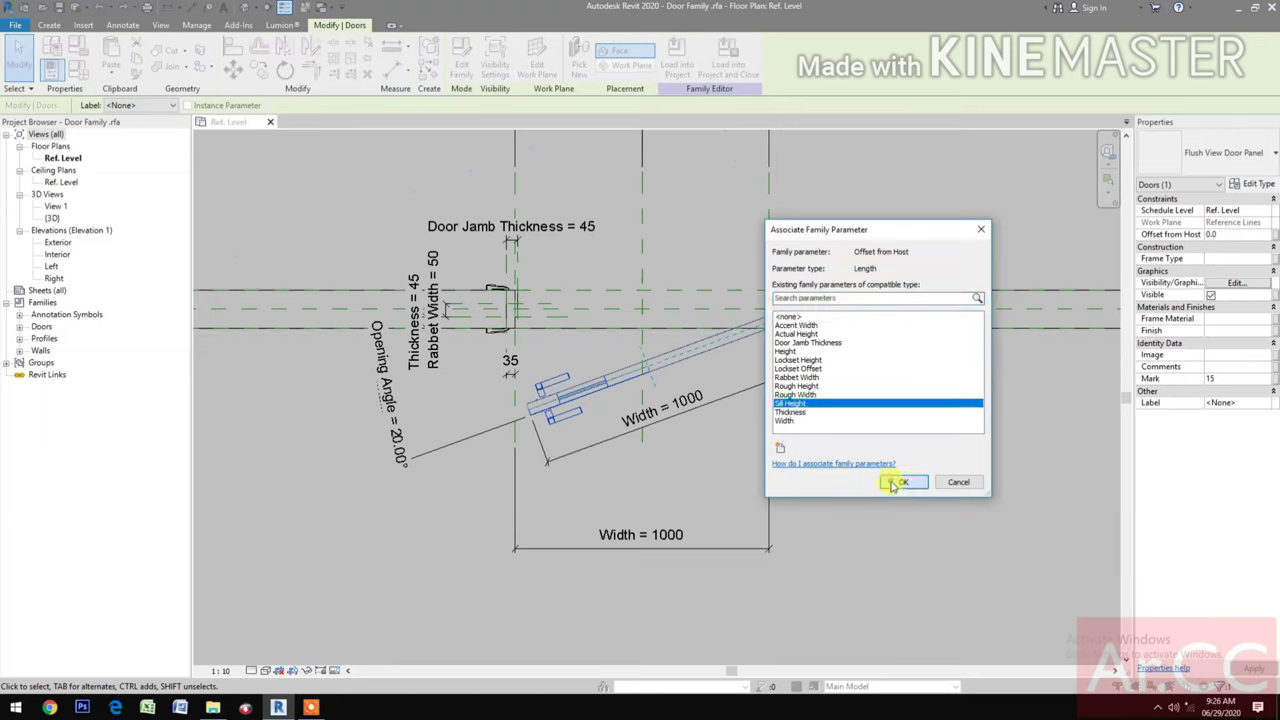
pyautogui.click(900, 483)
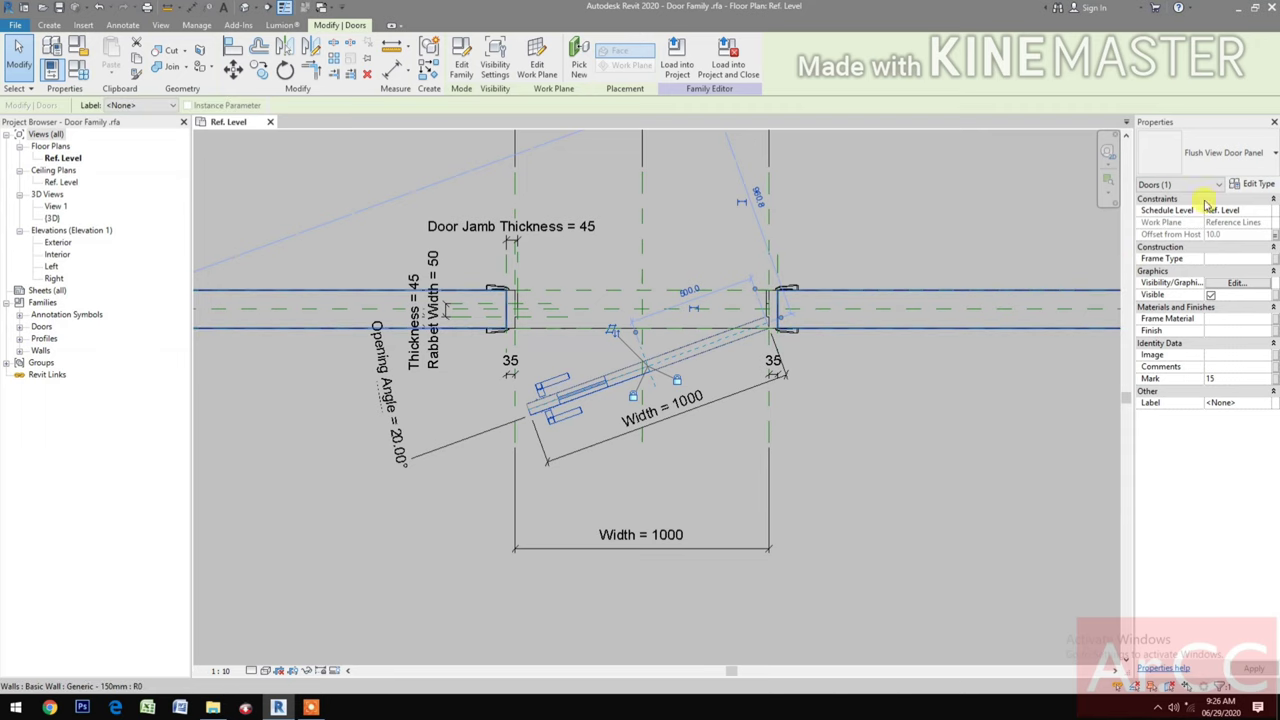
pyautogui.click(1257, 186)
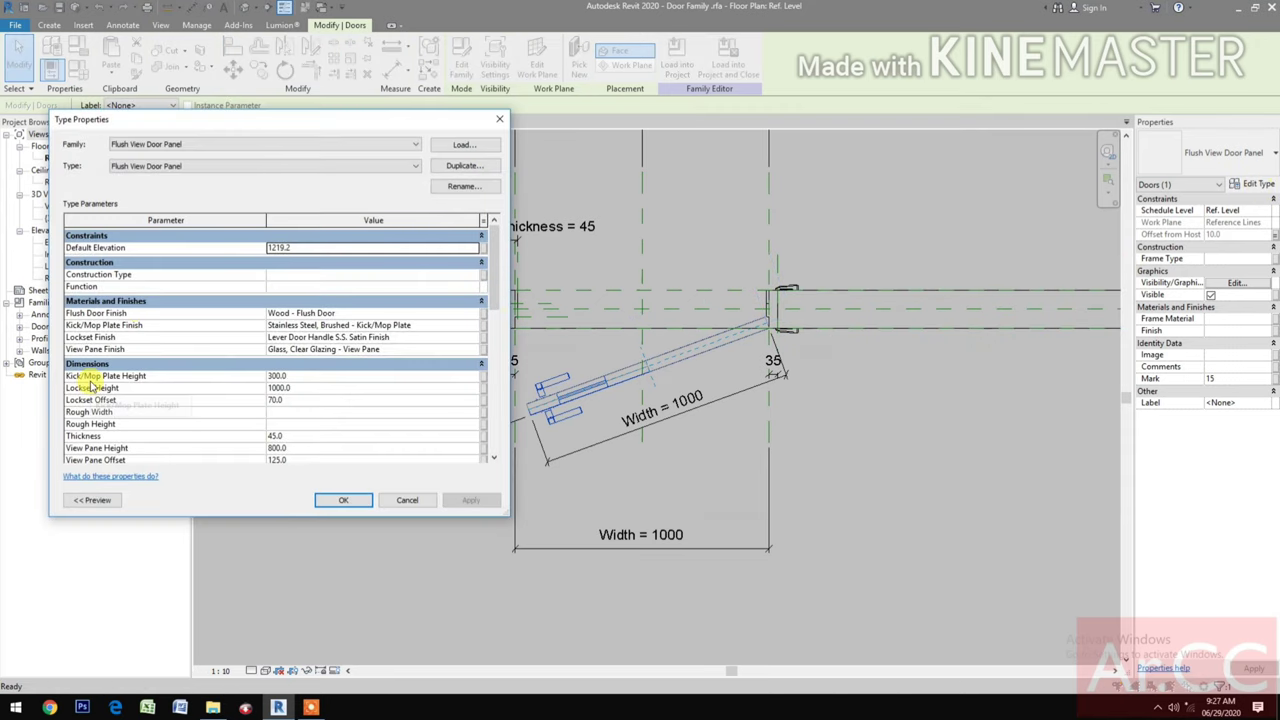
# - Start a new family parameter for Kick/Mop Plate Height, naming it beginning with 'Ki'
pyautogui.click(484, 376)
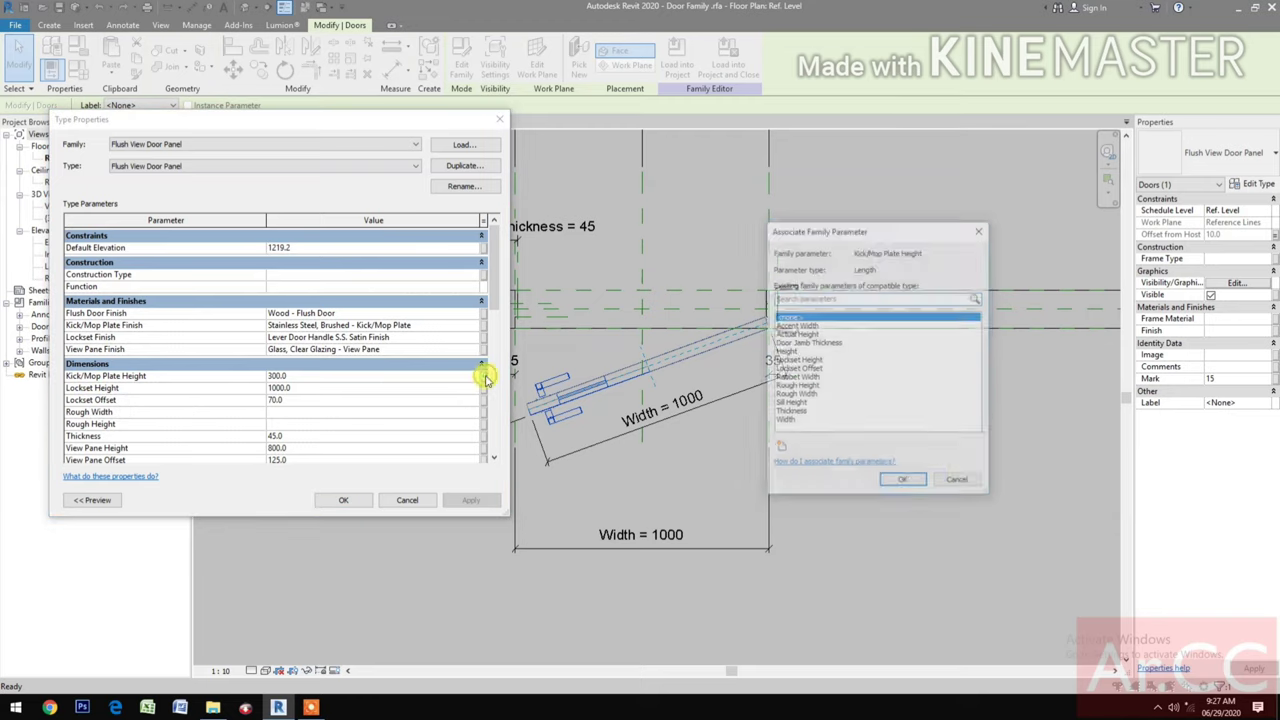
pyautogui.click(779, 449)
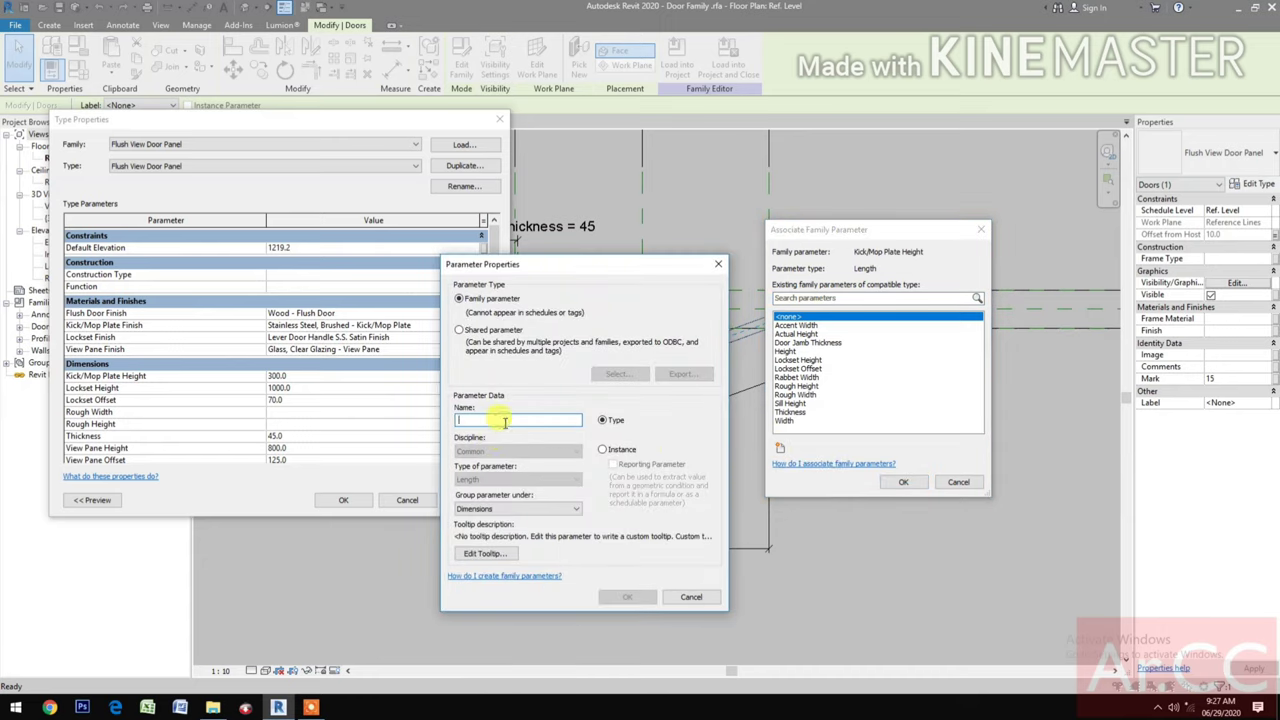
pyautogui.write('Kick/Mop Plate Height')
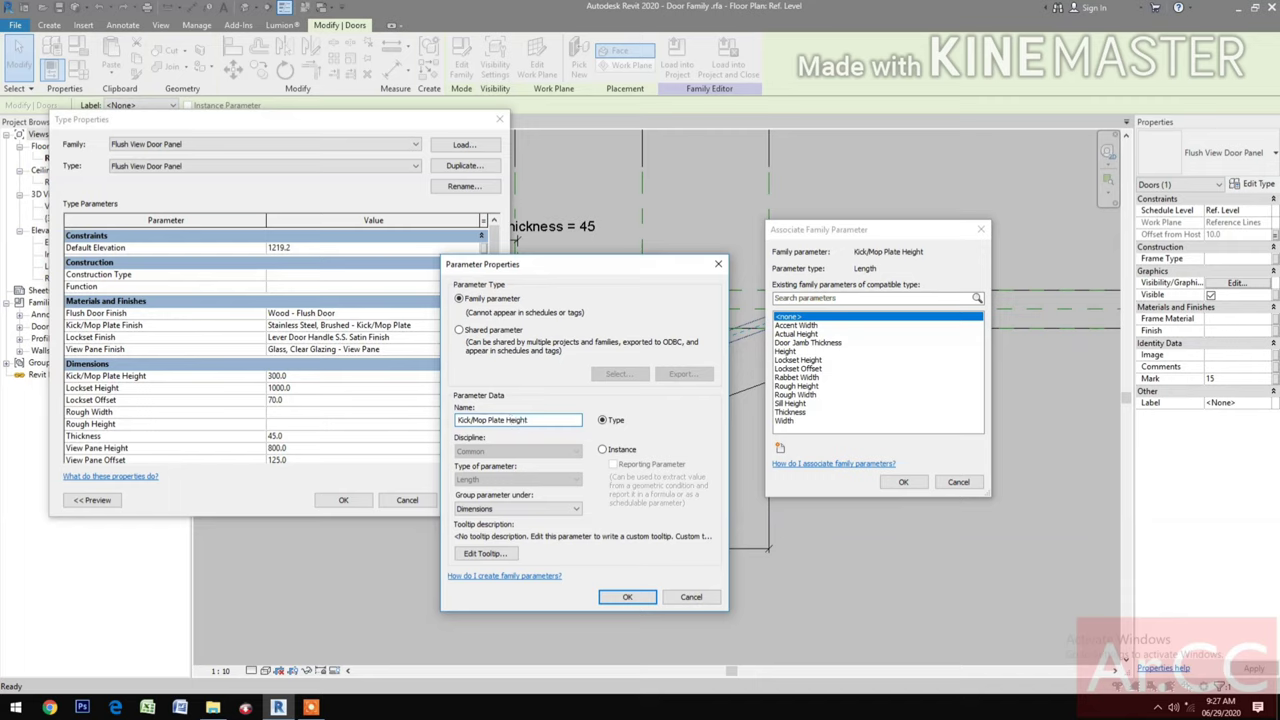
# - Link Kick/Mop Plate Height to a new door parameter and Lockset Height to the door's Lockset Height
pyautogui.click(900, 483)
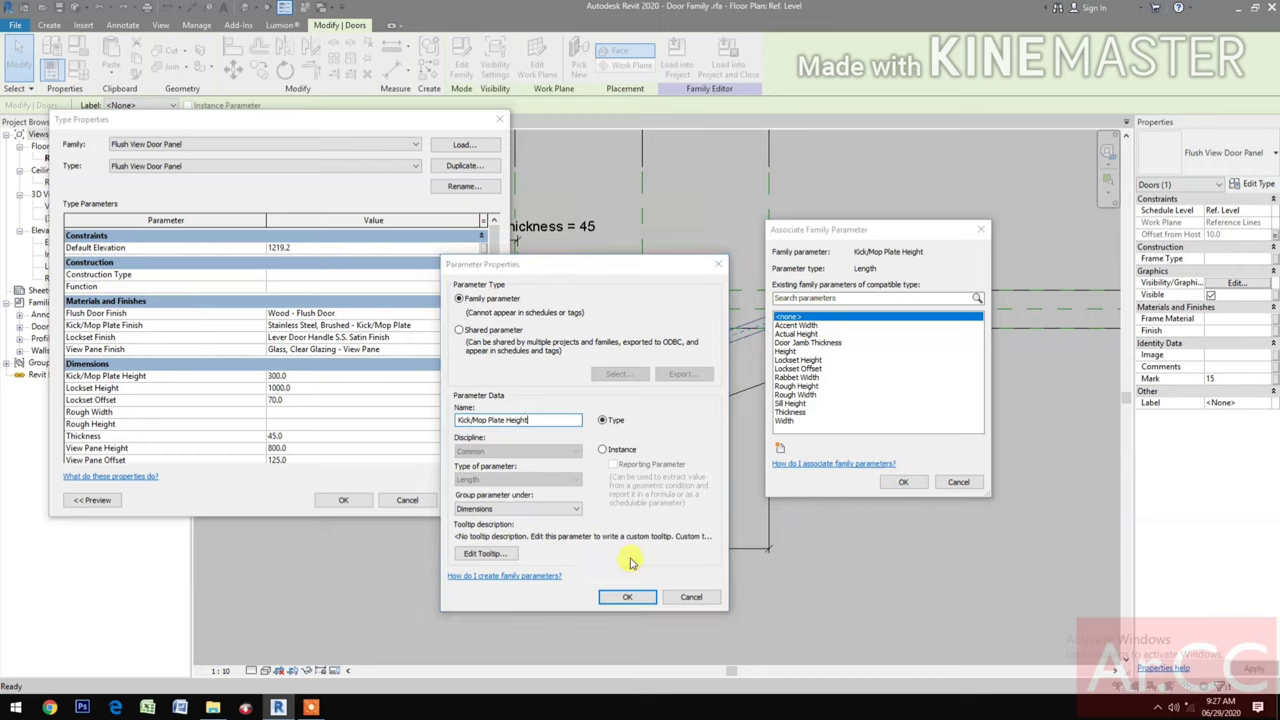
pyautogui.click(627, 597)
pyautogui.click(903, 482)
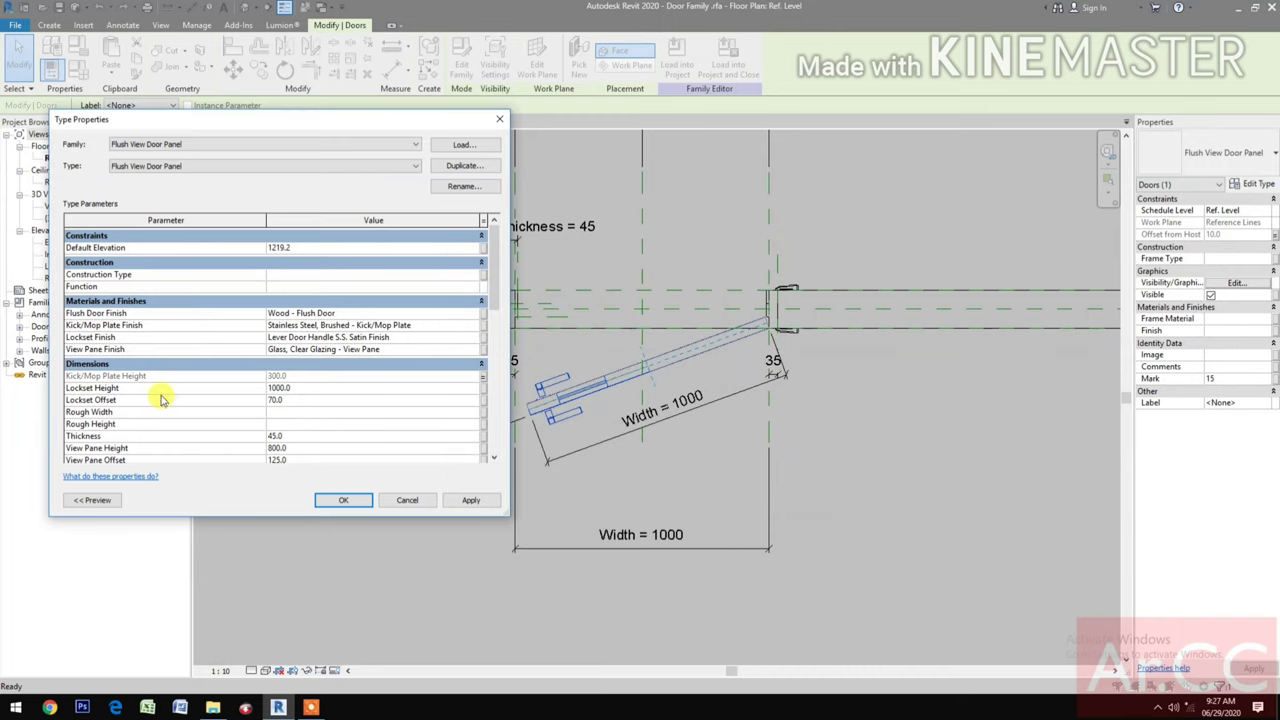
pyautogui.click(484, 388)
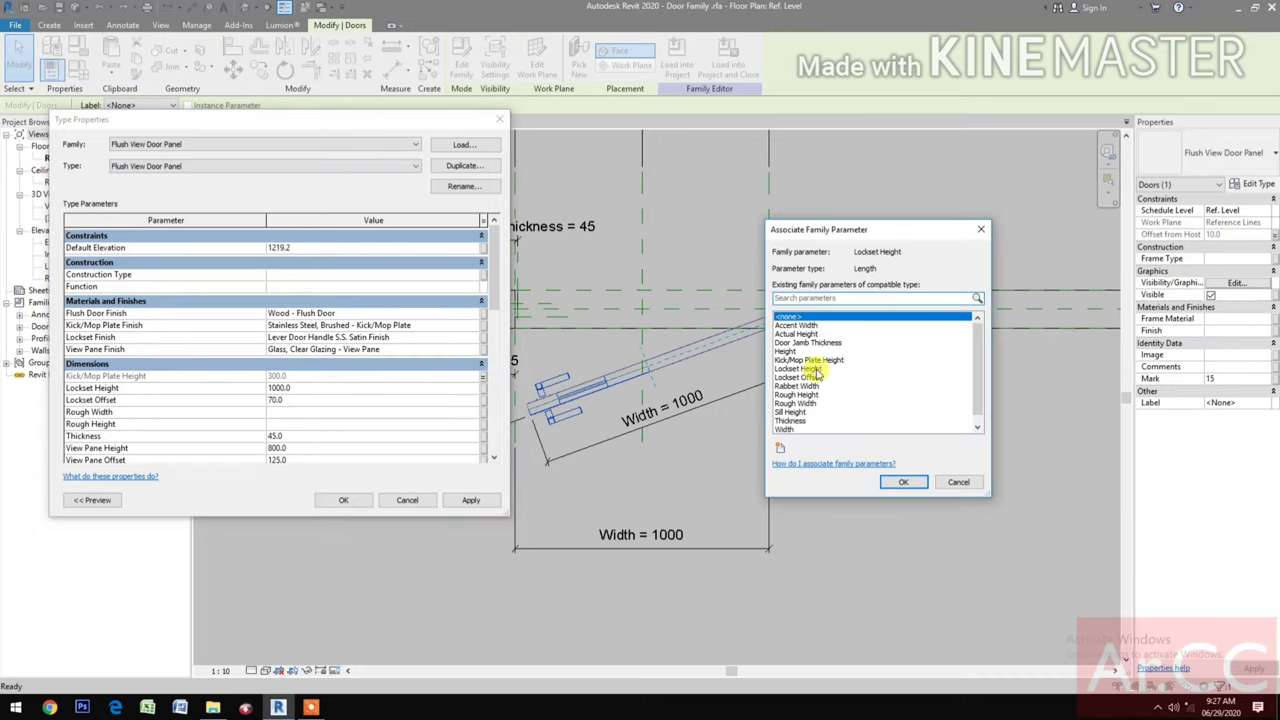
pyautogui.click(815, 369)
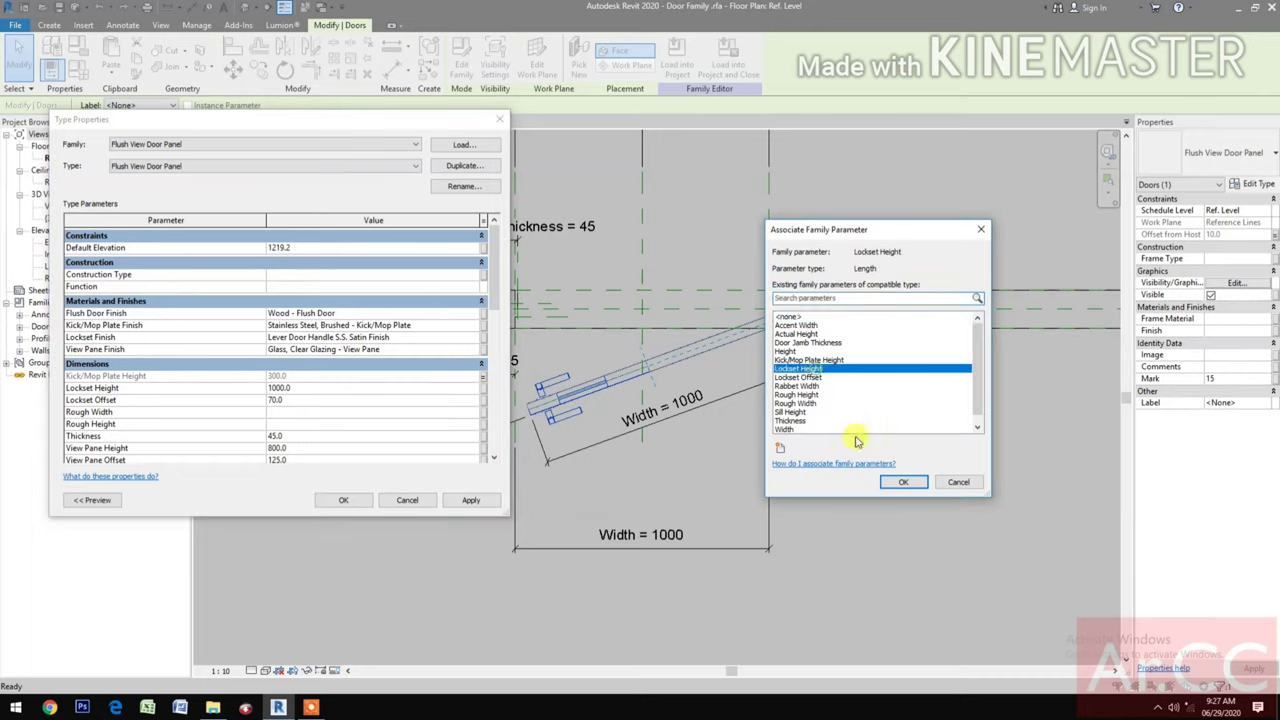
pyautogui.click(900, 483)
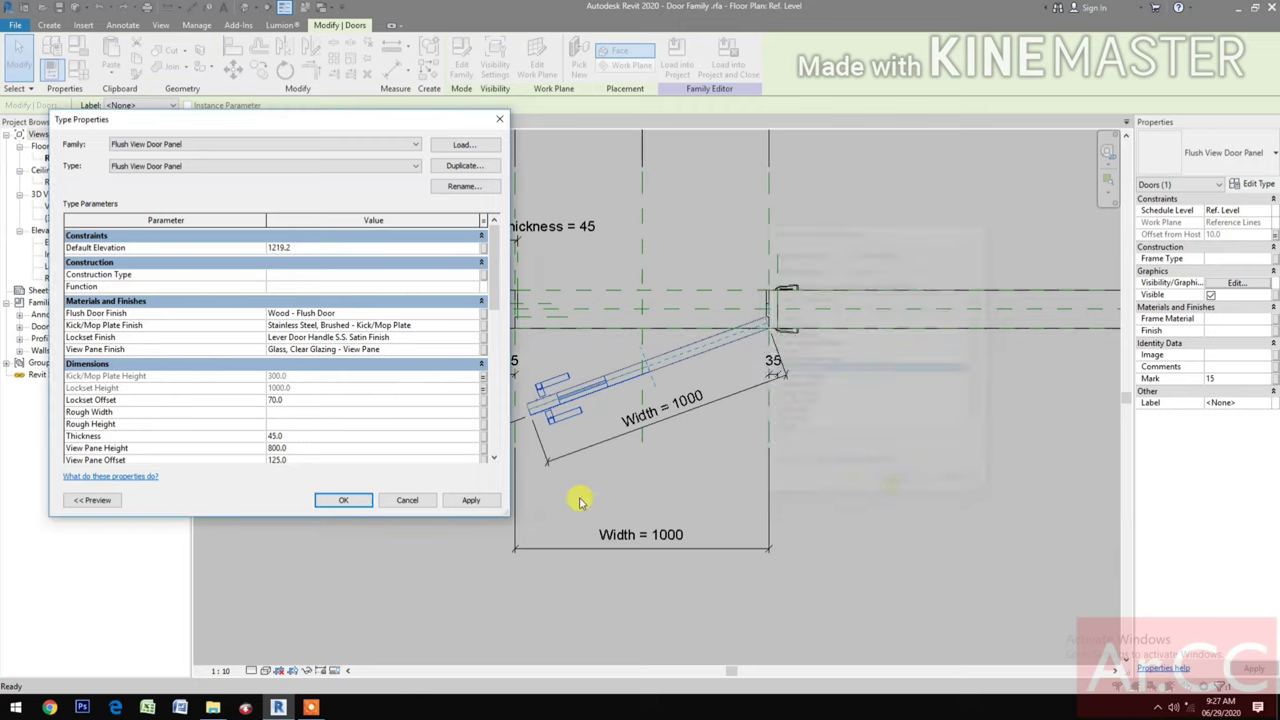
# - Link the panel's Lockset Offset and Thickness to the door's matching Lockset Offset and Thickness parameters
pyautogui.click(484, 404)
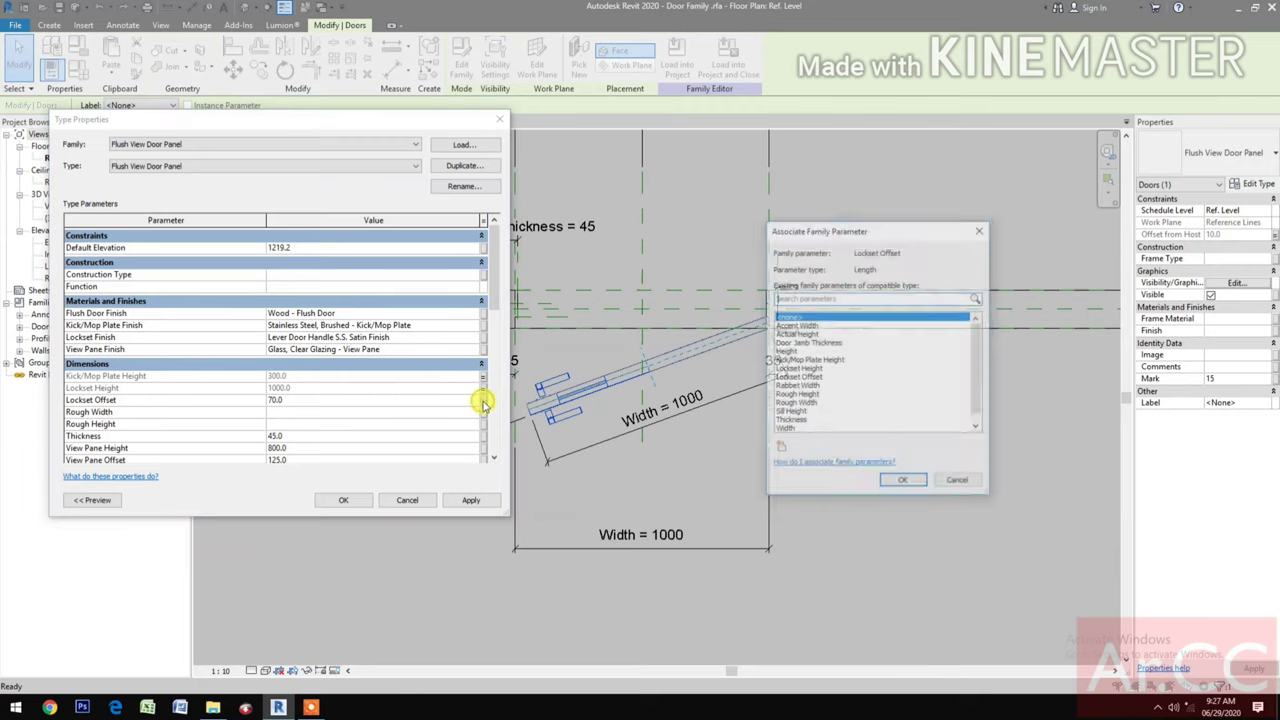
pyautogui.click(808, 378)
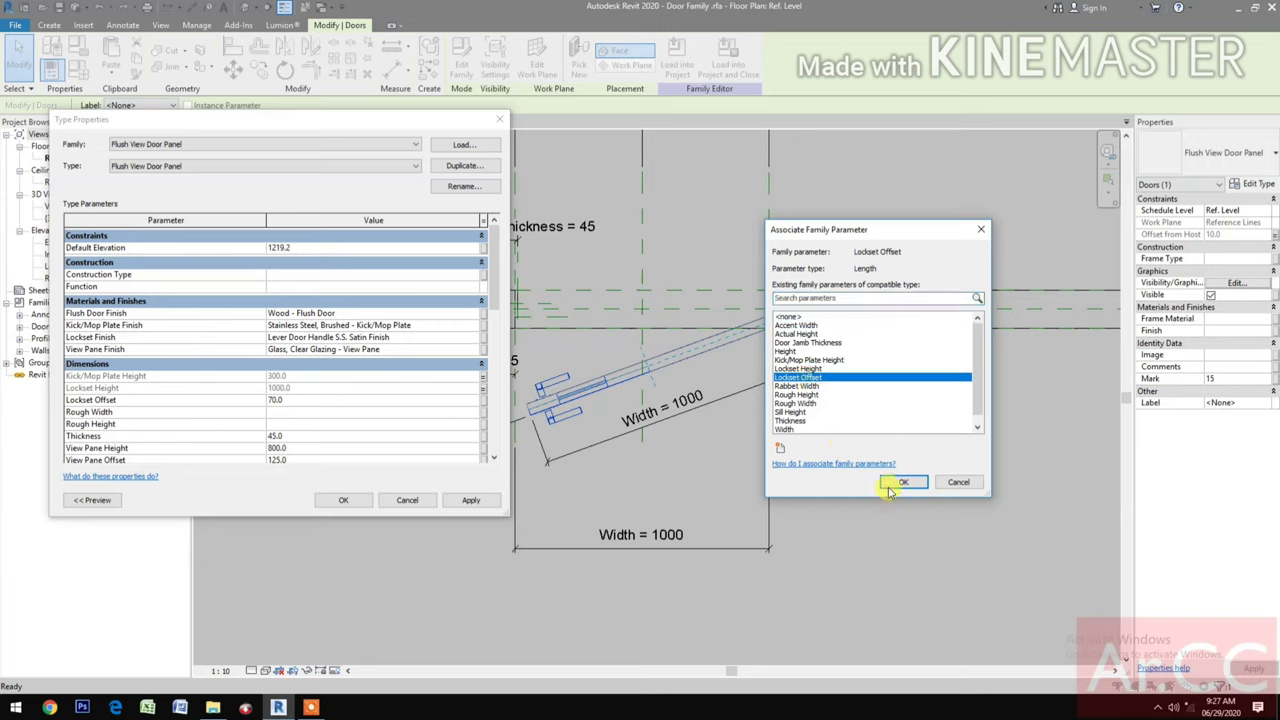
pyautogui.click(900, 483)
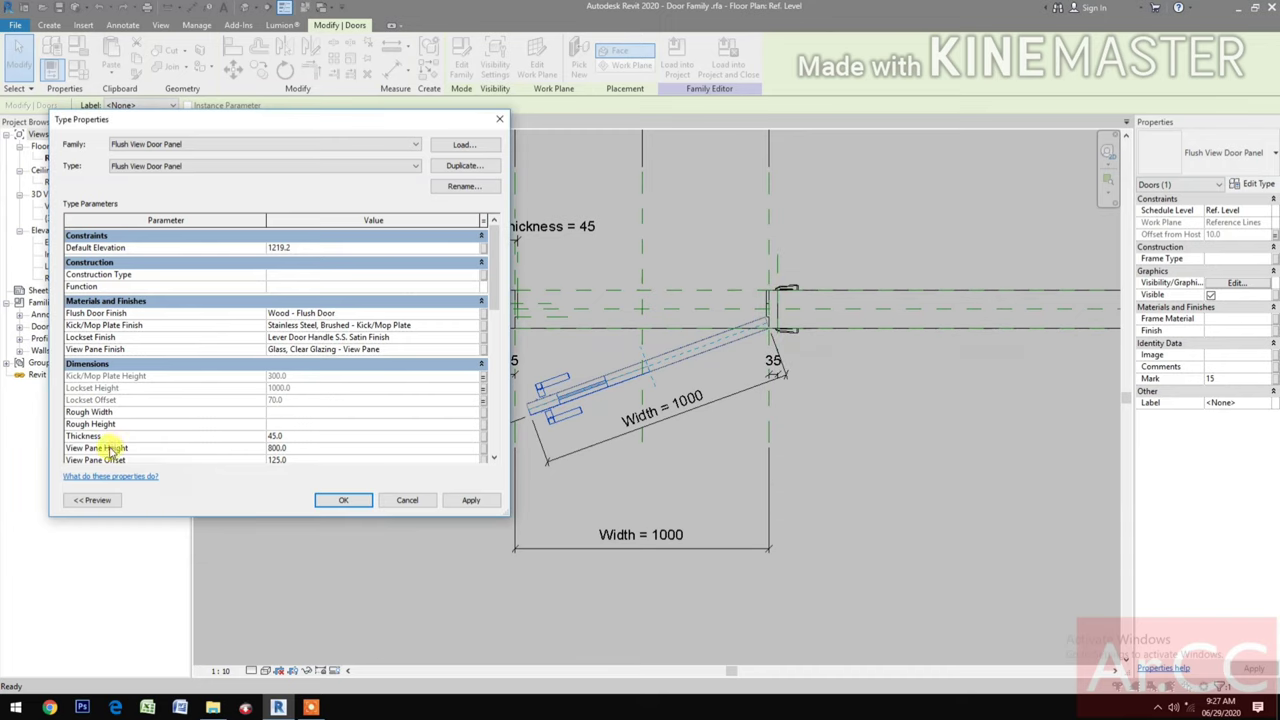
pyautogui.scroll(-2, 115, 440)
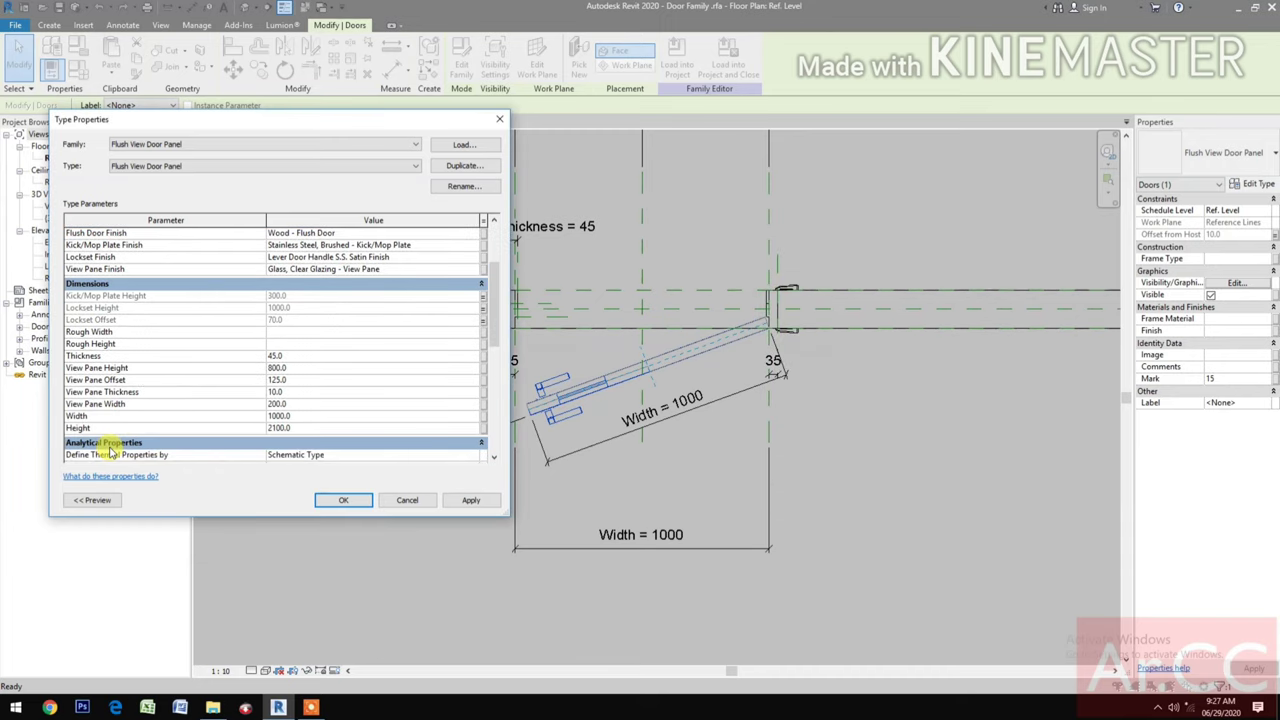
pyautogui.click(483, 357)
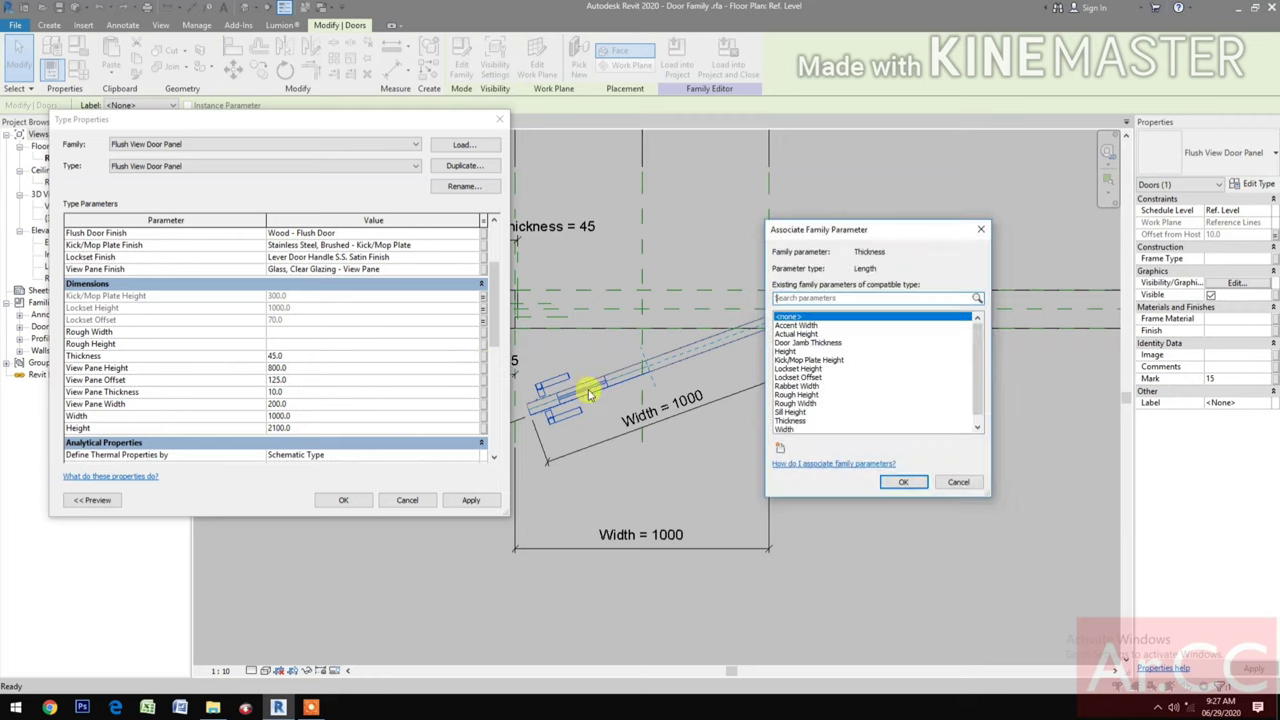
pyautogui.click(790, 421)
pyautogui.click(903, 482)
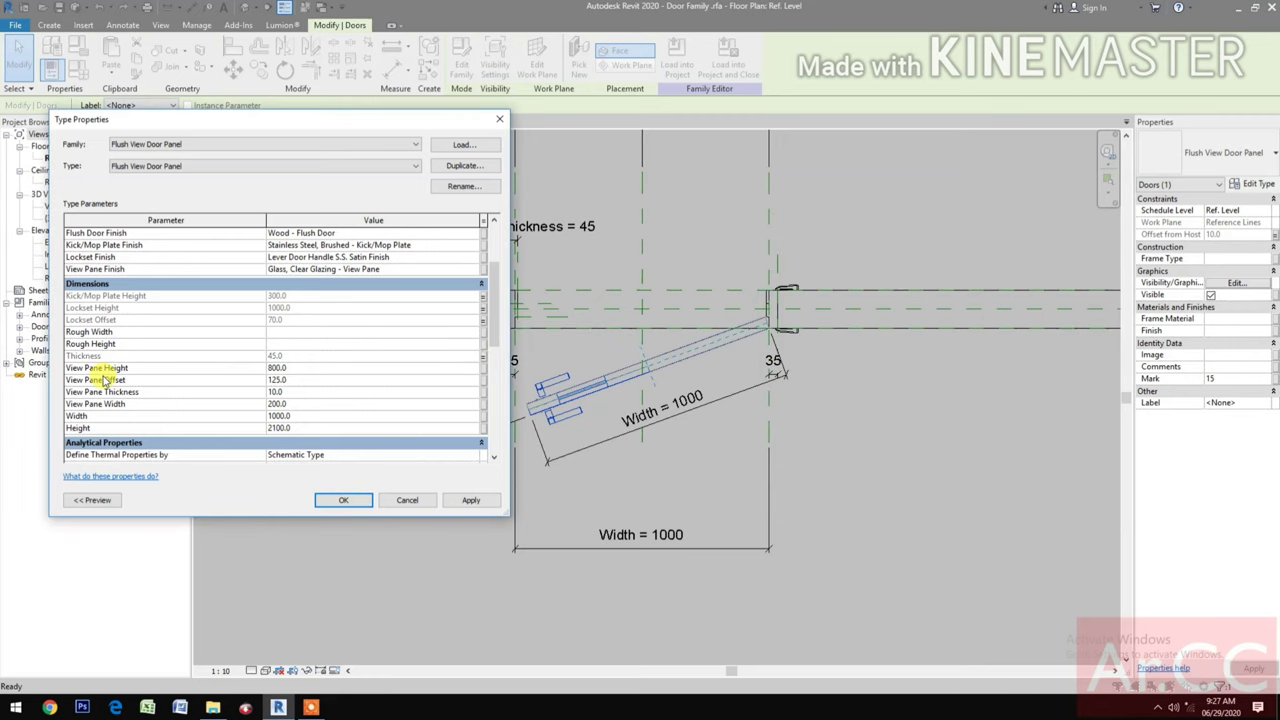
pyautogui.click(483, 367)
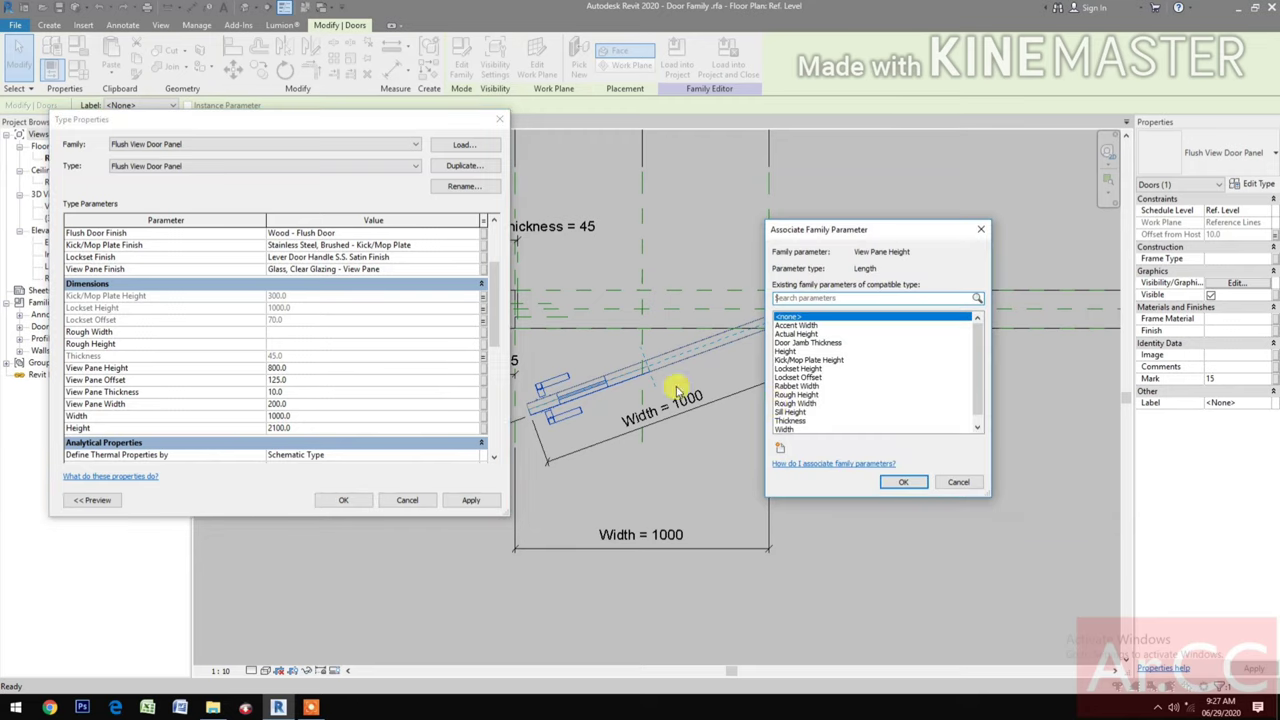
# - Link the panel's View Pane Height and View Pane Offset to newly created door parameters of the same names
pyautogui.click(781, 450)
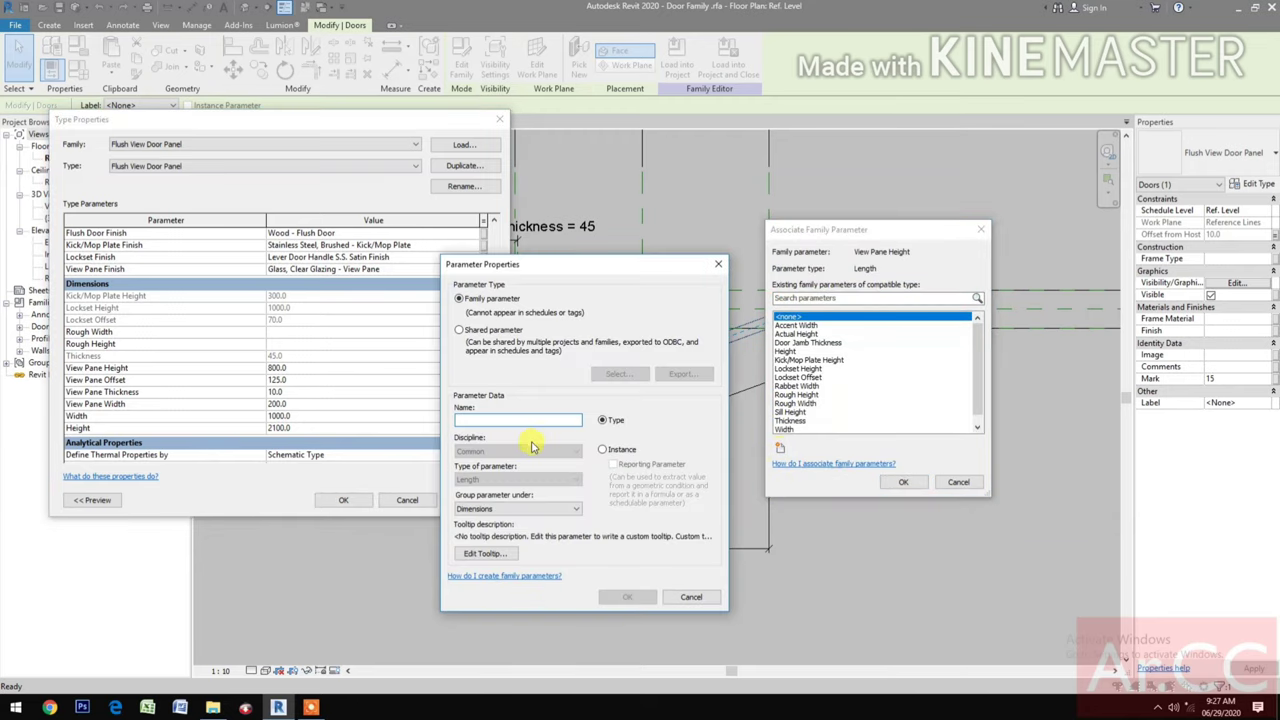
pyautogui.write('View Pane Height')
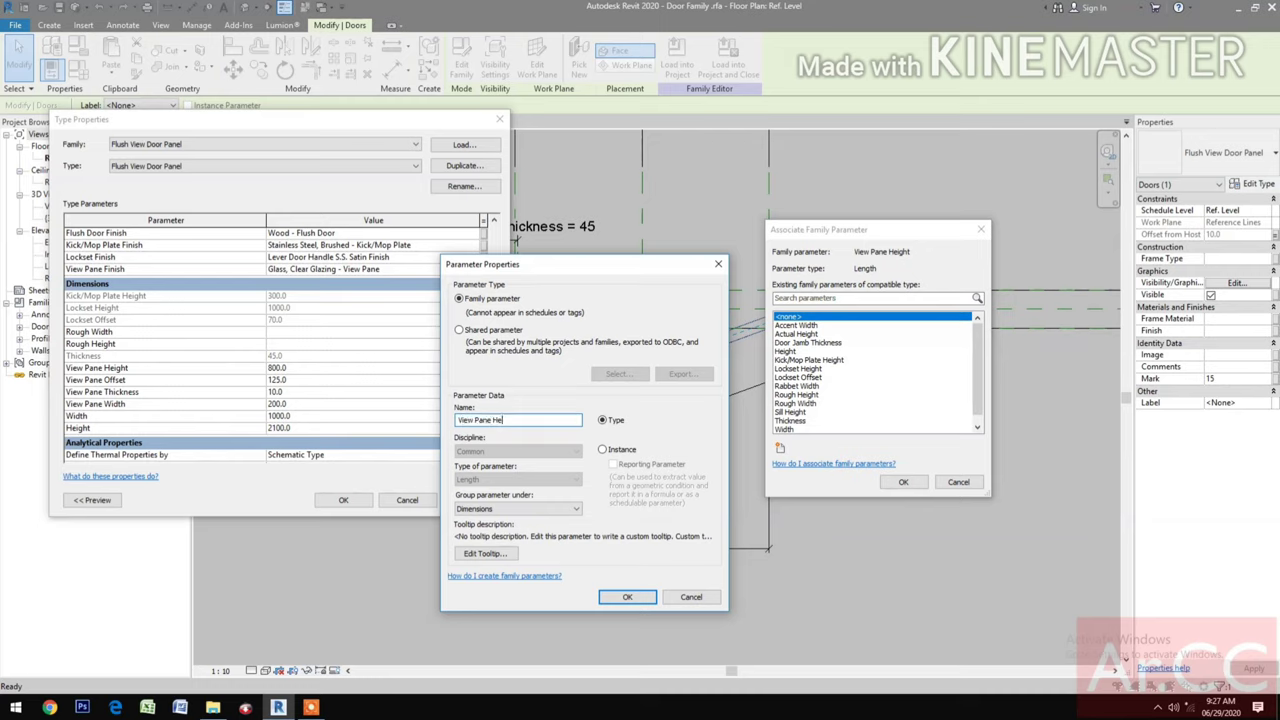
pyautogui.click(640, 598)
pyautogui.click(900, 484)
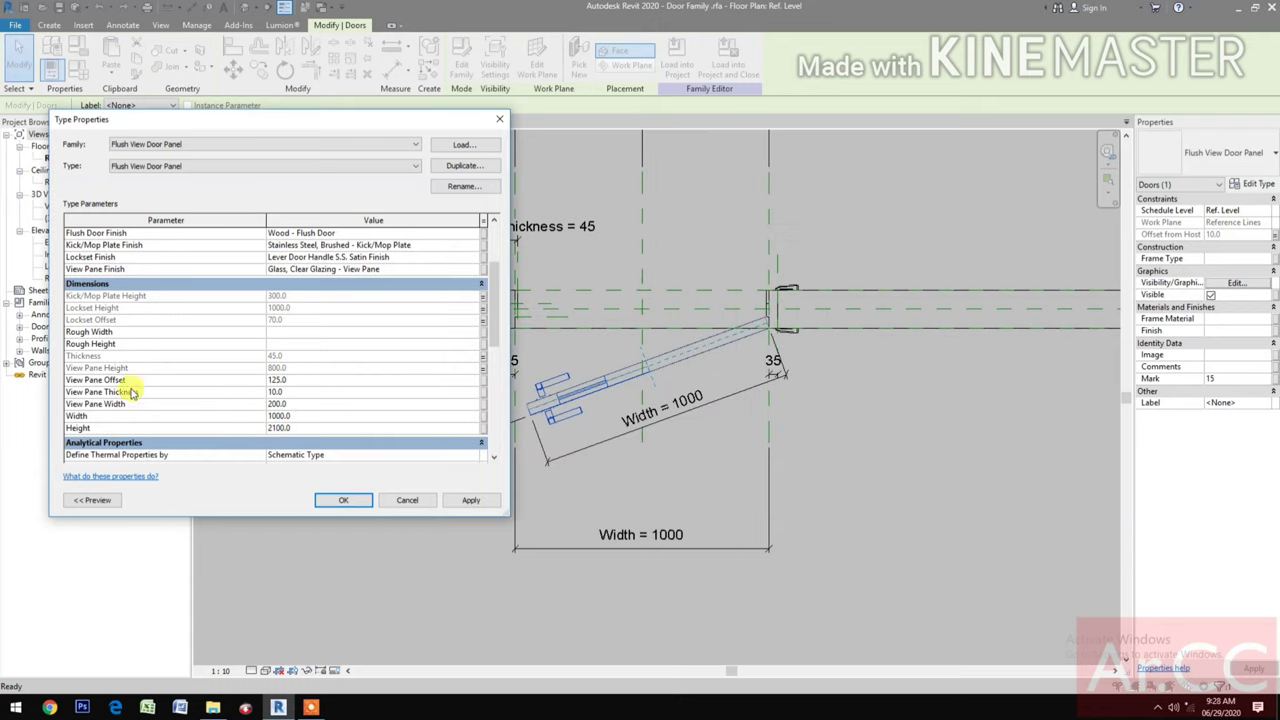
pyautogui.click(482, 381)
pyautogui.click(782, 450)
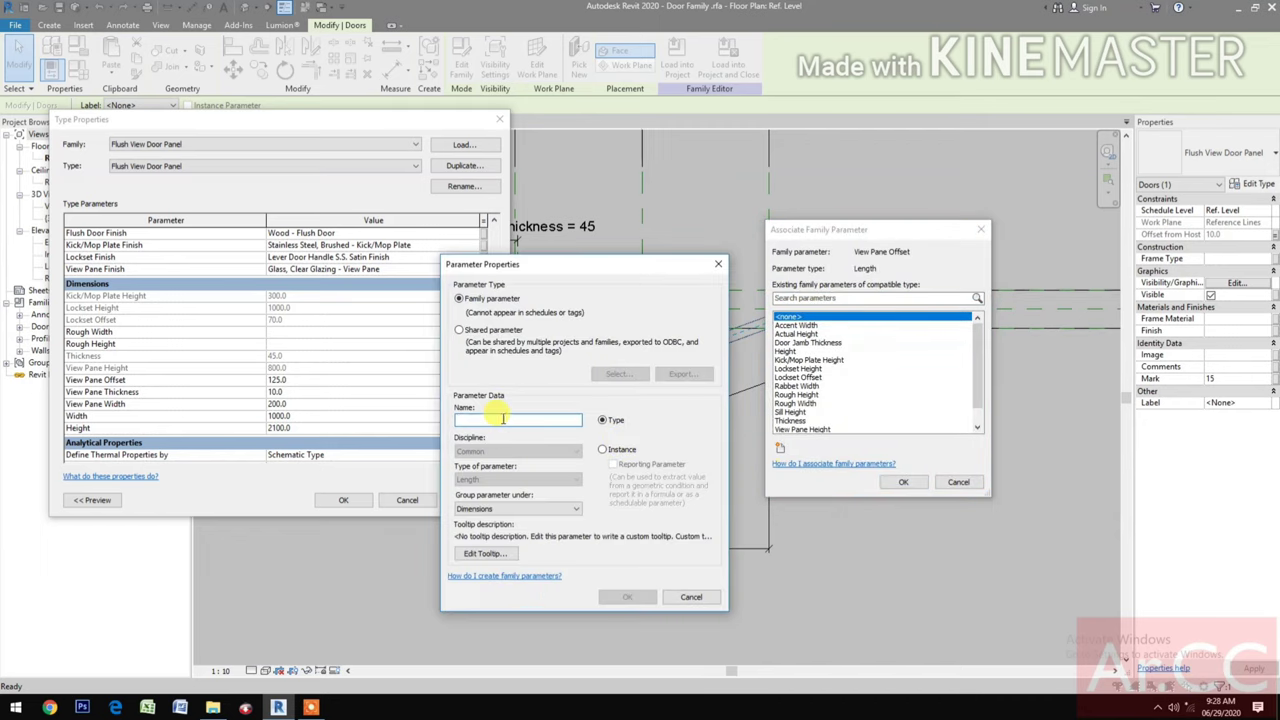
pyautogui.write('View Pane Offset')
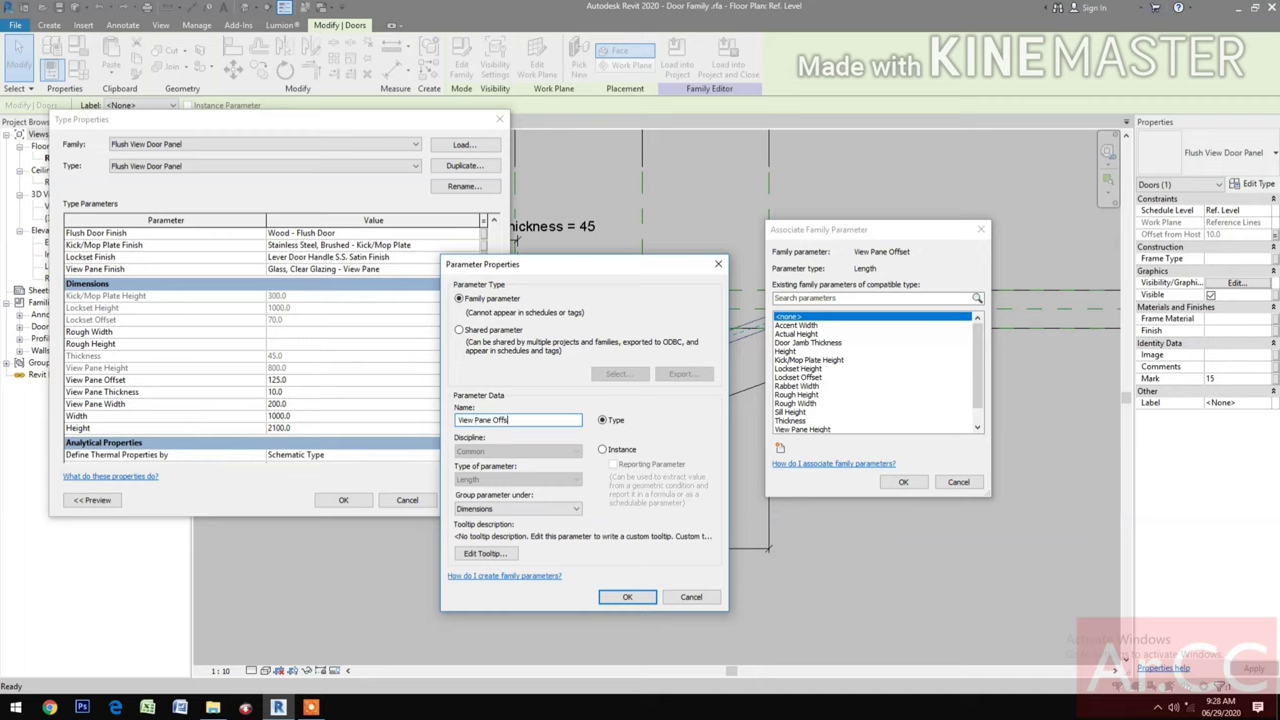
pyautogui.click(607, 598)
pyautogui.click(903, 481)
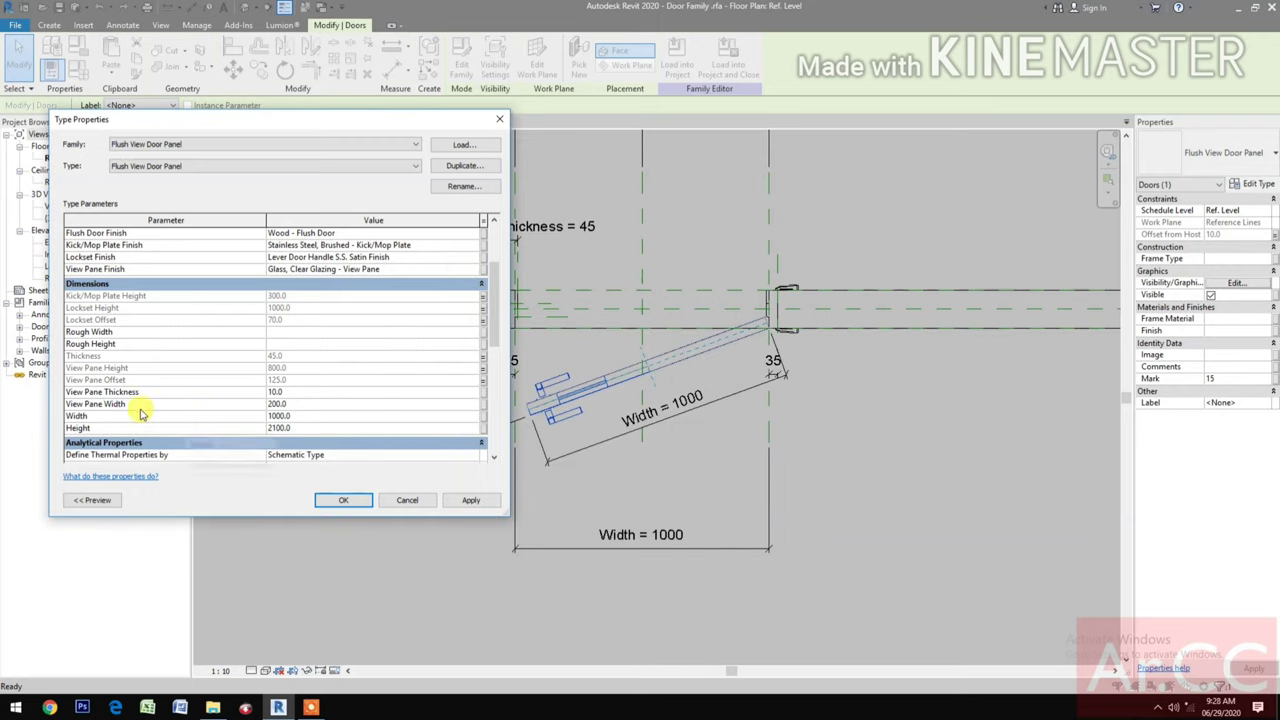
# - Link the panel's View Pane Thickness and View Pane Width to newly created same-named door parameters
pyautogui.click(484, 394)
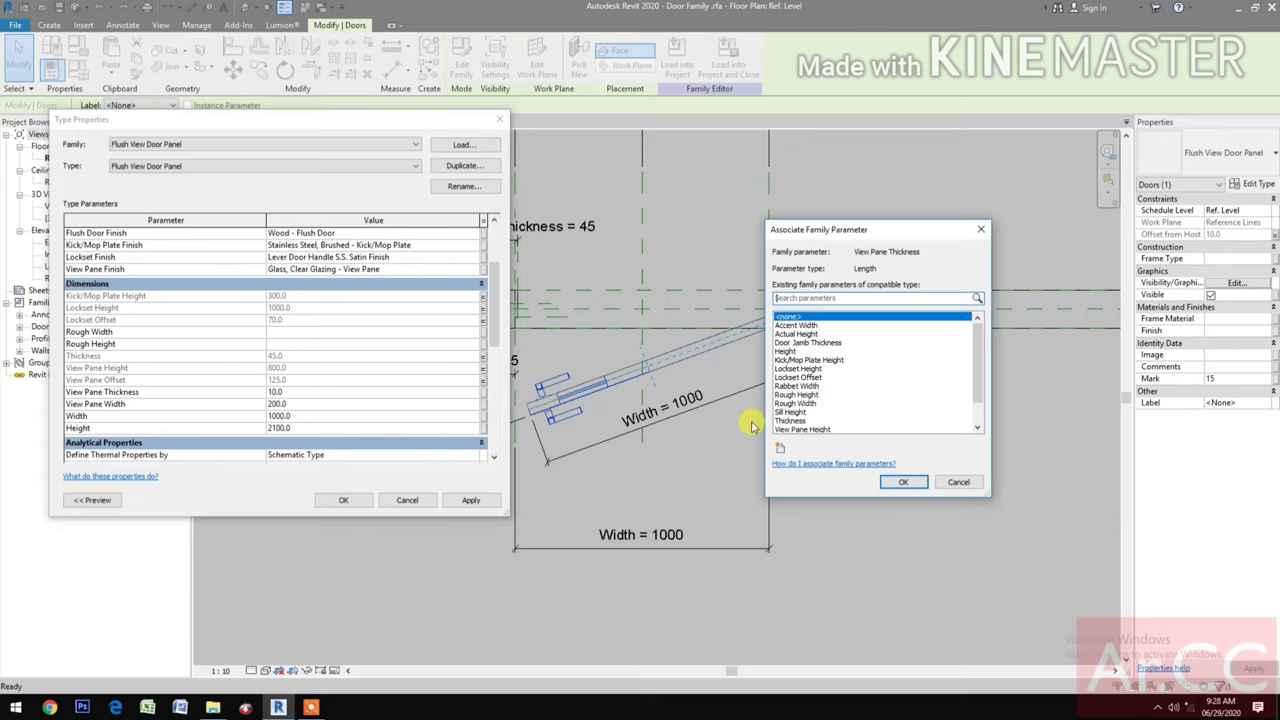
pyautogui.click(782, 450)
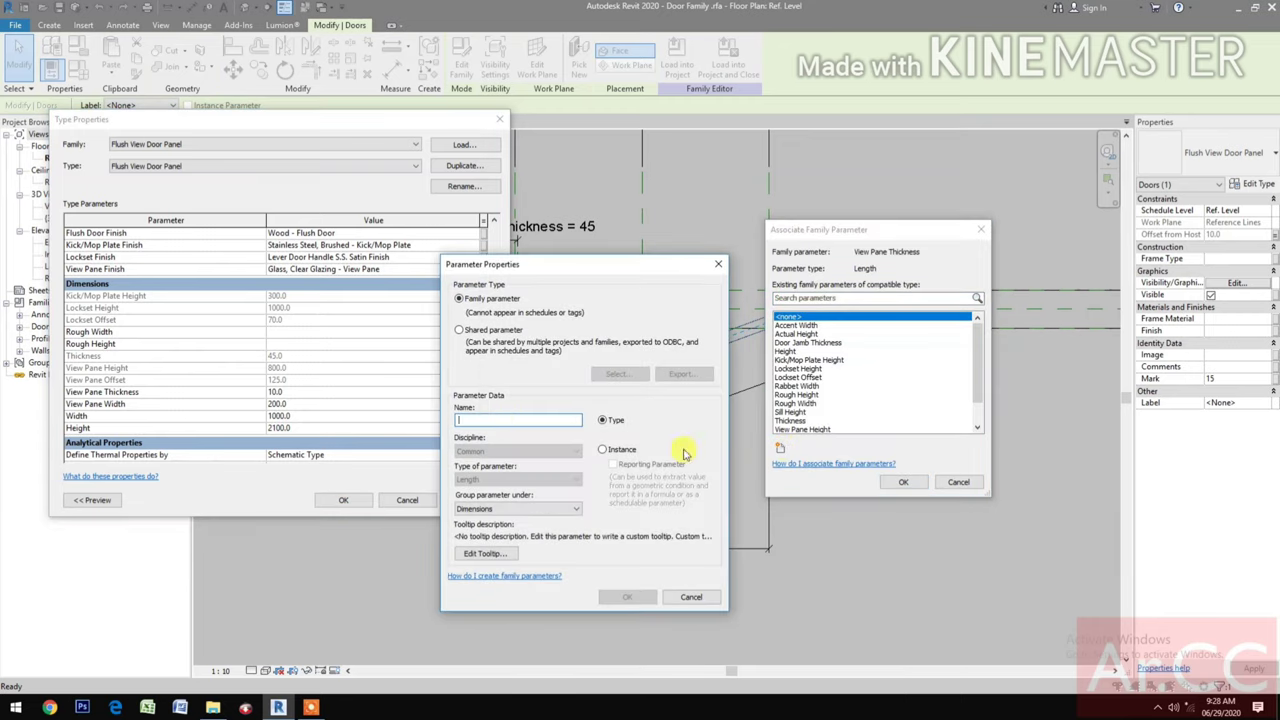
pyautogui.write('View Pane Thickness')
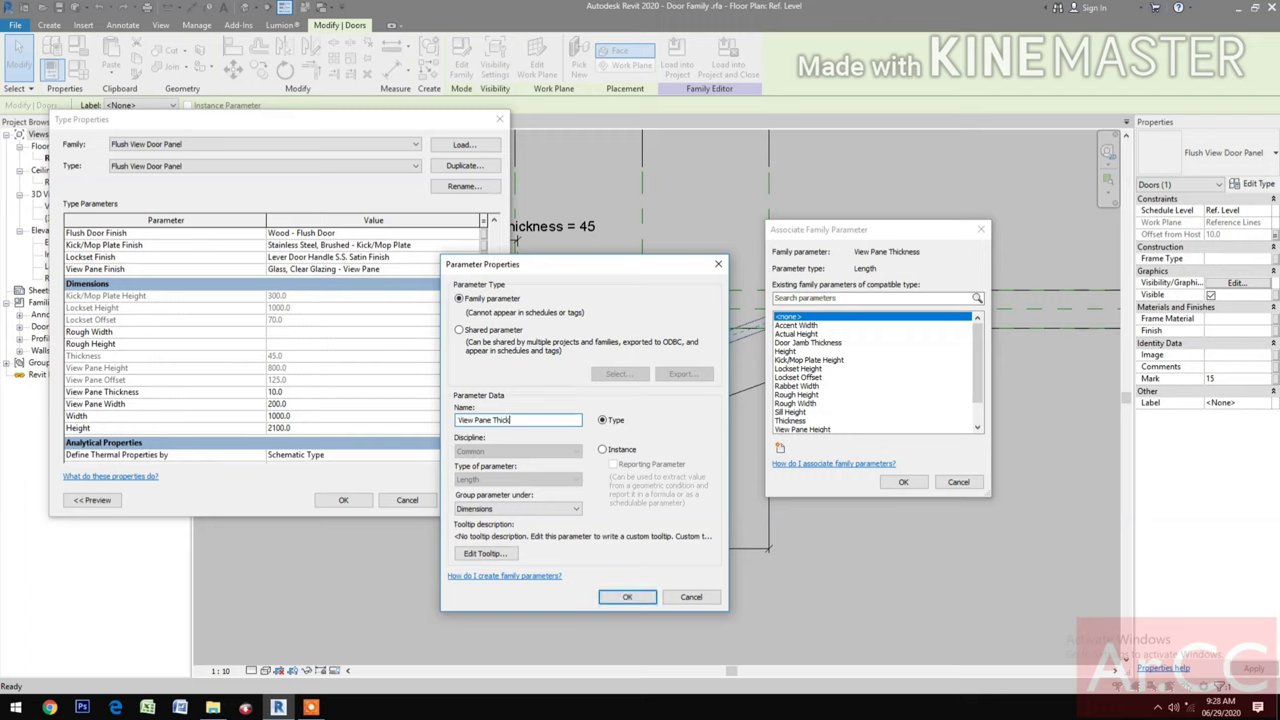
pyautogui.click(627, 597)
pyautogui.click(903, 482)
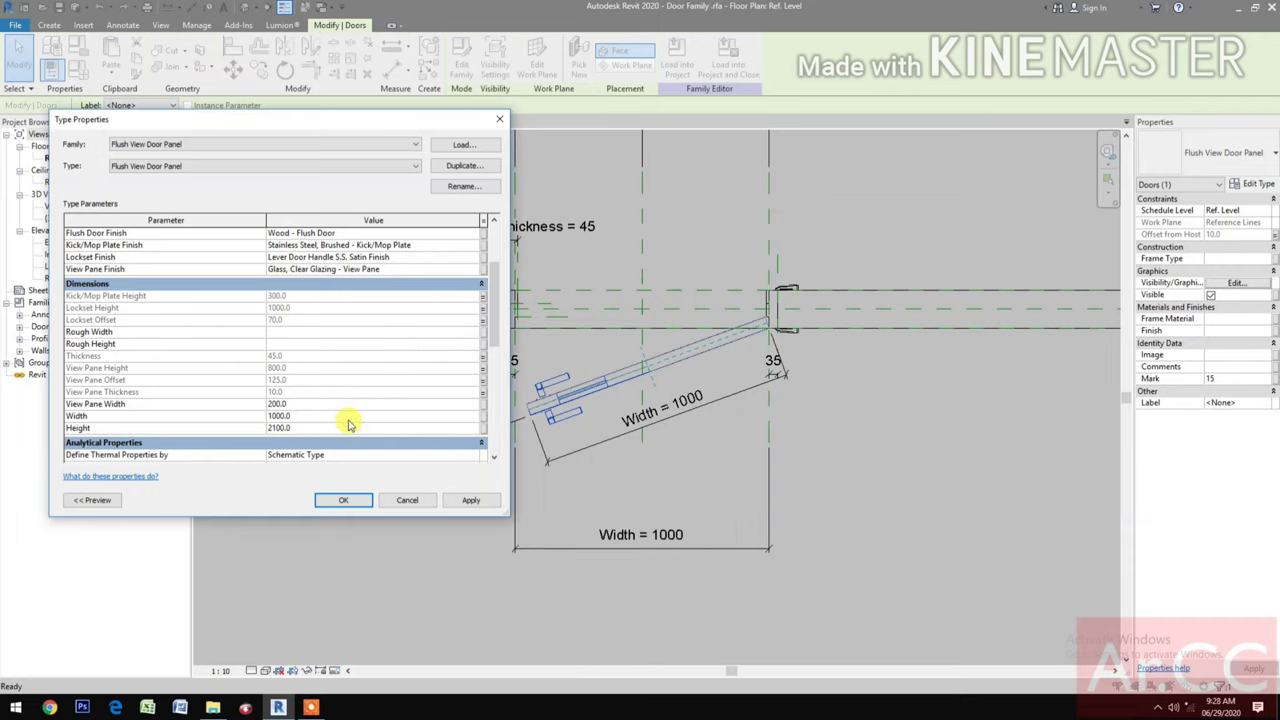
pyautogui.click(485, 405)
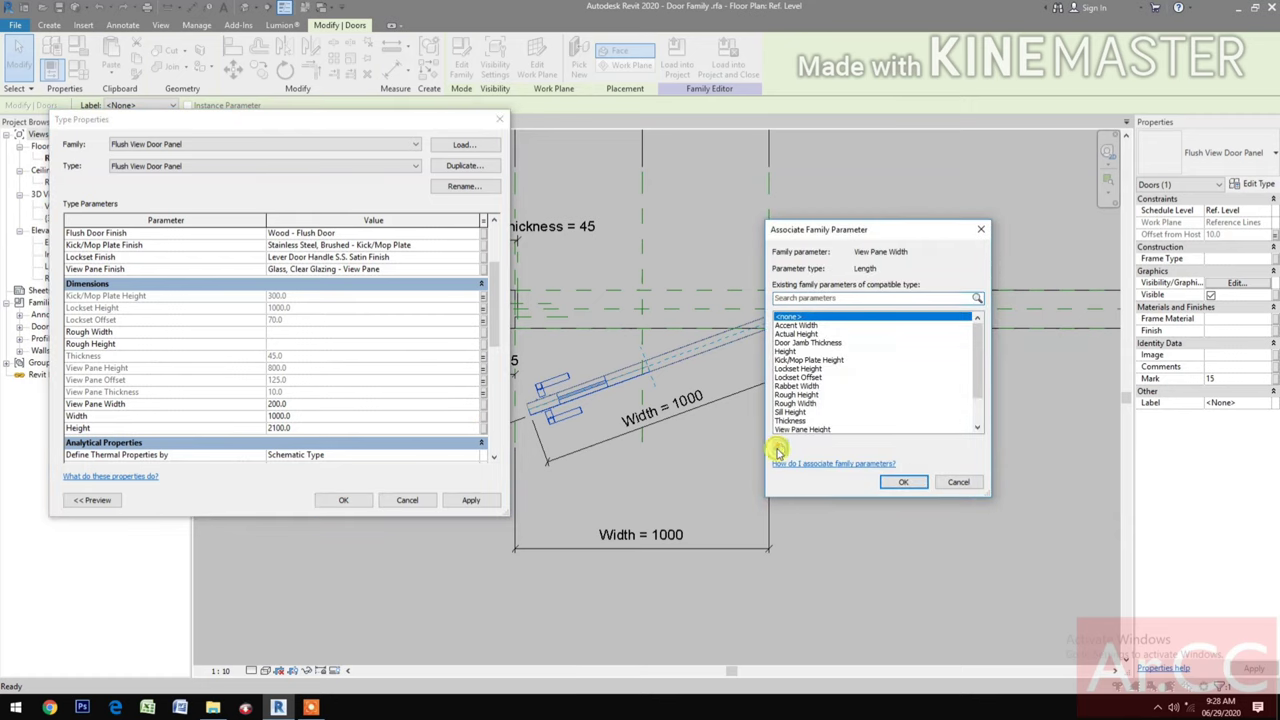
pyautogui.click(779, 450)
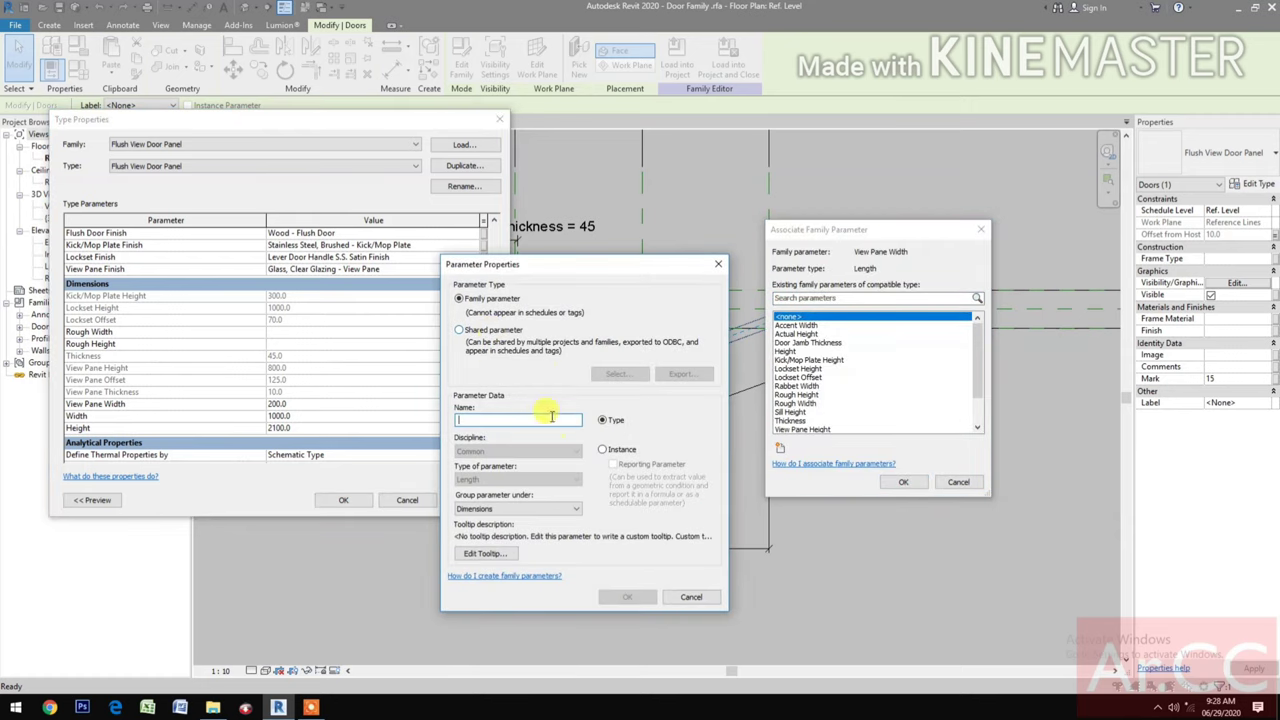
pyautogui.write('View Pane Width')
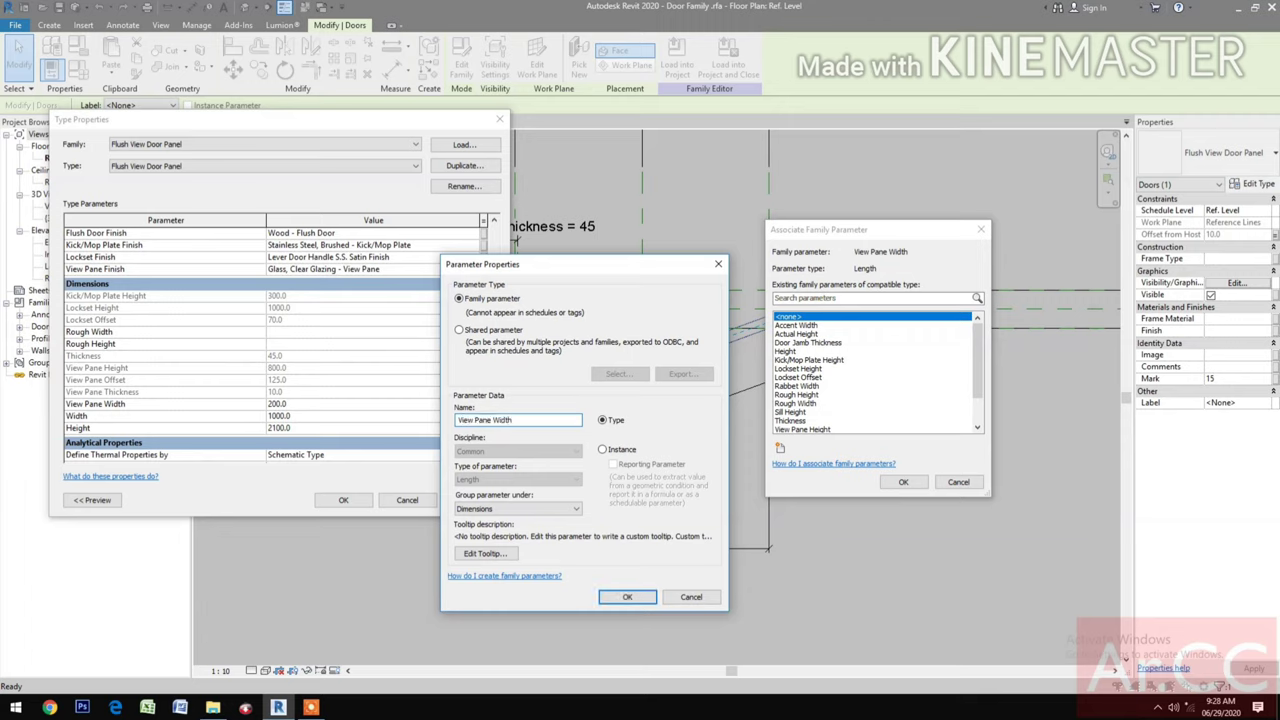
pyautogui.click(632, 596)
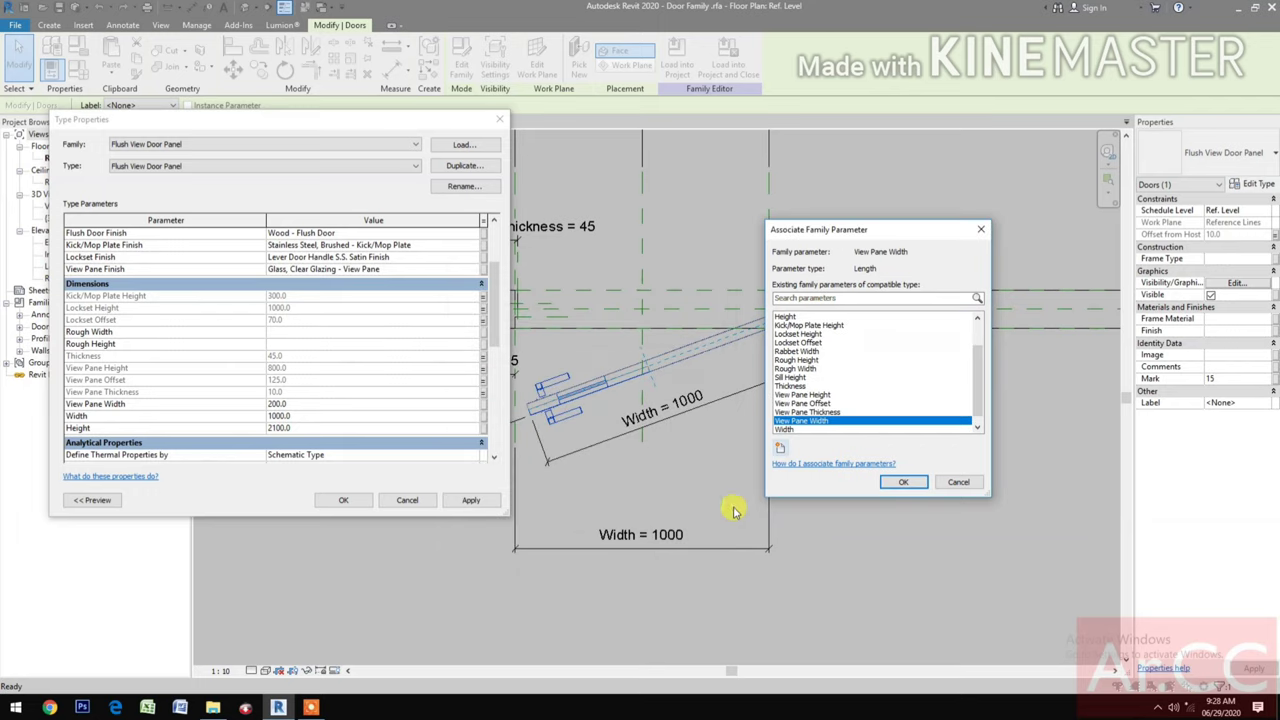
pyautogui.click(886, 482)
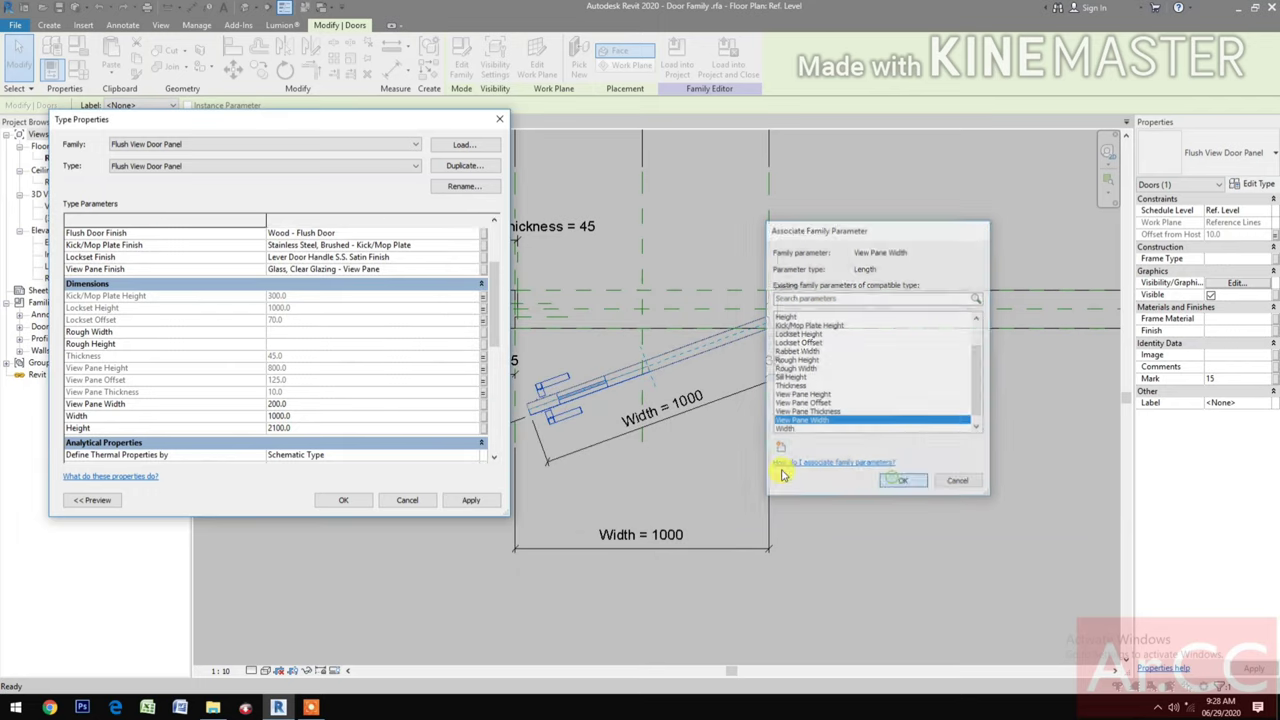
# - Associate the nested panel's Width with the door family's Width parameter
pyautogui.click(484, 416)
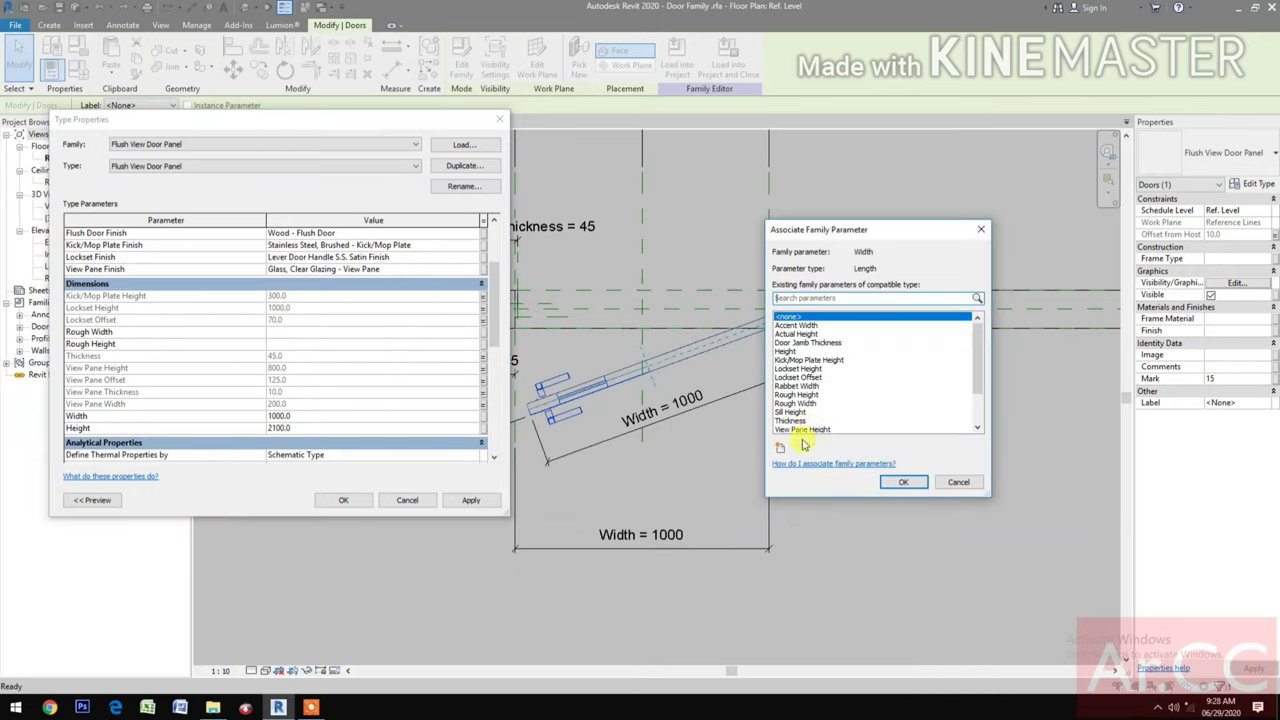
pyautogui.scroll(-2, 797, 369)
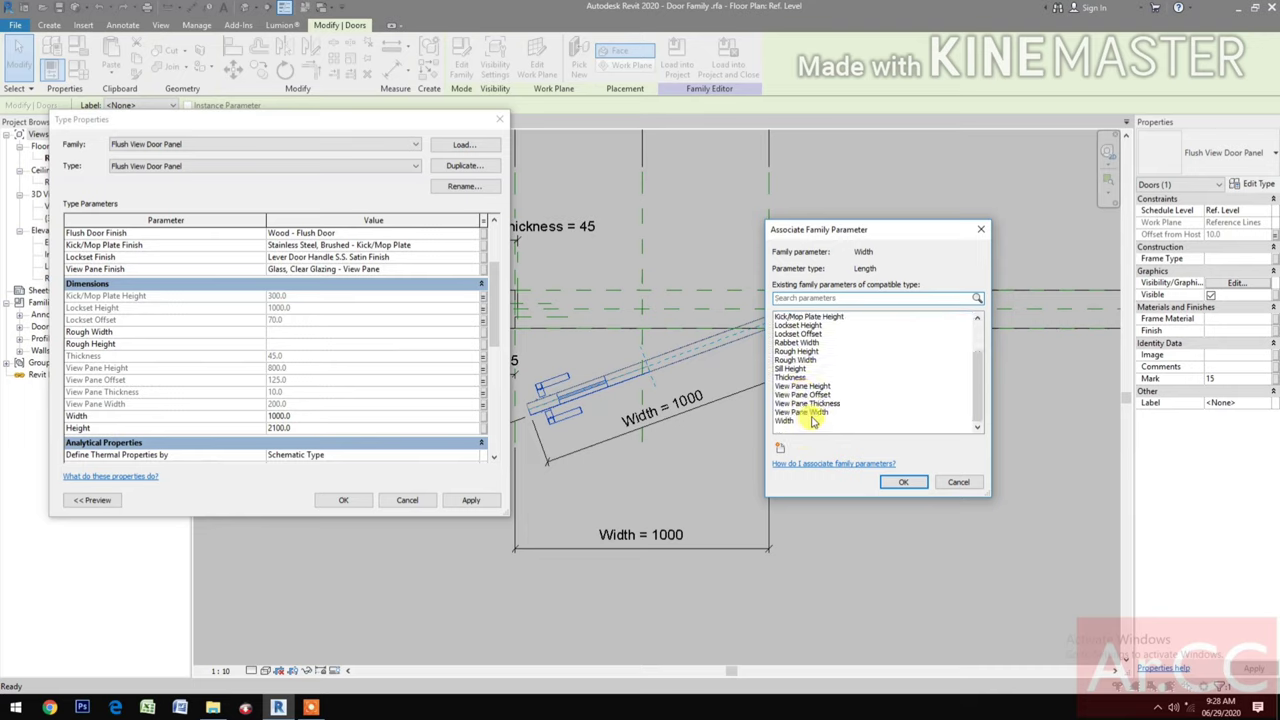
pyautogui.click(795, 412)
pyautogui.click(788, 421)
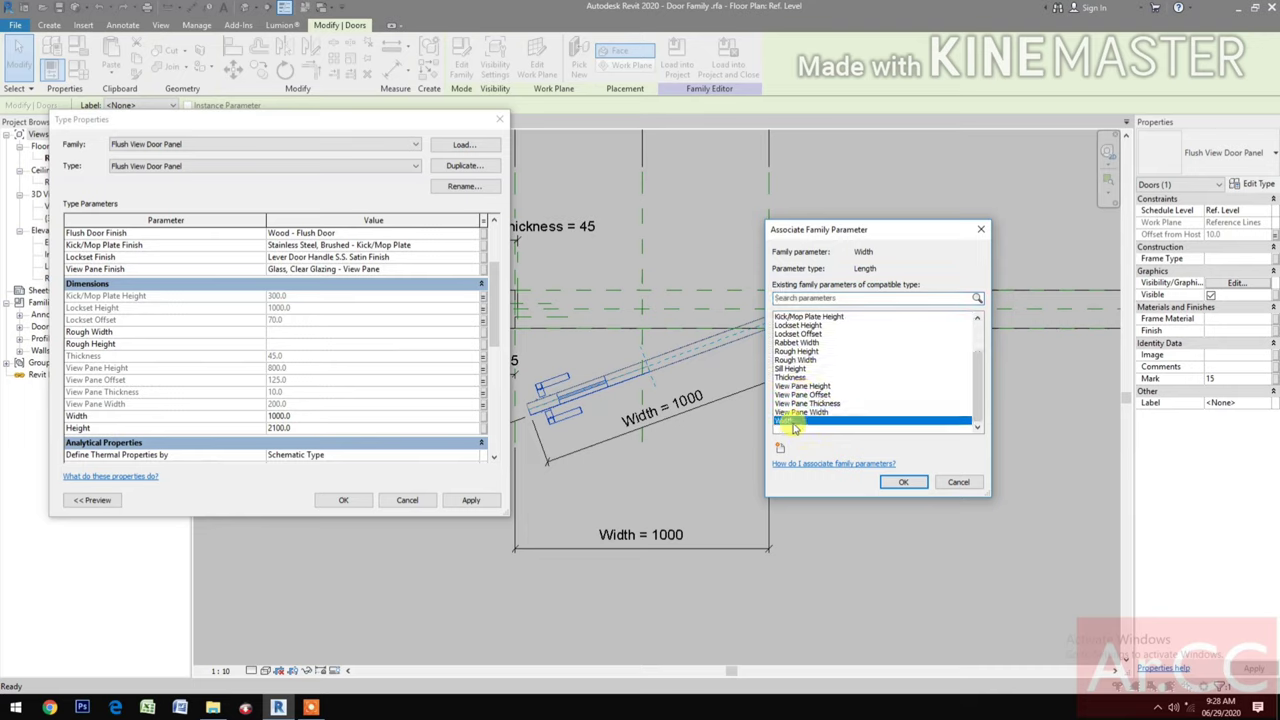
pyautogui.click(893, 481)
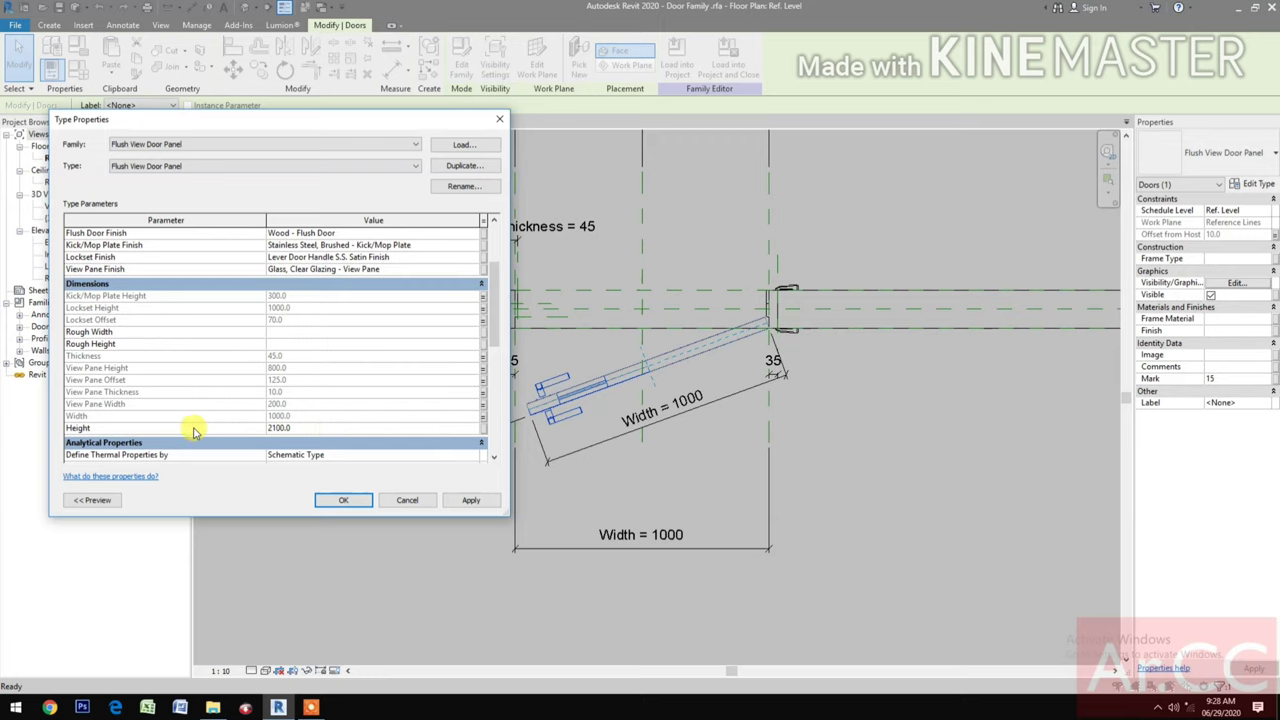
# - Associate the panel's Height with the door's Actual Height, which now reads 2090.0
pyautogui.click(483, 429)
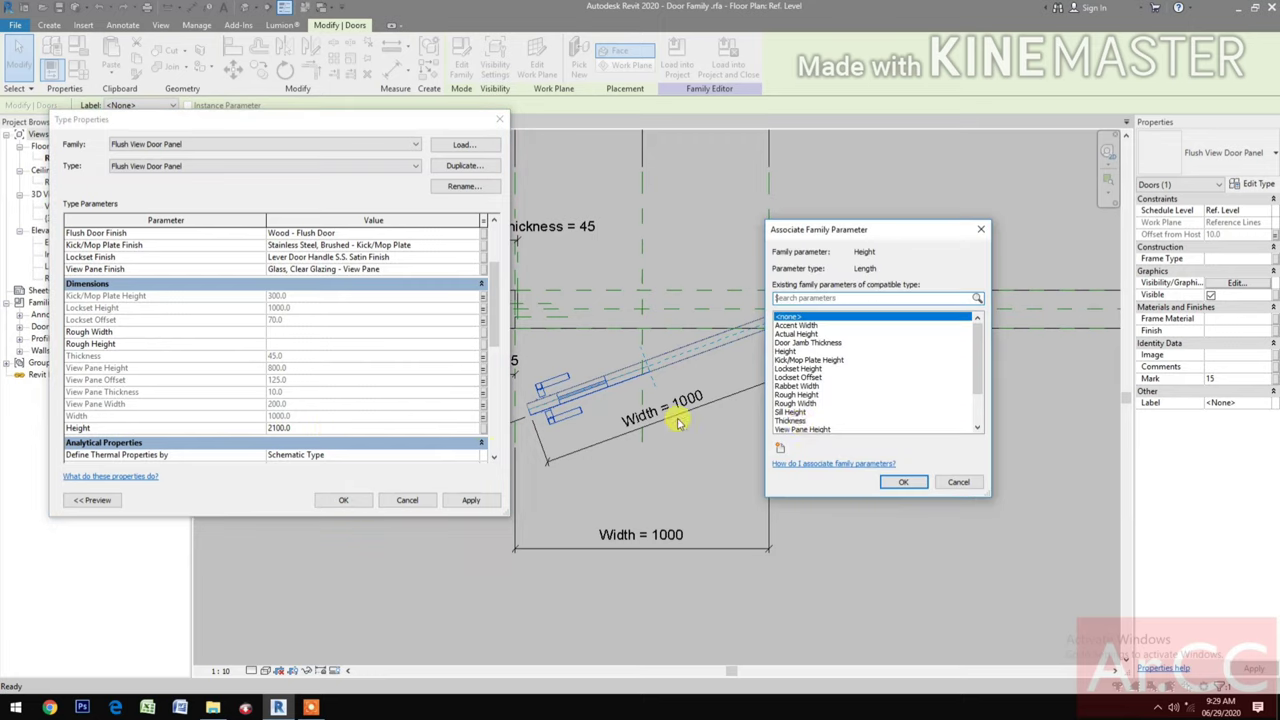
pyautogui.click(798, 334)
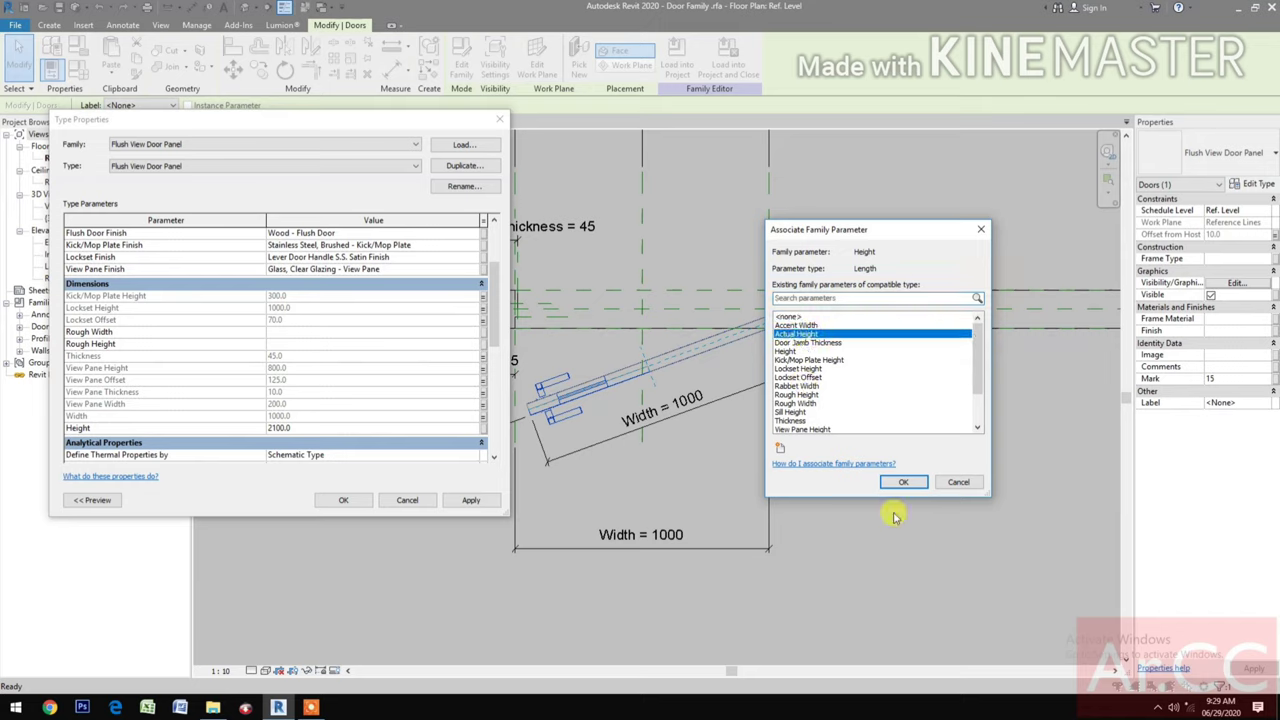
pyautogui.click(904, 482)
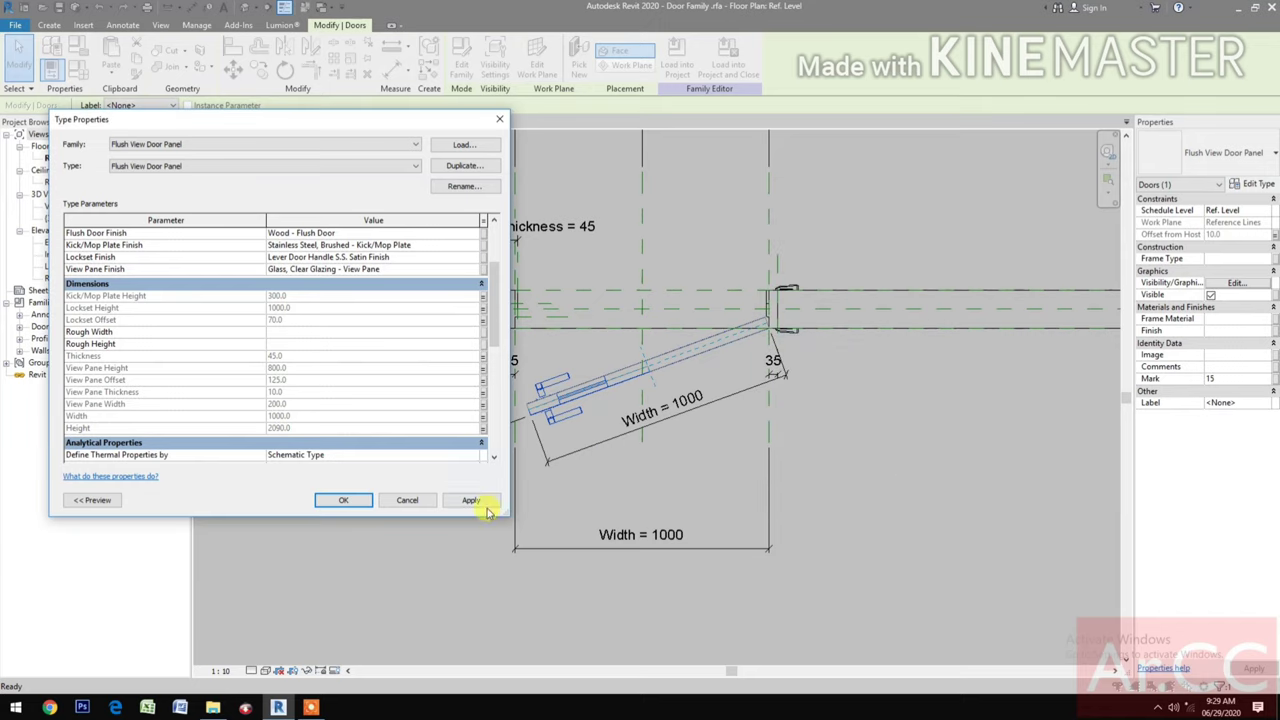
pyautogui.scroll(2, 345, 330)
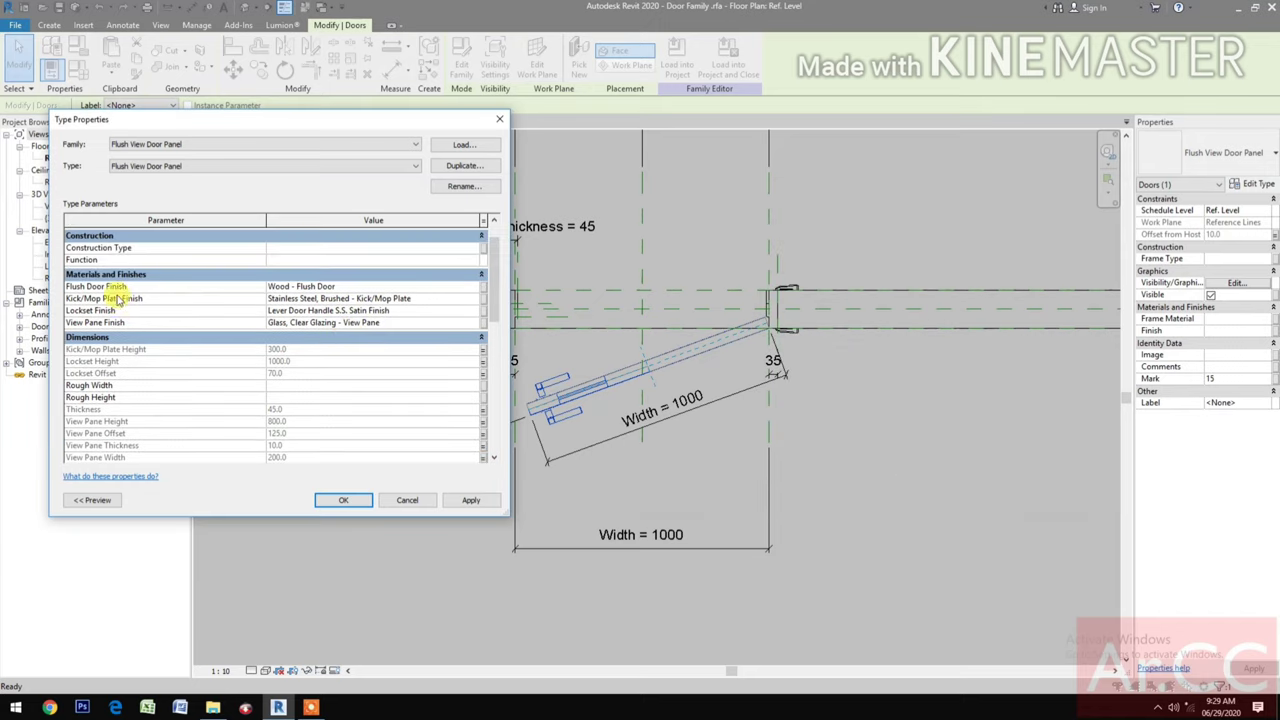
# - Link the panel's Flush Door Finish to the door's Flush Door Finish and Kick/Mop Plate Finish to a new parameter
pyautogui.click(483, 286)
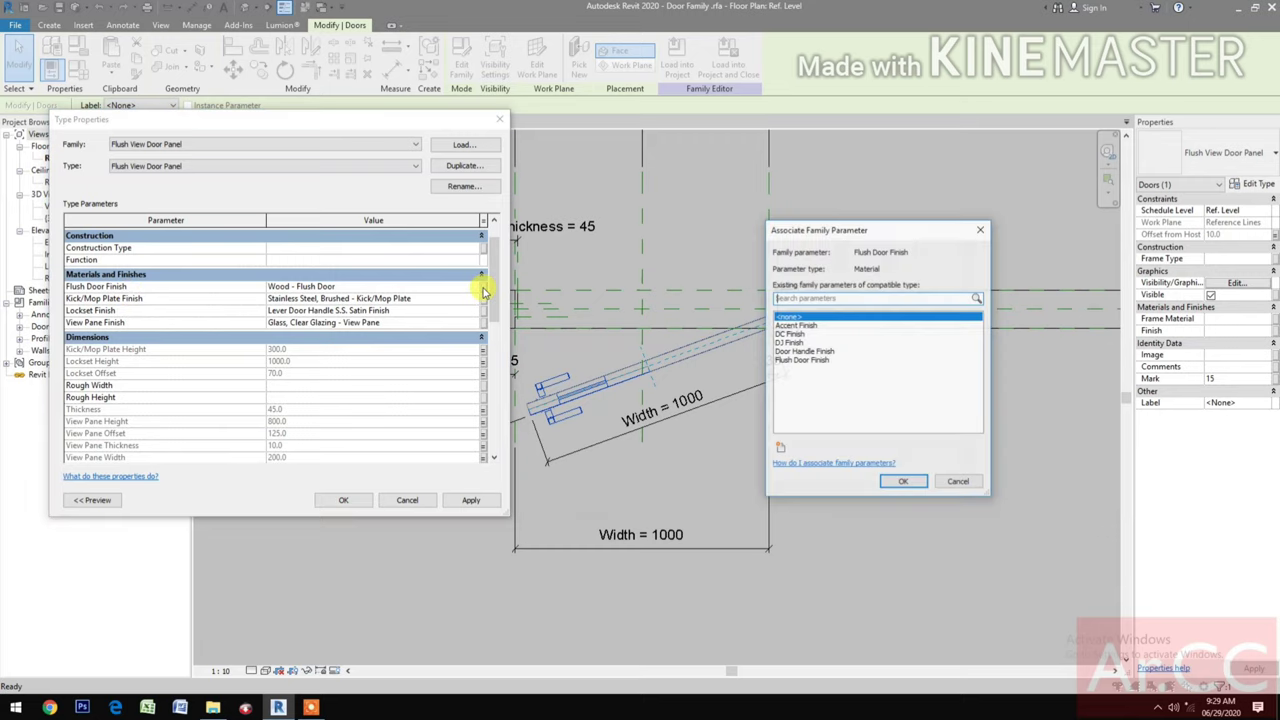
pyautogui.click(799, 361)
pyautogui.click(903, 482)
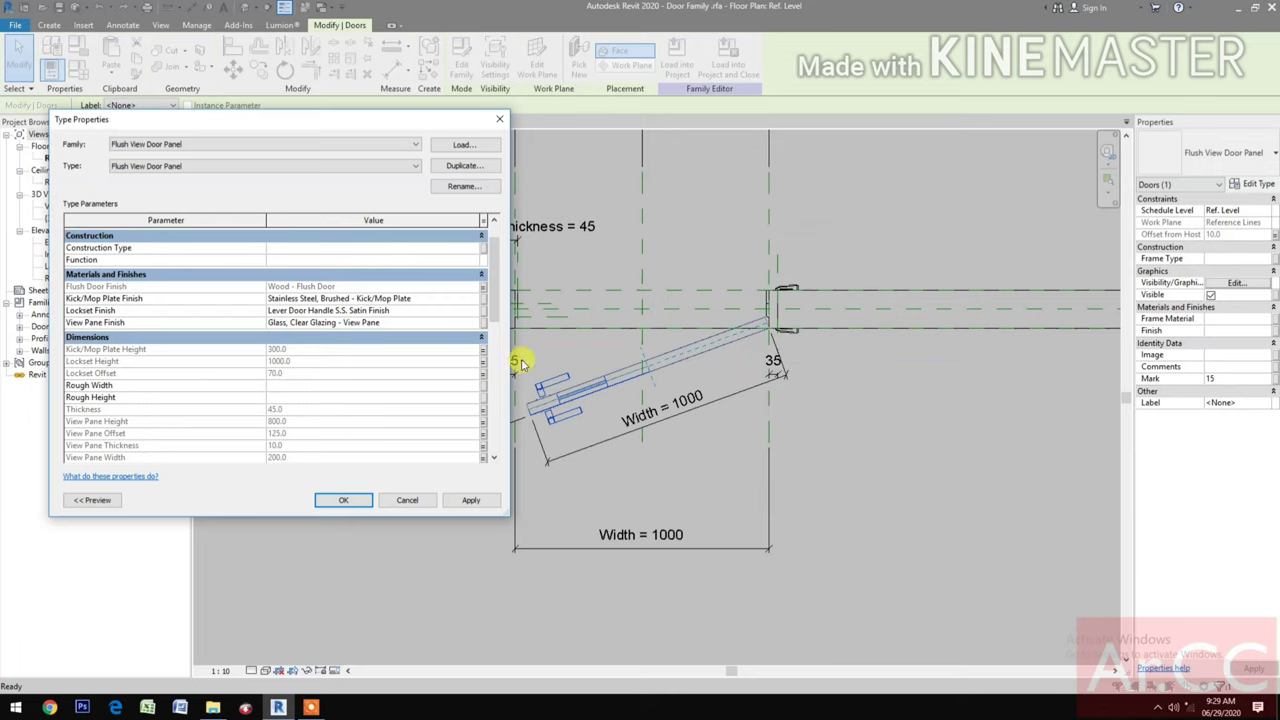
pyautogui.click(483, 299)
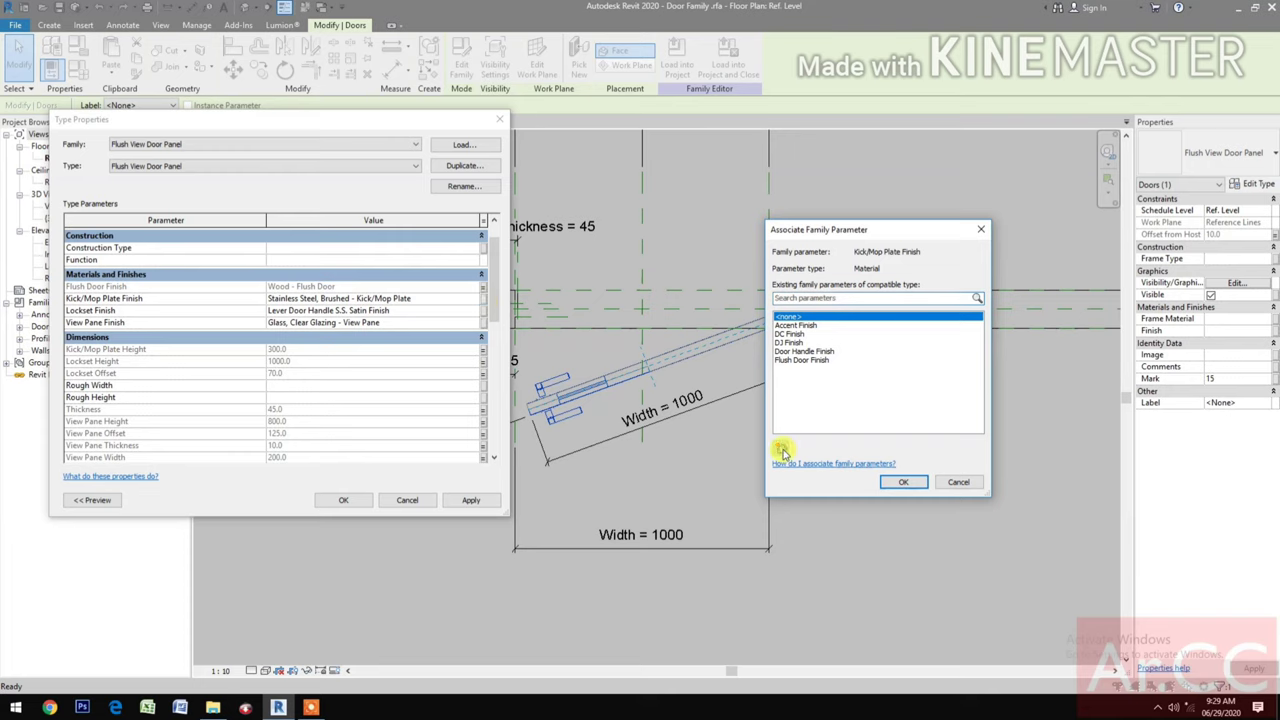
pyautogui.click(781, 449)
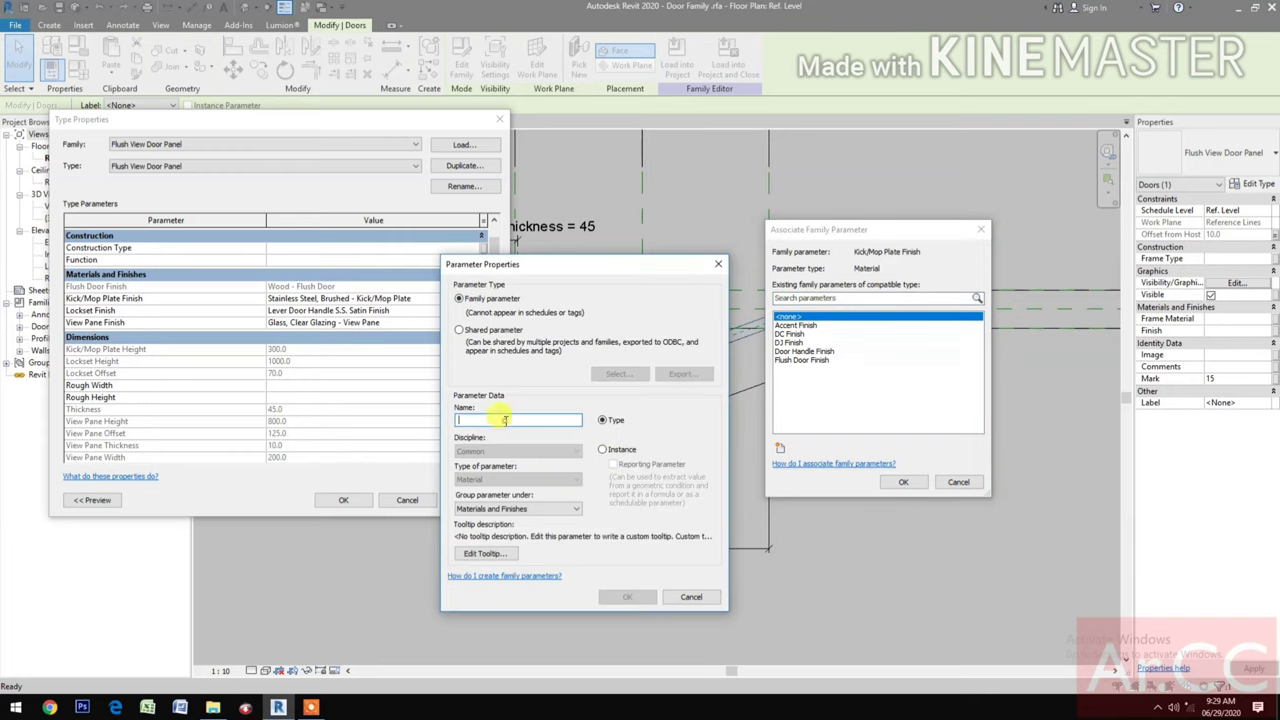
pyautogui.write('Kick/Mop Plate Finish')
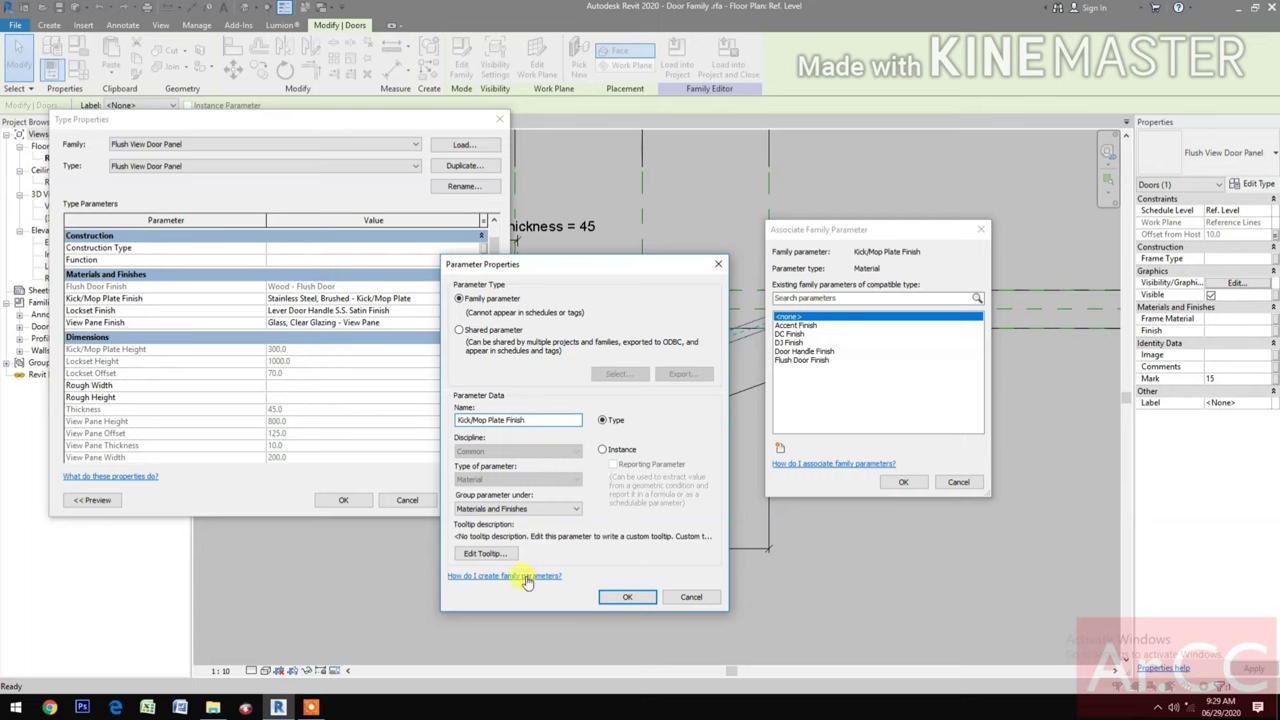
pyautogui.click(627, 596)
pyautogui.click(896, 483)
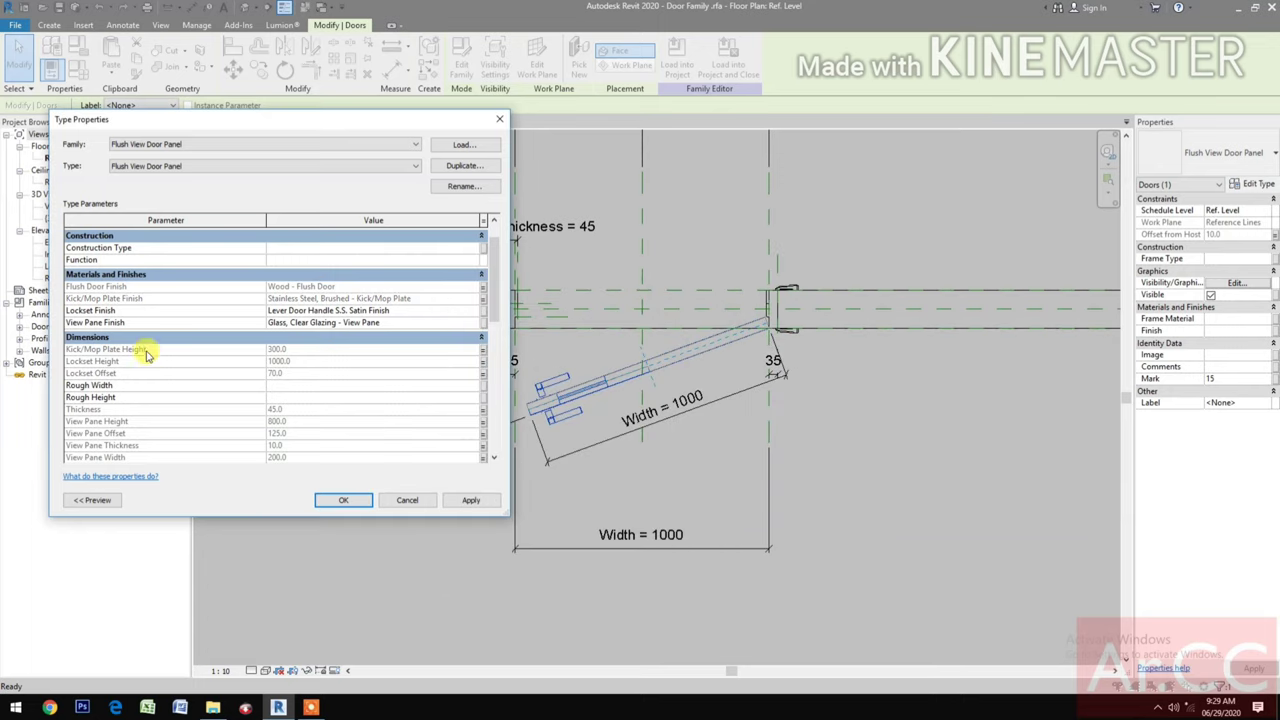
# - Link Lockset Finish to Door Handle Finish and View Pane Finish to a new View Pane Finish parameter
pyautogui.click(484, 316)
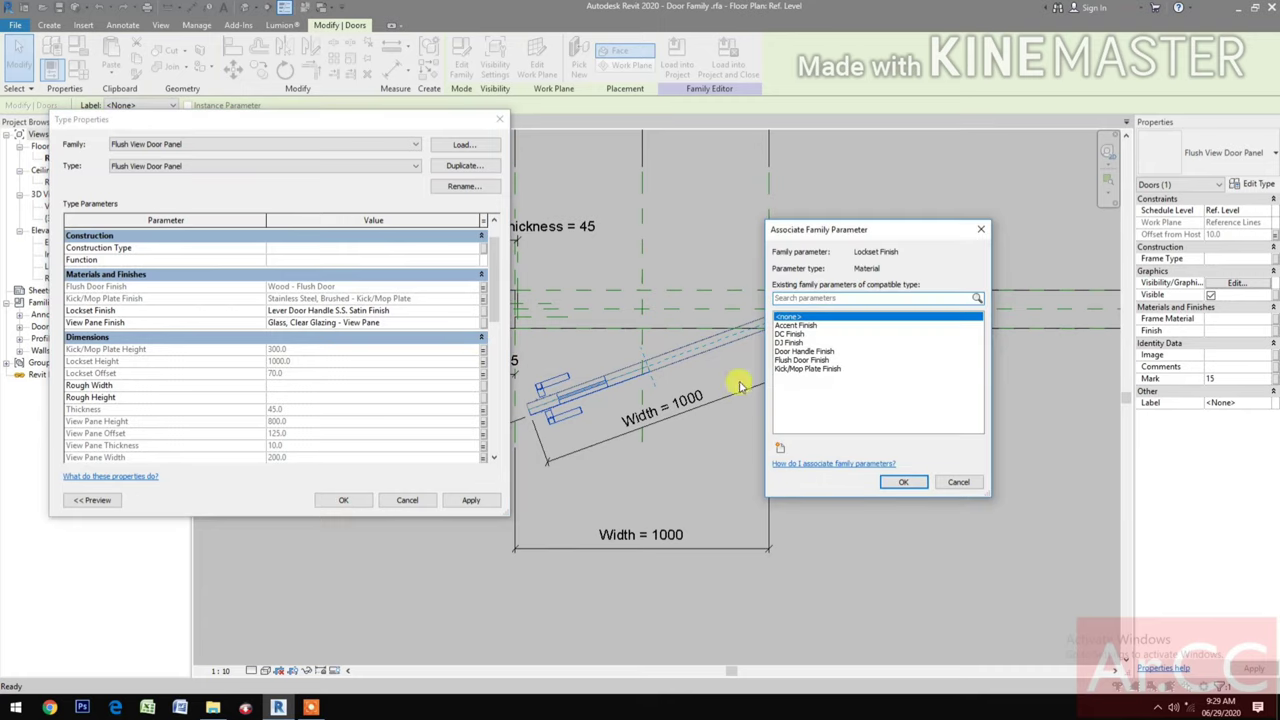
pyautogui.click(811, 352)
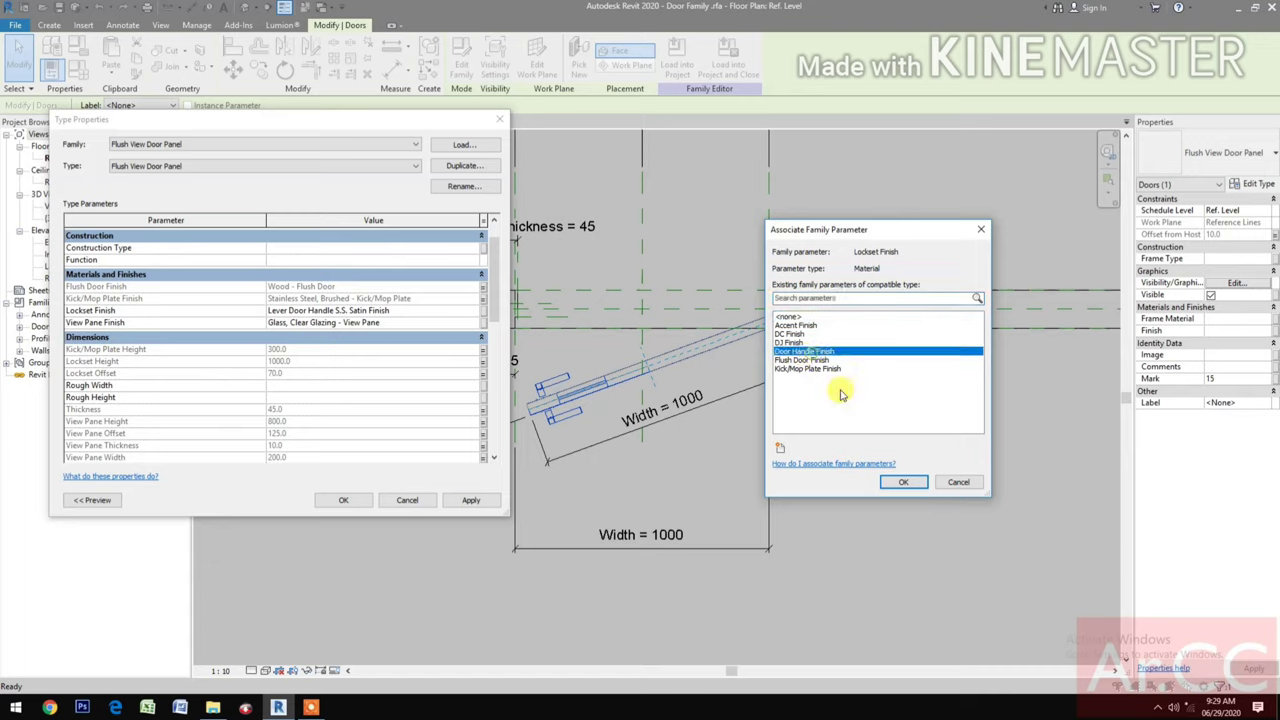
pyautogui.click(911, 486)
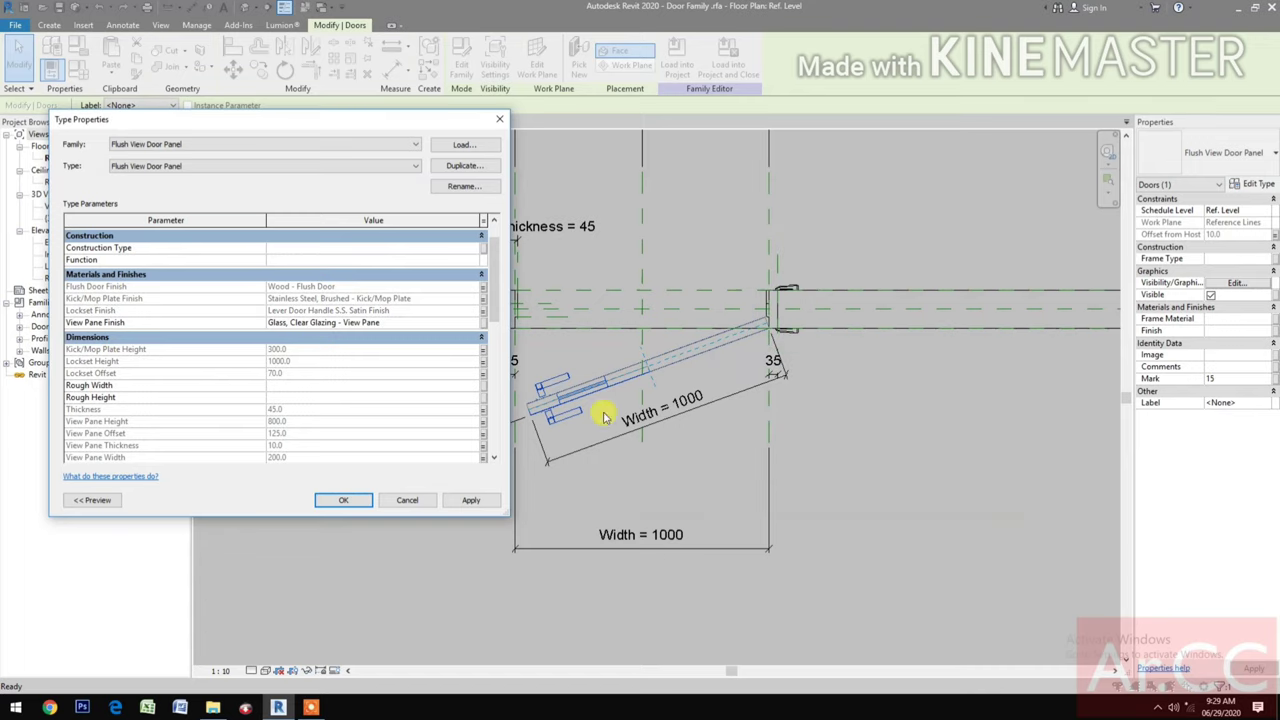
pyautogui.click(483, 323)
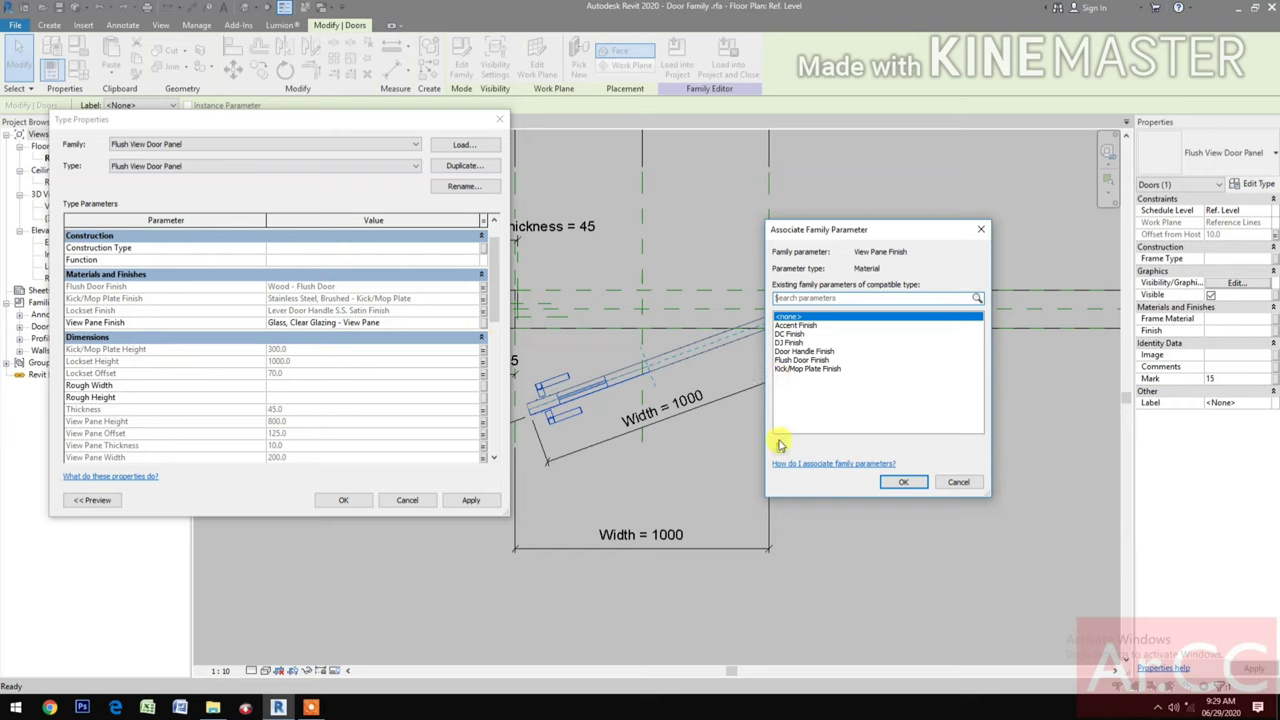
pyautogui.click(781, 448)
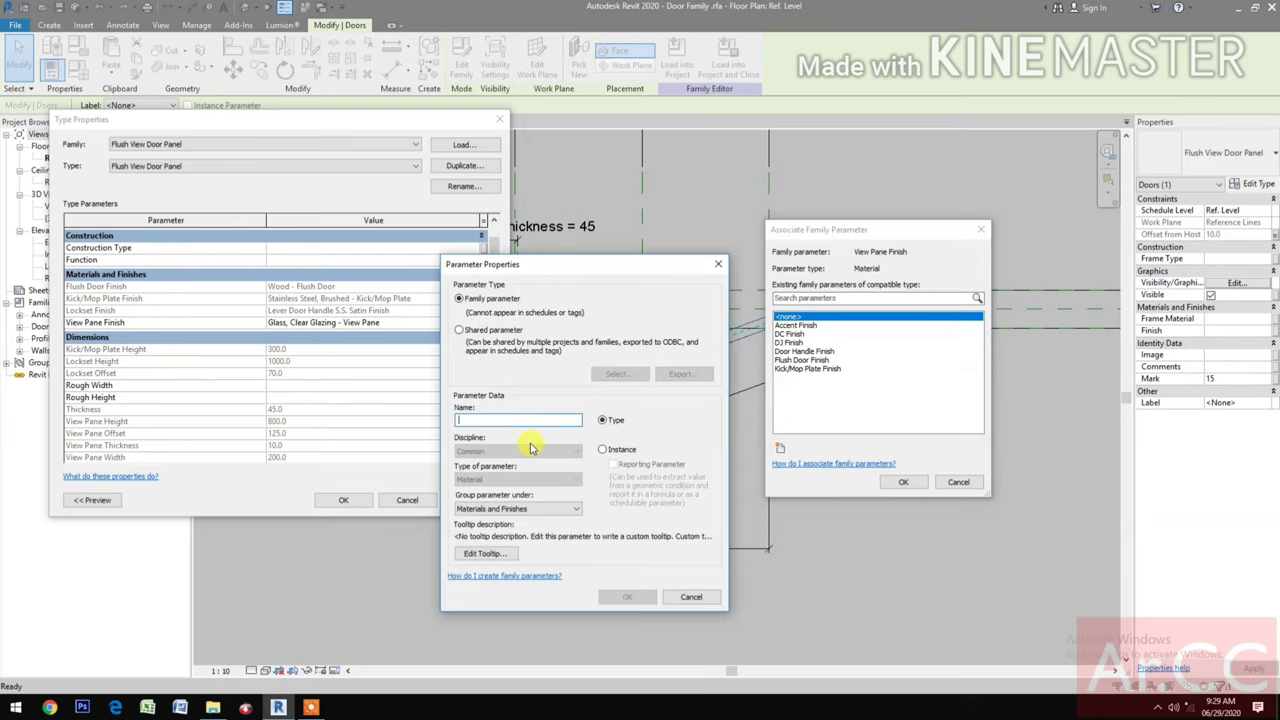
pyautogui.write('View Pane Finish')
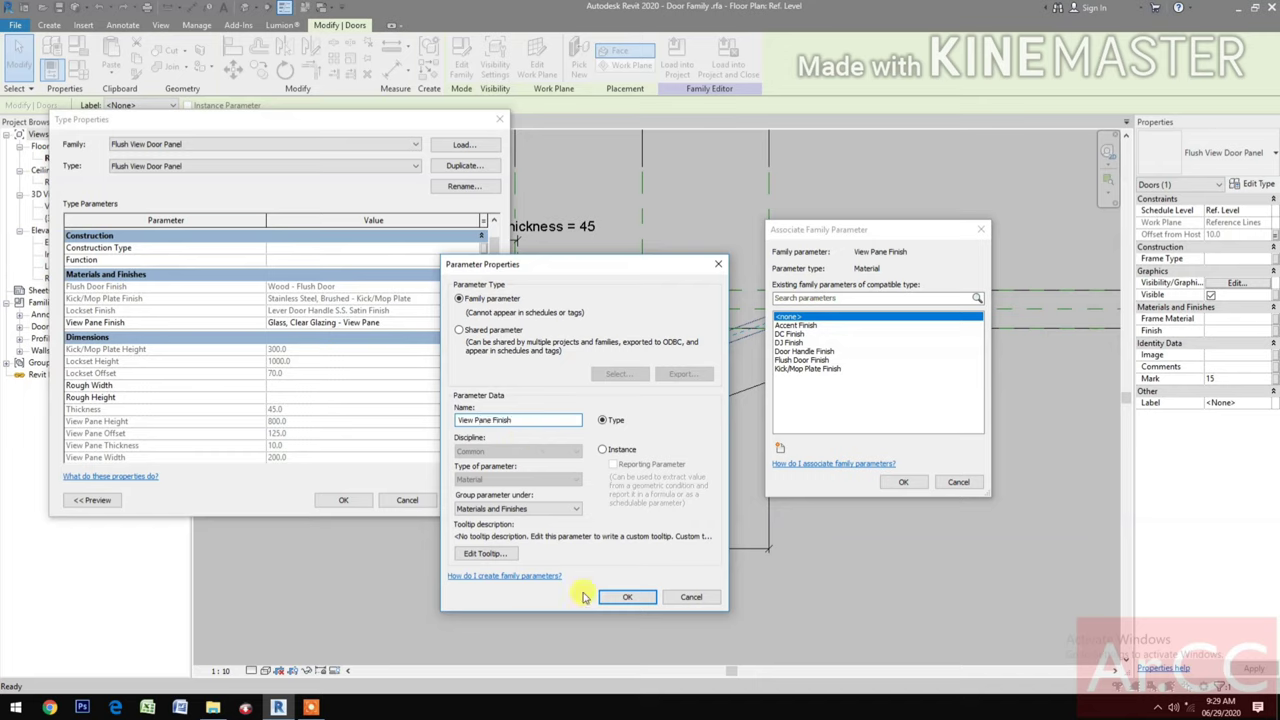
pyautogui.click(627, 597)
pyautogui.click(903, 482)
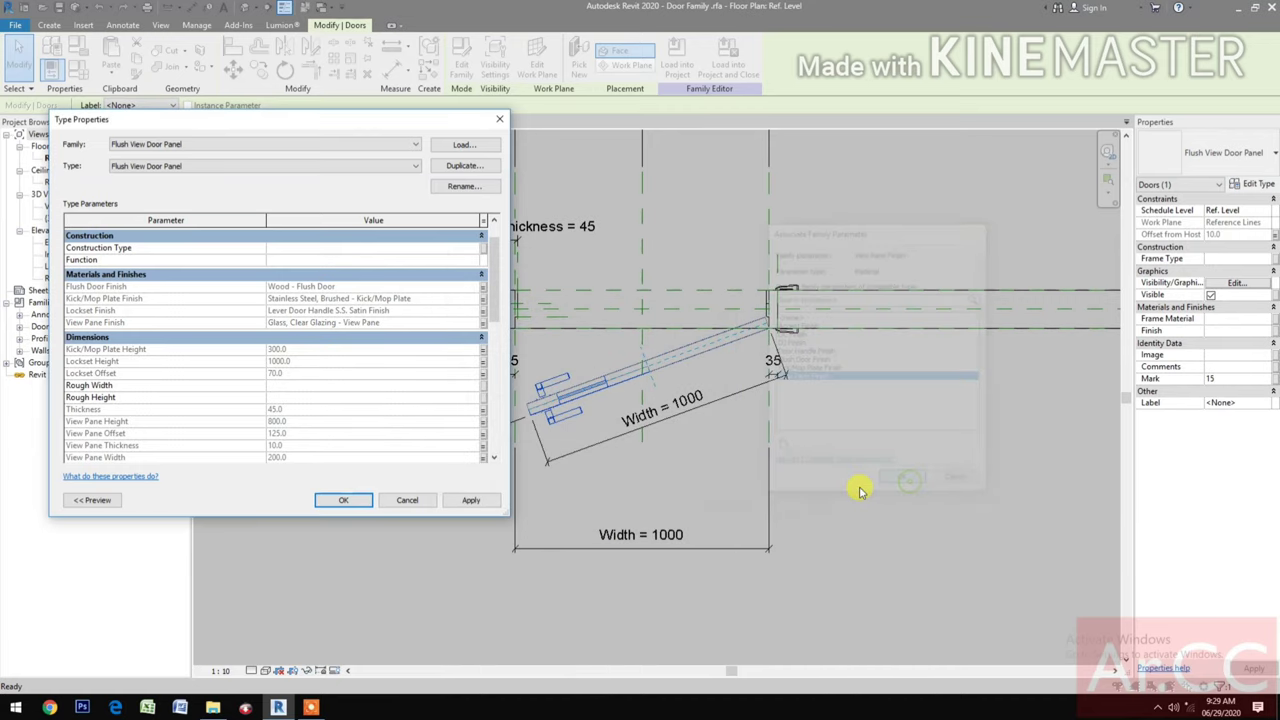
pyautogui.scroll(-3, 445, 440)
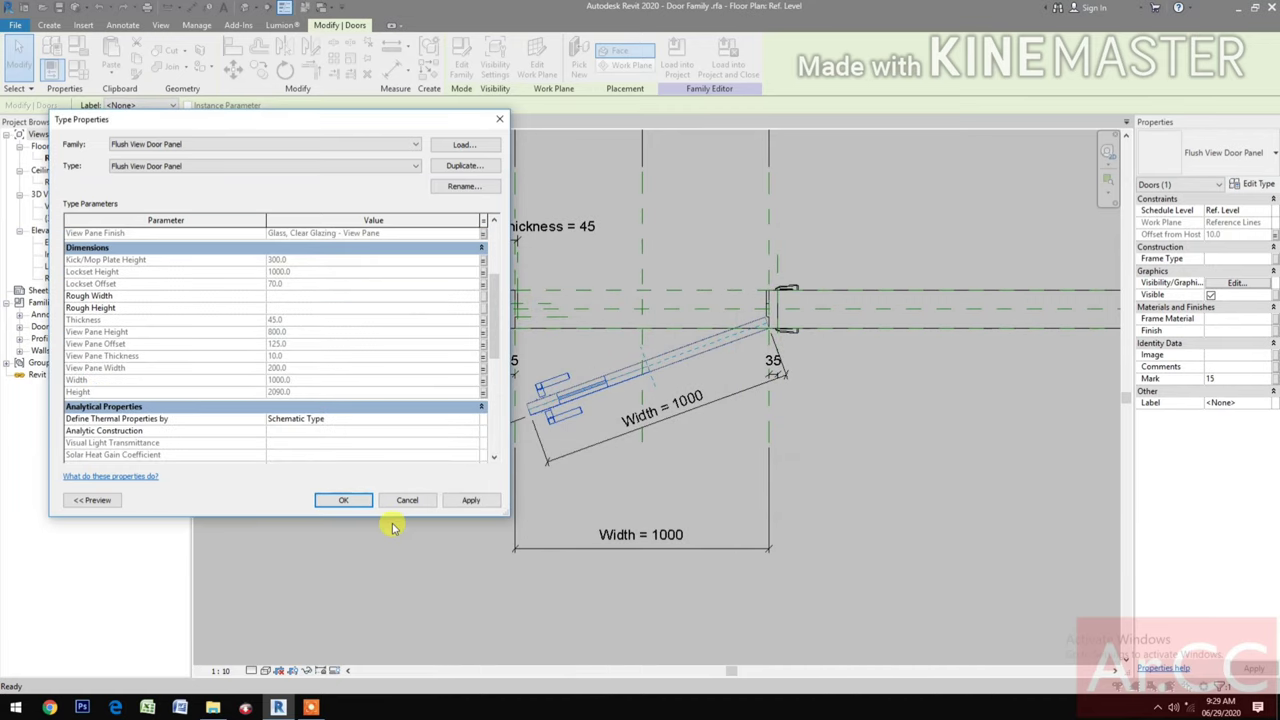
# - Accept the panel's type property changes and deselect the nested door panel
pyautogui.click(345, 501)
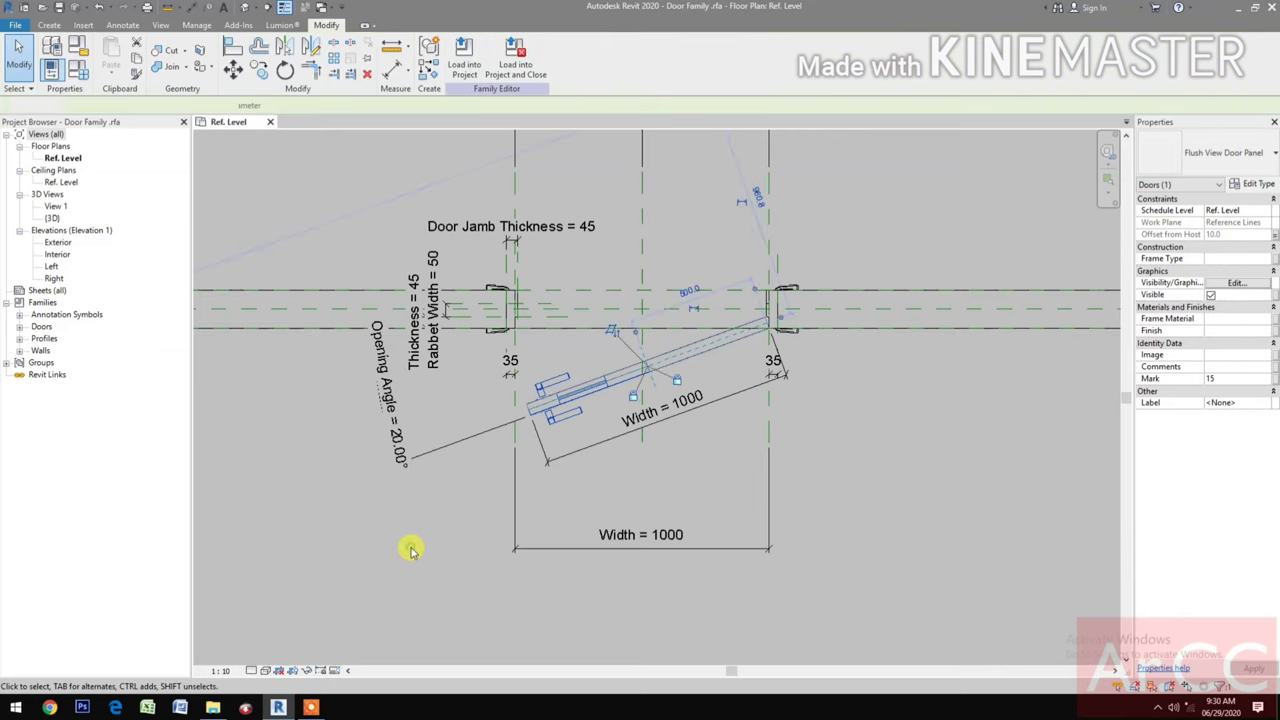
pyautogui.click(410, 548)
pyautogui.moveTo(410, 548); pyautogui.dragTo(441, 560, button='middle')
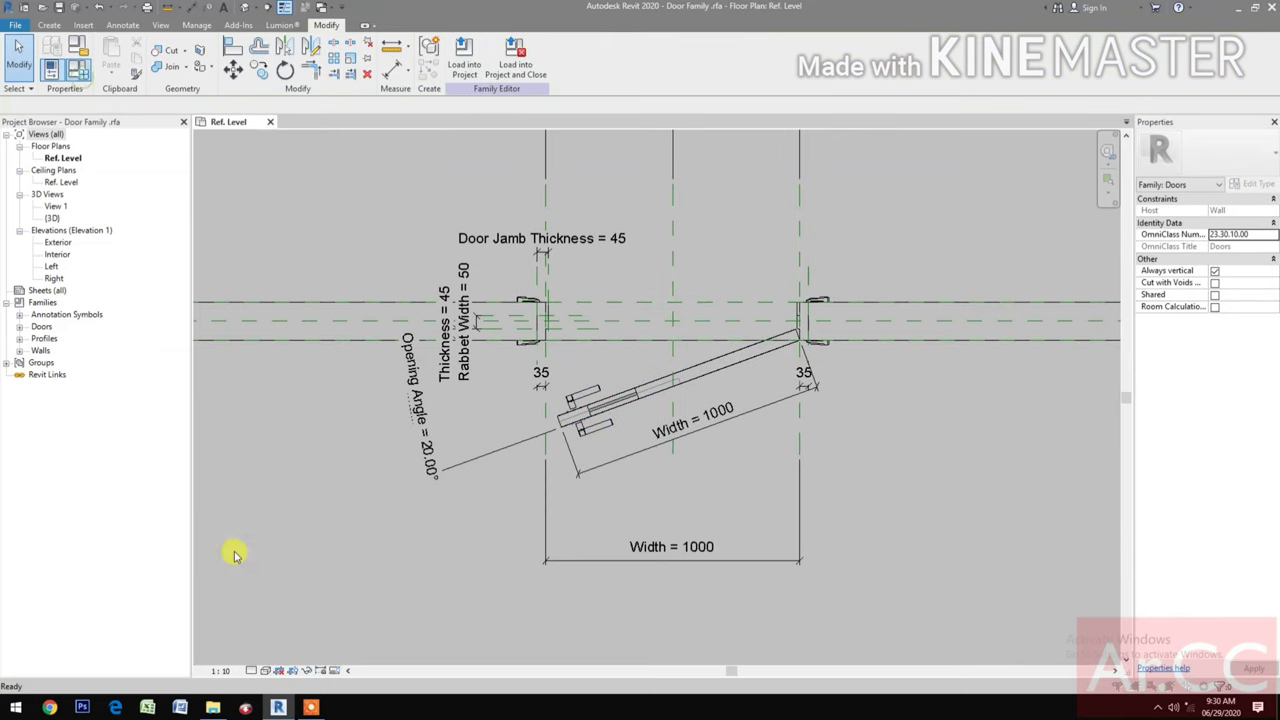
# - Change the door's Width from 1000 to 800 in Family Types and apply it
pyautogui.press('f')
pyautogui.press('t')
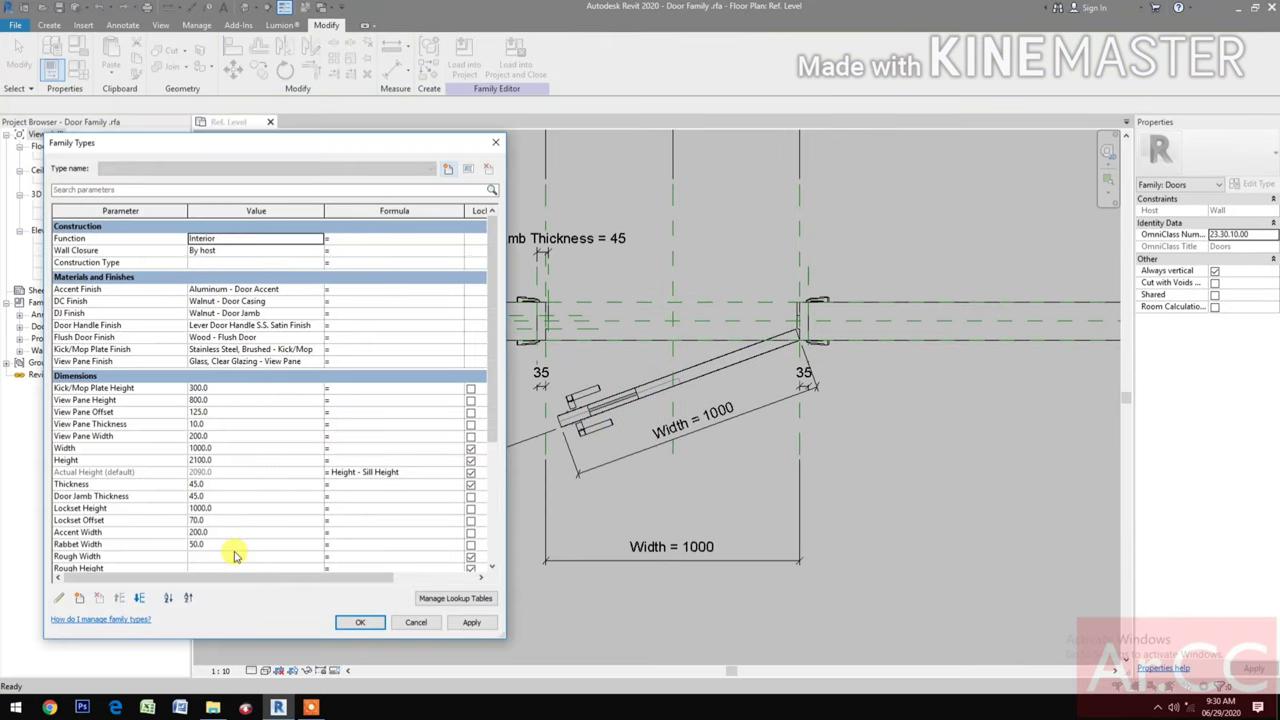
pyautogui.click(259, 449)
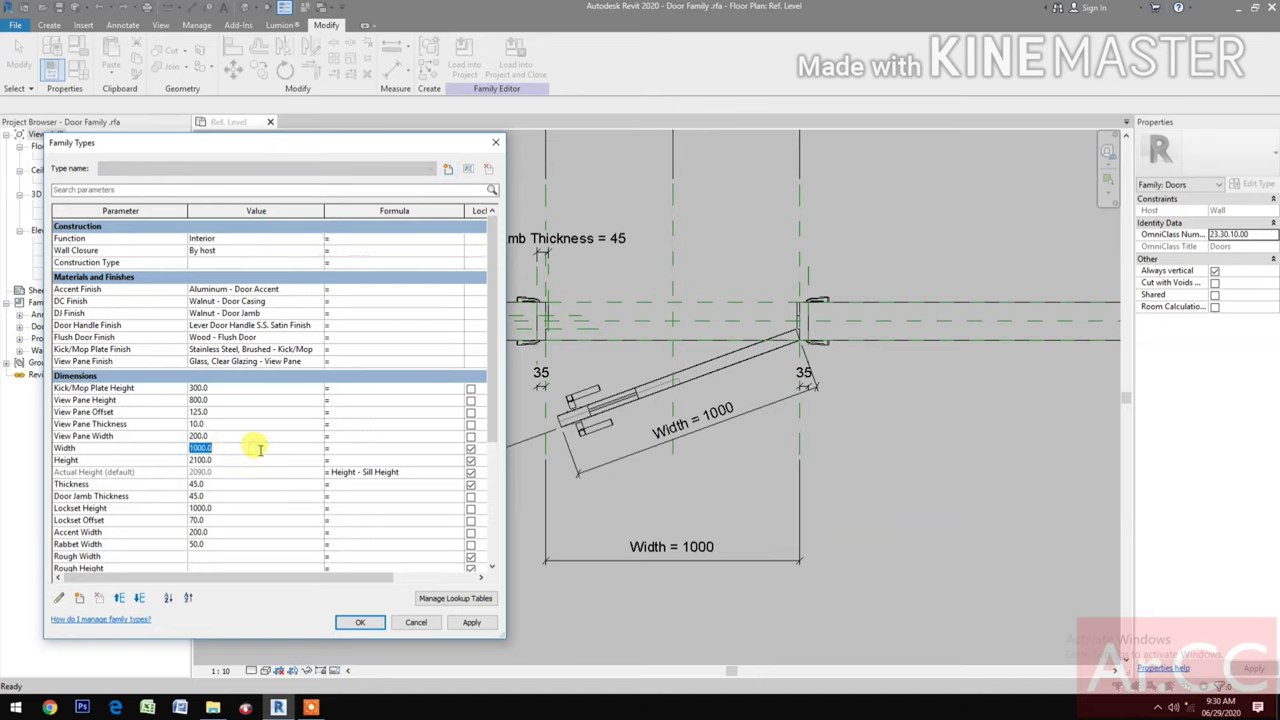
pyautogui.write('800')
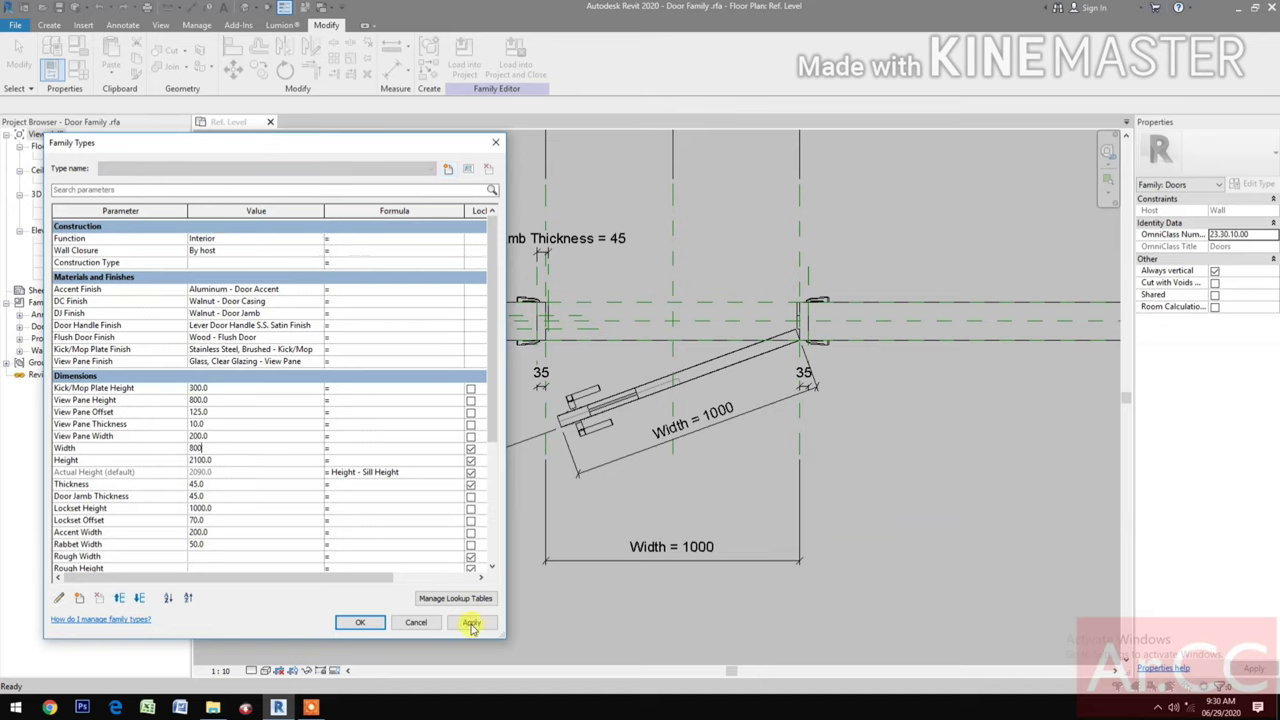
pyautogui.click(472, 623)
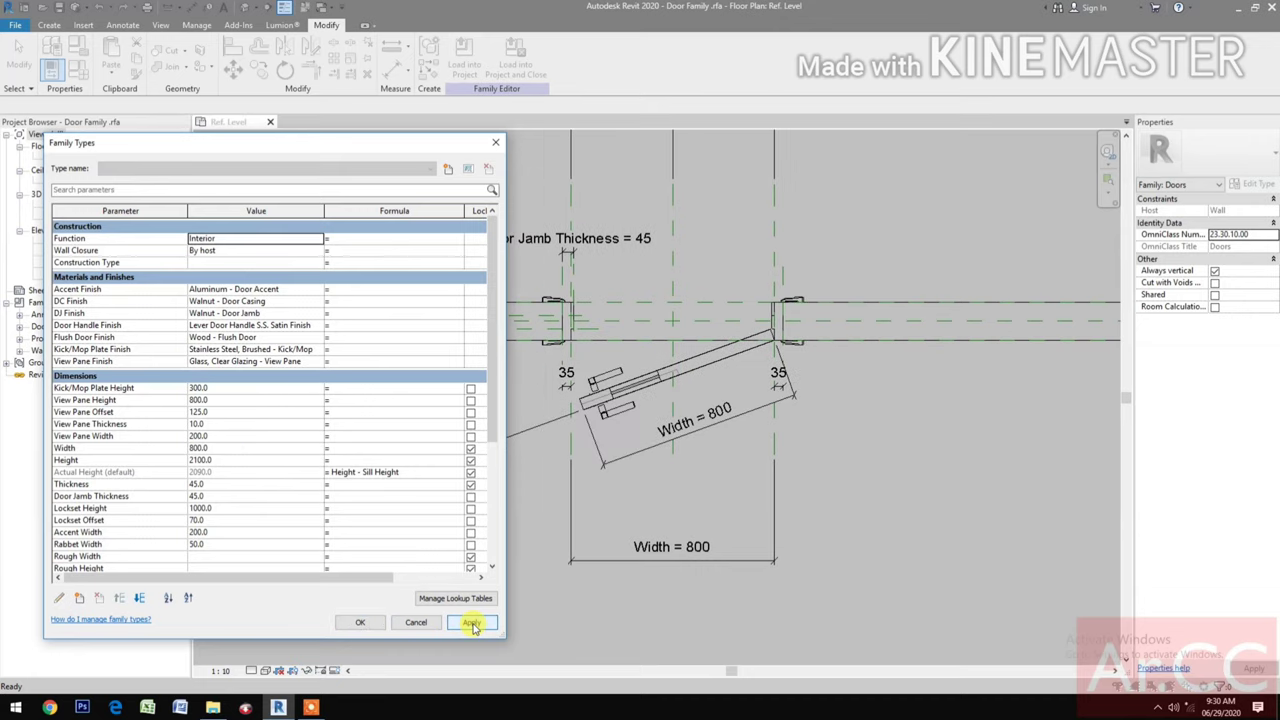
pyautogui.click(364, 622)
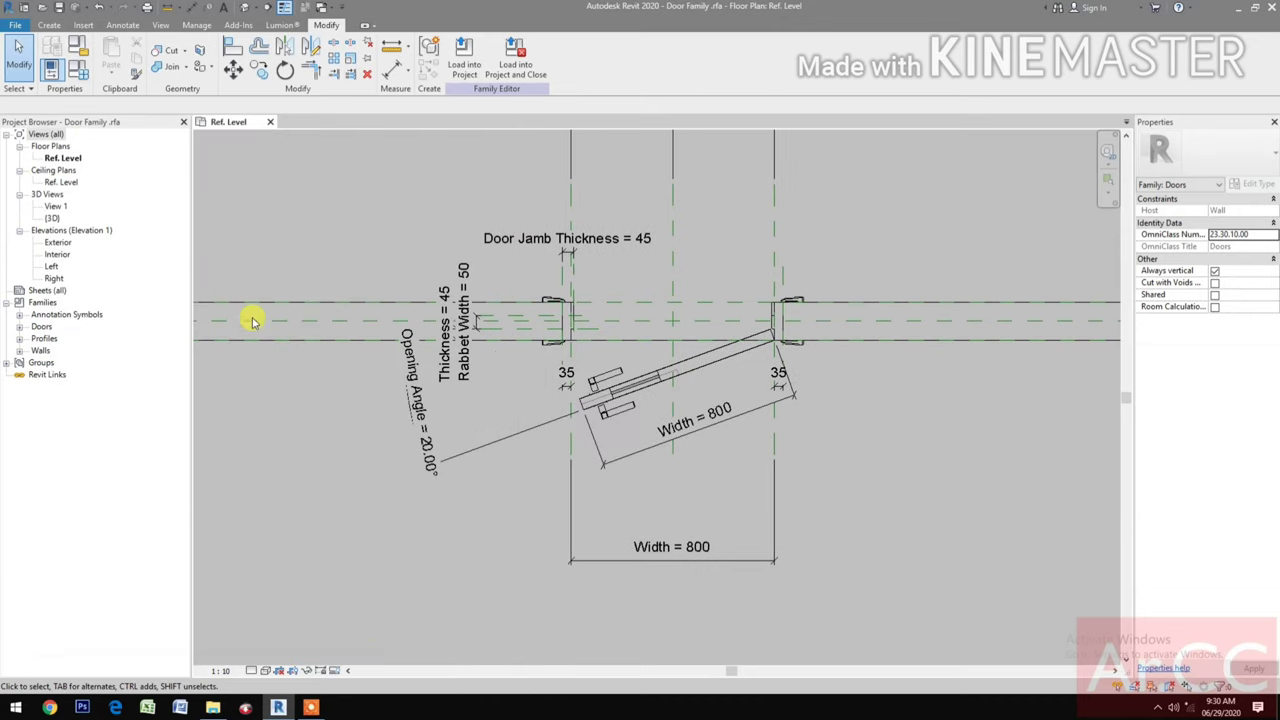
# - In the {3D} view, hide the covering extrusion with Temporary Hide/Isolate > Hide Element and centre the door
pyautogui.click(245, 8)
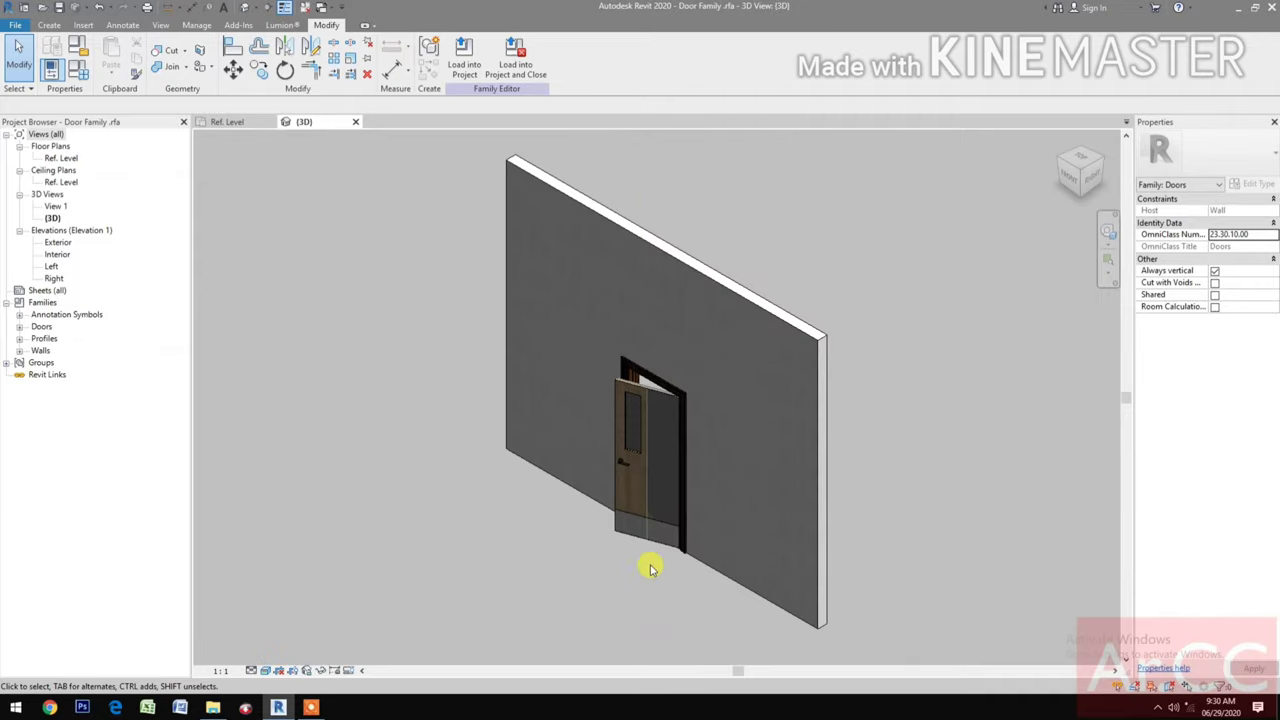
pyautogui.scroll(3, 658, 546)
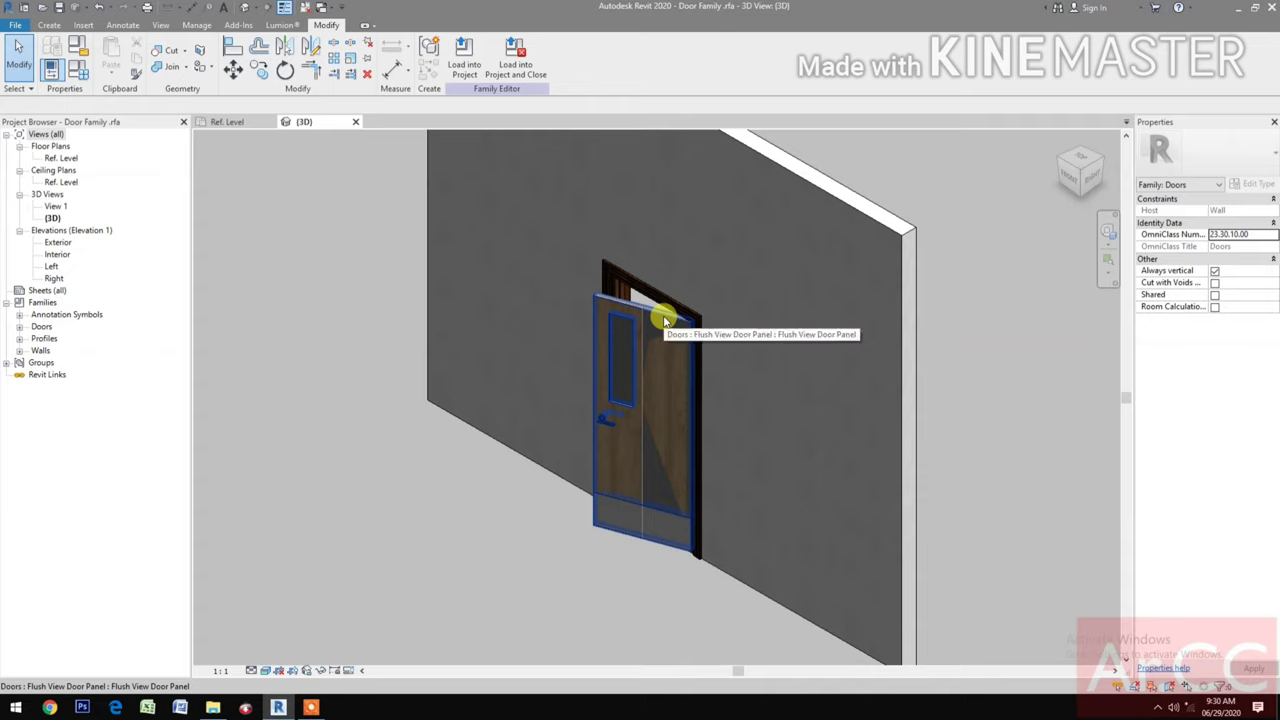
pyautogui.click(663, 320)
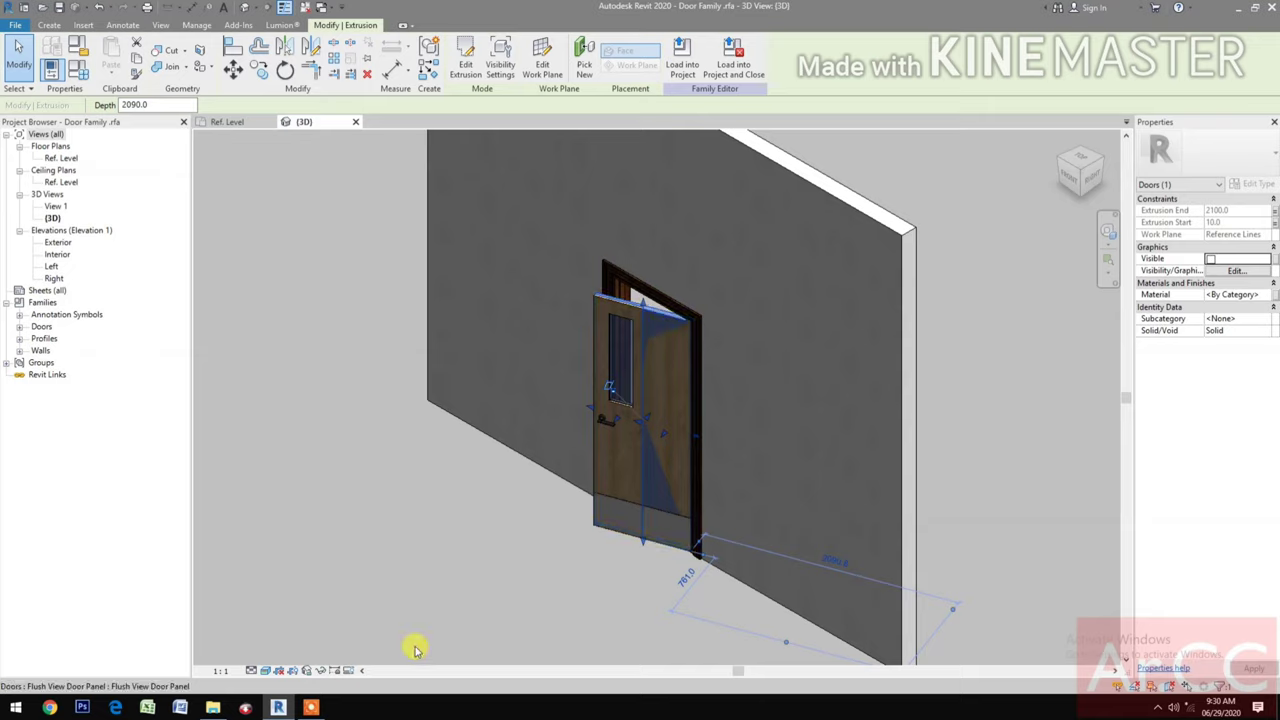
pyautogui.click(321, 670)
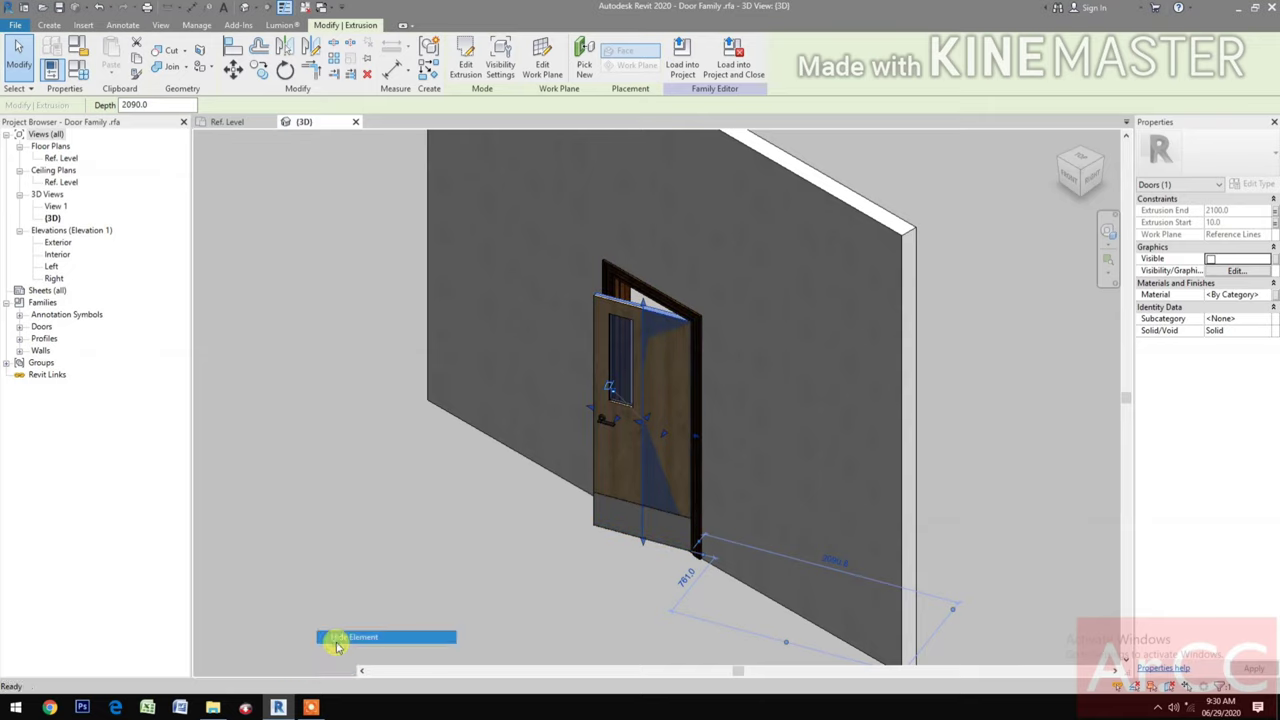
pyautogui.click(340, 637)
pyautogui.moveTo(430, 596); pyautogui.dragTo(509, 594, button='middle')
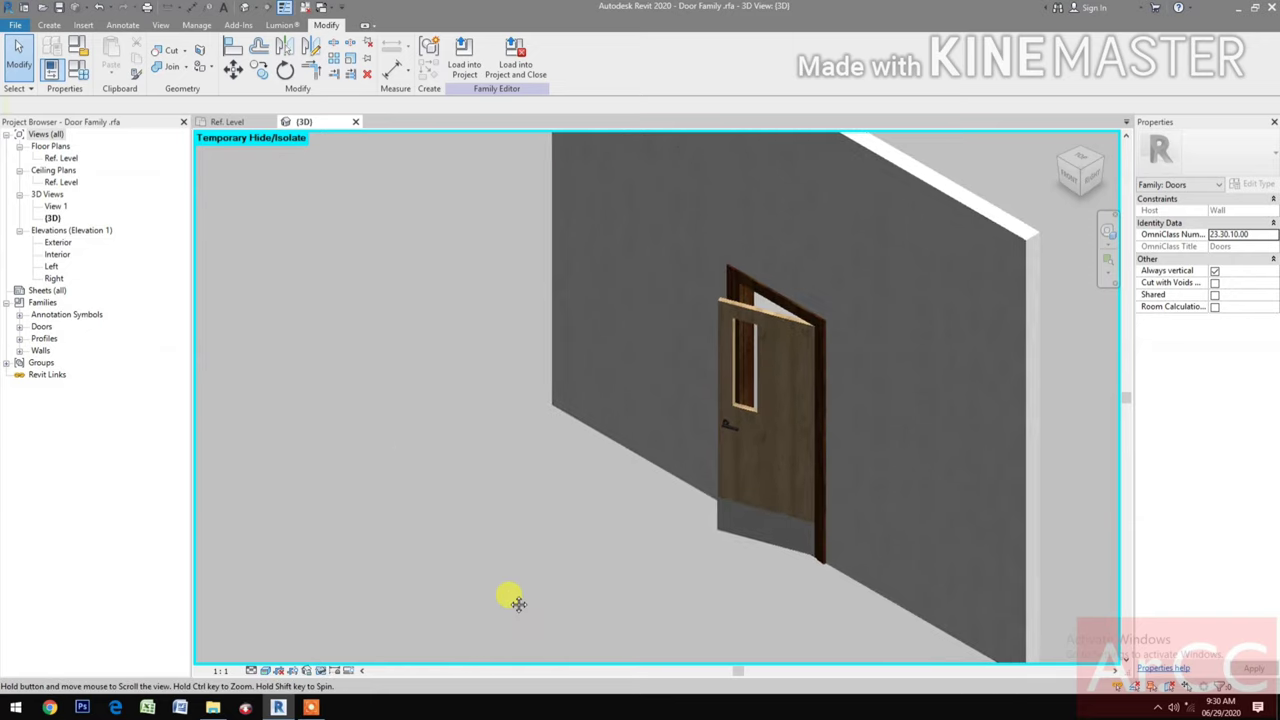
pyautogui.moveTo(439, 500); pyautogui.dragTo(457, 509, button='middle')
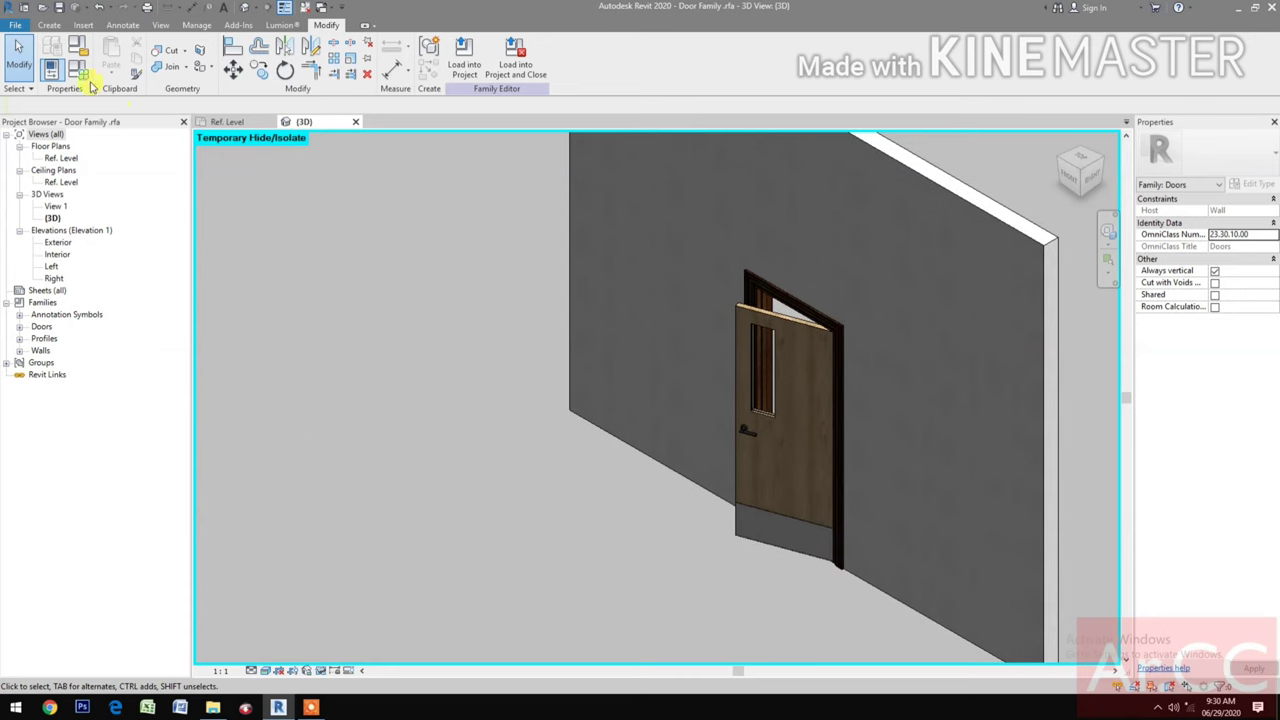
# - Test View Pane Height at 1000, then set it back to 800
pyautogui.press('f')
pyautogui.press('t')
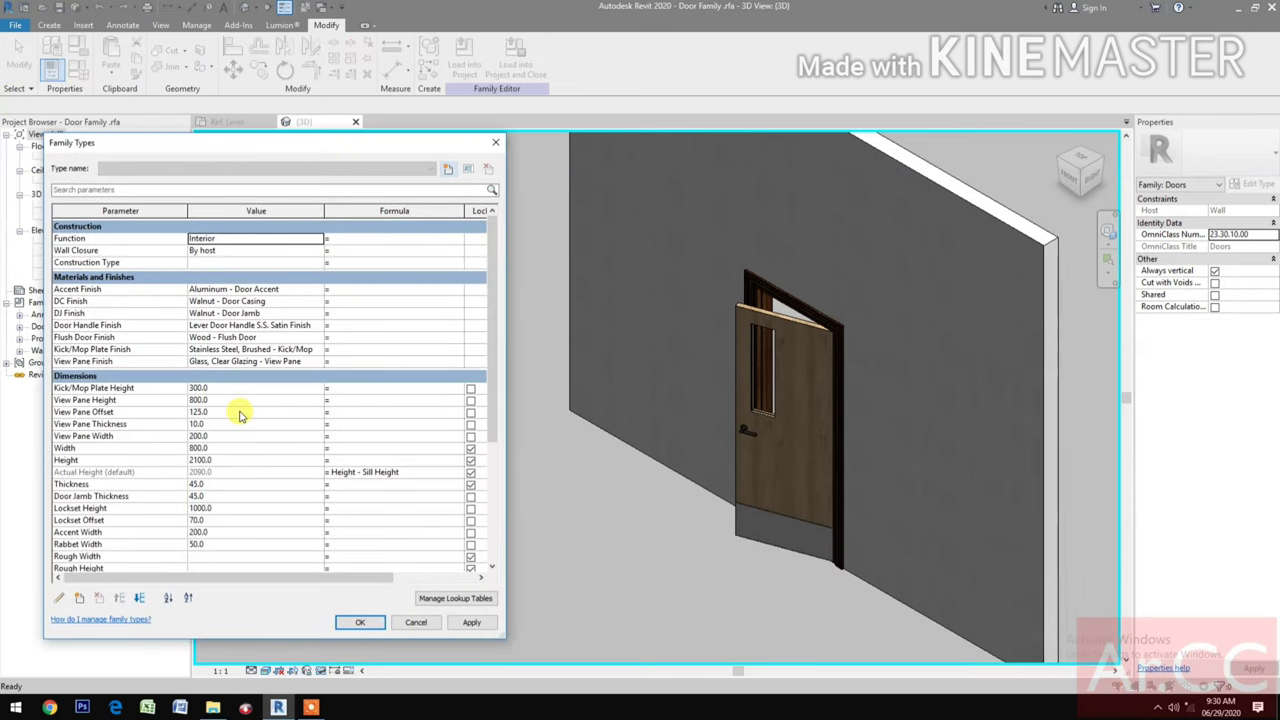
pyautogui.click(240, 399)
pyautogui.write('1000')
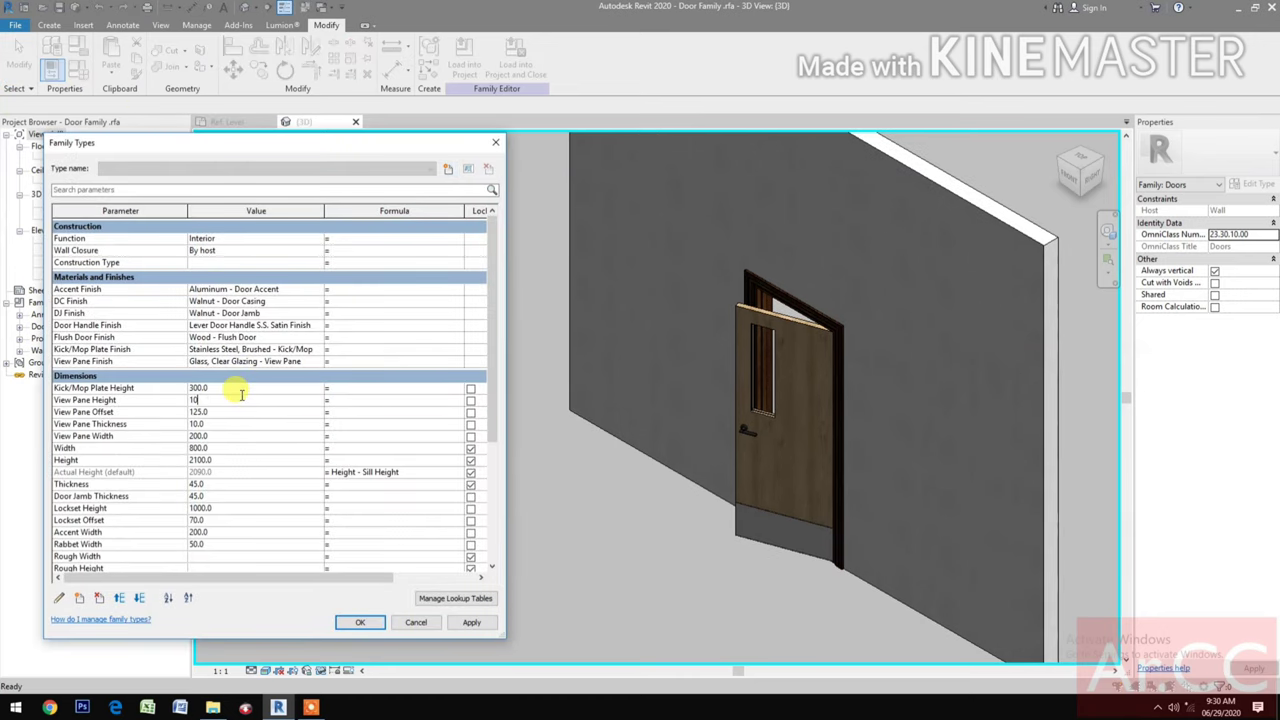
pyautogui.click(471, 623)
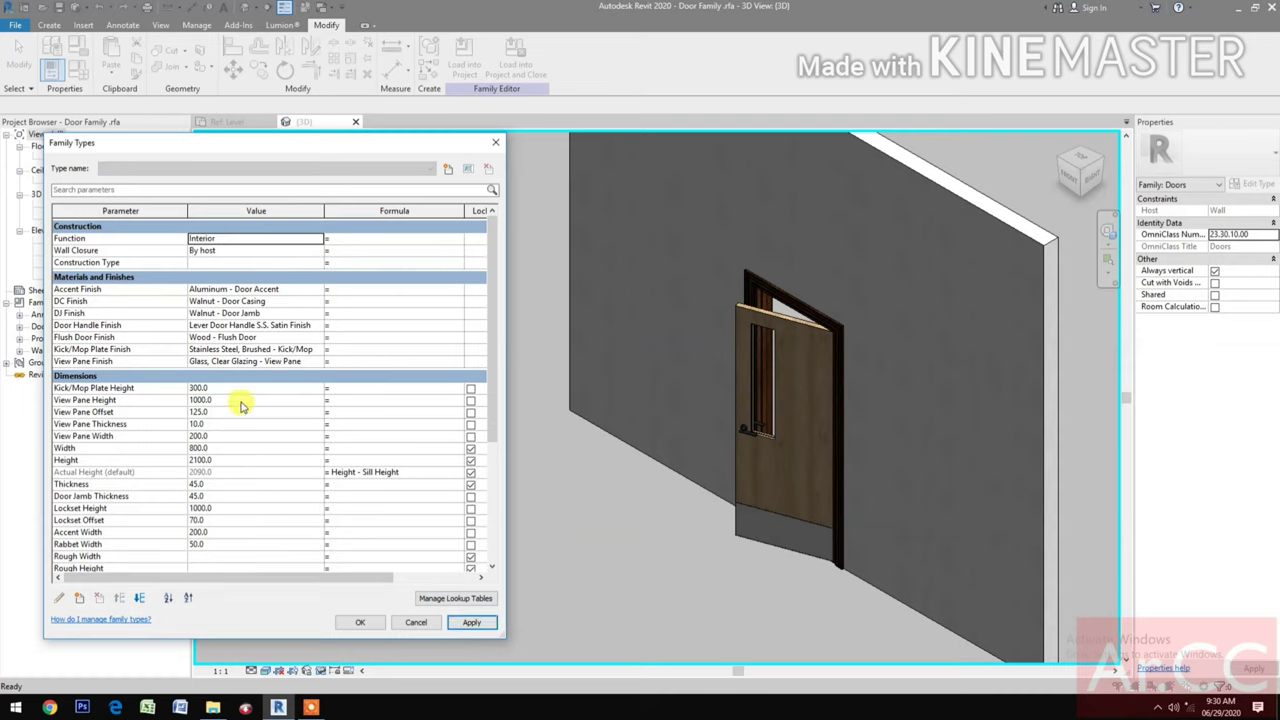
pyautogui.click(240, 401)
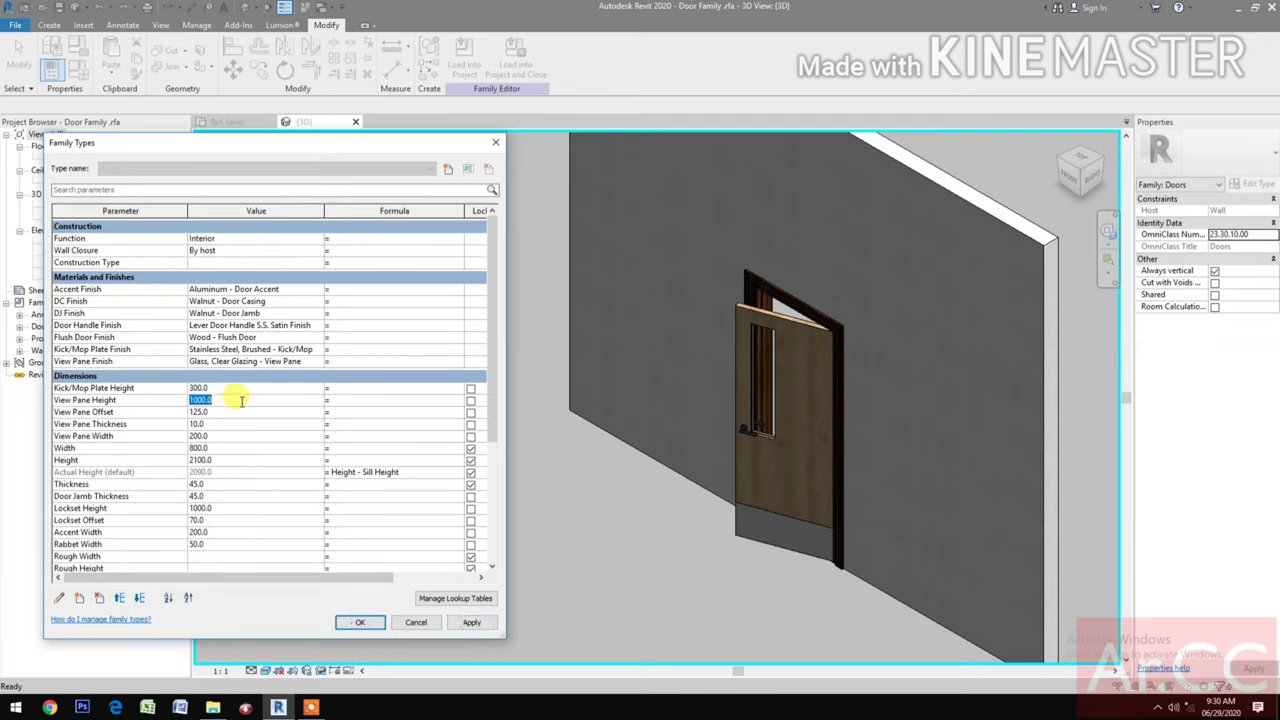
pyautogui.write('800')
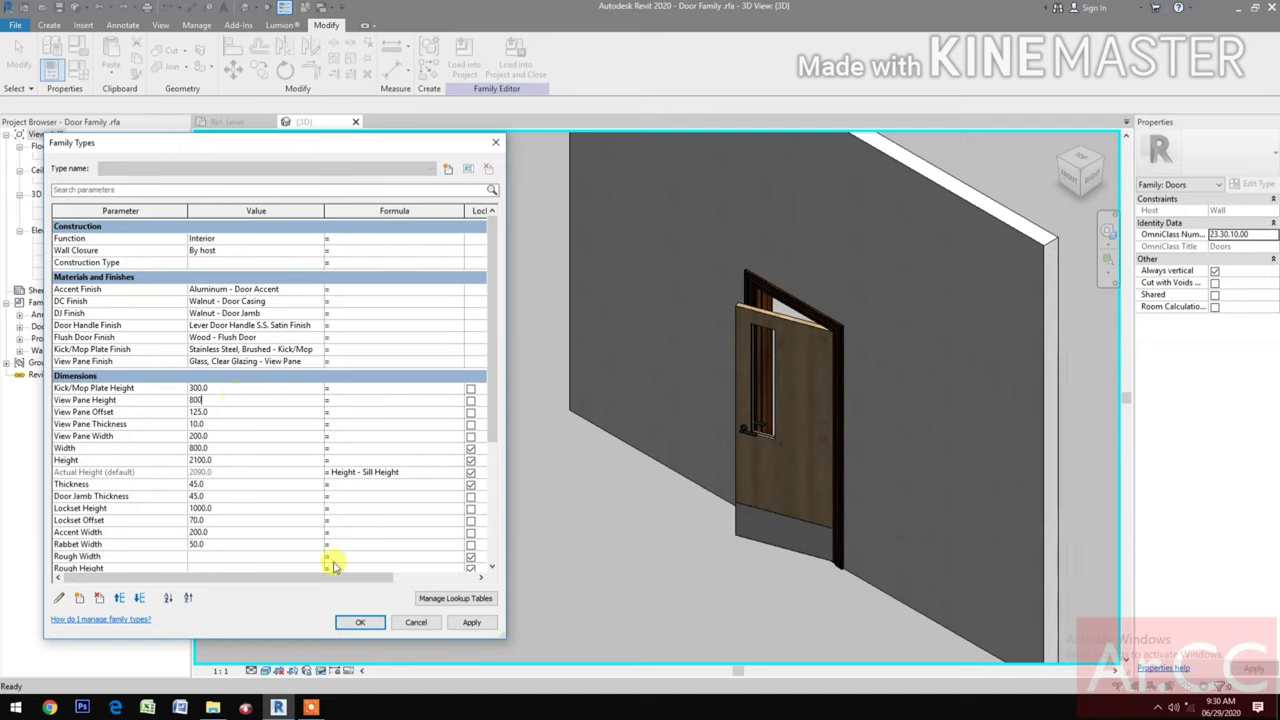
pyautogui.click(471, 622)
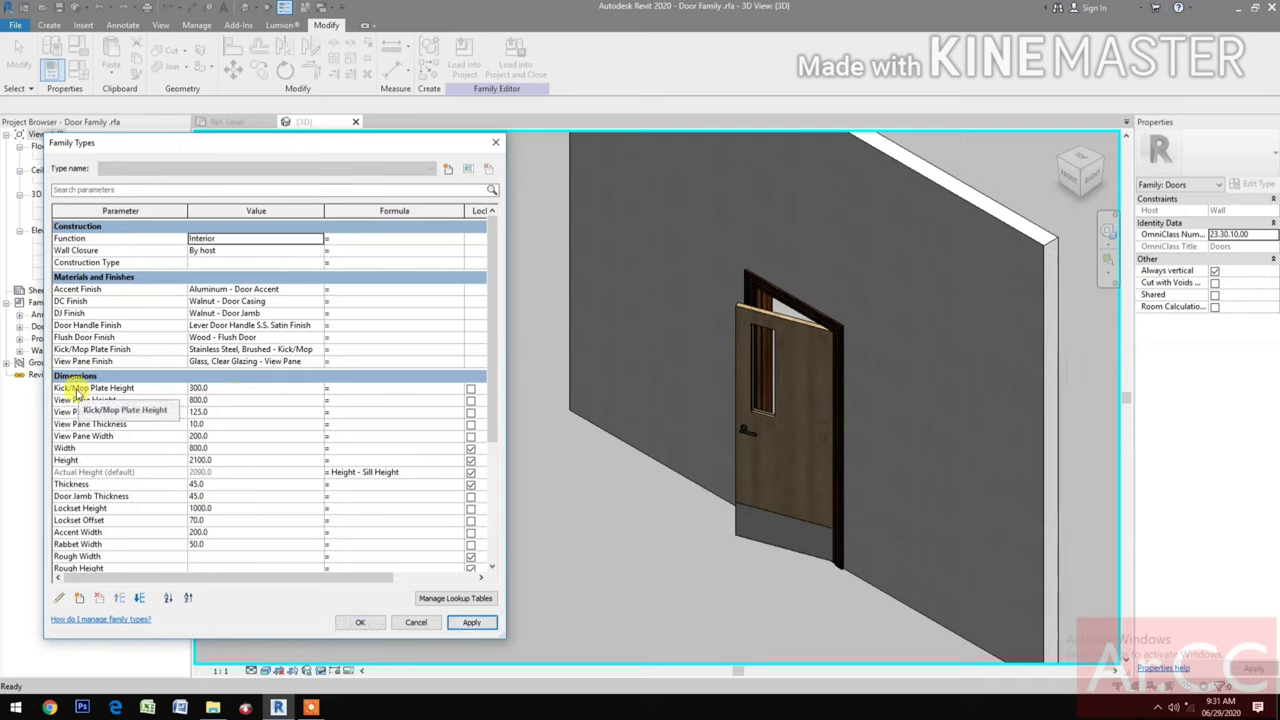
# - Set Kick/Mop Plate Height to 200 and View Pane Width to 400, then close Family Types
pyautogui.click(226, 388)
pyautogui.write('200')
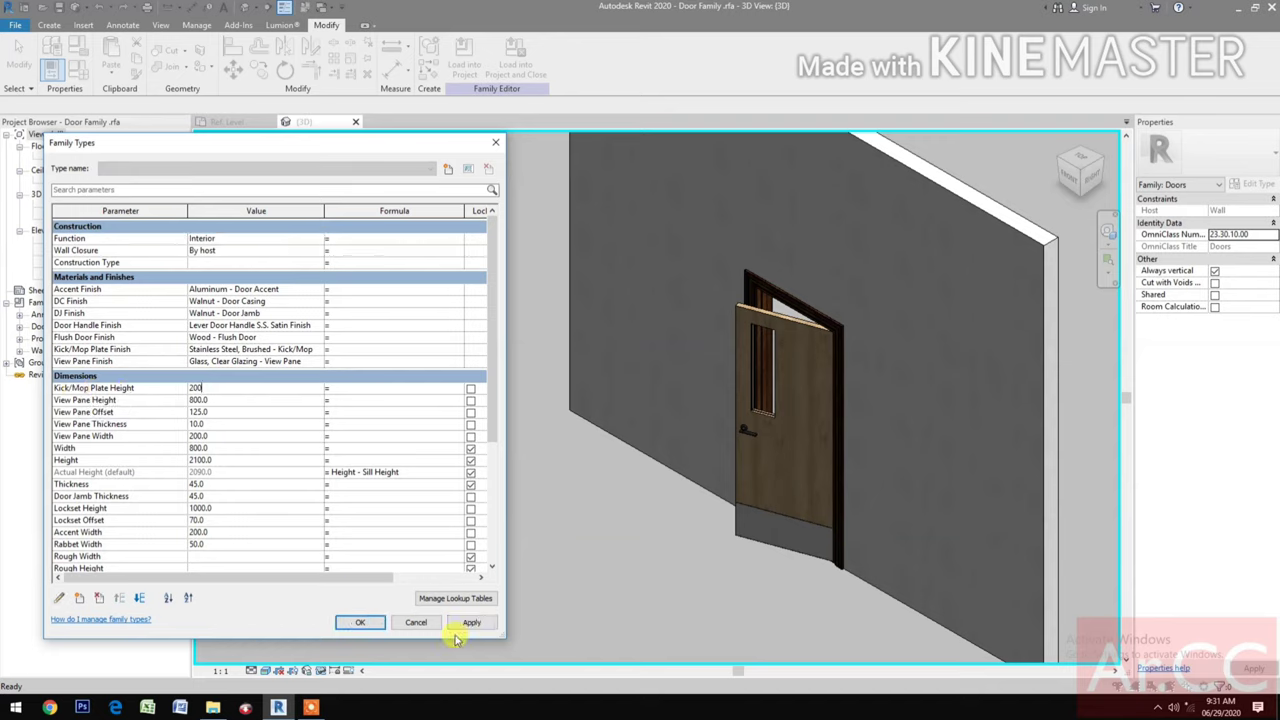
pyautogui.click(474, 622)
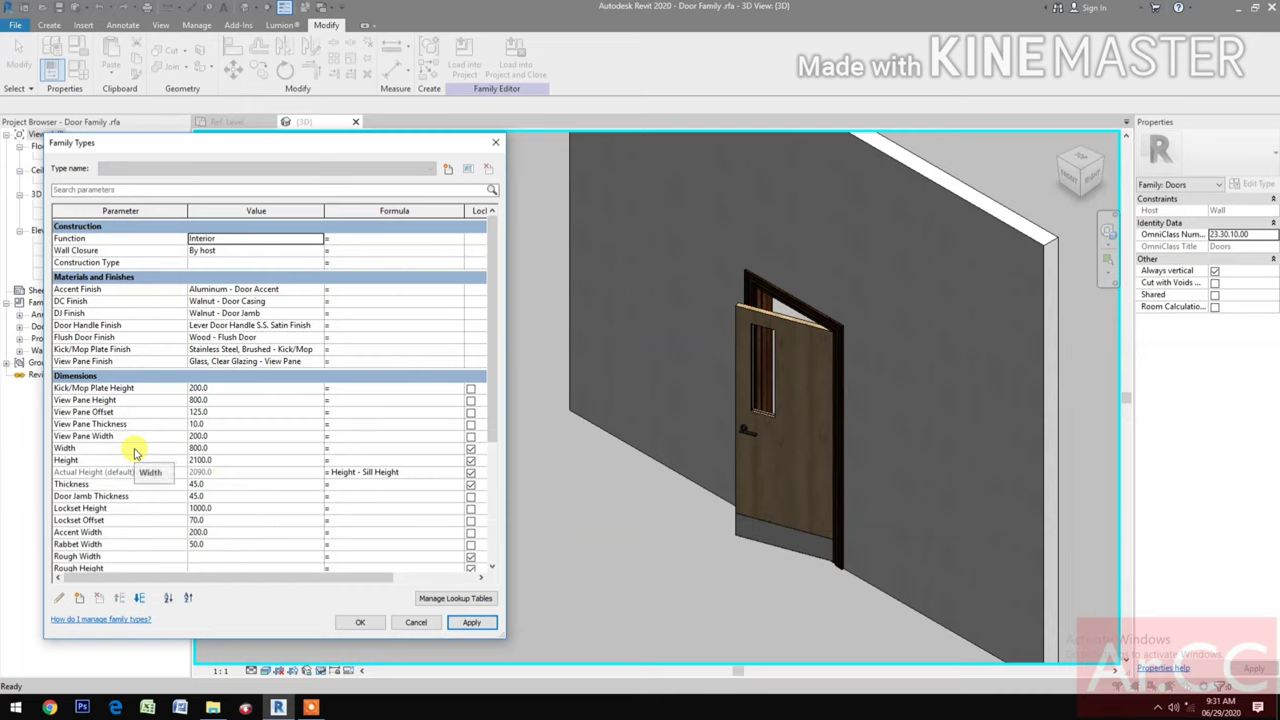
pyautogui.click(241, 434)
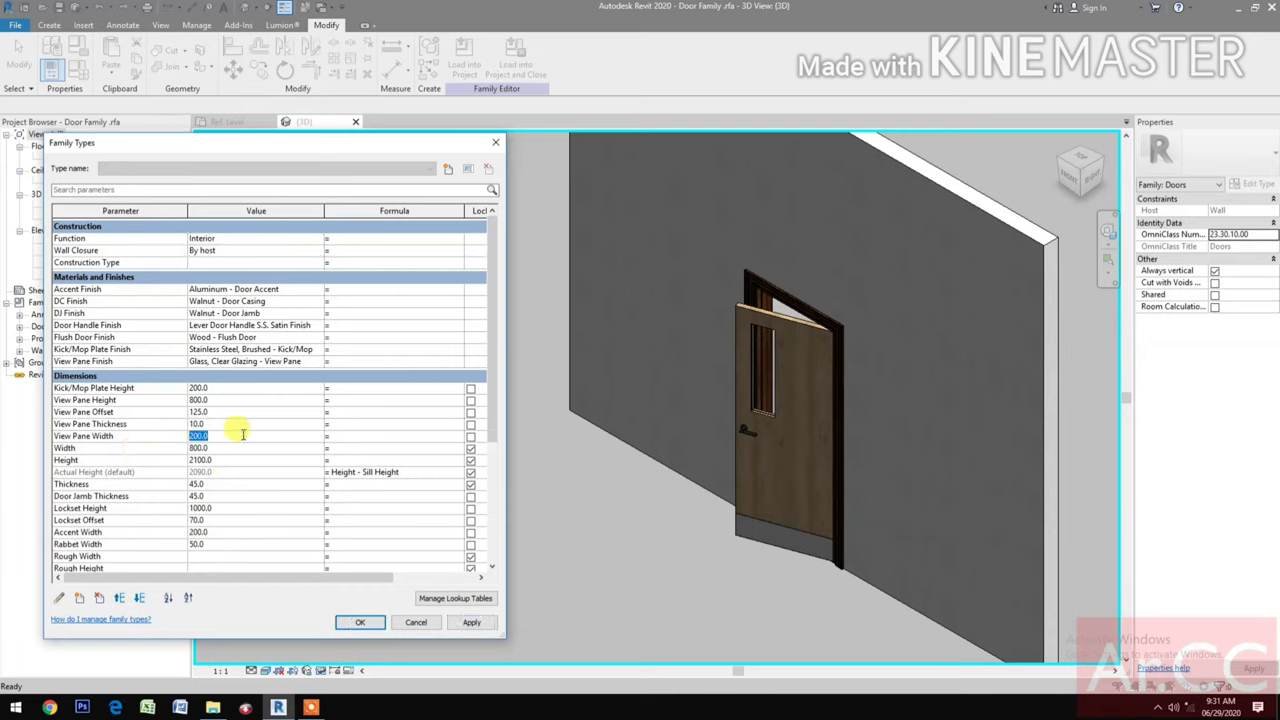
pyautogui.write('400')
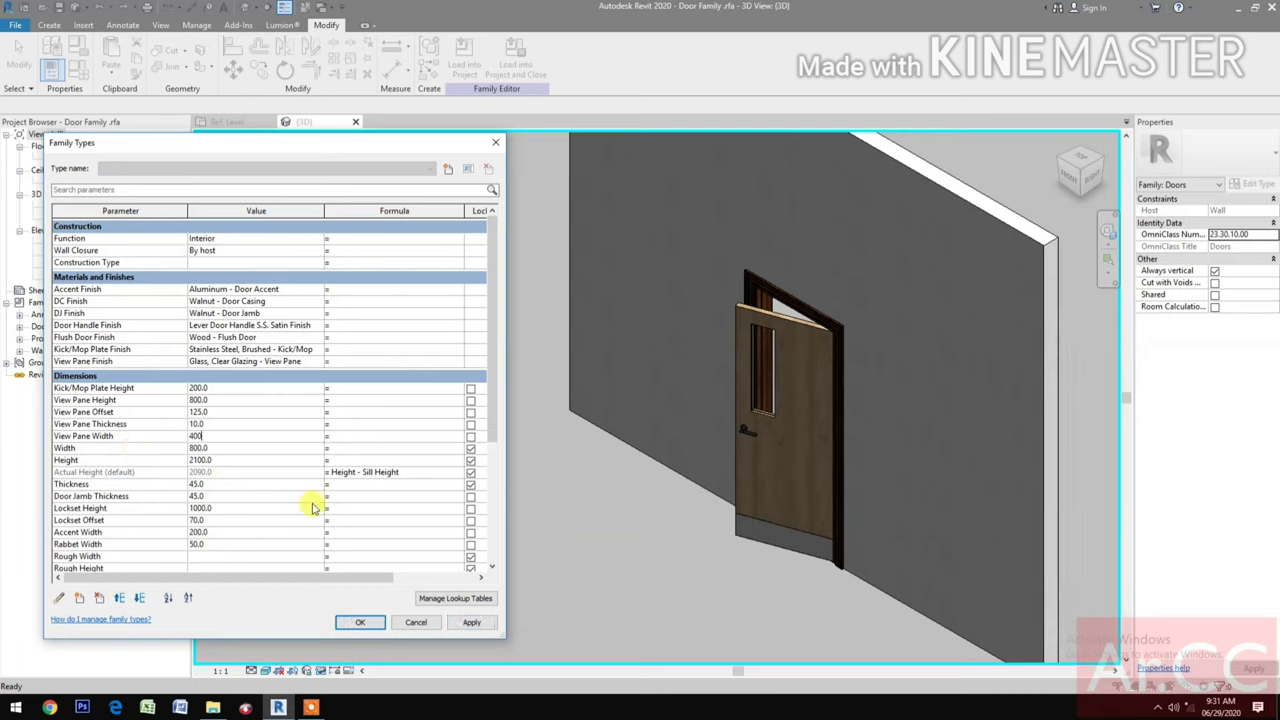
pyautogui.click(471, 622)
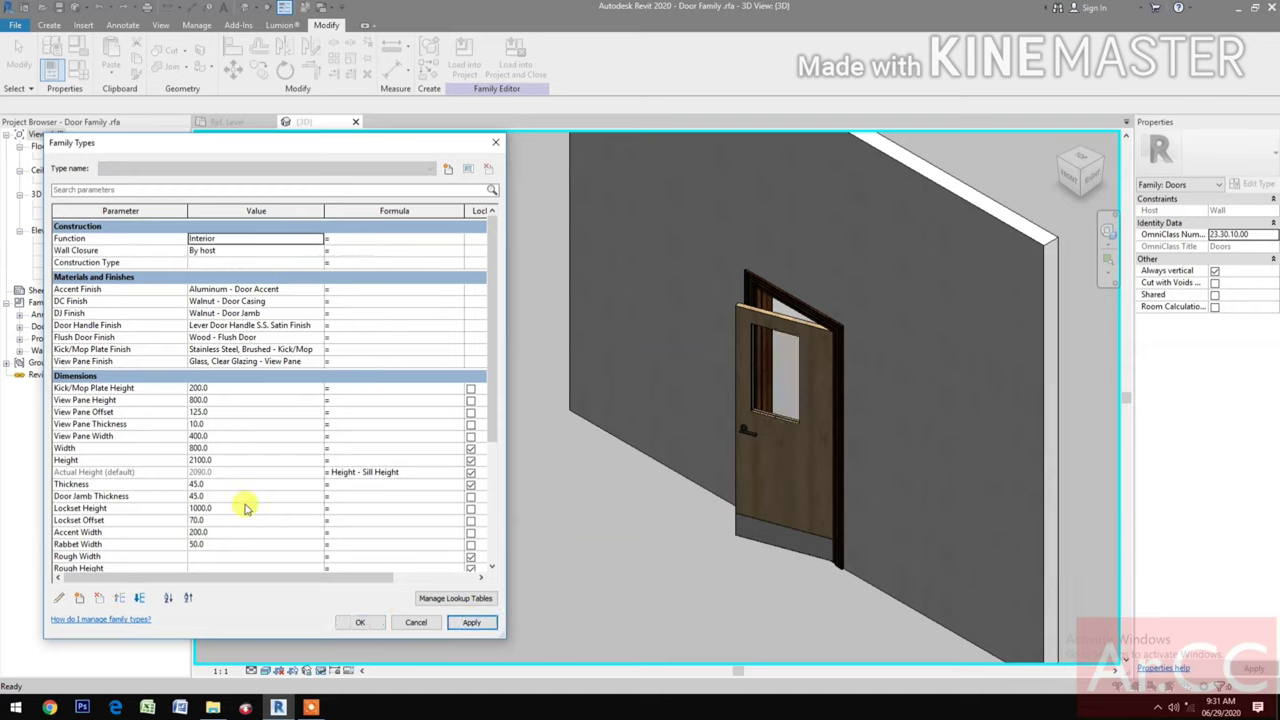
pyautogui.click(358, 623)
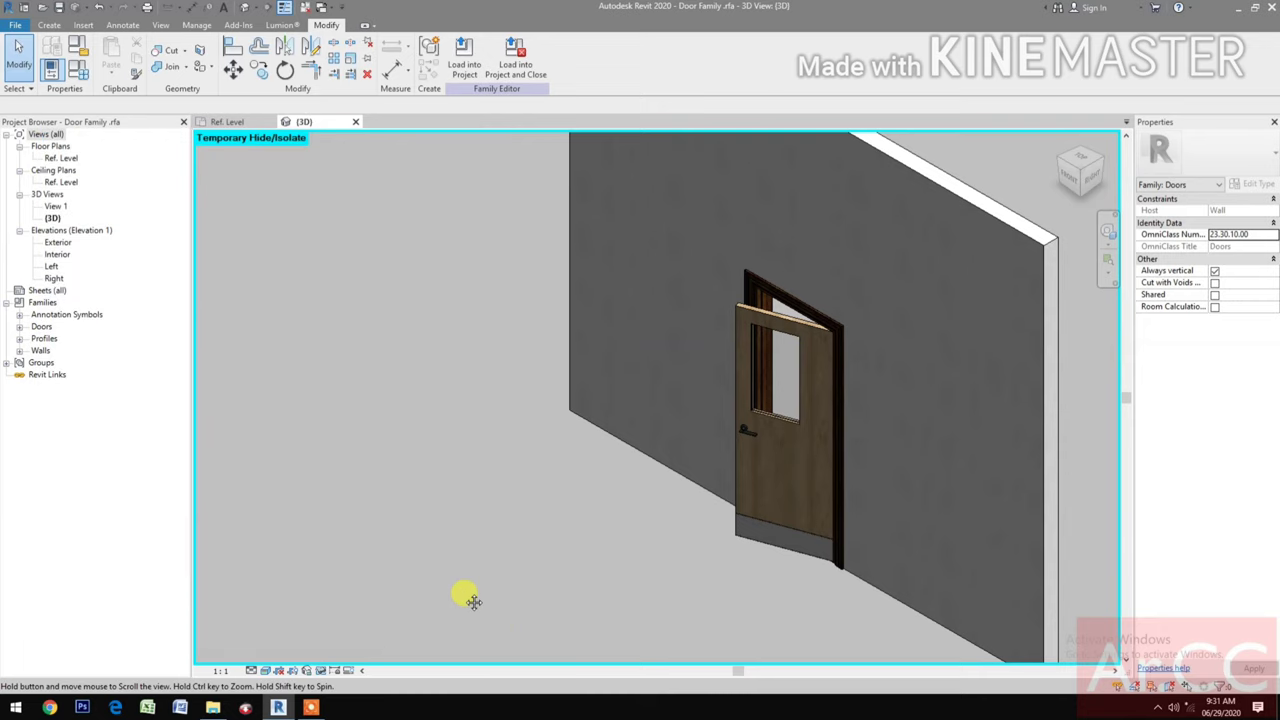
pyautogui.moveTo(473, 601)
pyautogui.mouseDown(button='middle')
pyautogui.moveTo(452, 580)
pyautogui.moveTo(487, 594)
pyautogui.mouseUp(button='middle')
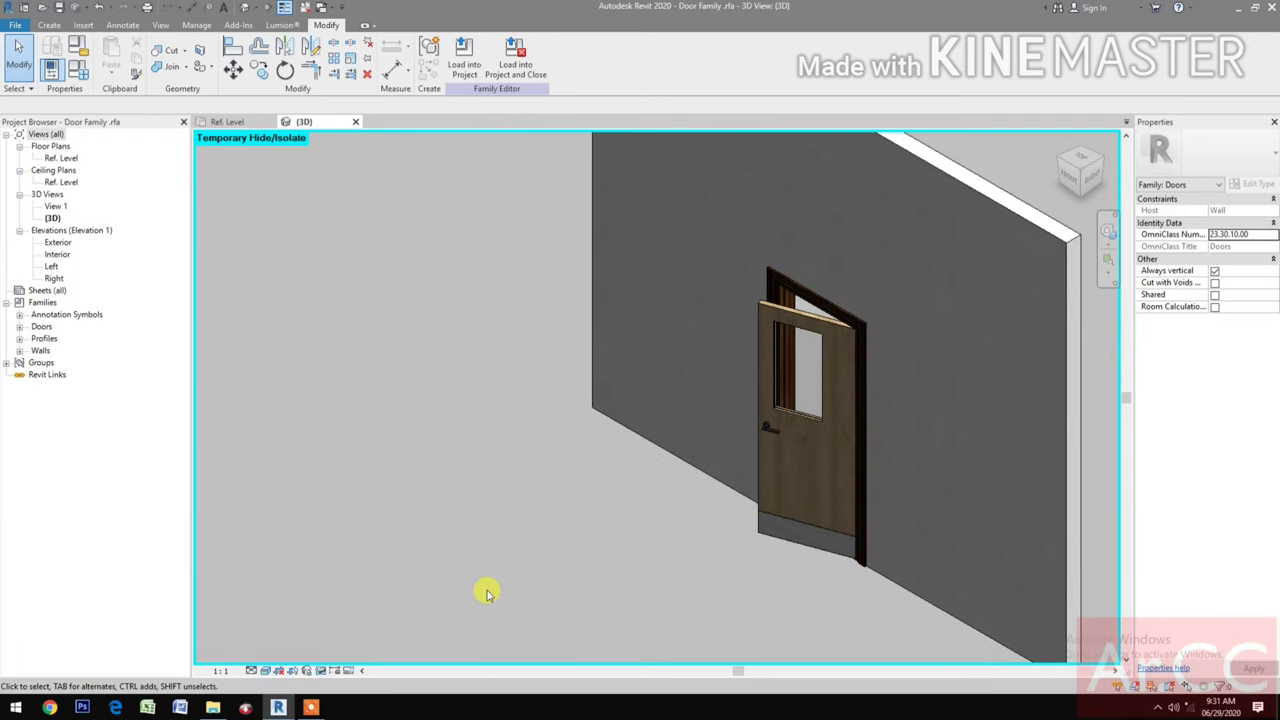